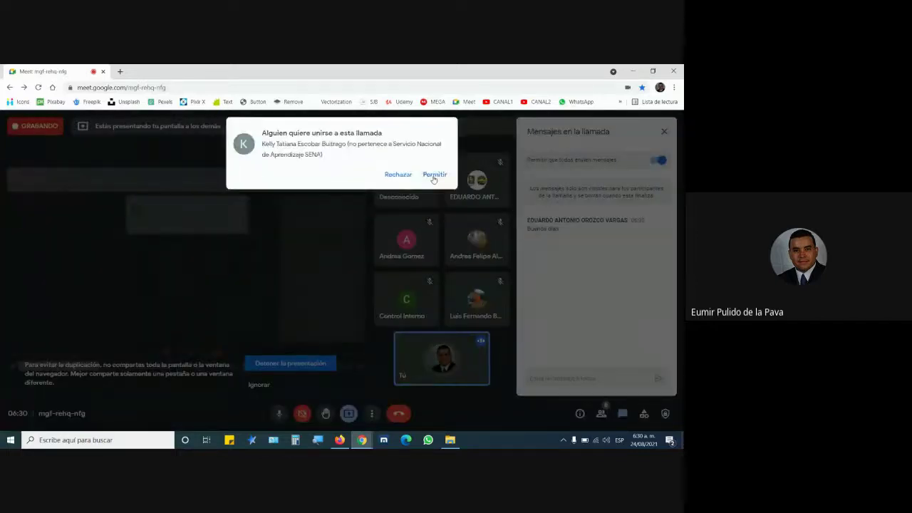
Step: Admit the person waiting to join the video call
left_click(434, 175)
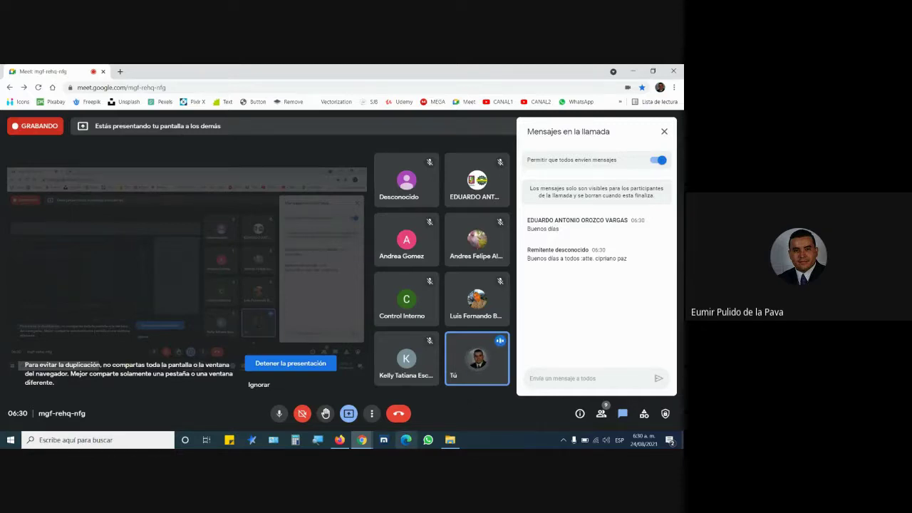
Step: Switch to Firefox, view the training programme PDF from the course page in a maximized window, and close it
left_click(340, 440)
left_click(271, 319)
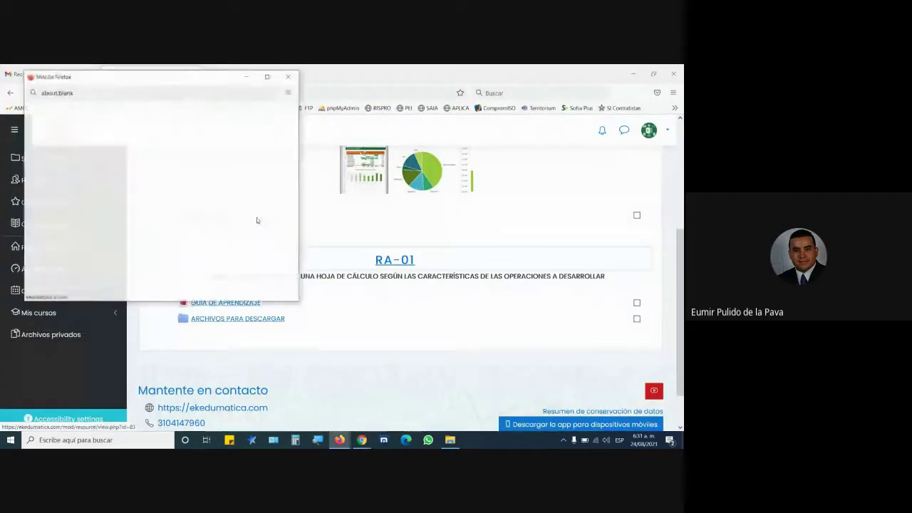
left_click(268, 76)
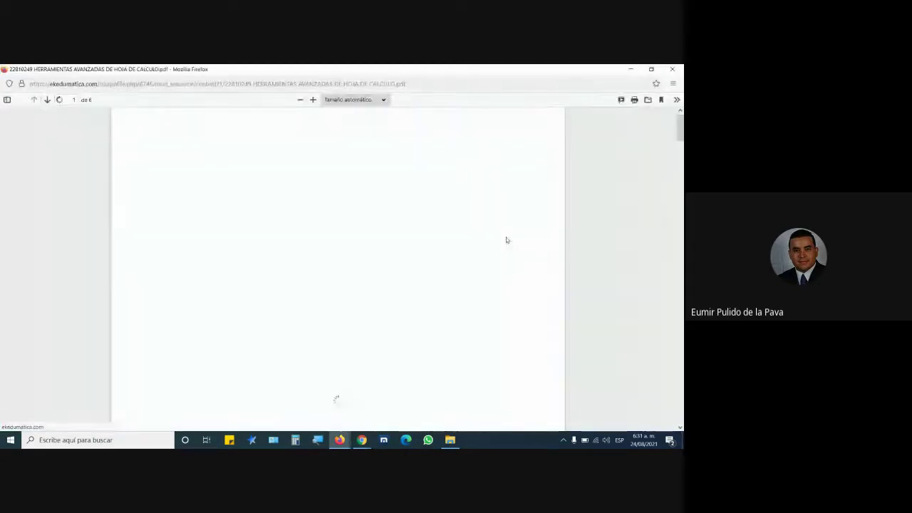
scroll(506, 240, "down", 5)
scroll(518, 313, "down", 1)
left_click(673, 69)
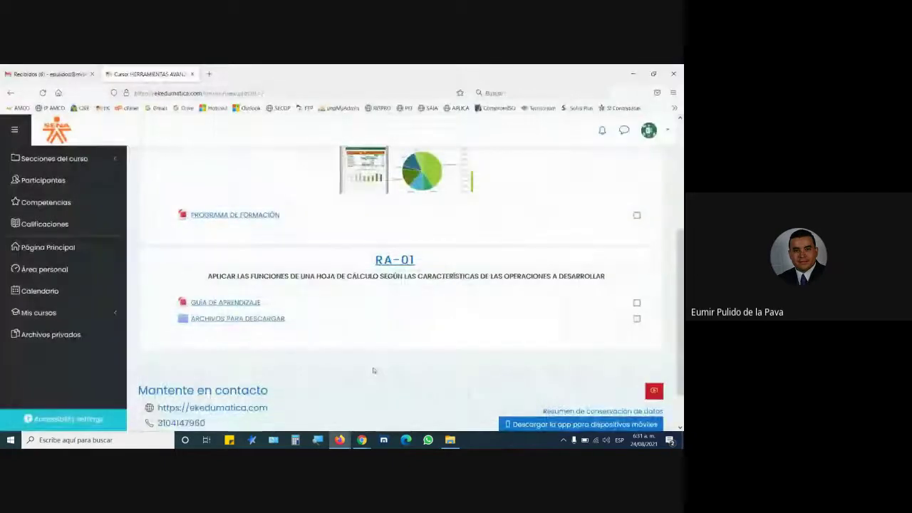
Step: Open the GUÍA DE APRENDIZAJE in a maximized window and go to section 3, the learning activities
left_click(241, 303)
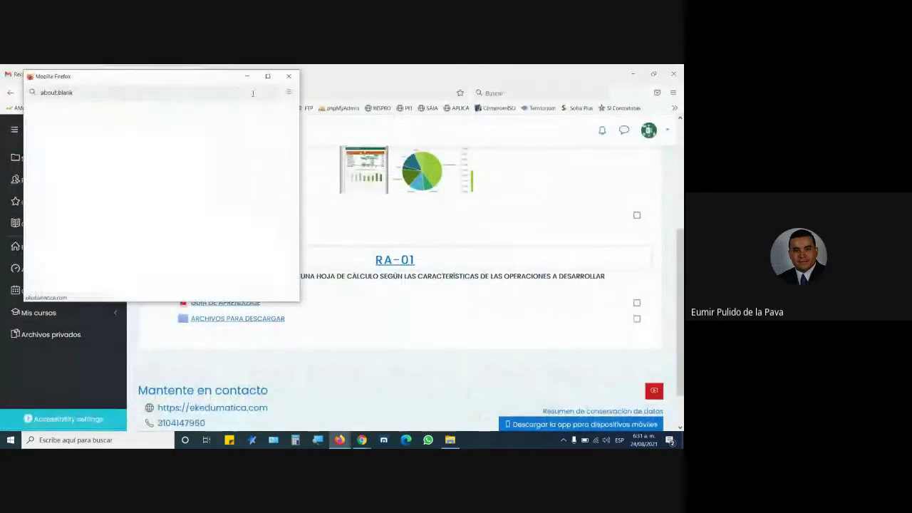
left_click(265, 77)
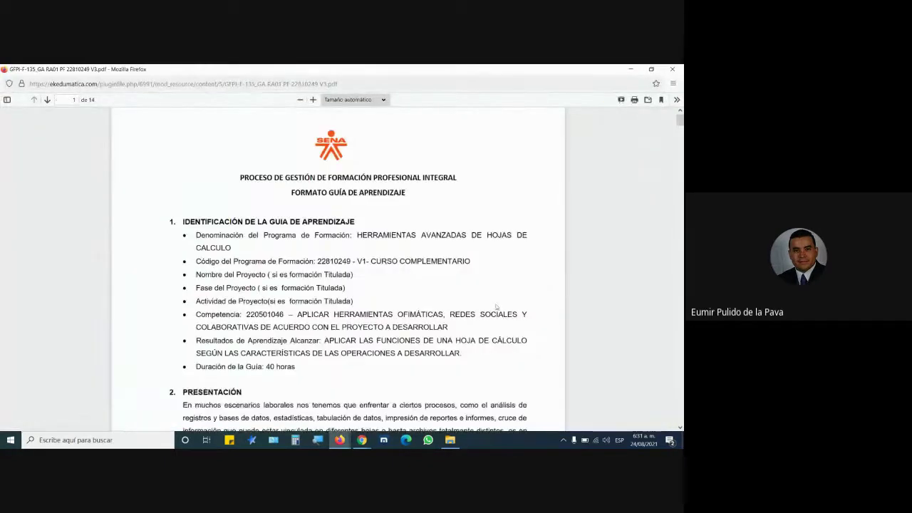
scroll(385, 421, "down", 5)
mouse_move(340, 440)
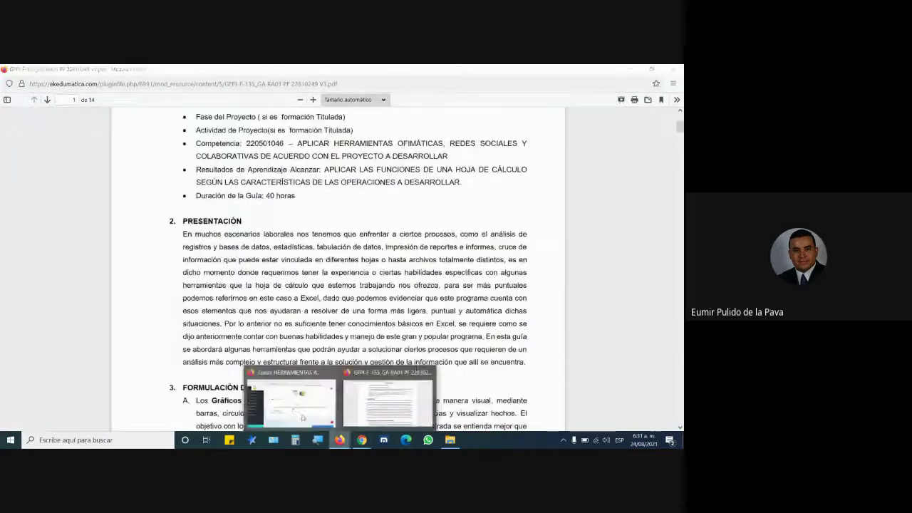
left_click(305, 402)
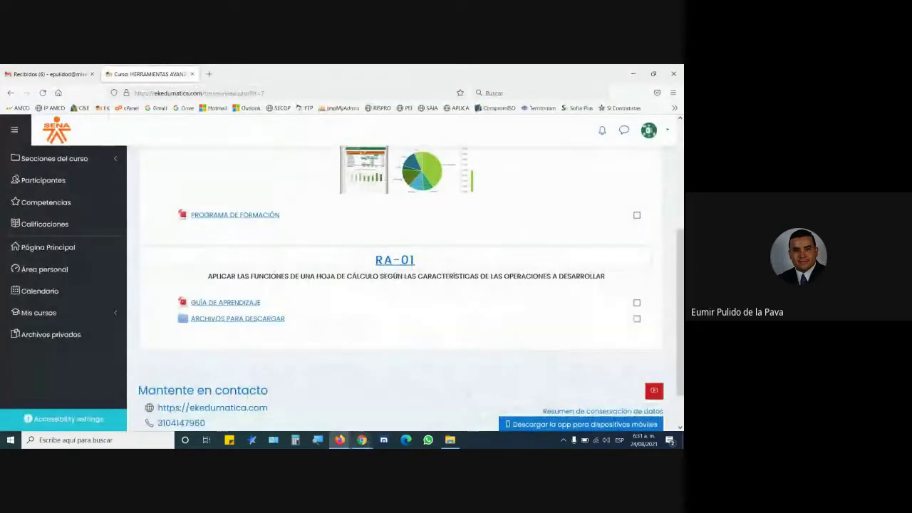
mouse_move(340, 440)
left_click(385, 377)
scroll(367, 330, "down", 3)
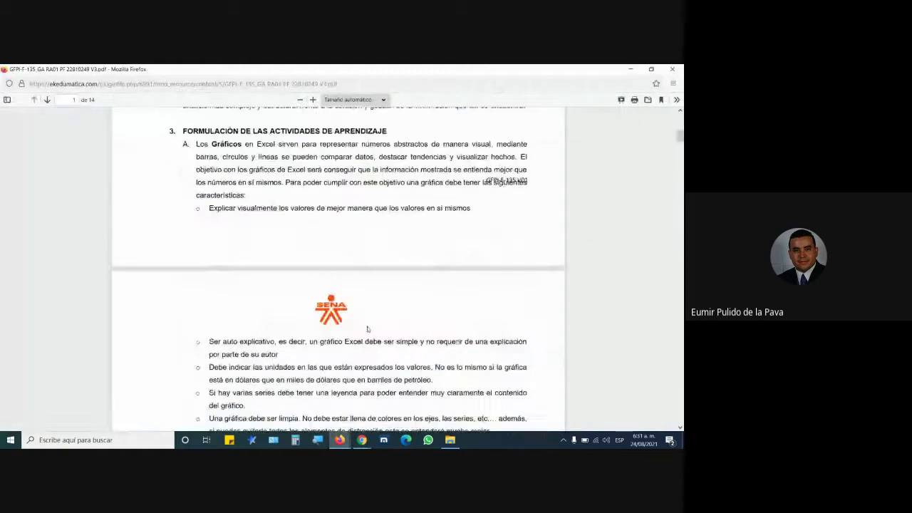
Step: Examine activities A and B of the guide, highlighting the Administrador de Nombres topic and its file name 2_Administrador de nombres.xlsx
left_click_drag(196, 144, 322, 227)
scroll(322, 227, "down", 3)
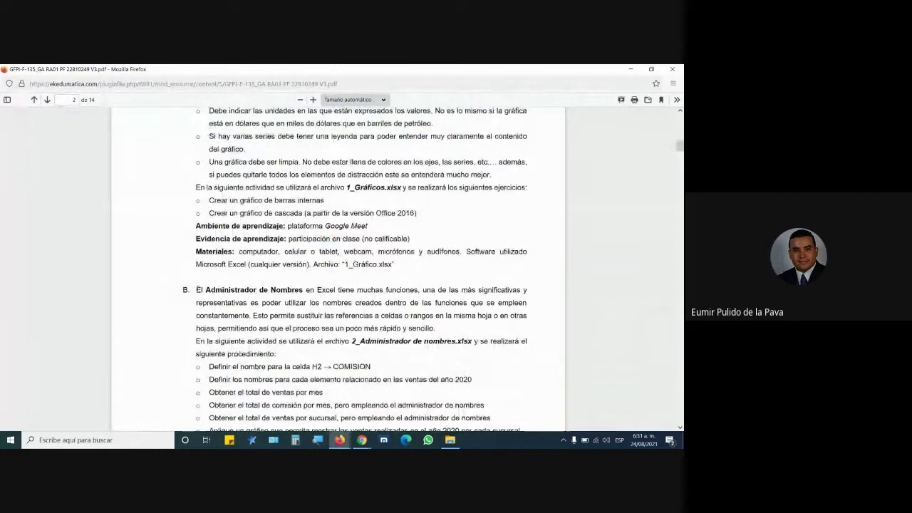
left_click_drag(193, 290, 312, 290)
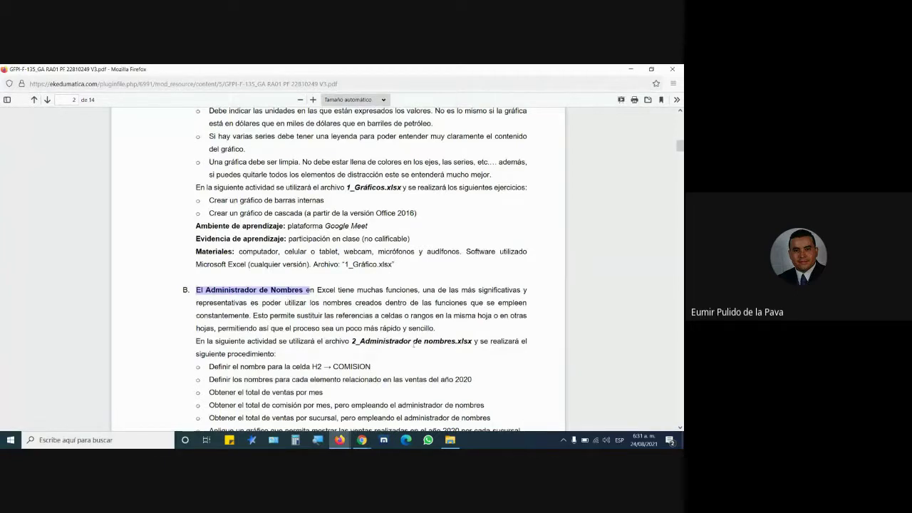
left_click_drag(351, 341, 454, 341)
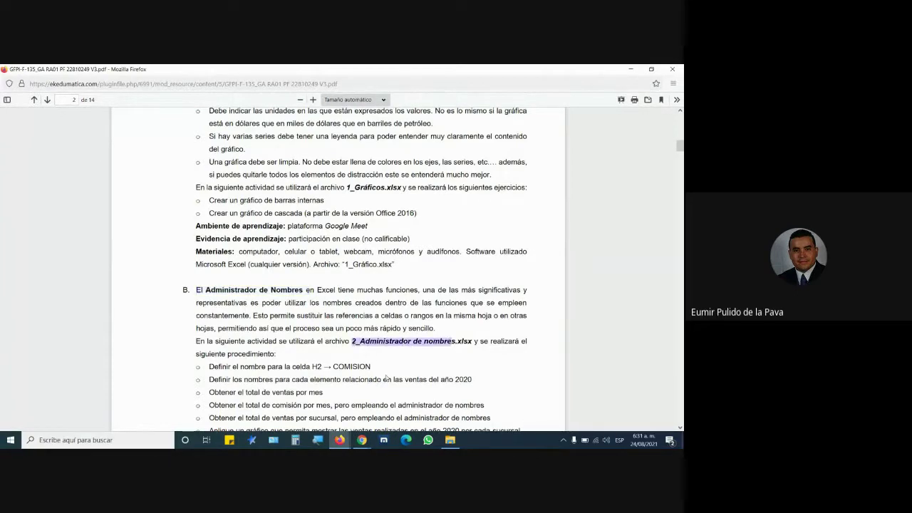
Step: Open the course's ARCHIVOS PARA DESCARGAR folder and request the file 2_Administrador de nombres.xlsx
mouse_move(339, 440)
left_click(323, 401)
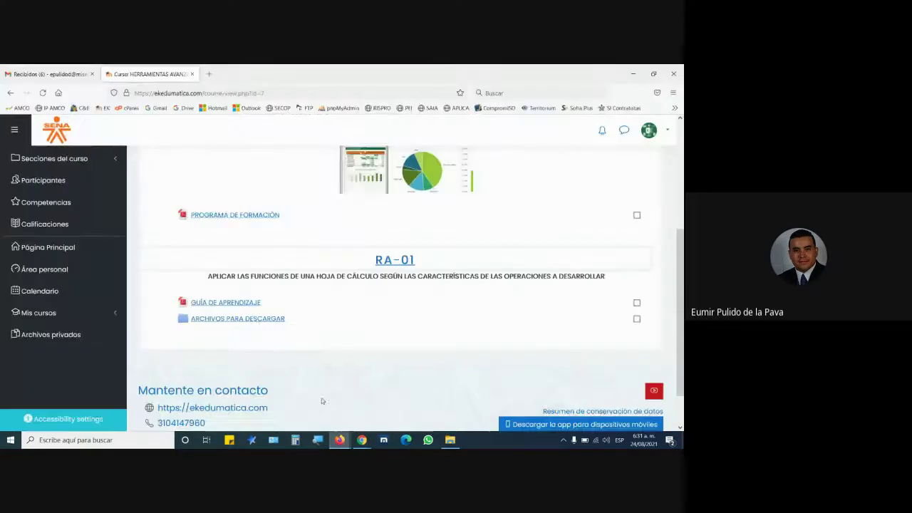
left_click(254, 325)
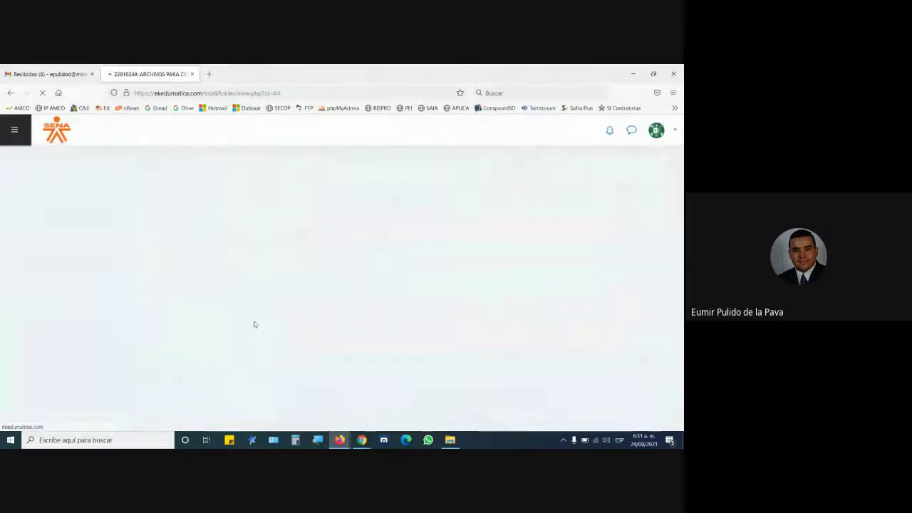
scroll(297, 321, "down", 5)
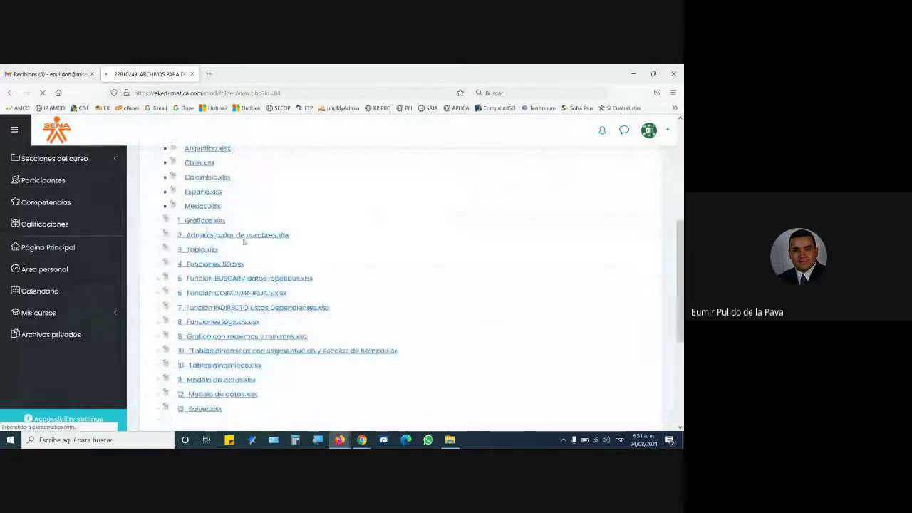
left_click(245, 244)
Step: Switch to the Google Meet window and admit the participant asking to join
mouse_move(365, 442)
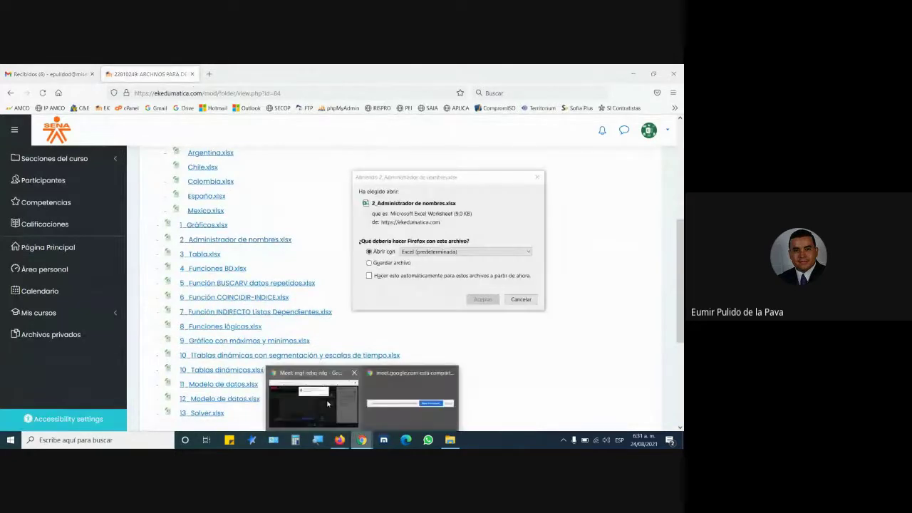
left_click(331, 392)
left_click(432, 175)
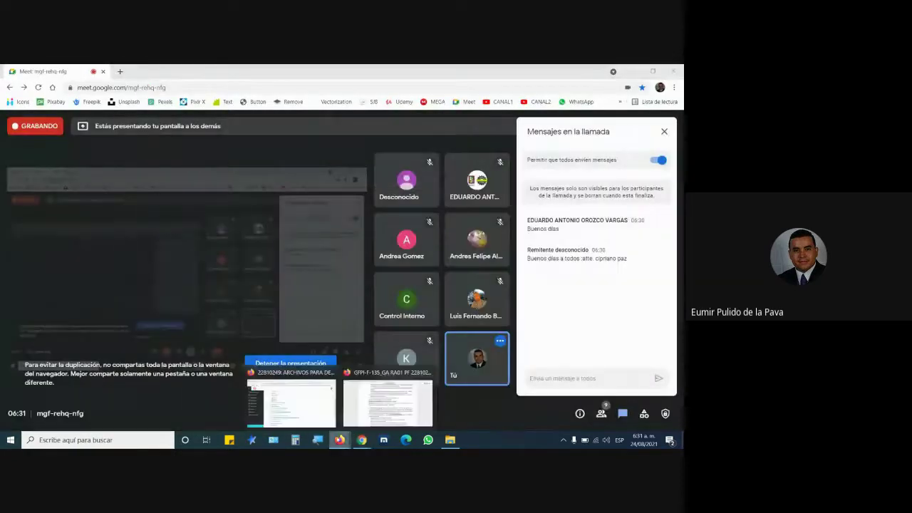
Step: Return to Firefox and open 2_Administrador de nombres.xlsx with Excel
left_click(318, 402)
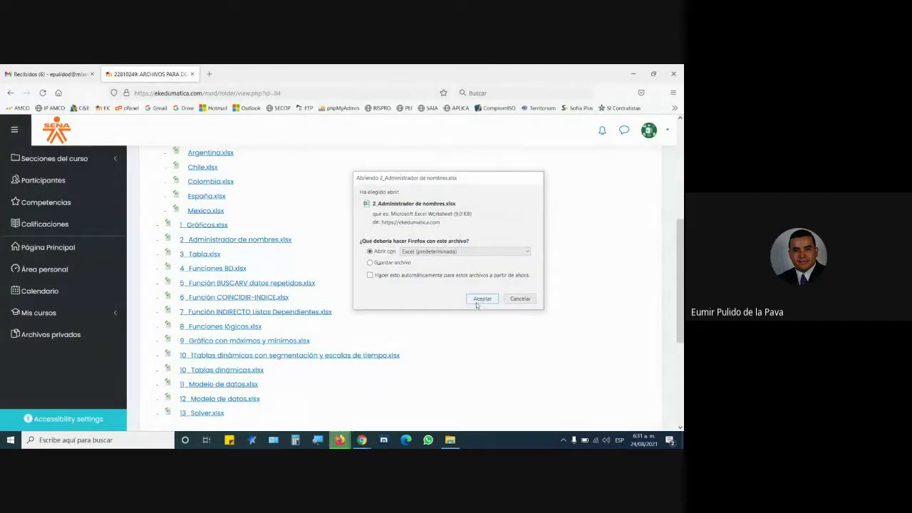
left_click(482, 299)
Step: Go back to the Google Meet call and let in the next participant requesting access
mouse_move(362, 440)
left_click(338, 400)
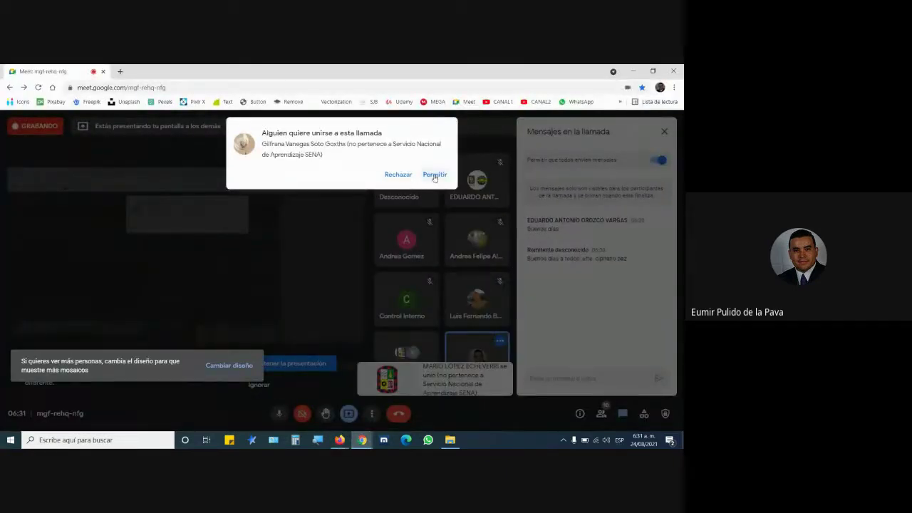
left_click(433, 175)
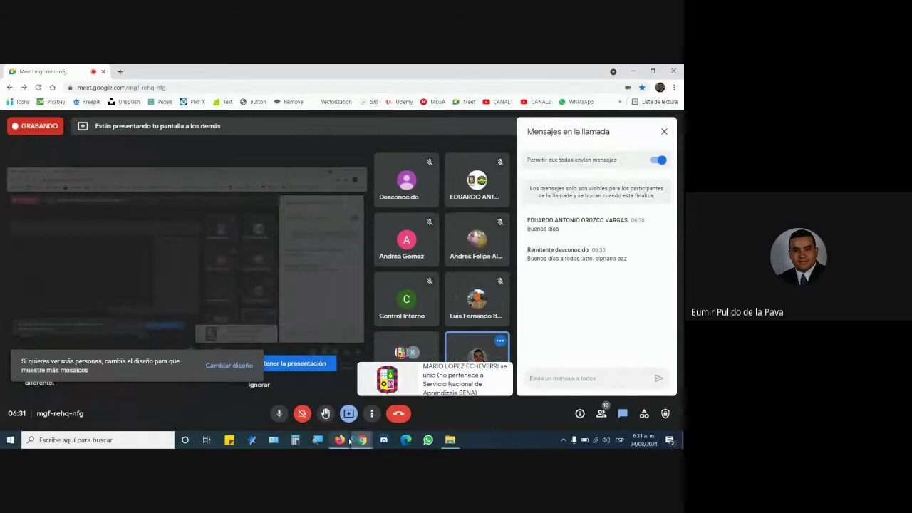
Step: Select cell F14 in the Ventas 2020 sheet and display the formula and defined-name commands
mouse_move(356, 433)
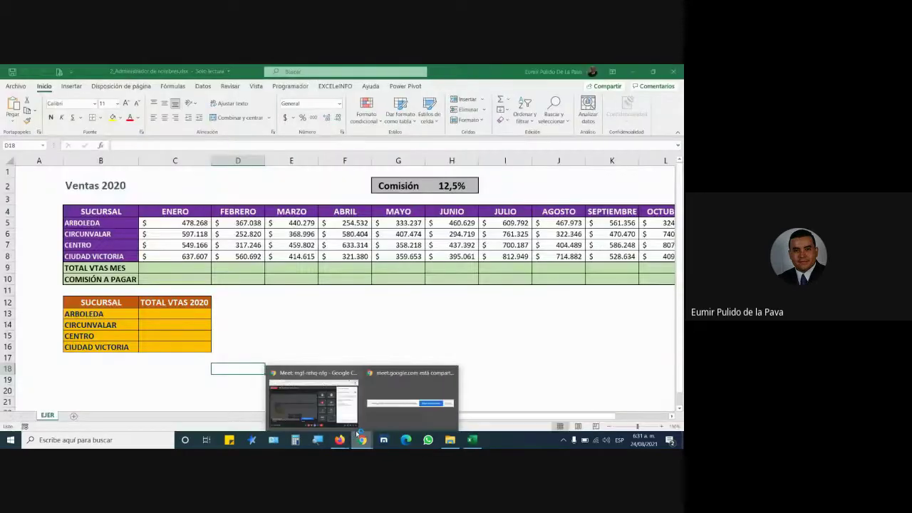
left_click(343, 327)
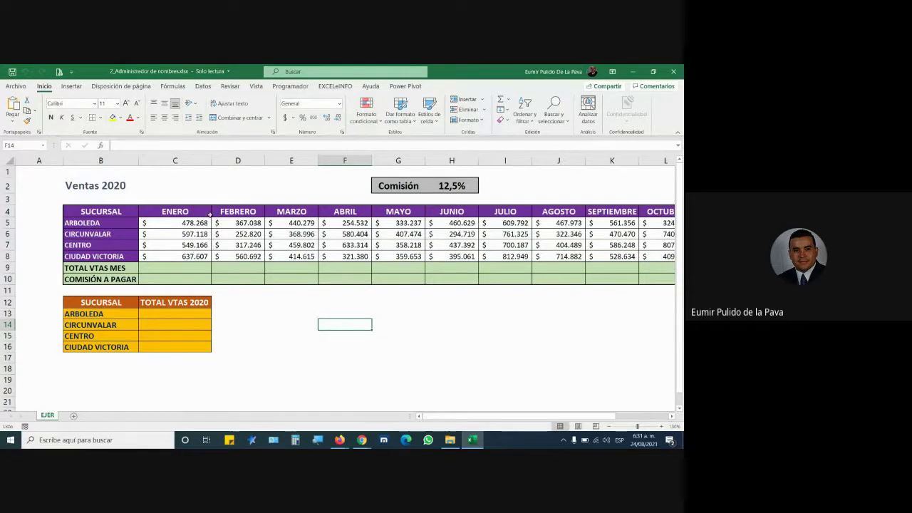
left_click(181, 88)
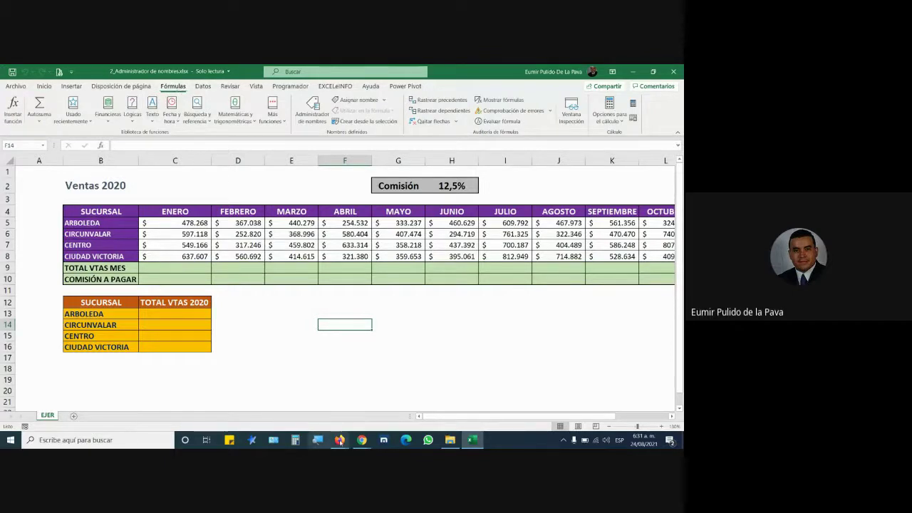
Step: Admit another waiting participant in Google Meet and return to the Excel workbook
mouse_move(362, 439)
left_click(332, 403)
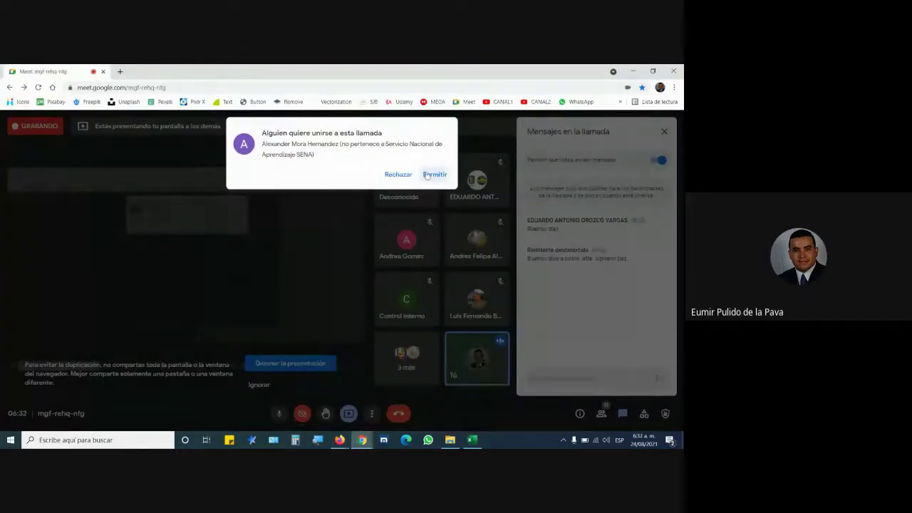
left_click(434, 174)
key("alt+Tab")
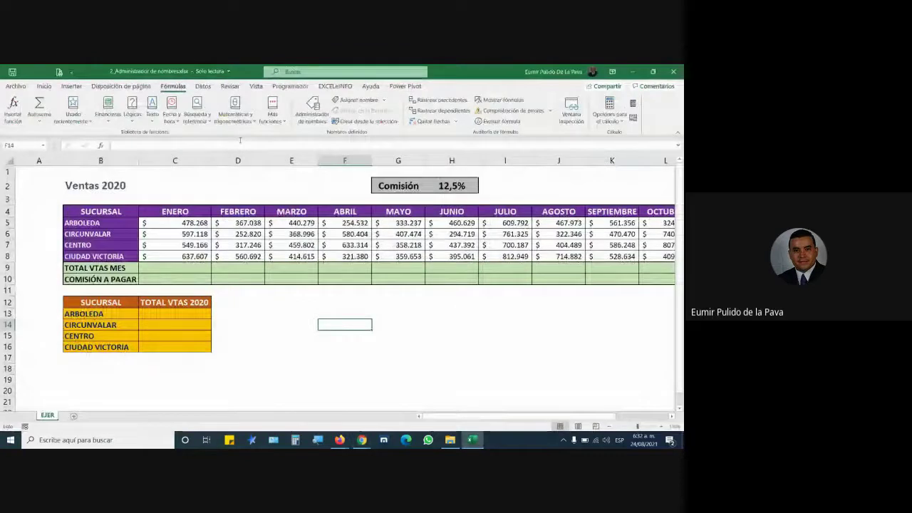
Step: Magnify the screen to 200% with the Windows Magnifier (Lupa) and minimize its control window
left_click(318, 440)
left_click(316, 407)
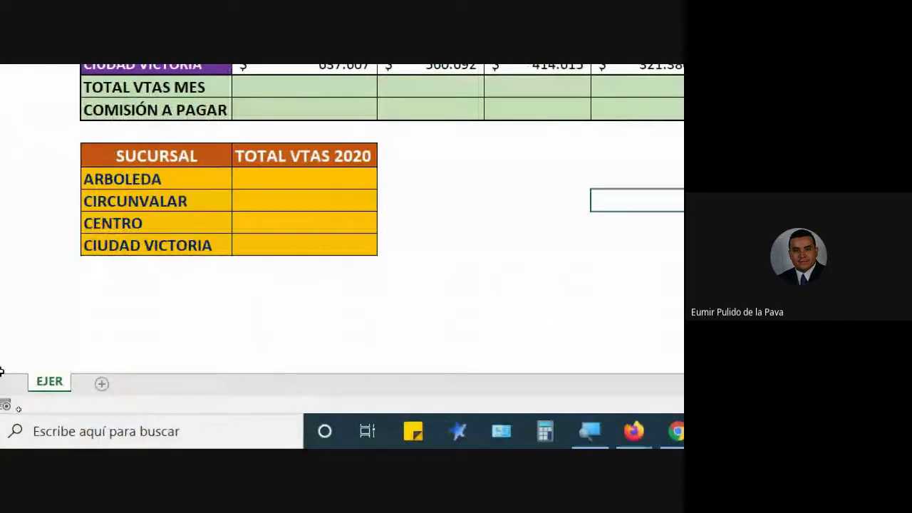
left_click(538, 431)
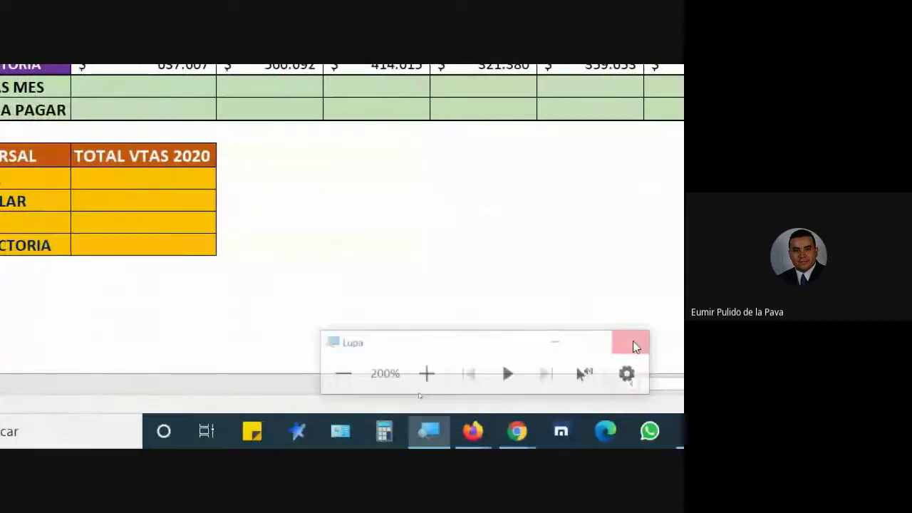
left_click(565, 334)
Step: Switch to the Google Meet call, accept the new join request, and go back to Excel
left_click(518, 428)
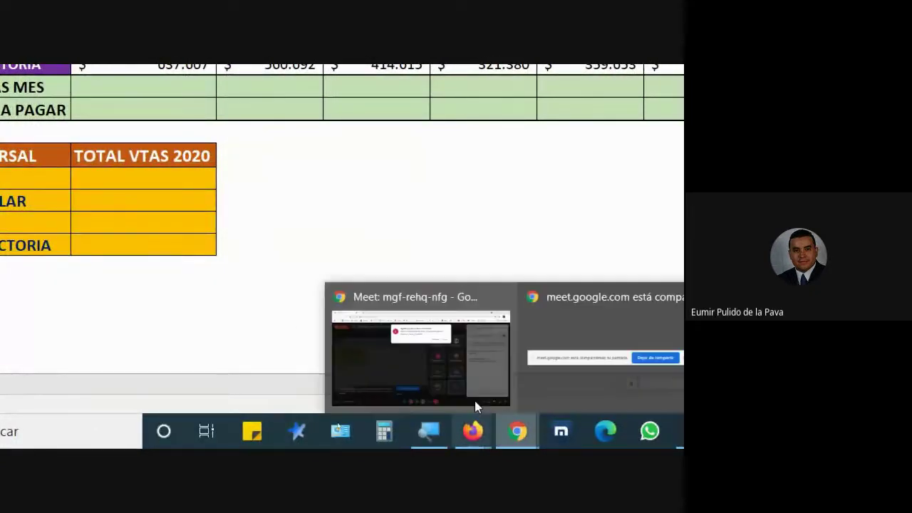
left_click(476, 332)
left_click(574, 180)
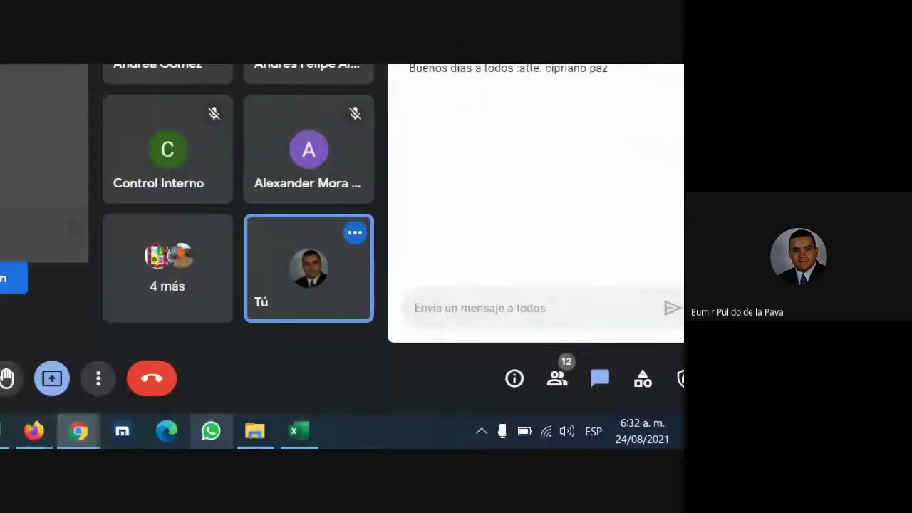
left_click(303, 431)
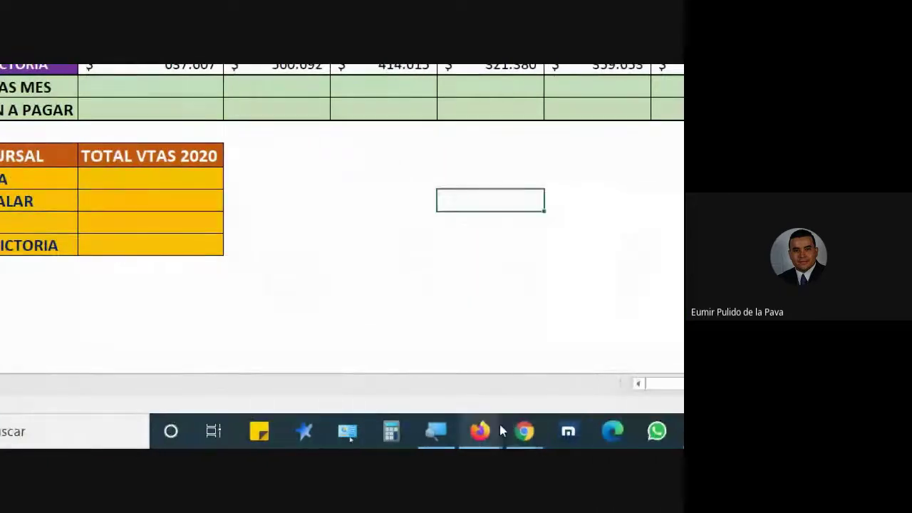
Step: Let the next requester into the Google Meet call and bring the Ventas 2020 sheet back up in Excel
mouse_move(579, 430)
left_click(476, 373)
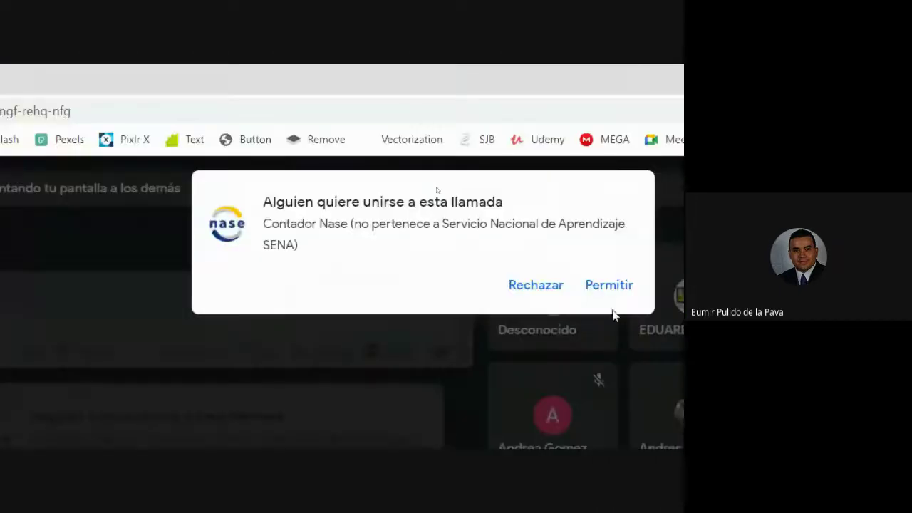
left_click(614, 291)
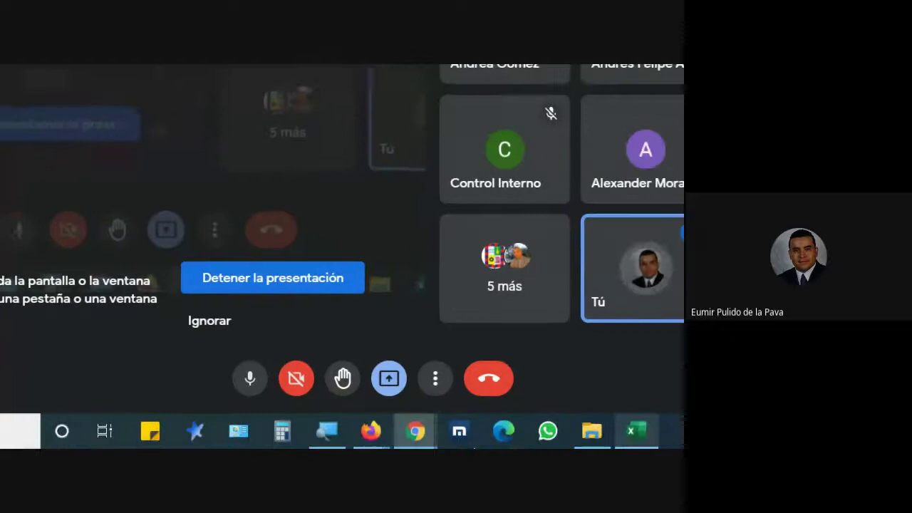
left_click(636, 430)
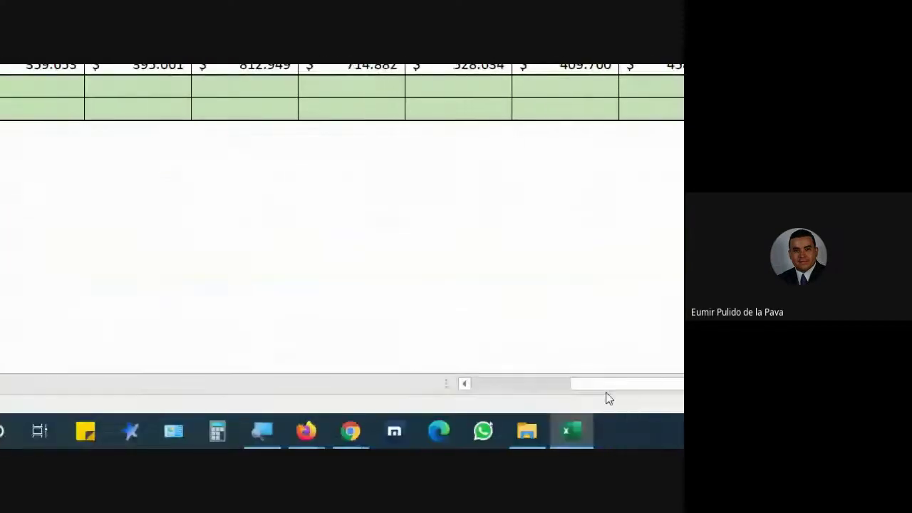
left_click_drag(674, 392, 575, 392)
Step: Switch to Google Meet again and allow the latest join request
mouse_move(408, 425)
left_click(254, 349)
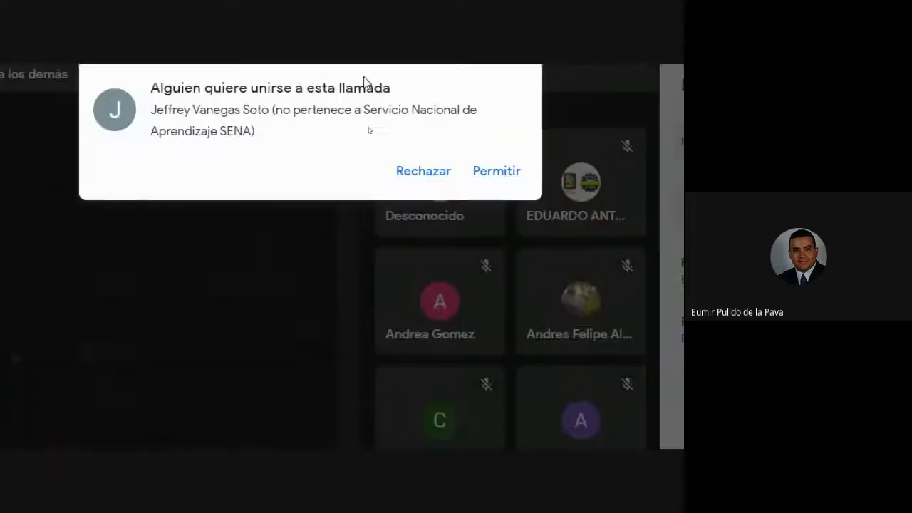
left_click(483, 181)
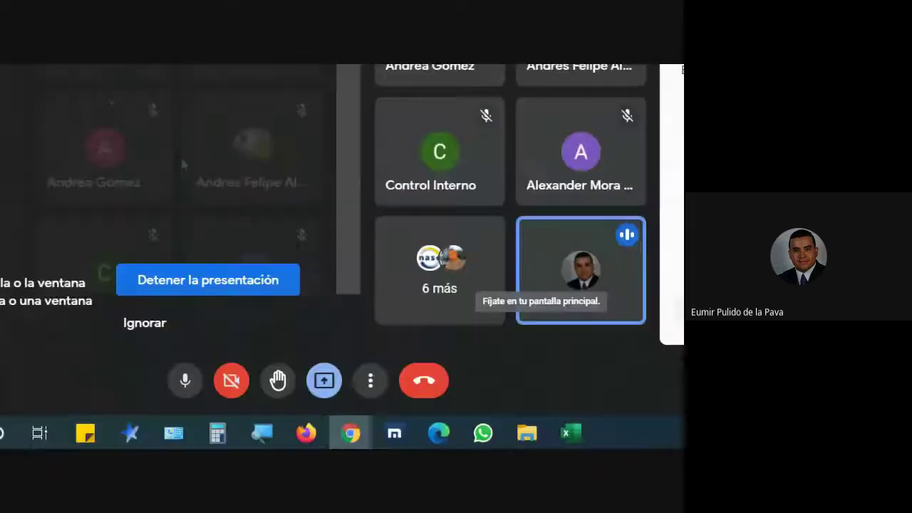
Step: Return to Excel and select January's empty TOTAL VTAS MES cell, followed by its COMISIÓN A PAGAR cell
left_click(579, 434)
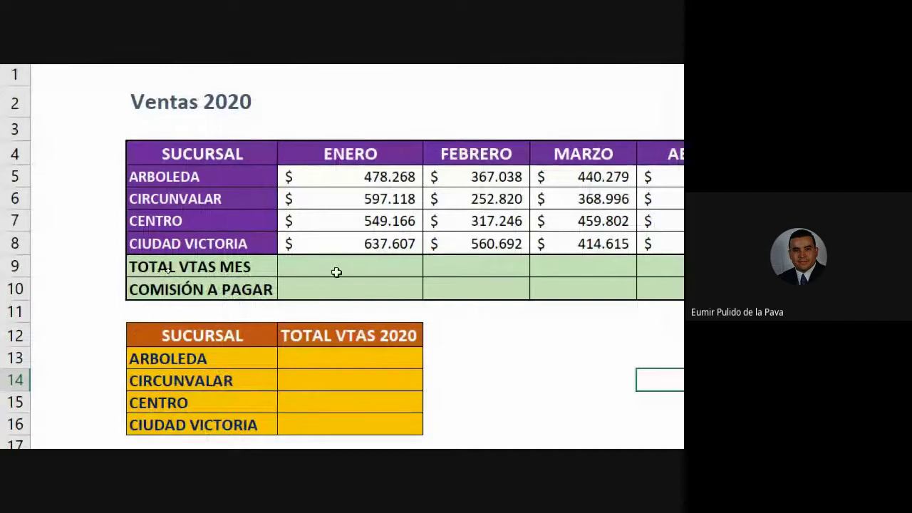
left_click(336, 272)
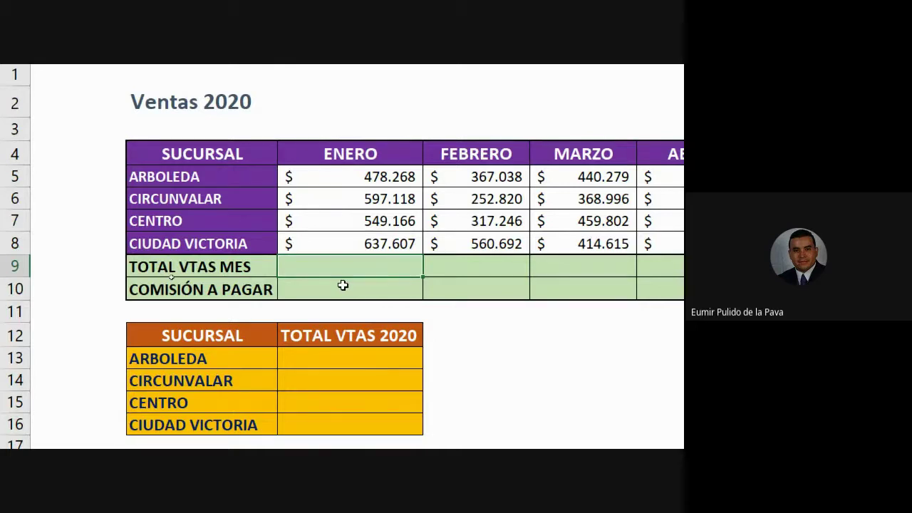
left_click(349, 289)
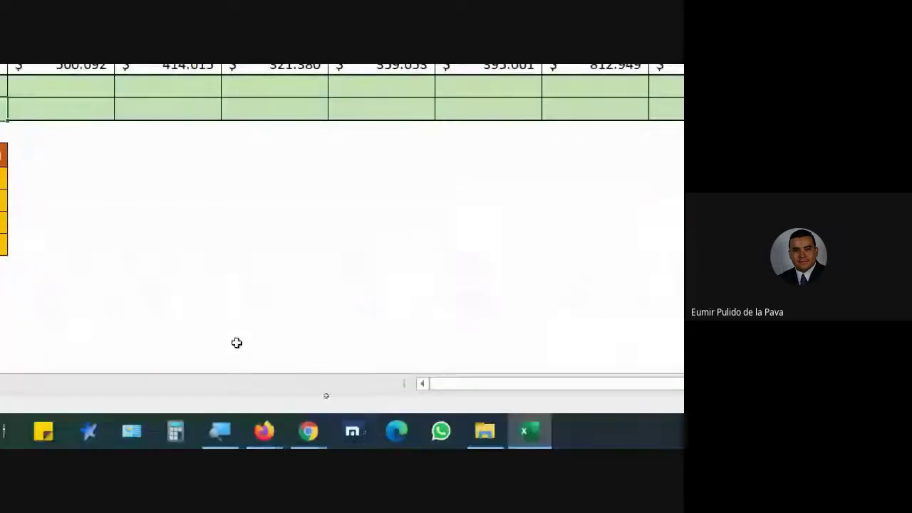
Step: Switch to the Google Meet call to allow the pending join request, and return to the Excel sheet
mouse_move(324, 431)
left_click(212, 347)
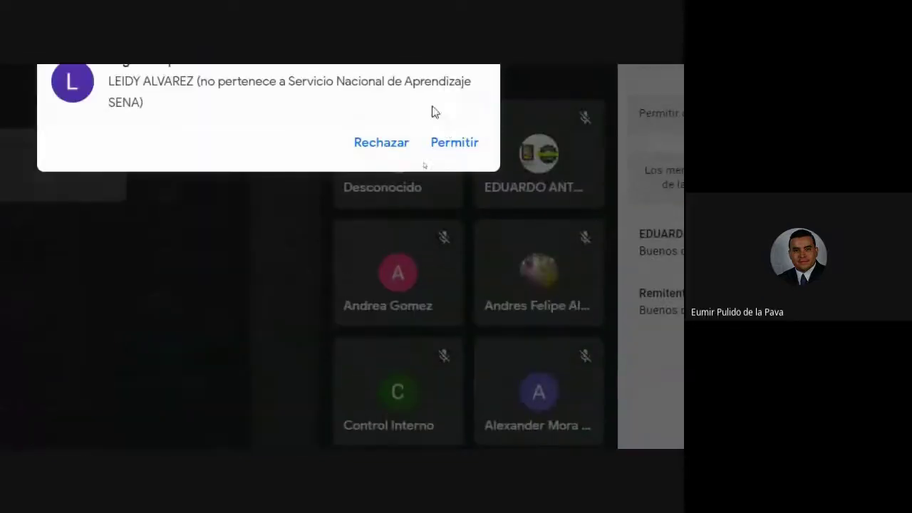
left_click(447, 149)
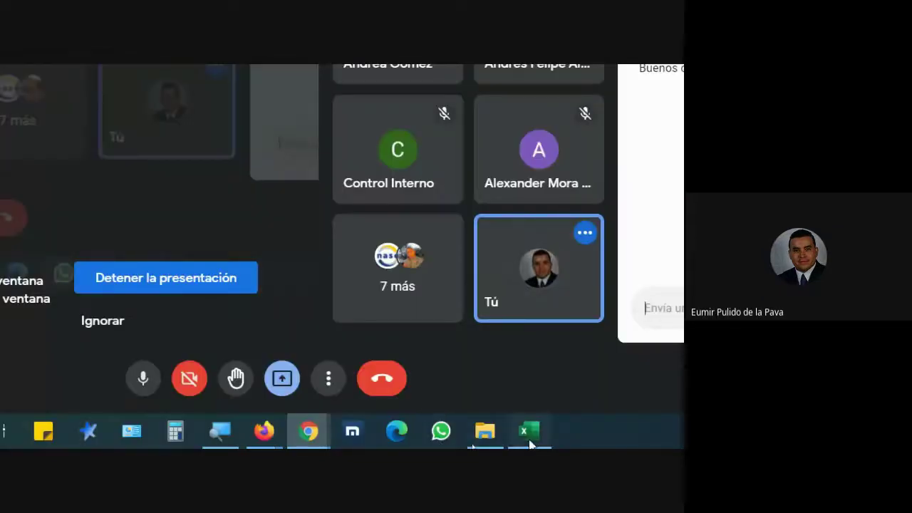
left_click(529, 431)
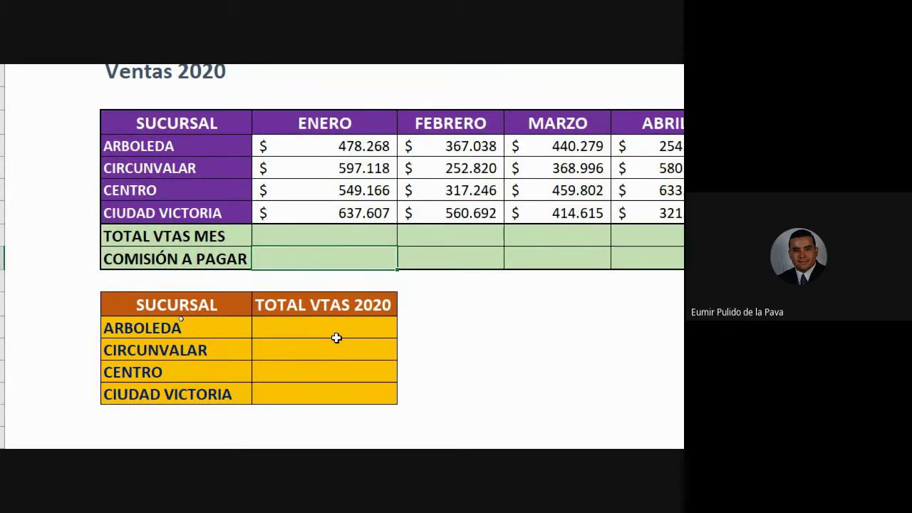
Step: Total January's sales in C9 with AutoSum over C5:C8 and fill the formula across the TOTAL VTAS MES row for all twelve months
left_click(339, 235)
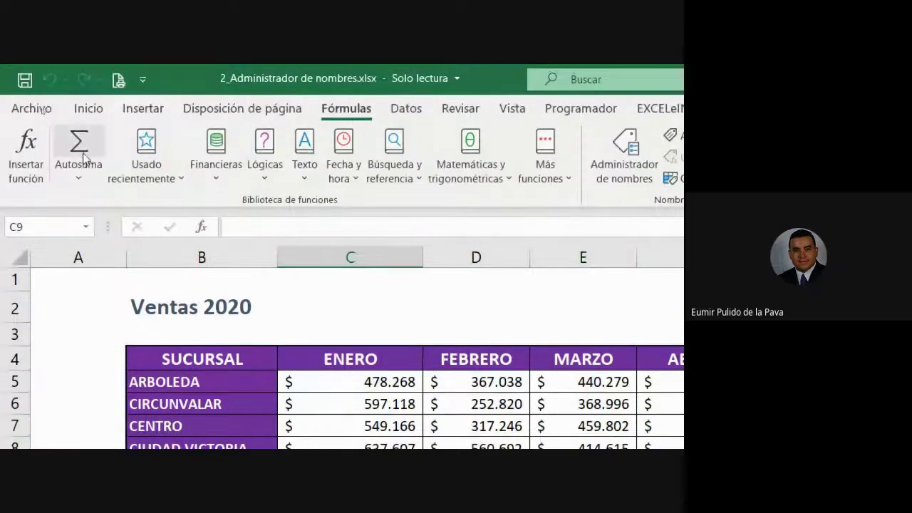
left_click(79, 139)
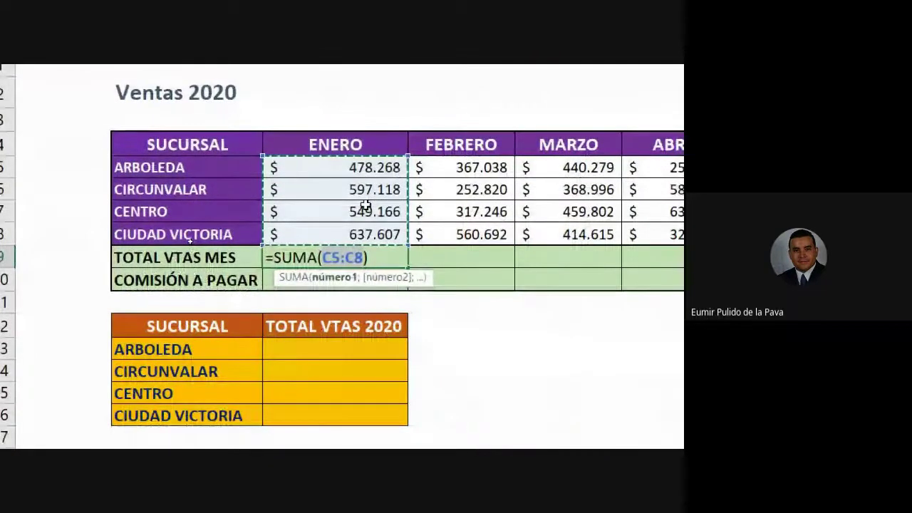
key("Return")
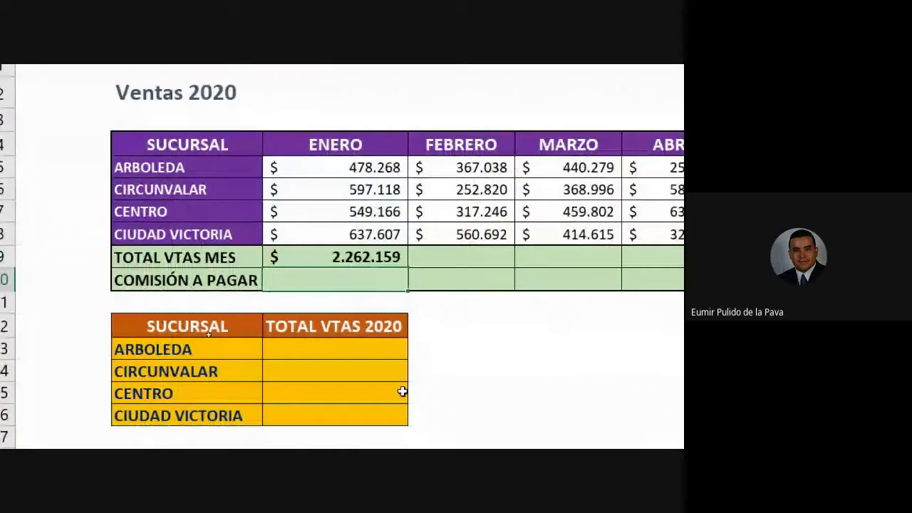
left_click(392, 238)
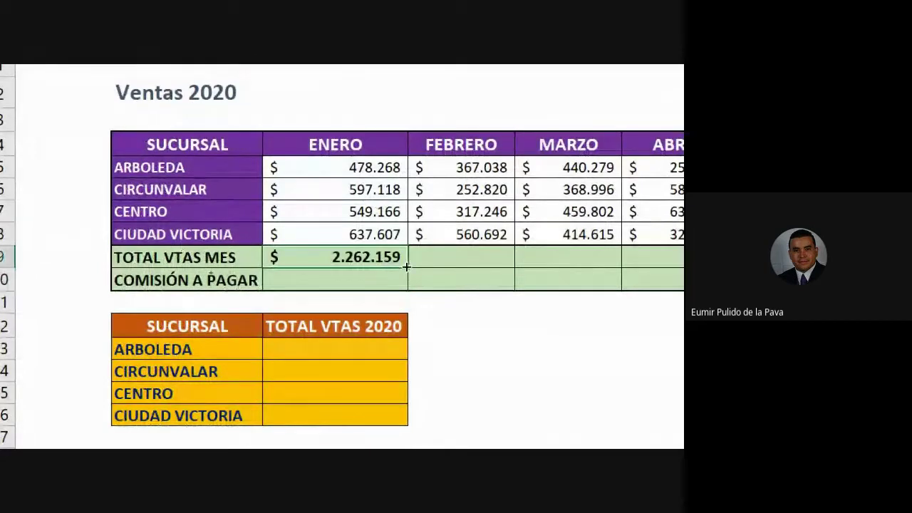
left_click_drag(407, 267, 478, 236)
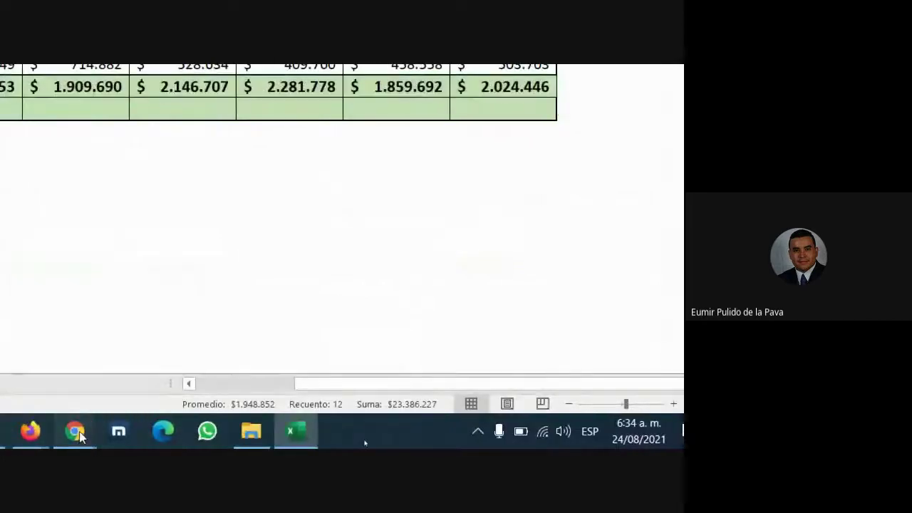
Step: Admit the next requester to the Google Meet call and bring the Ventas 2020 sheet back up in Excel
left_click(76, 432)
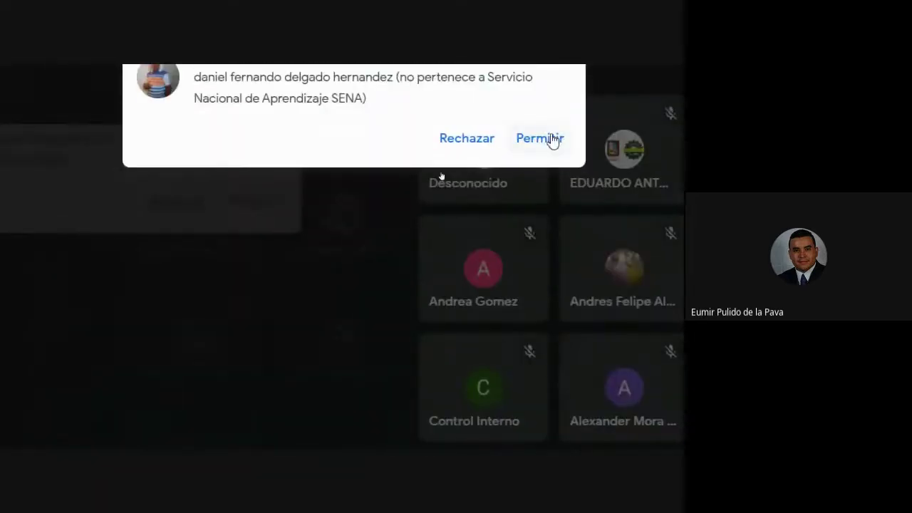
right_click(553, 140)
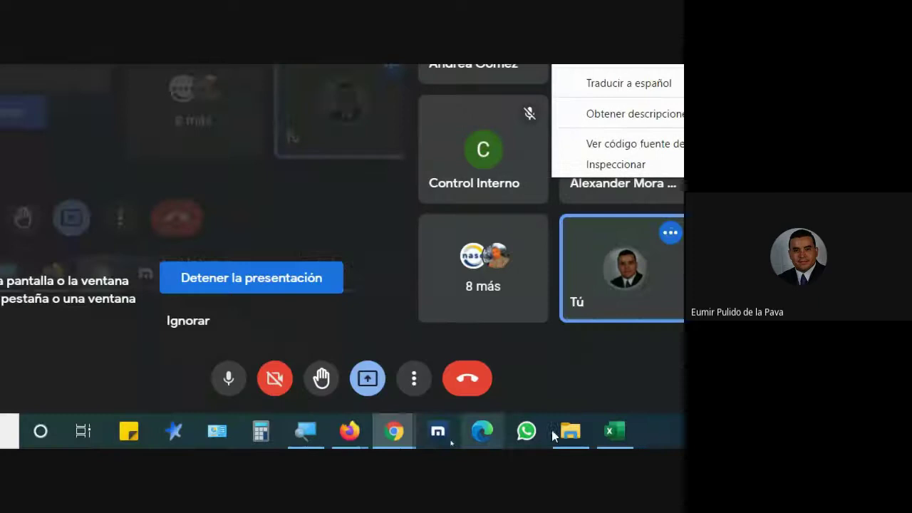
left_click(617, 438)
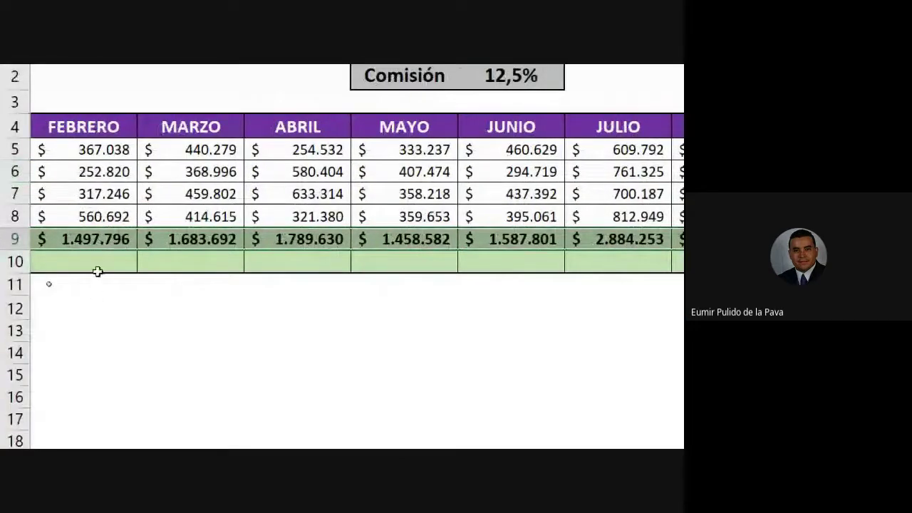
Step: Build the January COMISIÓN A PAGAR formula =C9*H2 in C10 from the month's total and the commission rate
left_click(97, 255)
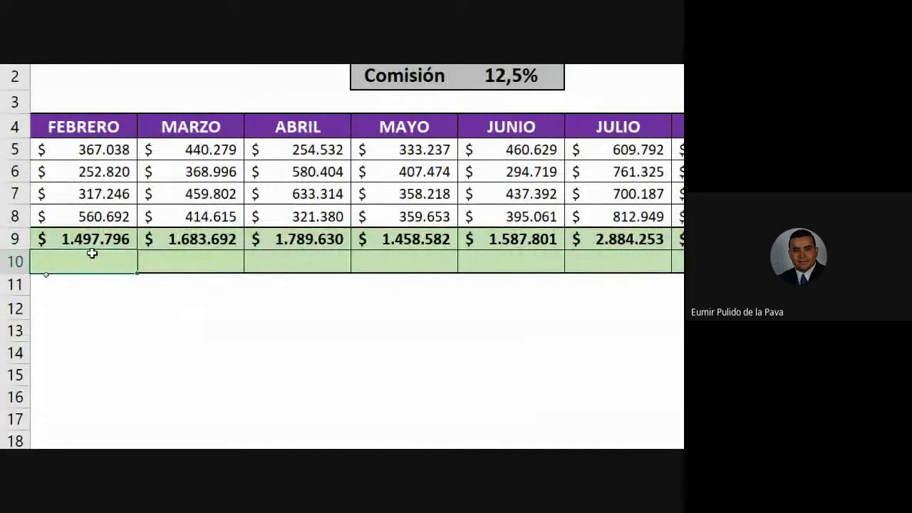
key("Left")
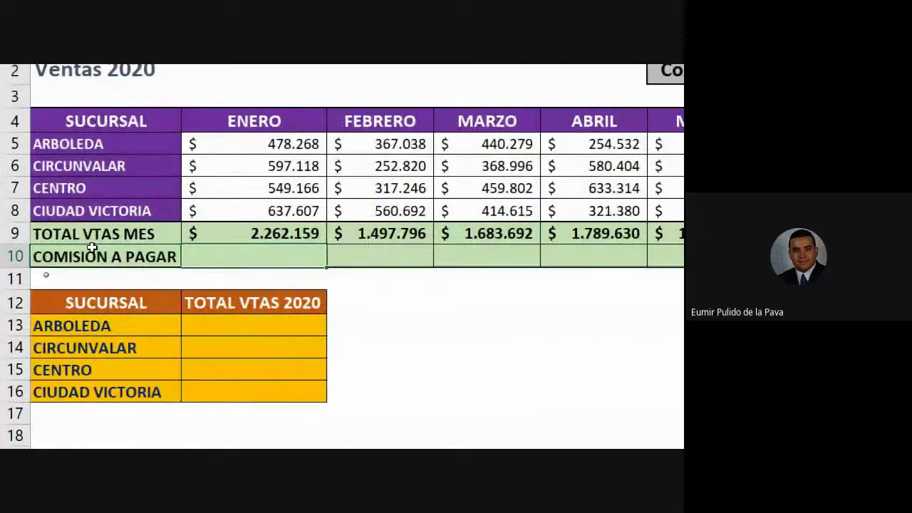
type("=")
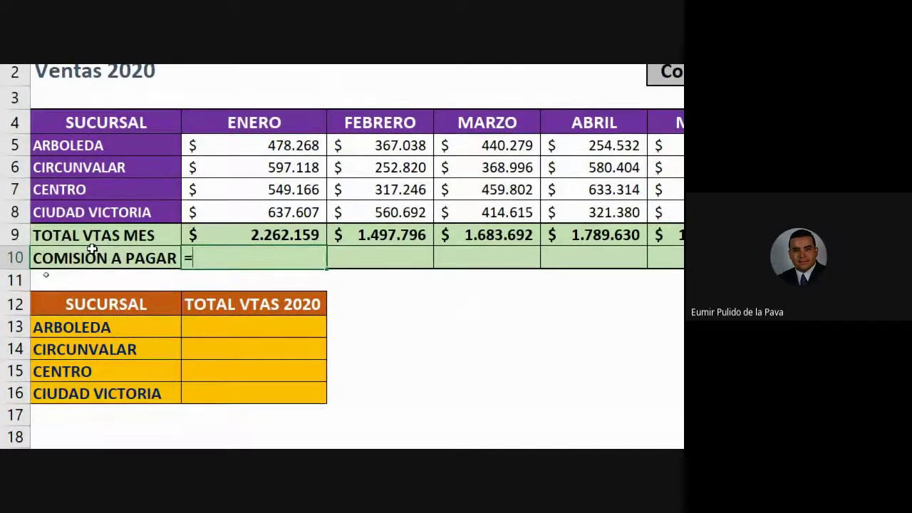
left_click(255, 239)
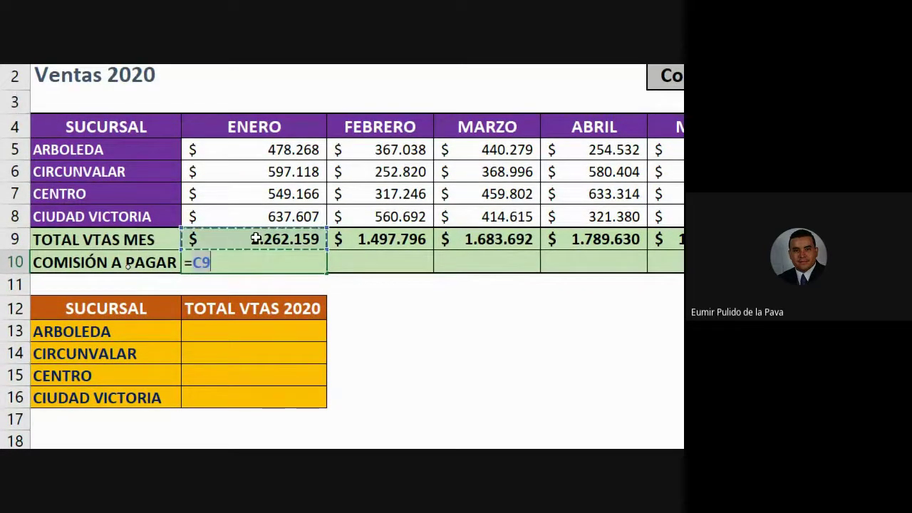
type("*")
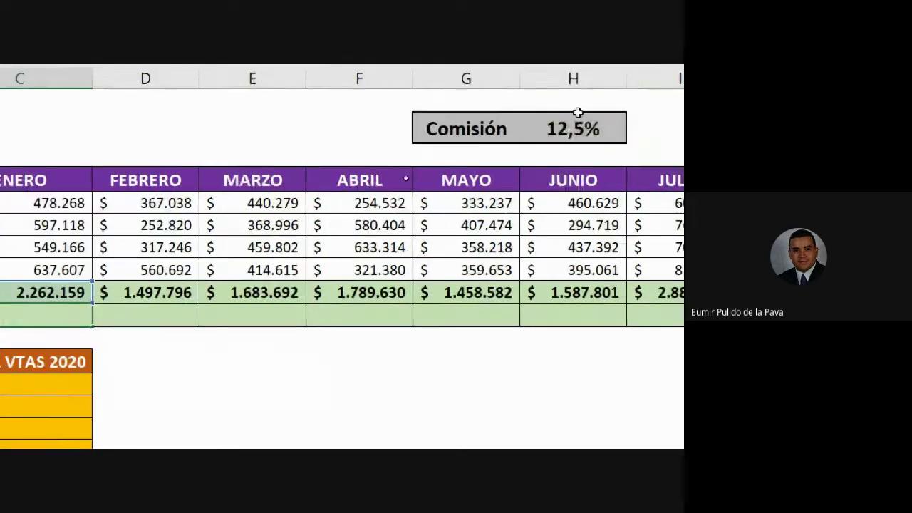
left_click(806, 71)
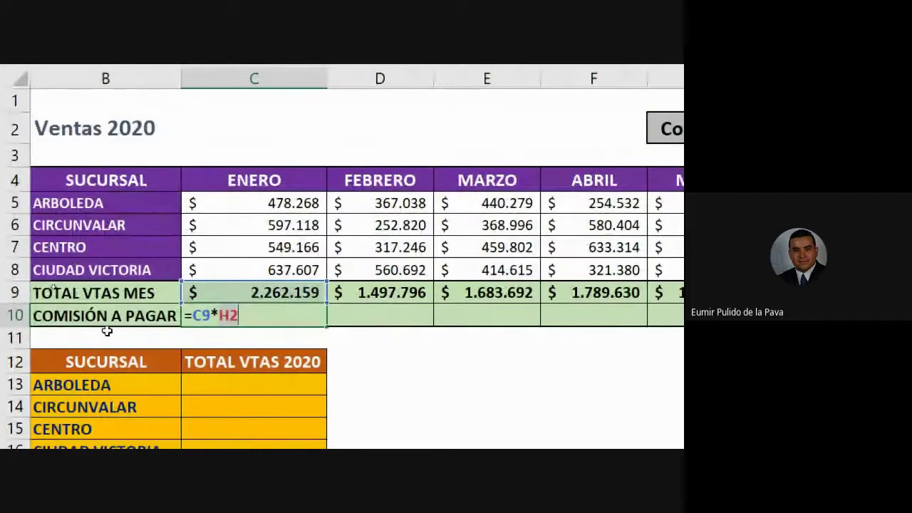
Step: Cycle the H2 reference in the C10 formula through its absolute and mixed forms back to relative
key("F4")
key("F4")
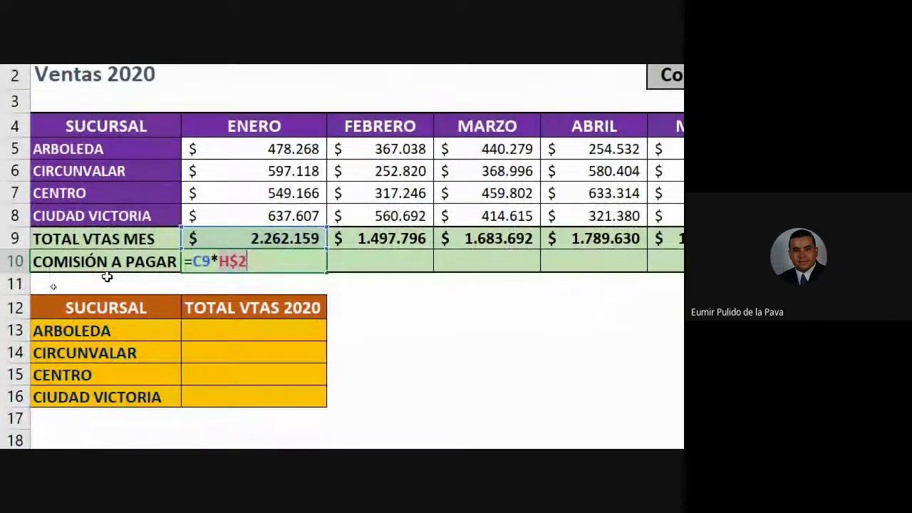
key("F4")
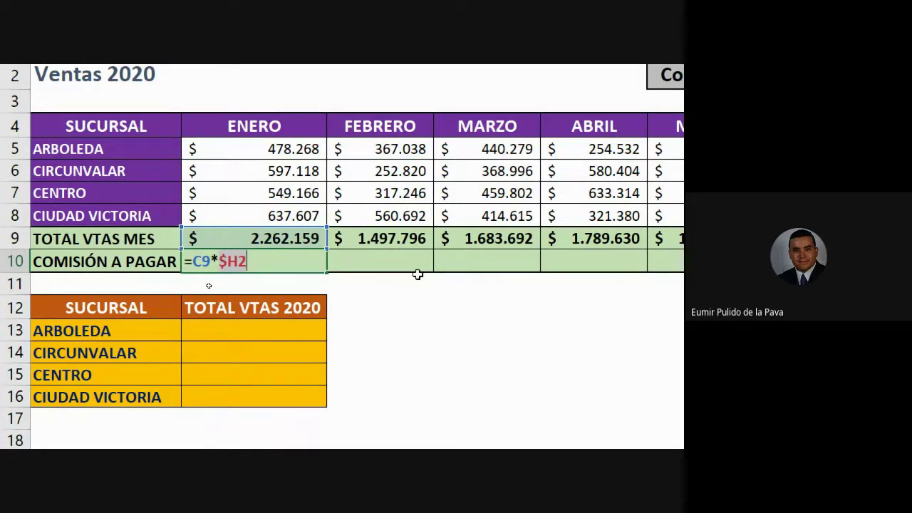
key("F4")
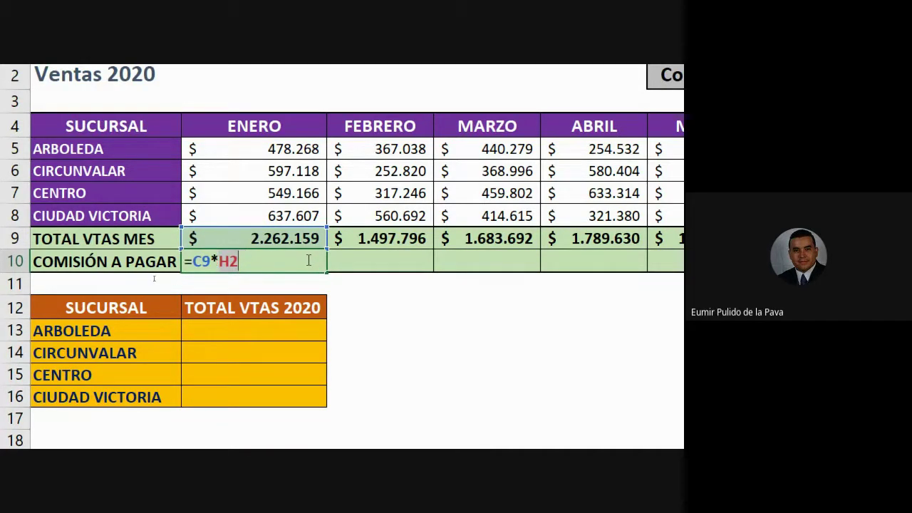
Step: Enter the January commission formula with the relative H2 reference and fill it across COMISIÓN A PAGAR through ABRIL
key("ctrl+Return")
scroll(308, 261, "down", 1)
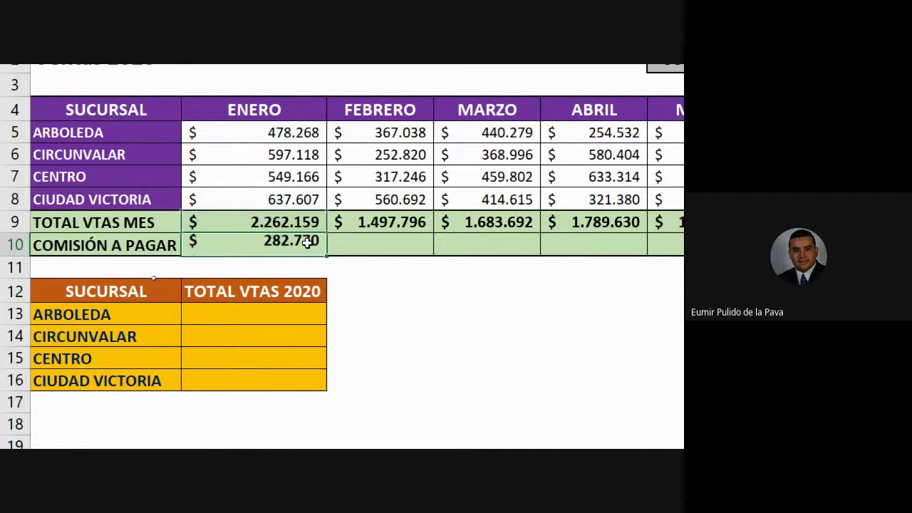
left_click_drag(326, 245, 609, 248)
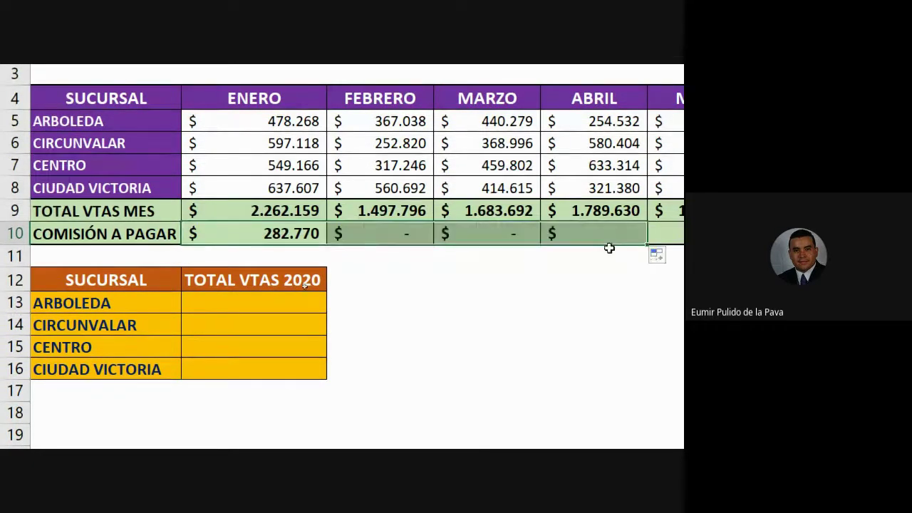
Step: Reopen January's commission formula in C10 and highlight the column letter of its H2 reference
left_click(408, 235)
double_click(297, 232)
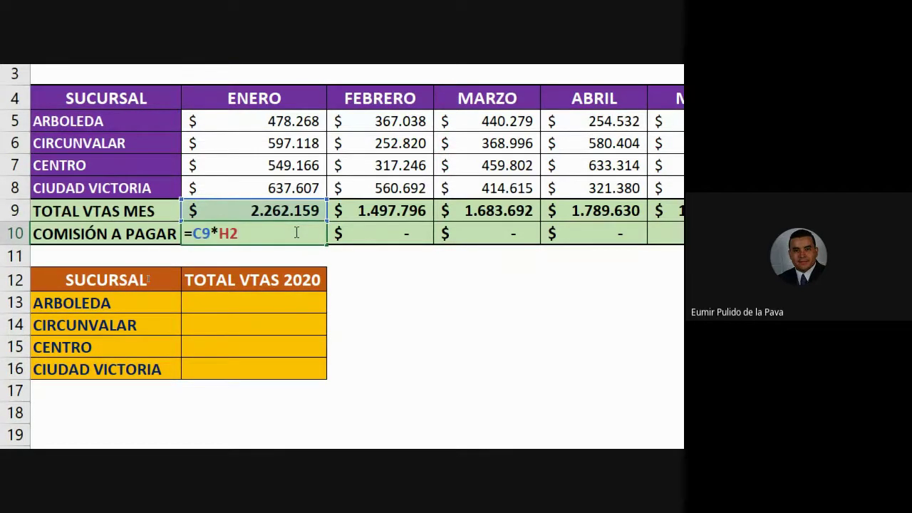
scroll(296, 232, "up", 1)
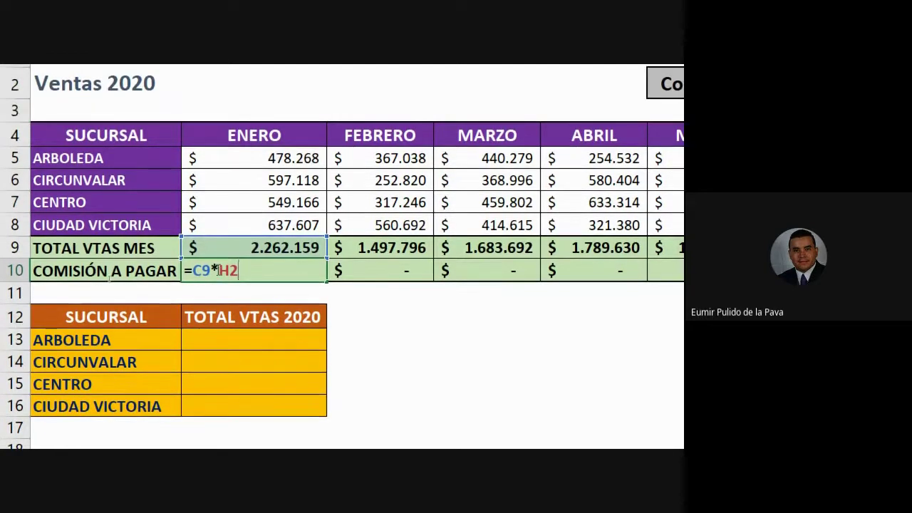
left_click_drag(218, 270, 230, 270)
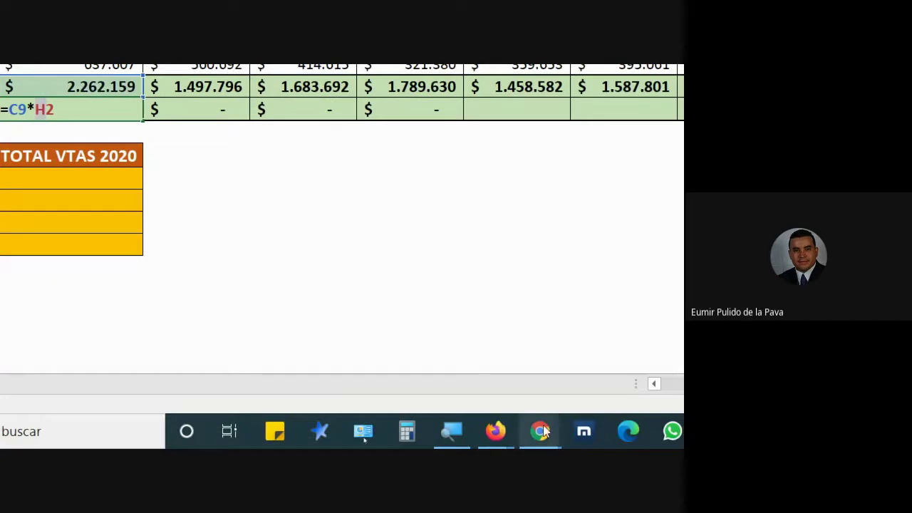
Step: Go to the Google Meet call, let the waiting participant in, and come back to the open formula in Excel
mouse_move(541, 430)
left_click(466, 365)
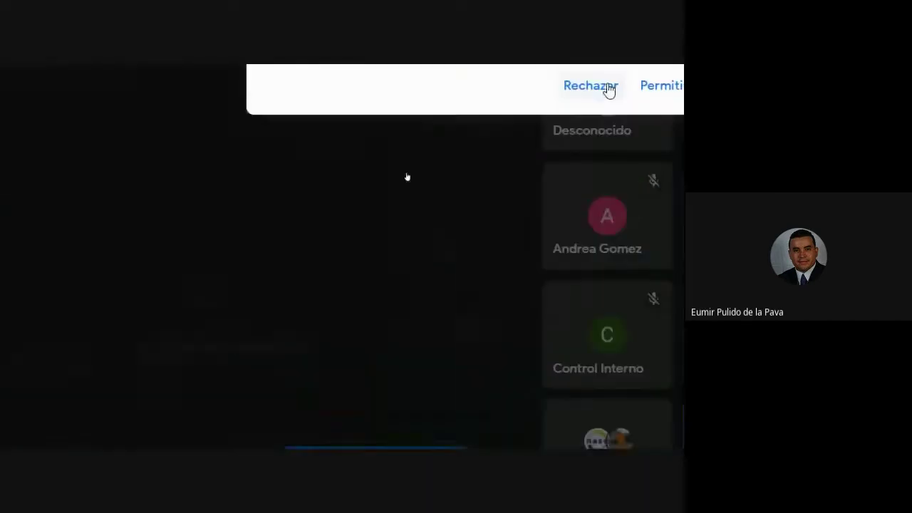
left_click(597, 193)
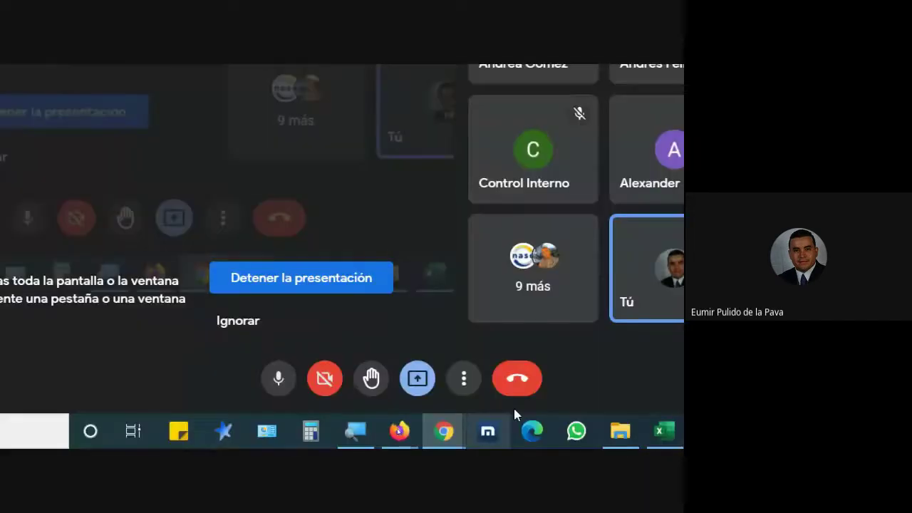
left_click(664, 431)
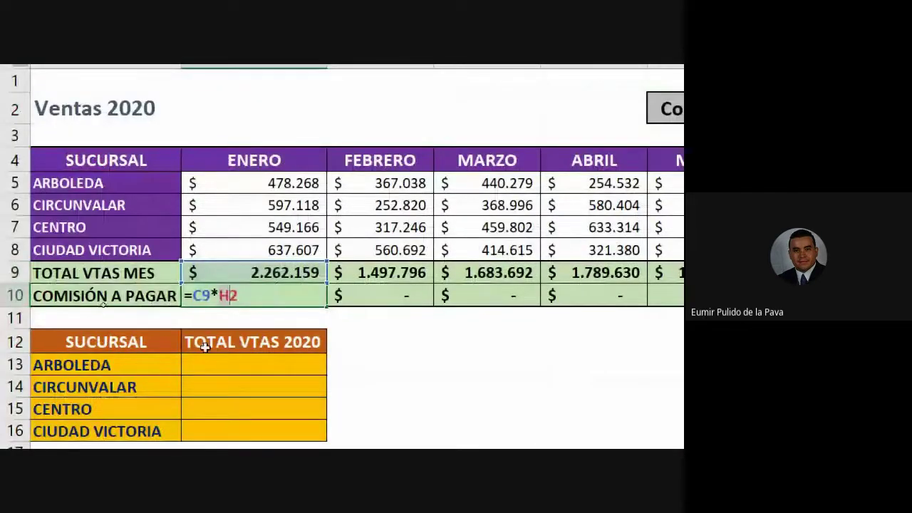
Step: Inspect the copied COMISIÓN A PAGAR formulas for FEBRERO, MARZO and ABRIL to see which rate cell each one references
left_click(380, 295)
double_click(380, 295)
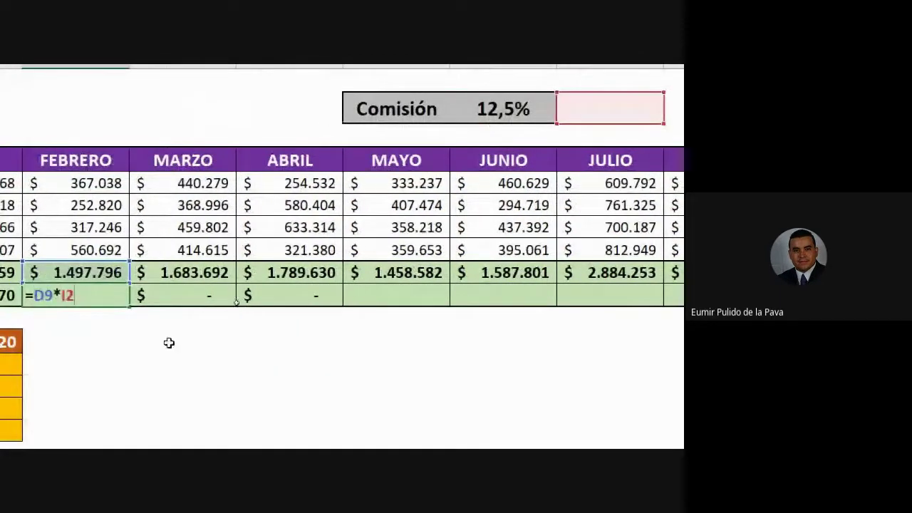
left_click(171, 295)
double_click(173, 295)
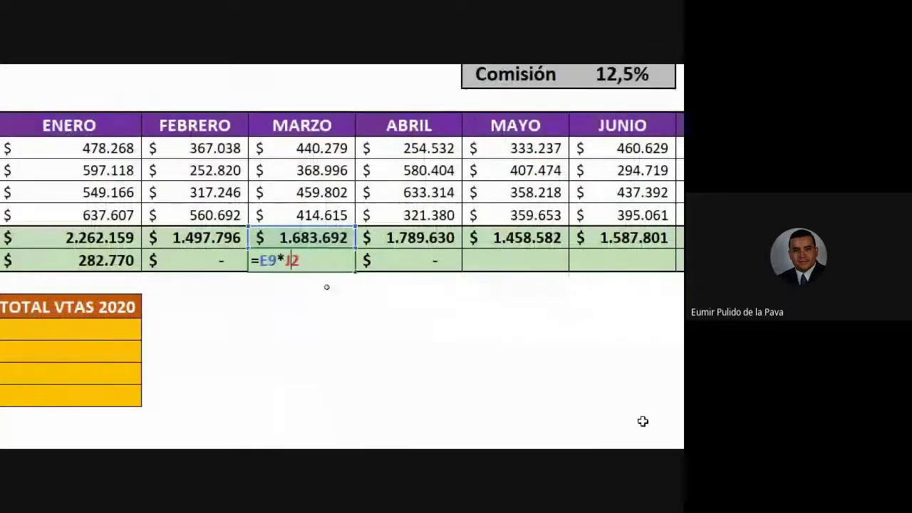
left_click(595, 324)
double_click(595, 324)
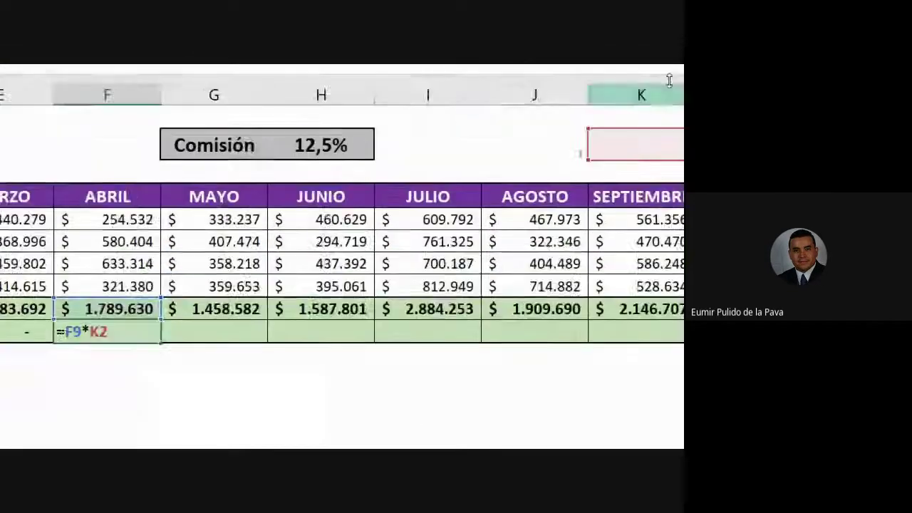
right_click(278, 101)
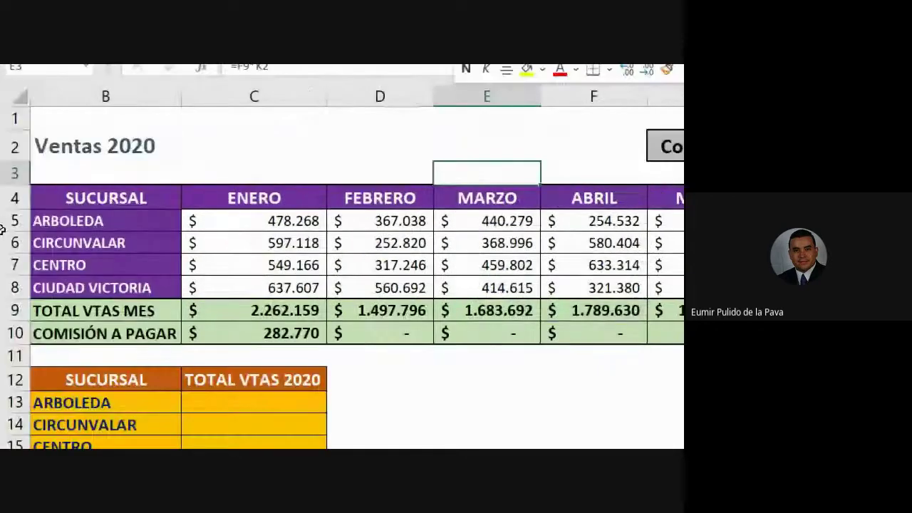
Step: Lock the column of the H2 rate reference in January's commission formula so it reads =C9*$H2
left_click(292, 332)
left_click(292, 333)
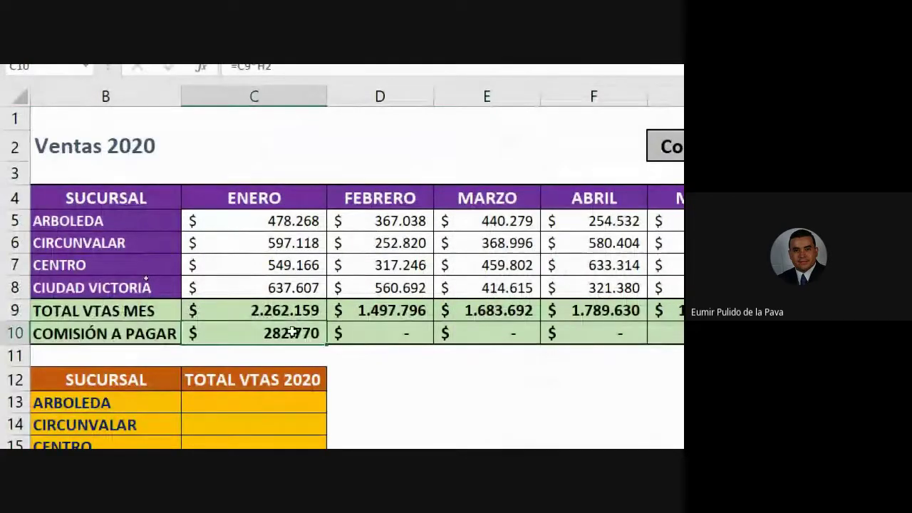
double_click(292, 332)
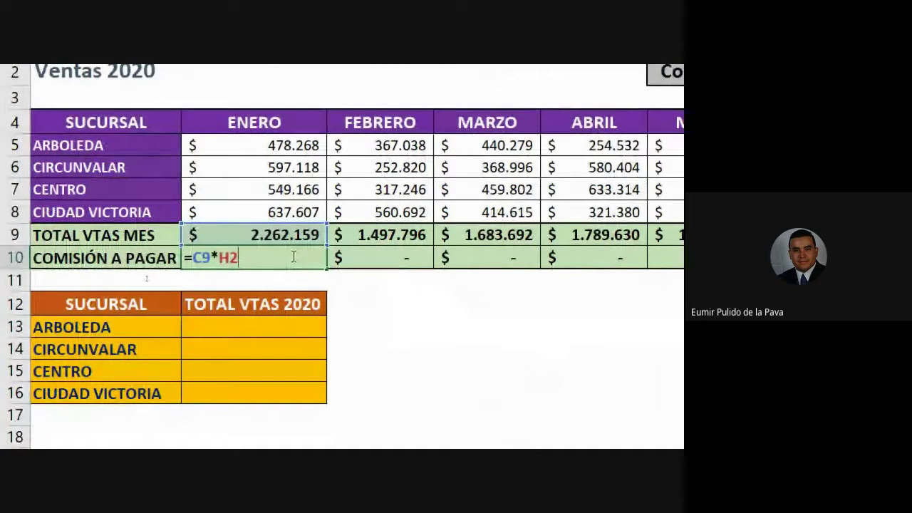
key("F4")
key("F4")
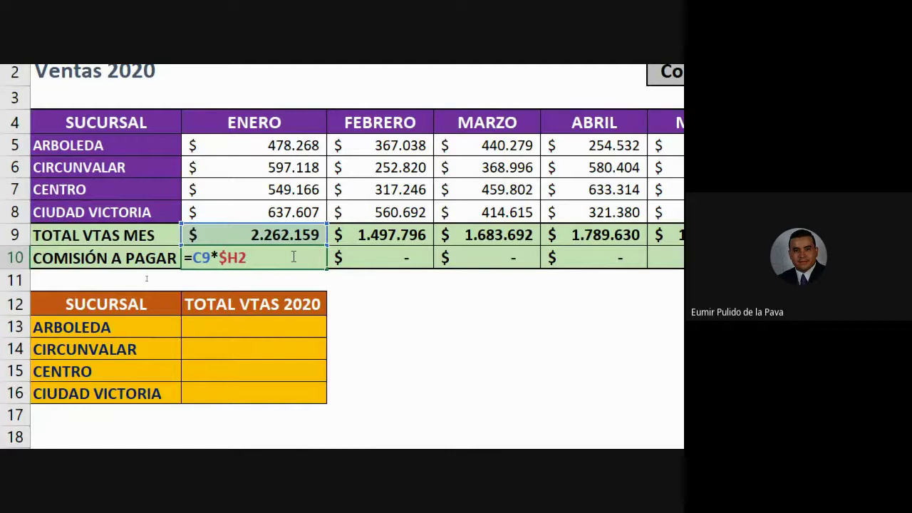
key("Return")
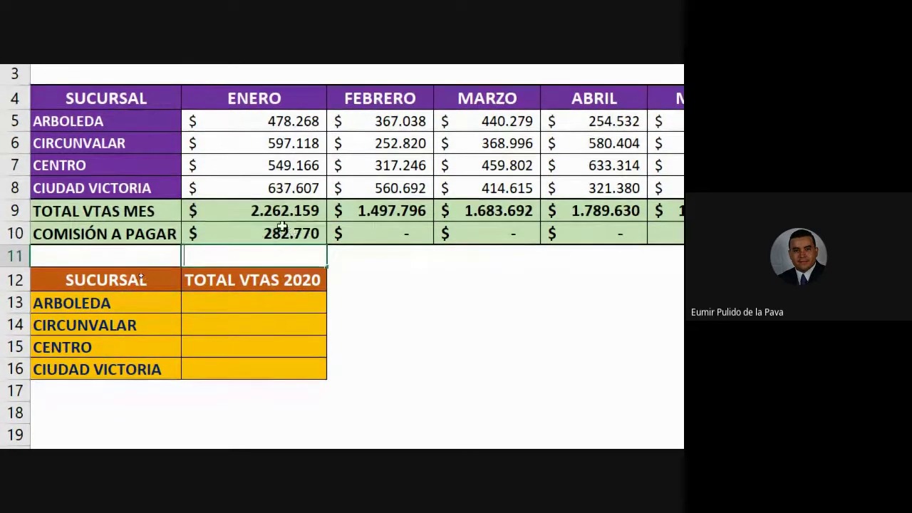
Step: Review the $H2 reference in January's commission formula and fill the formula across the COMISIÓN A PAGAR row
double_click(278, 231)
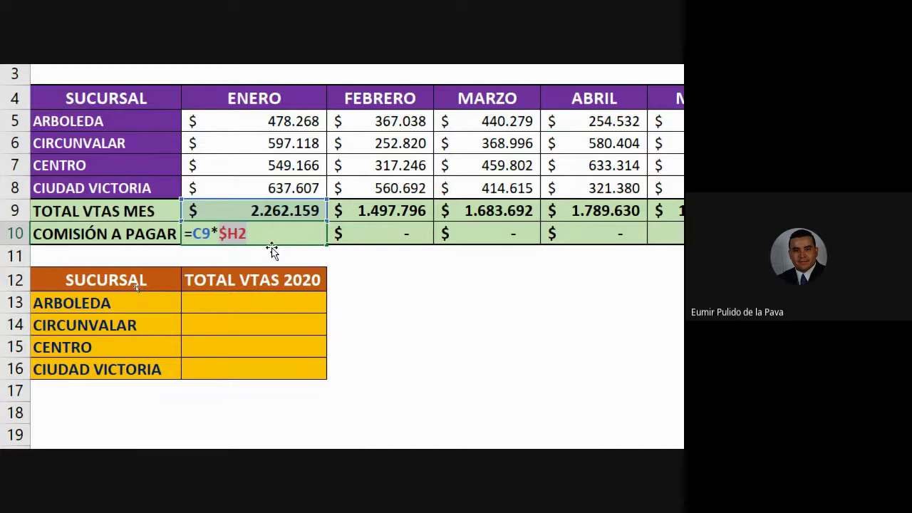
key("Return")
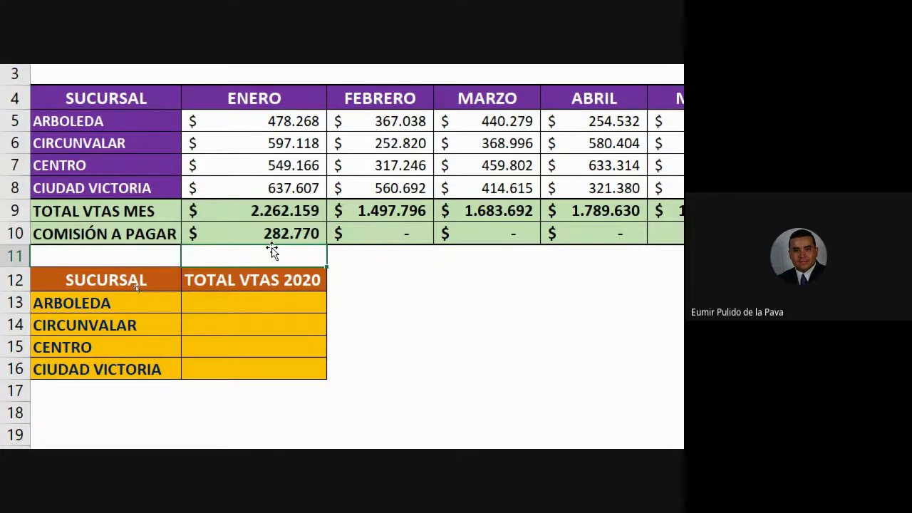
left_click(299, 233)
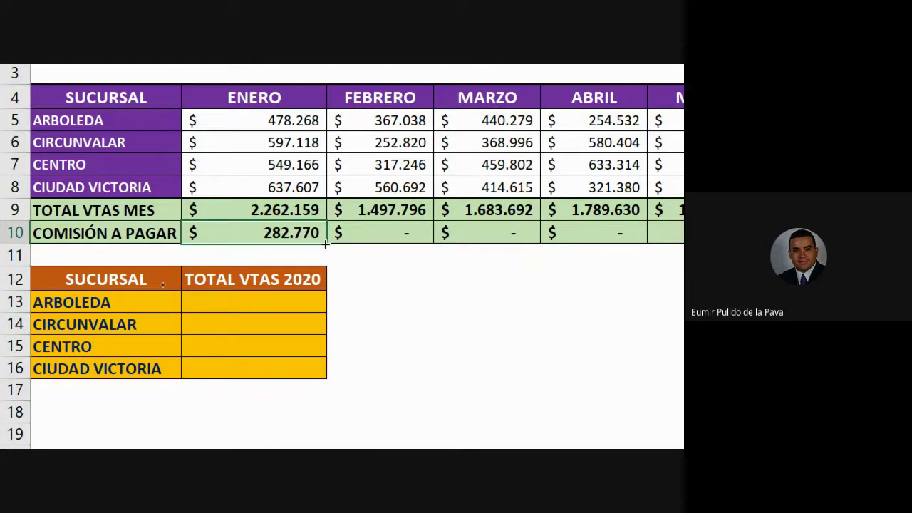
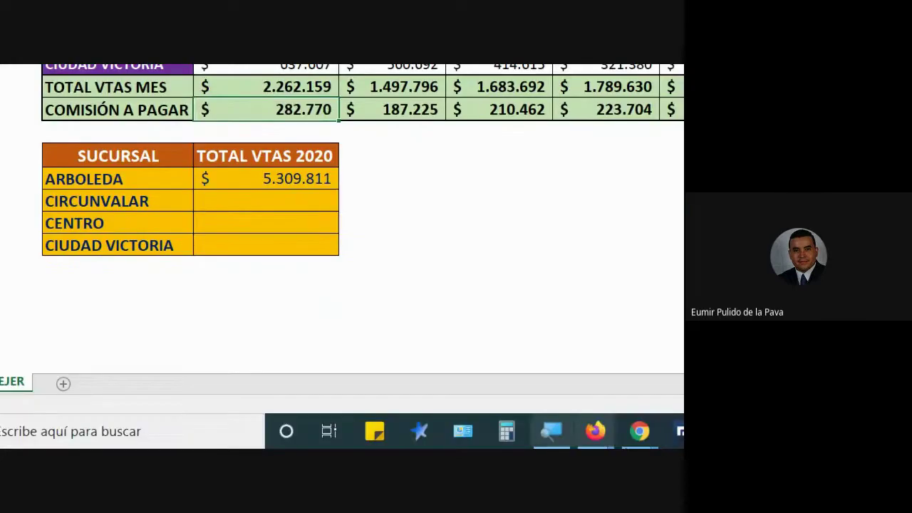
Step: Switch to the Google Meet call, admit all waiting participants at once, and return to the Excel workbook
left_click(625, 439)
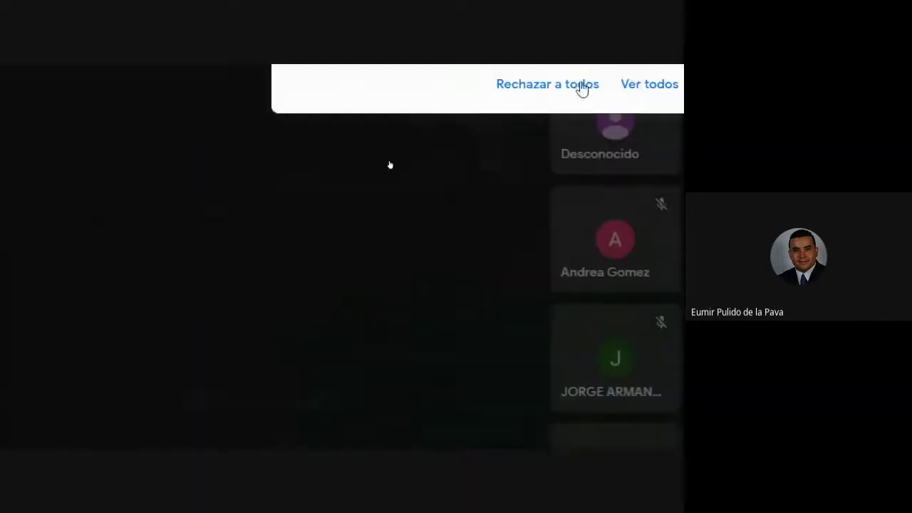
left_click(625, 128)
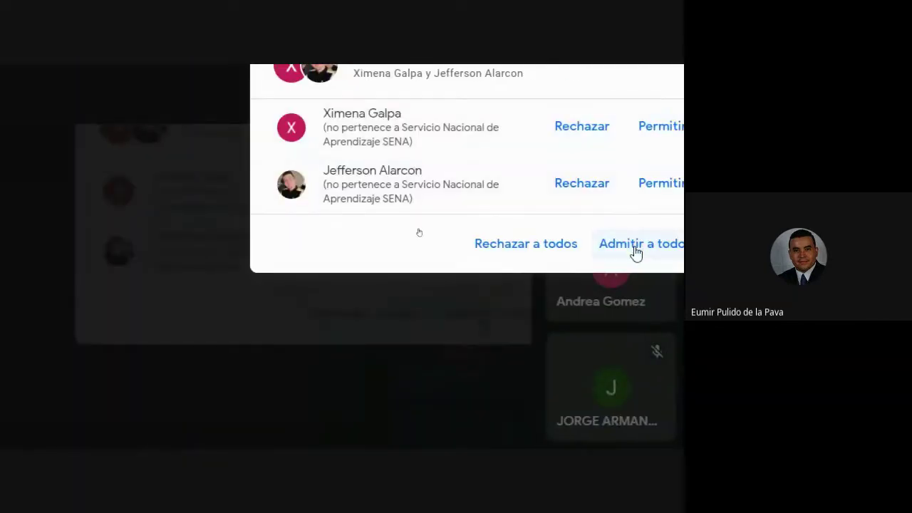
left_click(636, 251)
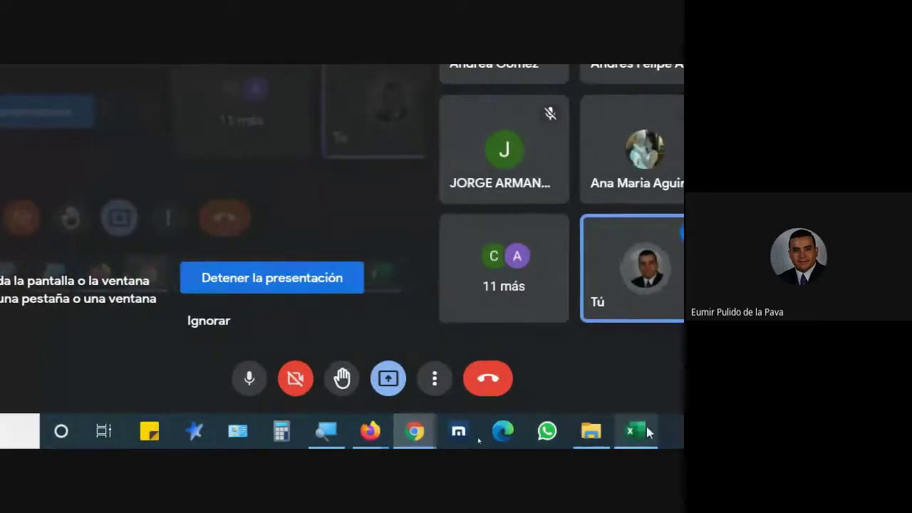
left_click(636, 431)
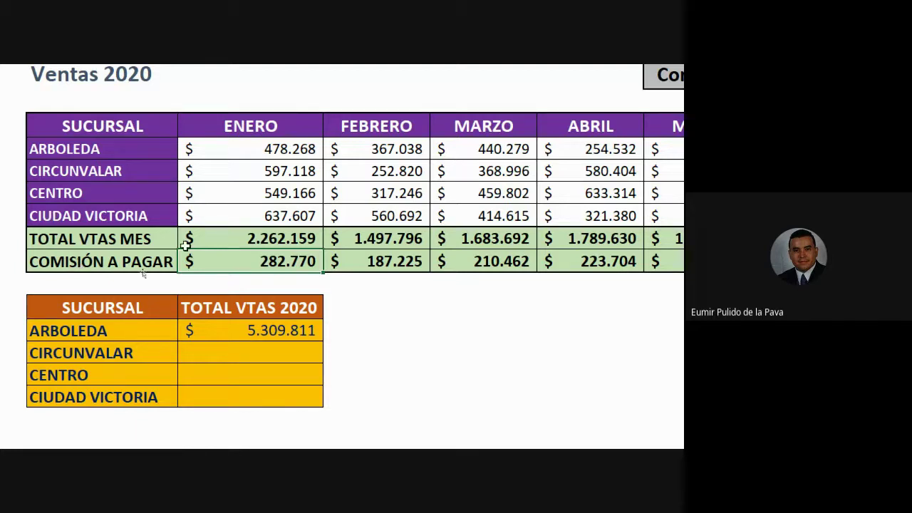
Step: Check January's SUMA formula and clear the TOTAL VTAS MES and COMISIÓN A PAGAR rows plus the ARBOLEDA total in C13
double_click(271, 236)
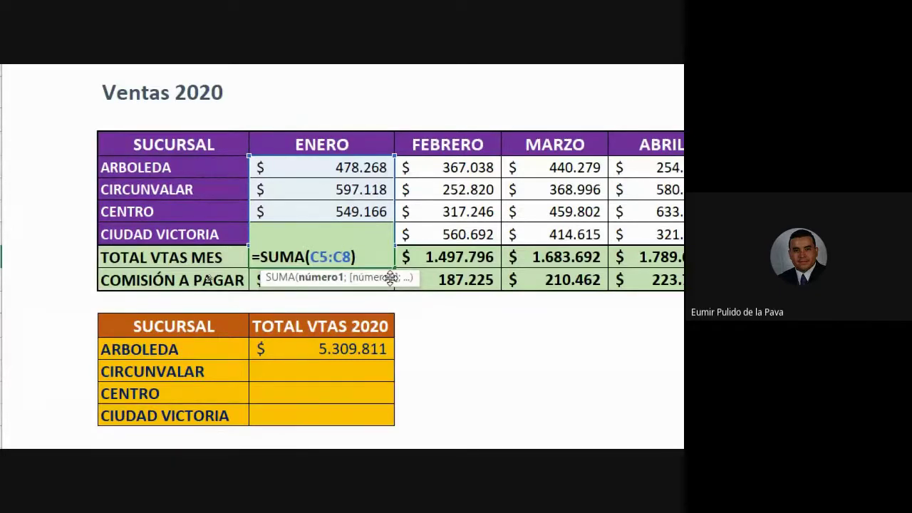
key("Return")
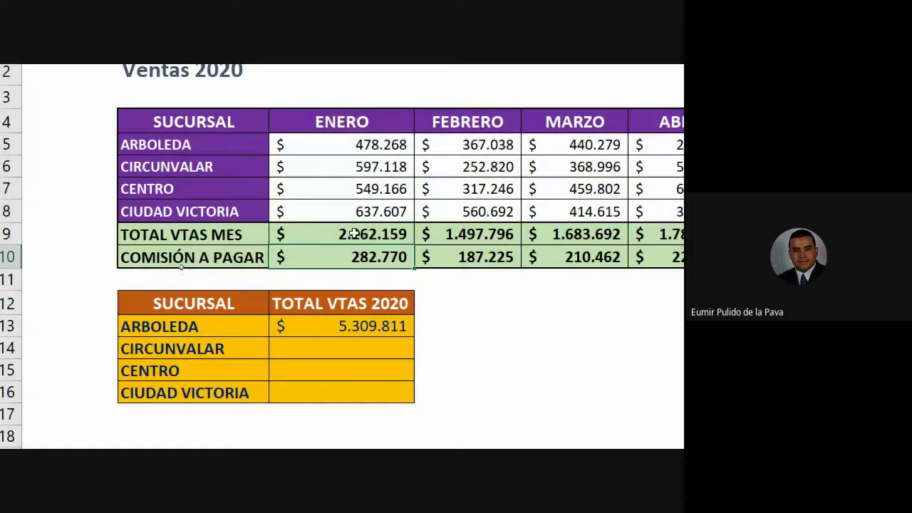
left_click_drag(354, 234, 408, 244)
left_click(378, 203)
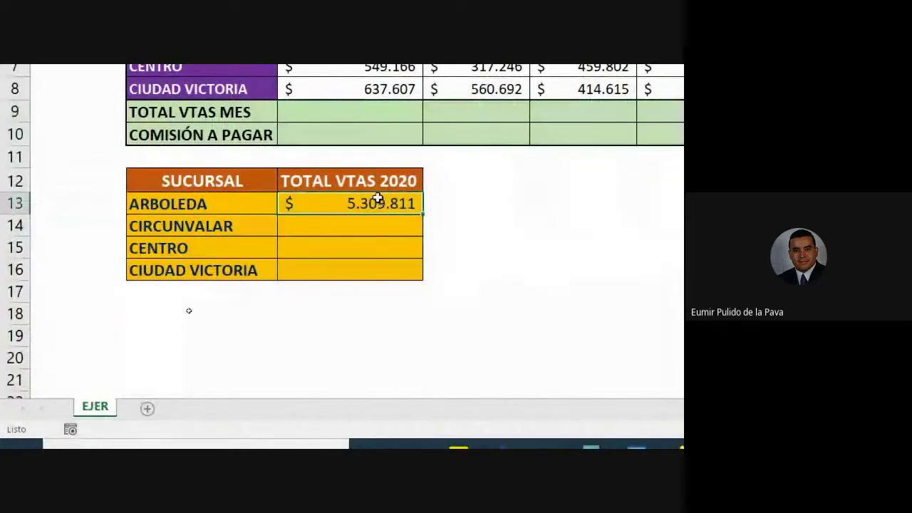
key("Delete")
Step: Highlight the monthly sales table from its header row through row 8 and return to the SUCURSAL header in B4
scroll(619, 88, "up", 3)
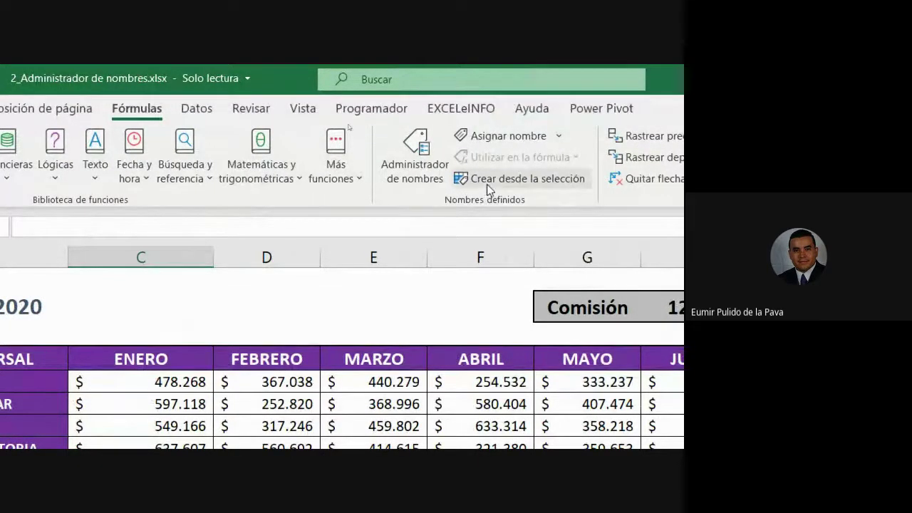
left_click(371, 305)
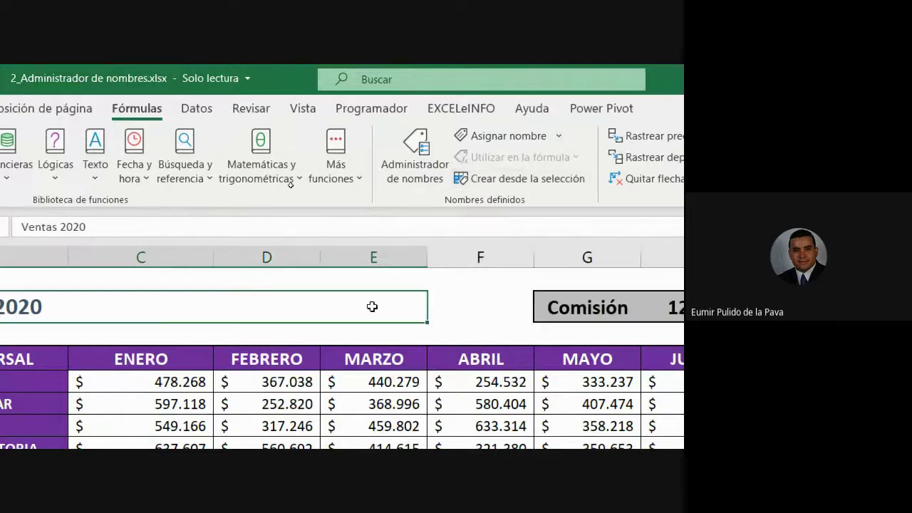
left_click_drag(125, 231, 498, 322)
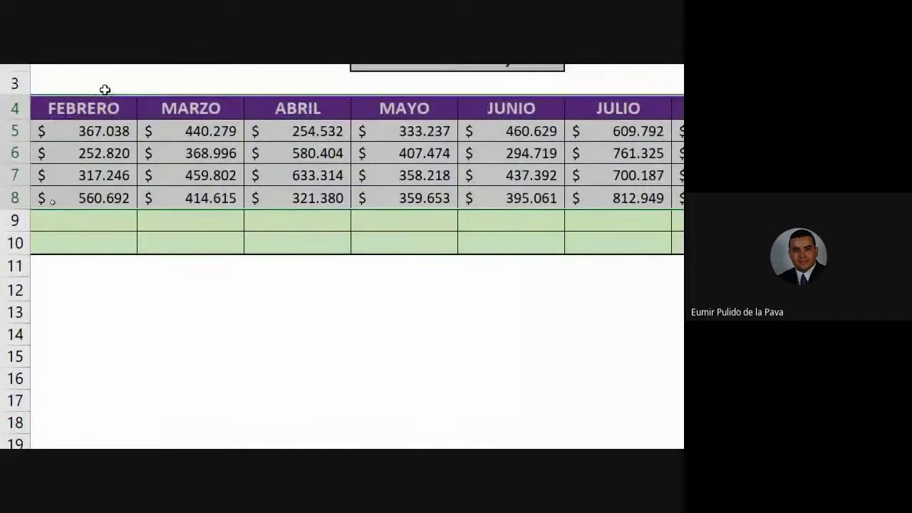
left_click(117, 104)
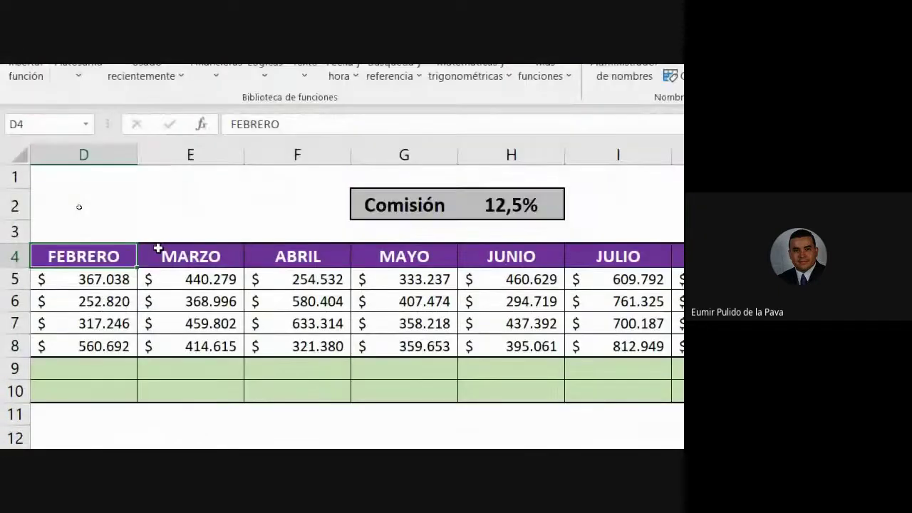
key("Left")
key("Left")
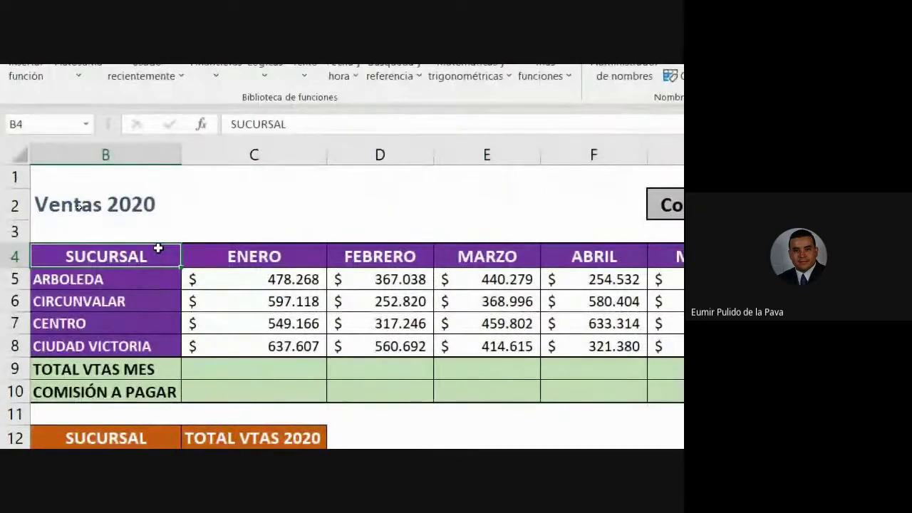
Step: Select the ENERO column range C4:C8 and start a new name for it in the Name Manager
left_click_drag(274, 261, 270, 341)
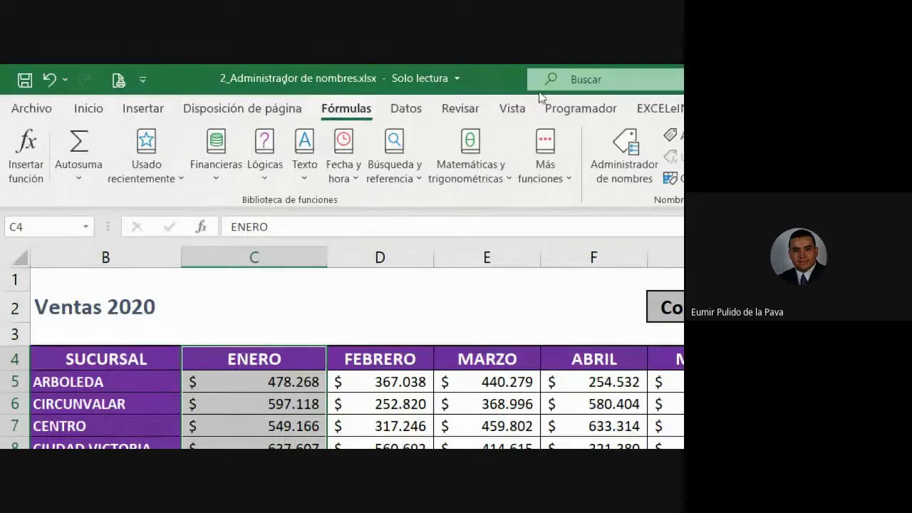
left_click(487, 165)
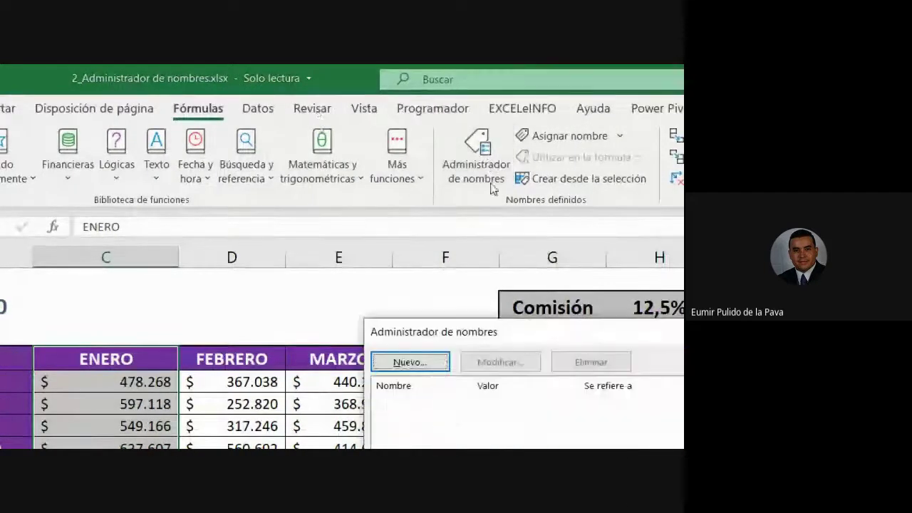
left_click_drag(434, 170, 347, 131)
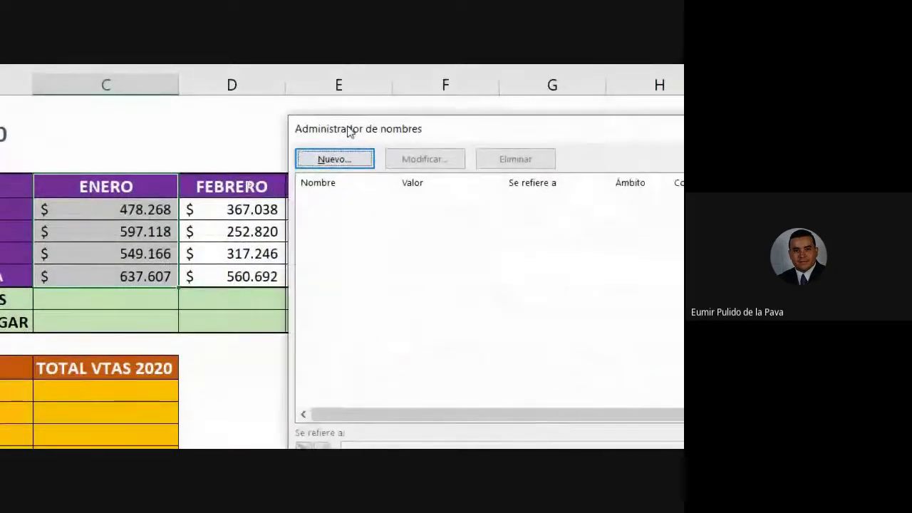
left_click(345, 162)
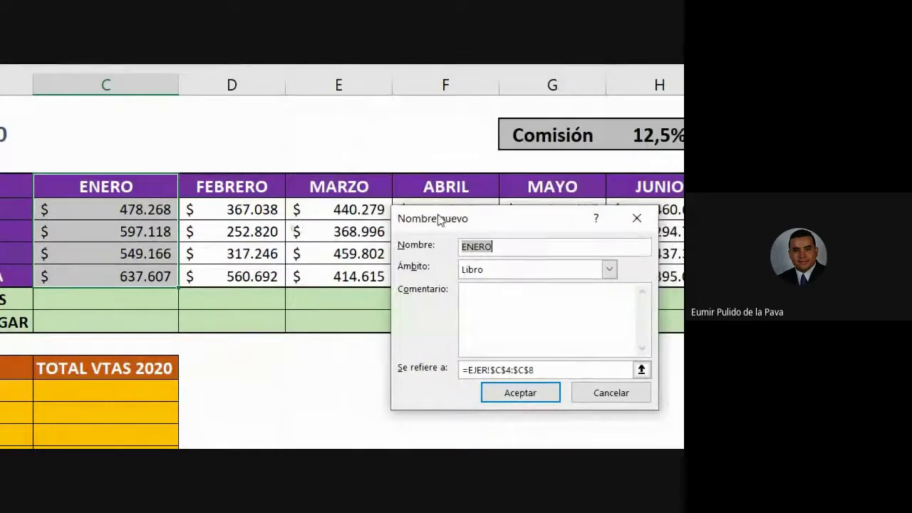
left_click_drag(437, 218, 256, 168)
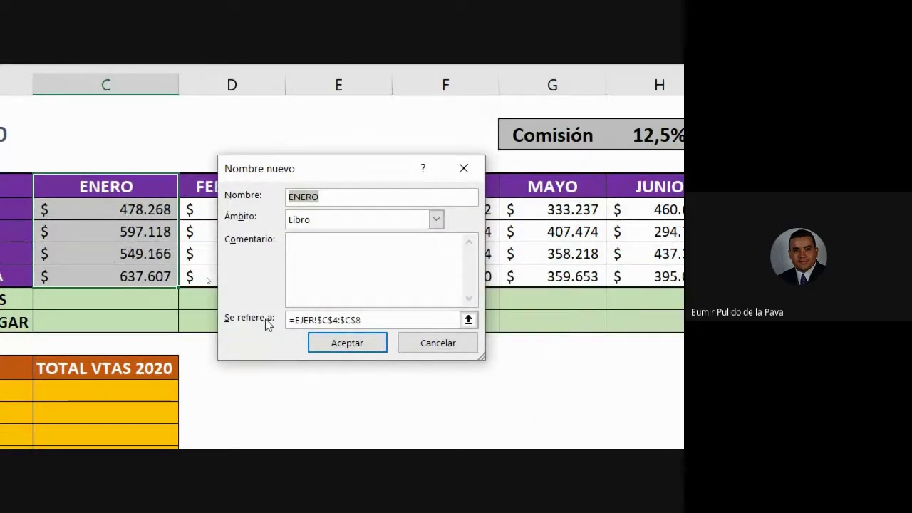
Step: Look through the scope options for the ENERO name and limit its scope to the EJER sheet
left_click(306, 219)
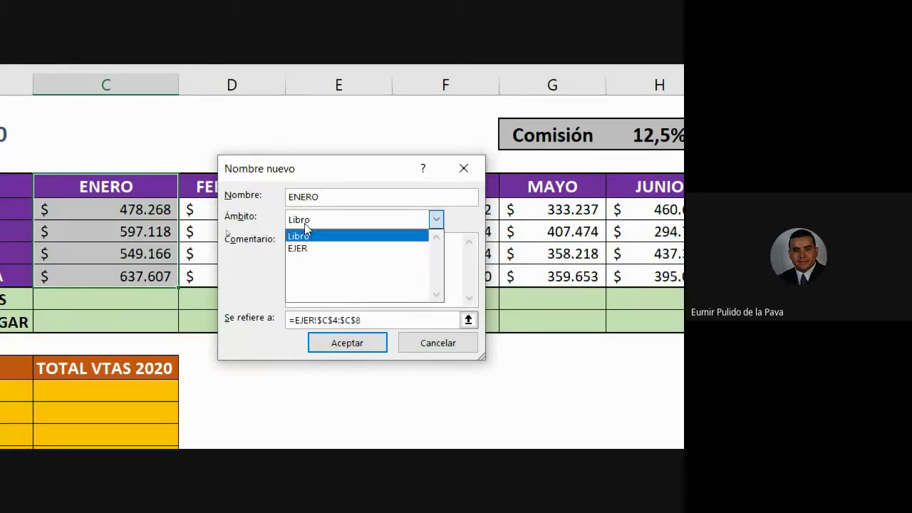
left_click(305, 225)
left_click(307, 221)
left_click(317, 248)
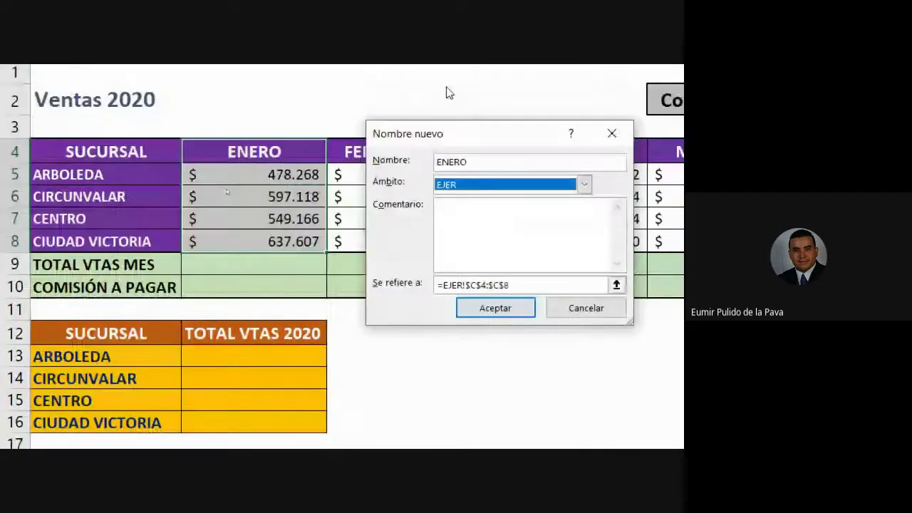
left_click(436, 162)
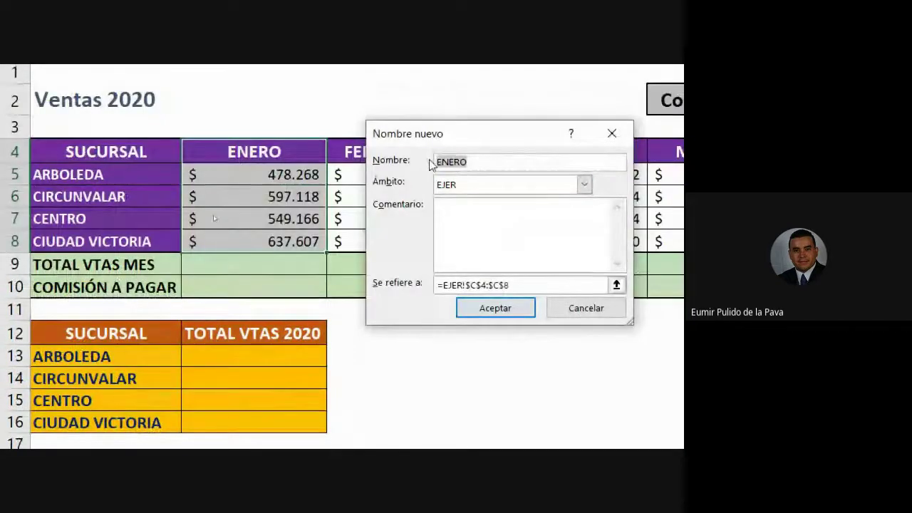
Step: Set the scope to Libro and create the name ENERO referring to =EJER!$C$4:$C$8
left_click(476, 188)
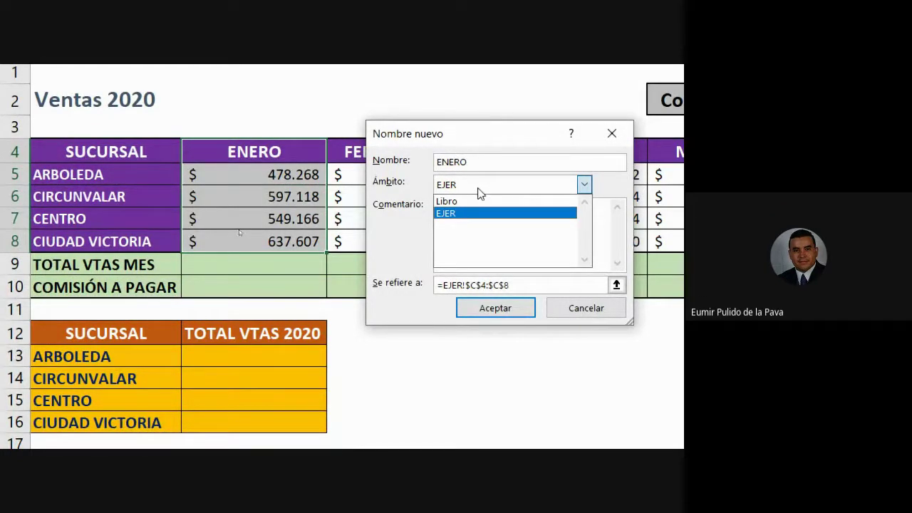
left_click(476, 201)
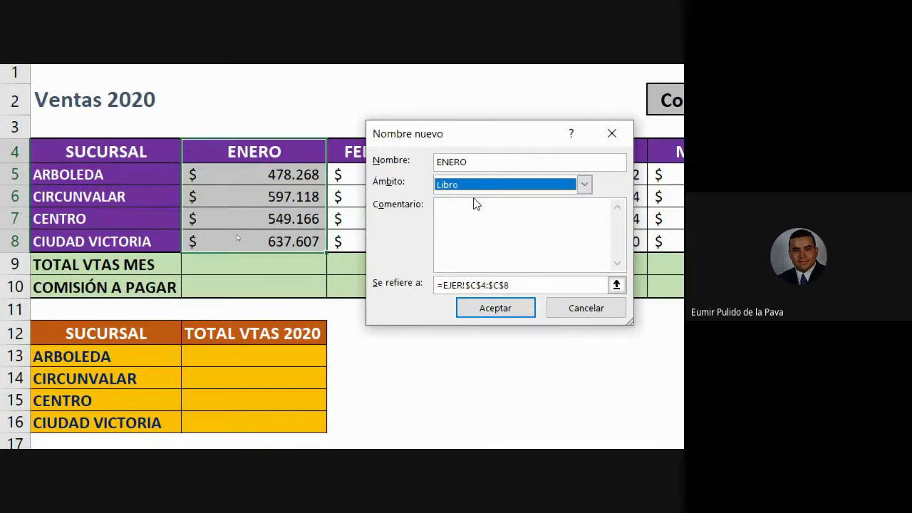
left_click(525, 285)
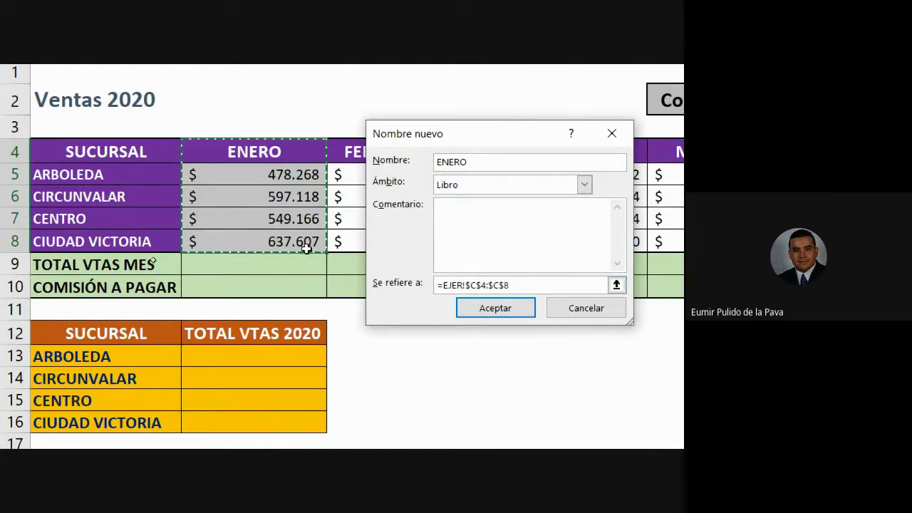
left_click(482, 308)
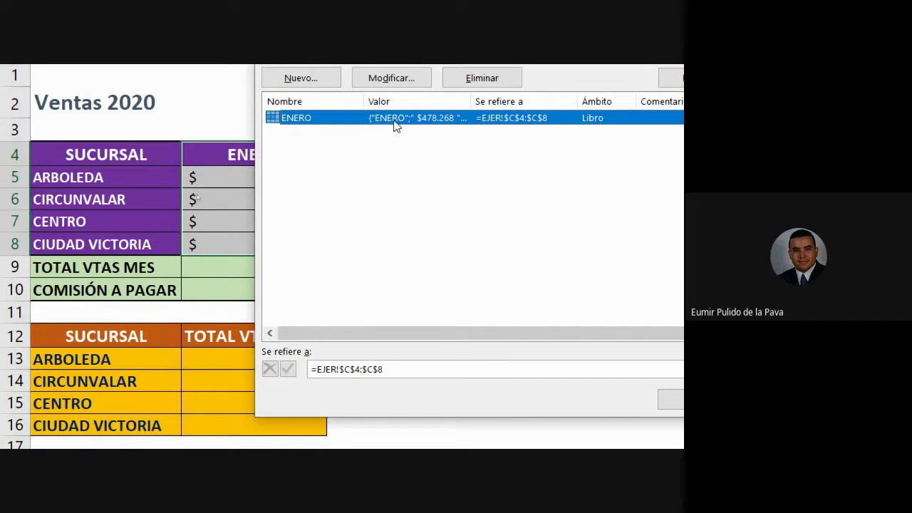
Step: Edit the ENERO name so it refers to =EJER!$C$5:$C$8, leaving out the month header
left_click(391, 77)
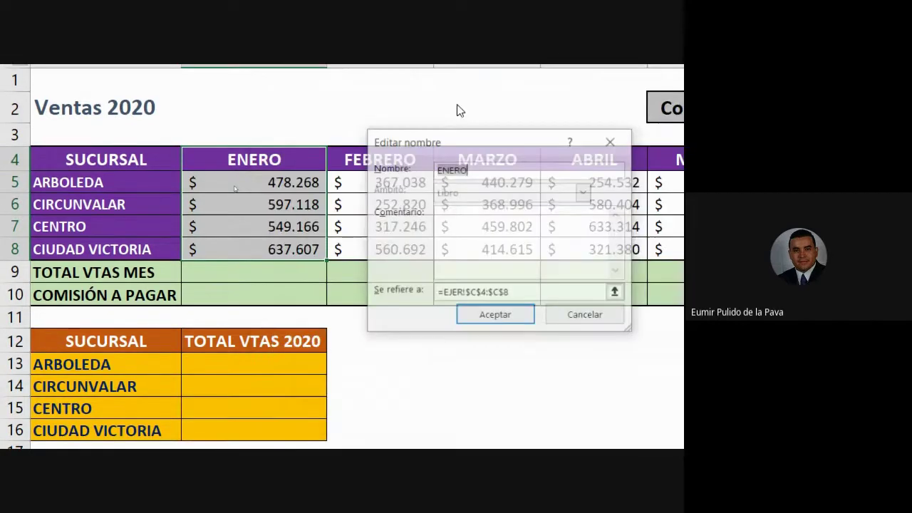
left_click(482, 292)
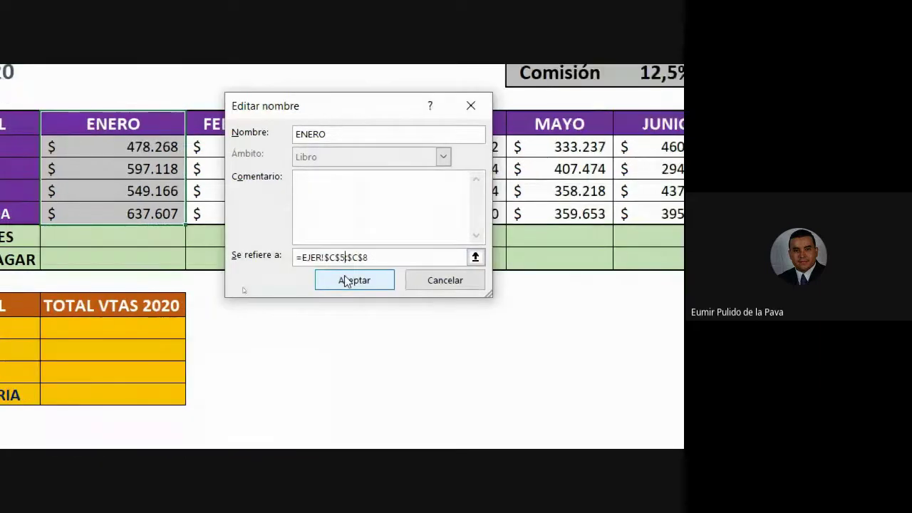
type("5:")
left_click(354, 289)
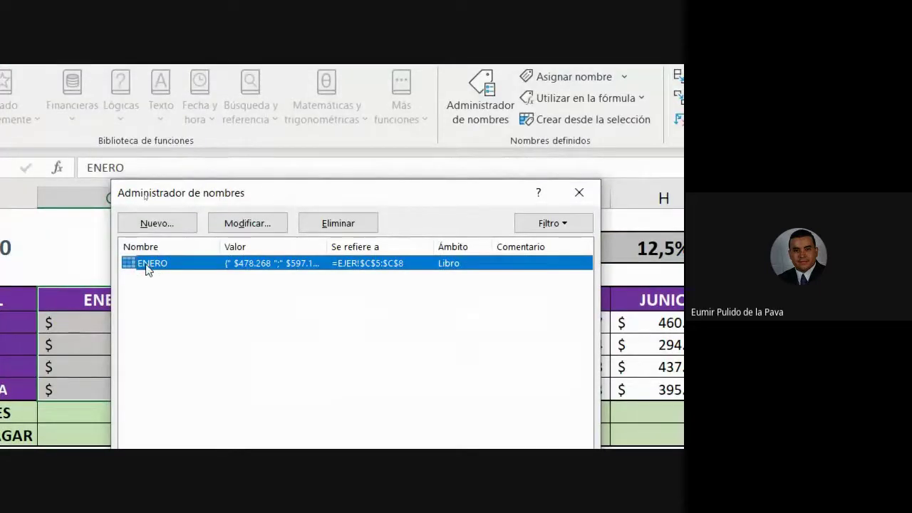
Step: Widen the Valor column of the Name Manager to fit the full ENERO value list and reposition the dialog
double_click(329, 242)
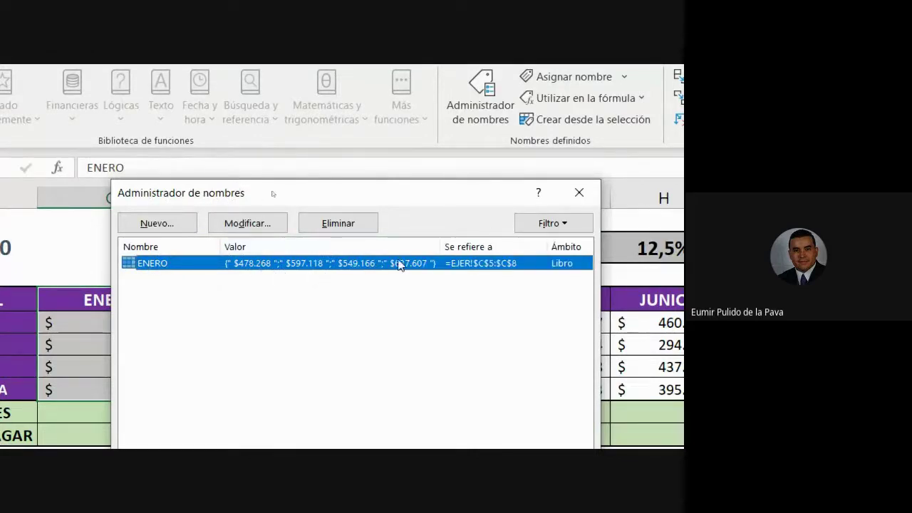
left_click_drag(309, 204, 381, 195)
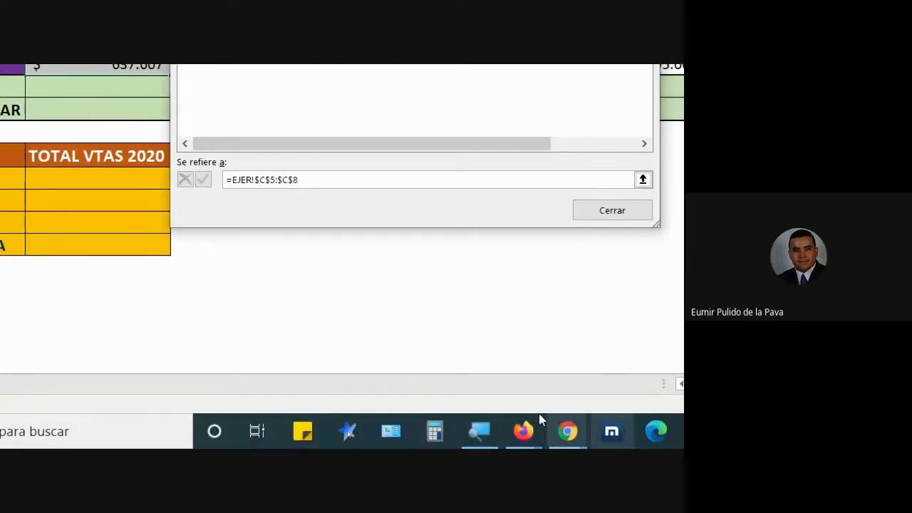
Step: Switch to the Google Meet window in Chrome to attend to the participants, and return to the Name Manager in Excel
mouse_move(559, 427)
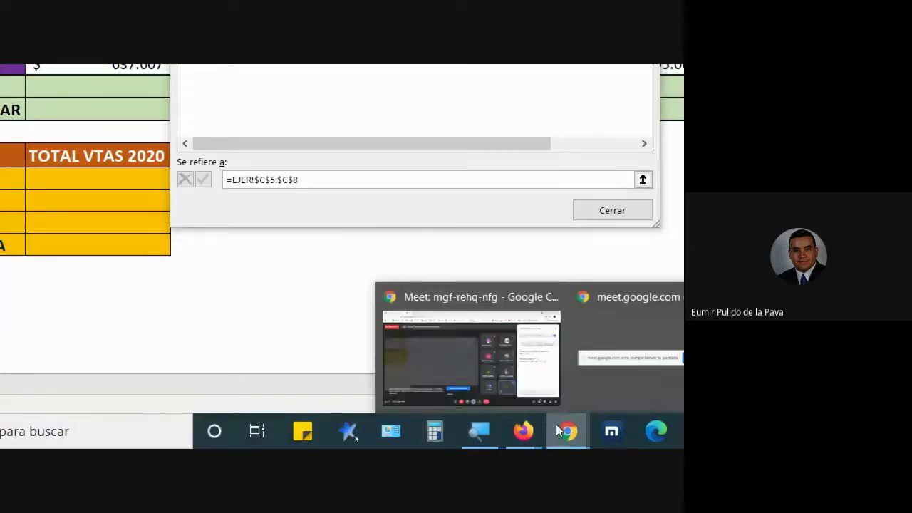
left_click(502, 381)
left_click(563, 222)
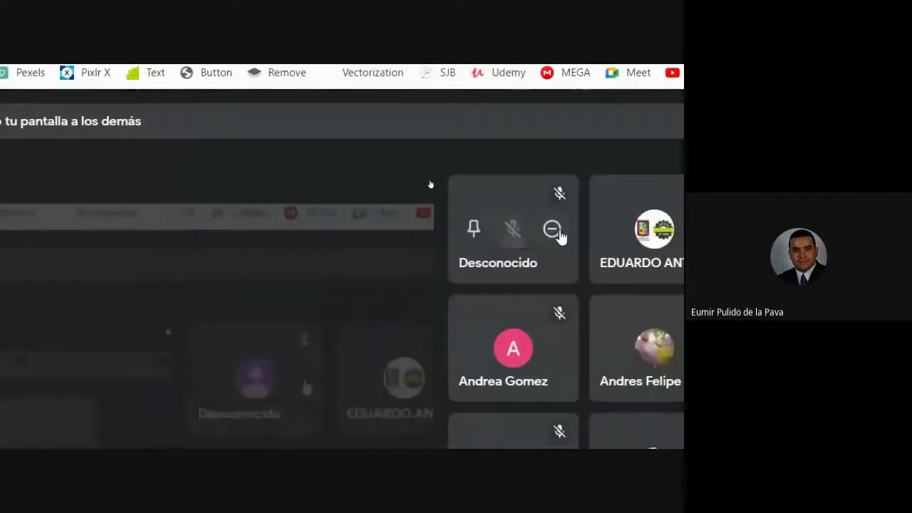
left_click(639, 431)
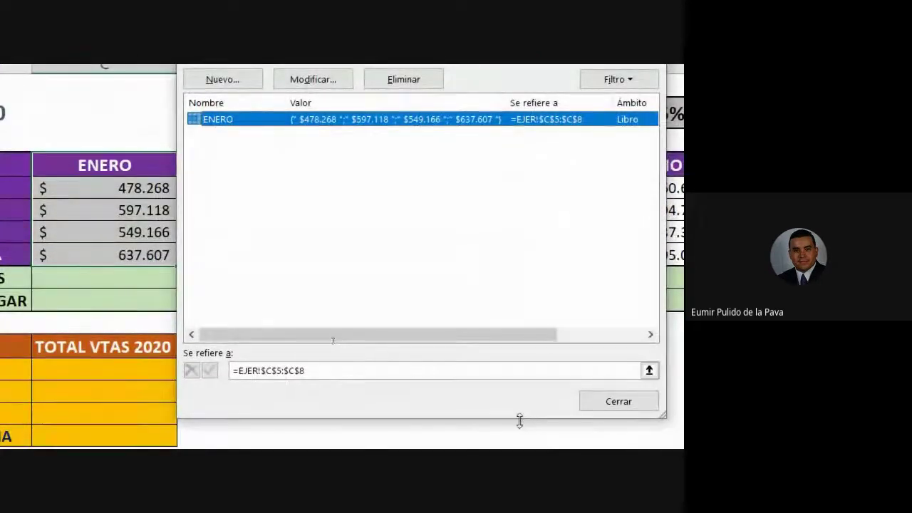
Step: Create the name FEBRERO with Libro scope, referring to =EJER!$D$5:$D$8
left_click(236, 85)
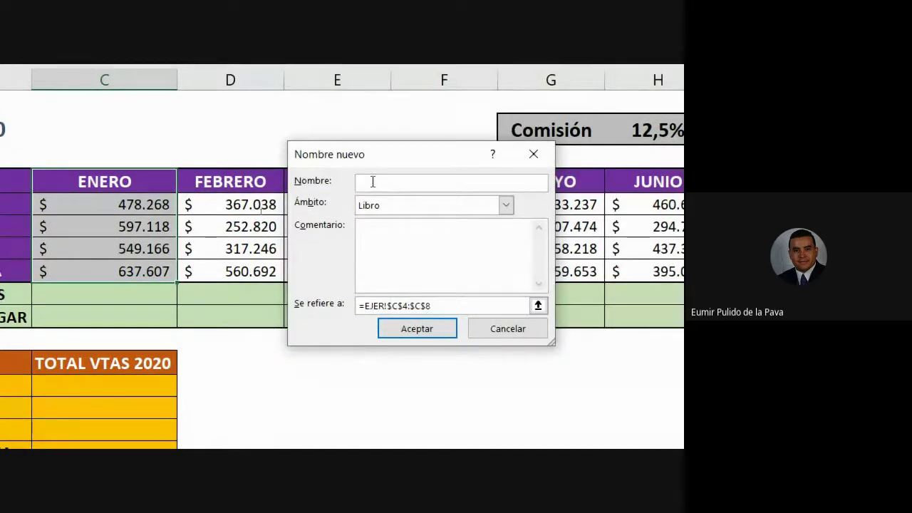
type("FEBRERO")
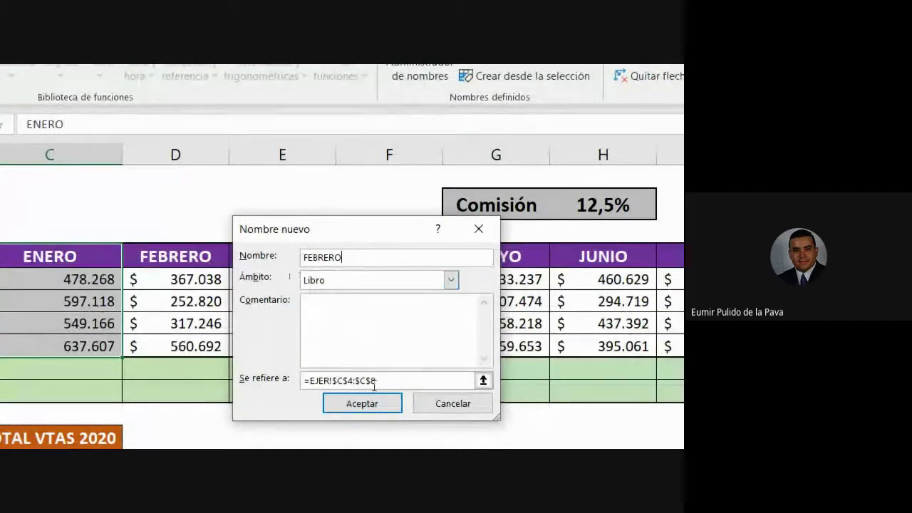
left_click_drag(393, 382, 303, 382)
left_click_drag(211, 284, 197, 346)
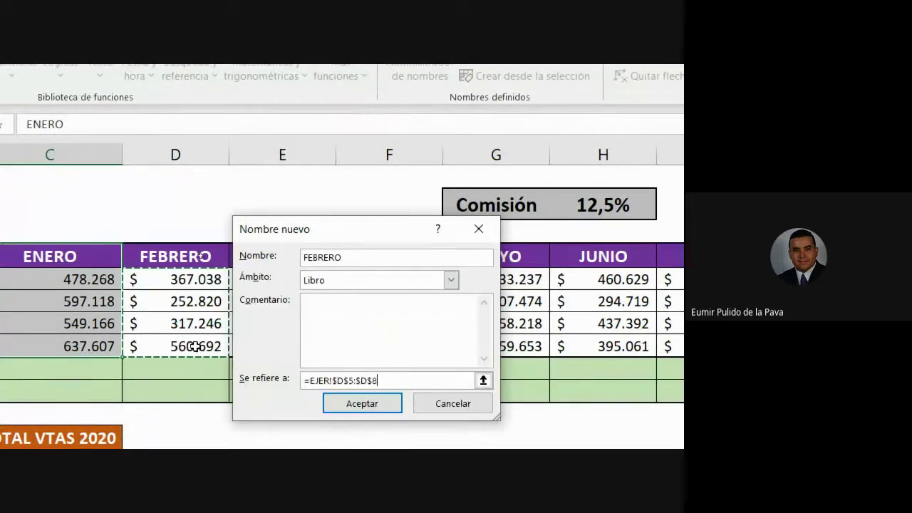
left_click(380, 409)
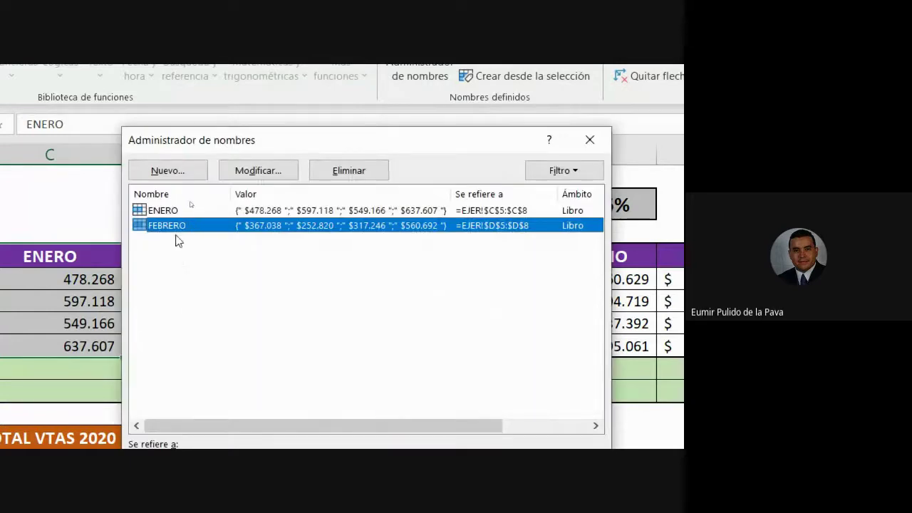
Step: Create the name ARBOLEDA with Libro scope, referring to the branch's sales row =EJER!$C$5:$N$5
left_click_drag(344, 147, 349, 426)
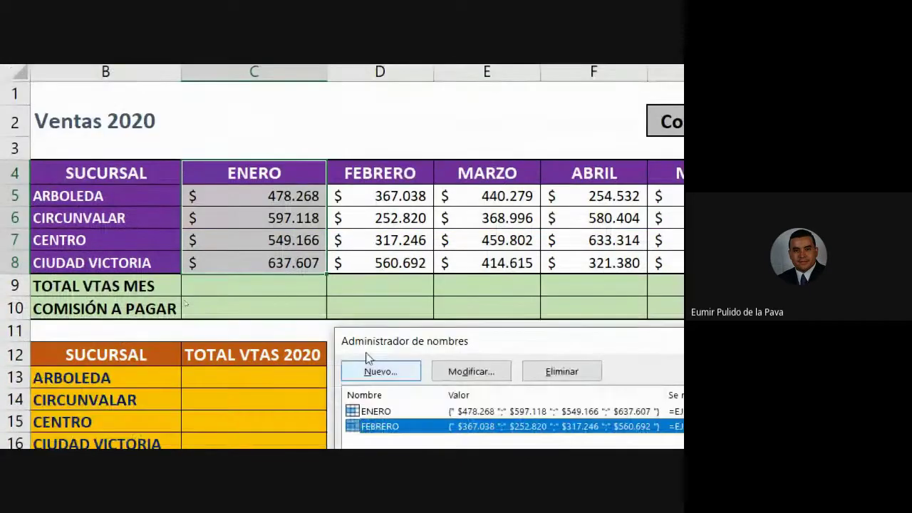
left_click(368, 358)
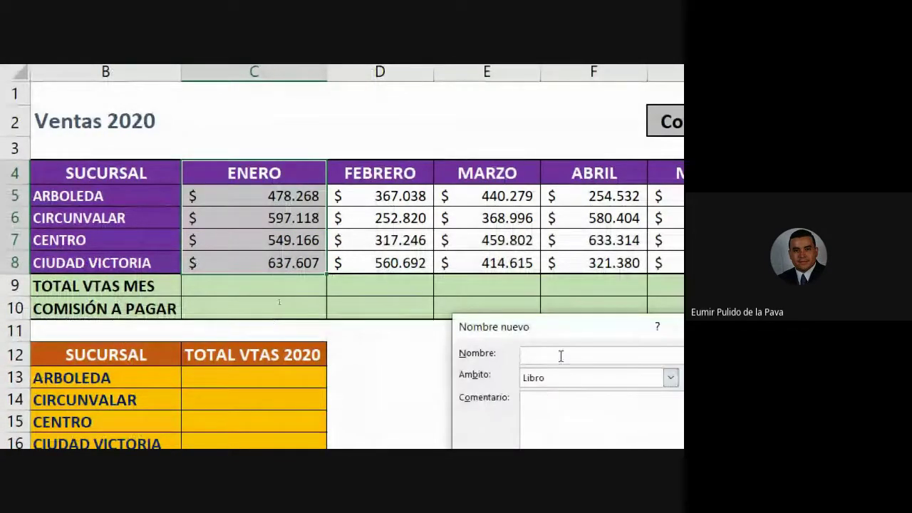
left_click_drag(489, 321, 423, 270)
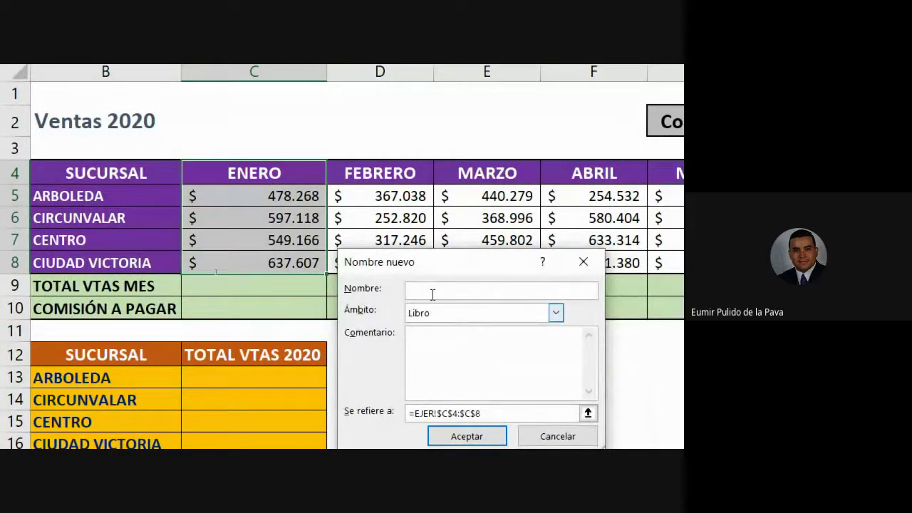
type("ARBOLEDA")
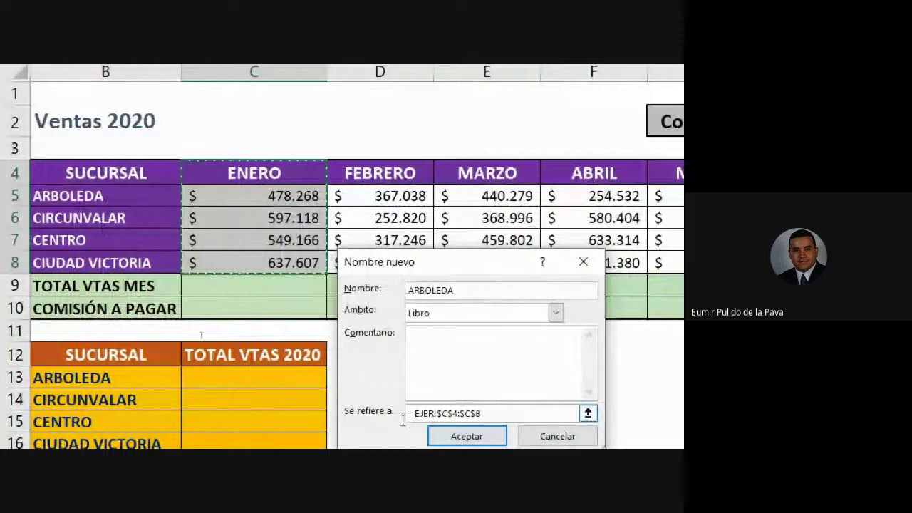
left_click_drag(482, 413, 403, 408)
left_click_drag(233, 196, 679, 198)
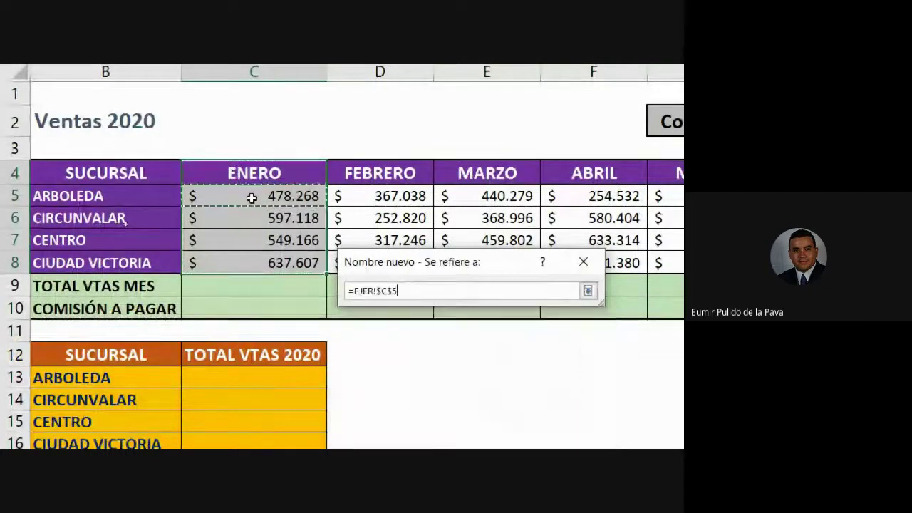
left_click_drag(619, 198, 499, 163)
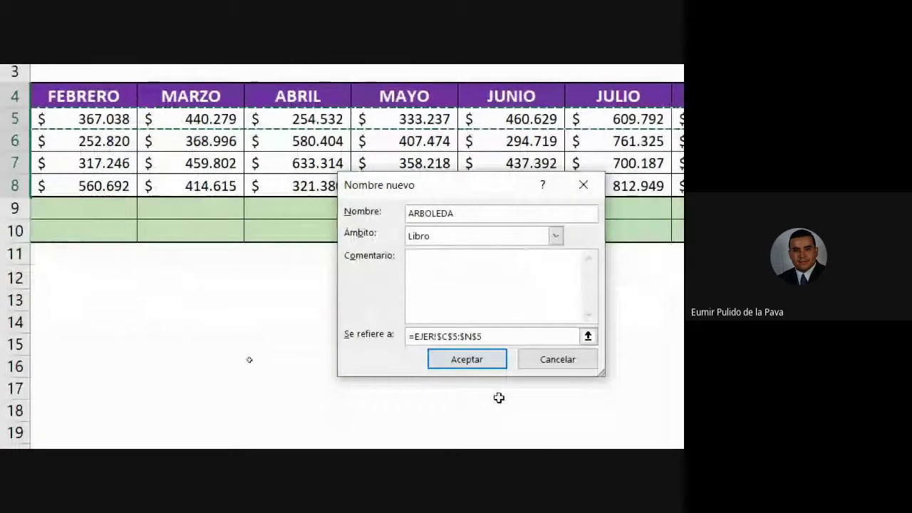
left_click(473, 364)
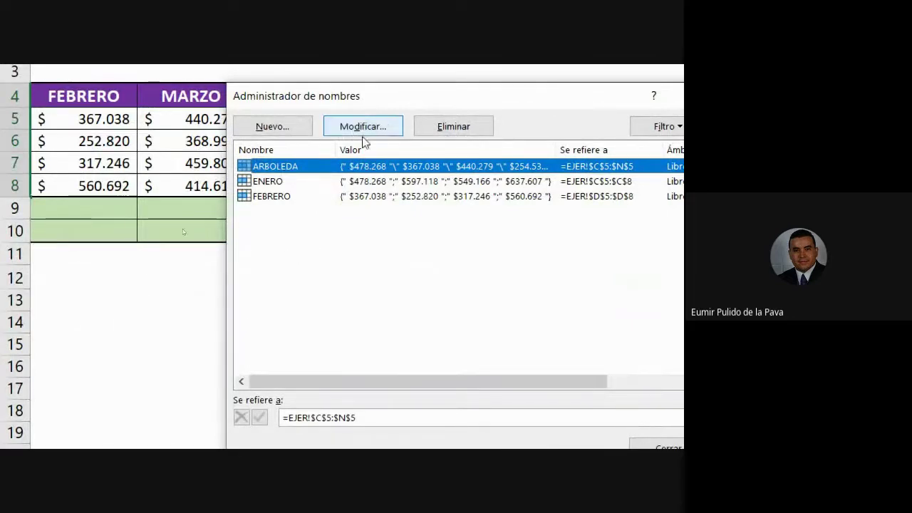
Step: Delete the names ARBOLEDA, ENERO and FEBRERO and close the Name Manager
left_click(425, 132)
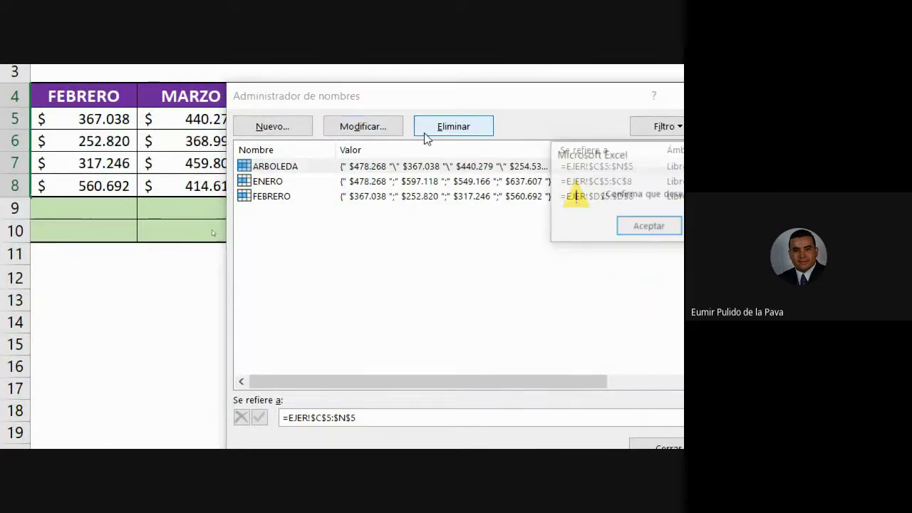
left_click(634, 228)
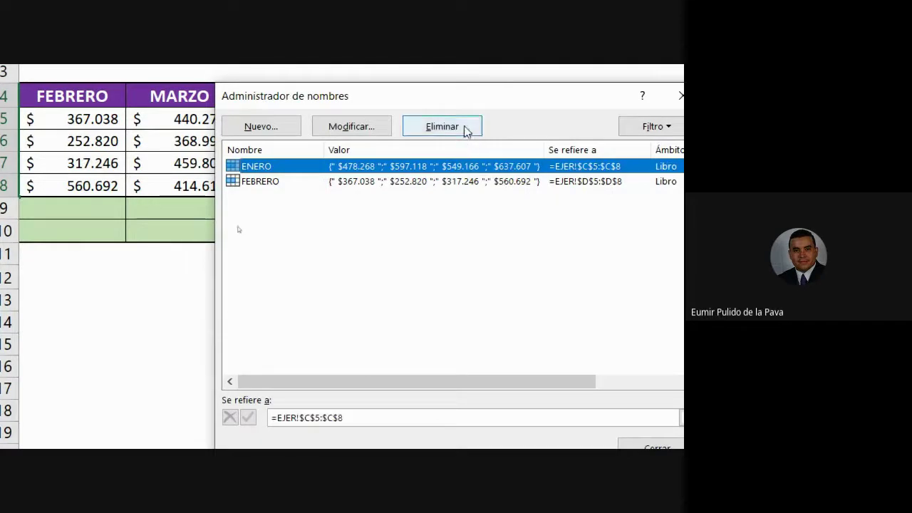
left_click(463, 130)
left_click(608, 230)
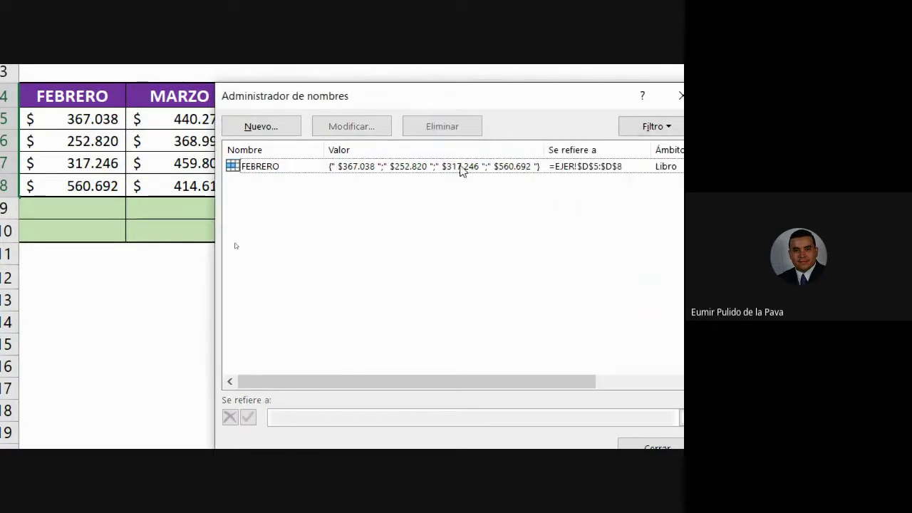
left_click(332, 165)
left_click(463, 131)
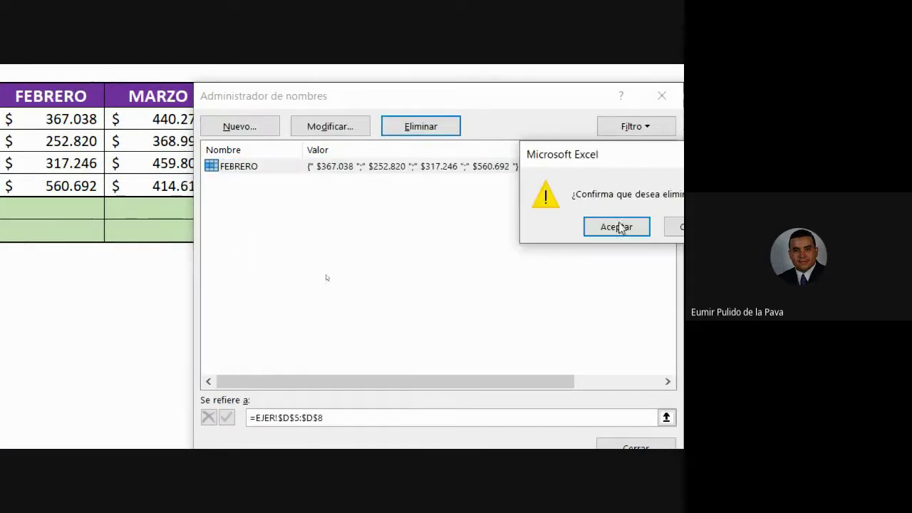
left_click(636, 227)
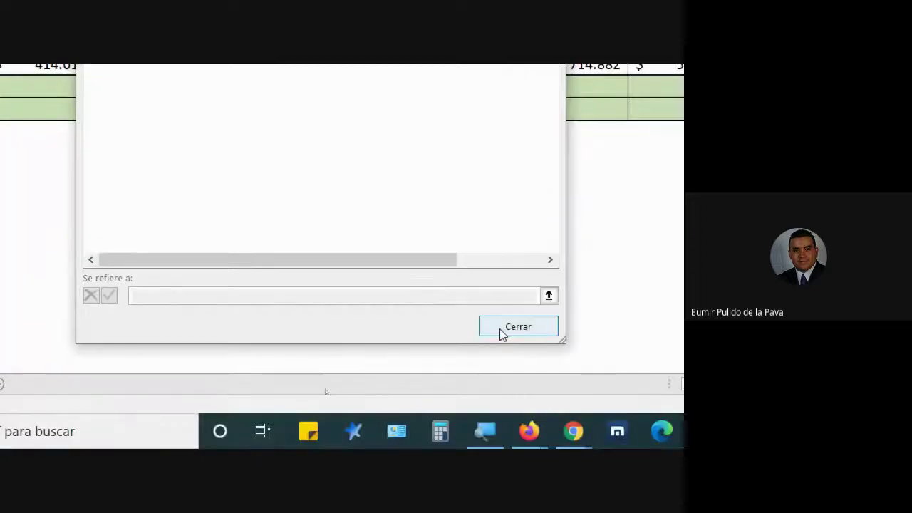
left_click(500, 331)
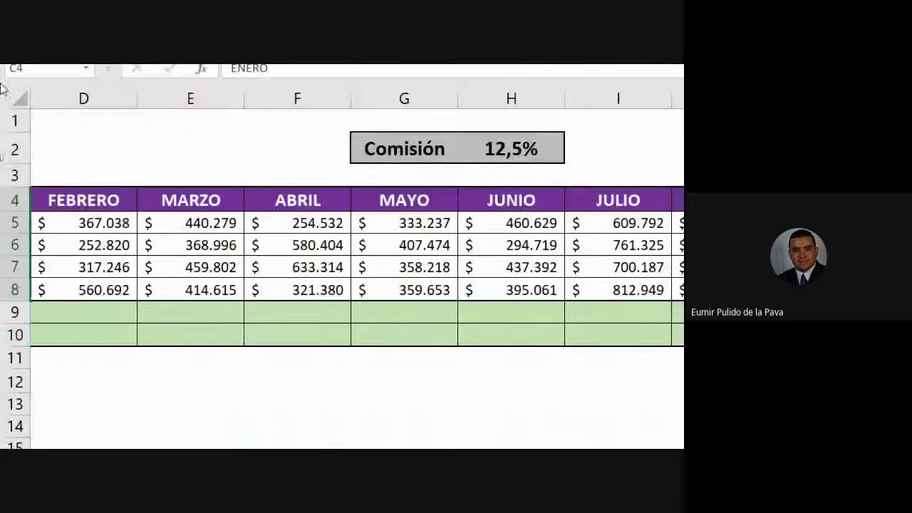
Step: Examine the month headers in row 4 and the branch names in B5:B8 as labels for the ranges
left_click(114, 200)
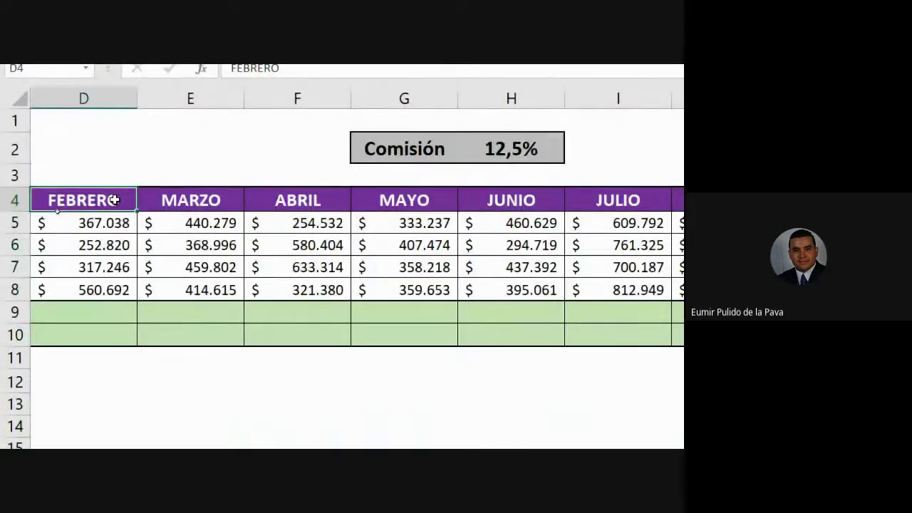
key("Home")
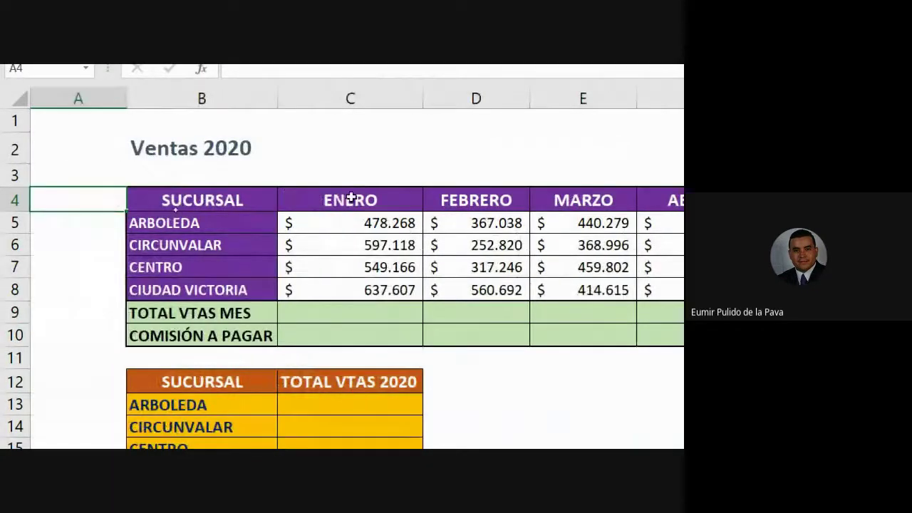
left_click(346, 201)
left_click(463, 203)
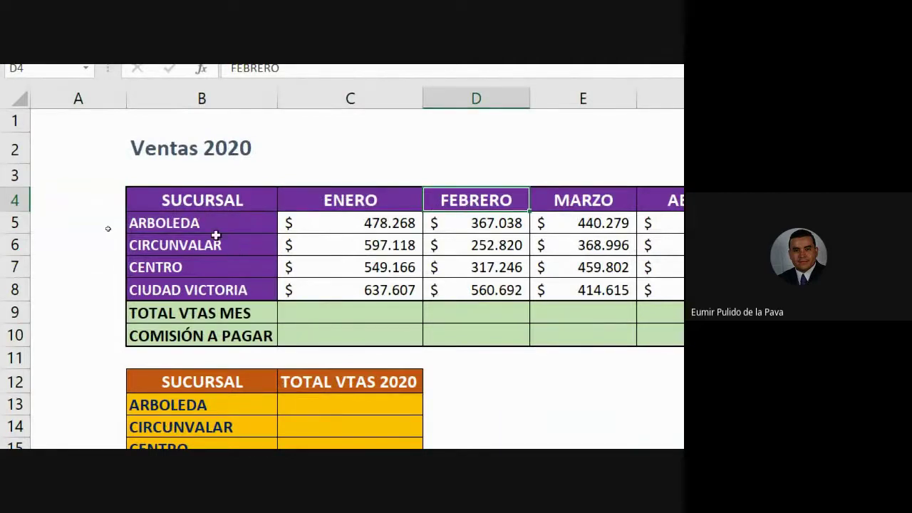
left_click_drag(214, 227, 228, 285)
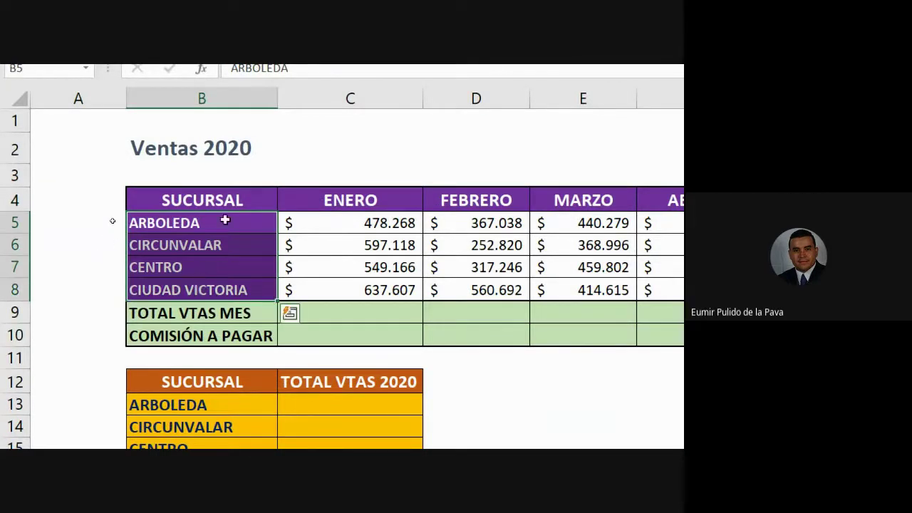
Step: Select the sales table B4:N8 with its headers and create names from the Fila superior and Columna izquierda values
left_click_drag(225, 201, 474, 290)
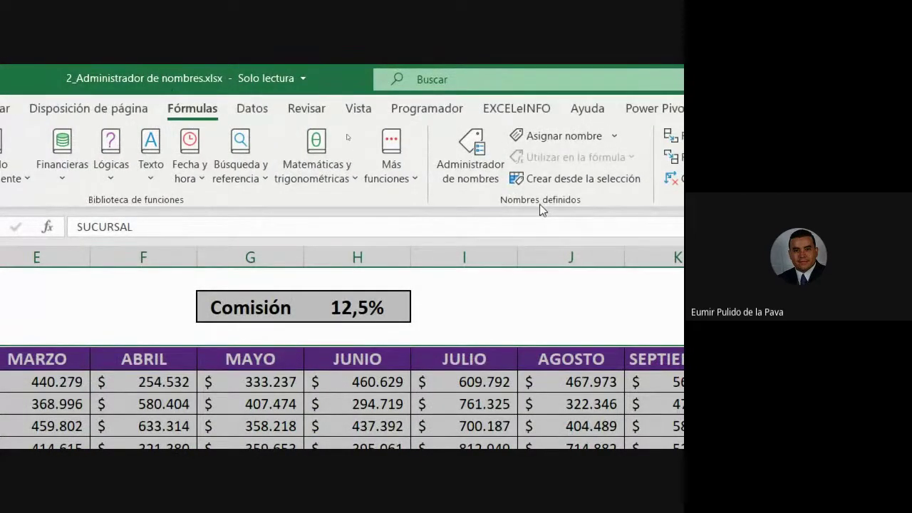
left_click(572, 179)
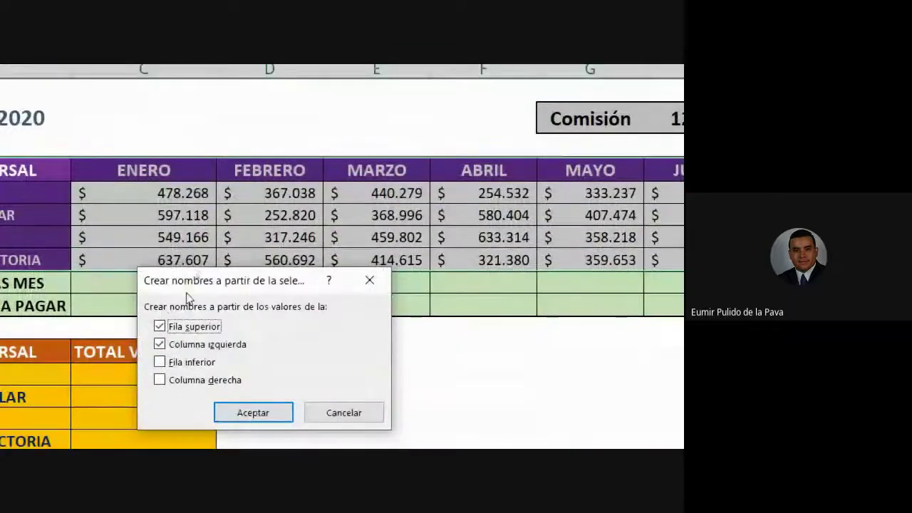
left_click_drag(208, 293, 307, 160)
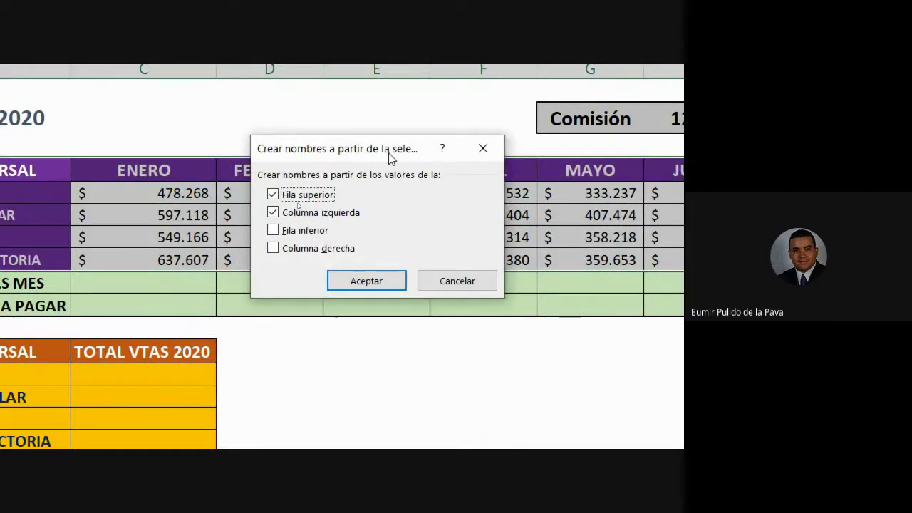
left_click(272, 192)
left_click_drag(350, 158, 358, 362)
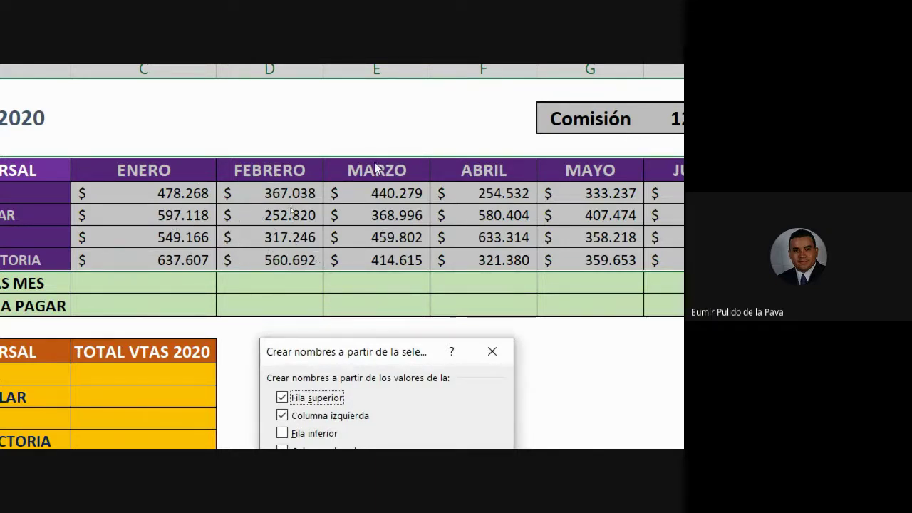
left_click_drag(356, 352, 337, 229)
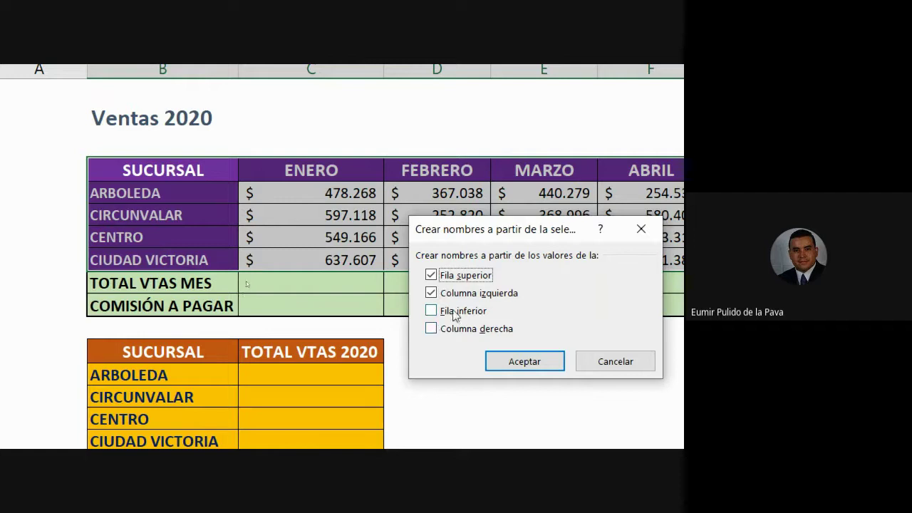
left_click(508, 361)
Step: Review the month and branch names in the Name Manager and the ranges they refer to, from AGOSTO onward
scroll(607, 377, "right", 1)
scroll(640, 149, "right", 1)
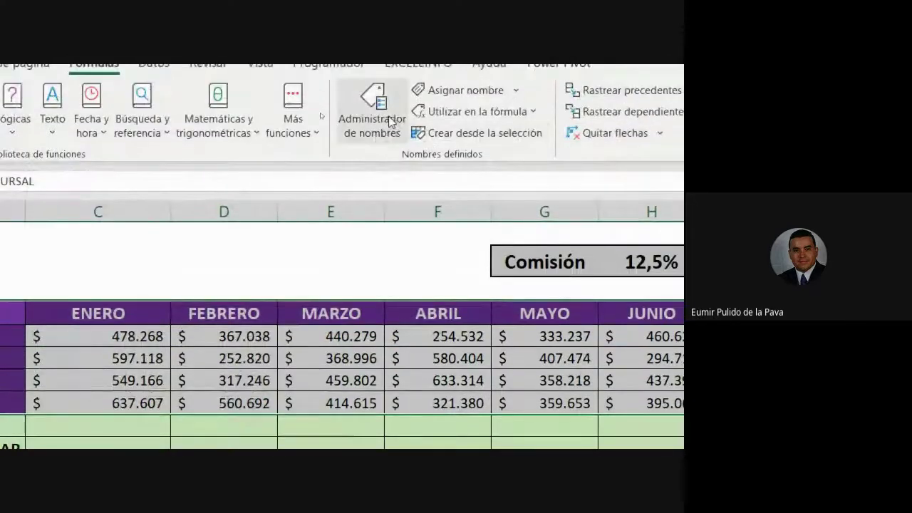
left_click(389, 122)
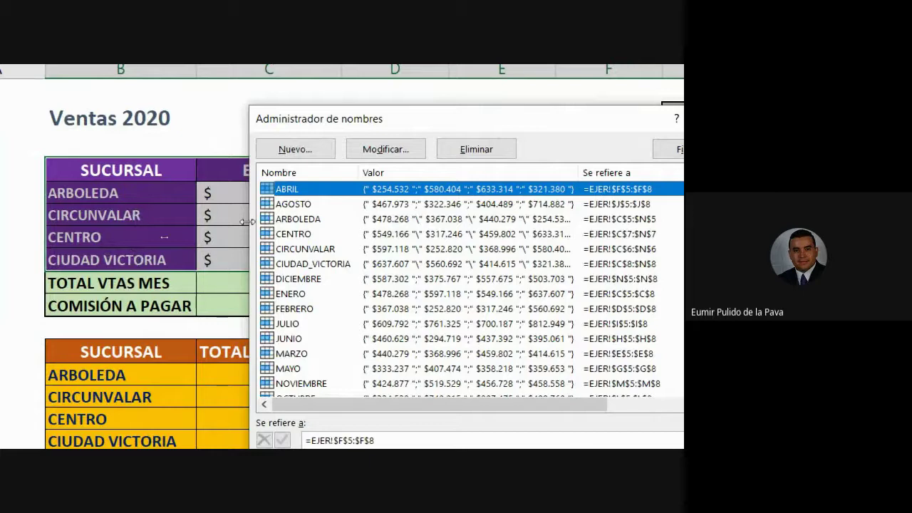
left_click(300, 206)
key("Down")
key("Down")
key("Down")
key("Down")
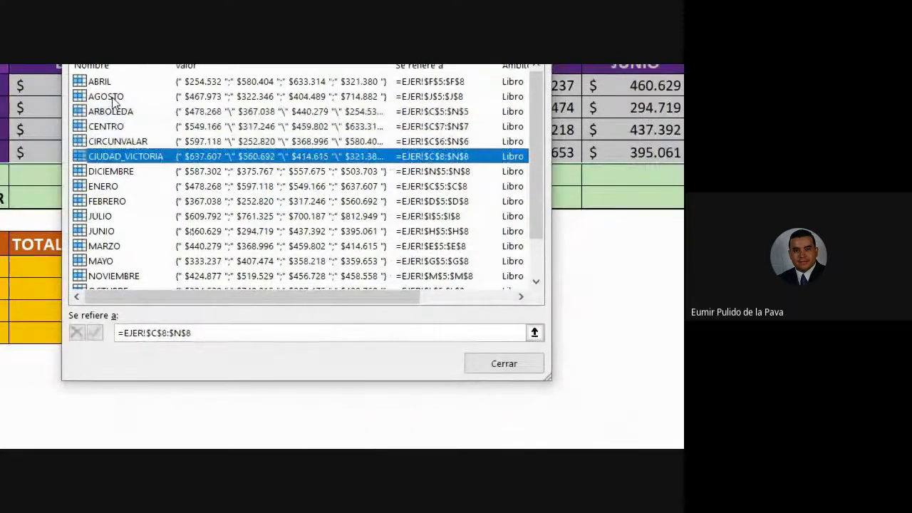
key("Down")
key("Down")
key("Down")
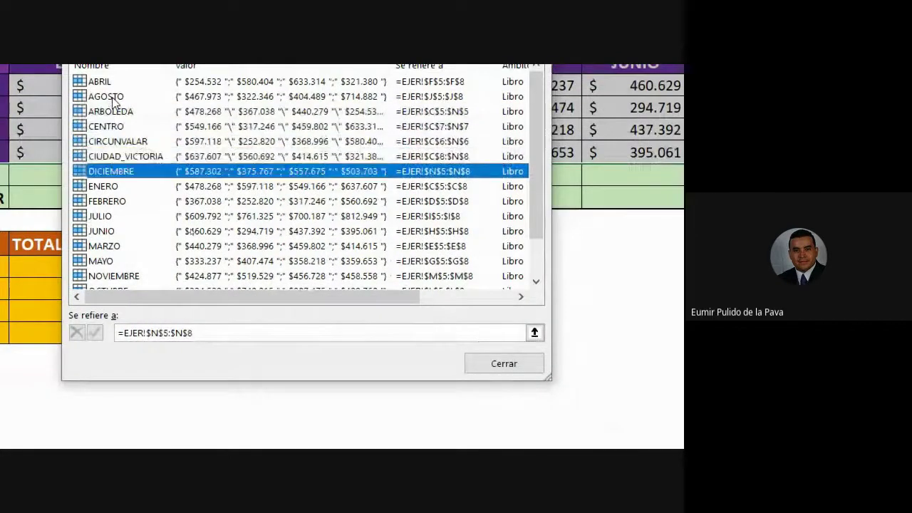
Step: Review the remaining names in the Name Manager, from ENERO down to SUCURSAL, and the ranges they refer to
key("Down")
key("Down")
key("Down")
key("Down")
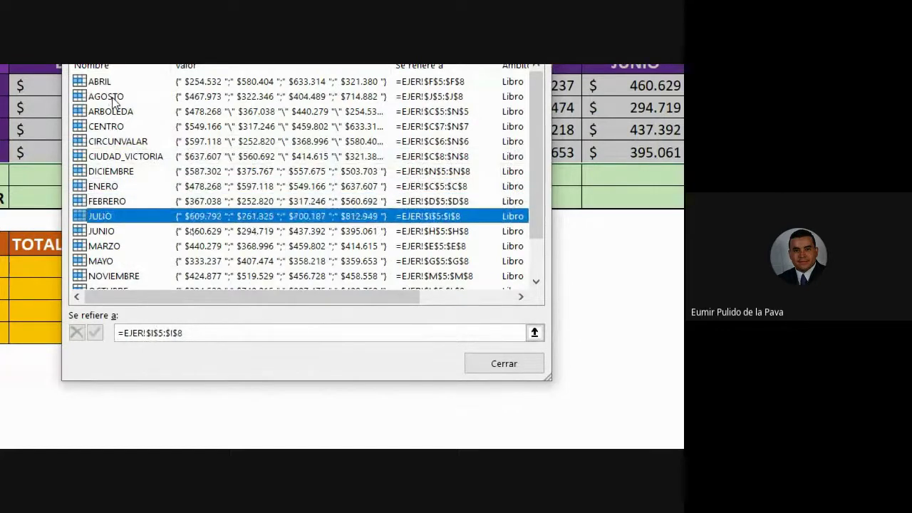
key("Down")
key("Down")
key("Down")
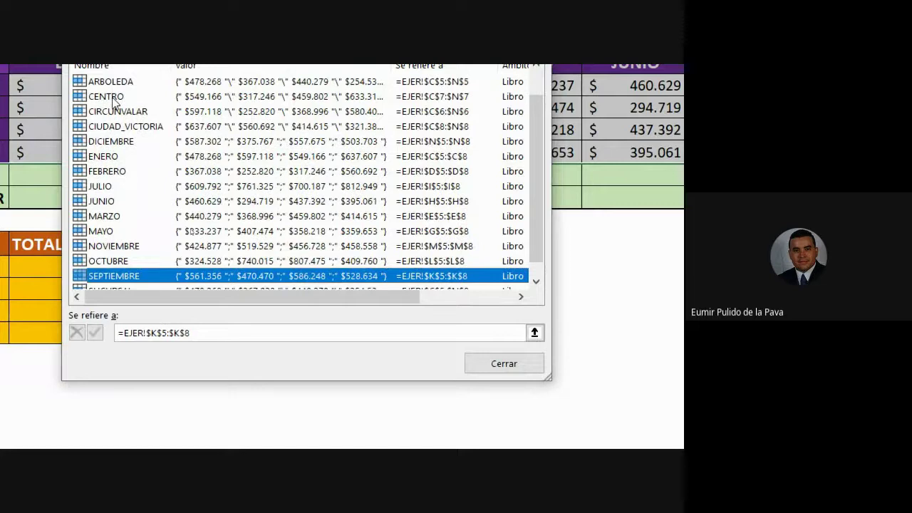
key("Down")
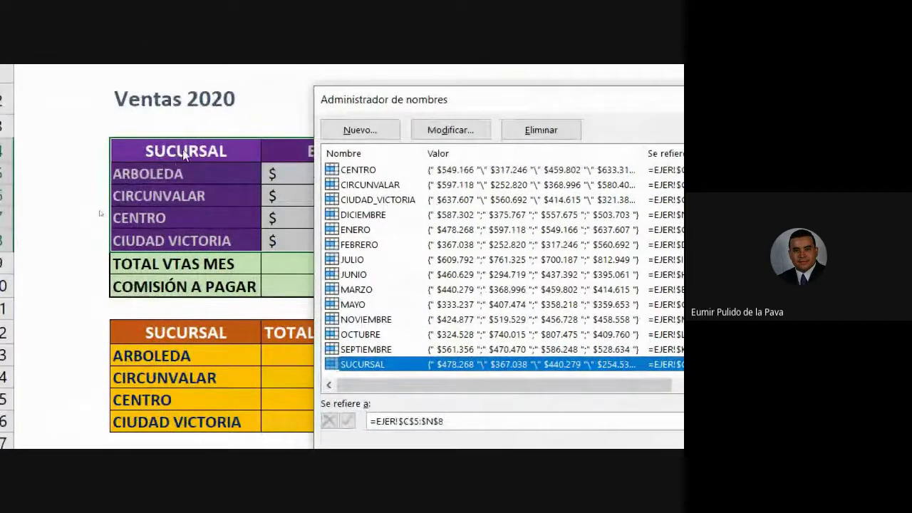
Step: Compare the names CIUDAD_VICTORIA and SUCURSAL and their ranges with the sales table on the sheet
left_click_drag(353, 114, 308, 331)
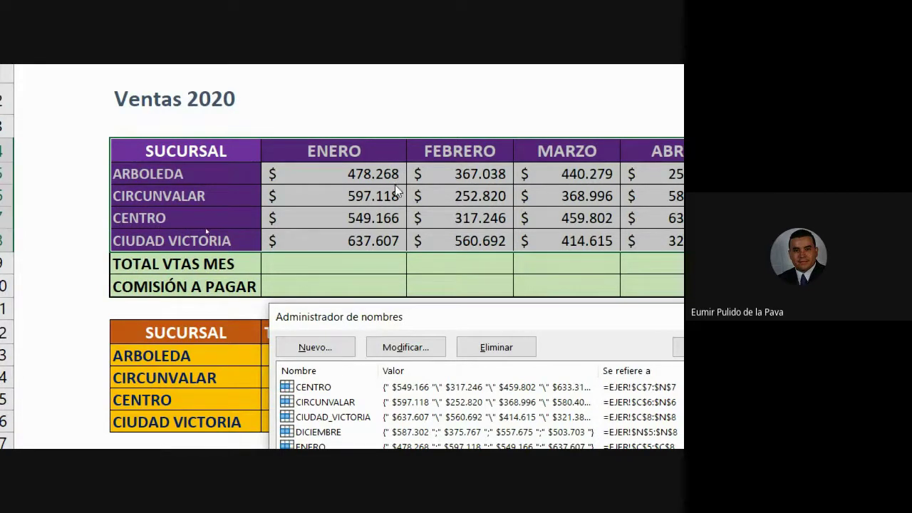
left_click(335, 419)
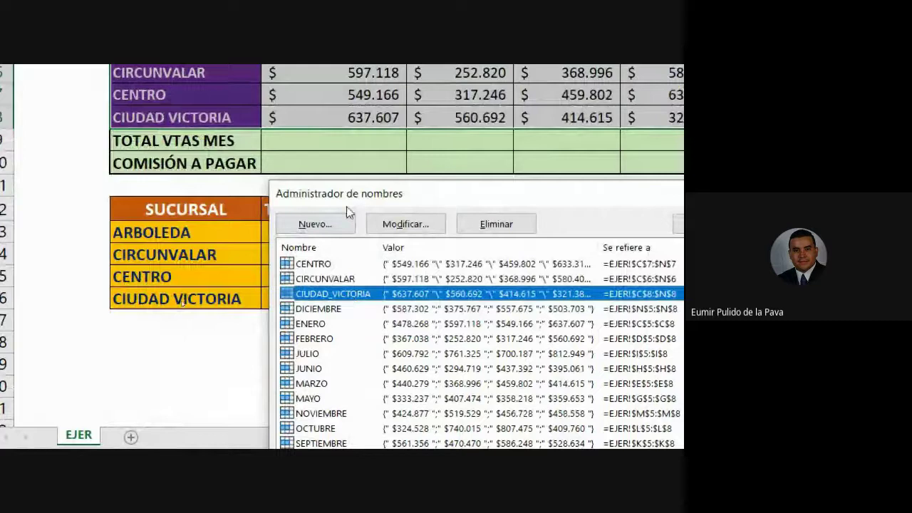
left_click_drag(348, 299, 352, 276)
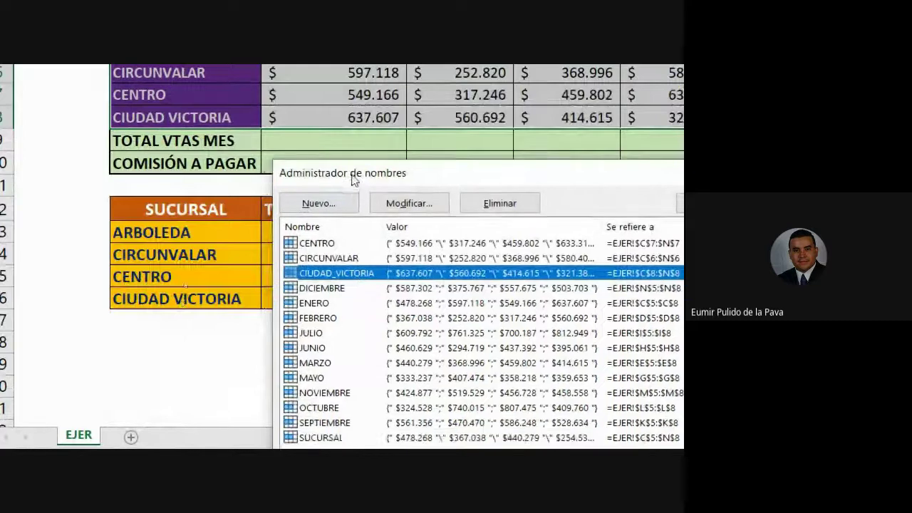
left_click_drag(352, 180, 349, 111)
scroll(385, 270, "up", 1)
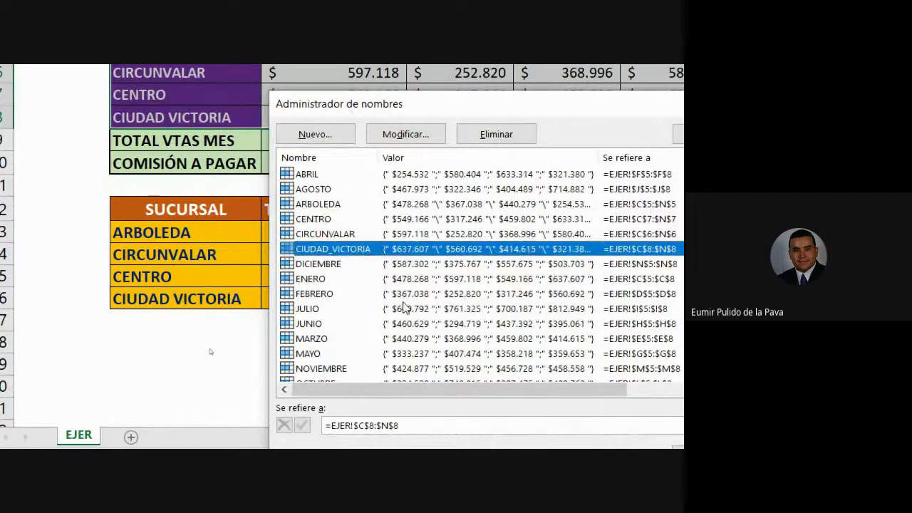
scroll(377, 278, "down", 1)
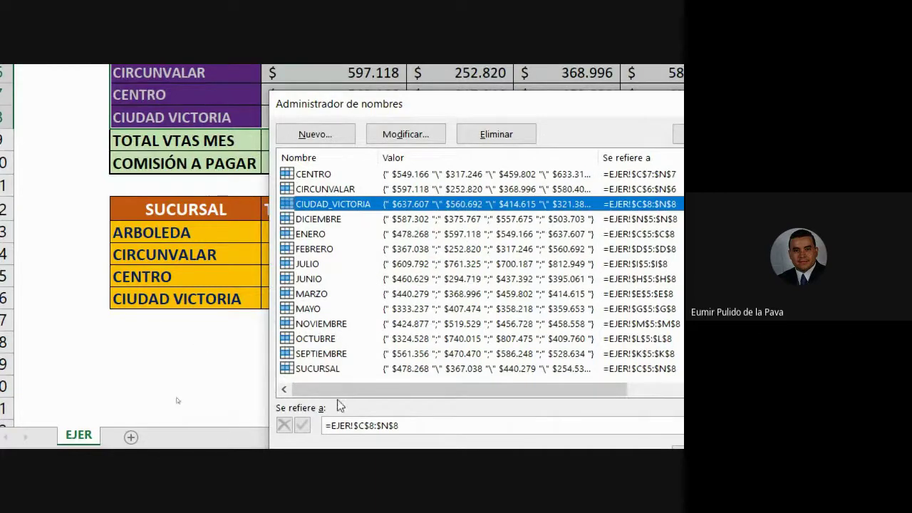
left_click(317, 369)
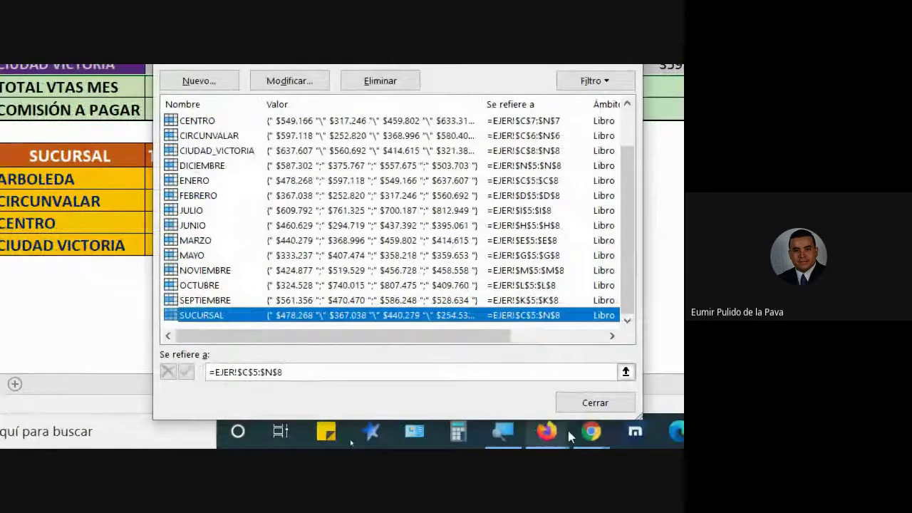
Step: Switch to the Google Meet call to admit the waiting participant, and set the Lupa magnification to 100%
mouse_move(571, 413)
left_click(495, 362)
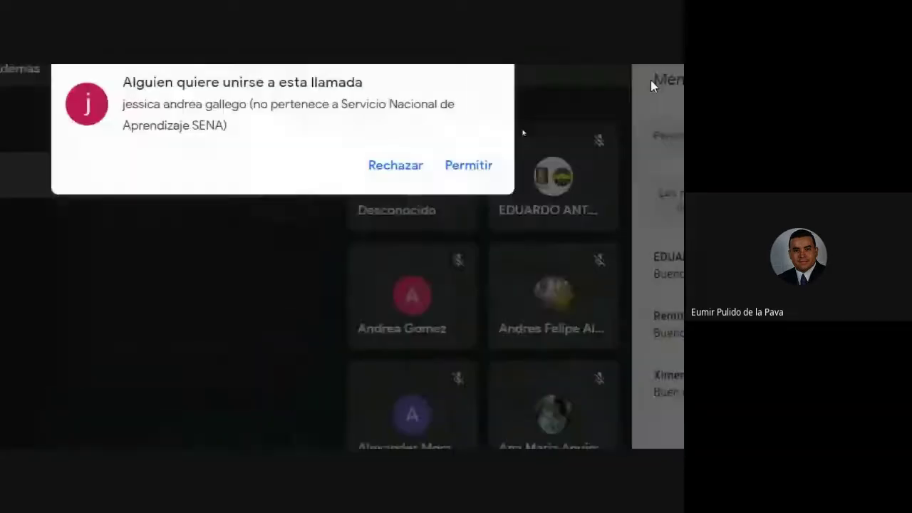
left_click(481, 173)
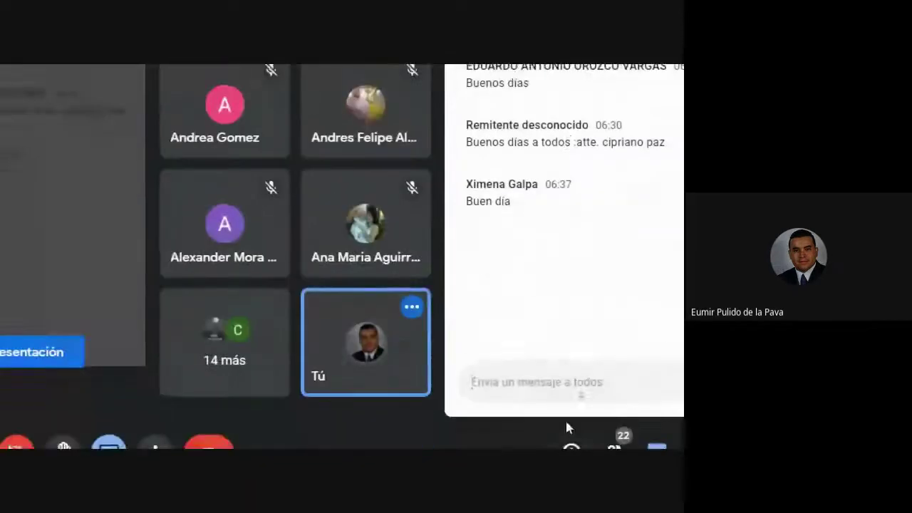
left_click(80, 437)
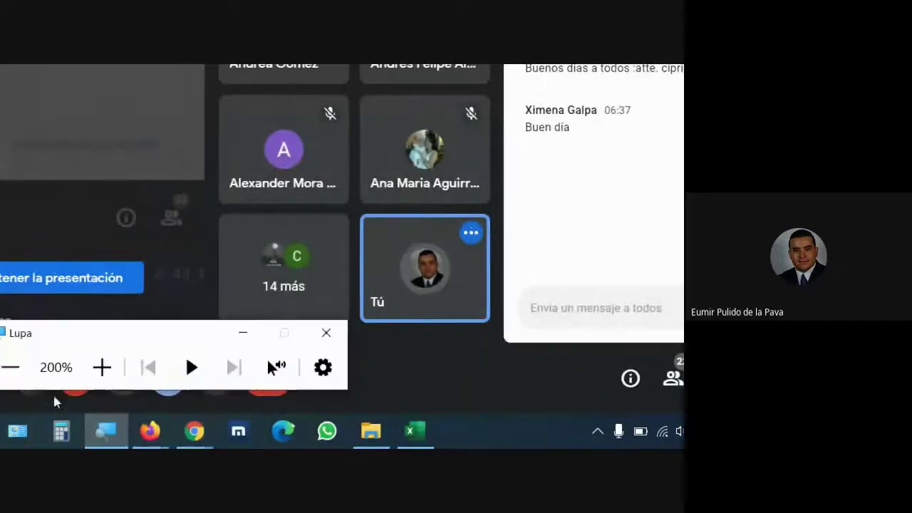
left_click(11, 367)
left_click(430, 387)
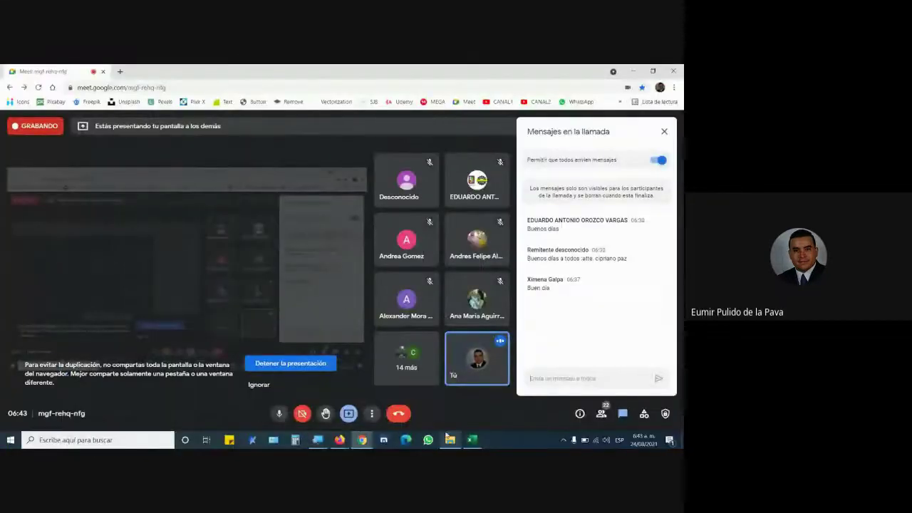
Step: Return to the Excel workbook and close the Name Manager
left_click(471, 440)
left_click_drag(314, 250, 448, 132)
left_click(496, 311)
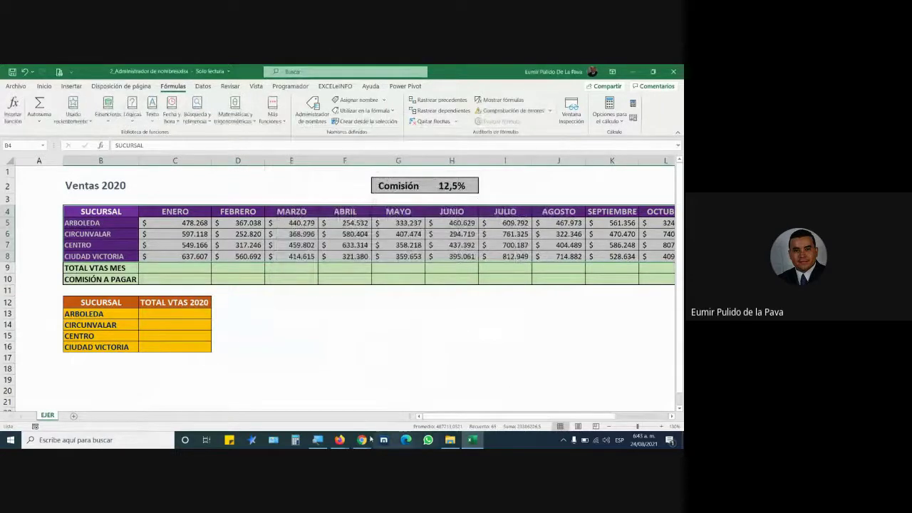
Step: Check the chat messages in the Google Meet call and return to the Excel workbook
mouse_move(370, 440)
left_click(426, 399)
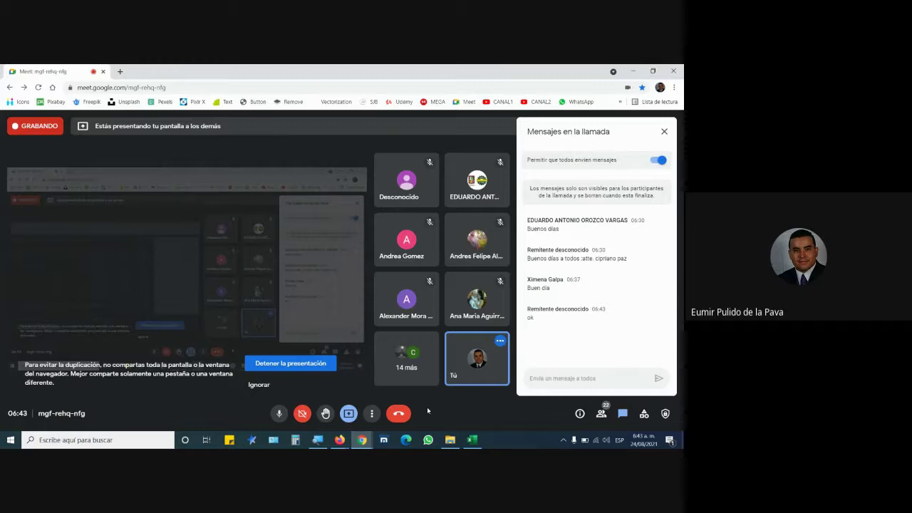
left_click(472, 440)
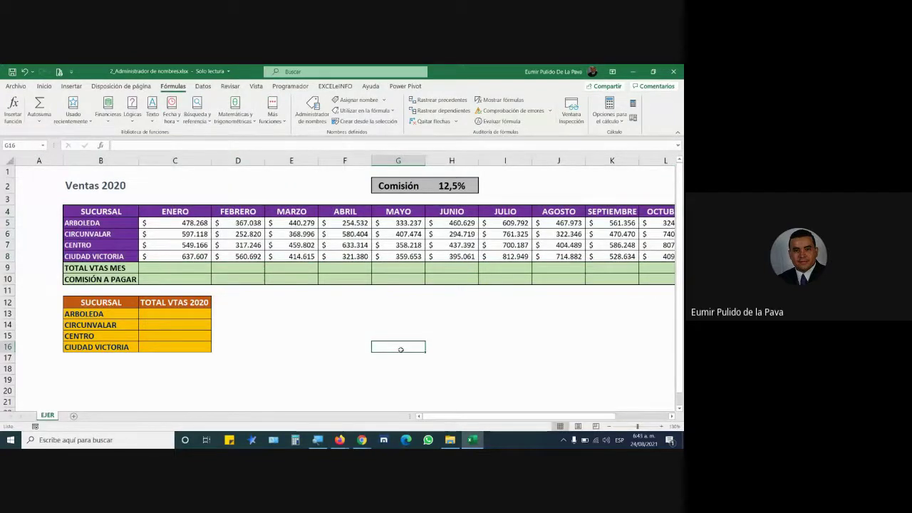
Step: Raise the Lupa magnification by one level over the worksheet
key("super+plus")
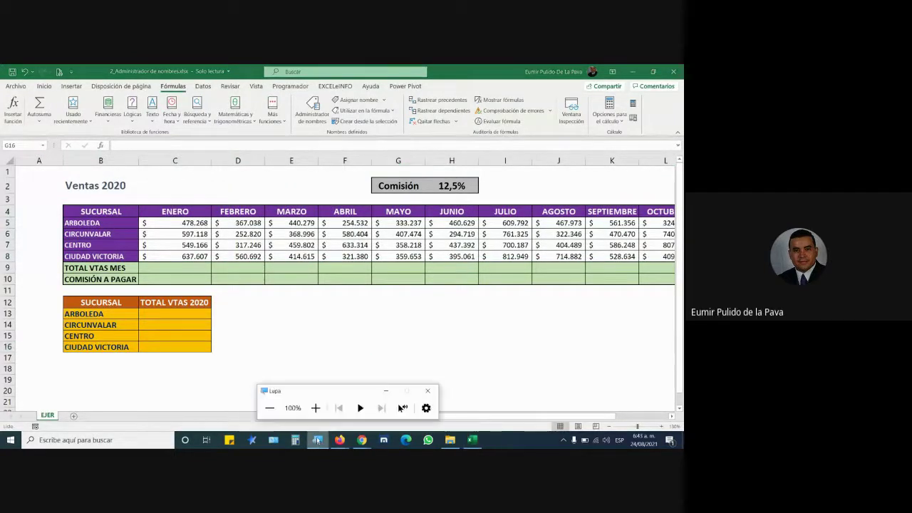
left_click(316, 407)
left_click(449, 377)
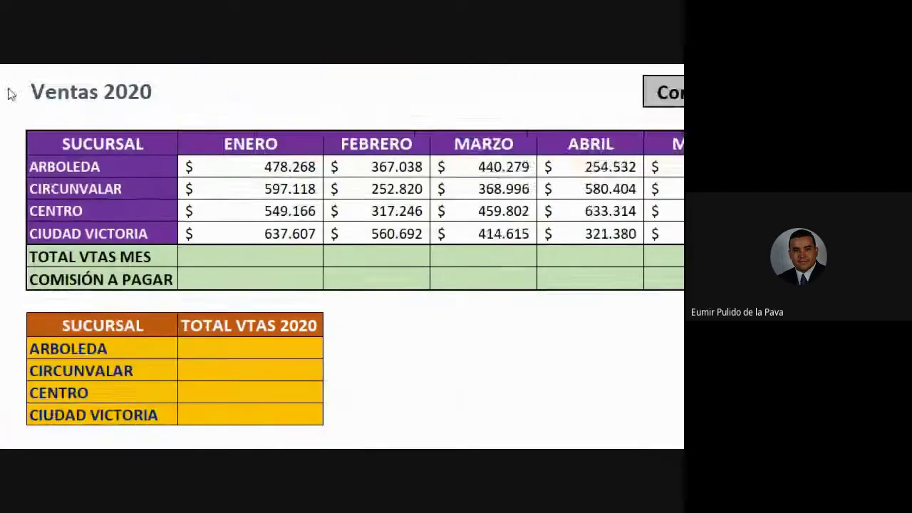
Step: Enter =SUMA(ENERO) in cell C9 to total the month's sales using the named range
left_click(373, 257)
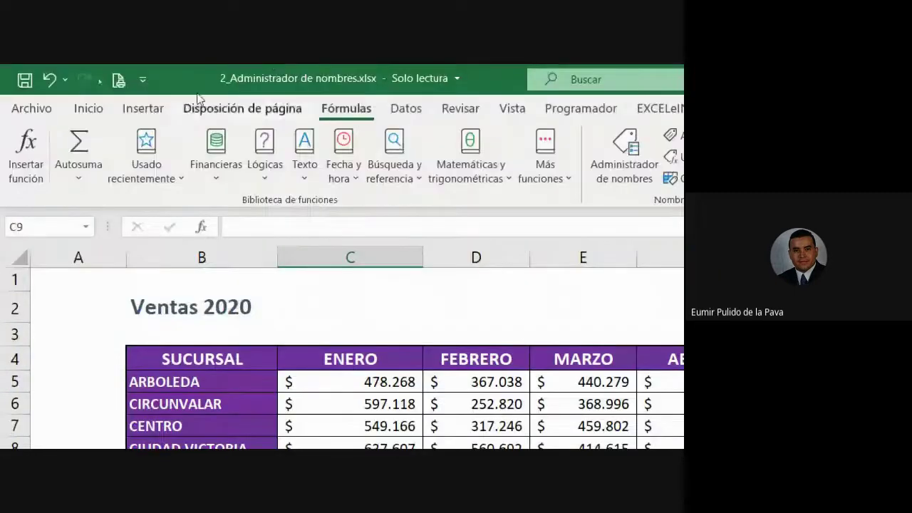
scroll(338, 238, "down", 1)
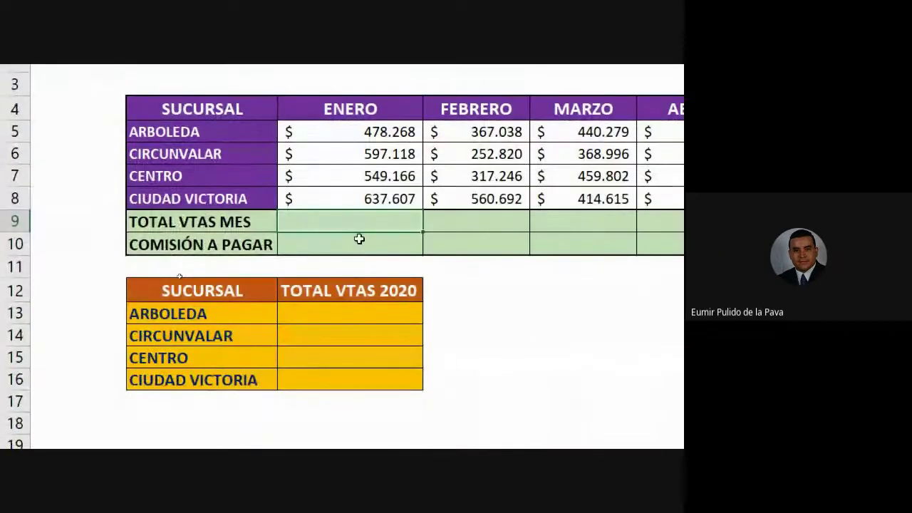
scroll(359, 245, "up", 1)
type("=")
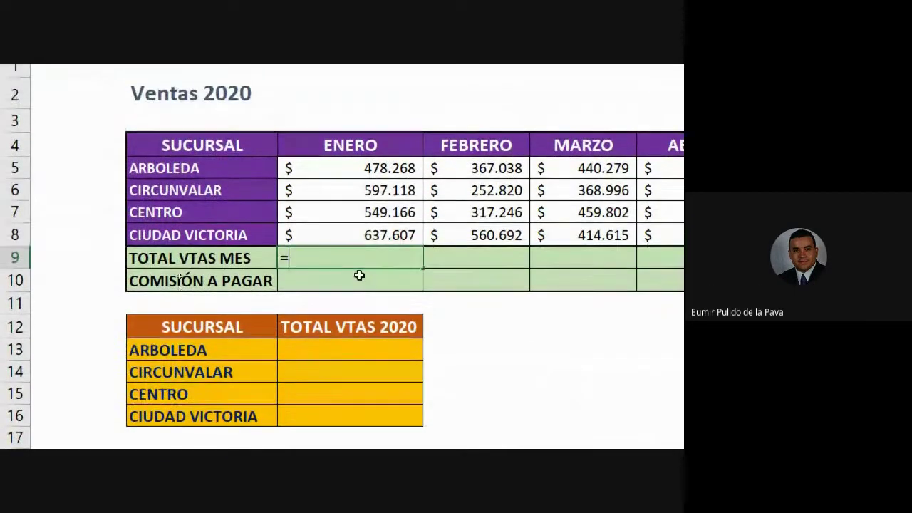
type("SUMA")
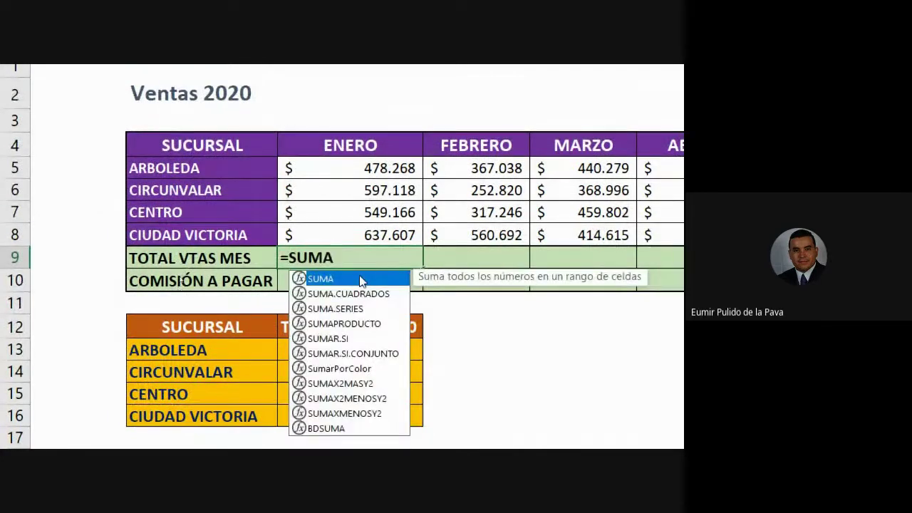
double_click(360, 278)
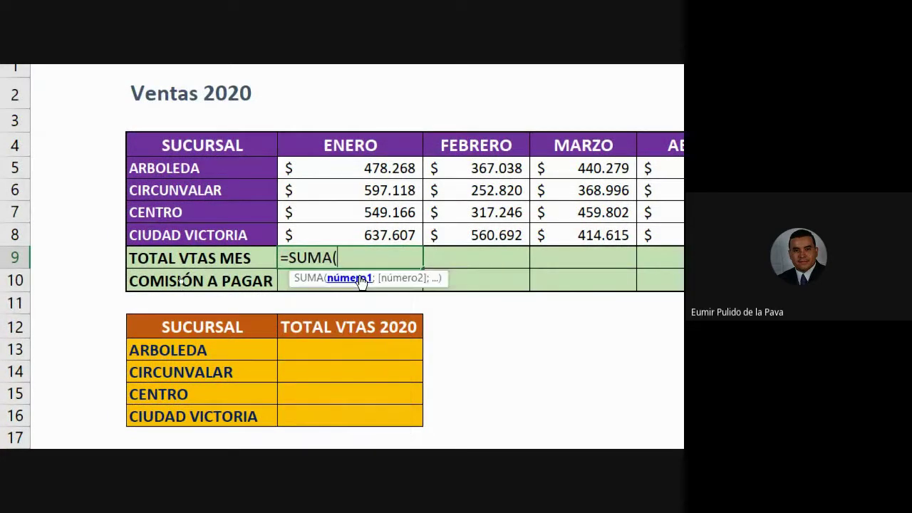
scroll(362, 281, "down", 1)
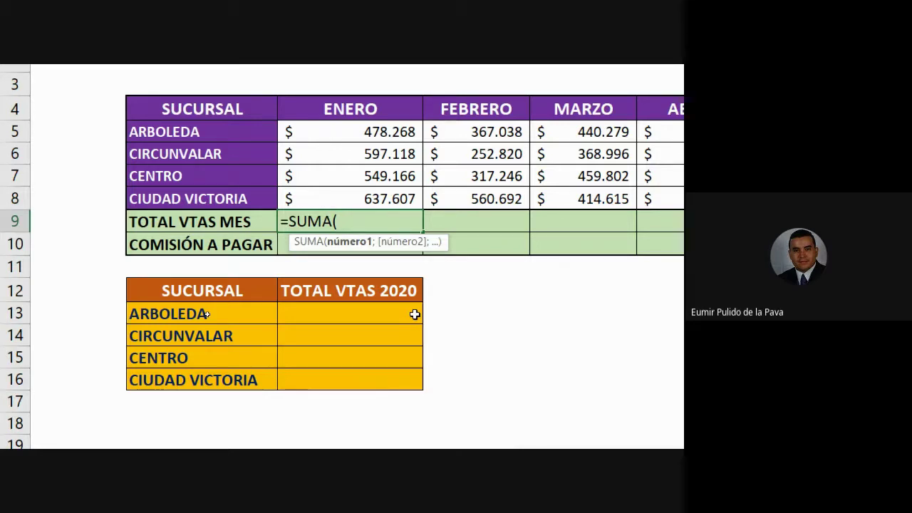
type("E")
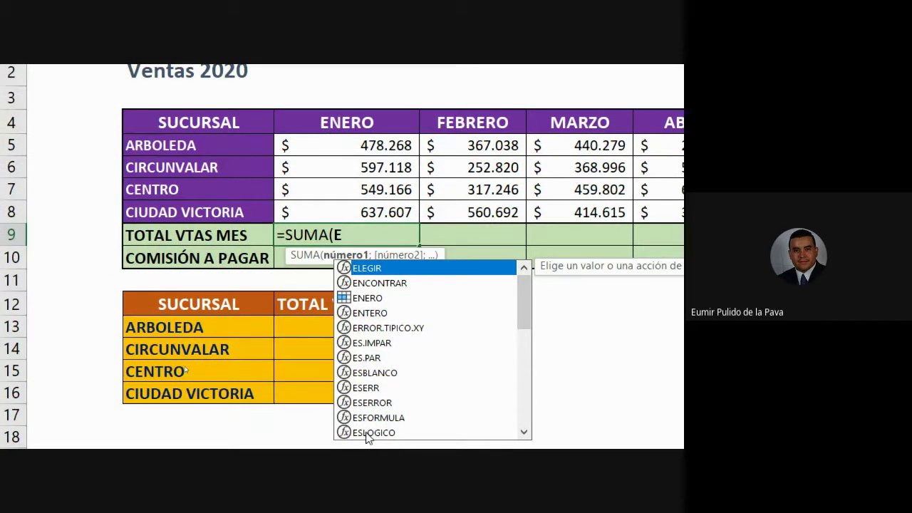
left_click(369, 299)
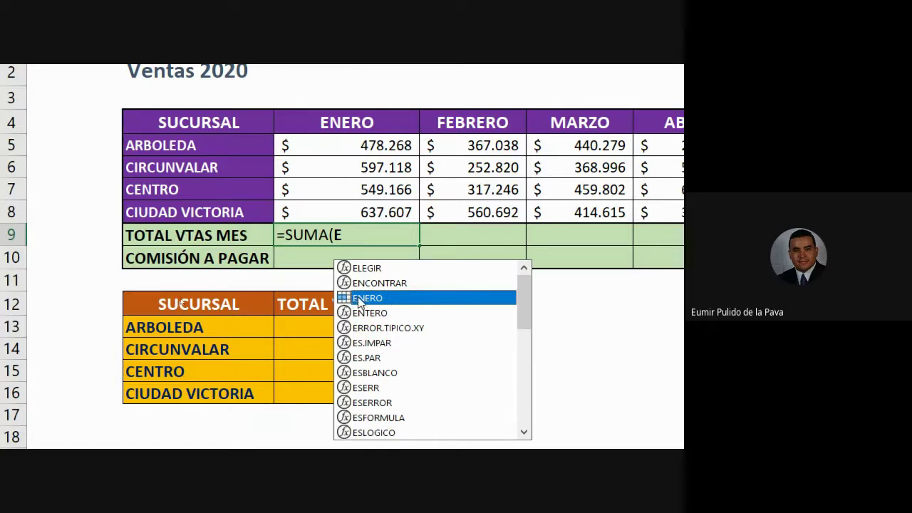
double_click(361, 299)
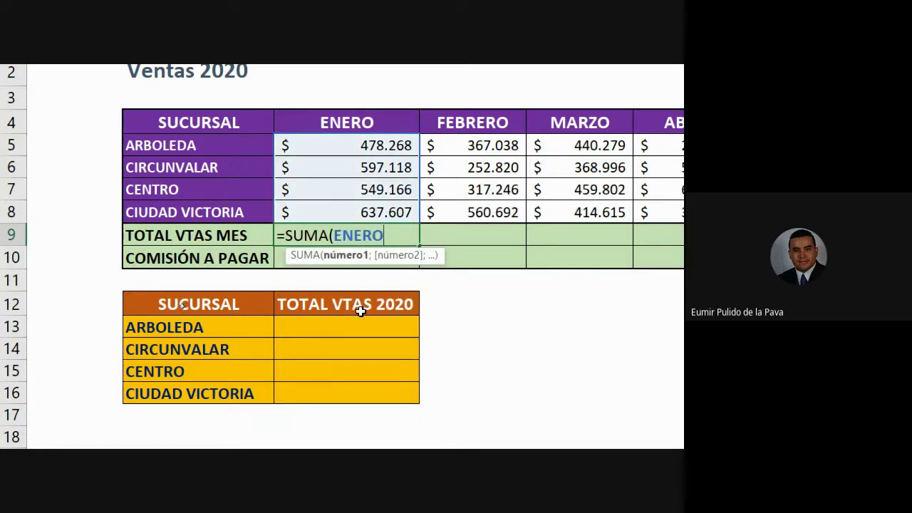
type(")")
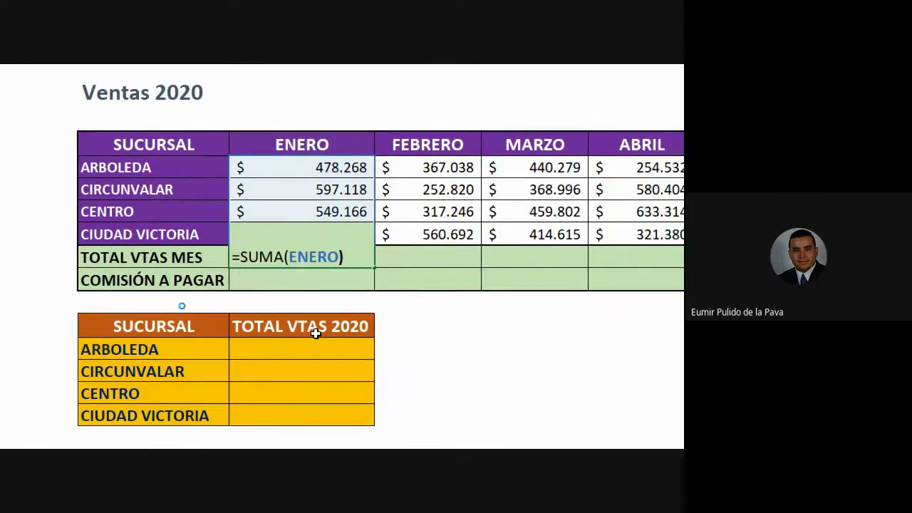
key("Return")
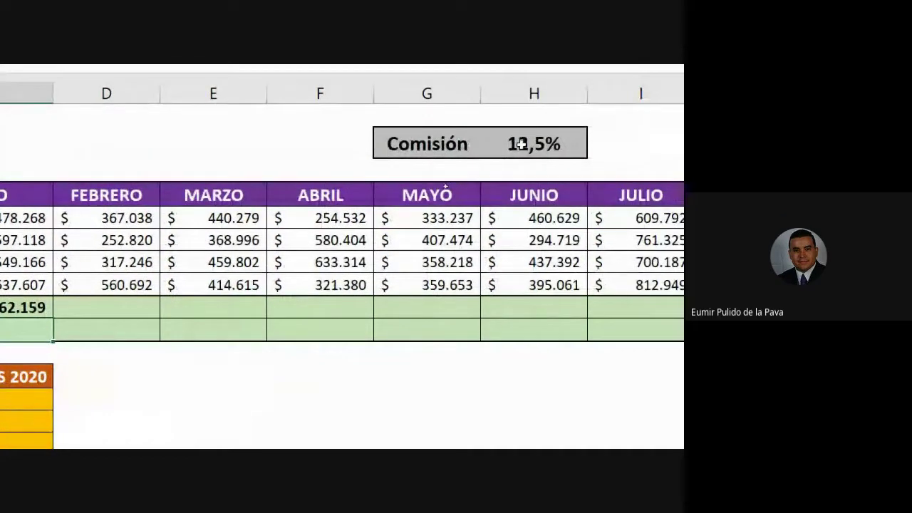
Step: Define the name Comisión for cell H2 with the Libro scope and close the Name Manager
left_click(522, 145)
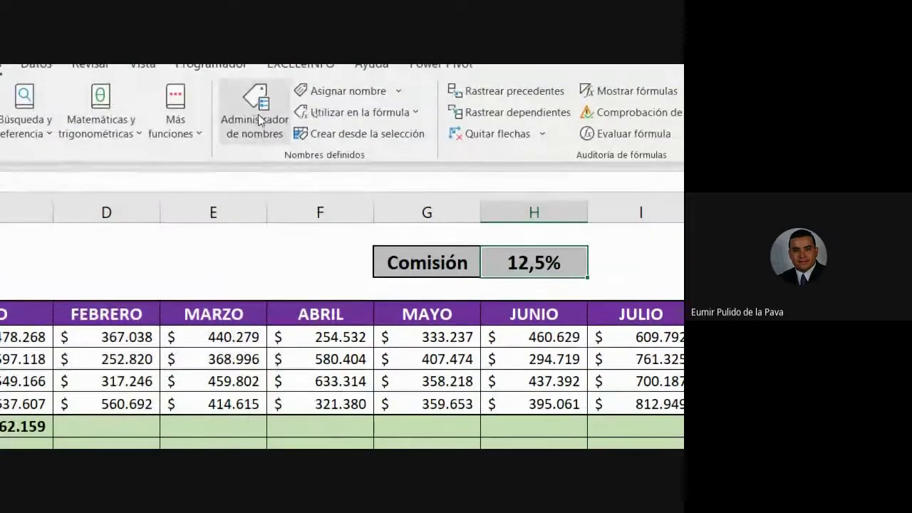
left_click(258, 120)
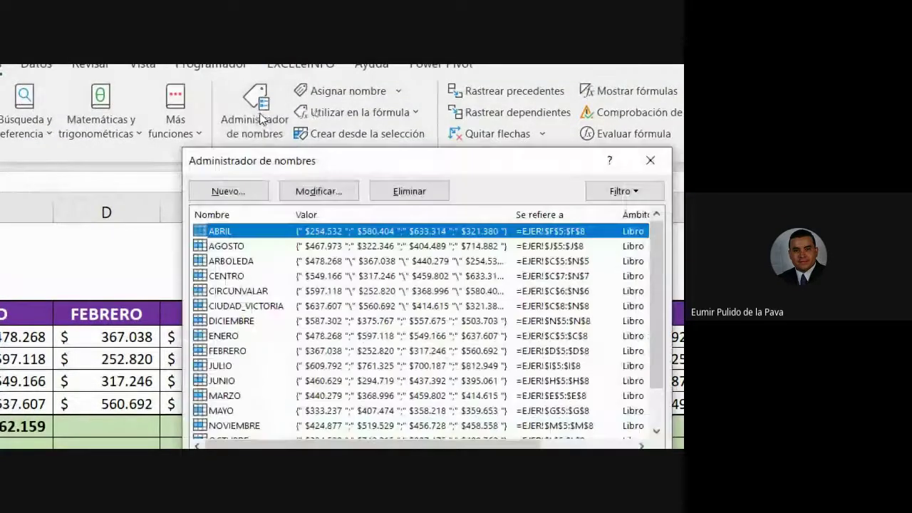
left_click(250, 198)
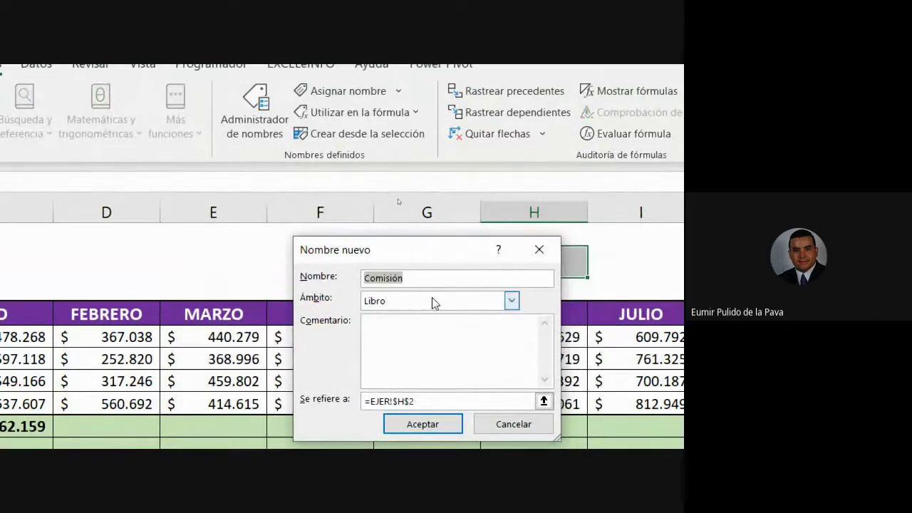
left_click_drag(419, 257, 503, 320)
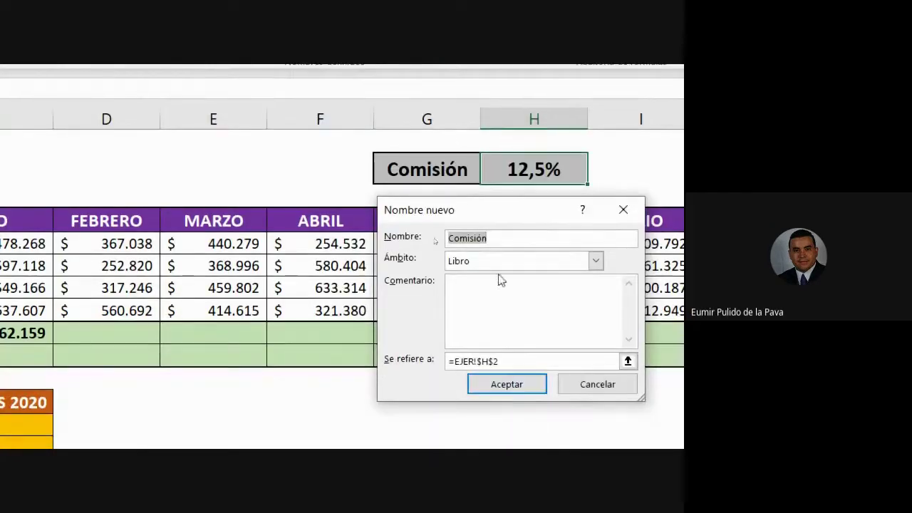
left_click(492, 335)
left_click(507, 384)
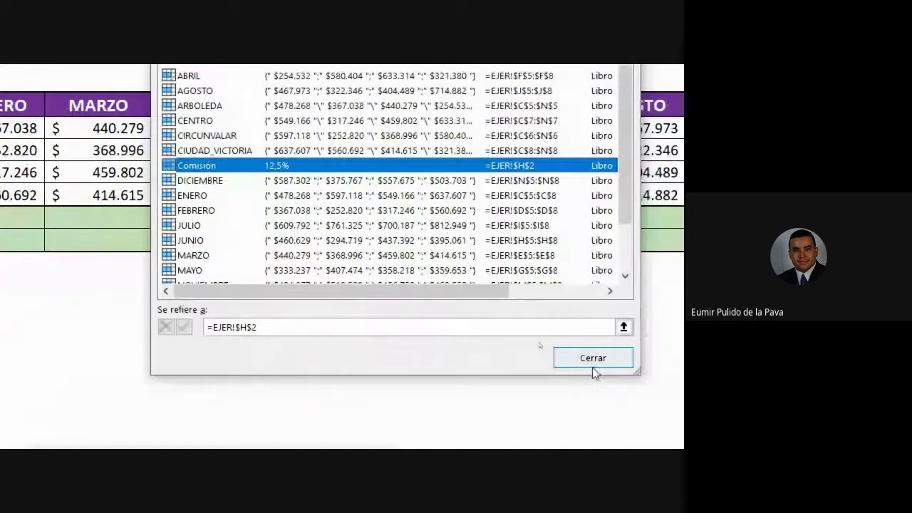
left_click(592, 358)
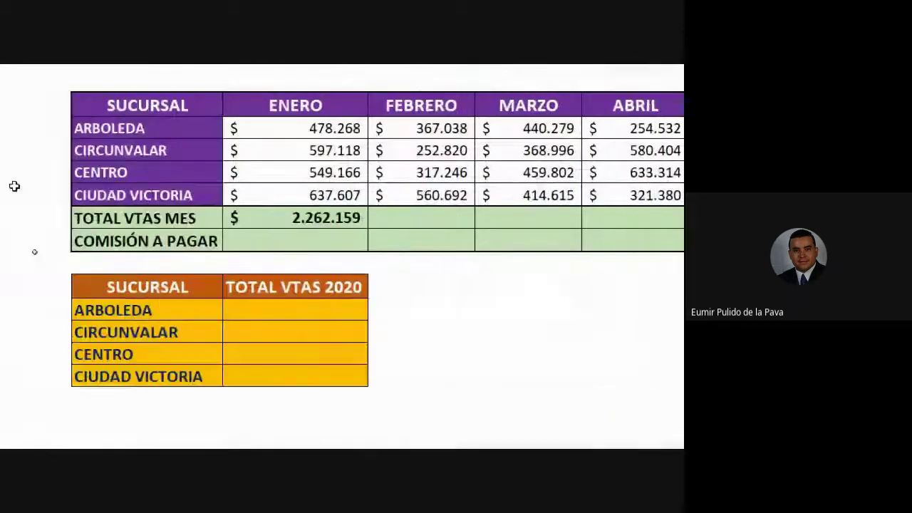
Step: Begin the January commission formula in cell C10 with =C9*
left_click(279, 237)
type("=")
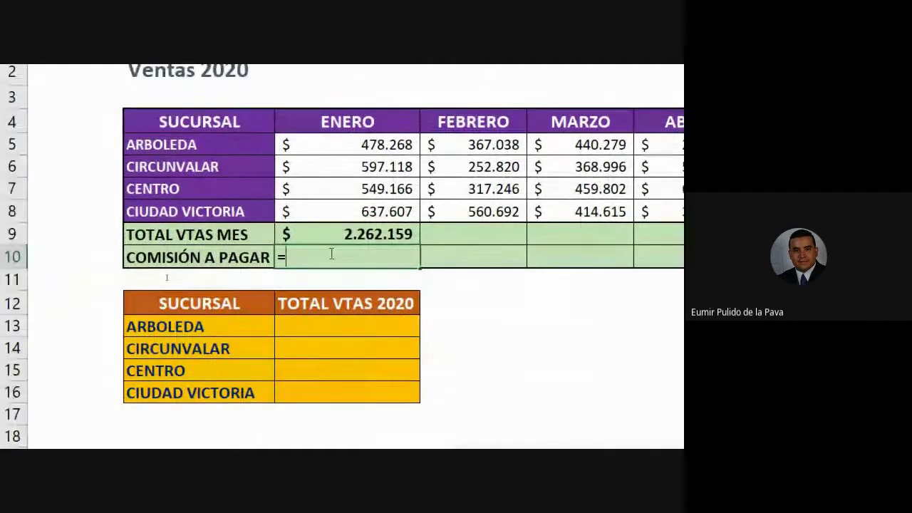
left_click(323, 235)
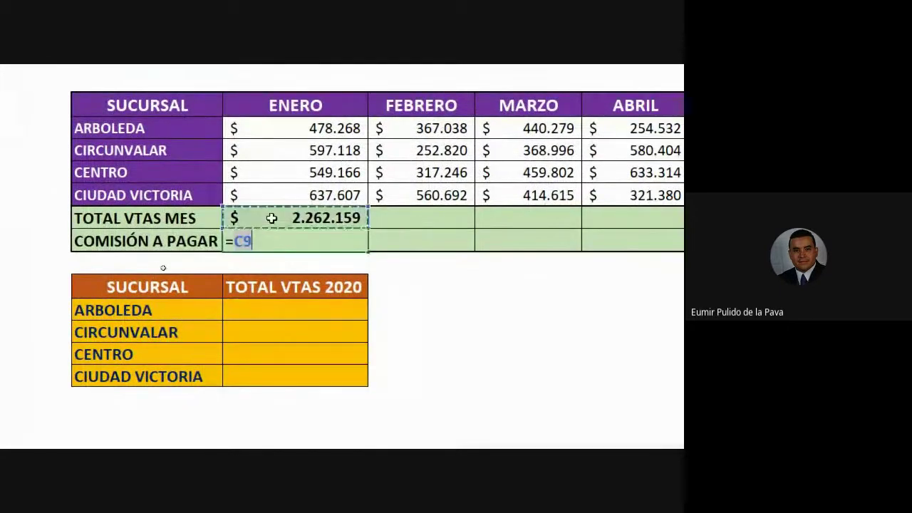
type("*")
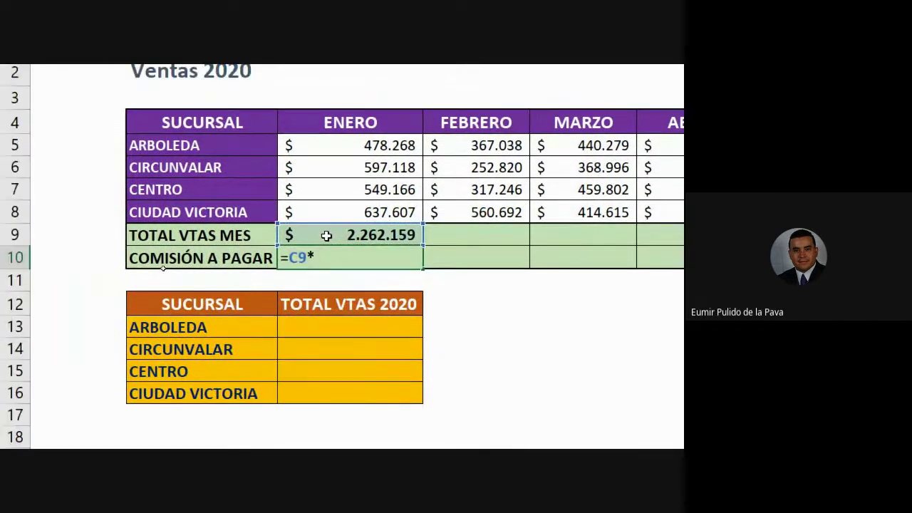
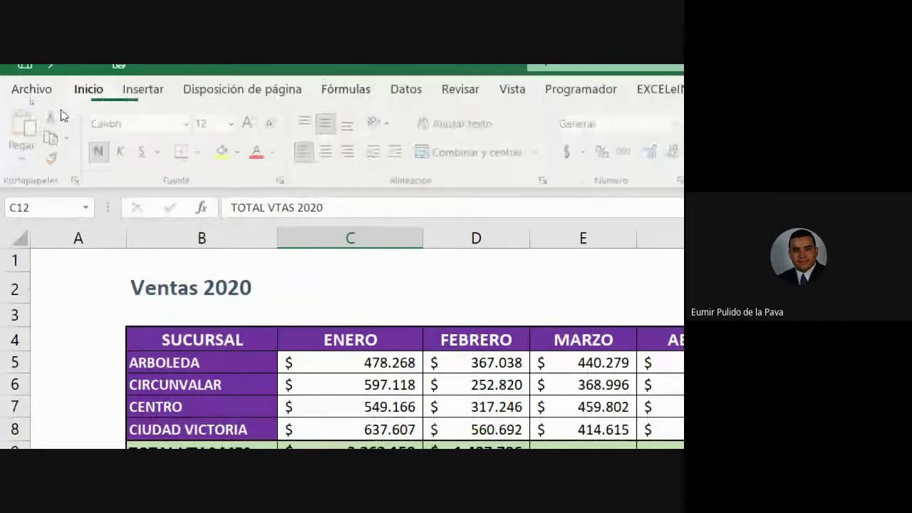
Step: Add a PROMEDIO VTA column in D12:D16 with the TOTAL VTAS 2020 column's formatting, and autofit column D
left_click(52, 157)
left_click(471, 315)
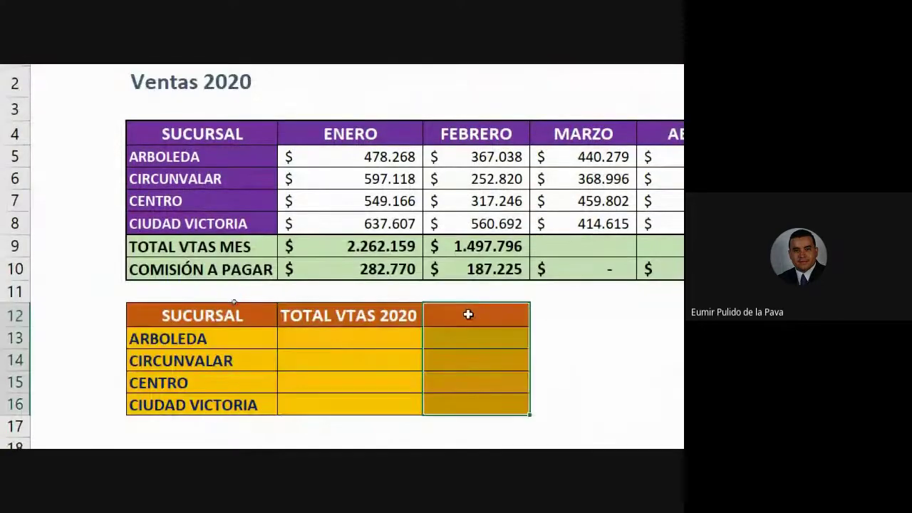
type("PROMEDOI")
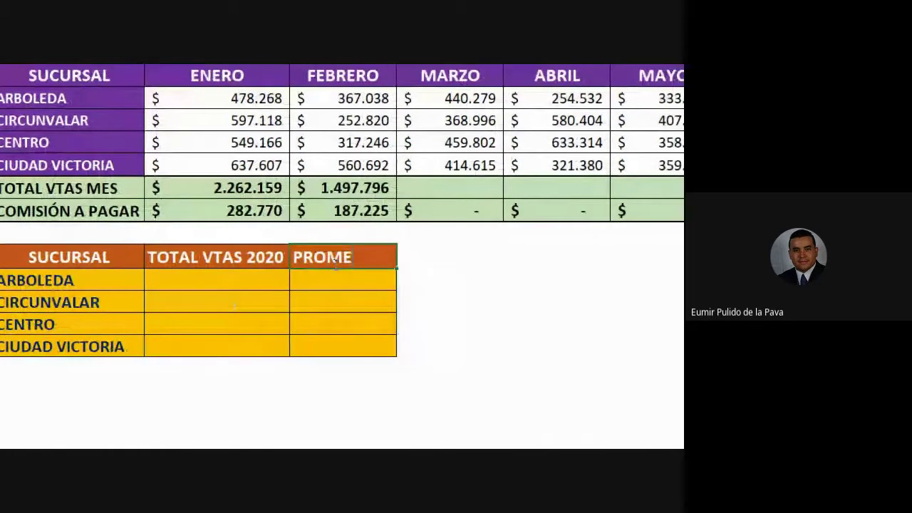
key("BackSpace")
key("BackSpace")
type("IO")
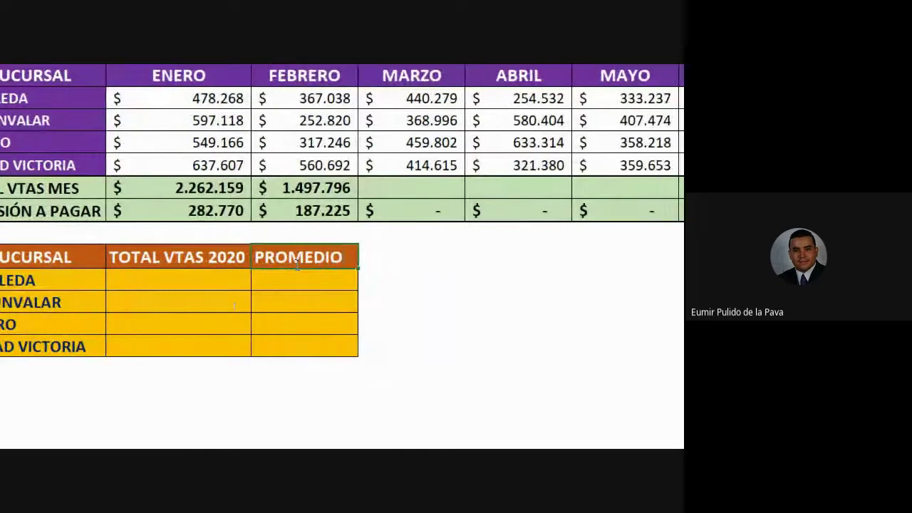
type(" VTA")
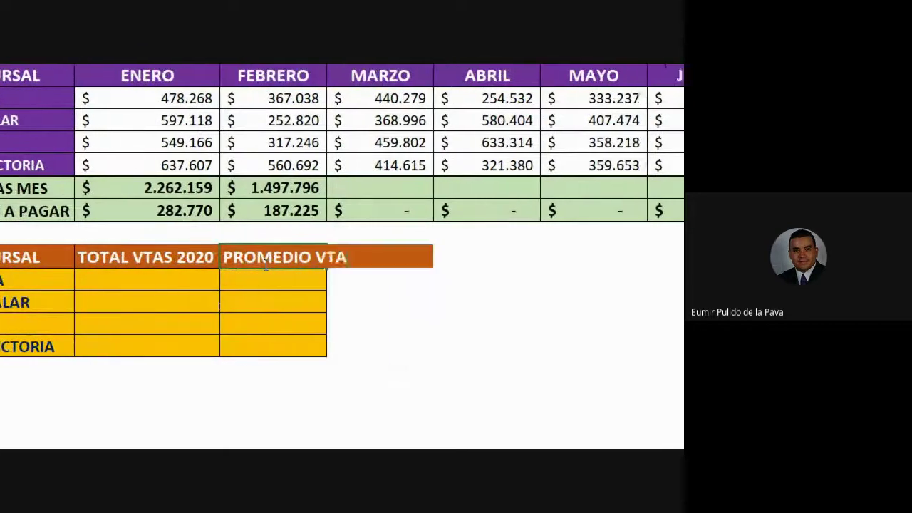
key("Return")
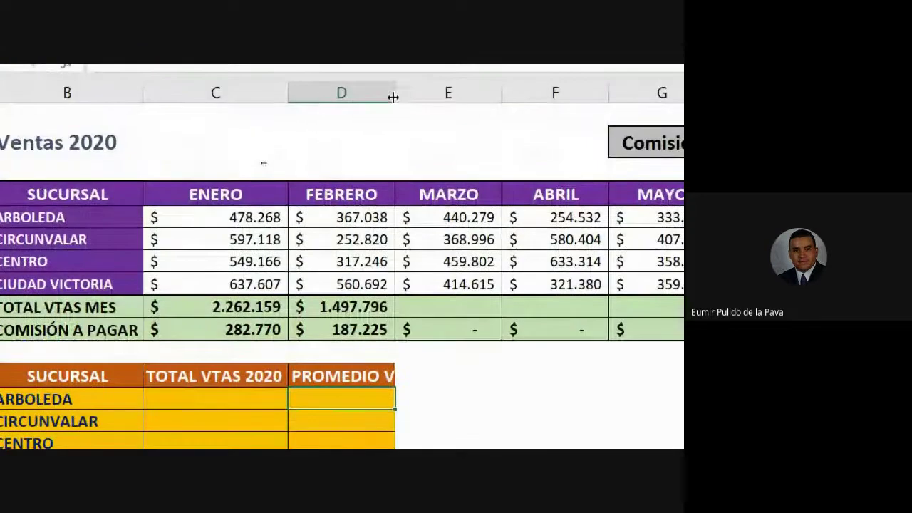
double_click(394, 97)
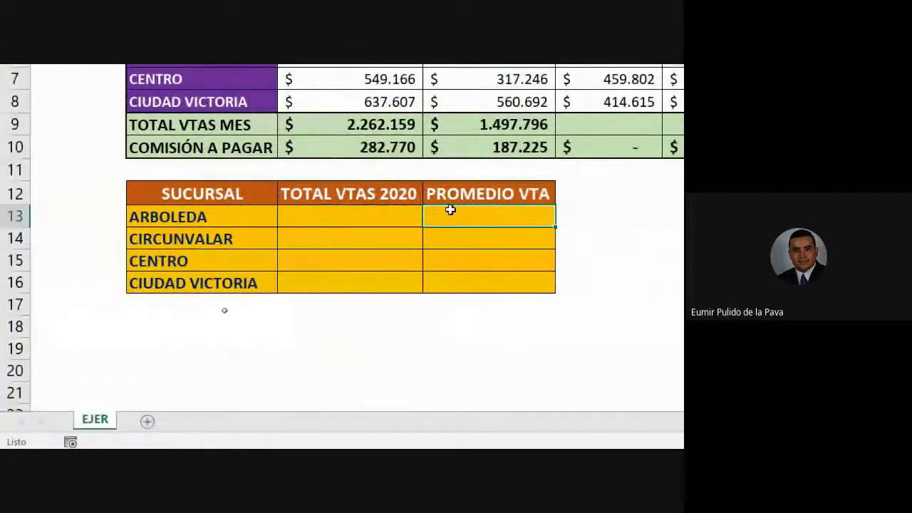
Step: Enter =PROMEDIO(ARBOLEDA) in cell D13 to average the branch's sales using the named range
type("=PROMEDIO(")
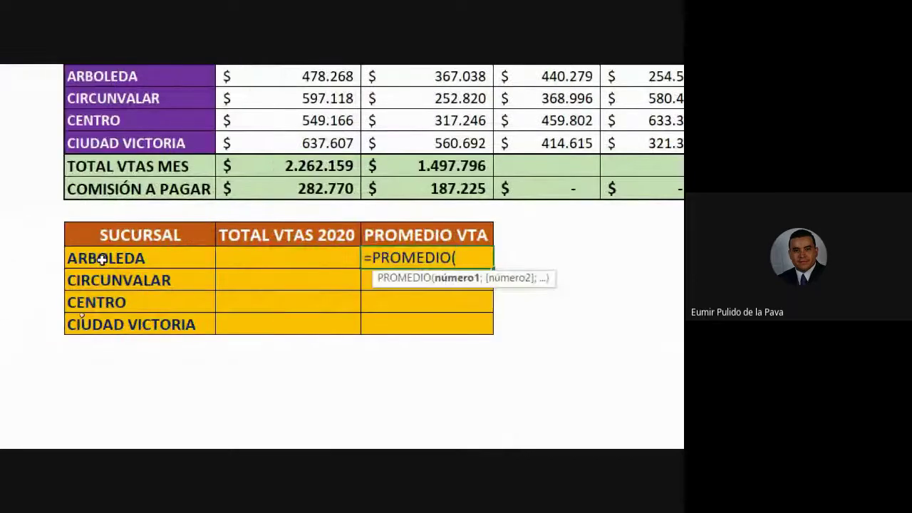
type("A")
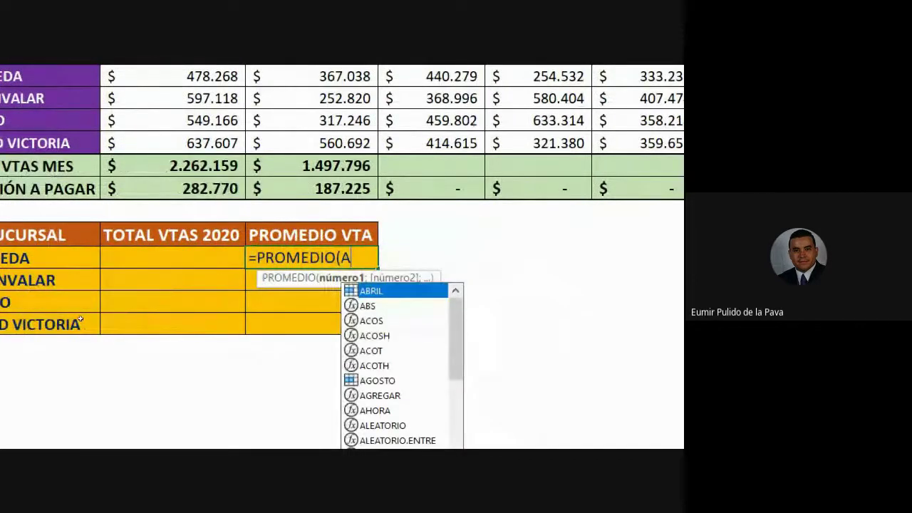
type("R")
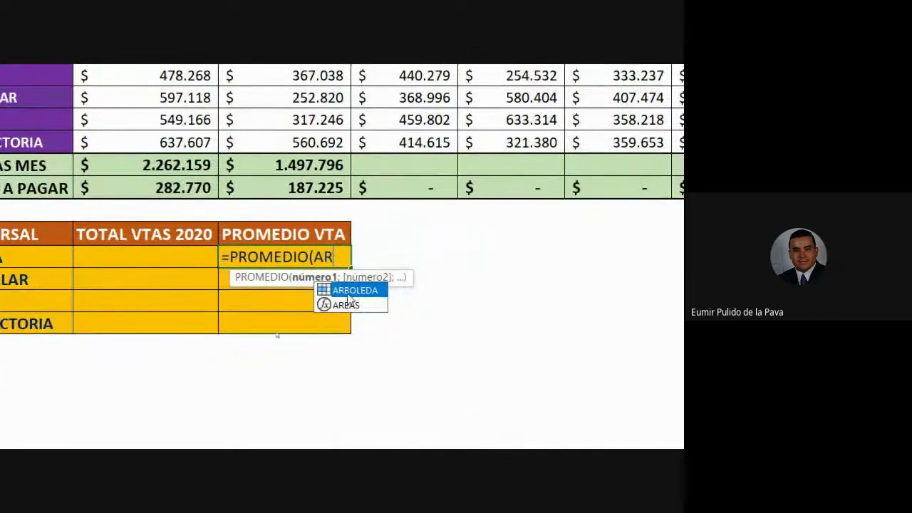
double_click(347, 294)
type(")")
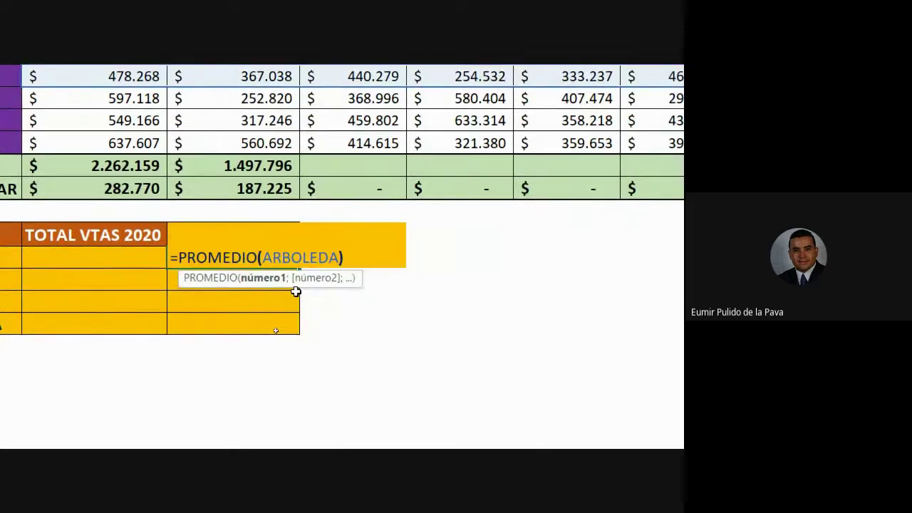
key("Return")
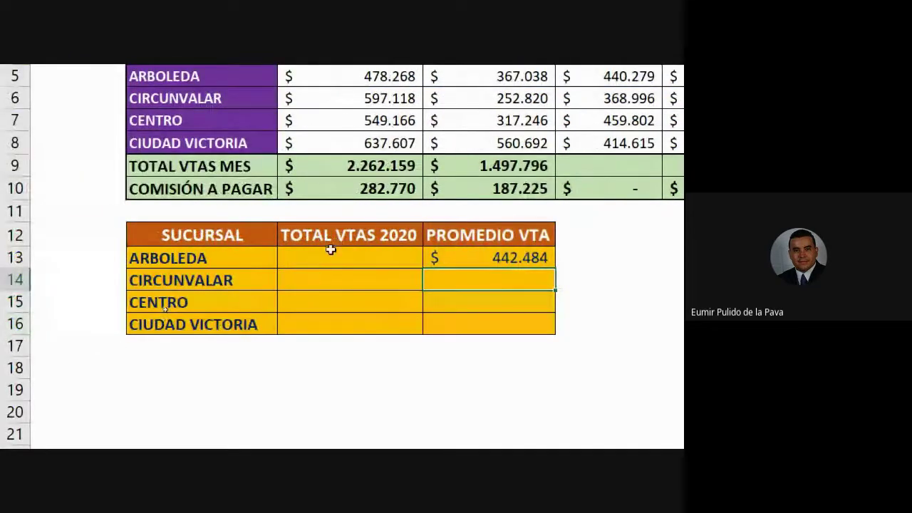
Step: Enter =SUMA(ARBOLEDA) in cell C13 to total the branch's 2020 sales, checking the highlighted range across the months
left_click(328, 250)
type("=SUMA(")
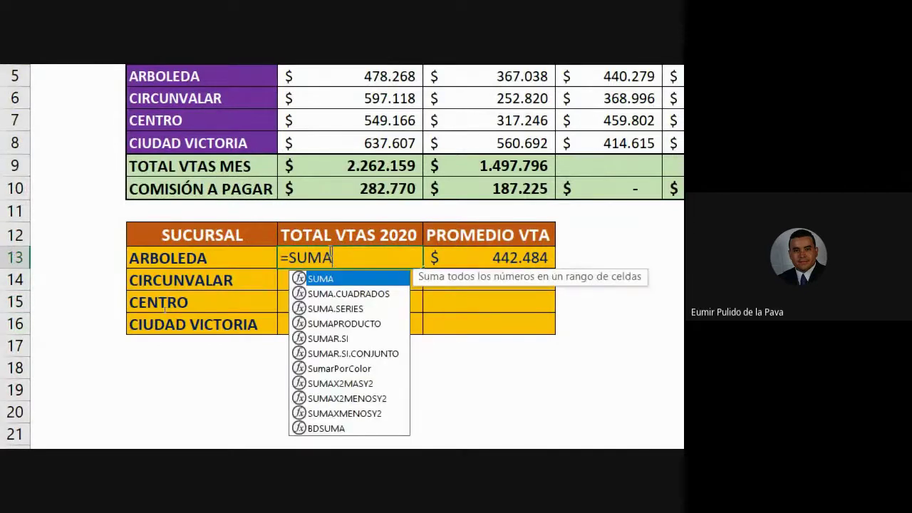
type("AR")
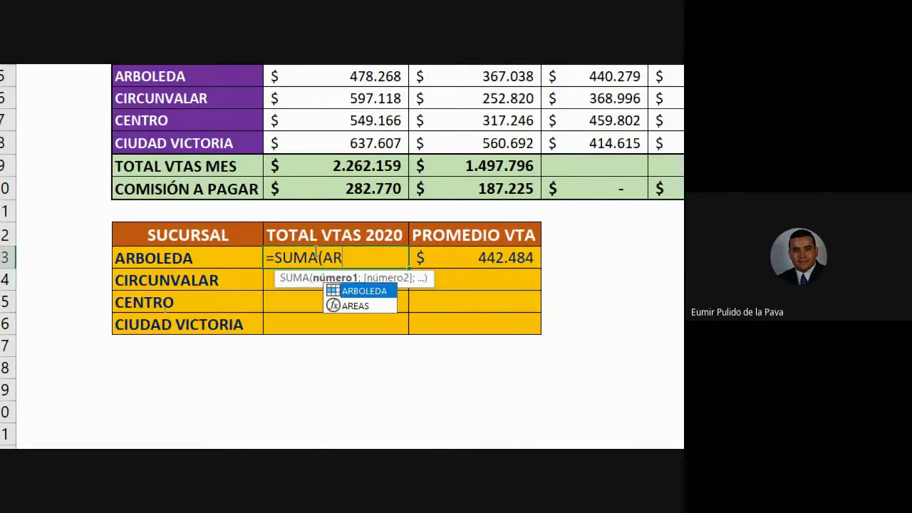
key("Tab")
type(")")
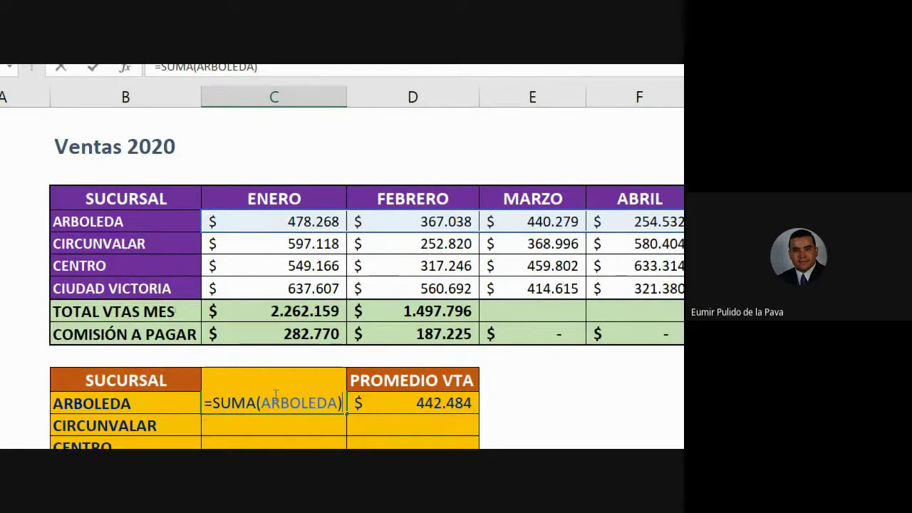
left_click_drag(262, 403, 324, 400)
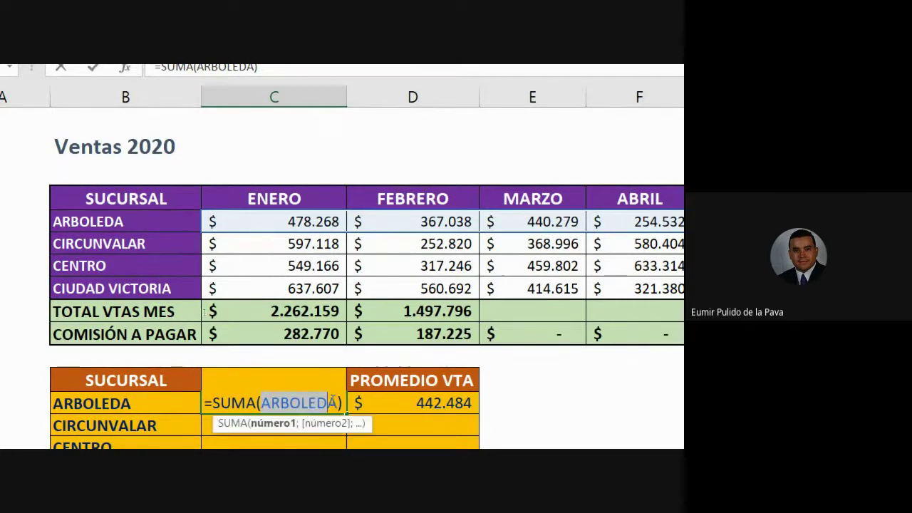
scroll(641, 238, "right", 4)
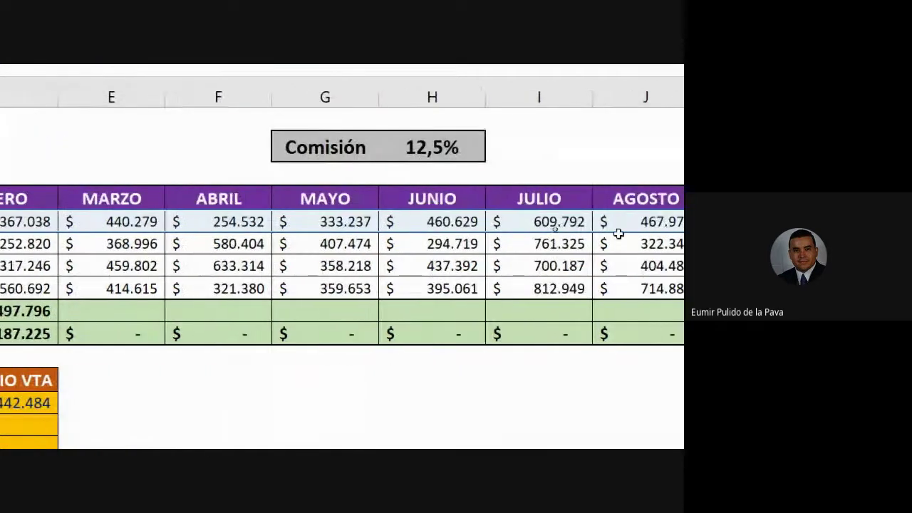
key("Return")
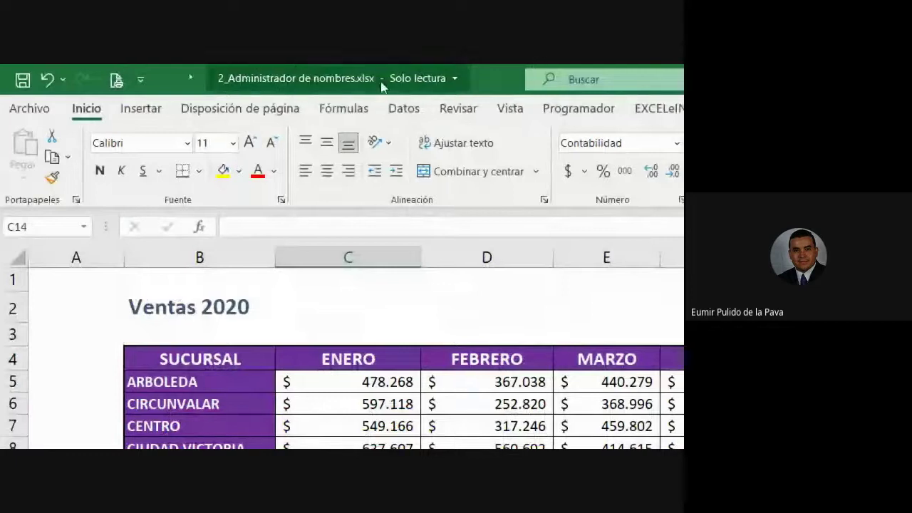
Step: Review the scope of the defined names in the Name Manager, and close it
left_click(339, 108)
left_click(633, 146)
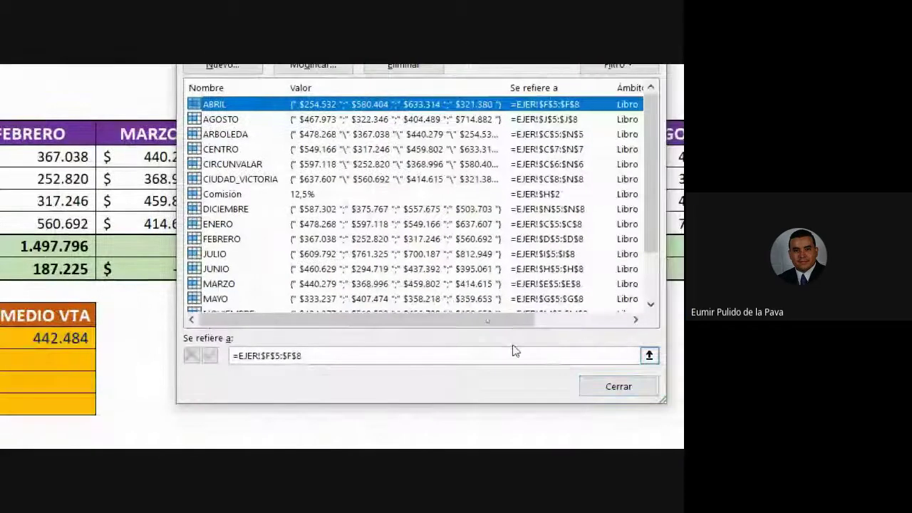
left_click_drag(504, 326, 599, 320)
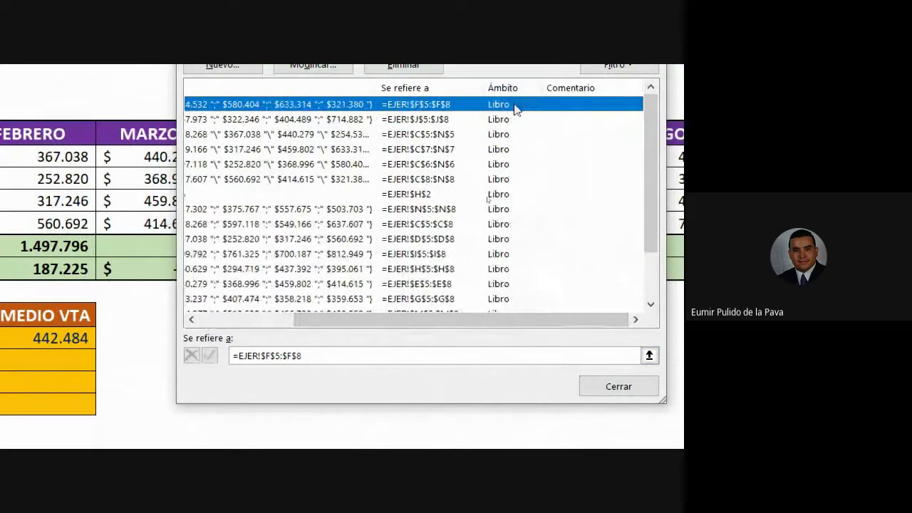
left_click(610, 389)
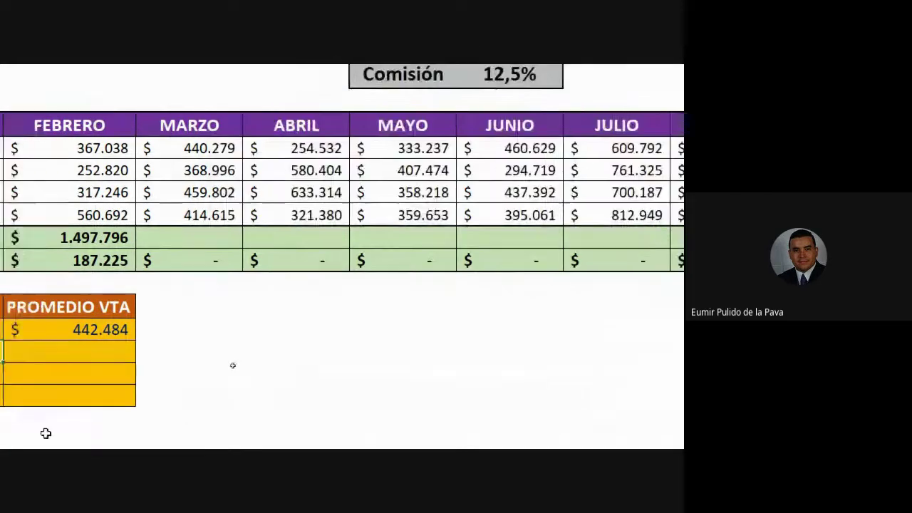
Step: Add a new worksheet to the workbook and rename it ESTADISTICAS VTA
left_click(147, 384)
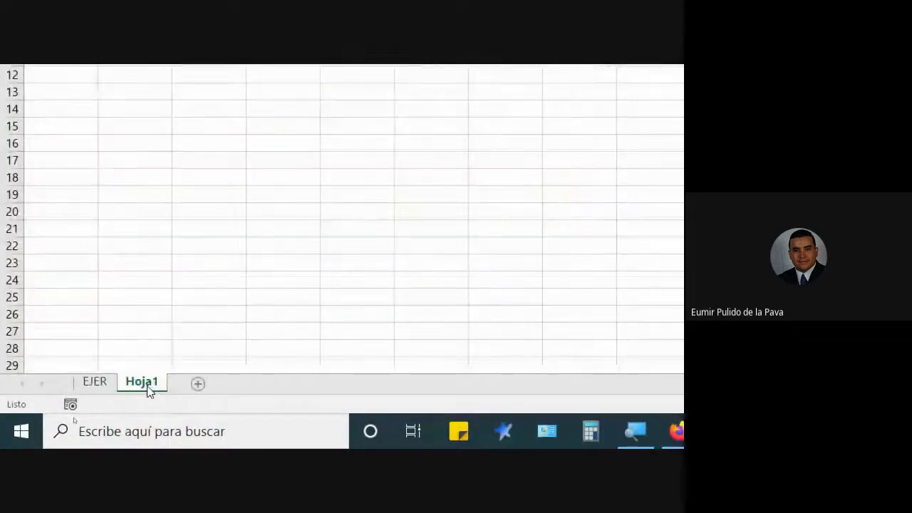
right_click(149, 386)
left_click(242, 189)
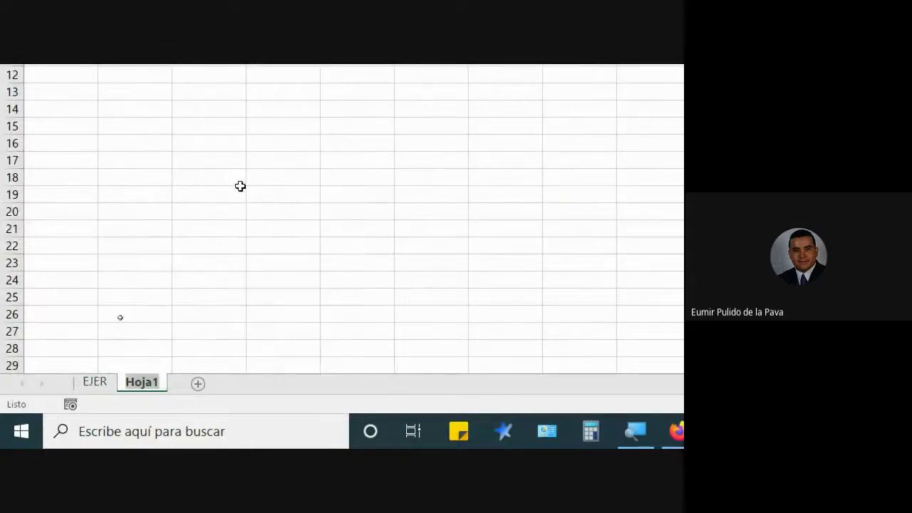
type("ESTADIS")
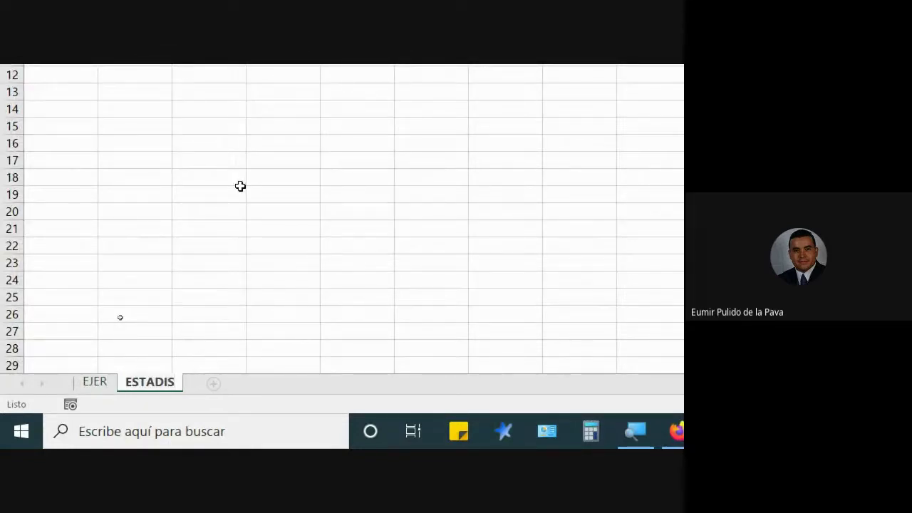
type("TICAS")
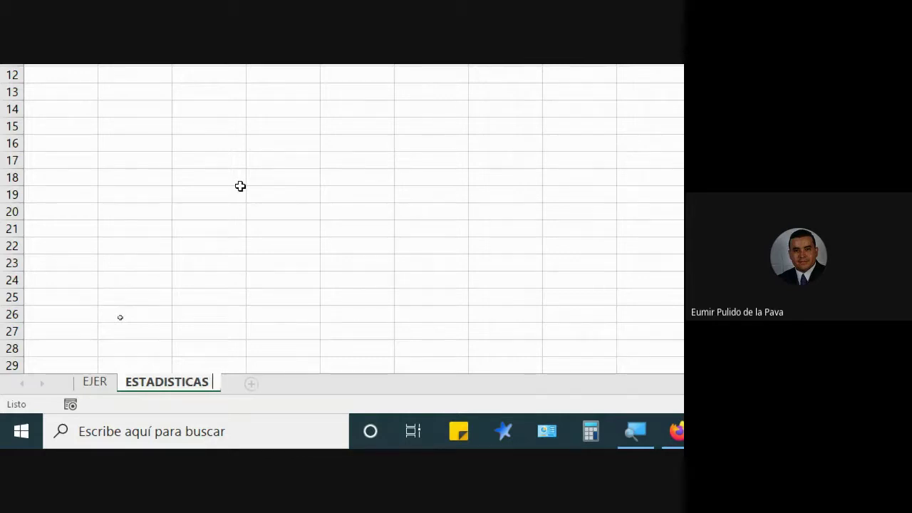
type("VTA")
key("Return")
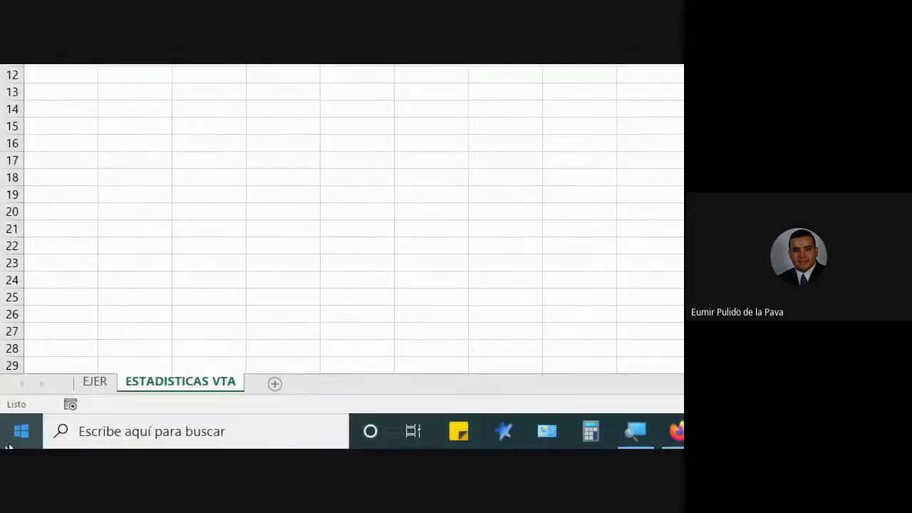
Step: Copy the branch table B12:D16 from the EJER sheet to cell B5 of ESTADISTICAS VTA, and autofit columns C and D
left_click(90, 387)
left_click_drag(171, 234, 304, 285)
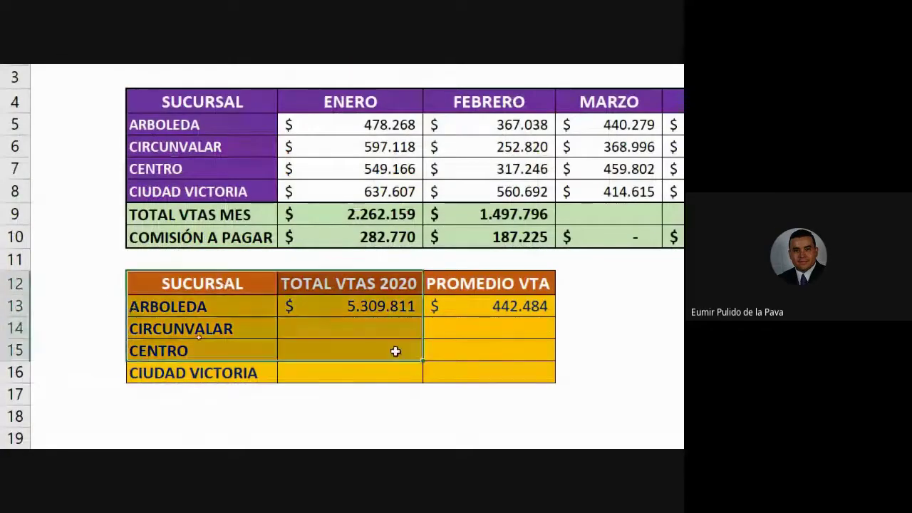
left_click_drag(396, 350, 464, 364)
key("ctrl+c")
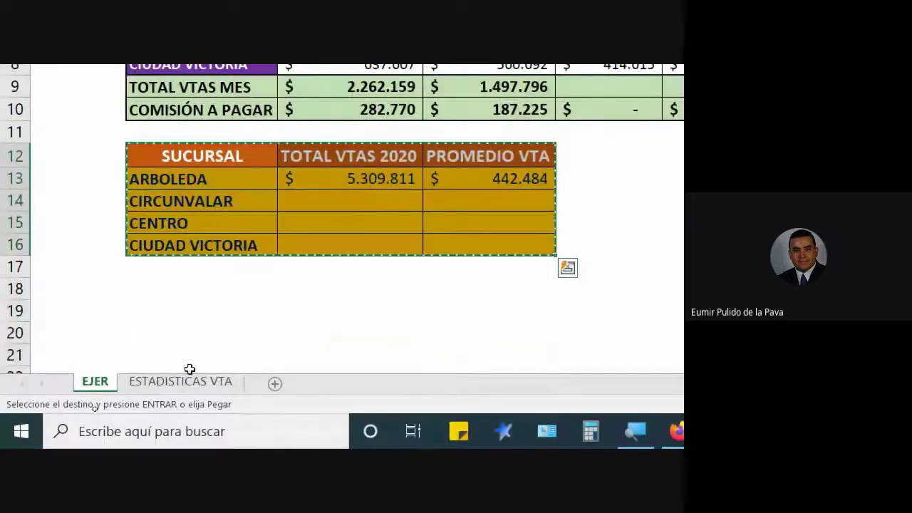
left_click(179, 380)
left_click(122, 171)
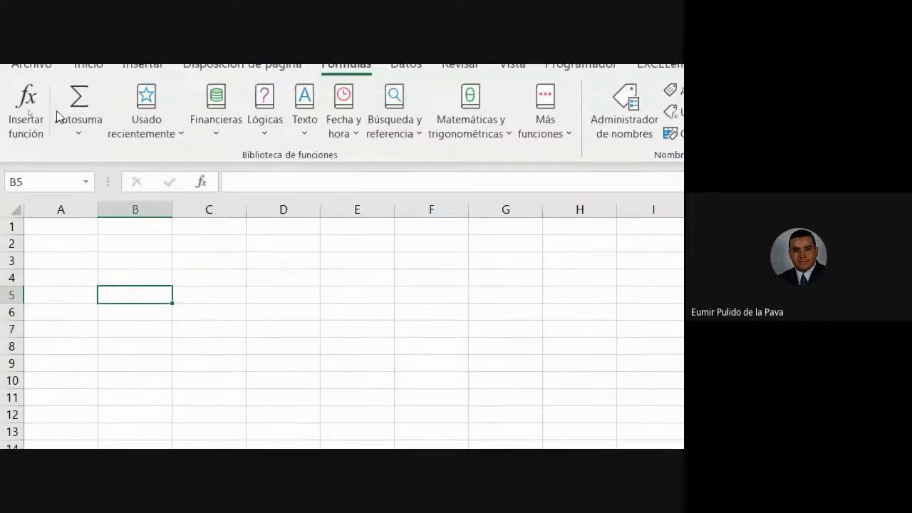
left_click(89, 63)
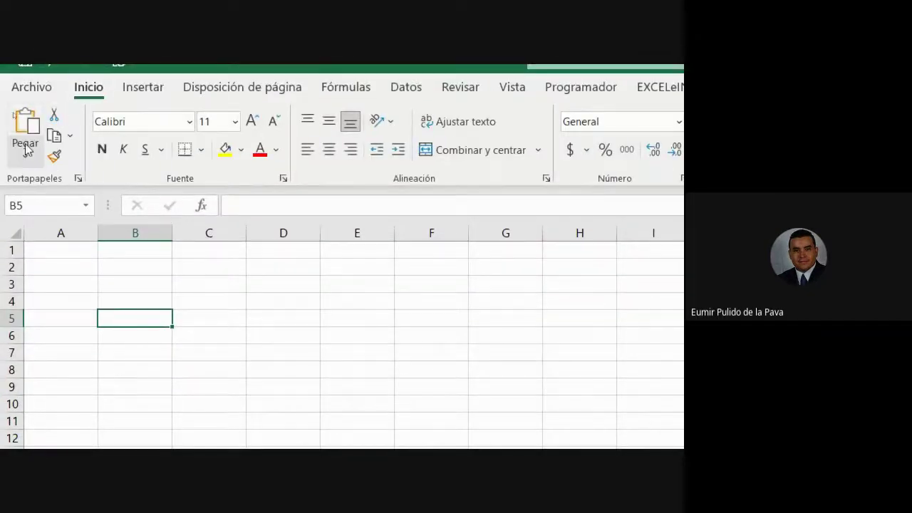
left_click(24, 146)
double_click(246, 233)
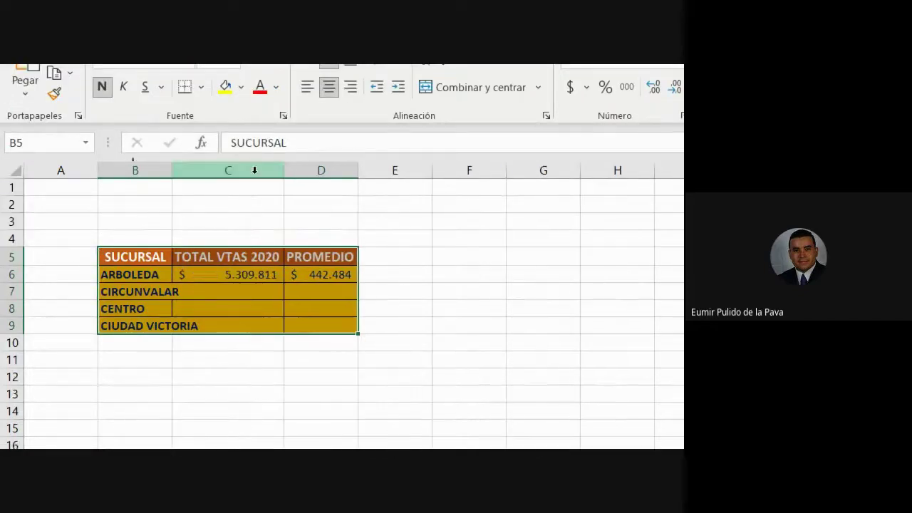
double_click(358, 171)
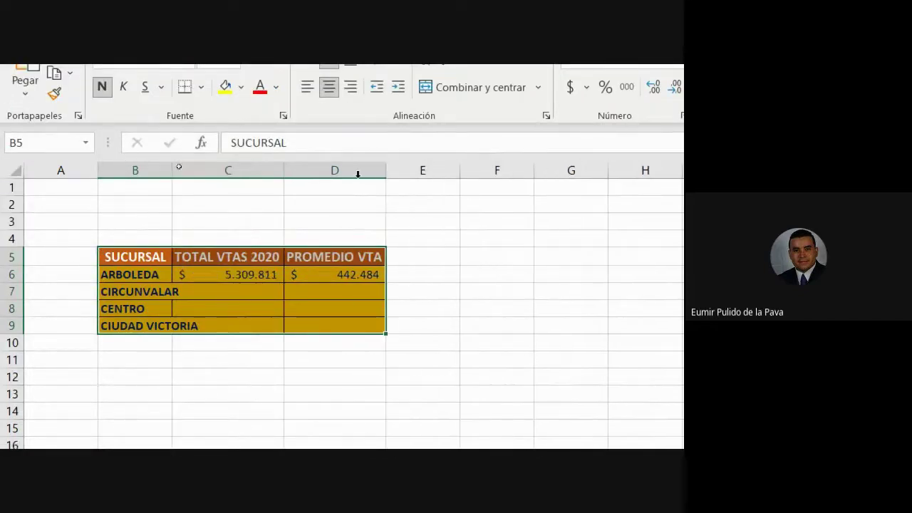
Step: Clear the ARBOLEDA total and average in cells C6:D6, and autofit column B
right_click(251, 274)
key("Escape")
left_click_drag(235, 274, 293, 275)
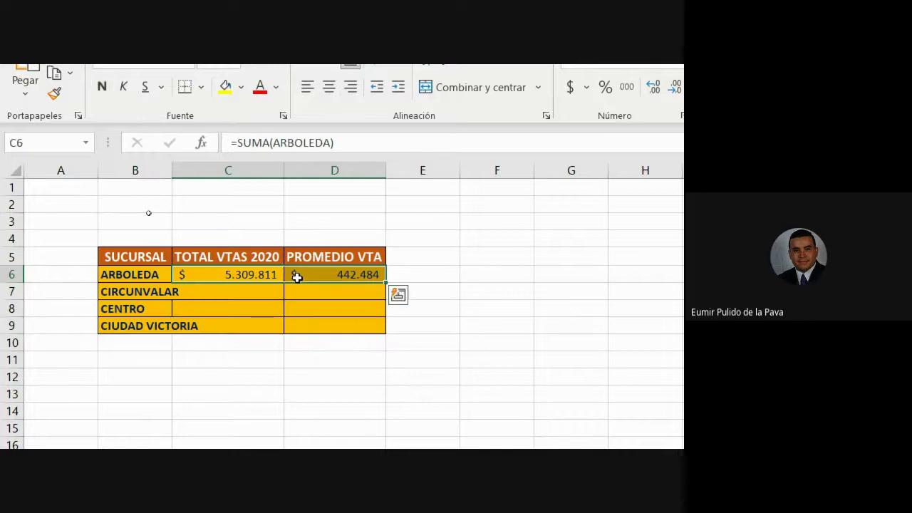
key("Delete")
double_click(179, 175)
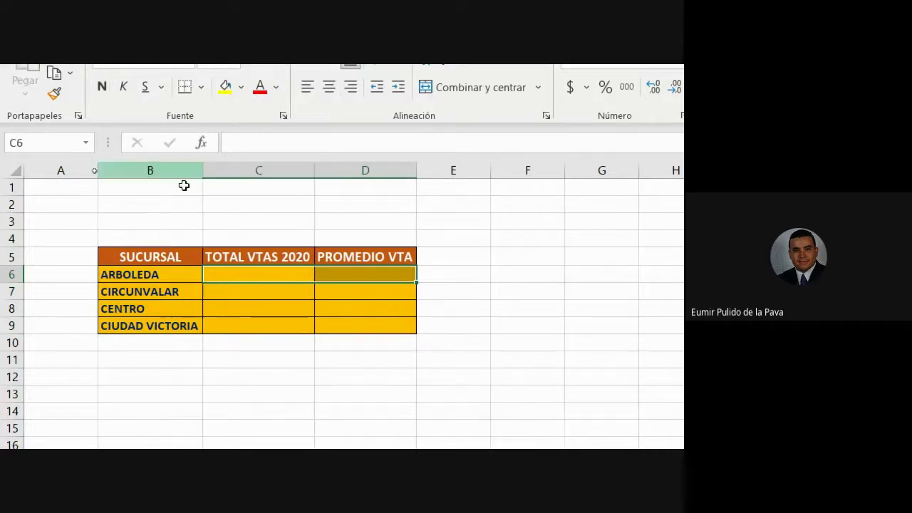
Step: Enter =SUMA(CIUDAD_VICTORIA) in cell C9 to total that branch's 2020 sales
left_click(292, 322)
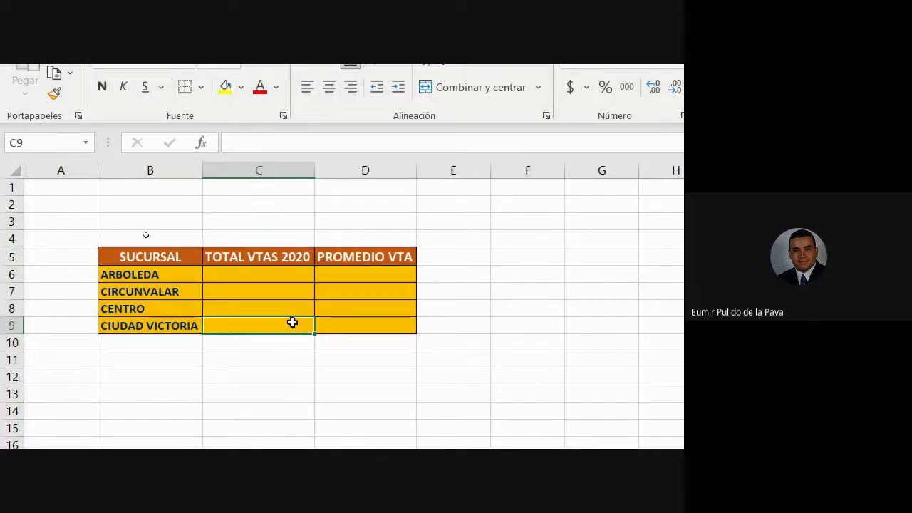
type("=SUMA")
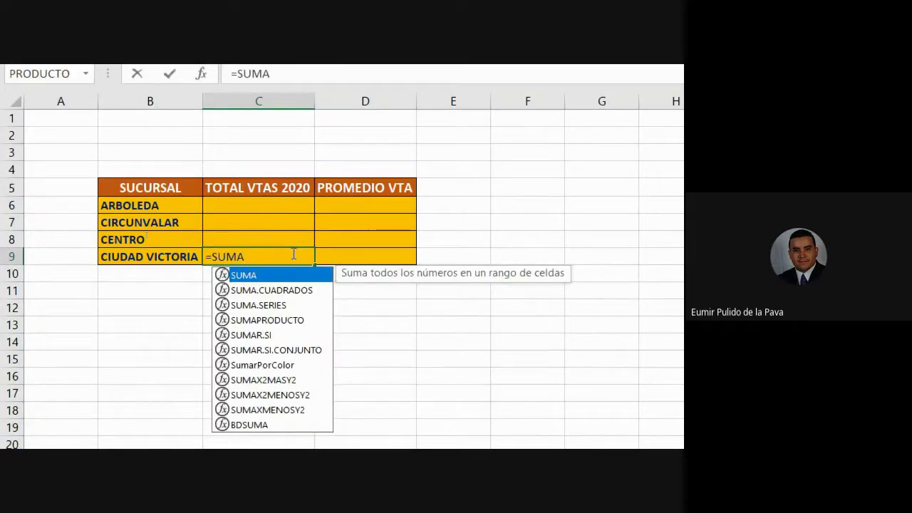
type("(CI")
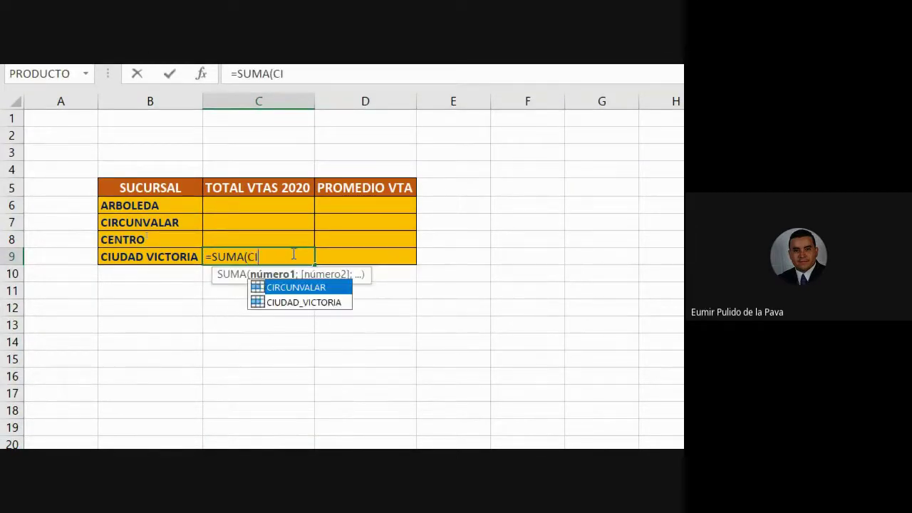
key("Down")
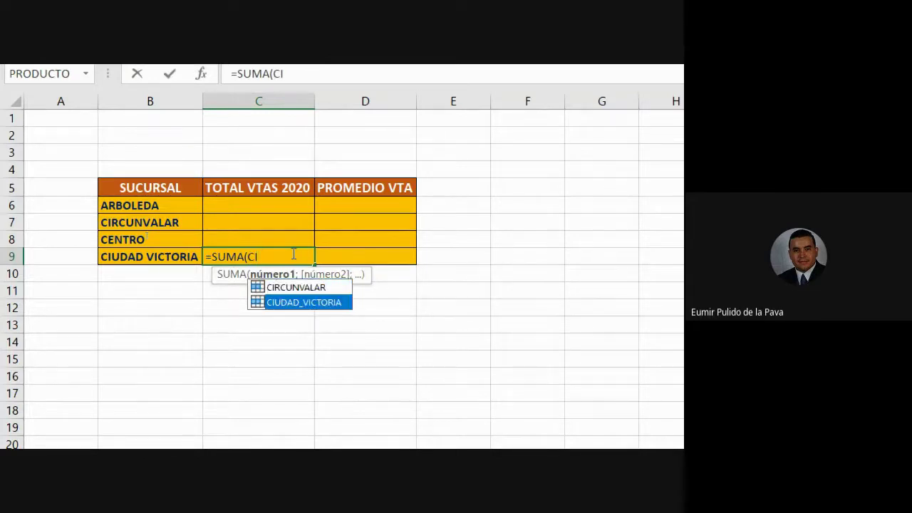
key("Tab")
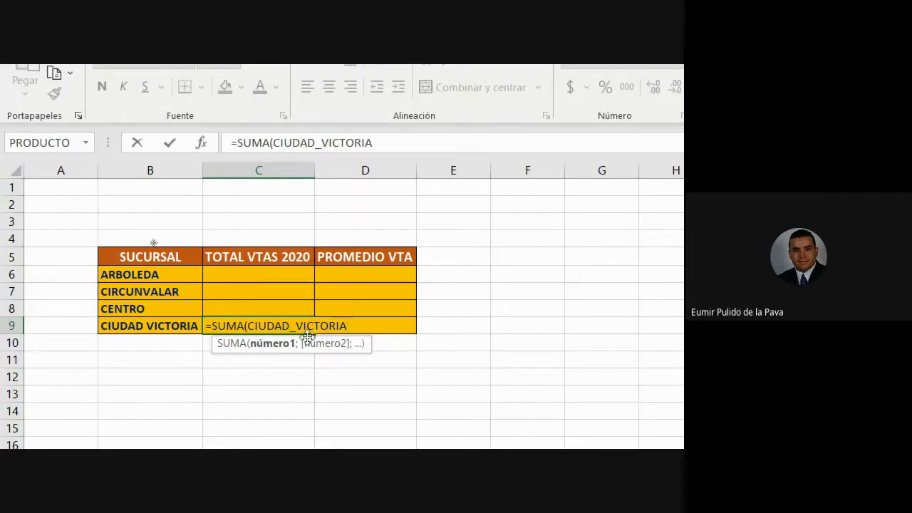
type(")")
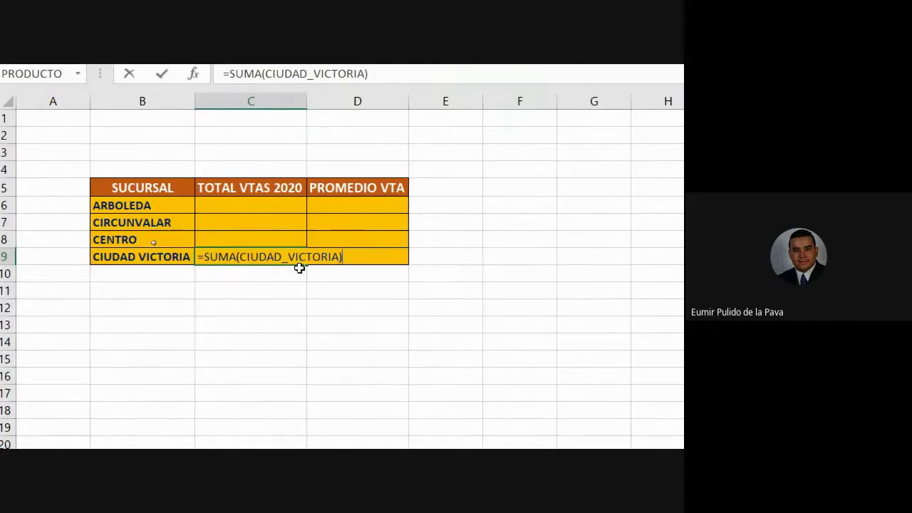
key("Return")
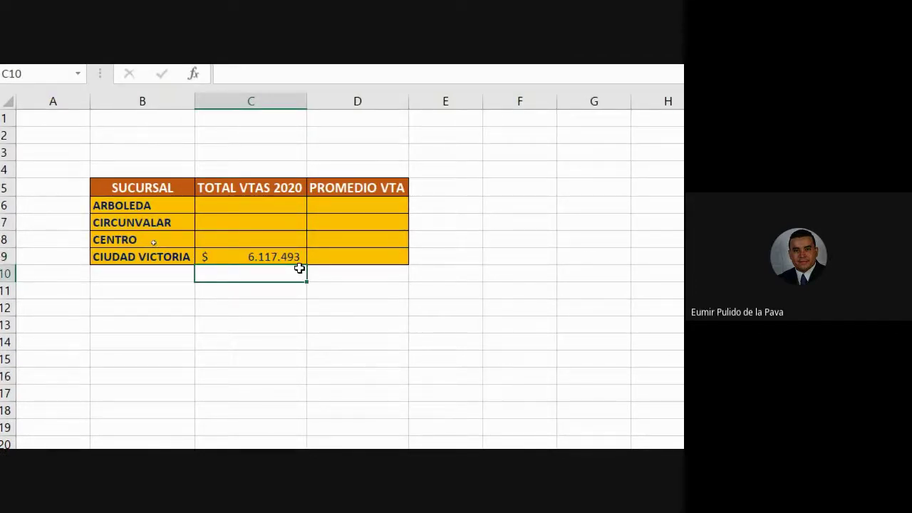
Step: Increase the font size of cell C9 to 18 and widen column C
left_click(297, 254)
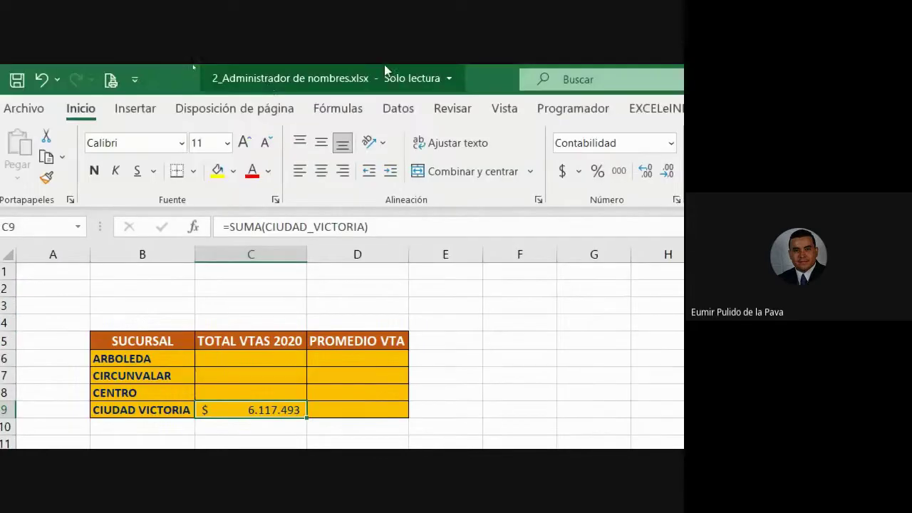
left_click(243, 142)
left_click(242, 143)
left_click(243, 143)
left_click(243, 143)
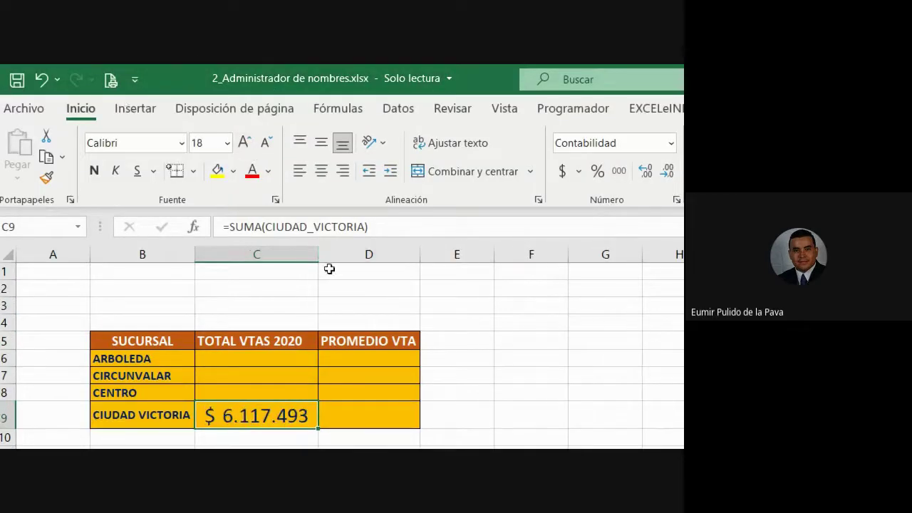
left_click_drag(316, 250, 385, 251)
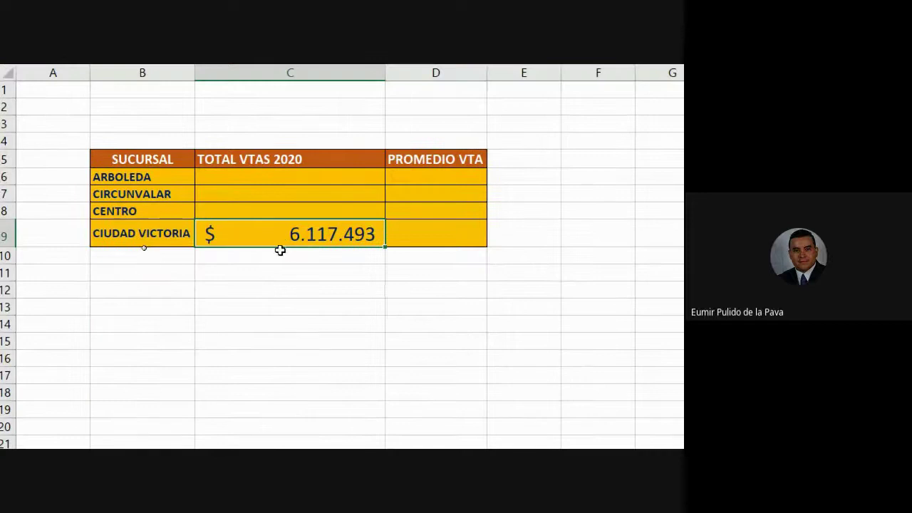
Step: Try to replace the CIUDAD_VICTORIA name in C9's formula with the direct range C8:N8 selected on the EJER sheet
double_click(281, 234)
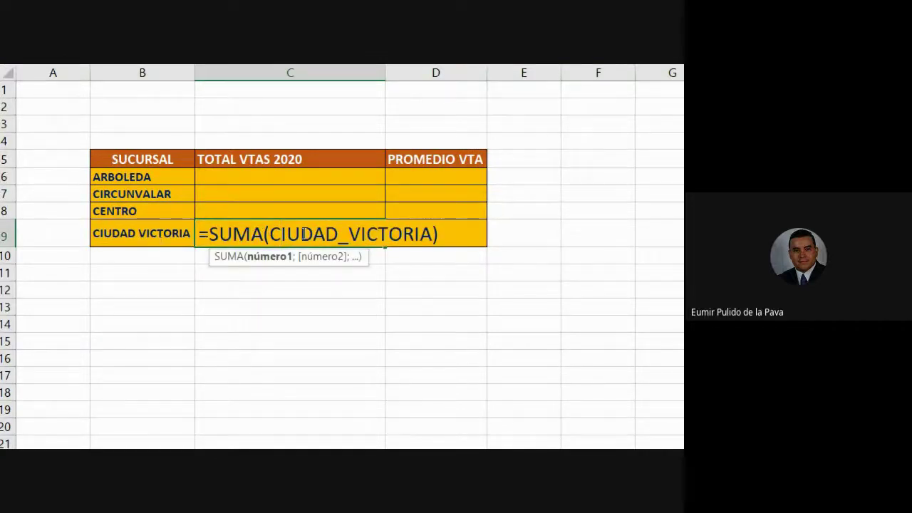
left_click_drag(269, 234, 477, 238)
key("BackSpace")
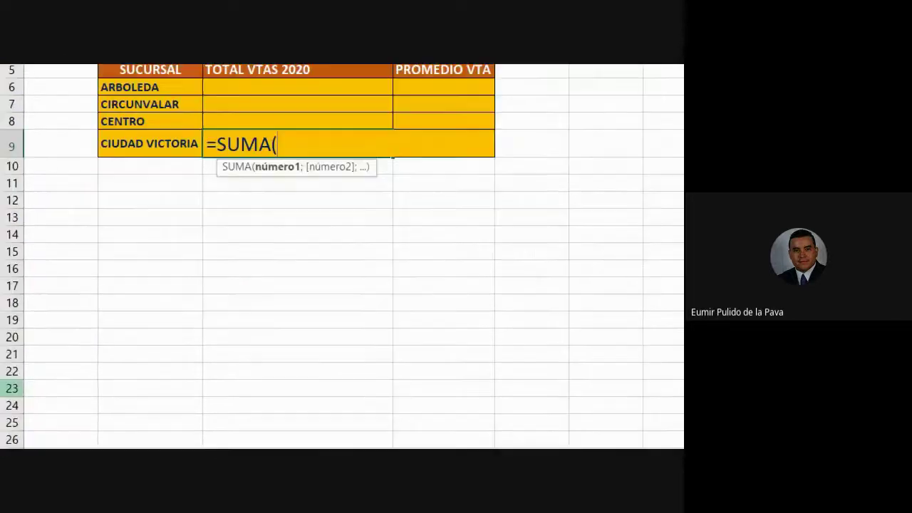
left_click(92, 381)
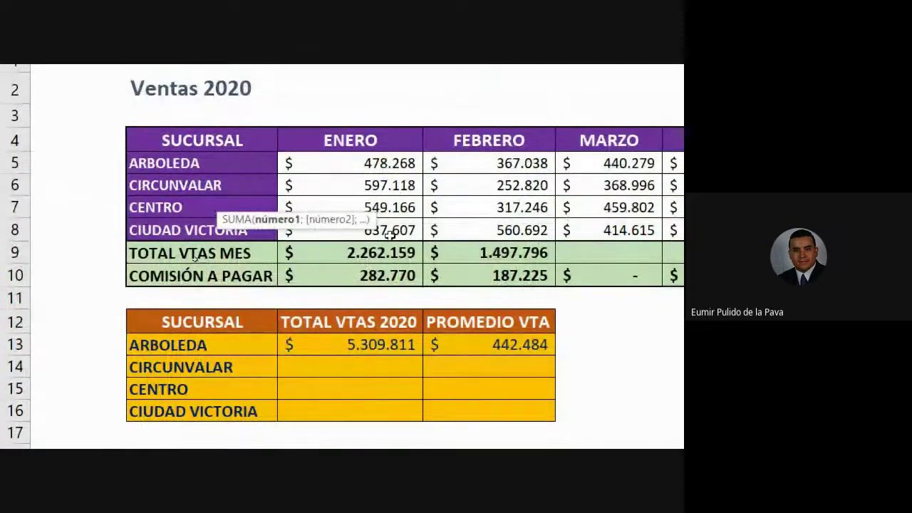
left_click_drag(392, 69, 475, 67)
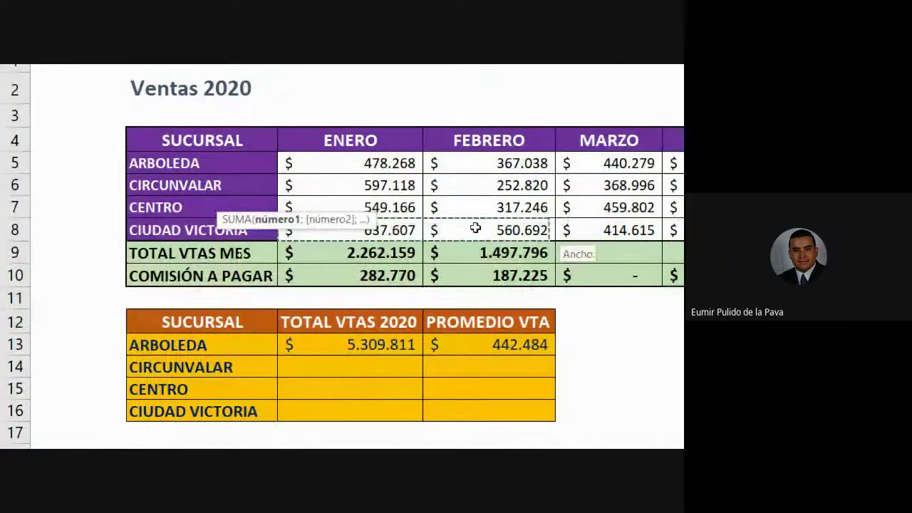
left_click_drag(475, 228, 575, 258)
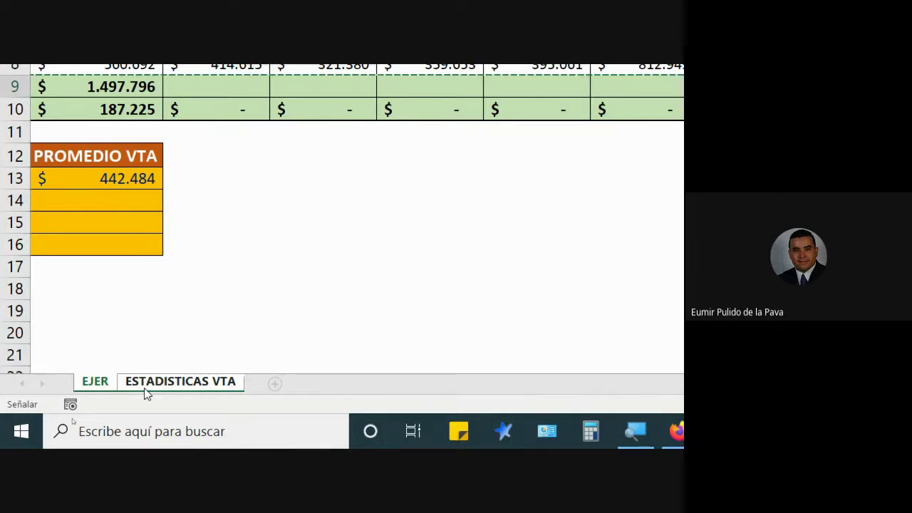
left_click(164, 383)
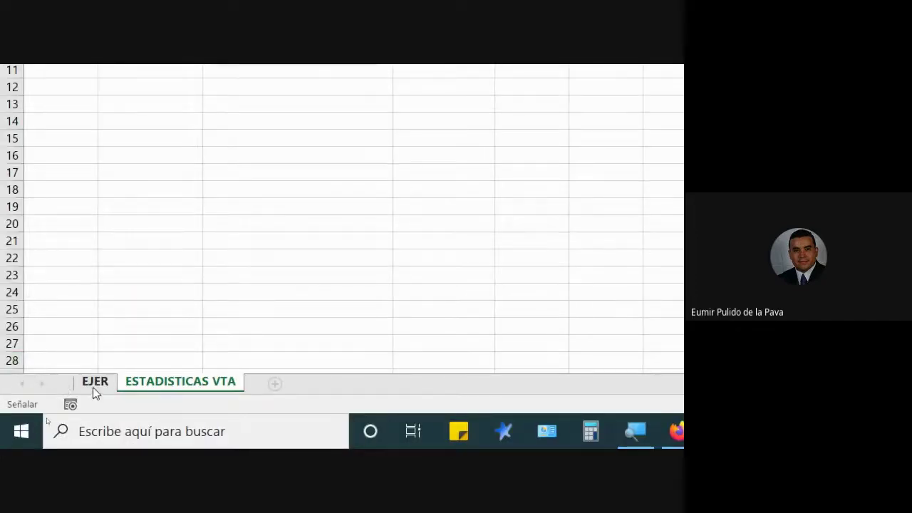
left_click(92, 387)
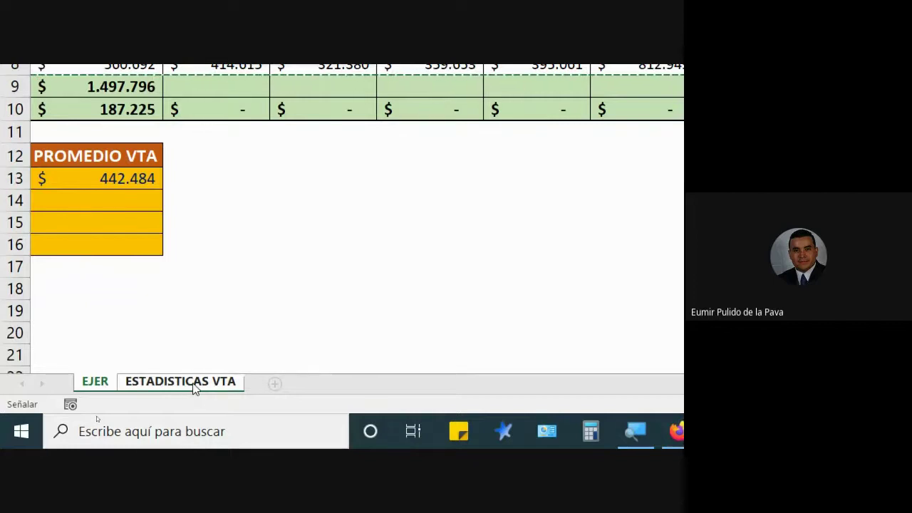
left_click(159, 388)
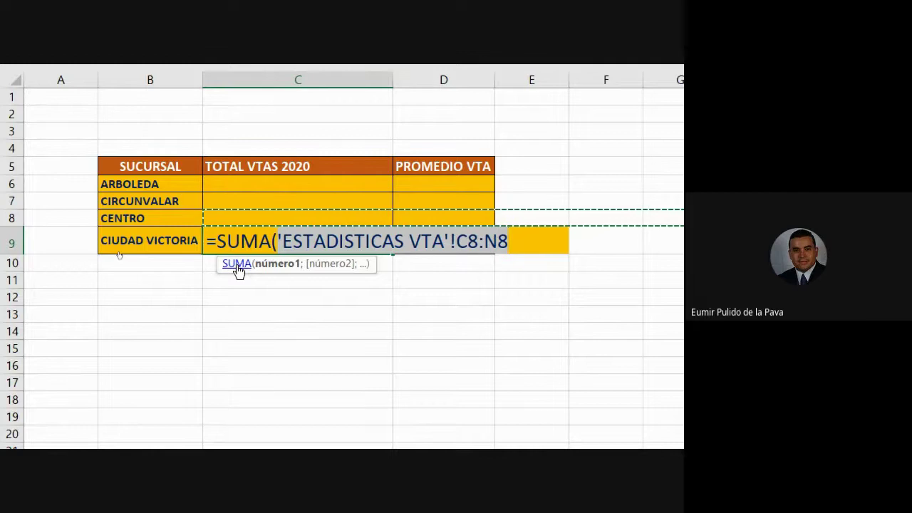
type(")")
key("Return")
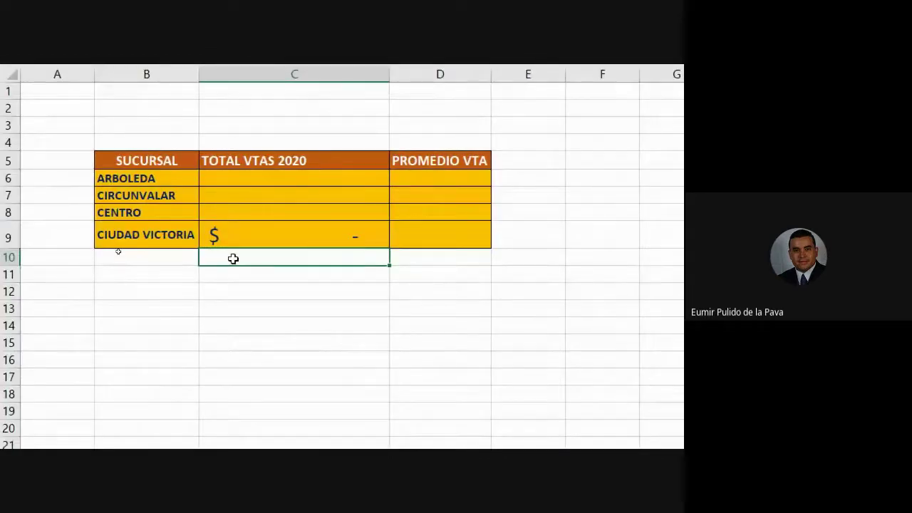
Step: Replace the direct cell reference in C9's formula with the defined name, so that it reads =SUMA(CIUDAD_VICTORIA)
double_click(322, 236)
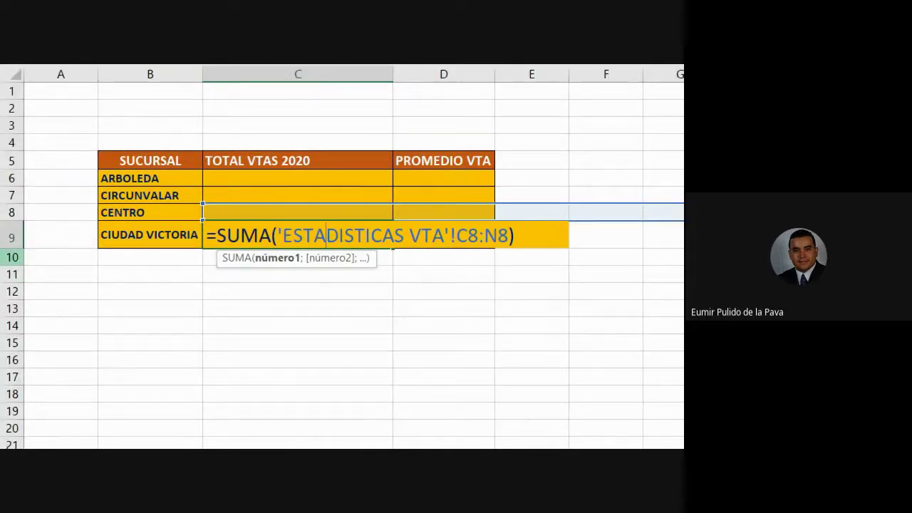
left_click_drag(279, 235, 509, 235)
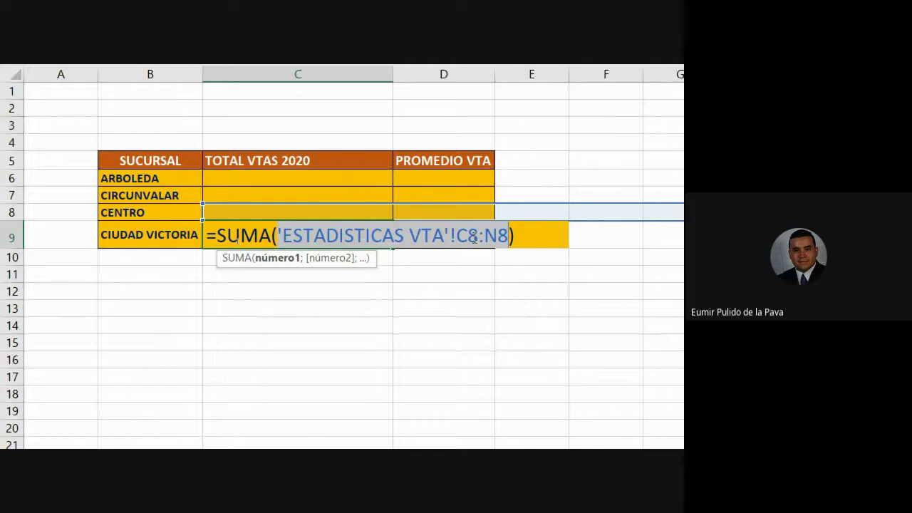
type("CIU")
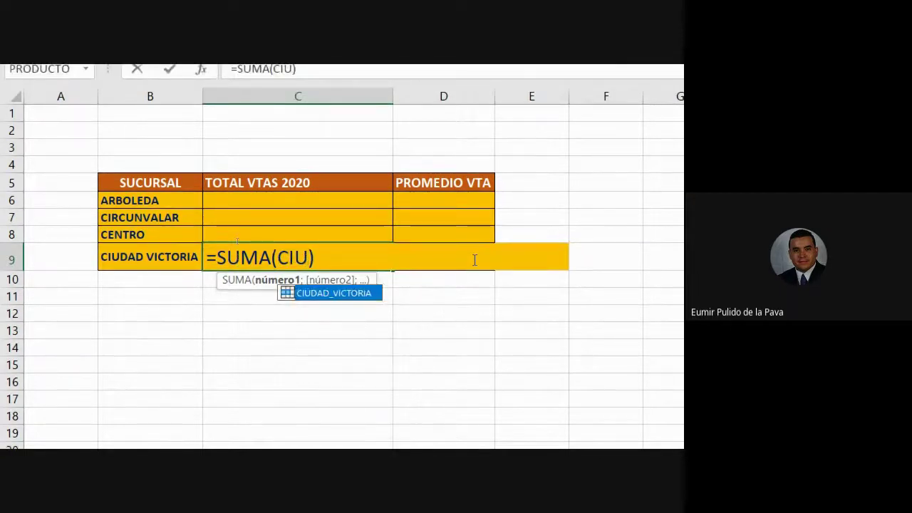
key("Tab")
type(")")
key("Return")
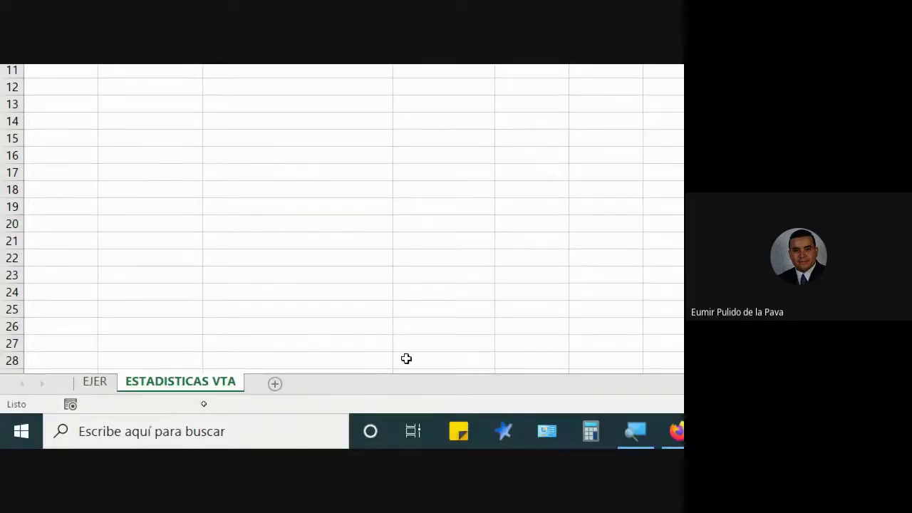
Step: Inspect the formula in C9, review the defined names' references and scope in the Name Manager from the EJER sheet, and close it
double_click(335, 207)
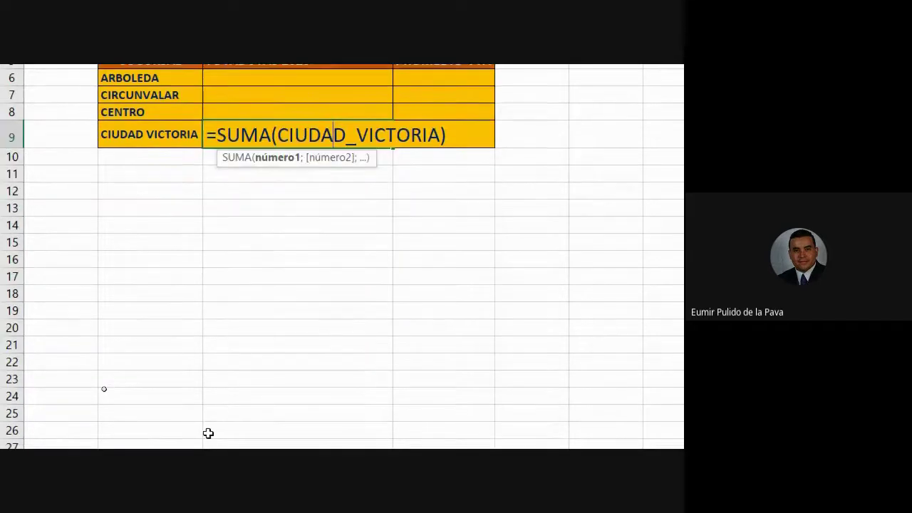
left_click(97, 389)
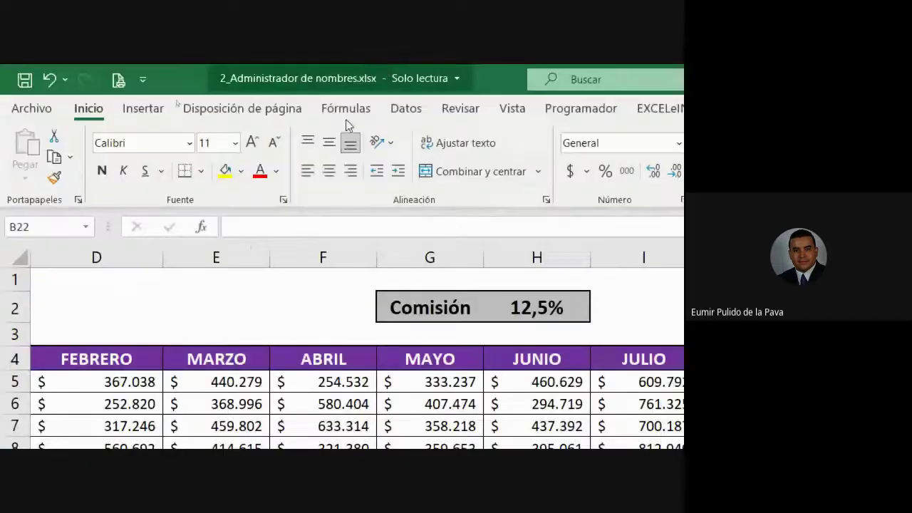
left_click(173, 108)
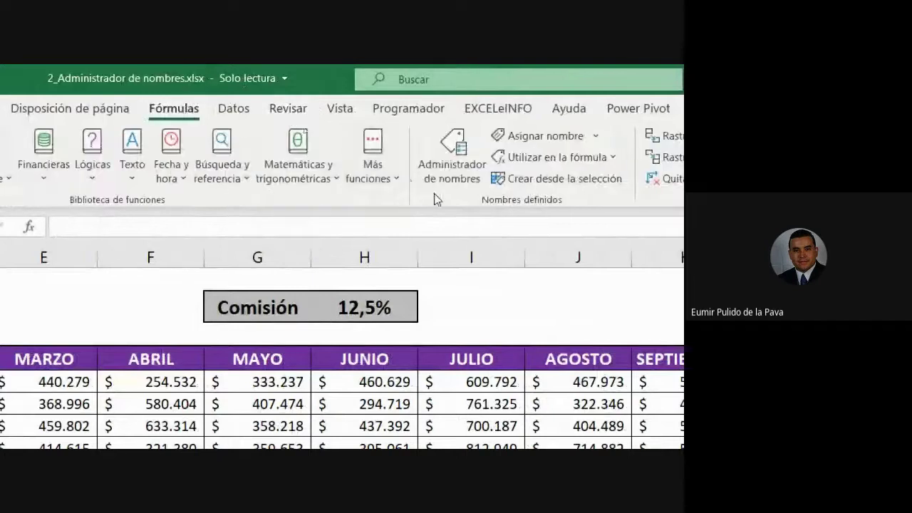
left_click(453, 178)
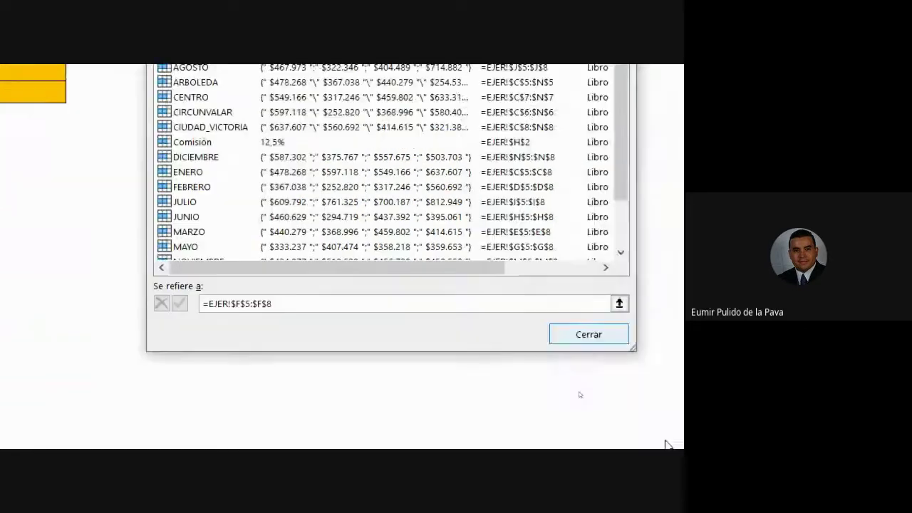
left_click(564, 327)
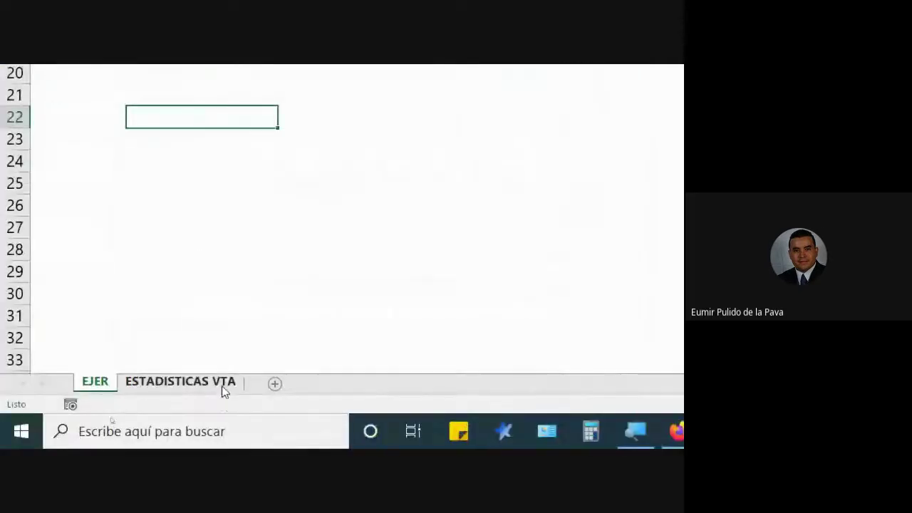
Step: On the ESTADISTICAS VTA sheet, enter =C9*Comisión in D9 using the defined name, and select the result
left_click(221, 386)
left_click(421, 273)
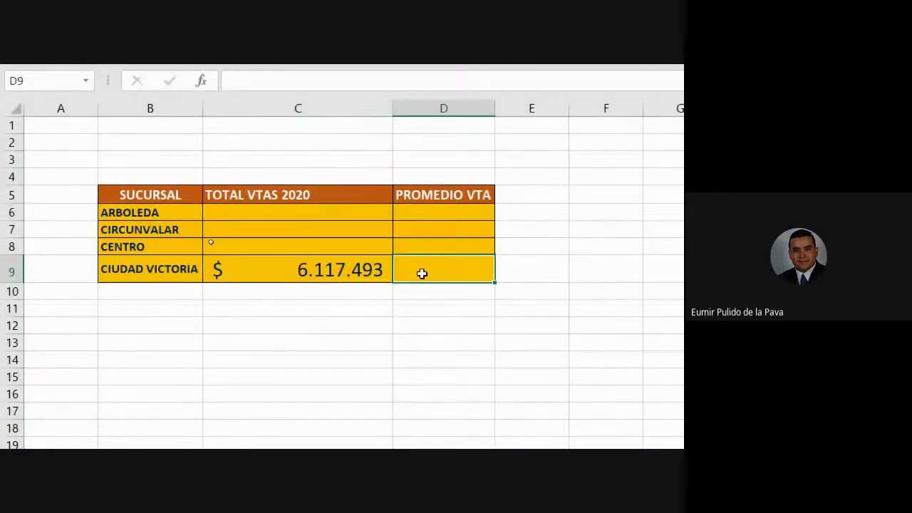
type("=")
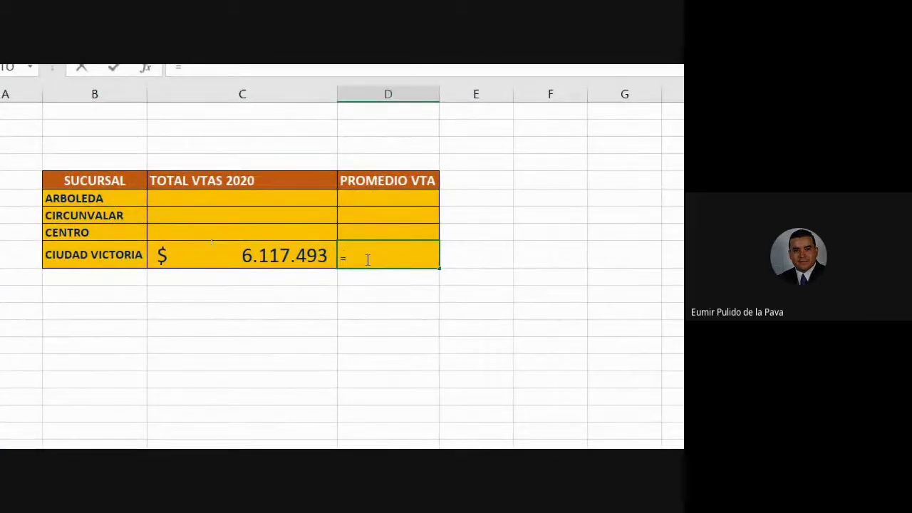
left_click(295, 260)
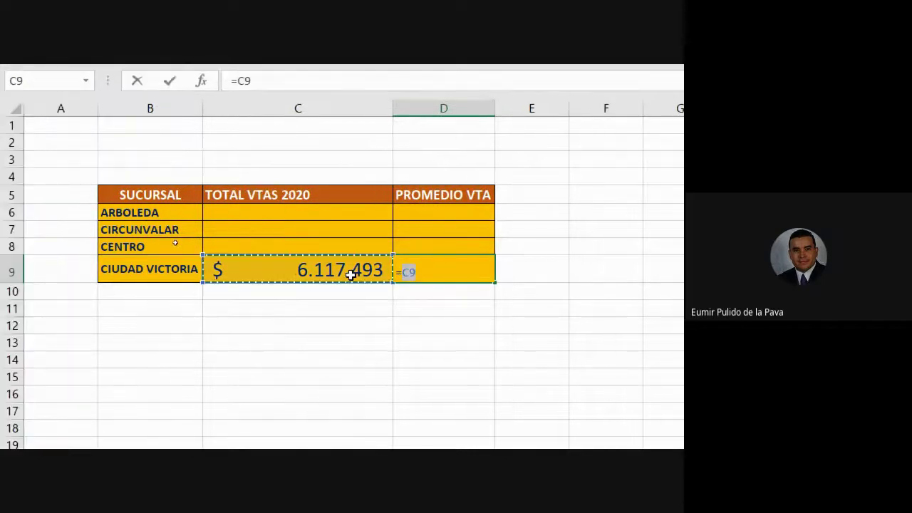
type("*CO")
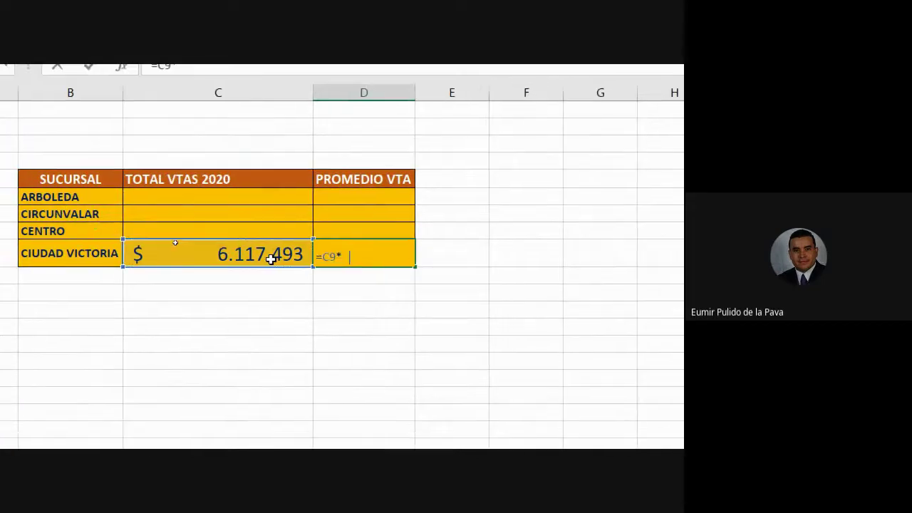
type("M")
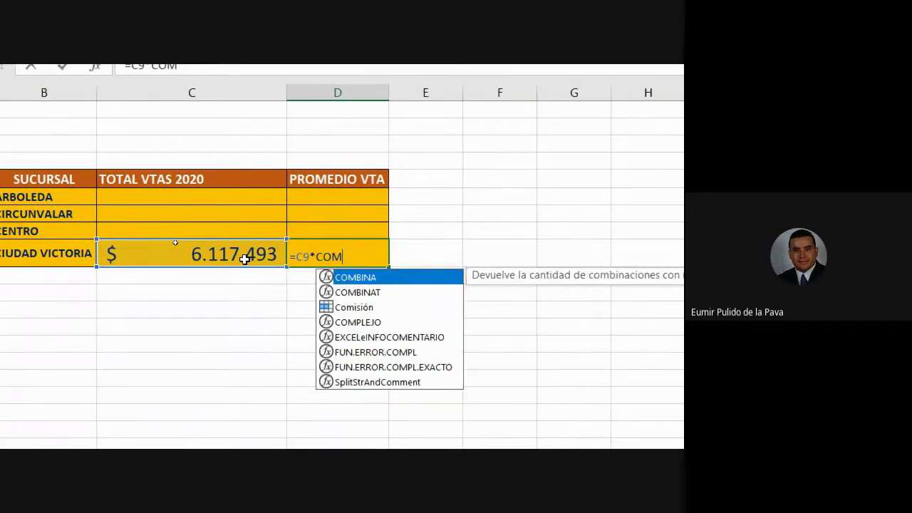
key("Down")
key("Down")
key("Tab")
key("Return")
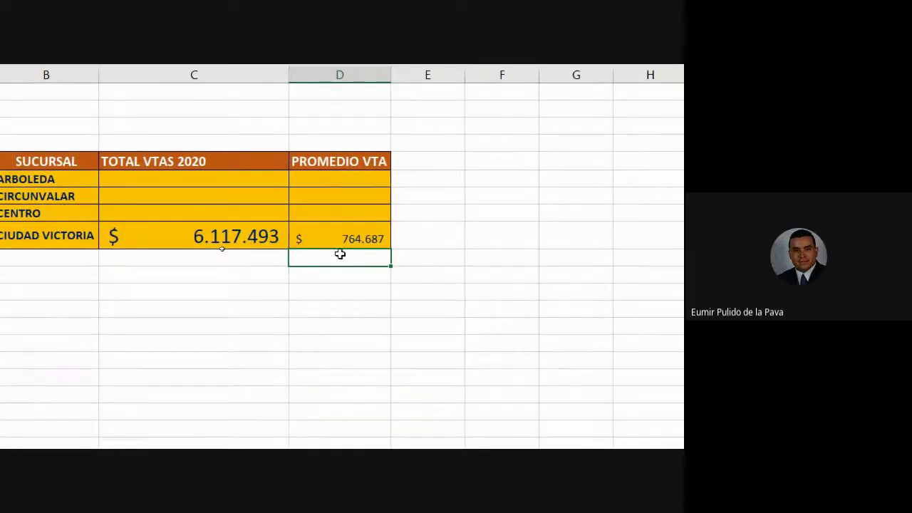
left_click(337, 235)
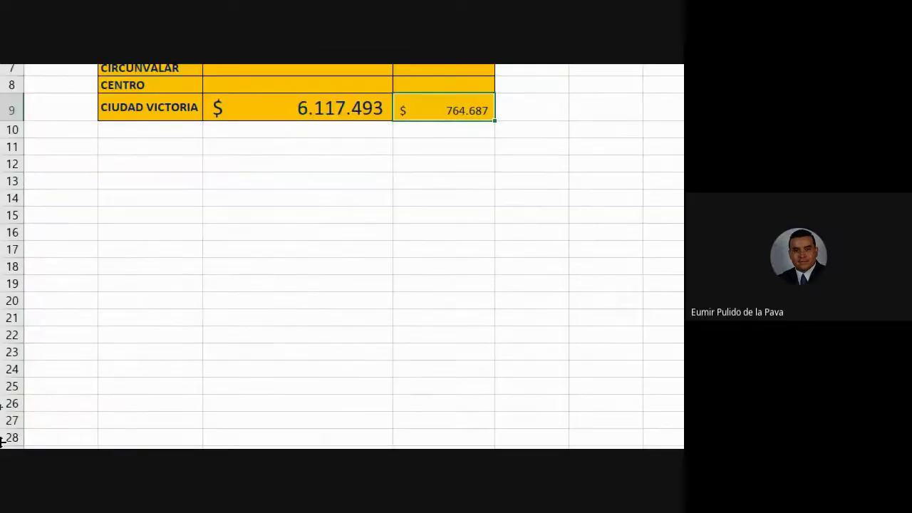
Step: Set the commission rate on the EJER sheet to 15% and go back to ESTADISTICAS VTA to check the recalculated amount
left_click(107, 389)
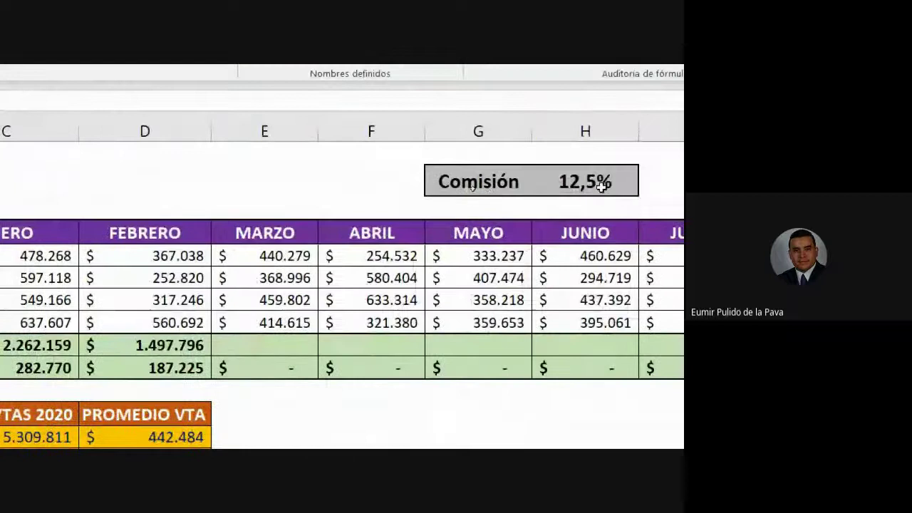
left_click(603, 184)
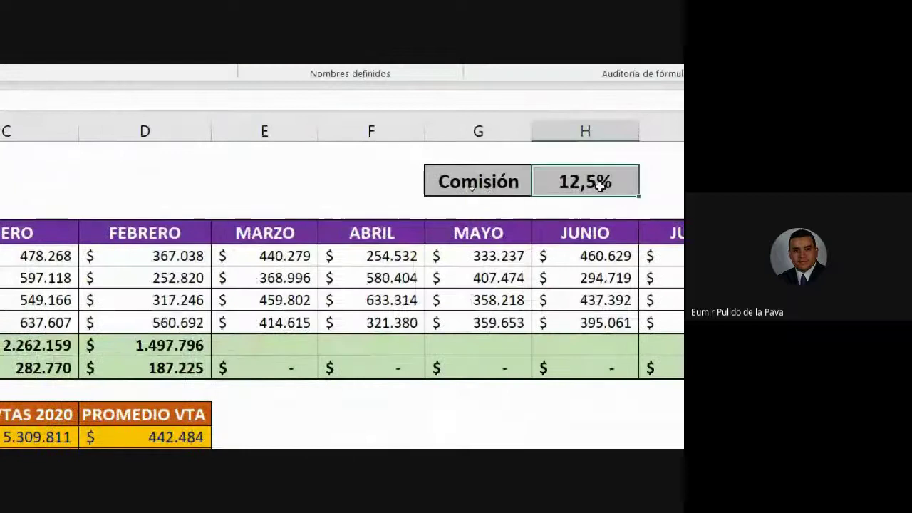
type("15%")
key("ctrl+Return")
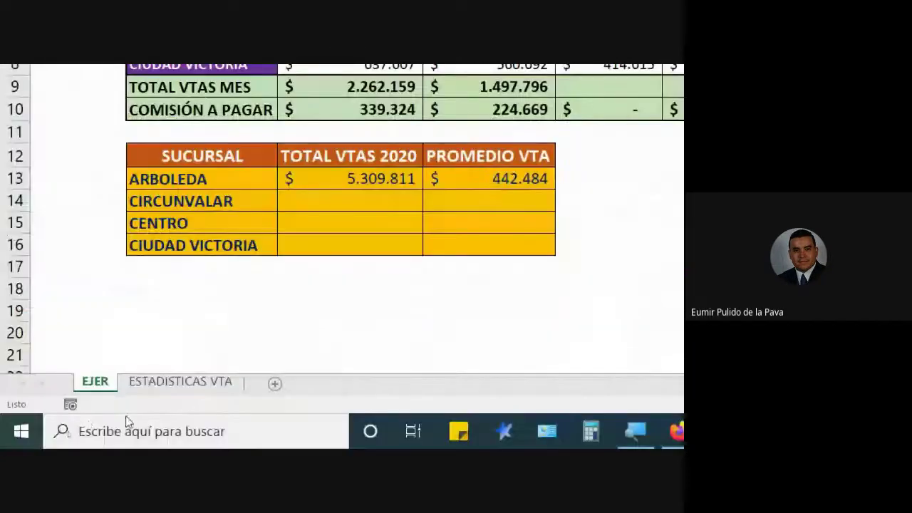
left_click(180, 381)
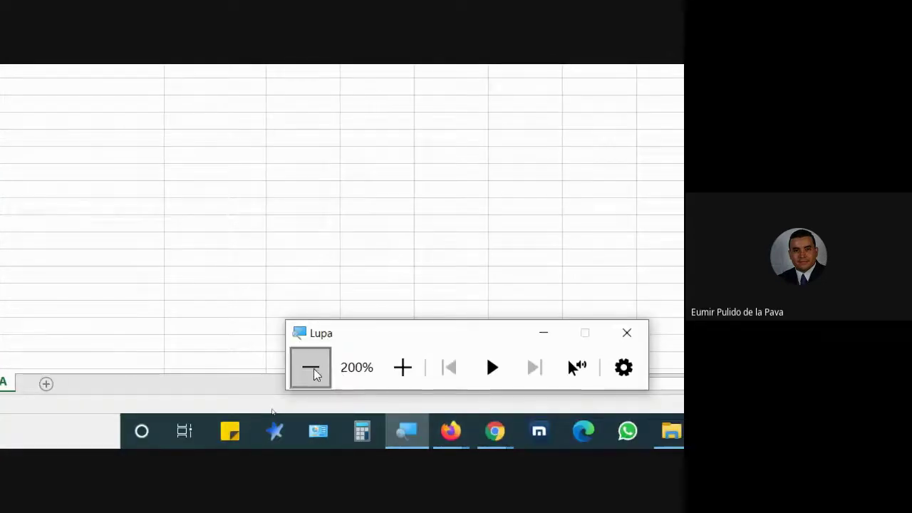
Step: Reduce the screen magnification and switch to the Google Meet call, muting the microphone to listen and unmuting it
left_click(316, 375)
left_click(364, 440)
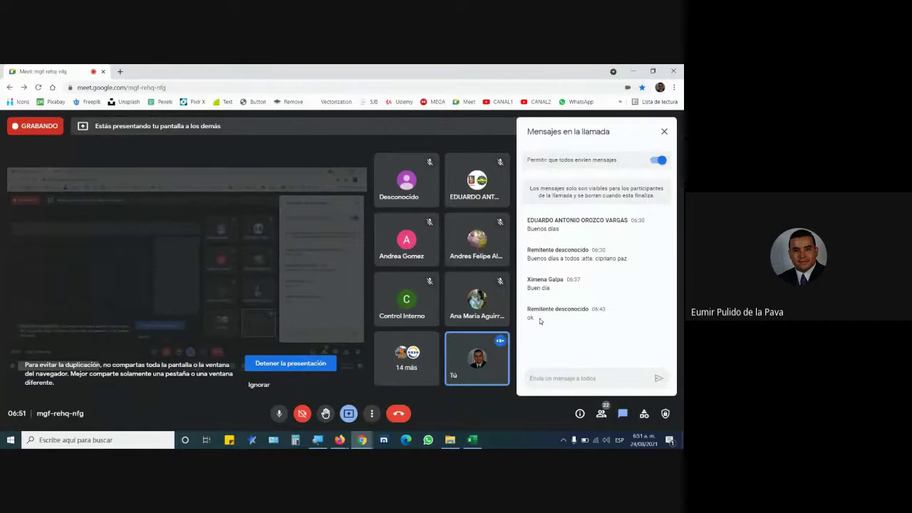
key("ctrl+d")
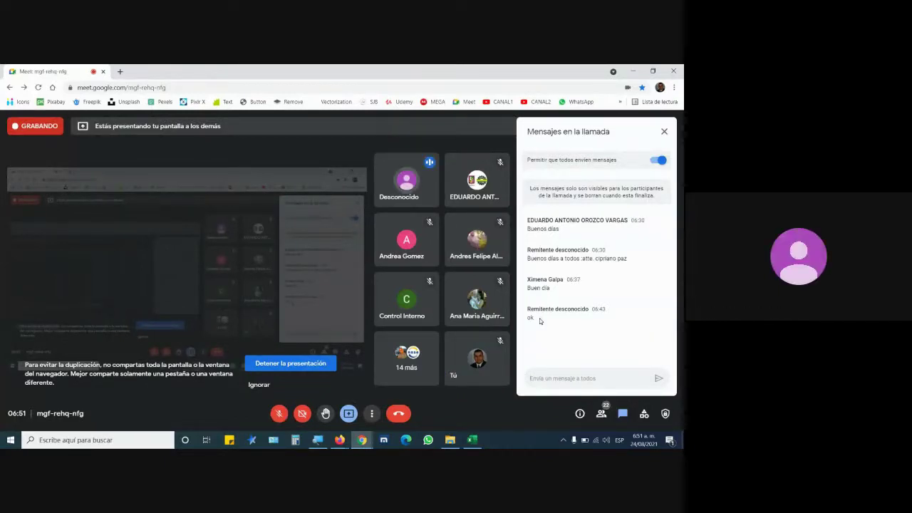
key("ctrl+d")
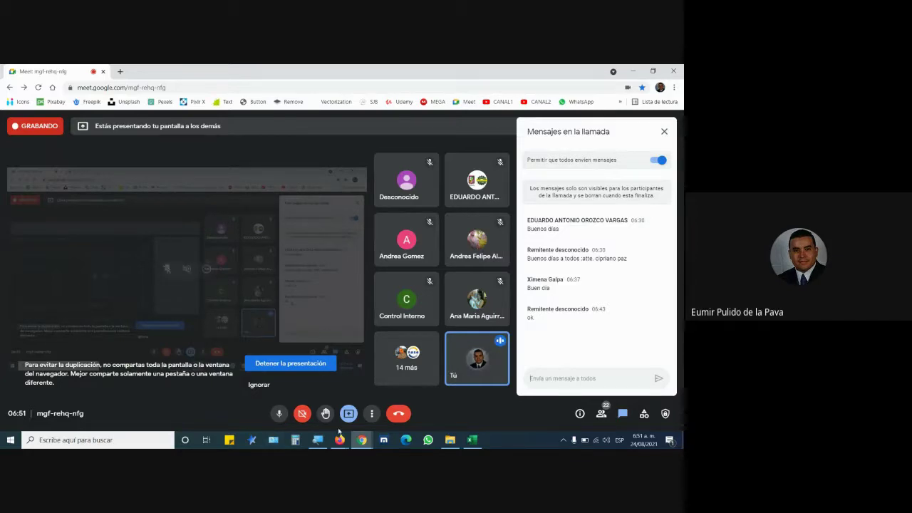
Step: Switch to the PDF learning guide in Firefox, find section C on the Herramienta de Tabla, and enlarge it to 160%
mouse_move(340, 434)
left_click(388, 396)
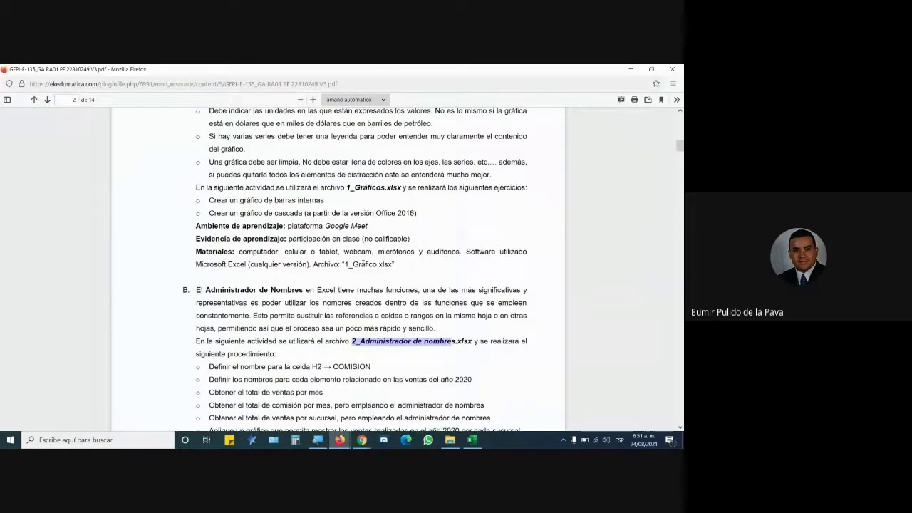
scroll(365, 264, "down", 5)
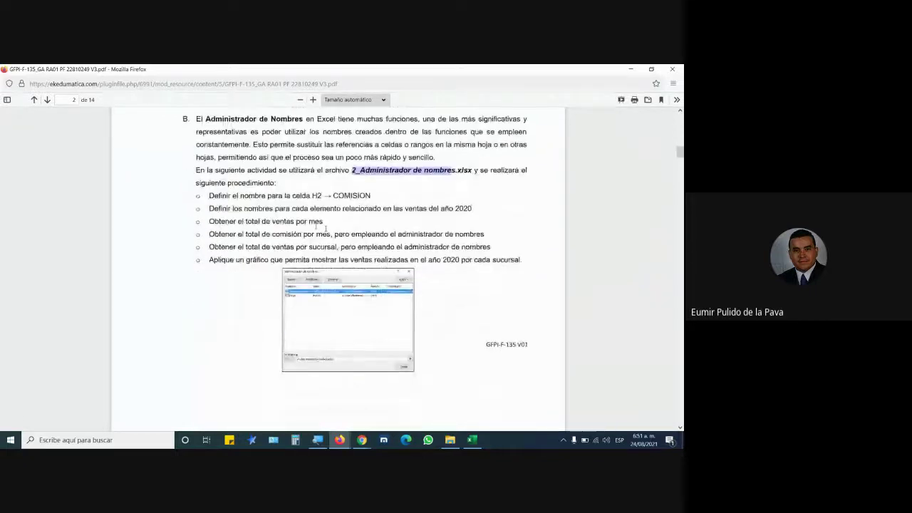
scroll(326, 228, "down", 9)
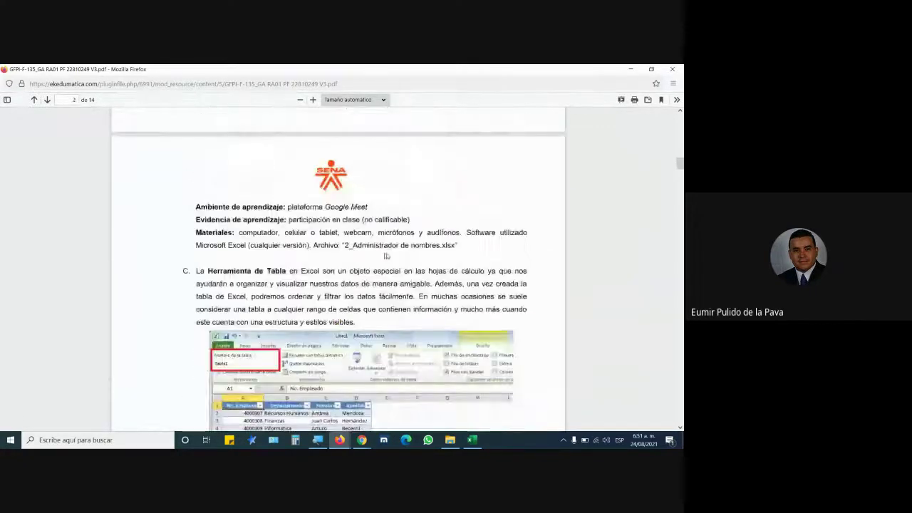
scroll(385, 256, "down", 3)
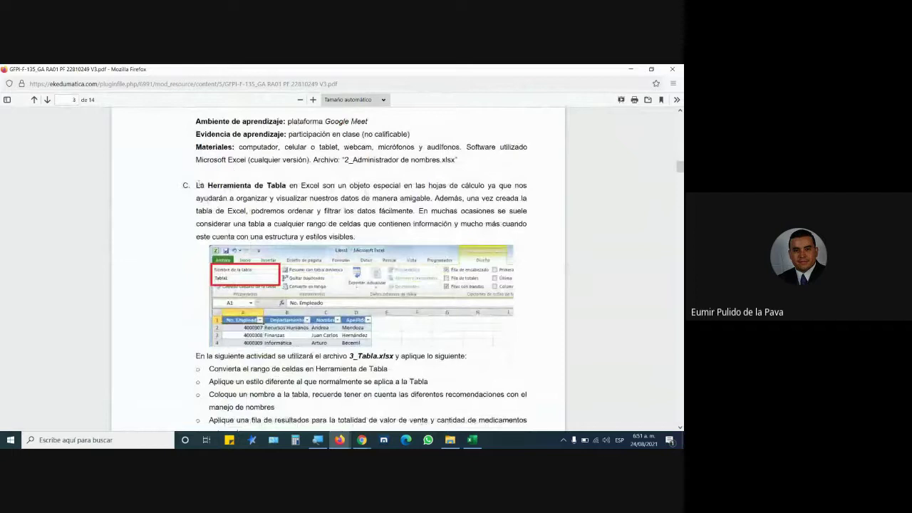
left_click_drag(196, 185, 289, 185)
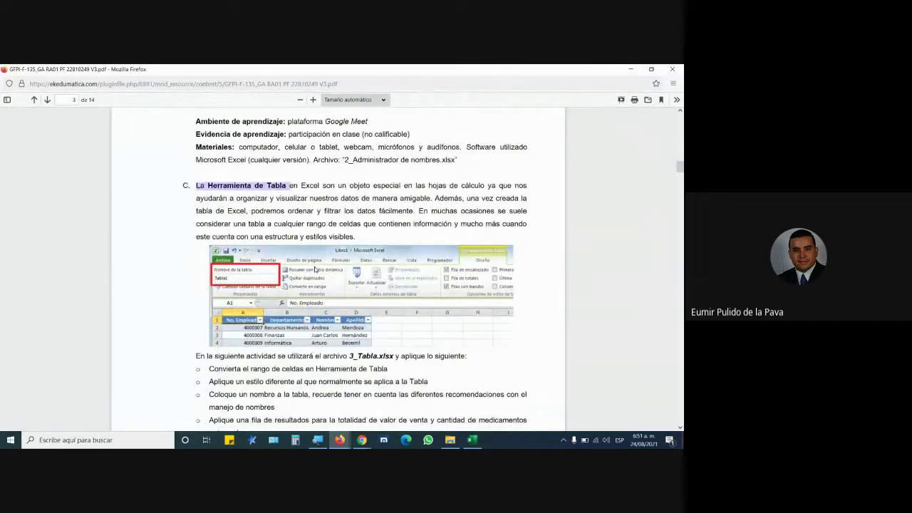
left_click(313, 100)
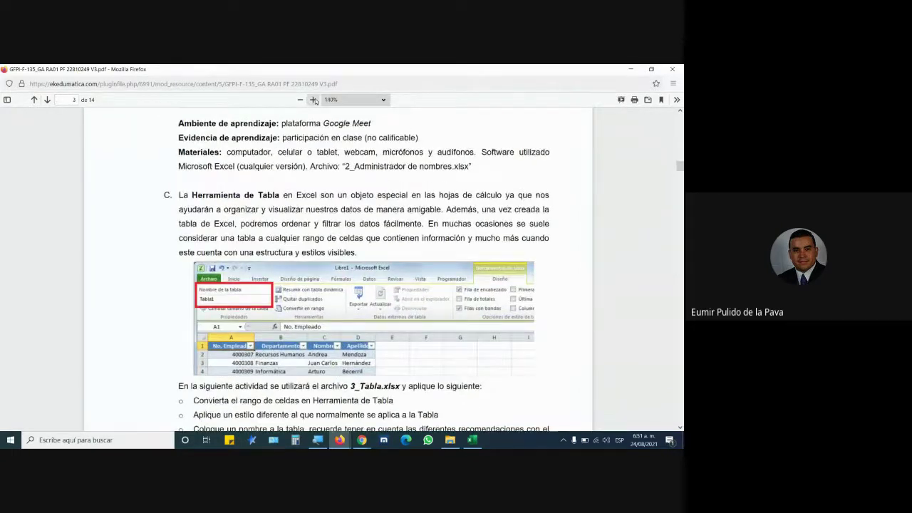
left_click(313, 100)
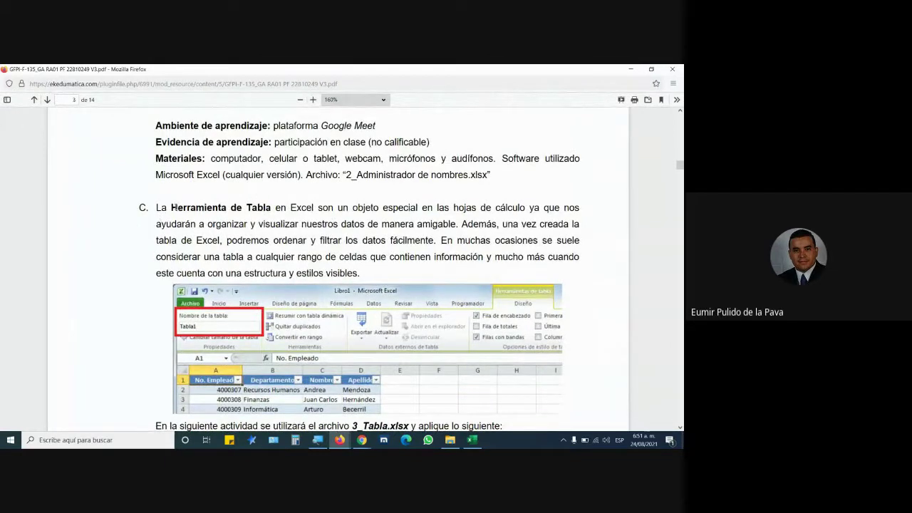
Step: Highlight "Herramienta de Tabla" in section C and review the activity that uses the file 3_Tabla.xlsx
left_click_drag(173, 207, 269, 208)
left_click(255, 241)
left_click_drag(172, 208, 273, 209)
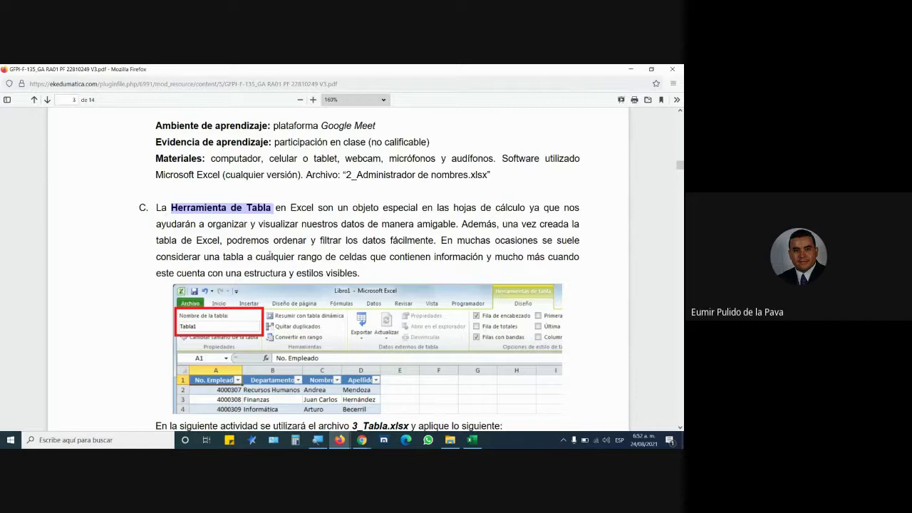
left_click(231, 214)
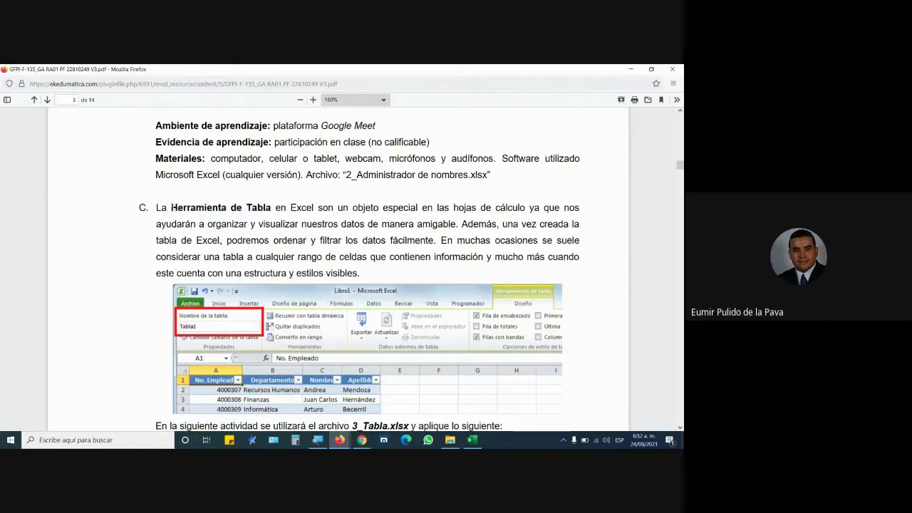
left_click_drag(171, 207, 273, 208)
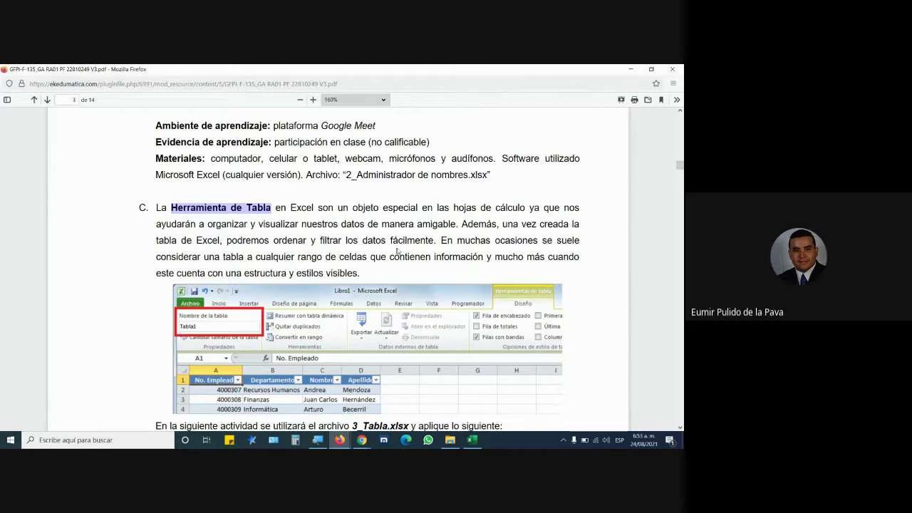
scroll(431, 249, "down", 2)
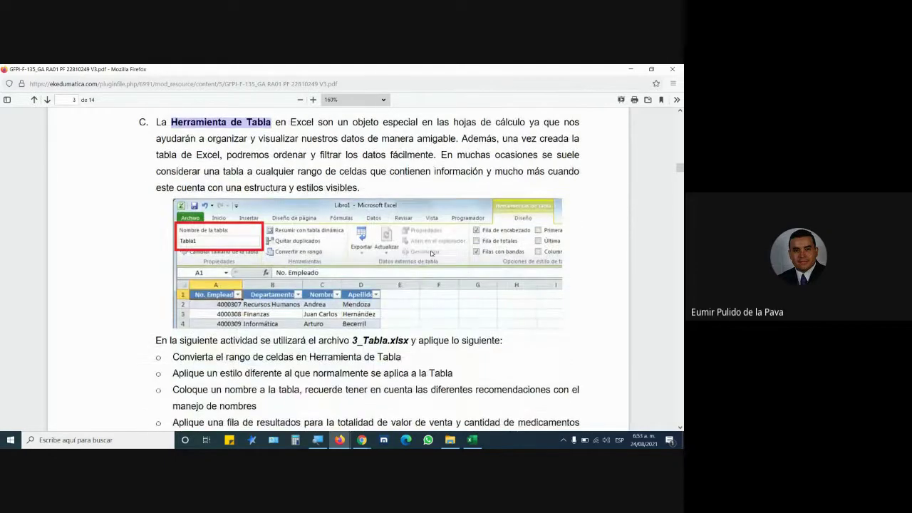
scroll(328, 335, "down", 1)
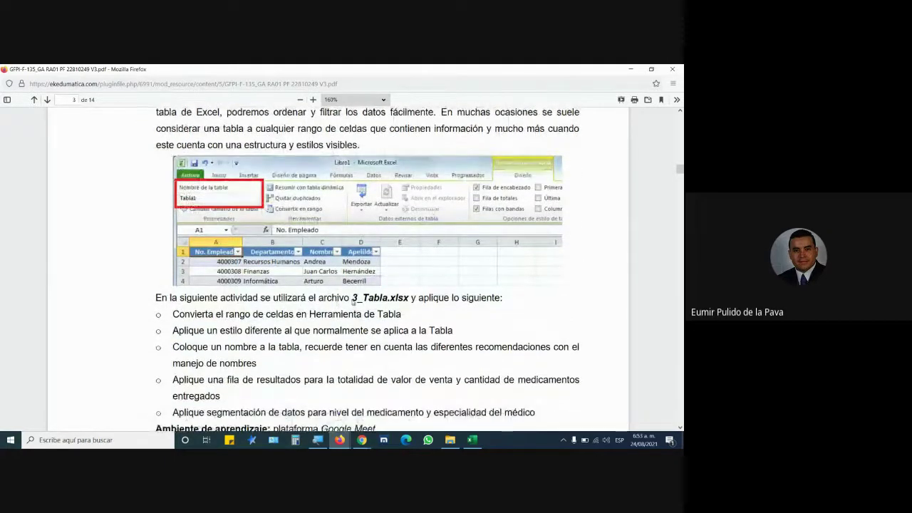
left_click_drag(353, 303, 408, 299)
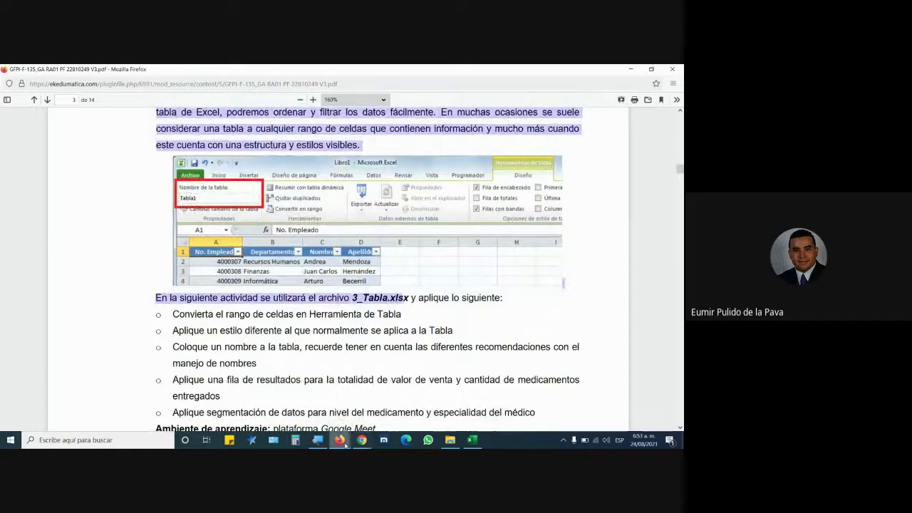
Step: Switch to the course files page in Firefox, download 3_Tabla.xlsx and open it in Excel
mouse_move(340, 440)
left_click(321, 406)
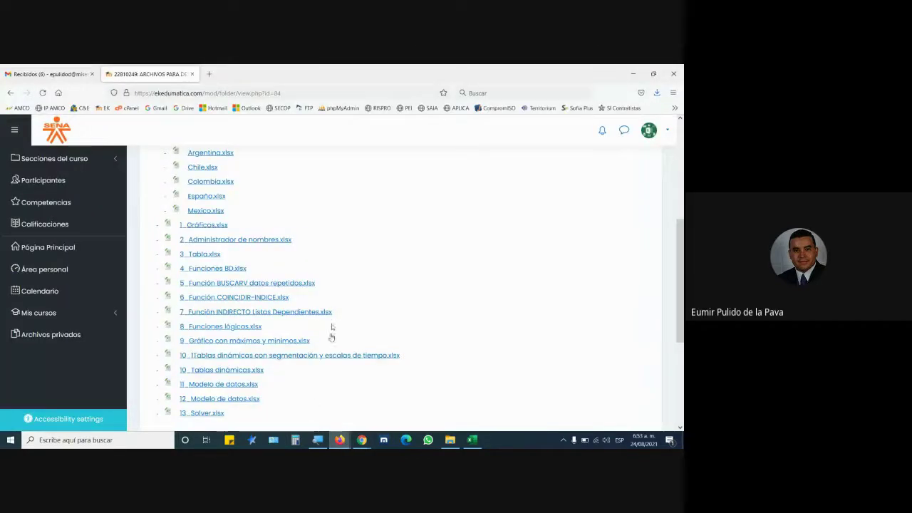
left_click(203, 257)
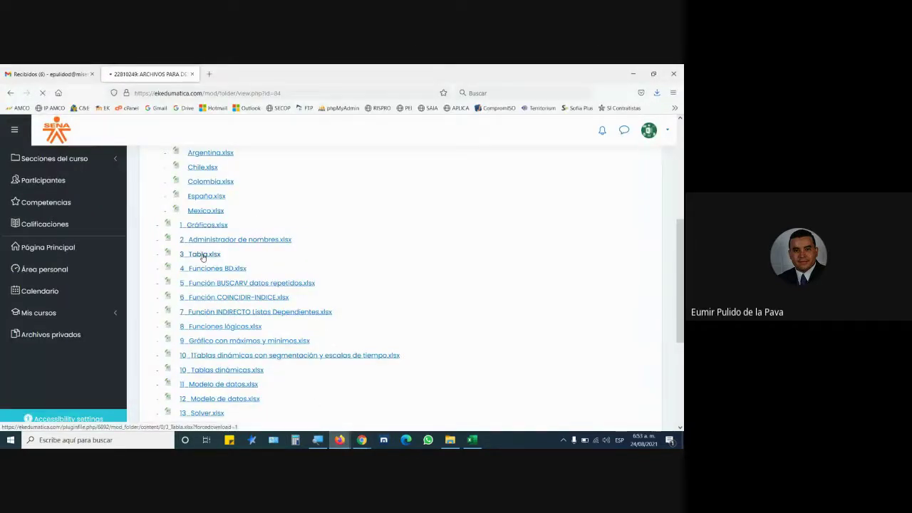
left_click(482, 299)
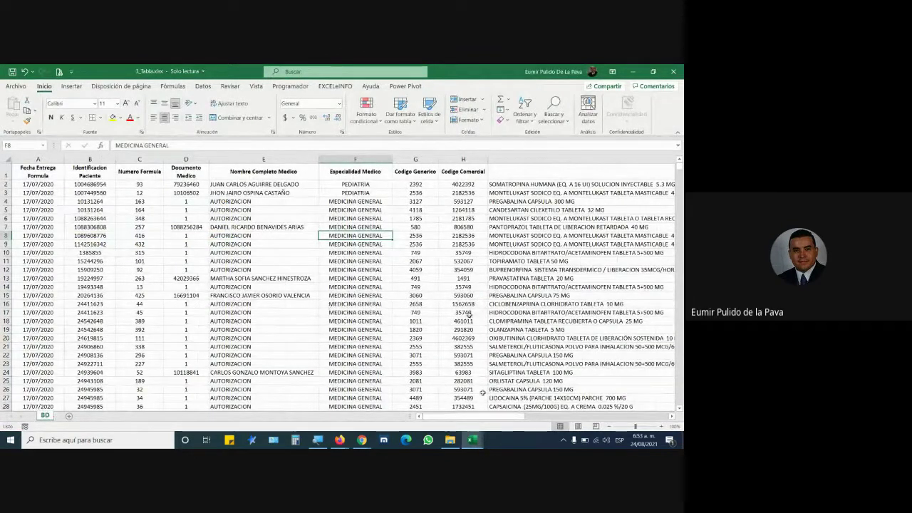
Step: Examine the data on the BD sheet, selecting blocks of cells from A1 to point out the range with its headers
left_click_drag(513, 419, 434, 423)
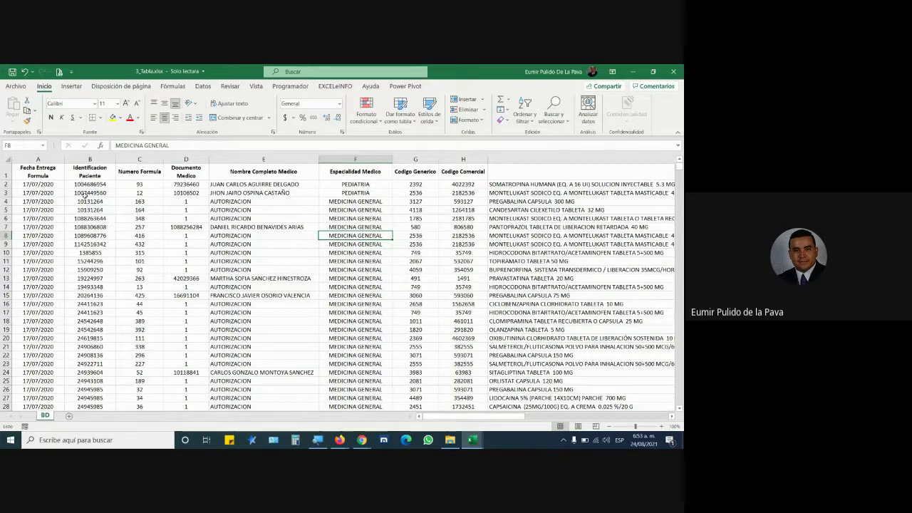
left_click_drag(34, 174, 456, 332)
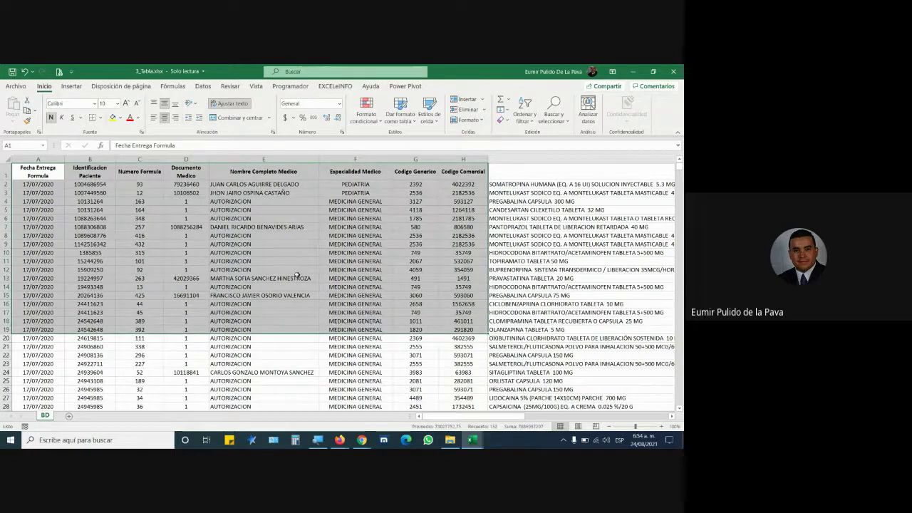
left_click(296, 278)
left_click_drag(44, 171, 641, 382)
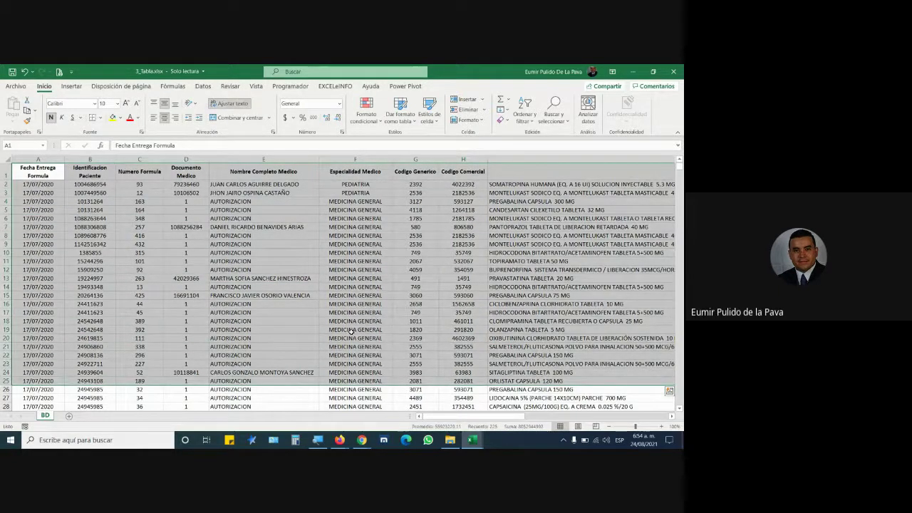
left_click(274, 285)
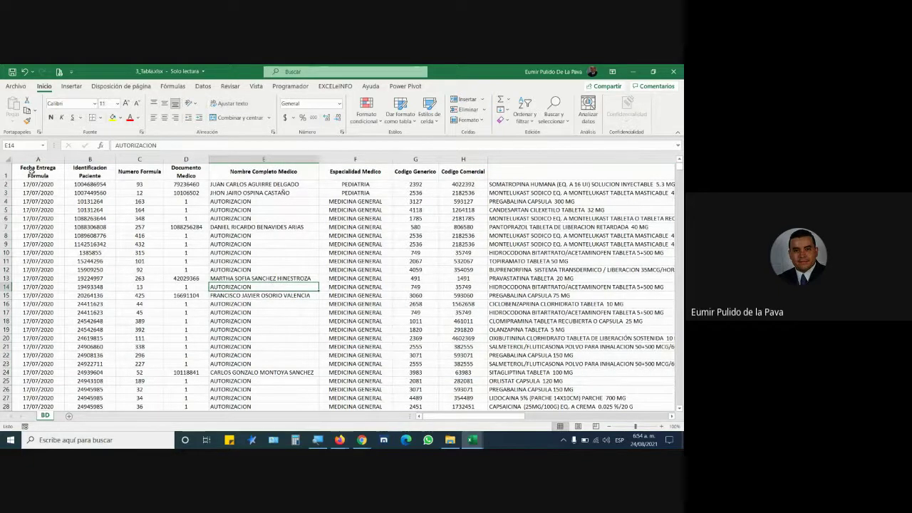
mouse_move(44, 175)
left_mouse_down()
mouse_move(435, 232)
mouse_move(640, 339)
left_mouse_up()
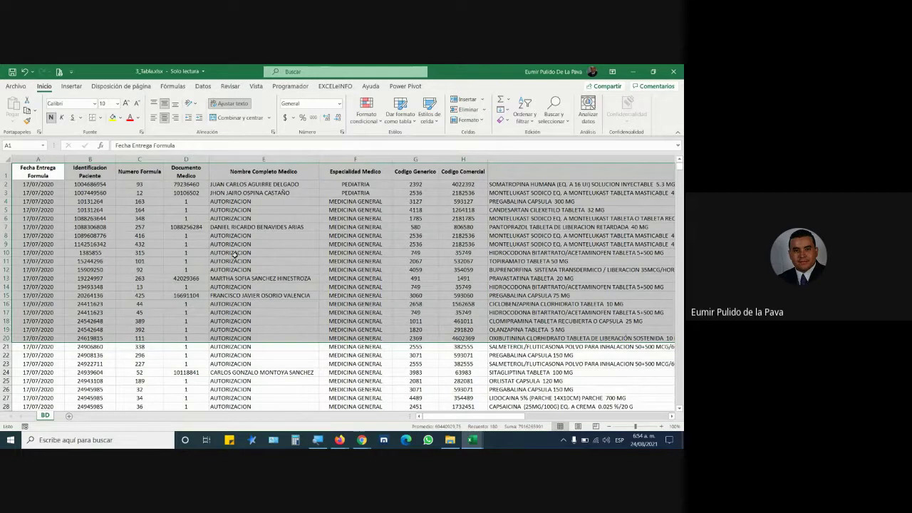
Step: Point out the structure of the BD data by selecting columns A to E and rows 2 and 10 individually
left_click(218, 238)
left_click(225, 211)
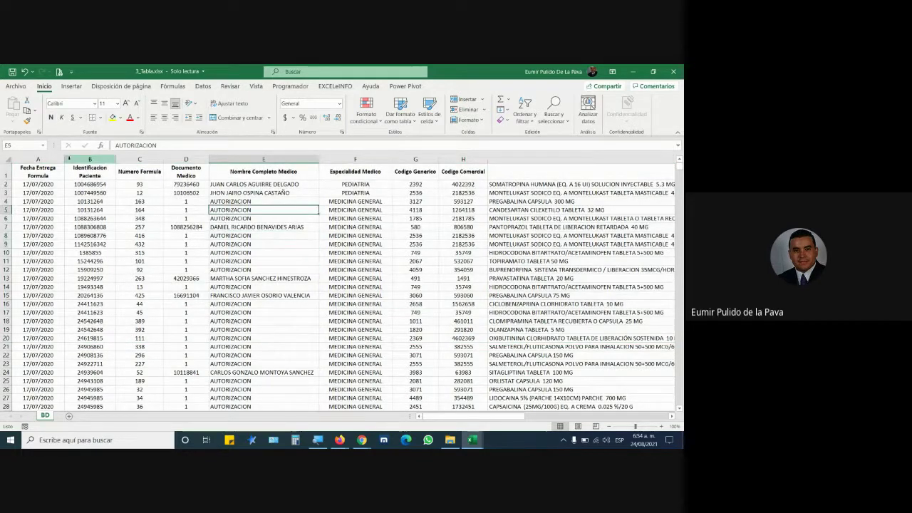
left_click(38, 159)
left_click(90, 159)
left_click(139, 159)
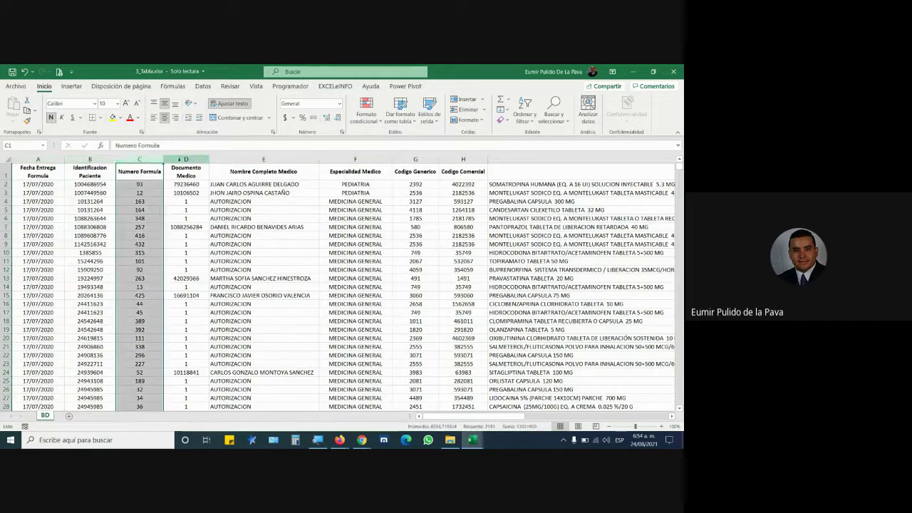
left_click(186, 159)
left_click(251, 159)
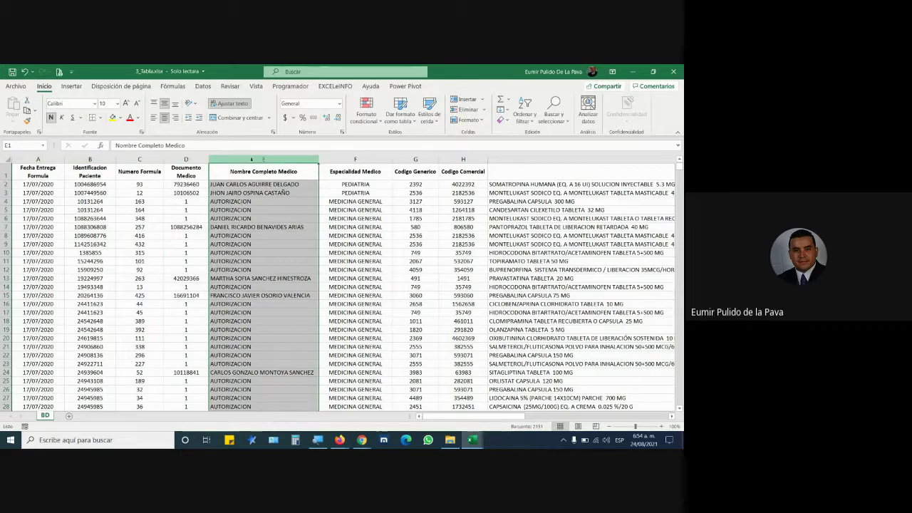
left_click(6, 184)
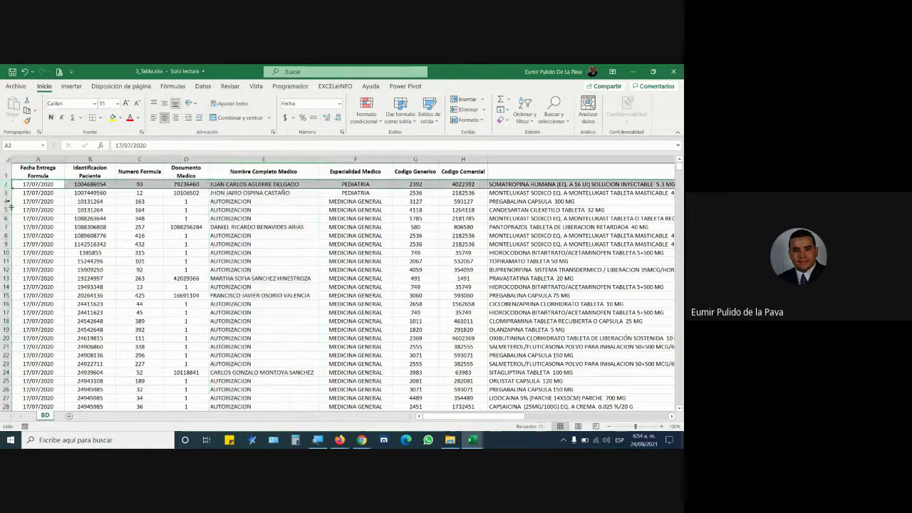
left_click(7, 252)
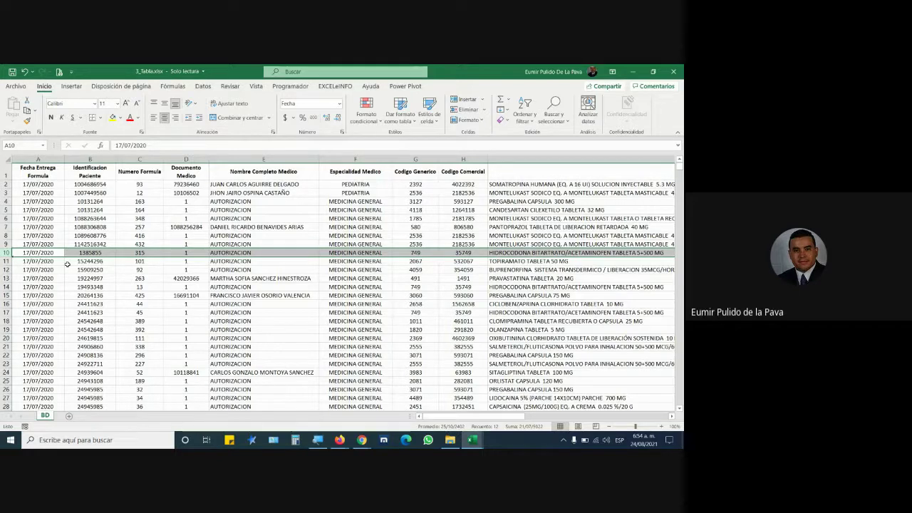
Step: Review the header row and records together by selecting the data block from A1 into column I and single cells in column E
left_click_drag(38, 174, 627, 349)
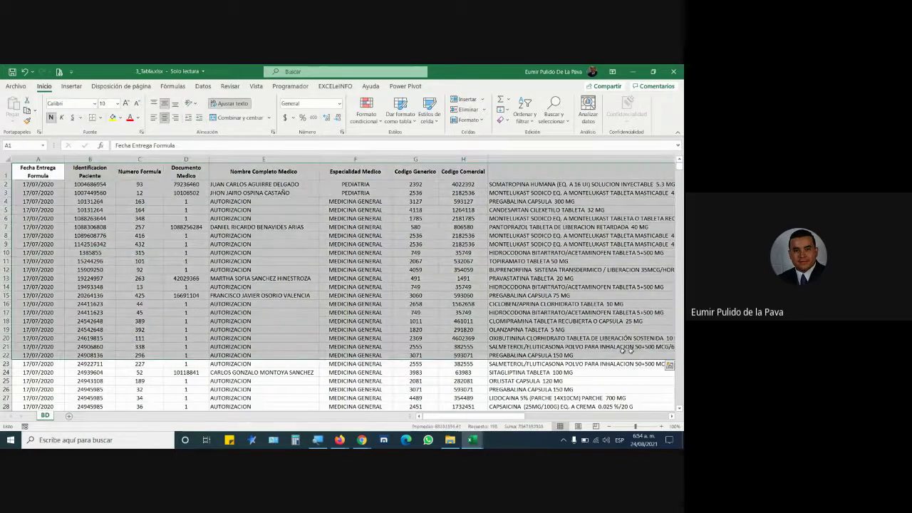
left_click(271, 169)
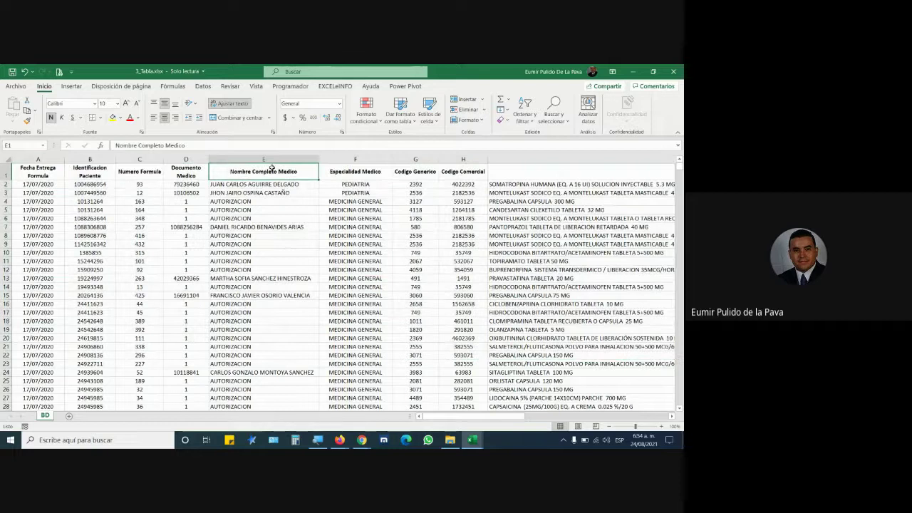
left_click(291, 254)
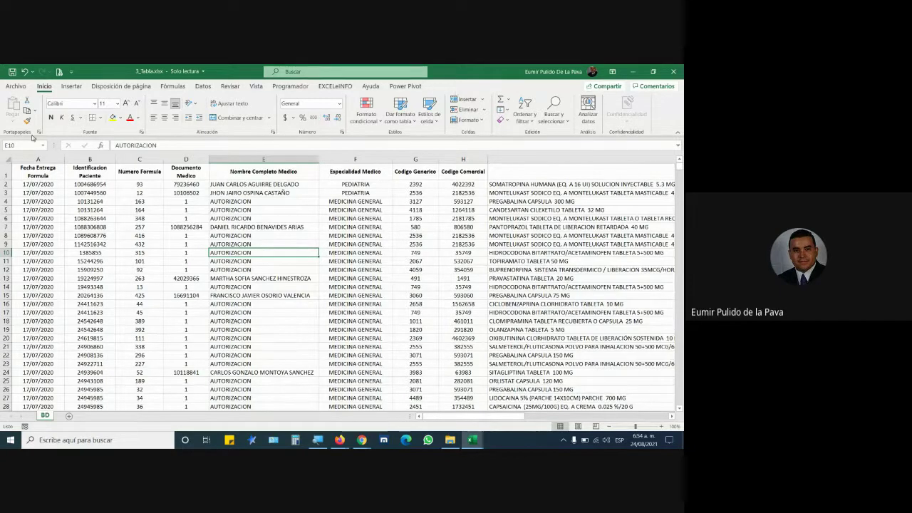
left_click_drag(24, 171, 533, 372)
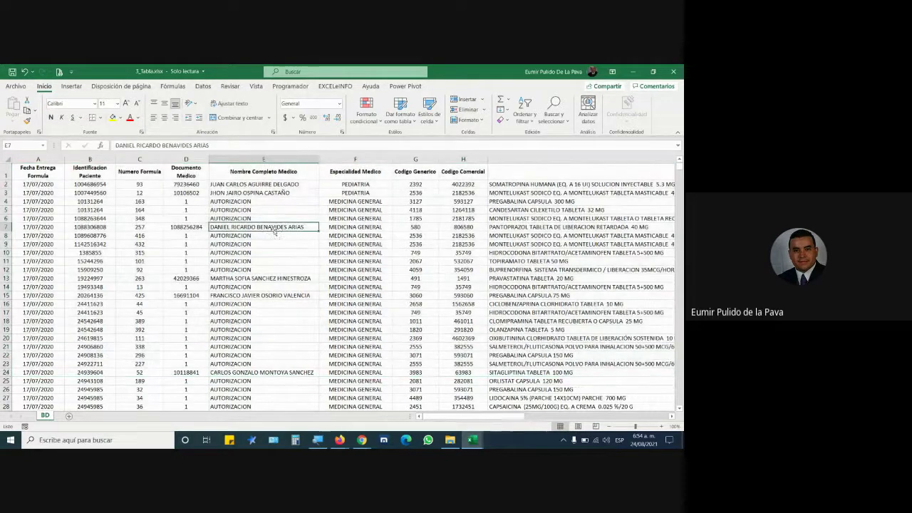
left_click(274, 228)
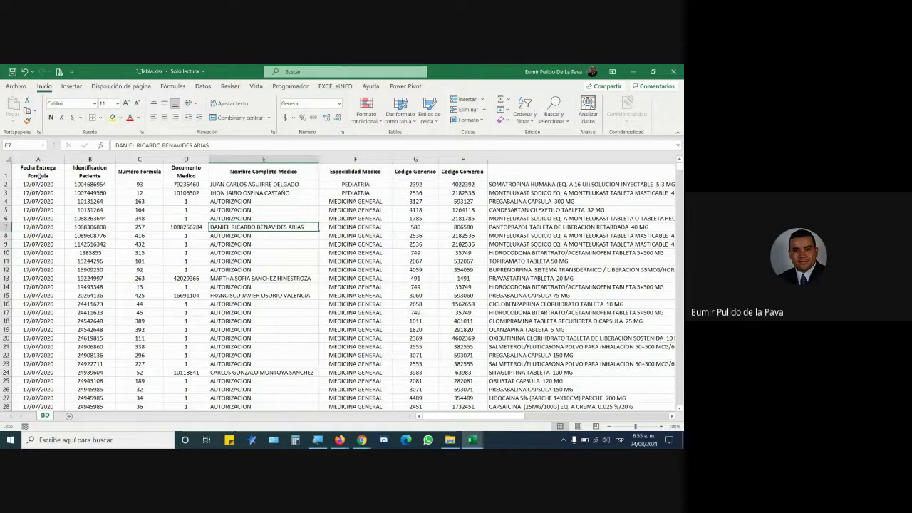
Step: Merge and center header cells A1:B1, accepting the loss of the second heading, and undo the merge
left_click_drag(40, 173, 88, 169)
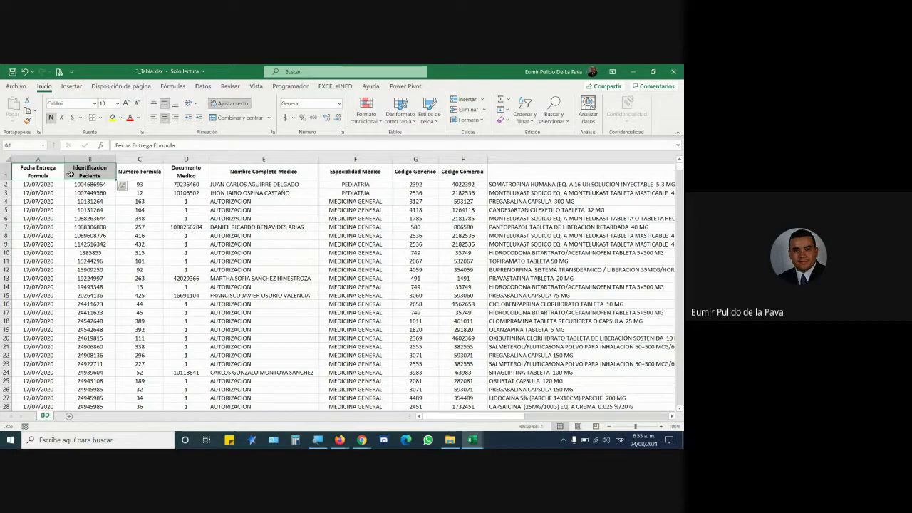
left_click(238, 117)
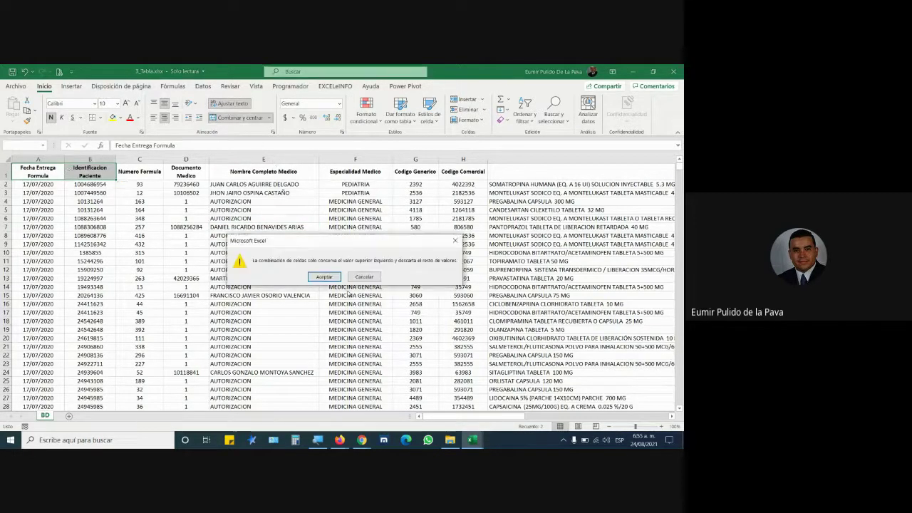
left_click(322, 274)
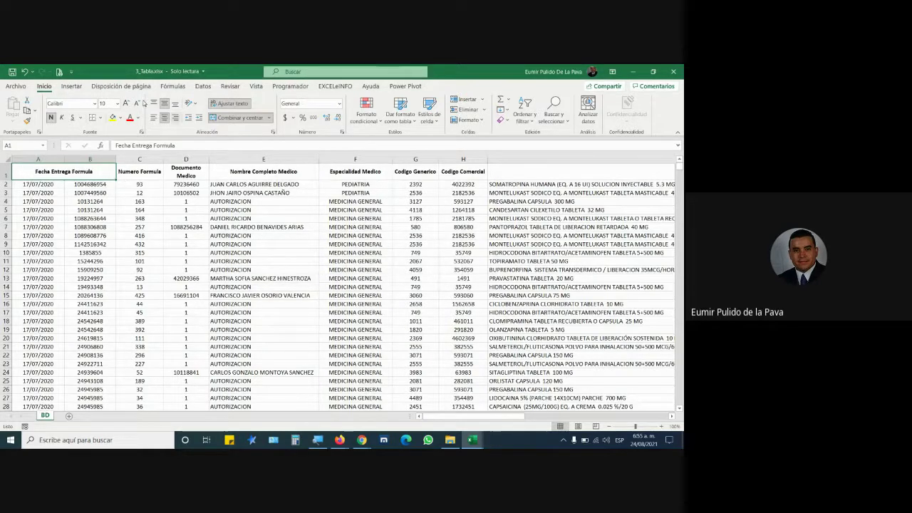
key("ctrl+z")
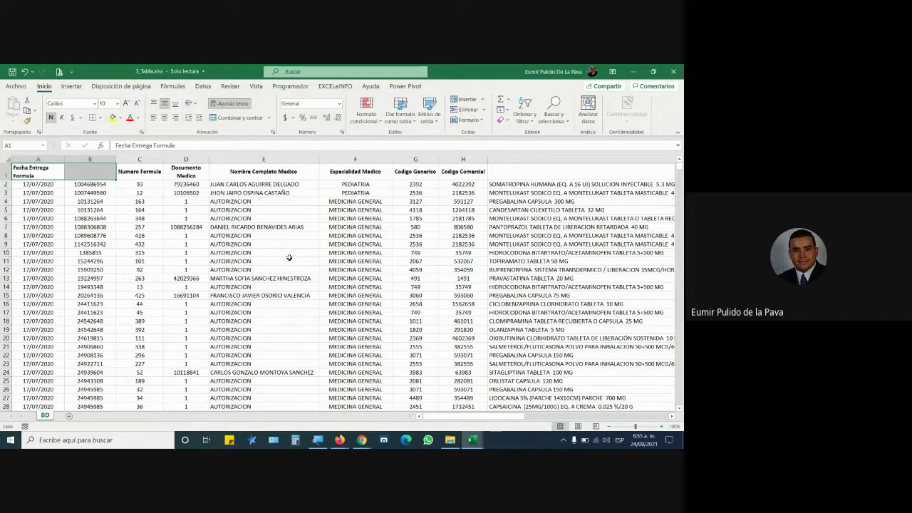
key("ctrl+z")
key("ctrl+z")
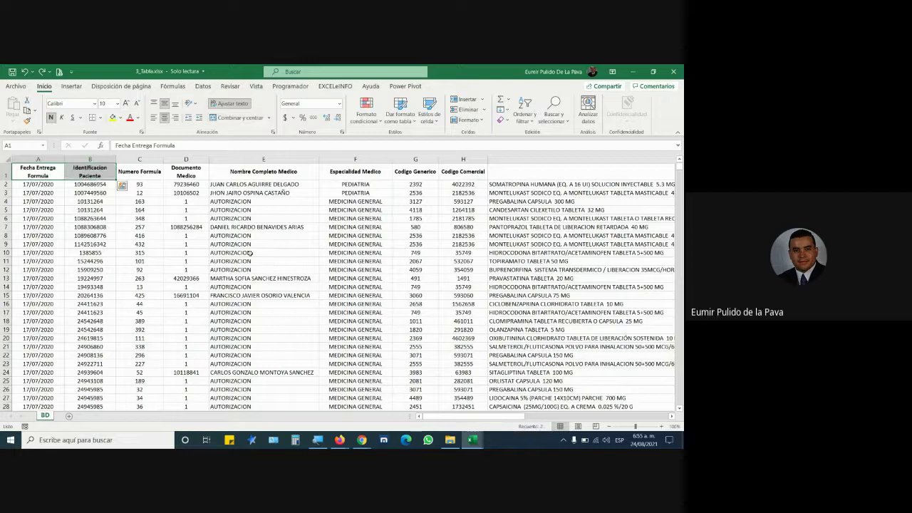
Step: Try to merge and center cells D4:D7 in the Documento Medico column and cancel the operation
left_click(275, 253)
left_click_drag(183, 201, 187, 226)
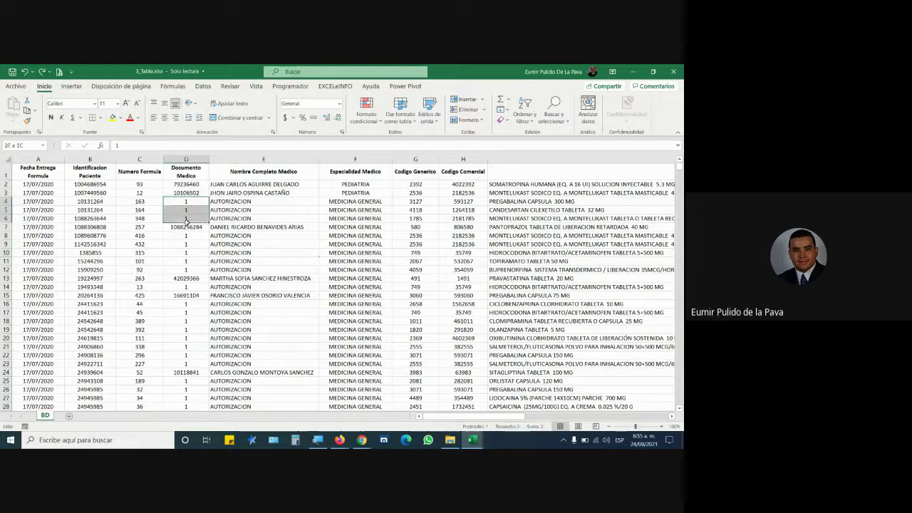
left_click(223, 117)
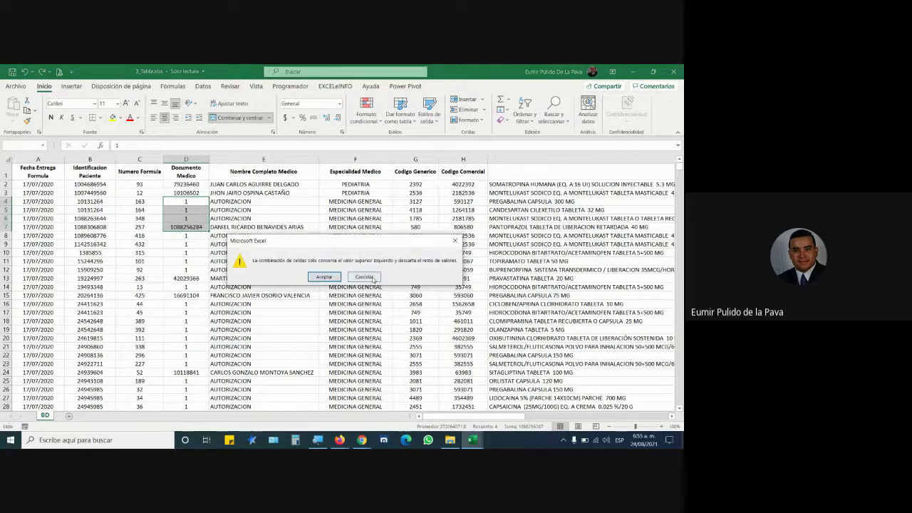
left_click(365, 279)
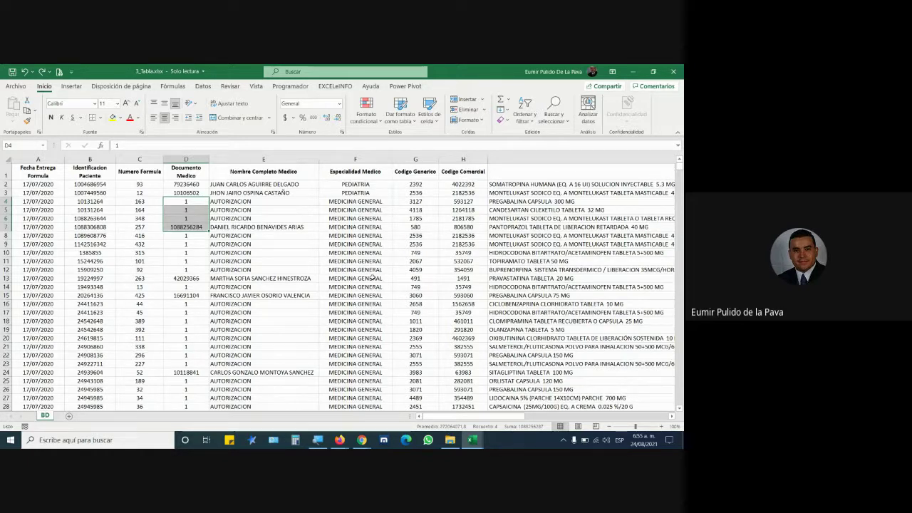
Step: Select cell E10 inside the BD data and open the Crear tabla dialog, placing it over column E
left_click(48, 174)
left_click(161, 228)
left_click(346, 261)
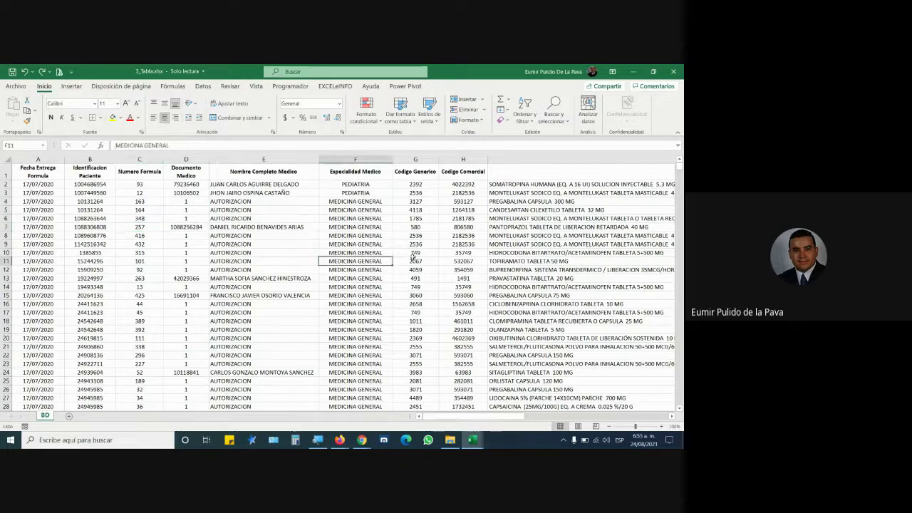
left_click(457, 243)
left_click(298, 253)
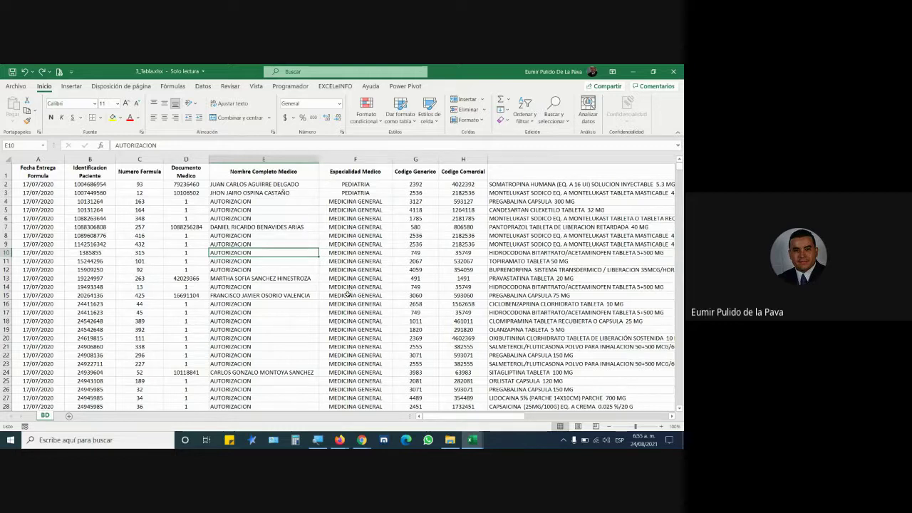
left_click(72, 86)
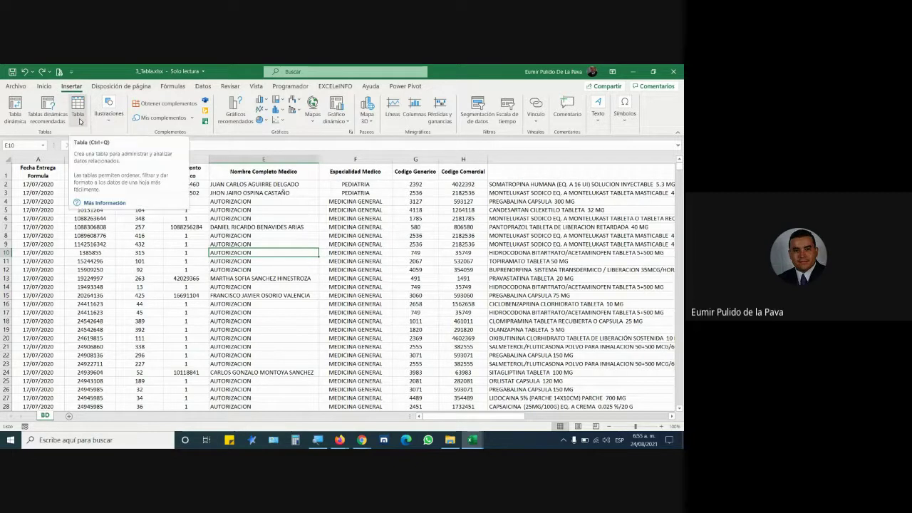
left_click(80, 121)
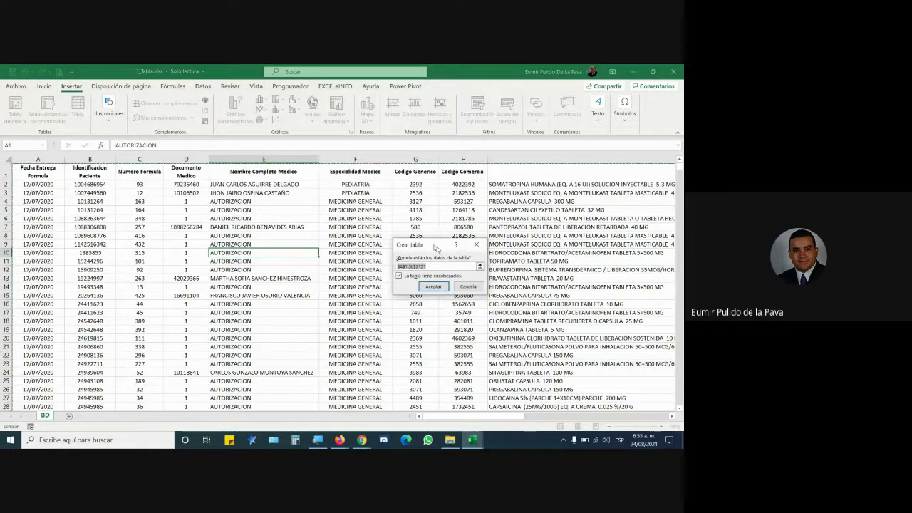
left_click_drag(427, 257, 234, 215)
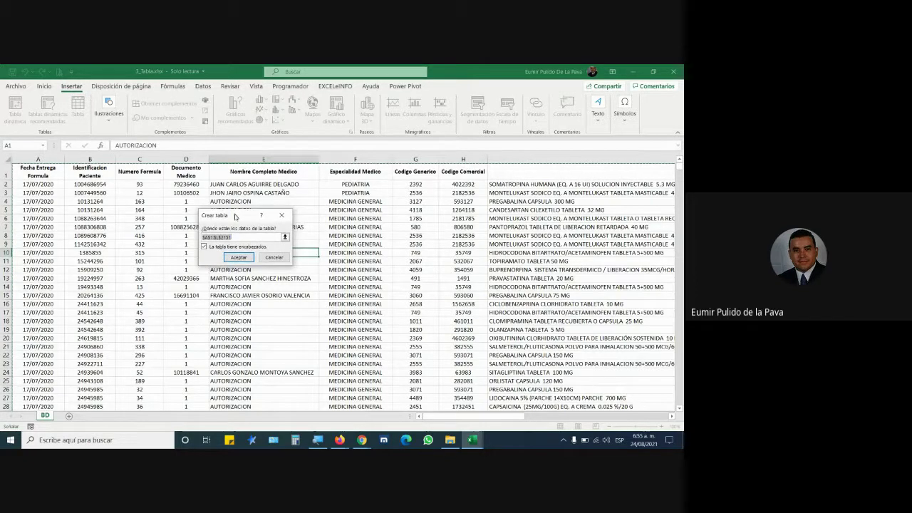
Step: Check the range $A$1:$L$2151 against the sheet and create the table with "La tabla tiene encabezados" turned off
left_click(310, 442)
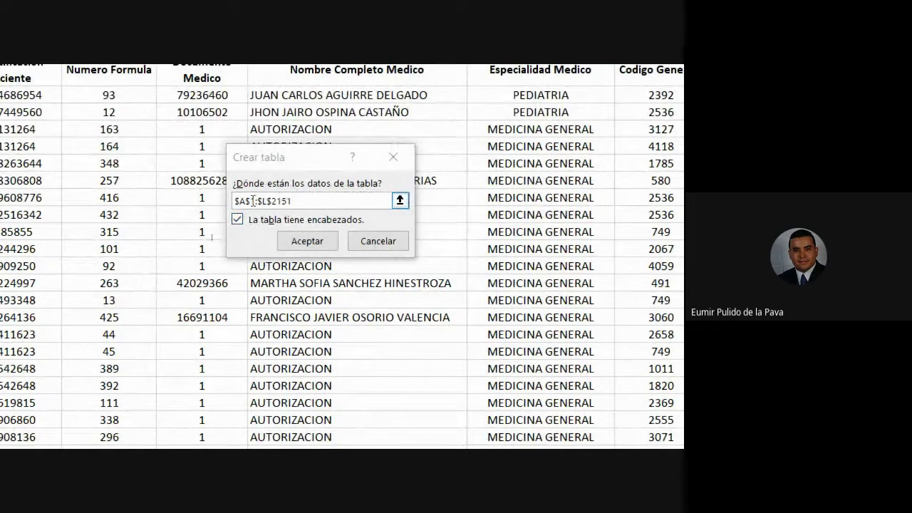
left_click(308, 202)
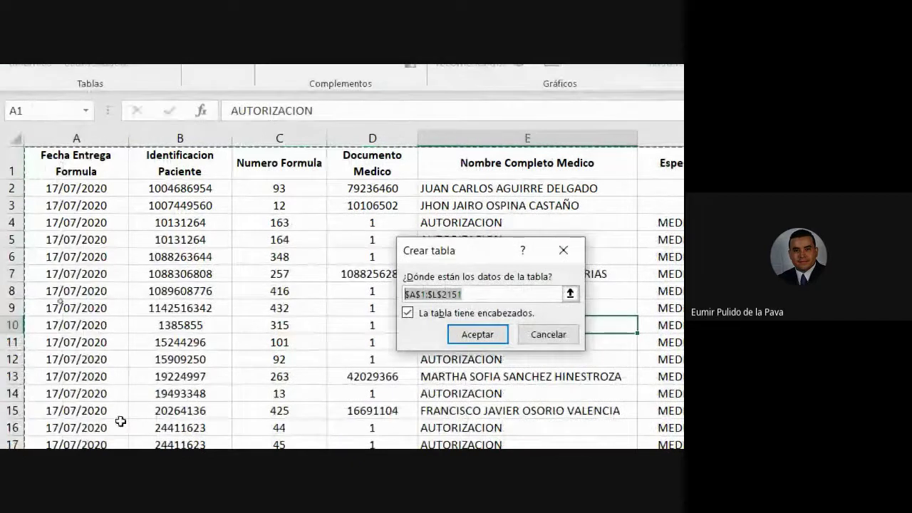
scroll(94, 344, "down", 7)
scroll(94, 344, "down", 20)
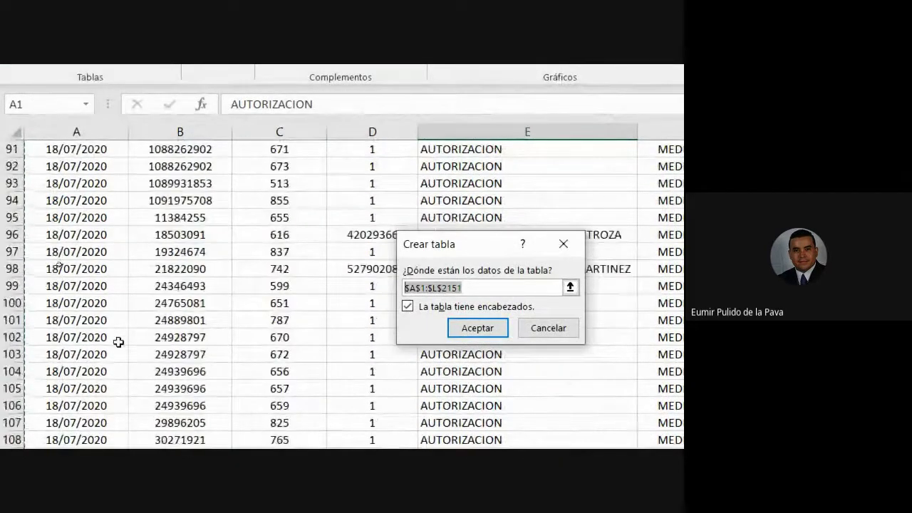
scroll(117, 347, "down", 7)
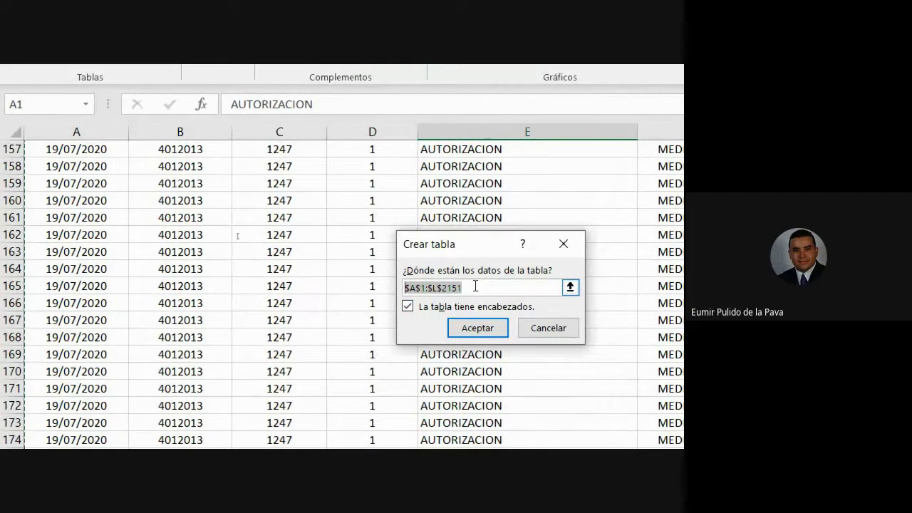
scroll(228, 332, "up", 20)
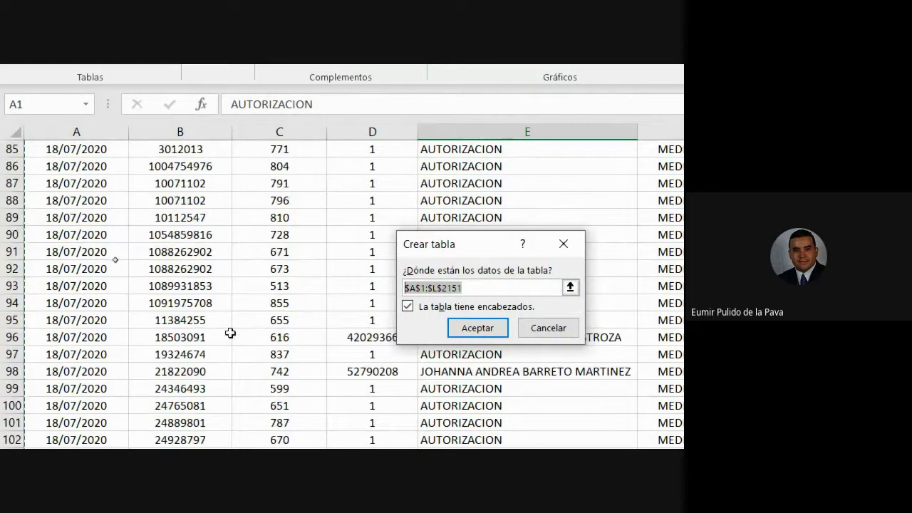
scroll(227, 311, "up", 11)
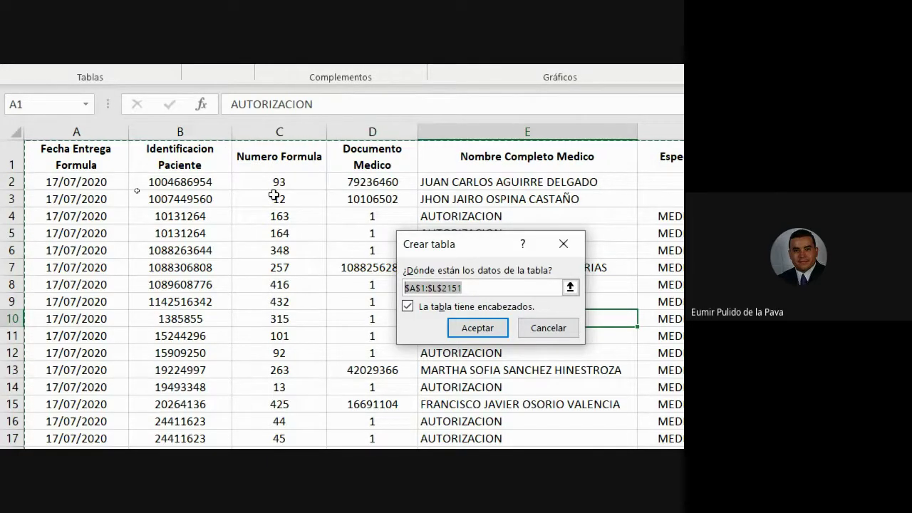
left_click(407, 307)
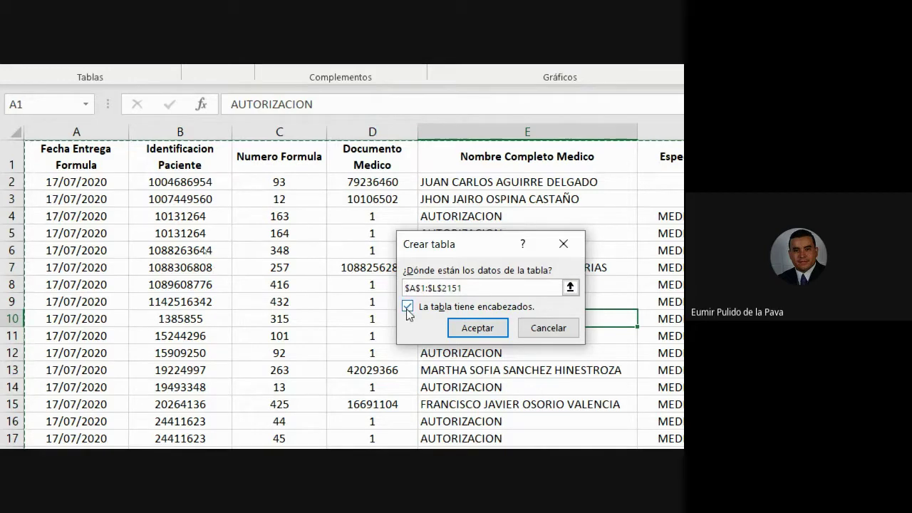
left_click(464, 330)
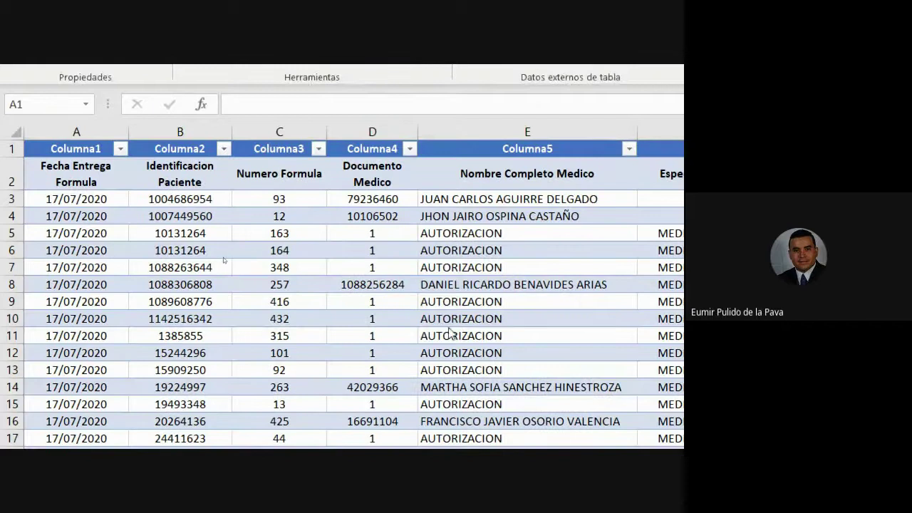
Step: Compare the table's header row 1 with the original headings in row 2, selecting both rows, cell A1 and column B
left_click(13, 148)
left_click(8, 148)
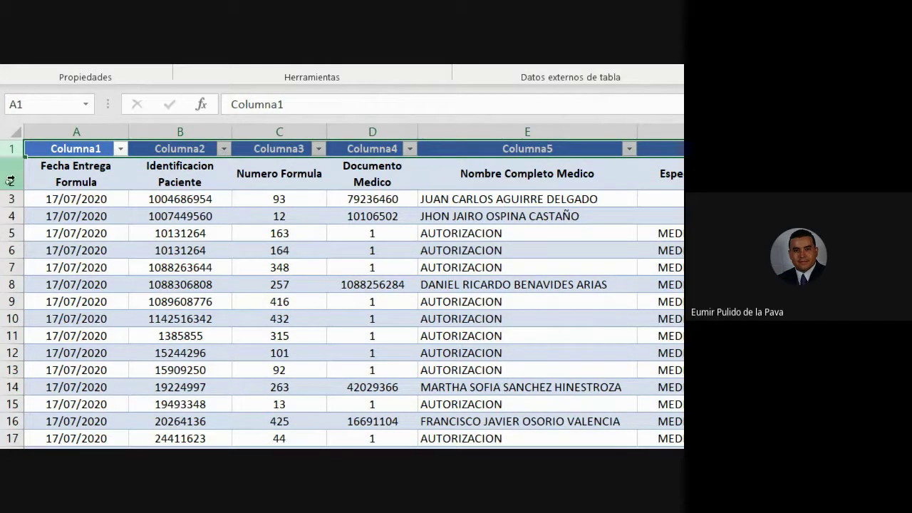
left_click(10, 180)
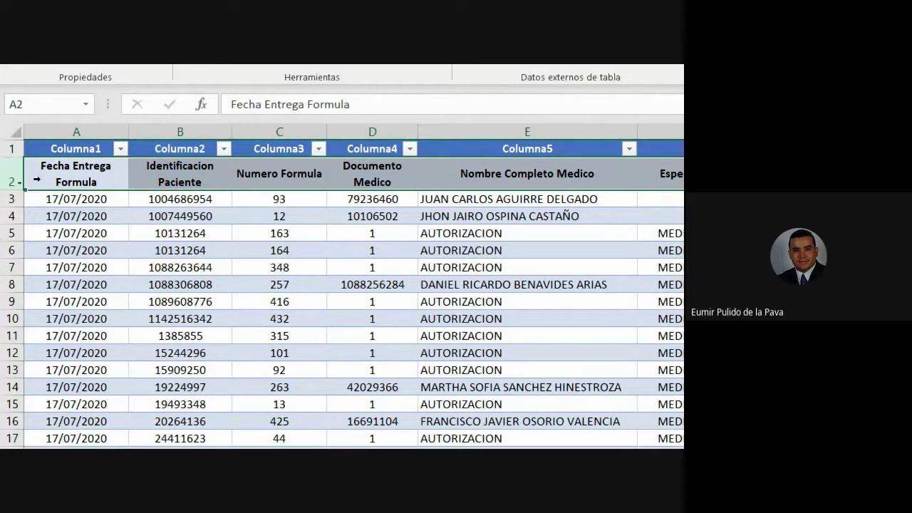
left_click(98, 149)
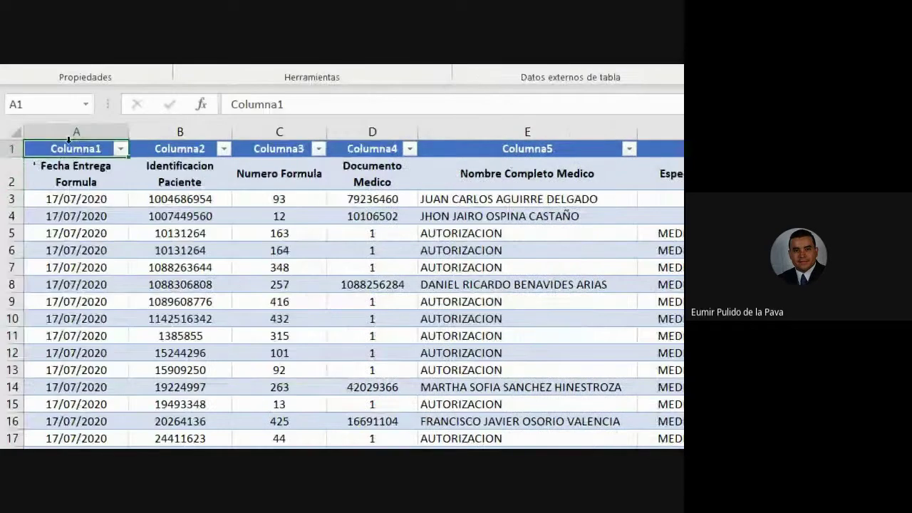
left_click(203, 134)
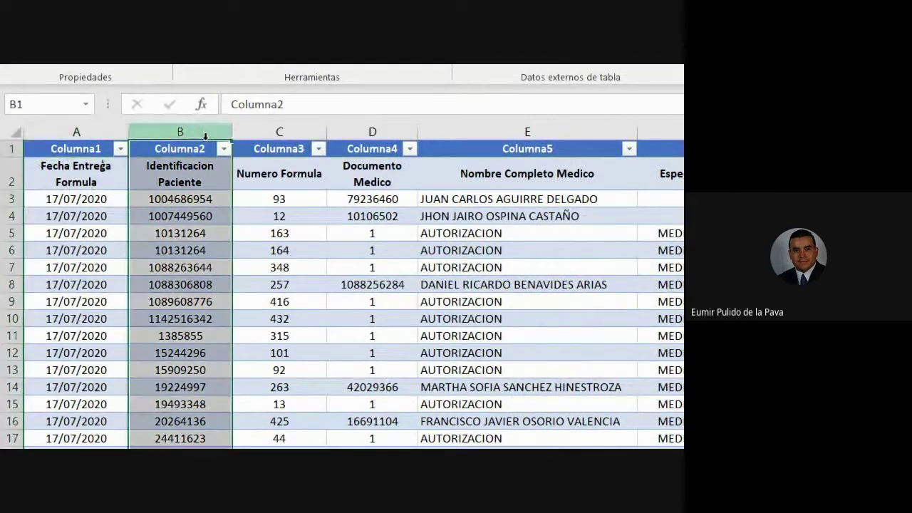
Step: Undo the table creation and examine the original headings in row 1, selecting column B and cells B1, A1, C1 and D1
left_click(526, 133)
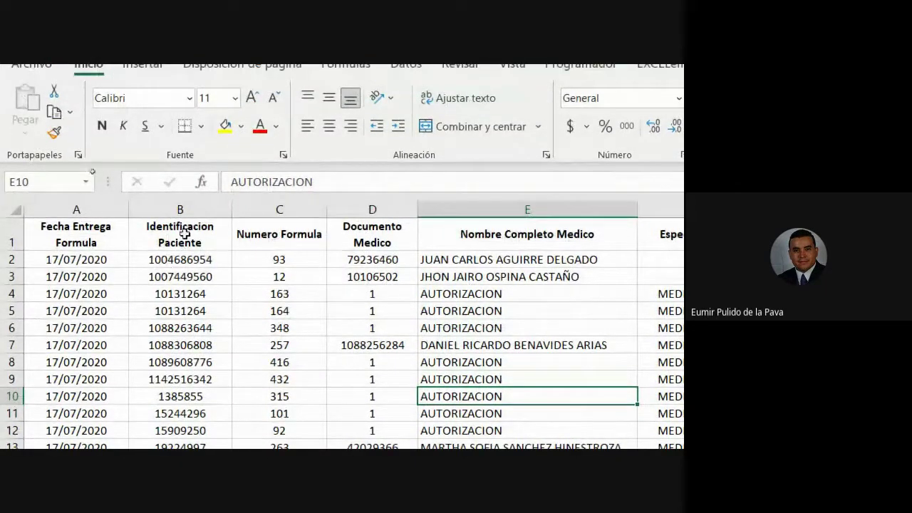
left_click(183, 209)
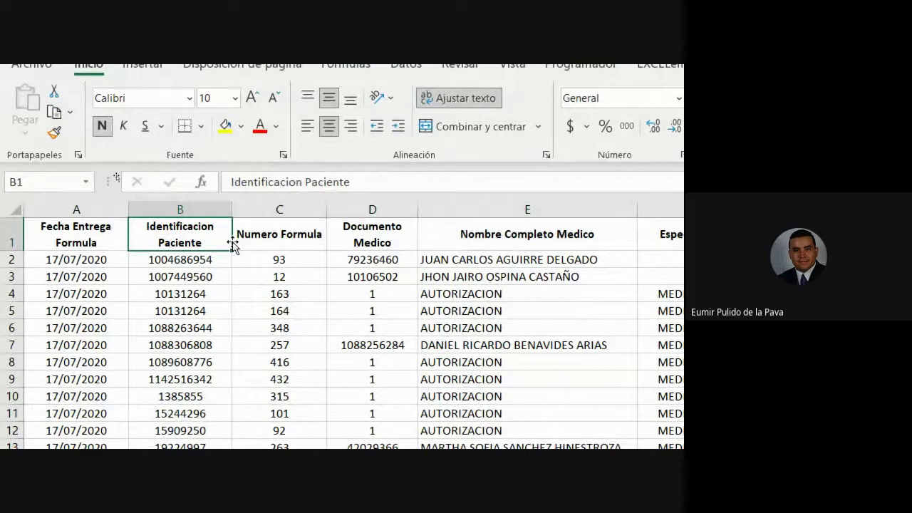
left_click(188, 206)
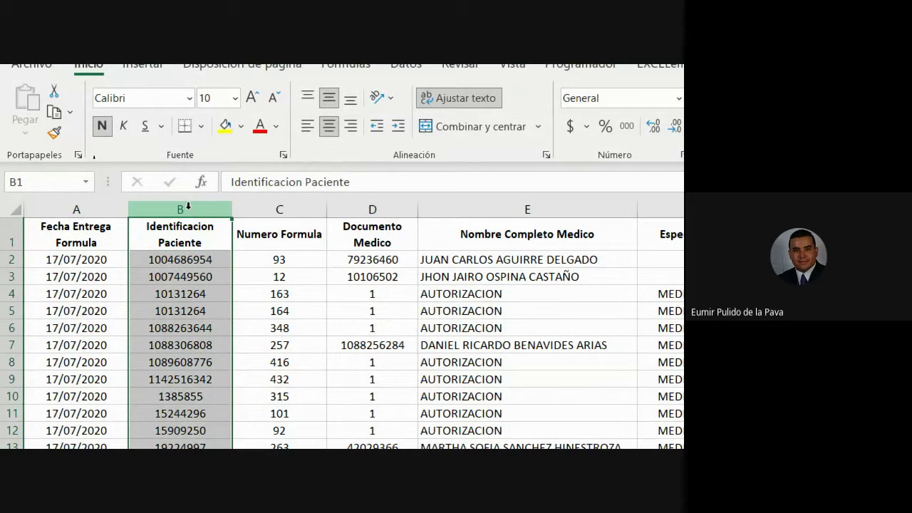
left_click(263, 246)
left_click(43, 241)
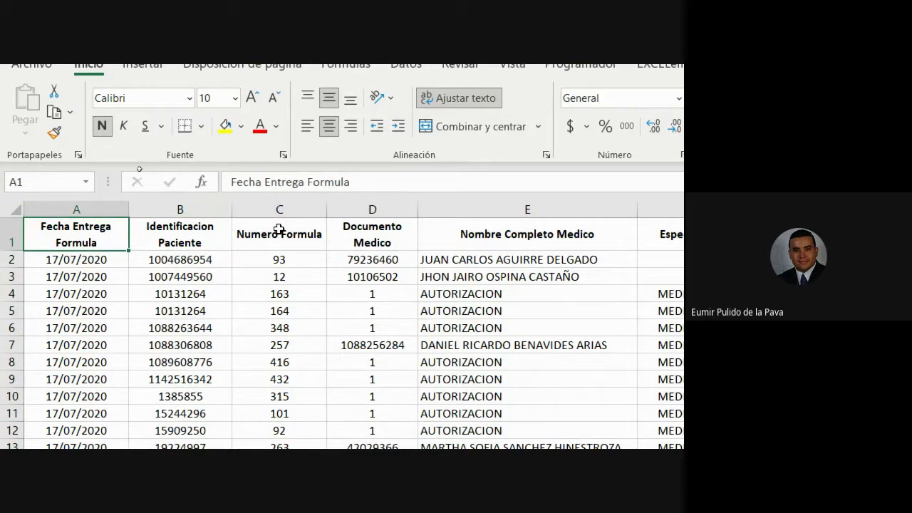
left_click(278, 229)
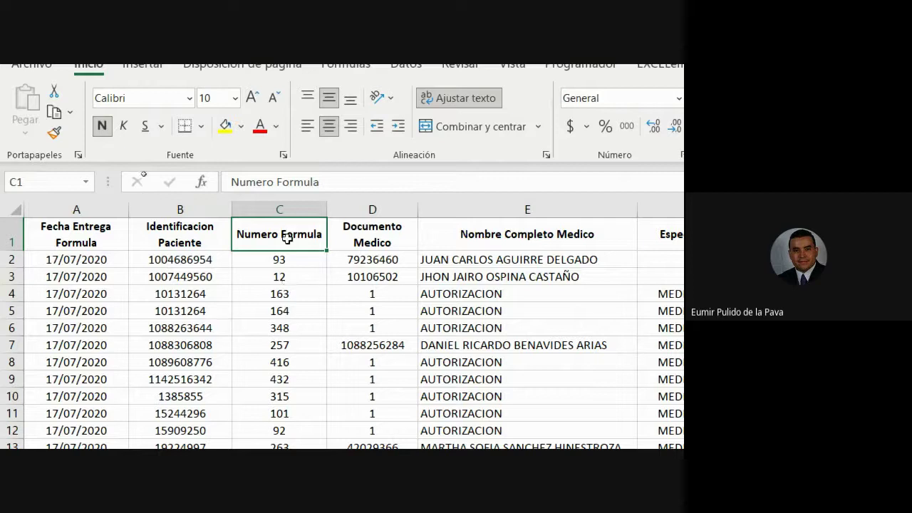
left_click(377, 231)
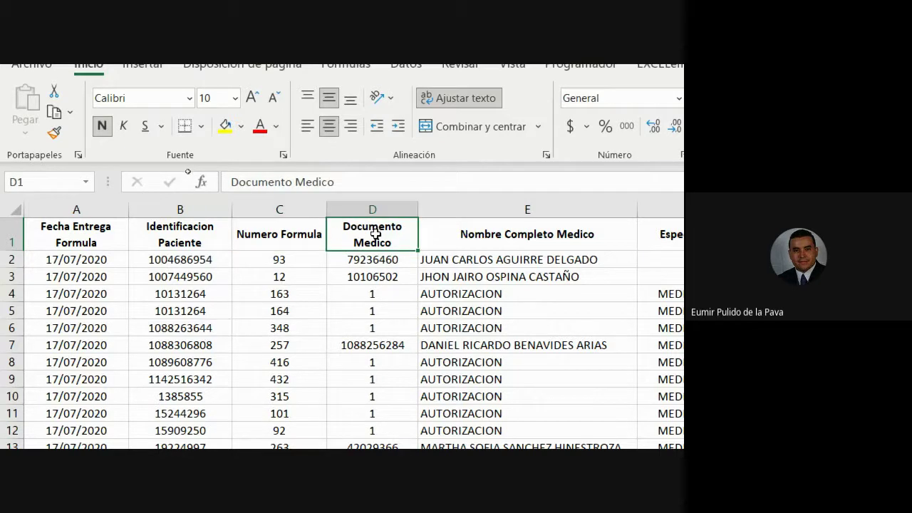
left_click(179, 209)
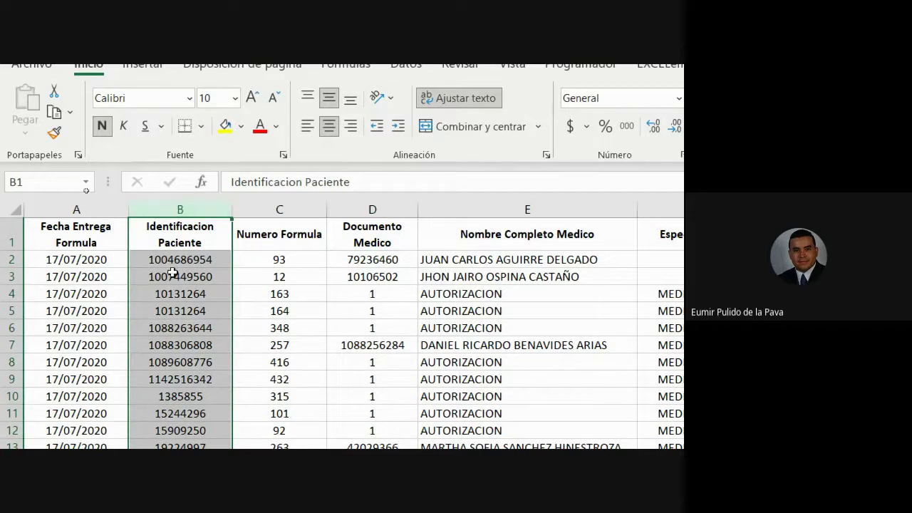
left_click_drag(177, 260, 169, 400)
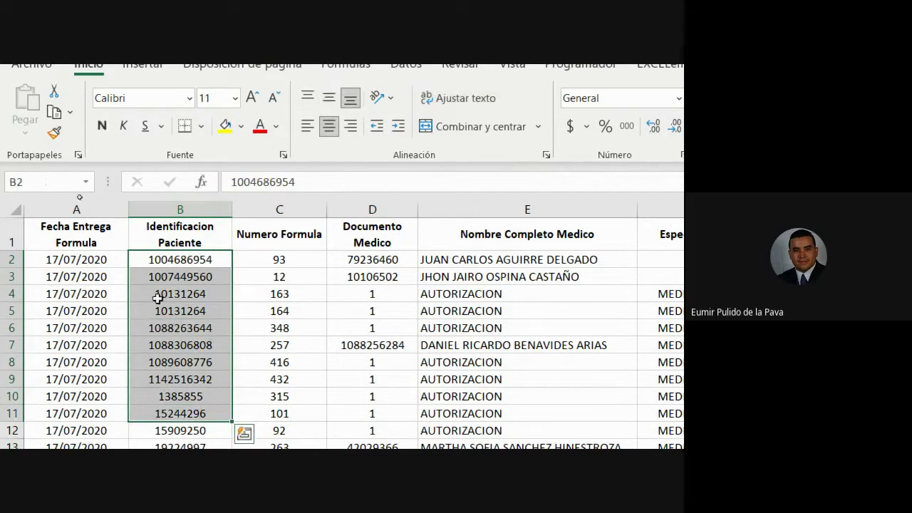
left_click(161, 238)
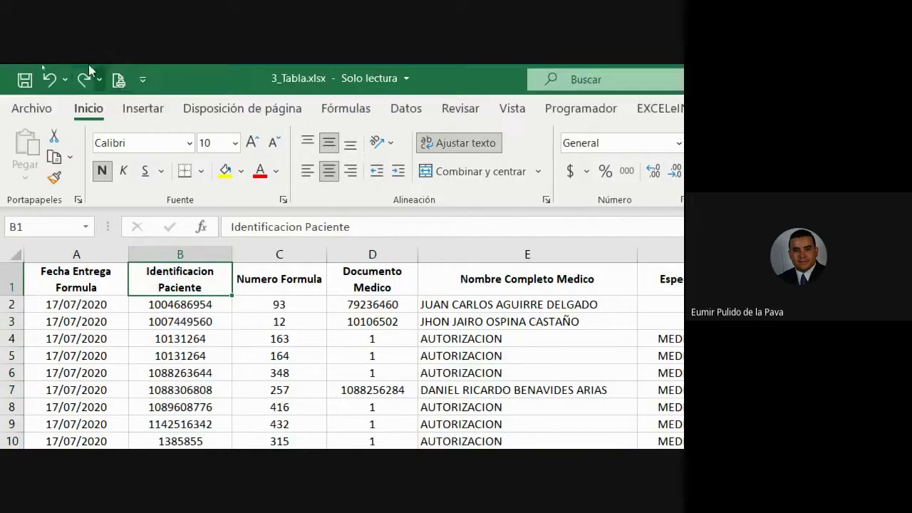
left_click(143, 109)
left_click(155, 147)
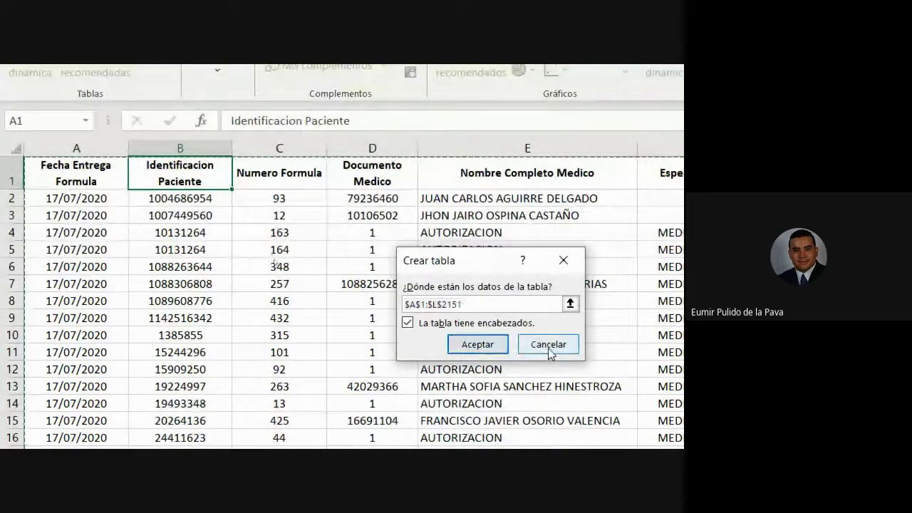
left_click(503, 345)
left_click(296, 264)
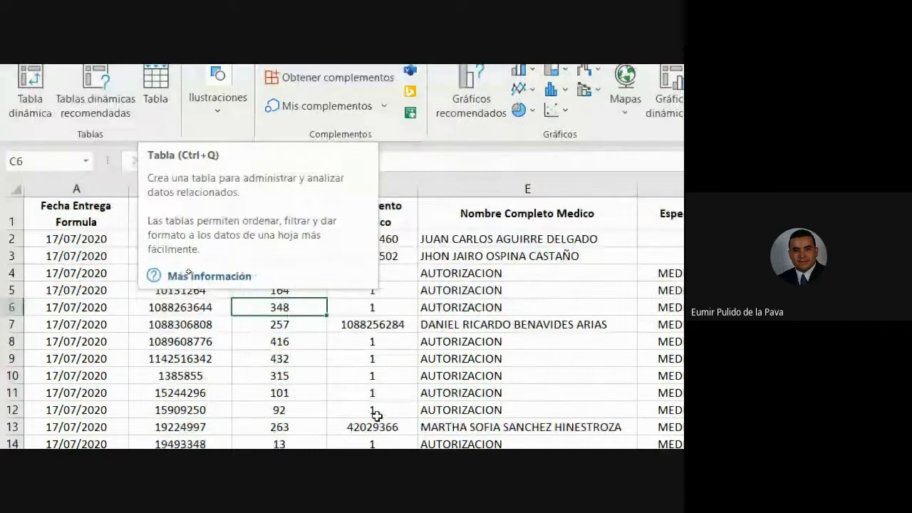
left_click(363, 391)
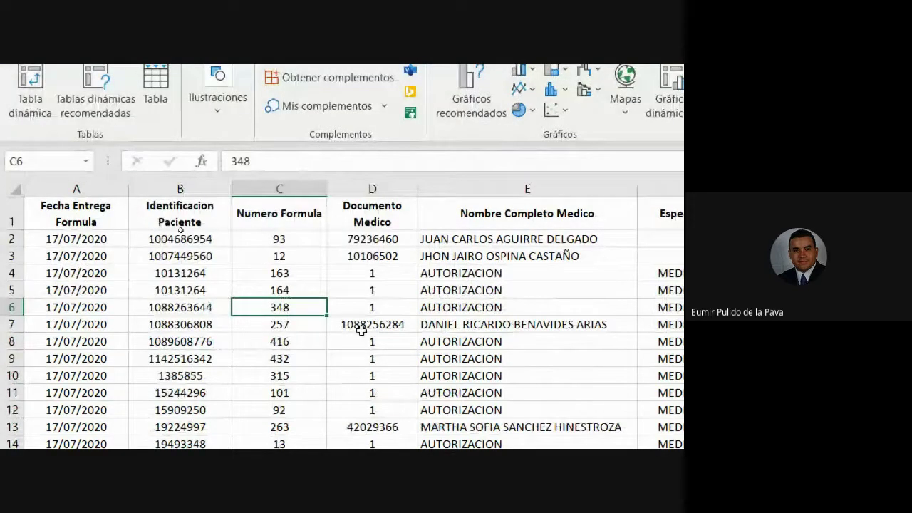
left_click(362, 338)
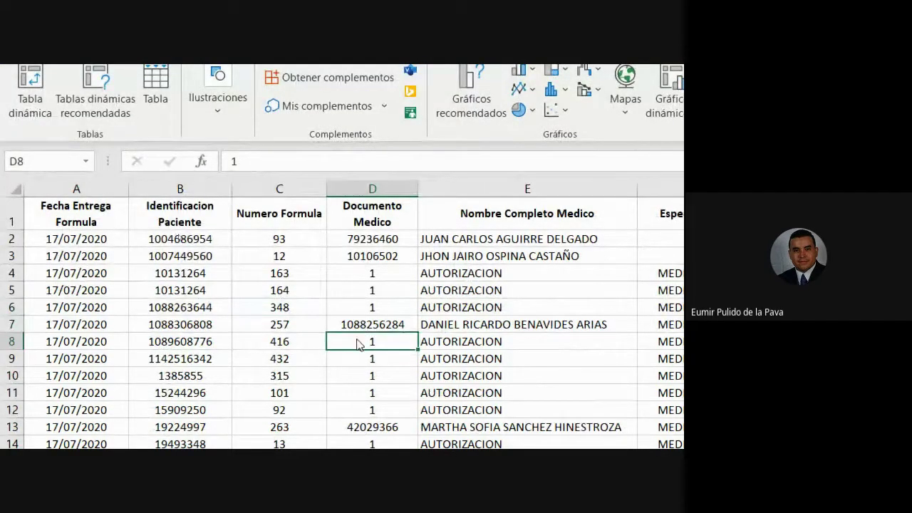
key("ctrl+q")
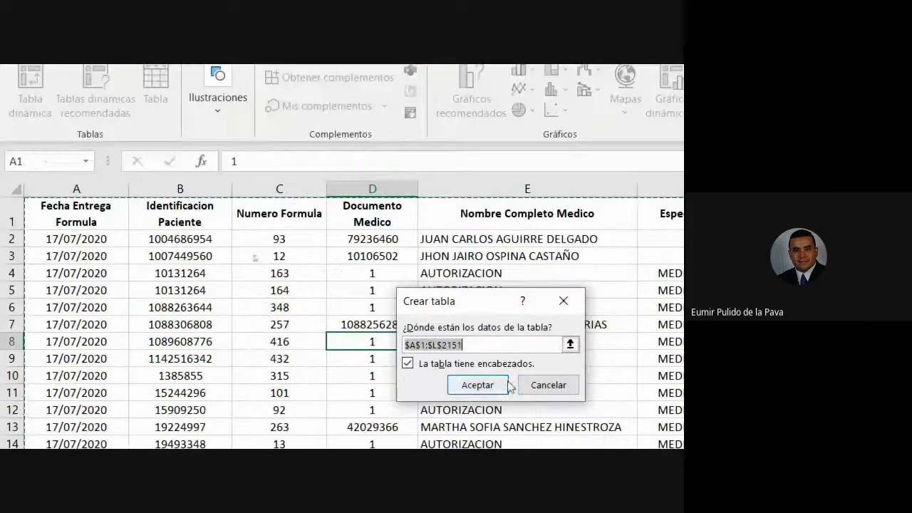
left_click(546, 385)
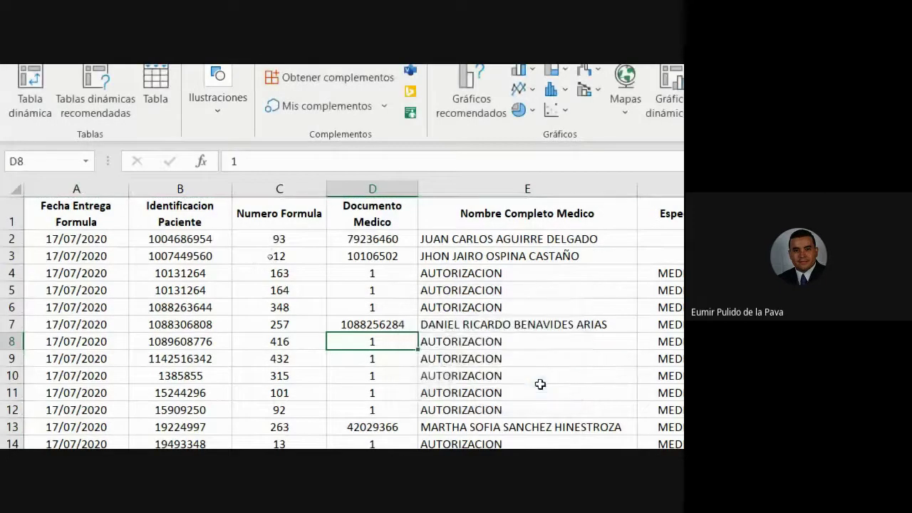
Step: Convert the data range A1:L2151 into a table with headers
left_click(372, 277)
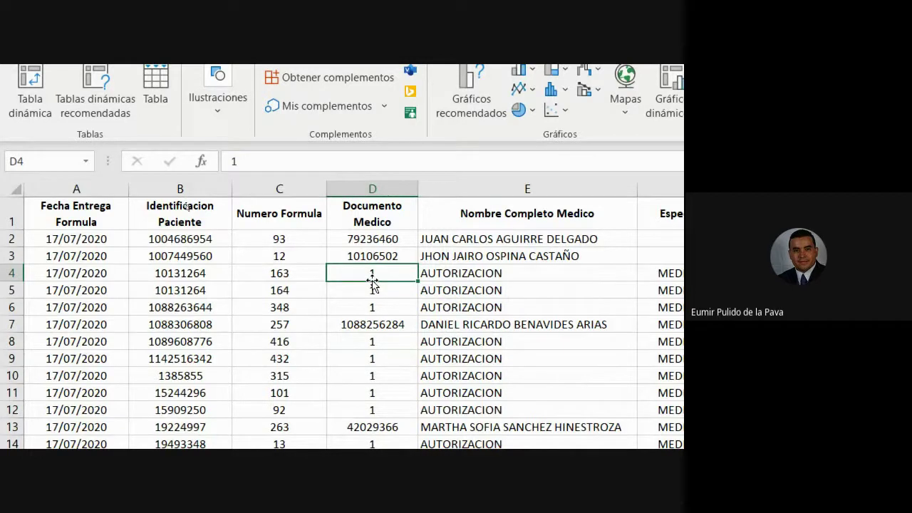
key("ctrl+t")
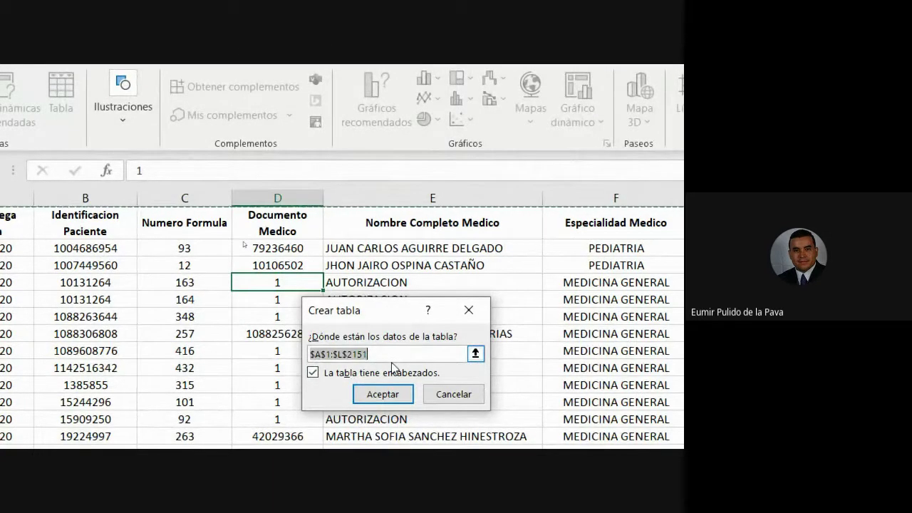
left_click(375, 402)
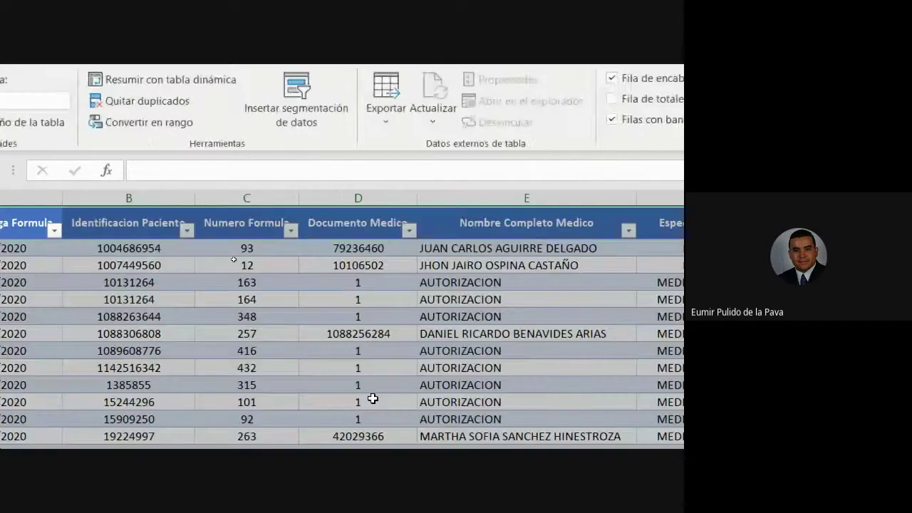
Step: Examine the new table's header row, filter buttons and banded rows across columns A to D
key("ctrl+Home")
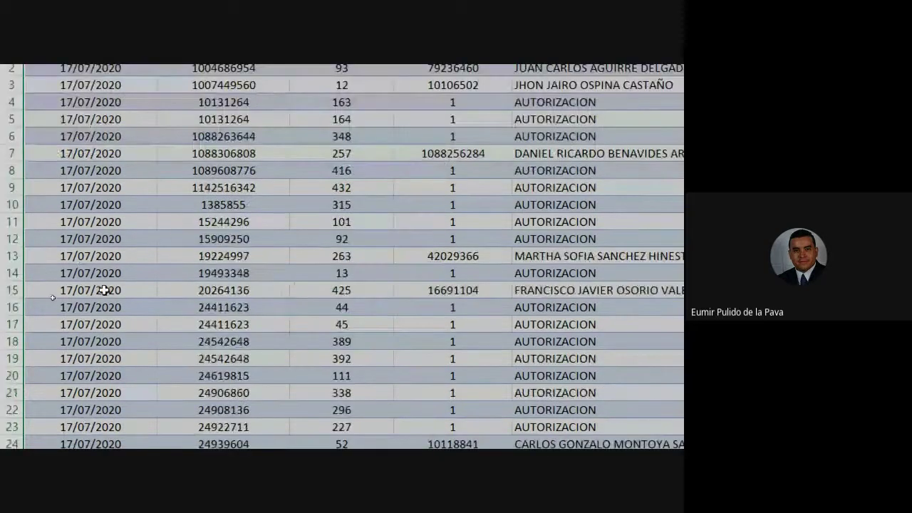
left_click(218, 324)
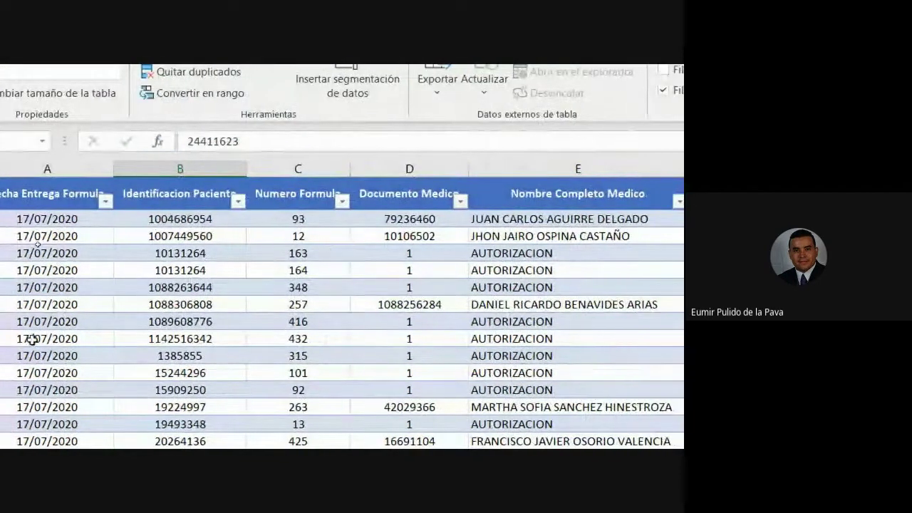
left_click(189, 287)
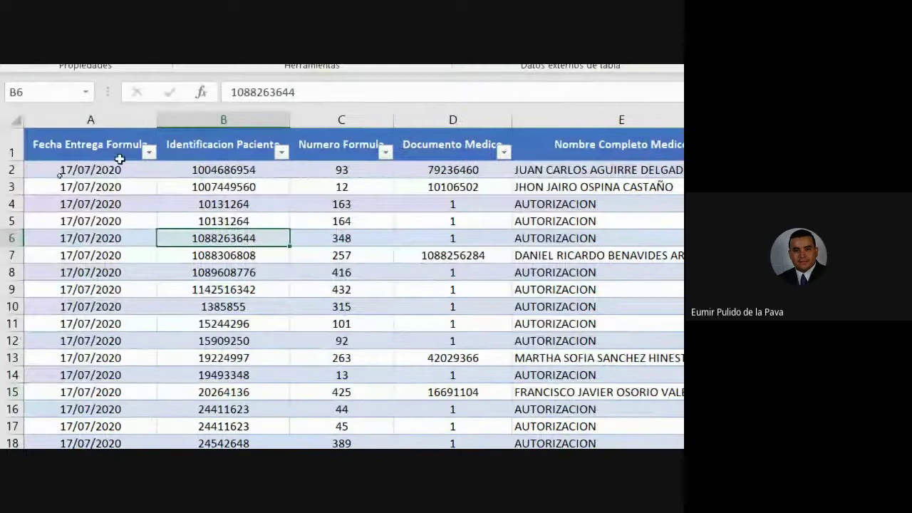
left_click(128, 119)
left_click(180, 118)
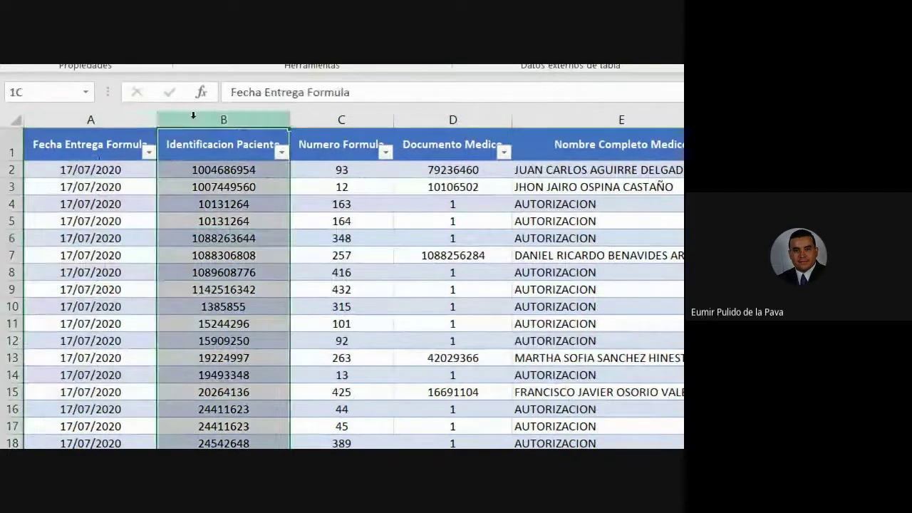
left_click(341, 119)
left_click(431, 122)
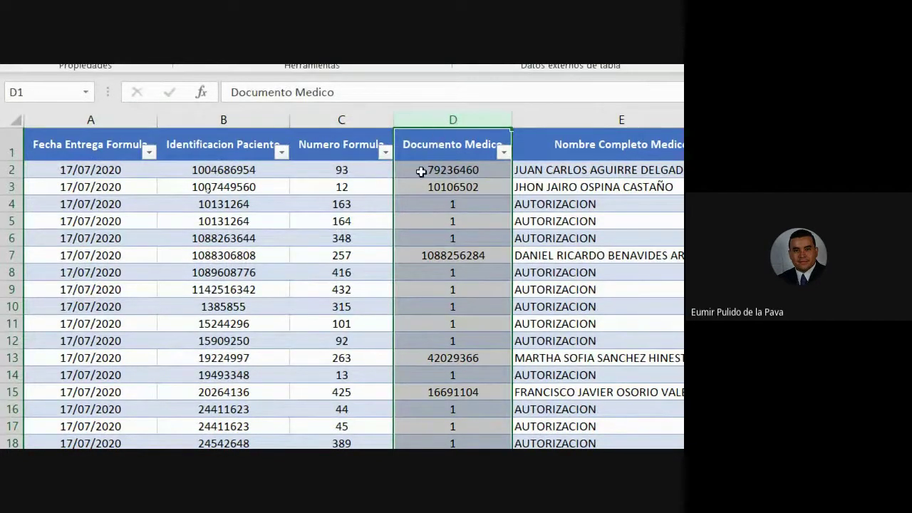
left_click(419, 205)
left_click(218, 241)
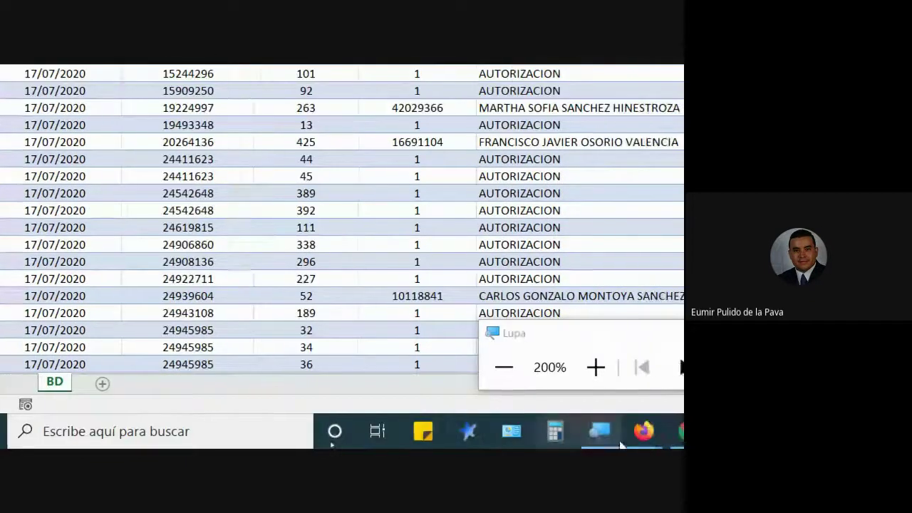
Step: Reset the screen magnifier to 100% and look through the table's records down to the last rows and back to the first
left_click(504, 367)
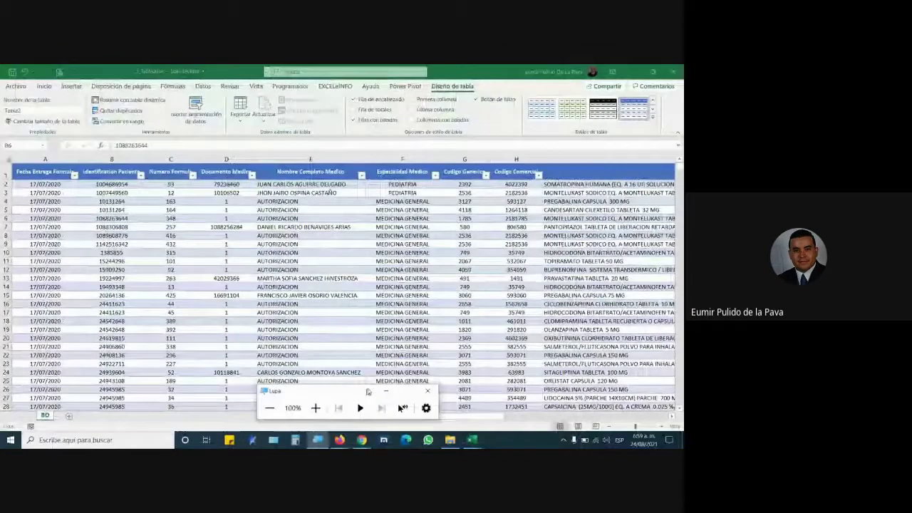
mouse_move(474, 417)
left_mouse_down()
mouse_move(666, 420)
mouse_move(463, 418)
left_mouse_up()
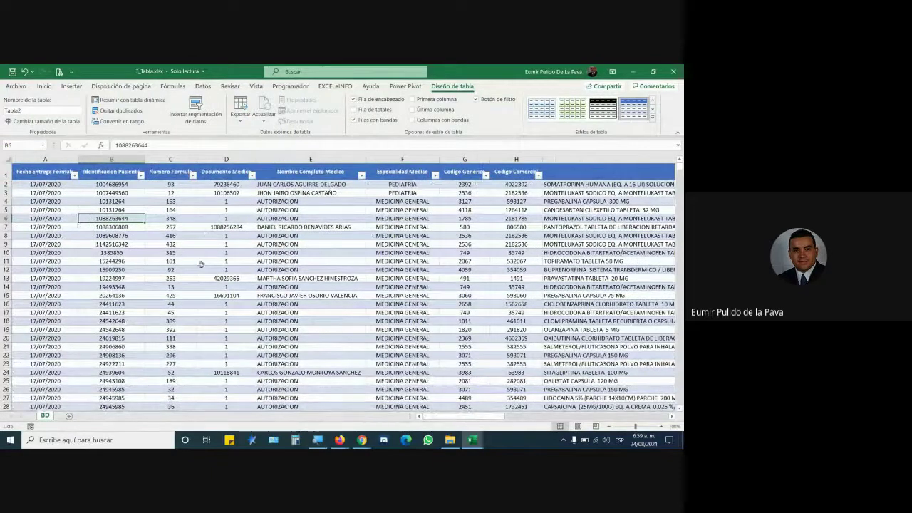
scroll(201, 265, "down", 20)
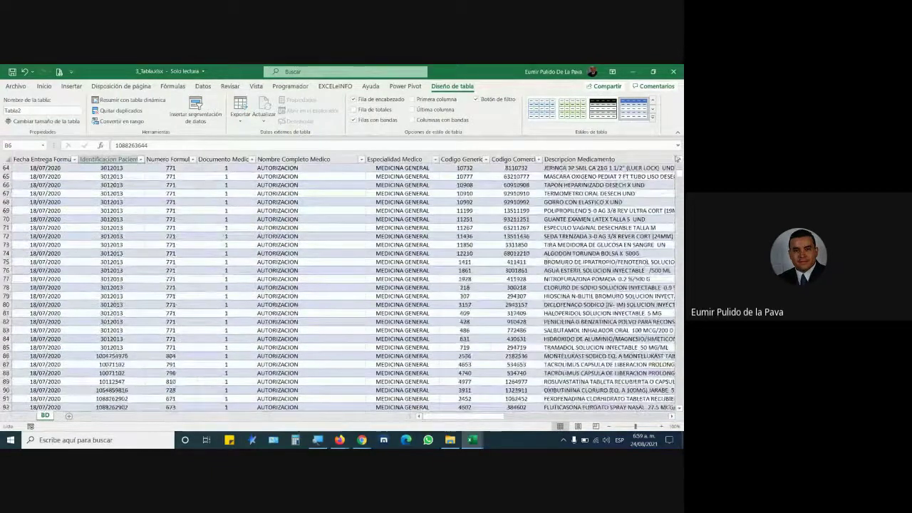
left_click_drag(679, 174, 680, 234)
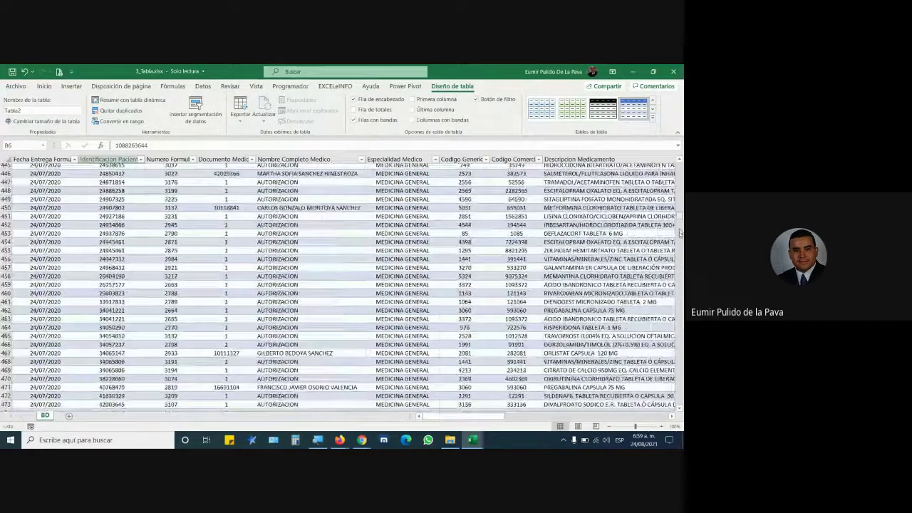
left_click_drag(679, 299, 681, 397)
scroll(680, 396, "down", 20)
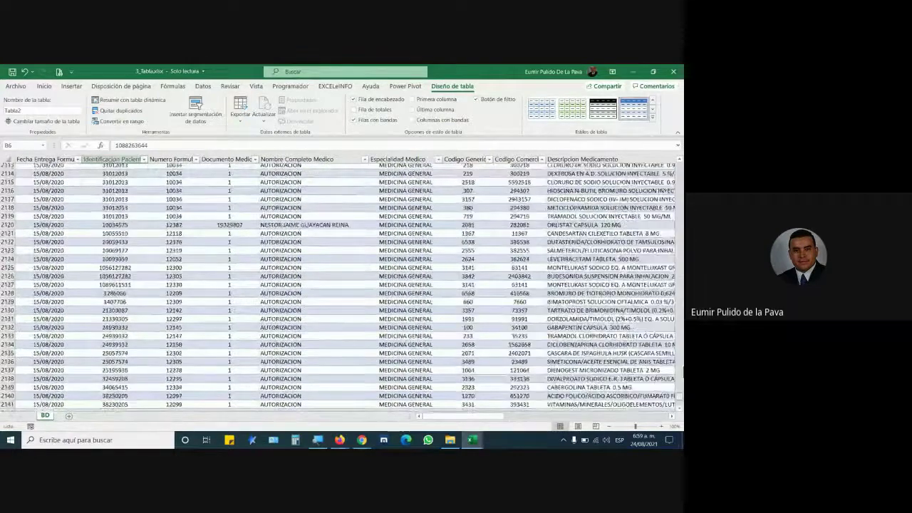
scroll(430, 262, "up", 20)
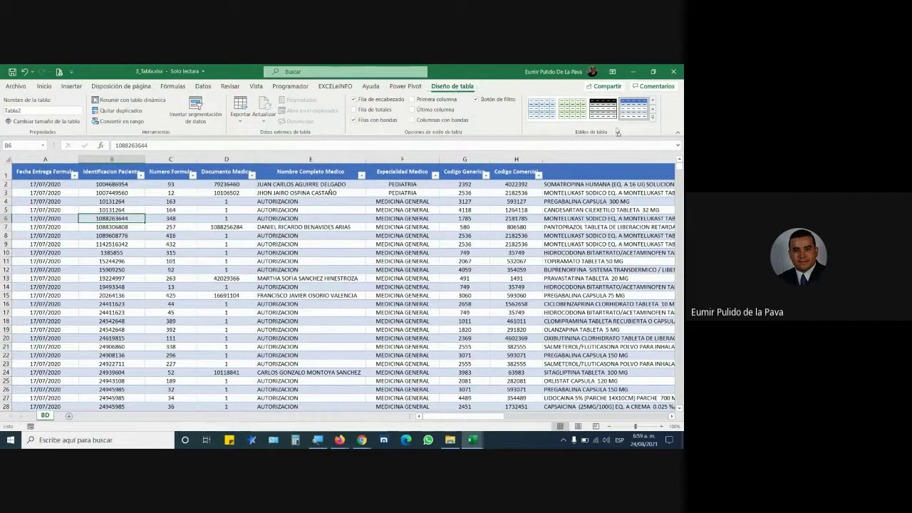
Step: Browse the table styles and apply the light style with a solid green header row
left_click(652, 120)
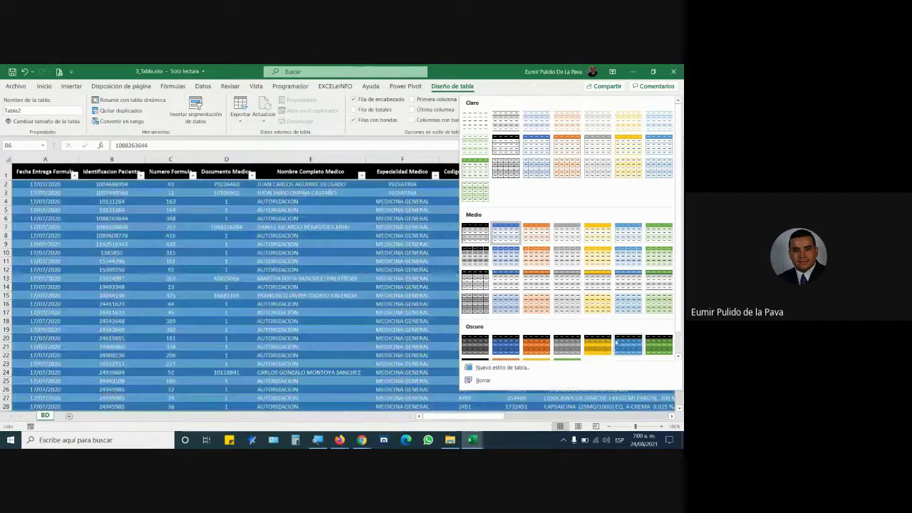
scroll(619, 346, "down", 1)
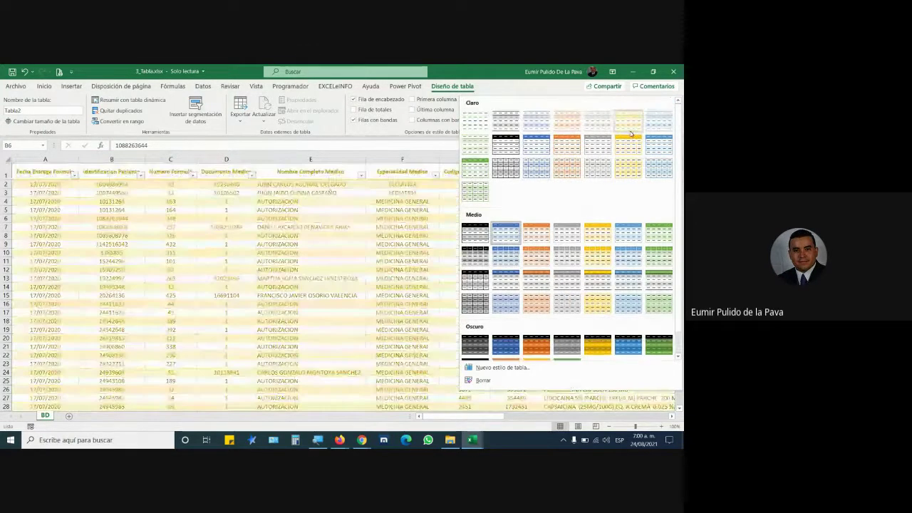
scroll(643, 125, "up", 1)
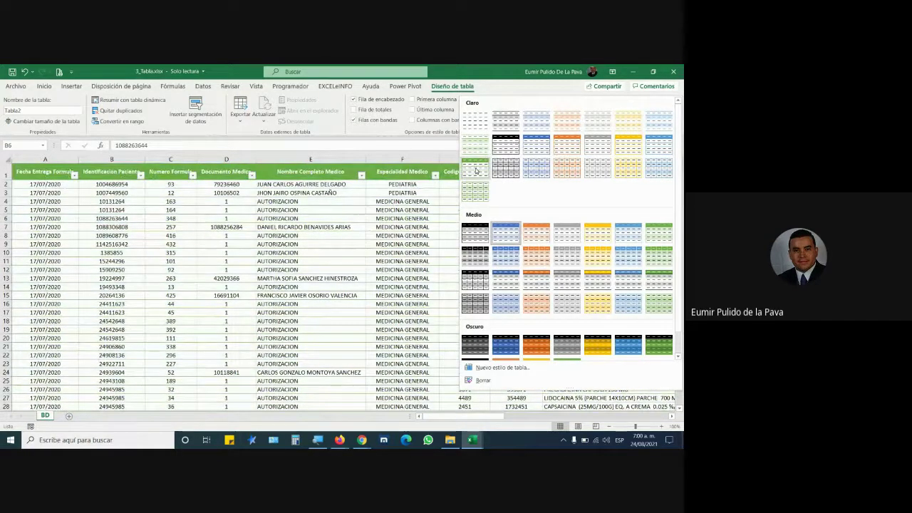
left_click(476, 170)
left_click(412, 284)
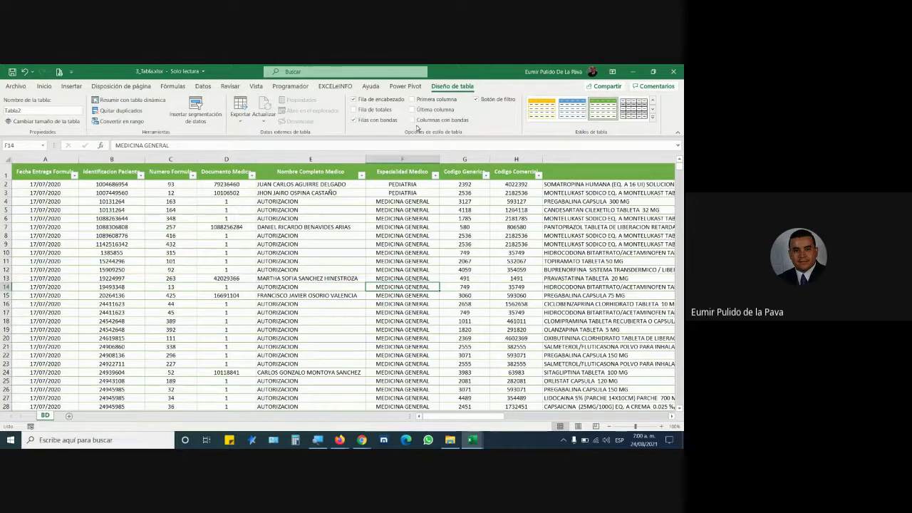
Step: Toggle the table's header row and banded rows off and back on to compare their effect
left_click(354, 100)
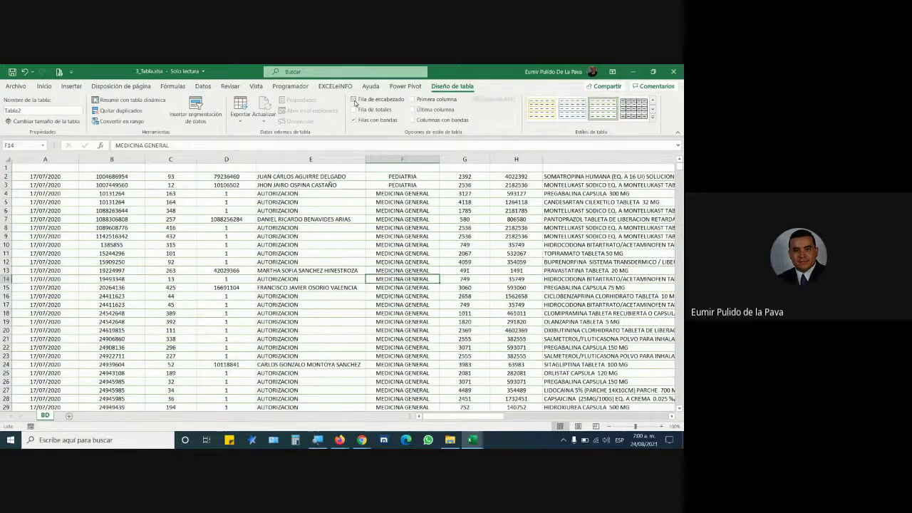
left_click(354, 100)
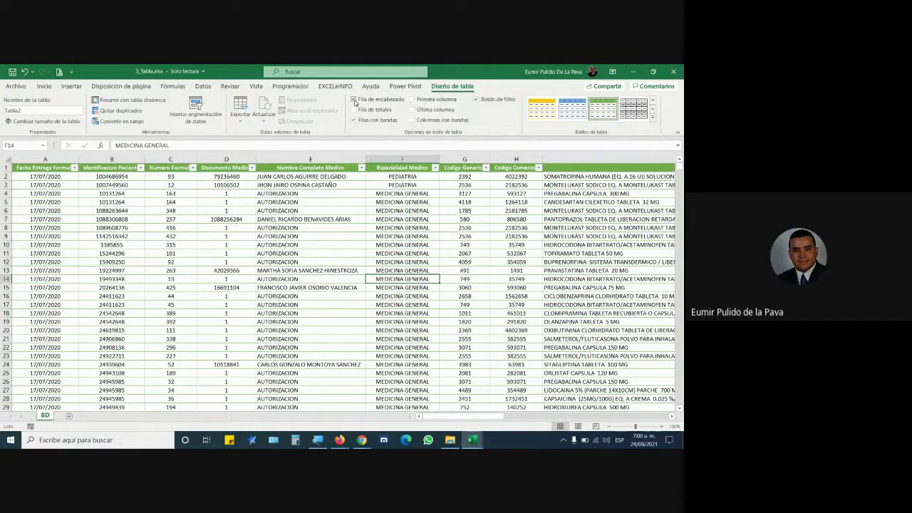
left_click(354, 120)
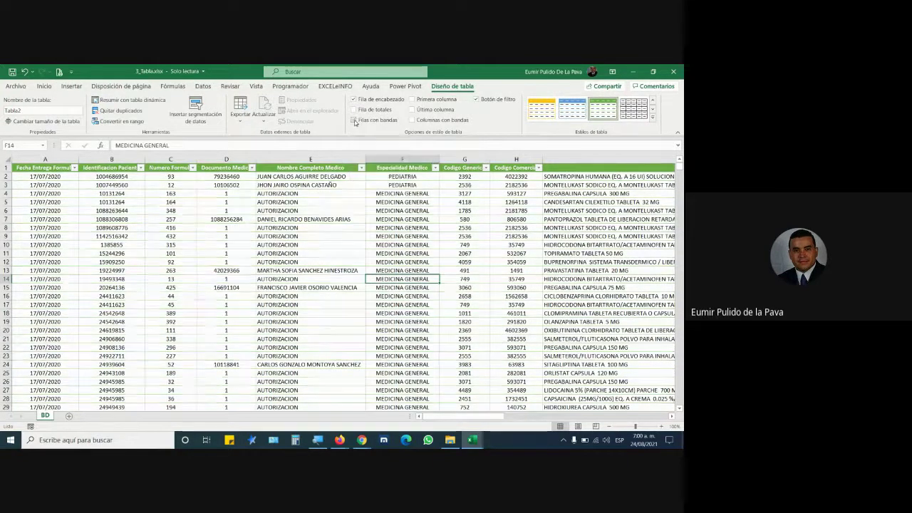
left_click(354, 120)
left_click(354, 121)
left_click(354, 120)
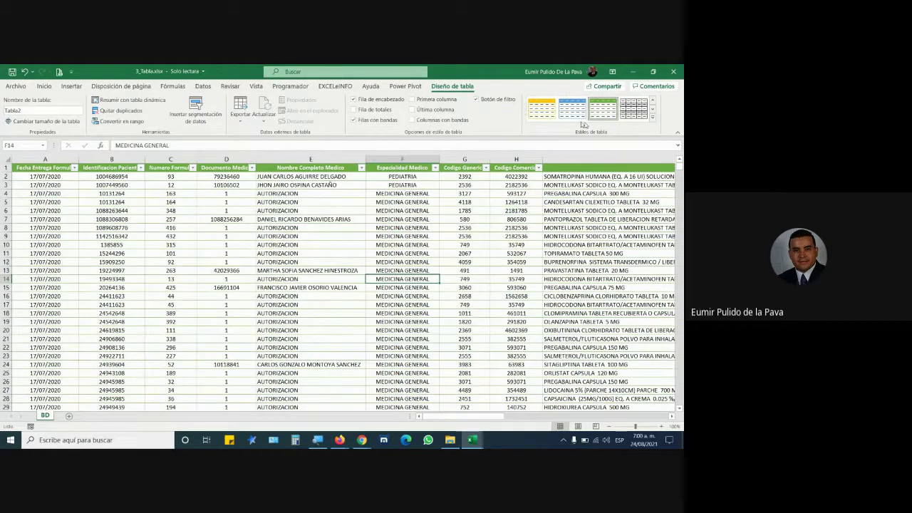
Step: Apply the medium table style with a blue header and grey bands, and toggle the banded rows off and back on
left_click(652, 122)
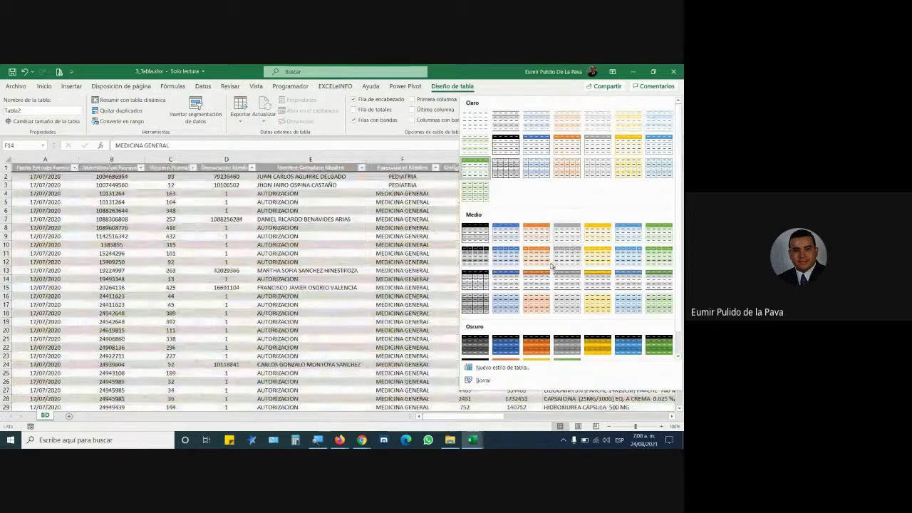
left_click(614, 280)
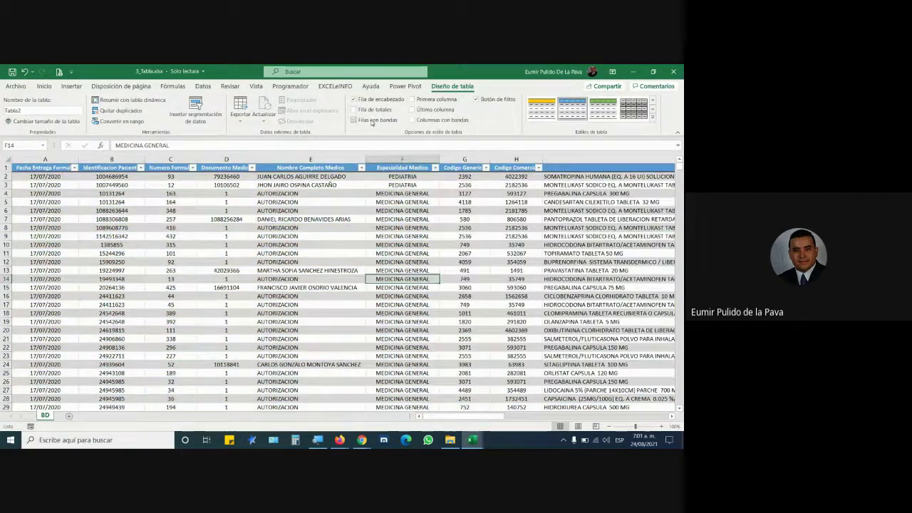
left_click(371, 121)
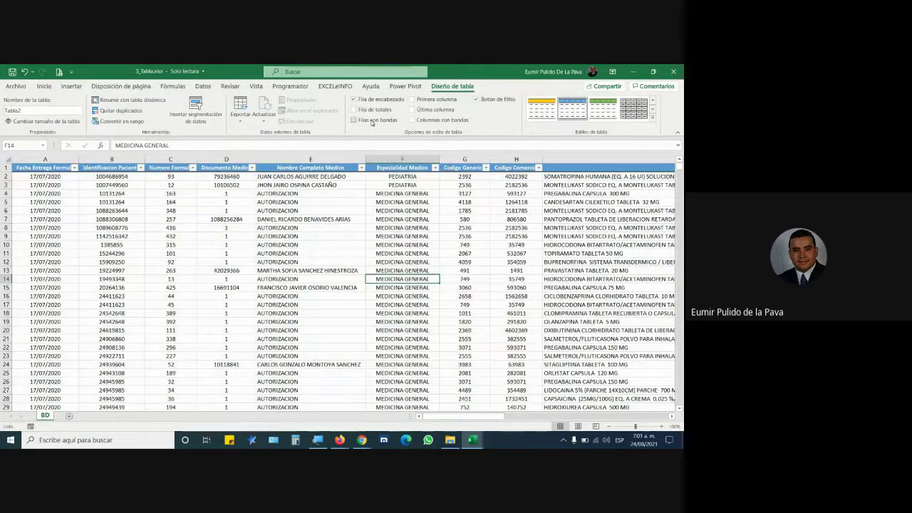
left_click(372, 121)
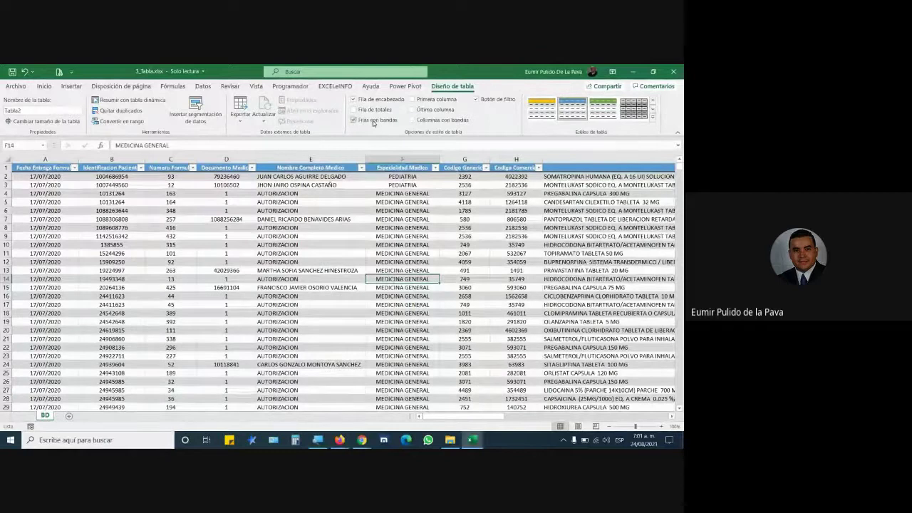
Step: Toggle the special formatting of the table's first column and last column on and back off to compare their effect
left_click(413, 100)
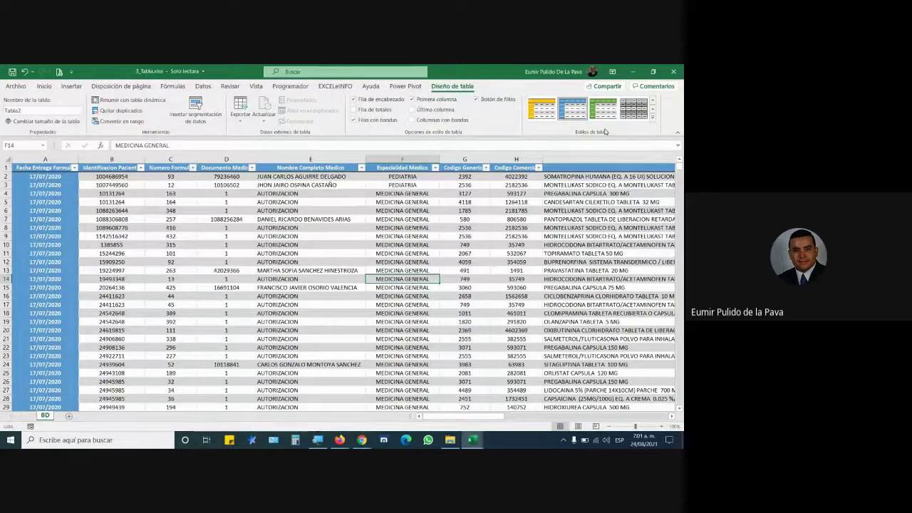
left_click_drag(463, 416, 624, 426)
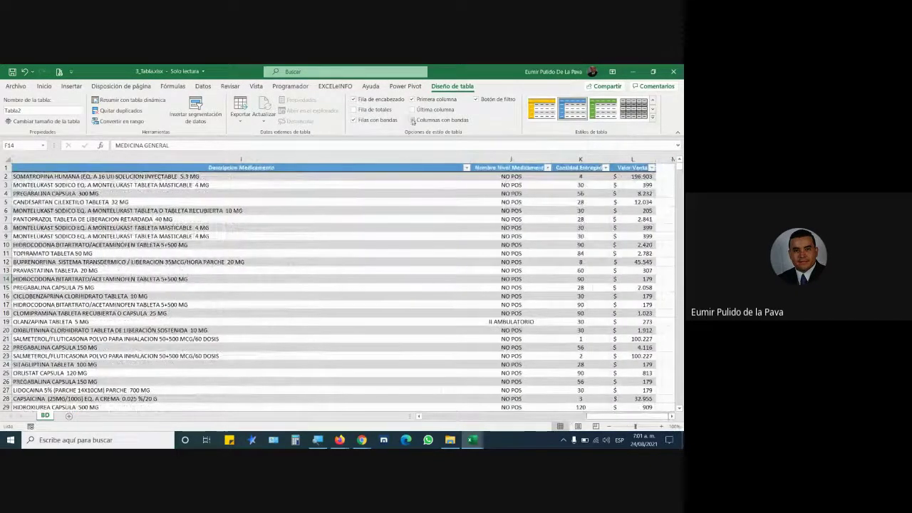
left_click(413, 110)
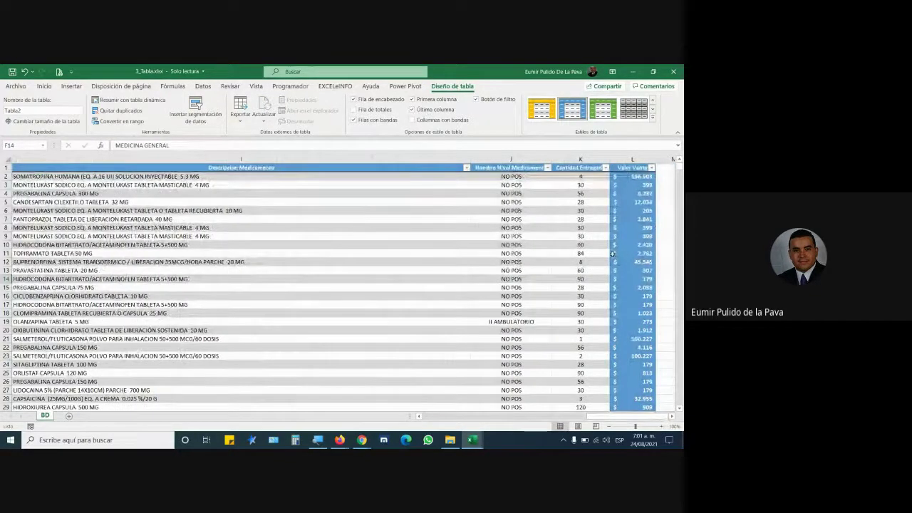
left_click(421, 110)
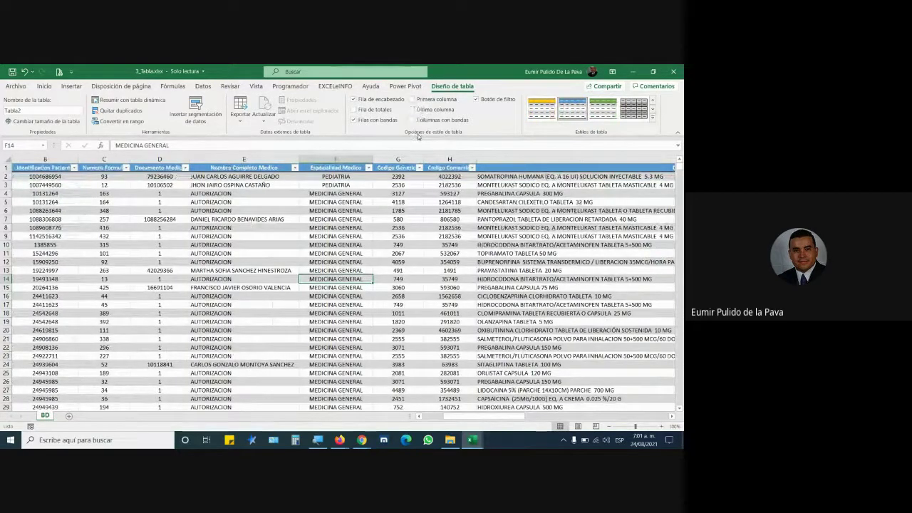
Step: Turn the table's banded columns on, view the effect back to the first column, and turn them off again
left_click(415, 121)
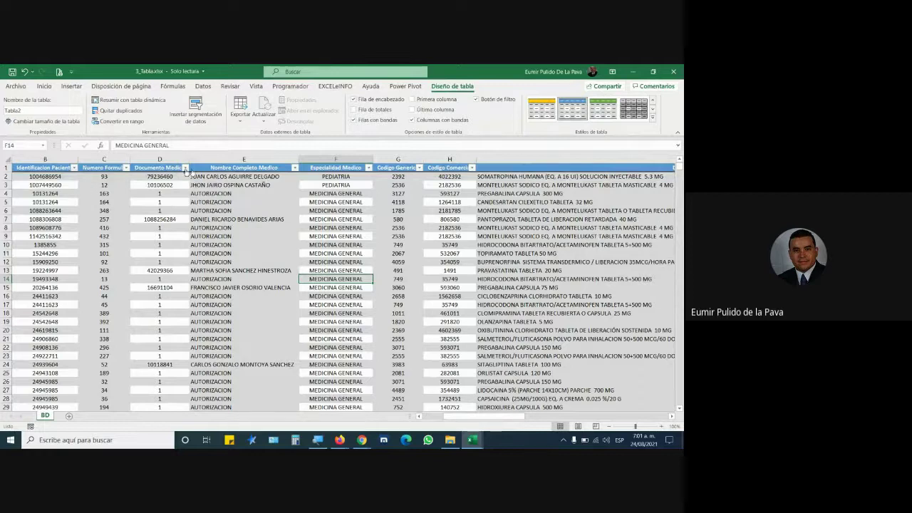
scroll(71, 225, "left", 1)
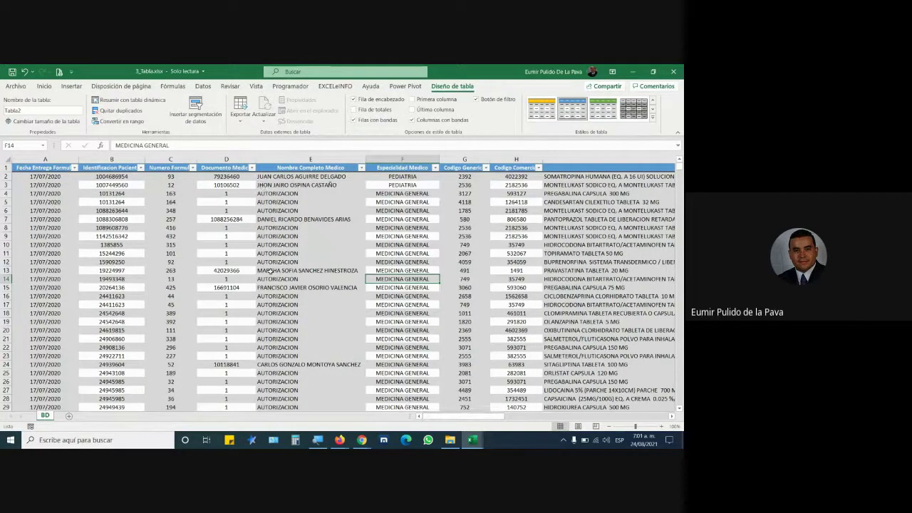
left_click(413, 121)
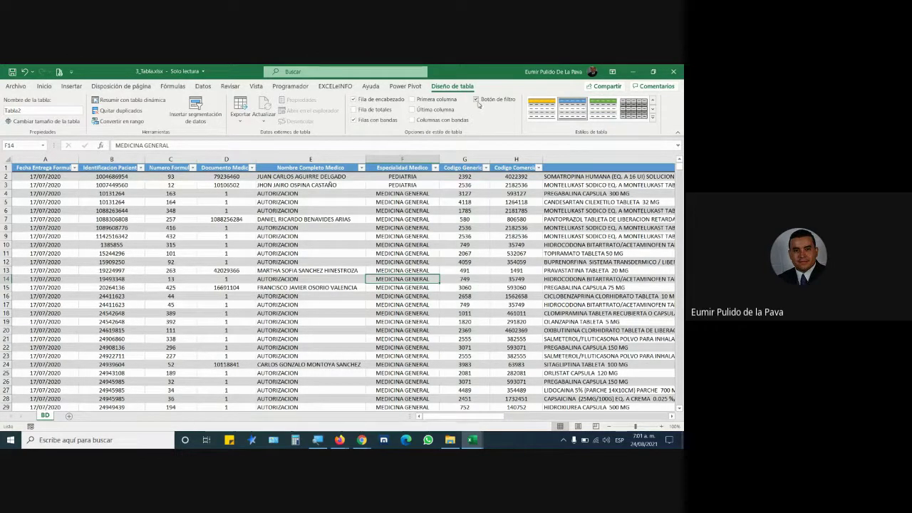
Step: View the Especialidad Medico filter options, and toggle the table's filter buttons off and back on, comparing them with the general Filter command
left_click(435, 168)
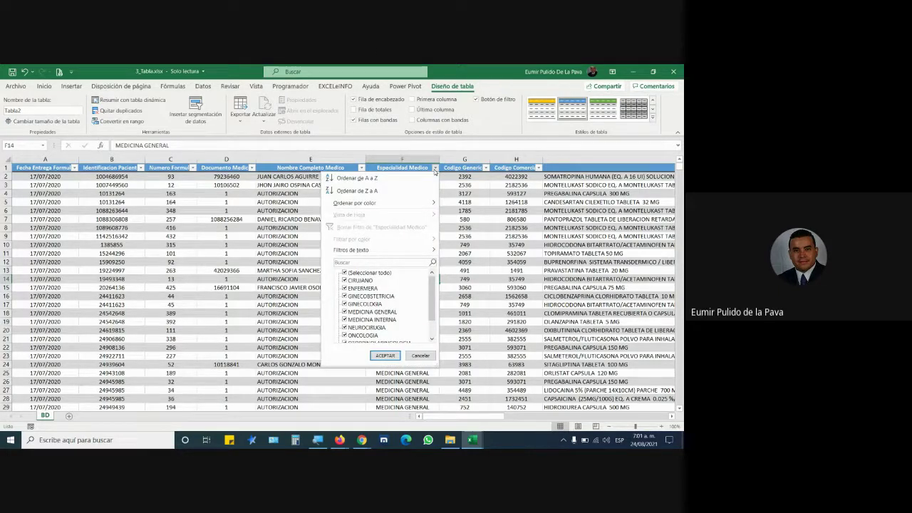
left_click(487, 100)
left_click(478, 100)
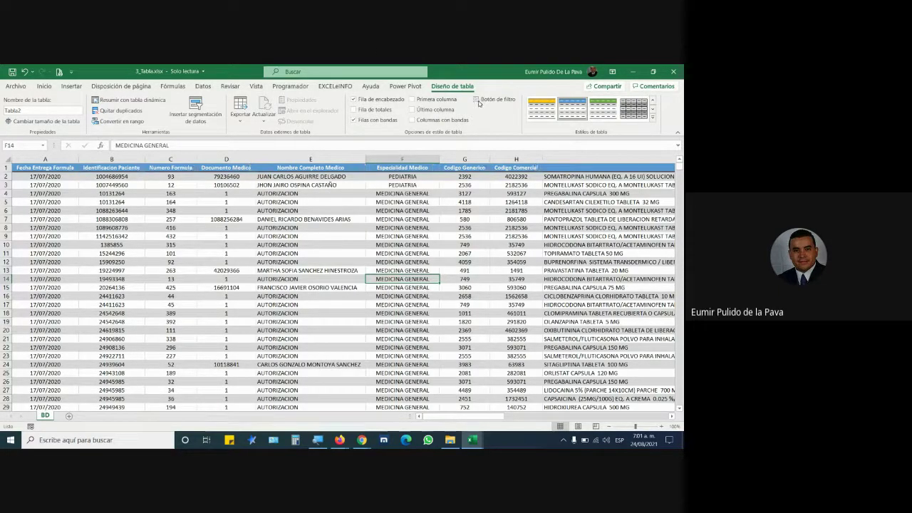
left_click(477, 100)
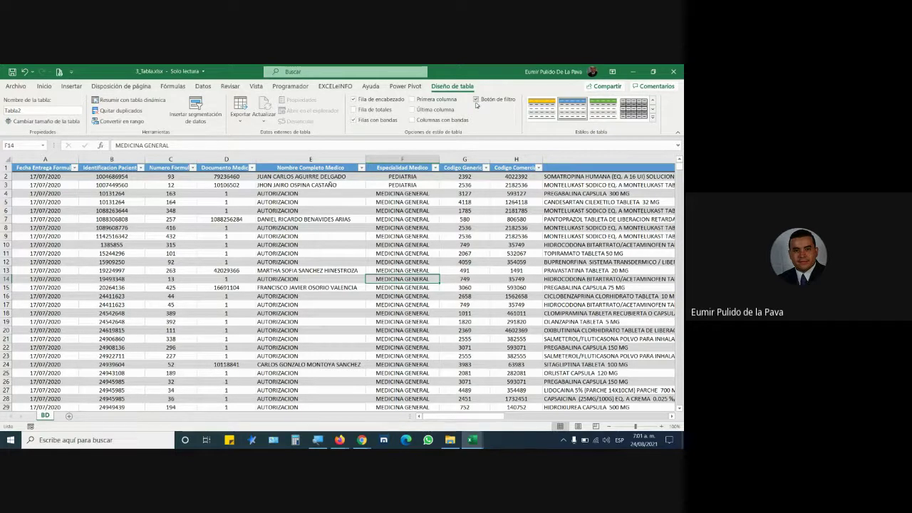
left_click(202, 86)
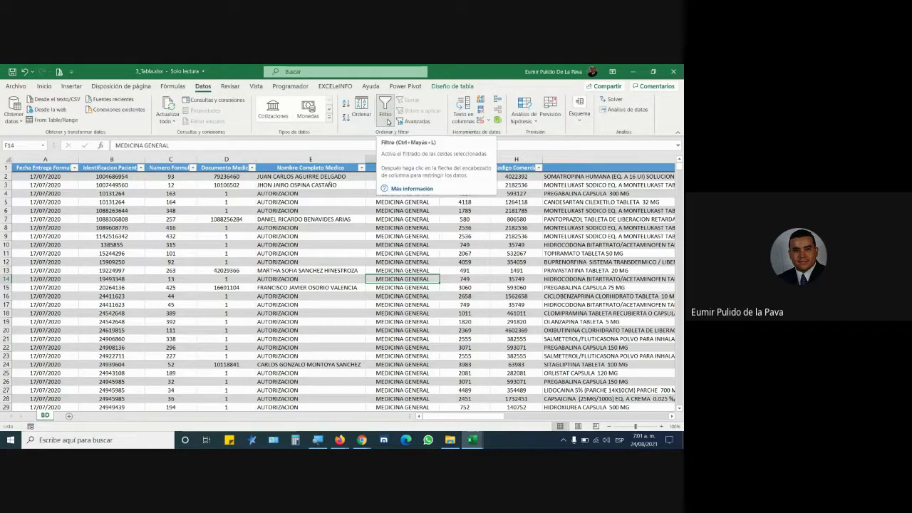
left_click(449, 86)
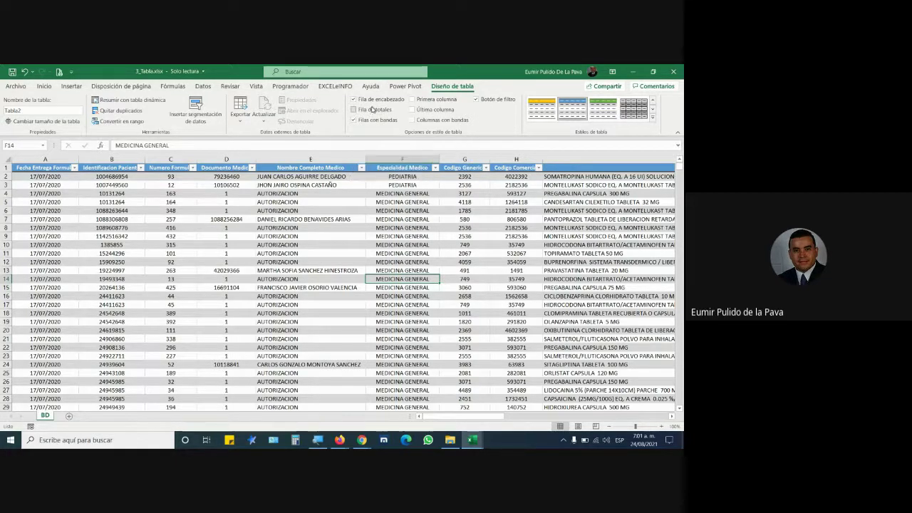
Step: Go to the table's last record in the Especialidad Medico column, cell F2151
scroll(394, 264, "down", 14)
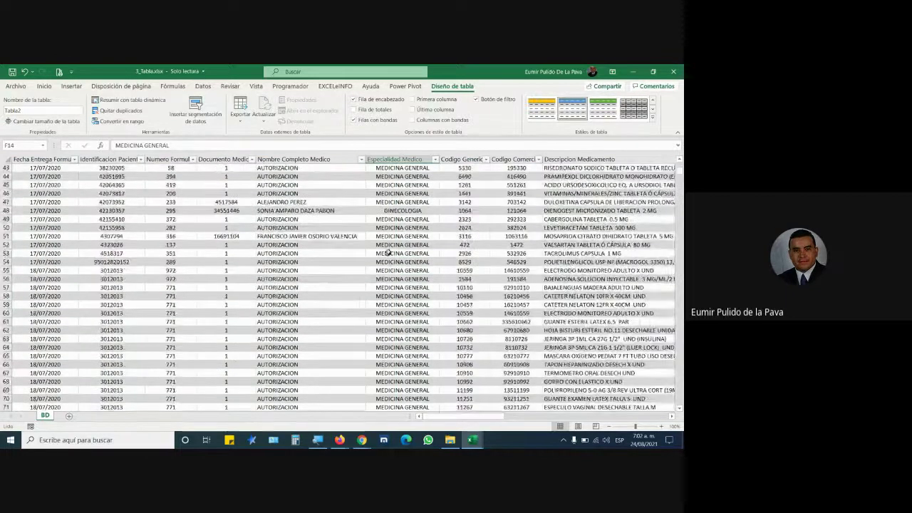
left_click(410, 228)
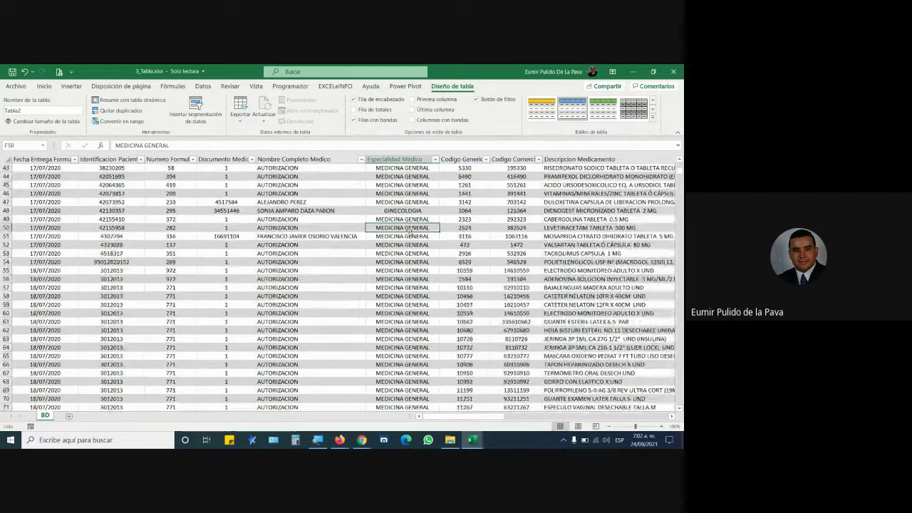
double_click(410, 231)
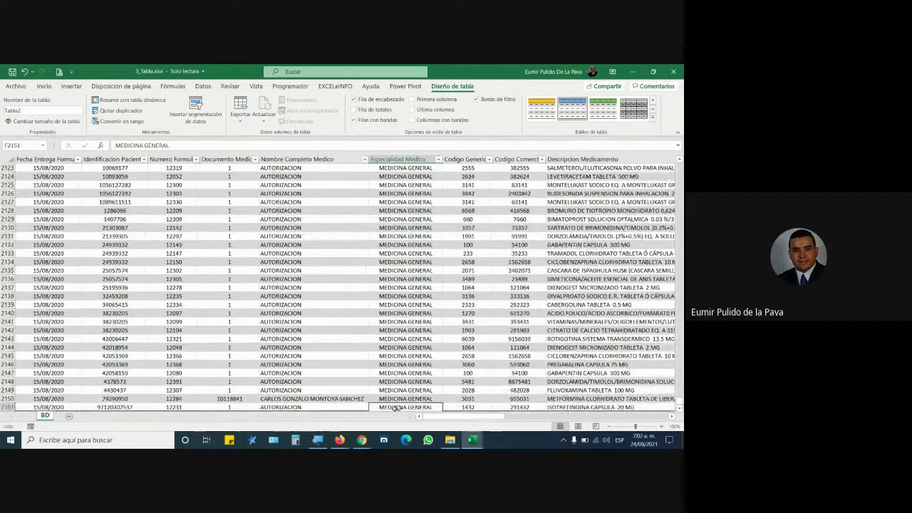
scroll(395, 322, "down", 3)
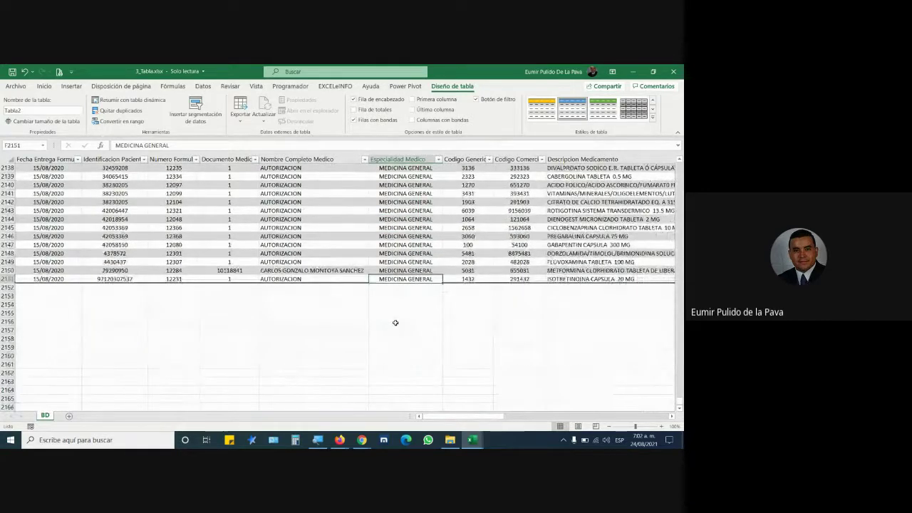
Step: Switch to the Google Meet call in Chrome, admit the waiting participant, and return to the Excel workbook
mouse_move(362, 440)
left_click(316, 403)
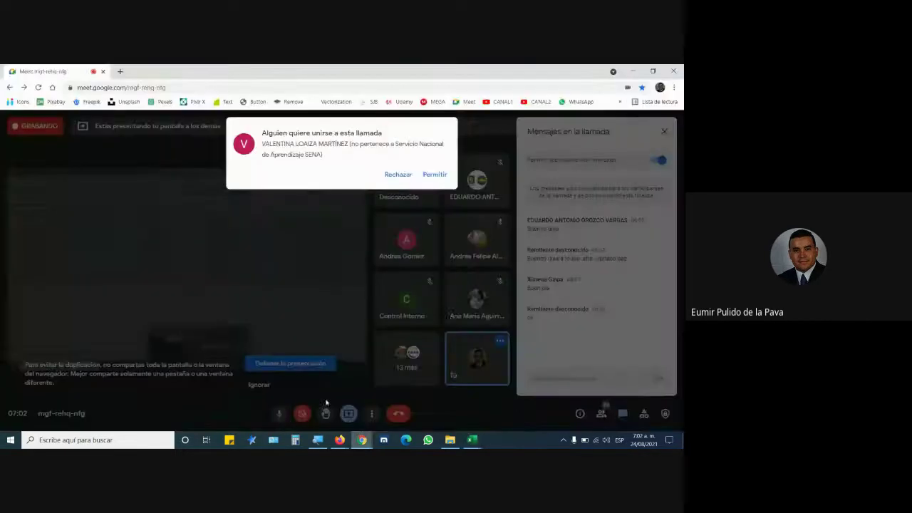
left_click(433, 176)
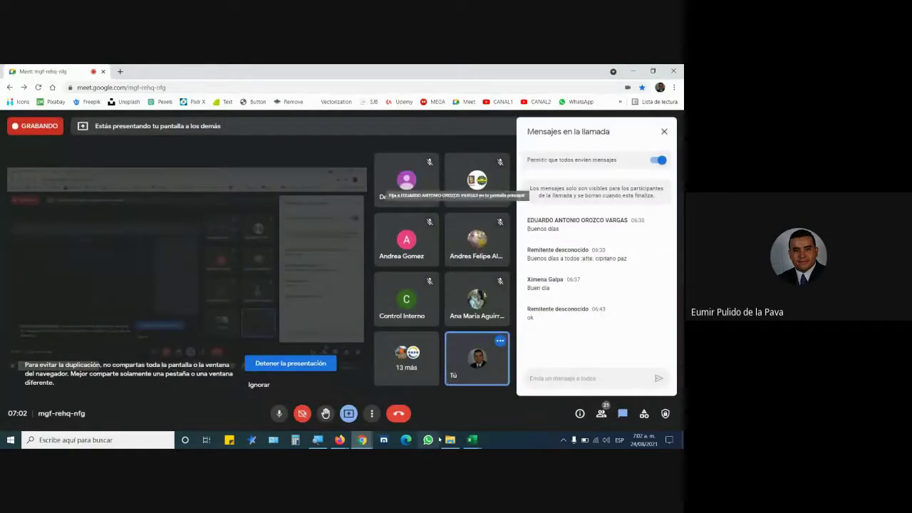
mouse_move(473, 440)
left_click(520, 402)
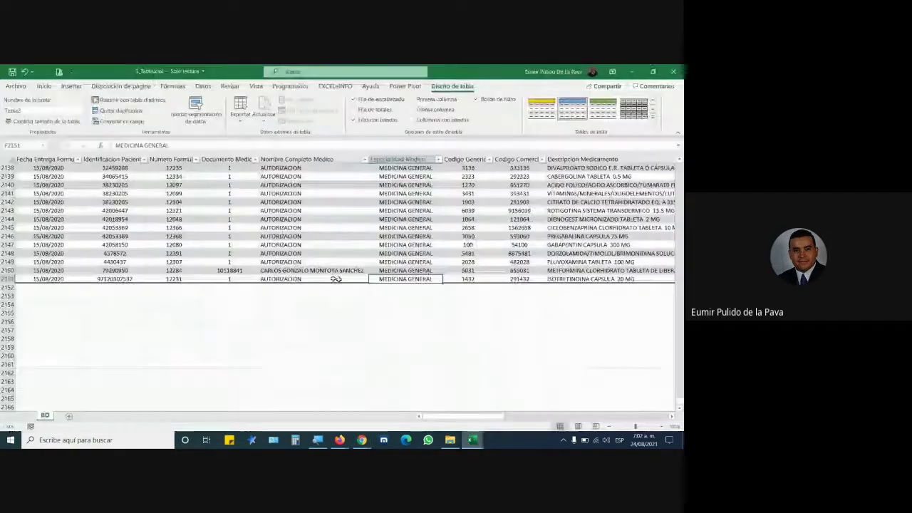
Step: Add a total row to the table and look through its cells from the Total label to the Nombre Completo Medico column
left_click(355, 113)
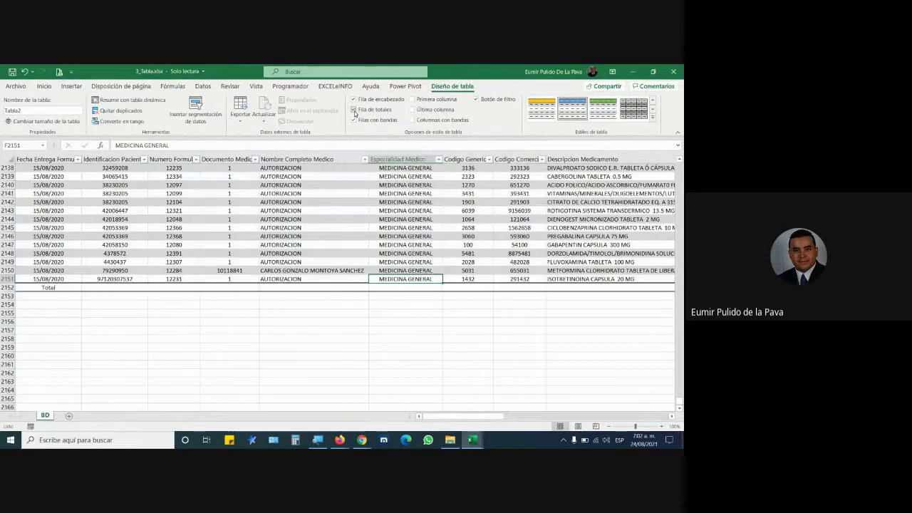
left_click(48, 287)
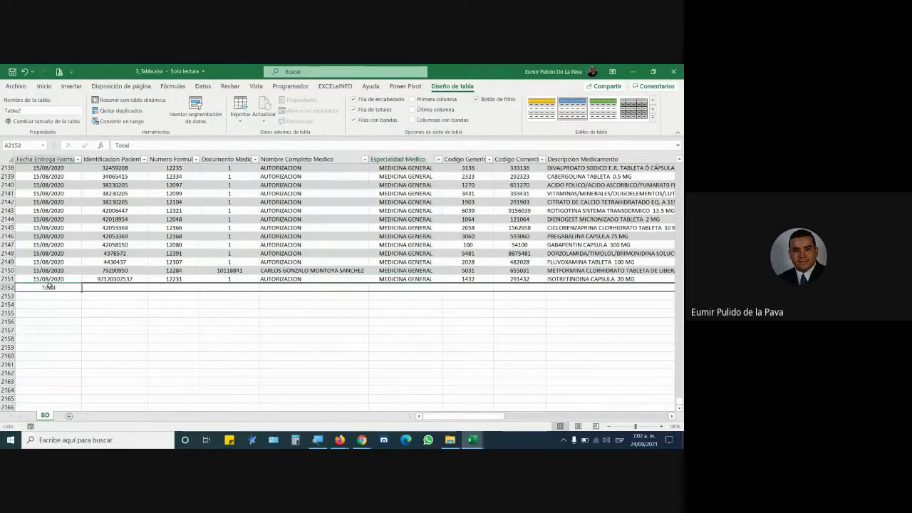
left_click(12, 287)
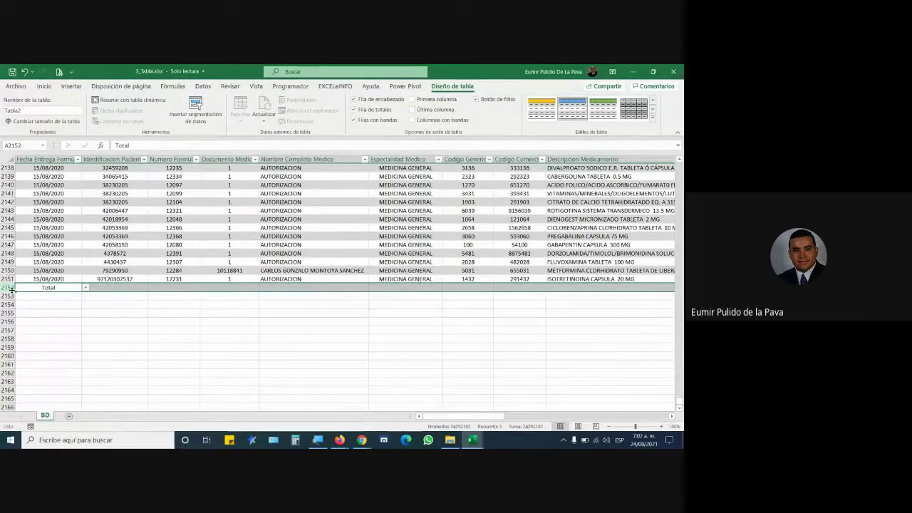
left_click(163, 324)
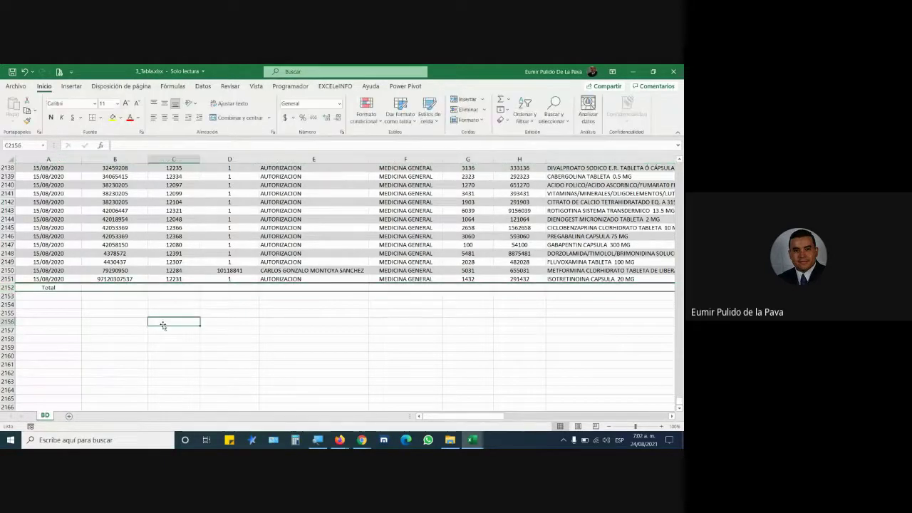
left_click(135, 287)
left_click(174, 287)
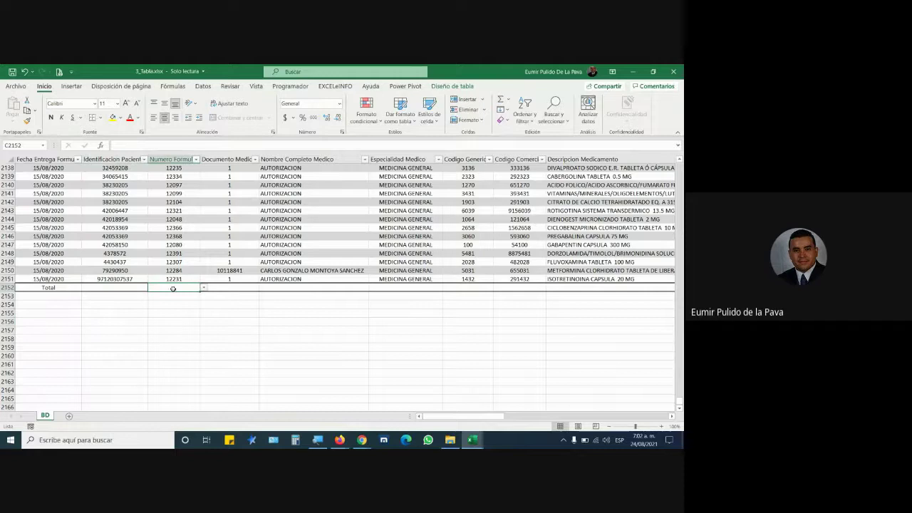
left_click(225, 287)
left_click(273, 290)
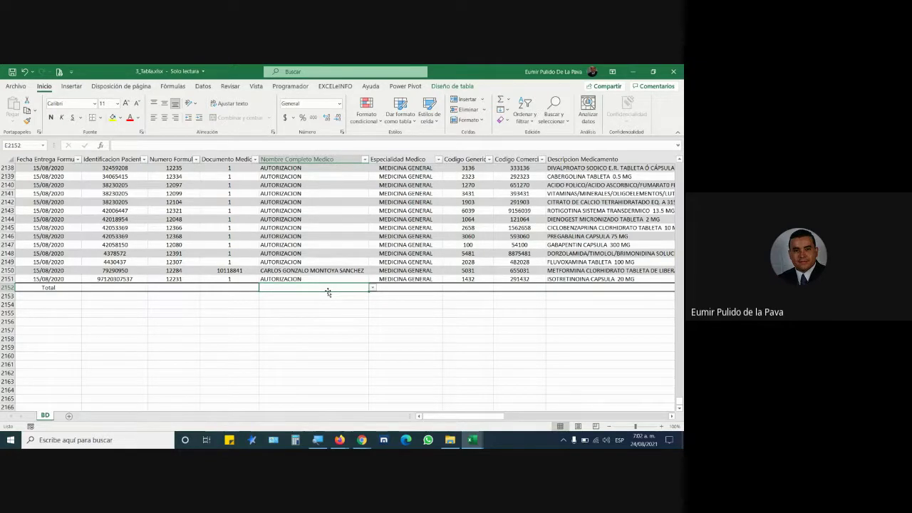
Step: Set the Identificacion Paciente column's cell in the total row to the Recuento function
left_click(124, 156)
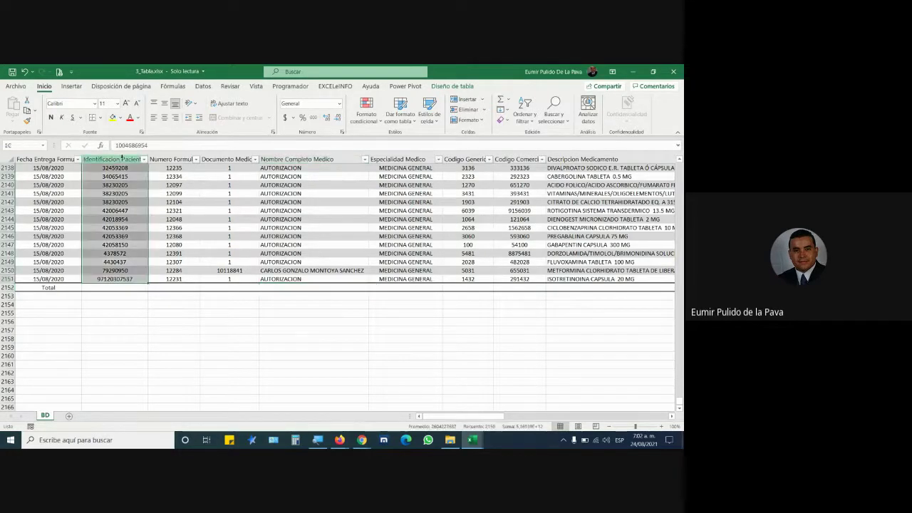
left_click(125, 285)
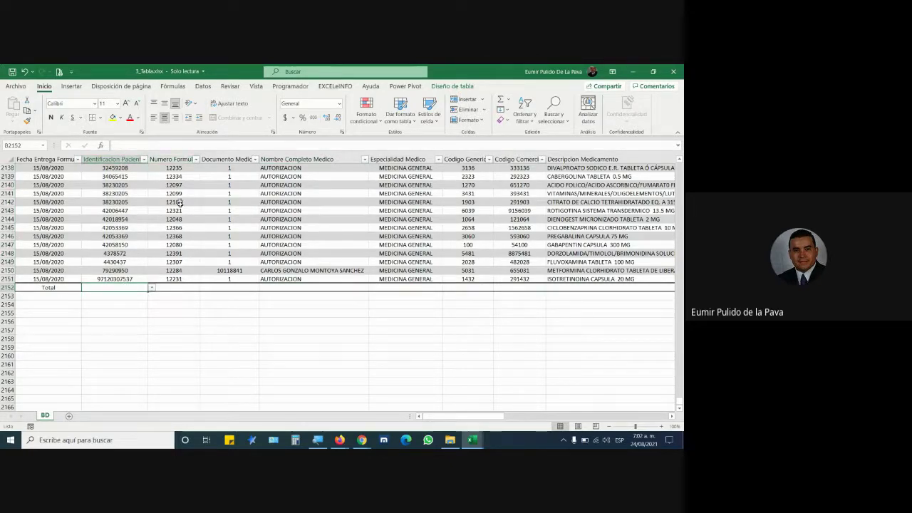
left_click(179, 286)
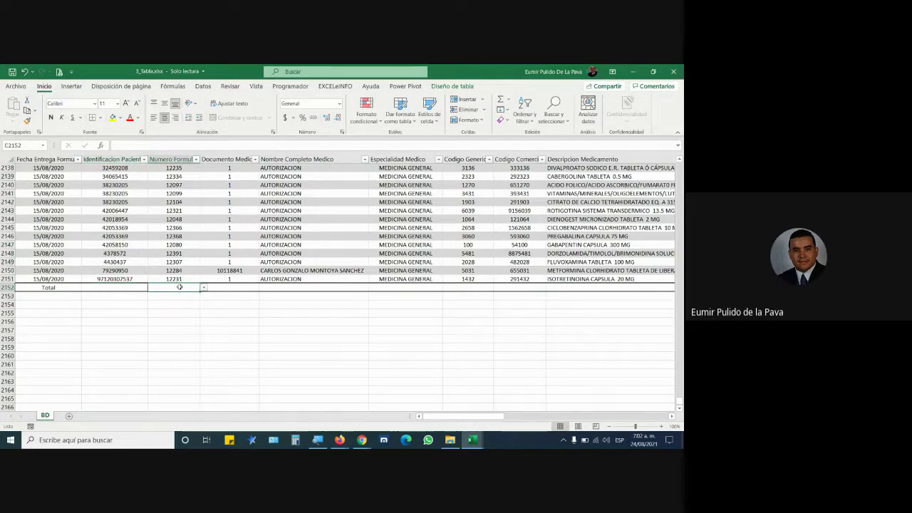
left_click(135, 286)
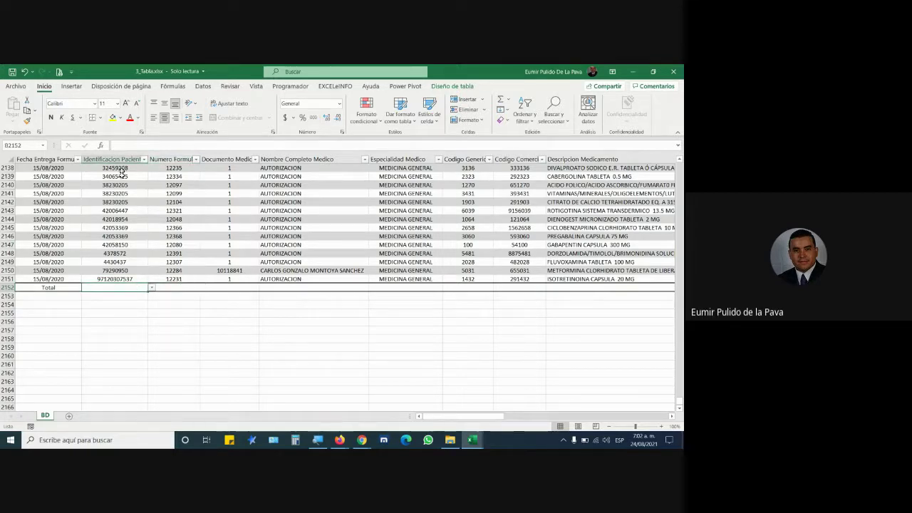
left_click(151, 288)
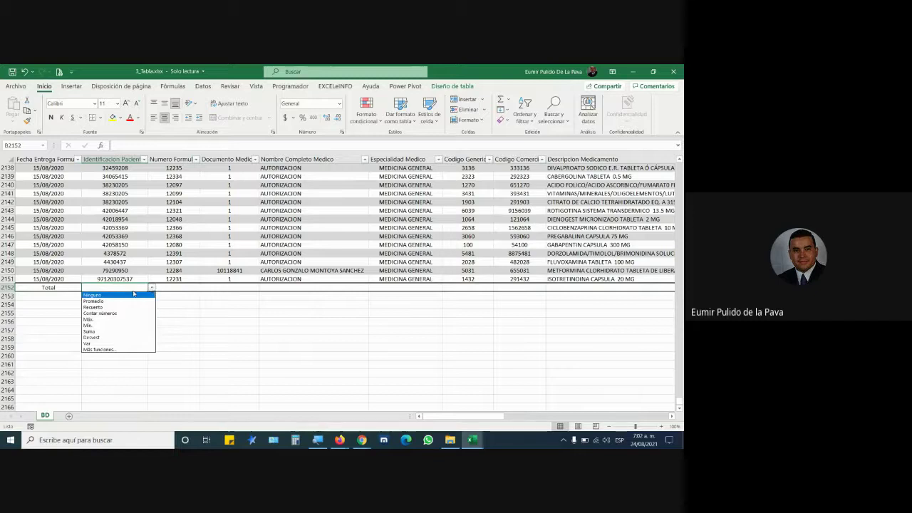
left_click(102, 307)
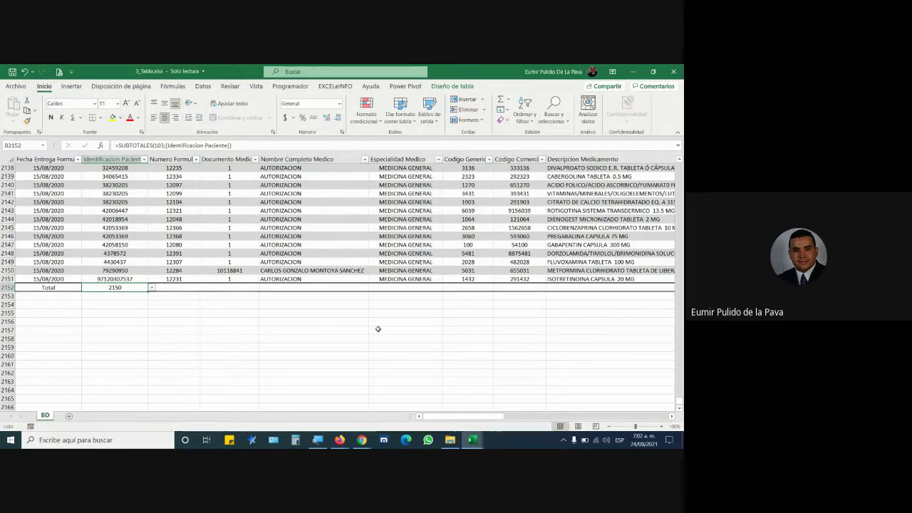
Step: Set the Cantidad Entregada column's cell in the total row to the Suma function
left_click(467, 287)
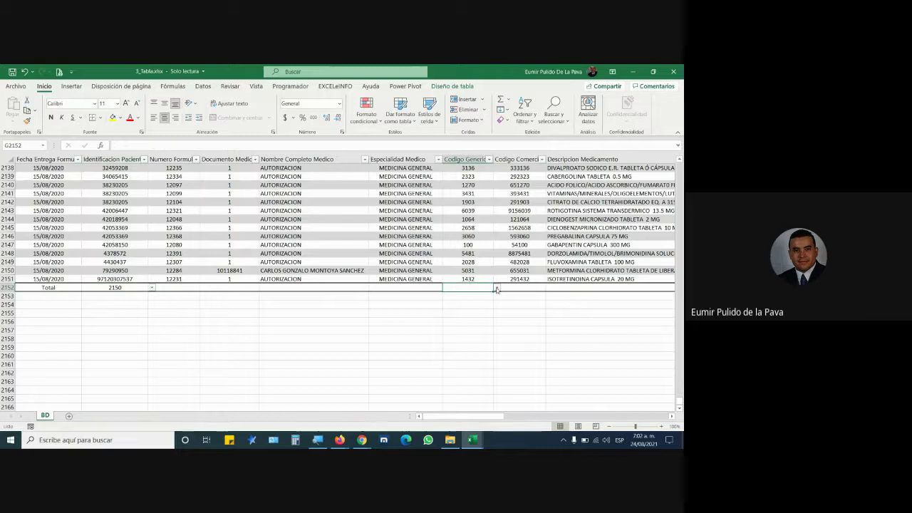
left_click(518, 288)
key("Right")
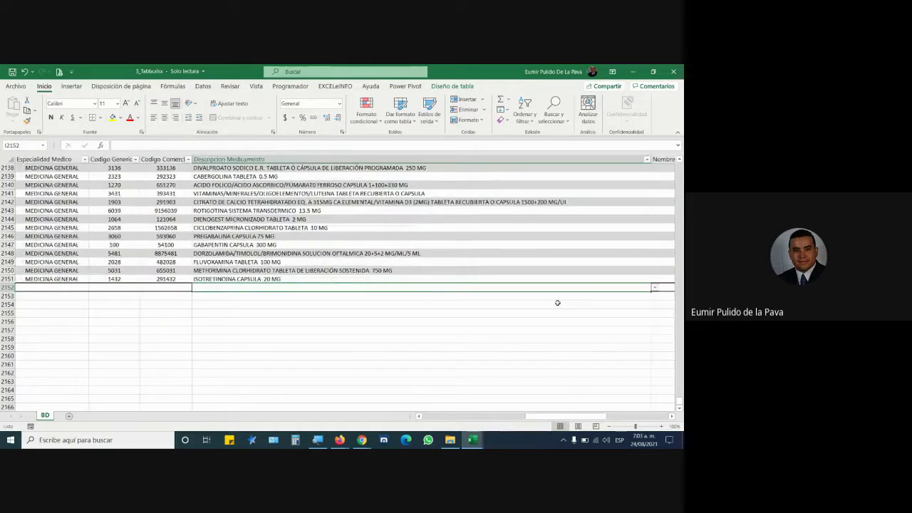
key("Right")
key("Right")
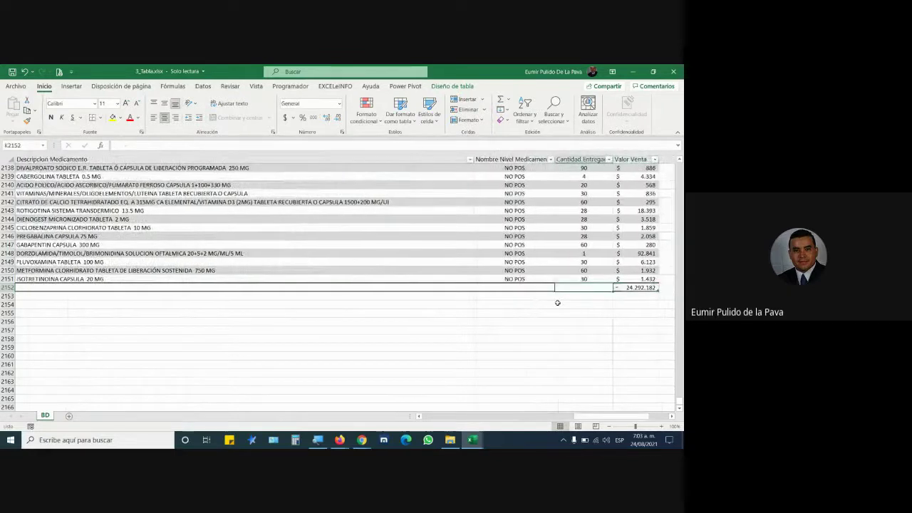
left_click(616, 289)
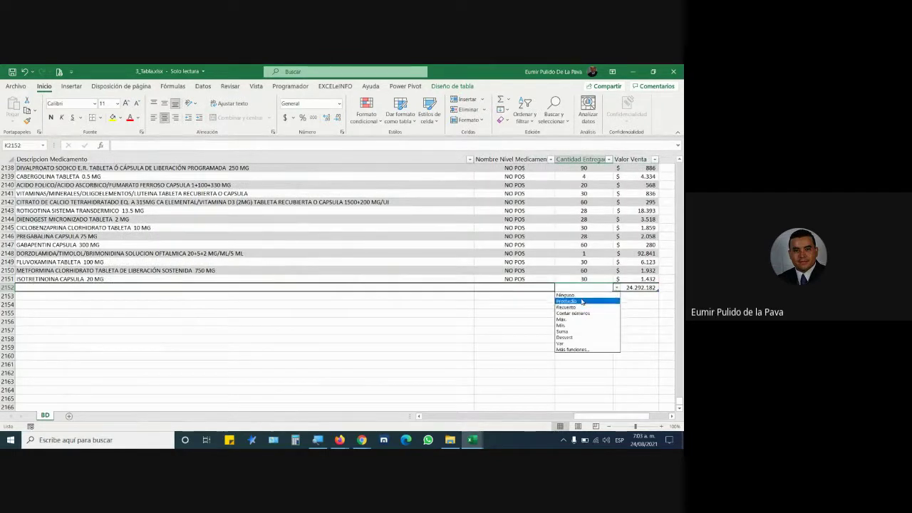
left_click(563, 331)
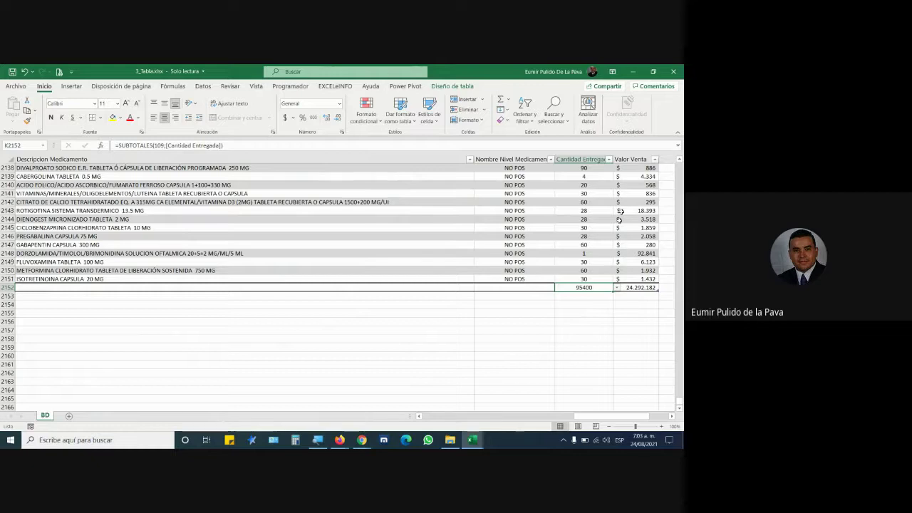
Step: Try the Promedio and Máx functions in the Valor Venta column's cell of the total row
left_click(636, 287)
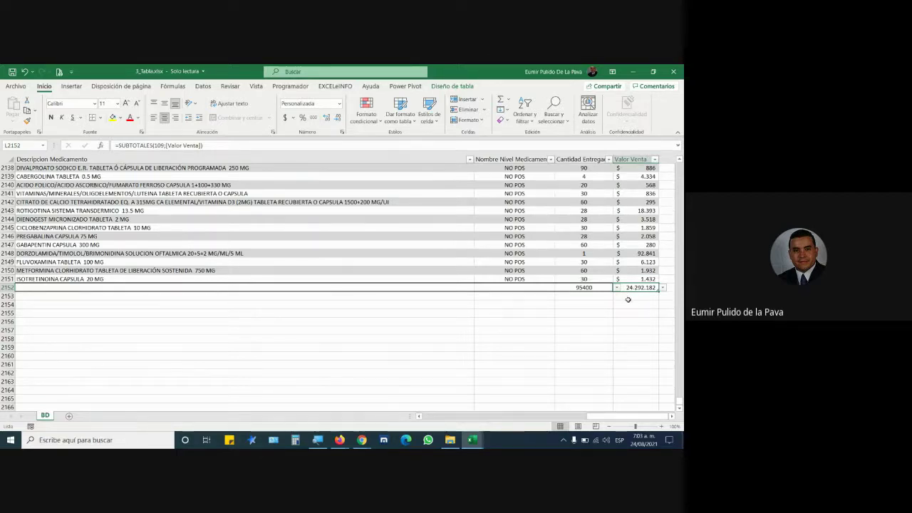
left_click(662, 287)
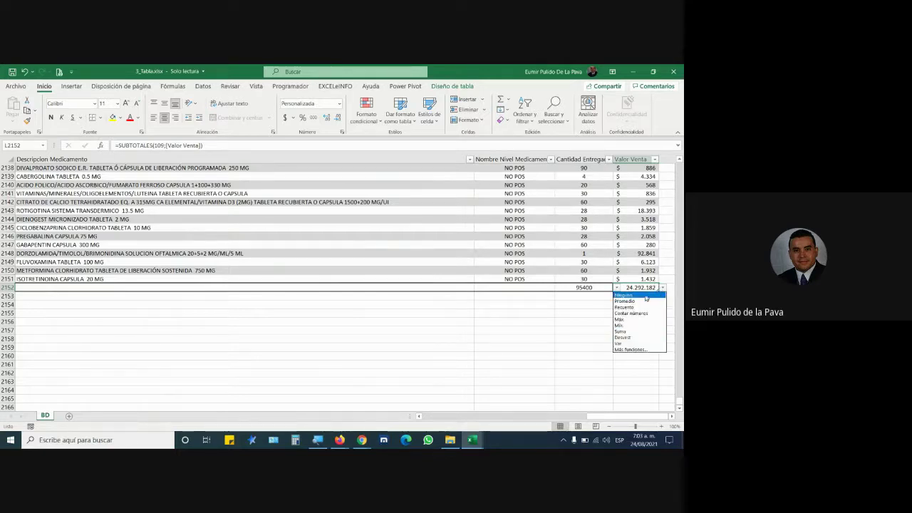
left_click(636, 300)
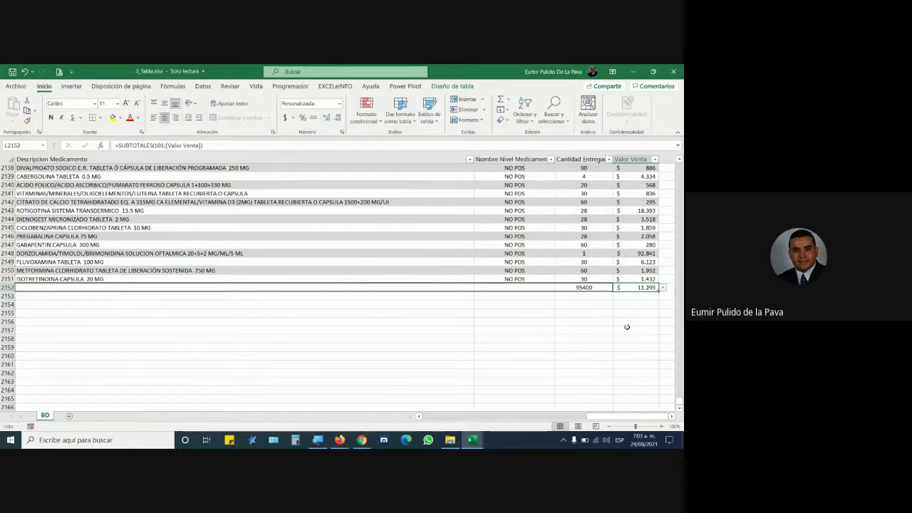
left_click(662, 288)
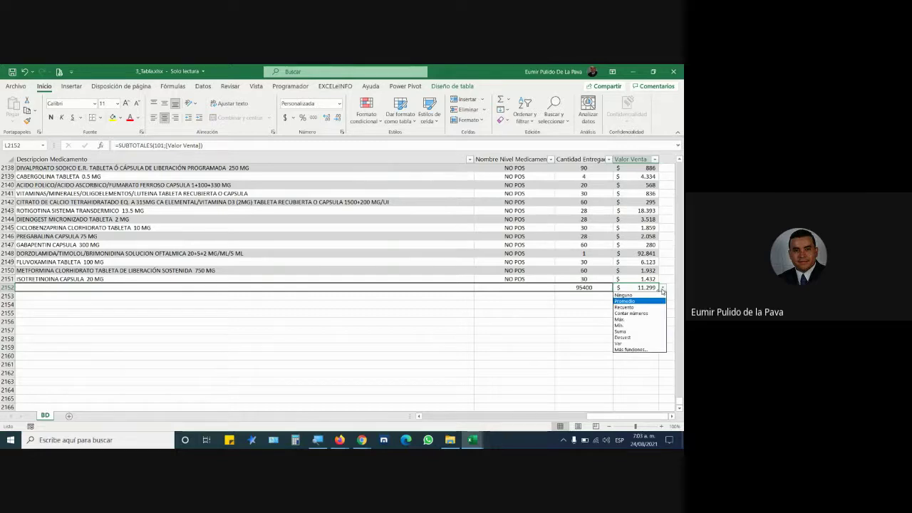
left_click(625, 320)
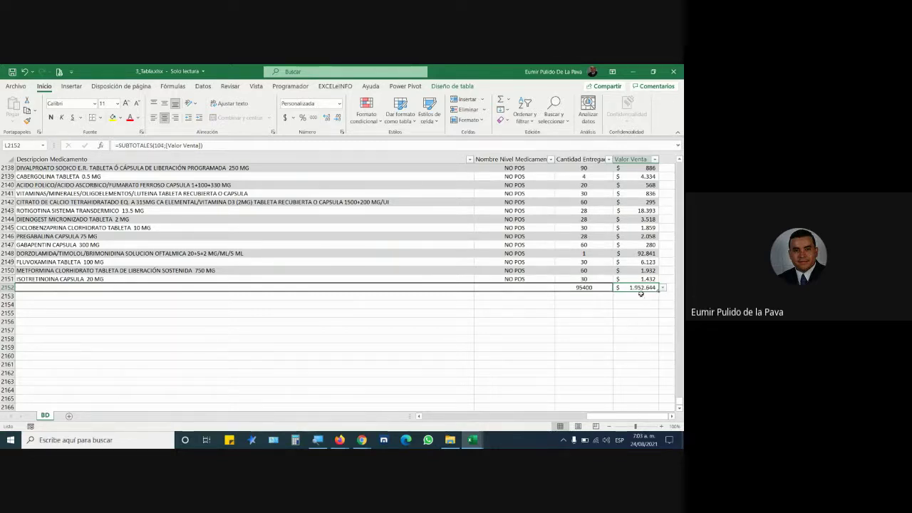
Step: Set the Valor Venta column's cell in the total row to the Mín function
left_click(662, 287)
left_click(630, 325)
left_click(663, 287)
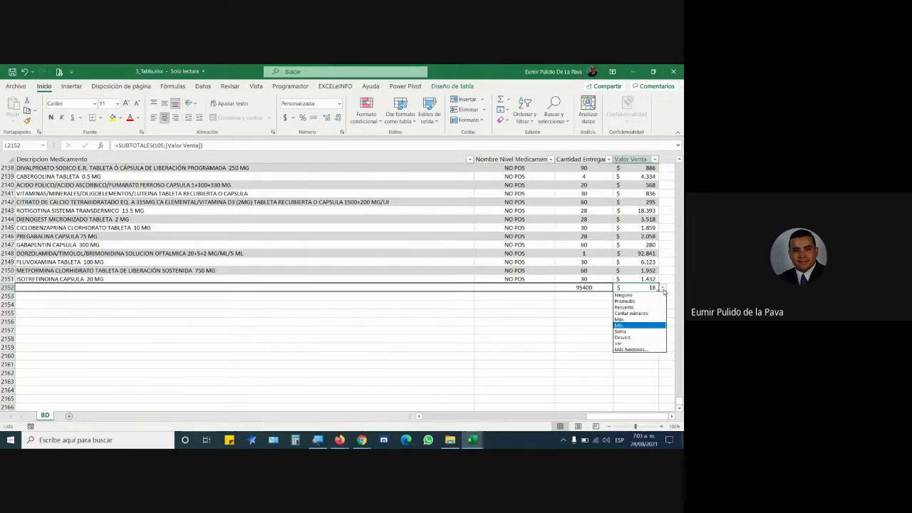
left_click(663, 288)
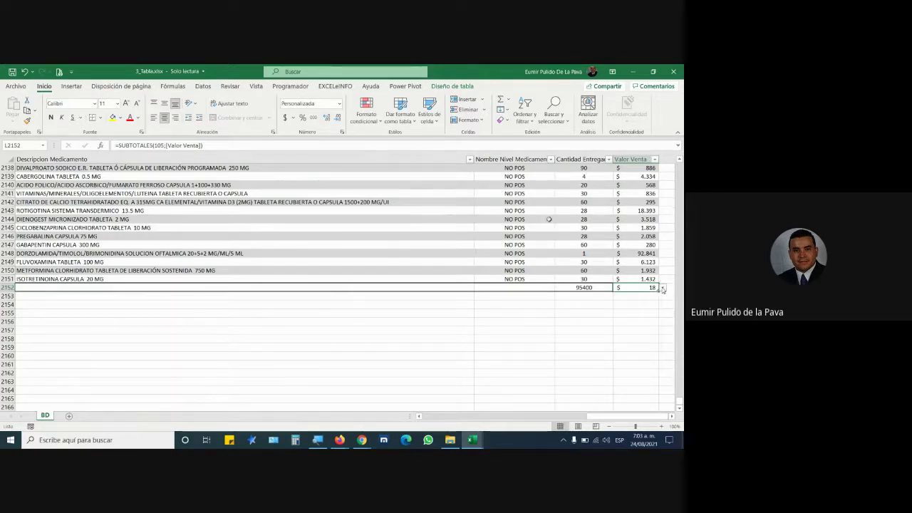
Step: Show the table design options and look over the table's last records and total row from the first column
left_click(448, 86)
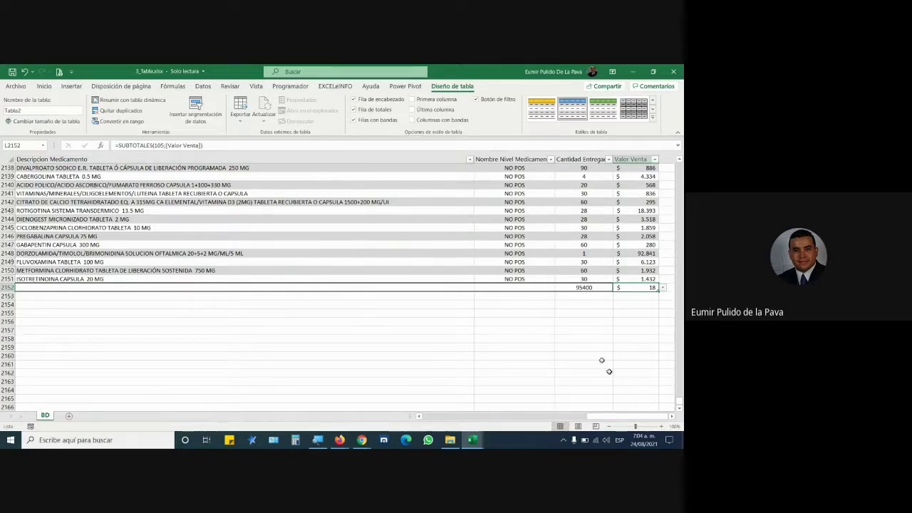
left_click_drag(627, 416, 442, 416)
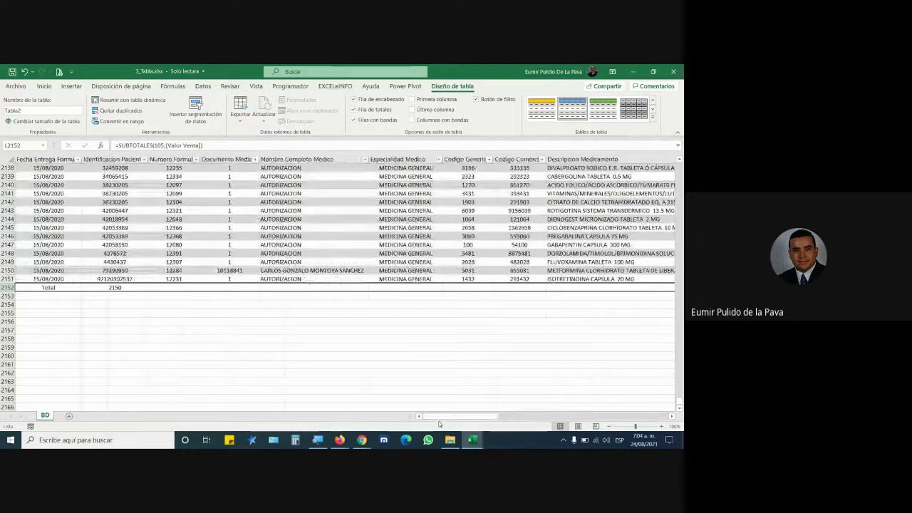
scroll(256, 239, "up", 7)
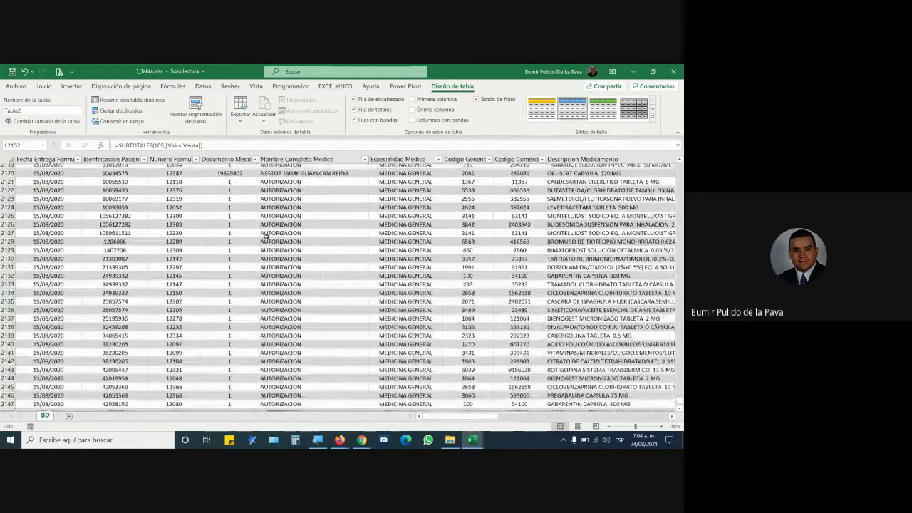
scroll(264, 237, "up", 6)
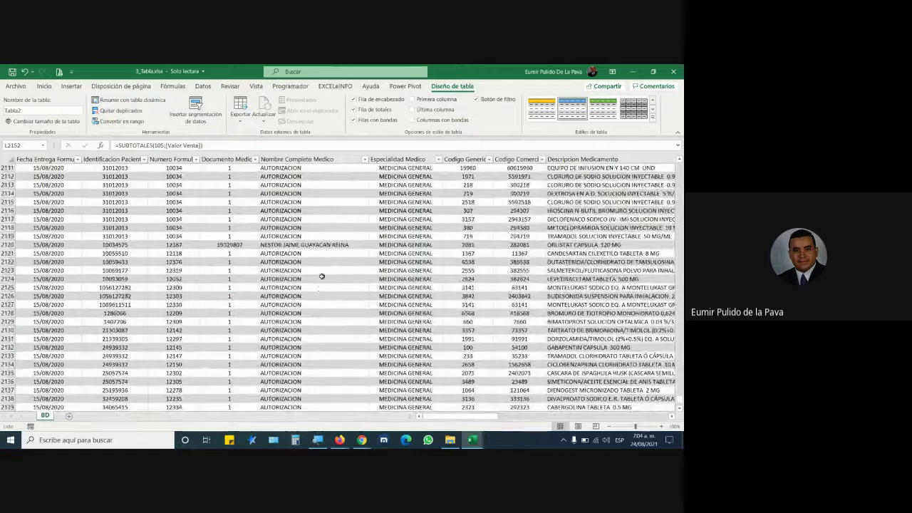
scroll(315, 280, "down", 9)
scroll(315, 279, "down", 4)
Step: Magnify the screen with the Windows Lupa and examine the column headings, the total row and the records above it
left_click(317, 439)
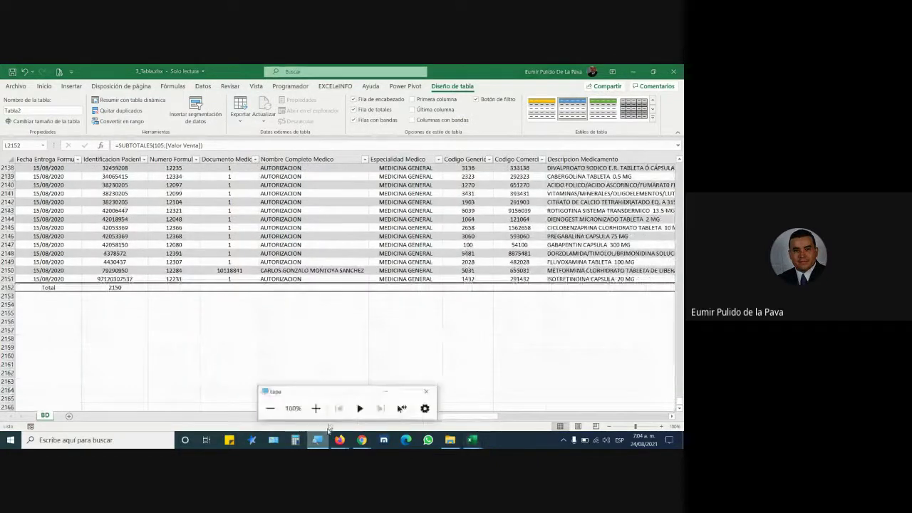
left_click(316, 408)
left_click(386, 390)
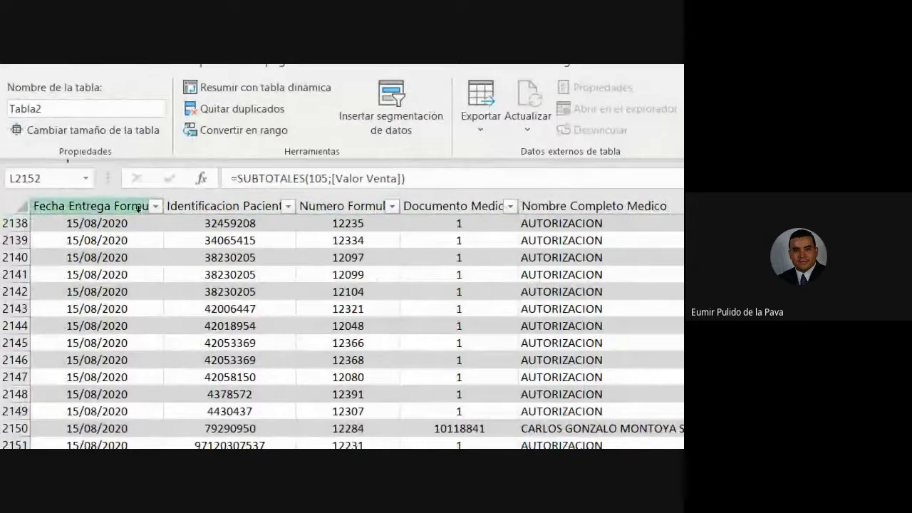
scroll(394, 369, "down", 4)
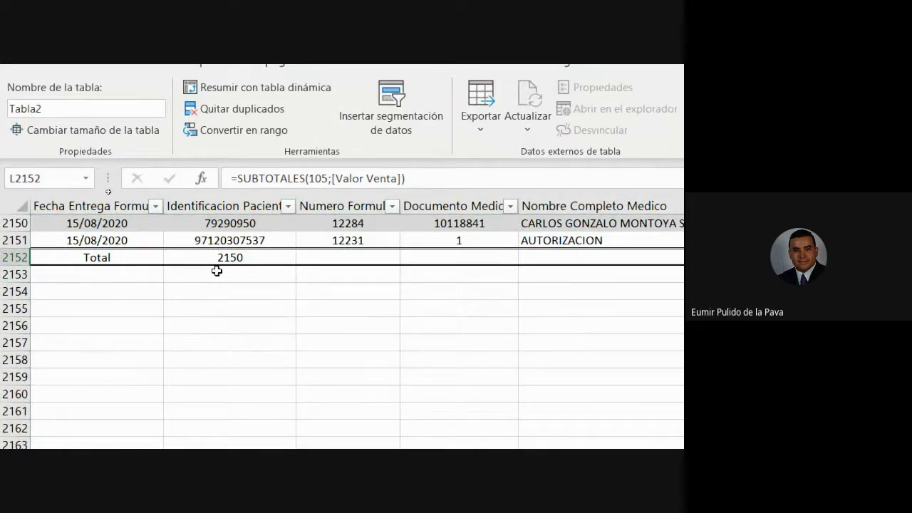
scroll(346, 267, "up", 4)
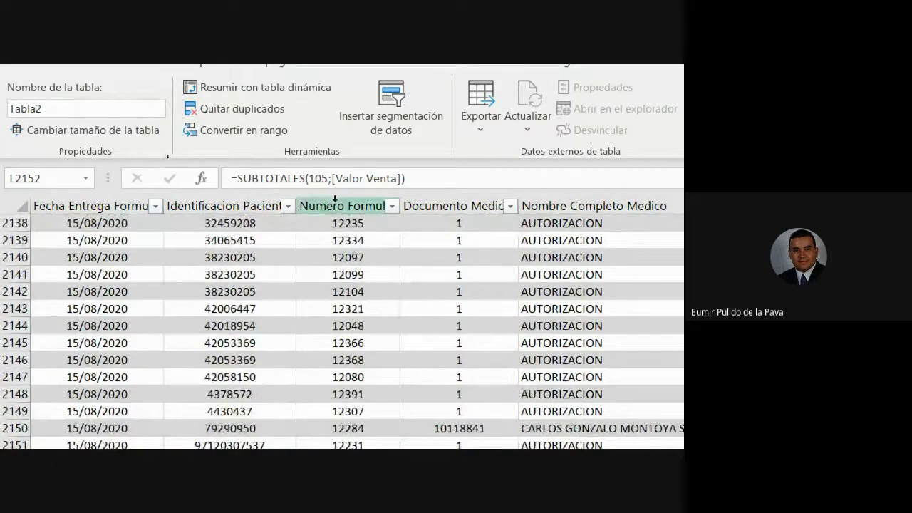
scroll(374, 309, "down", 3)
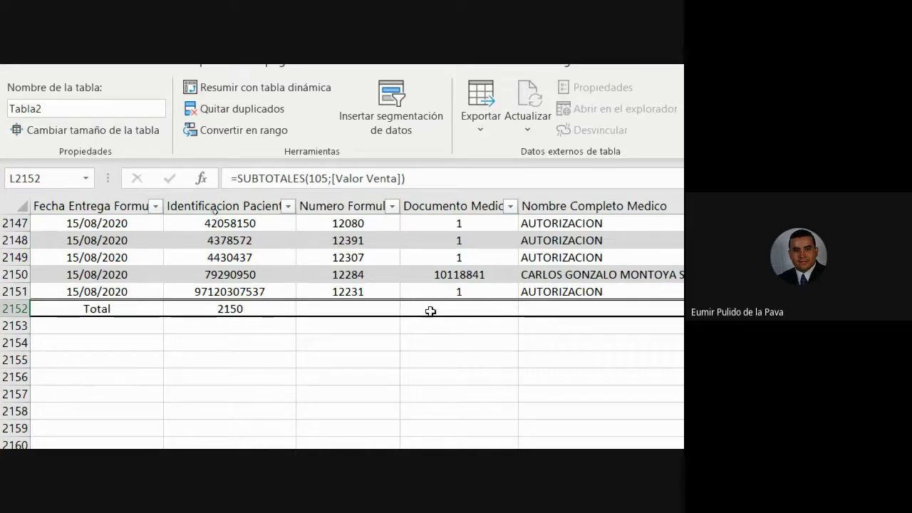
scroll(431, 310, "up", 20)
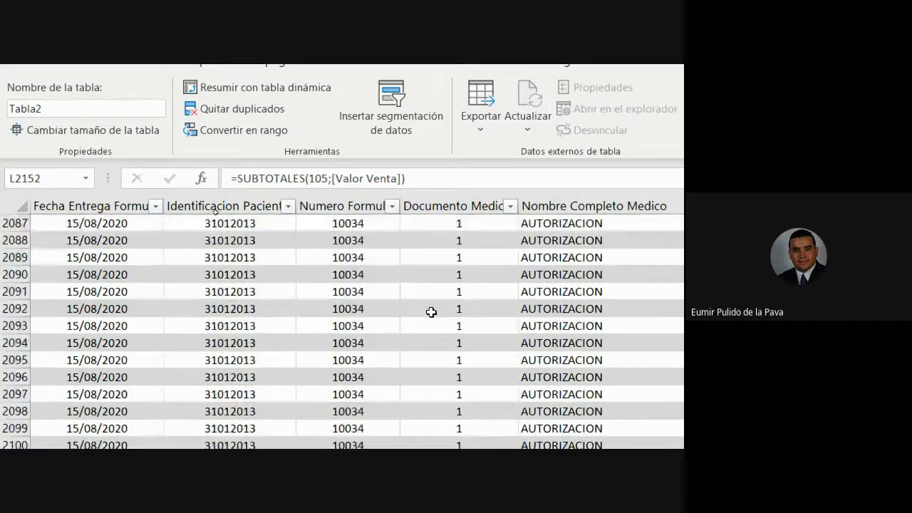
scroll(431, 311, "up", 20)
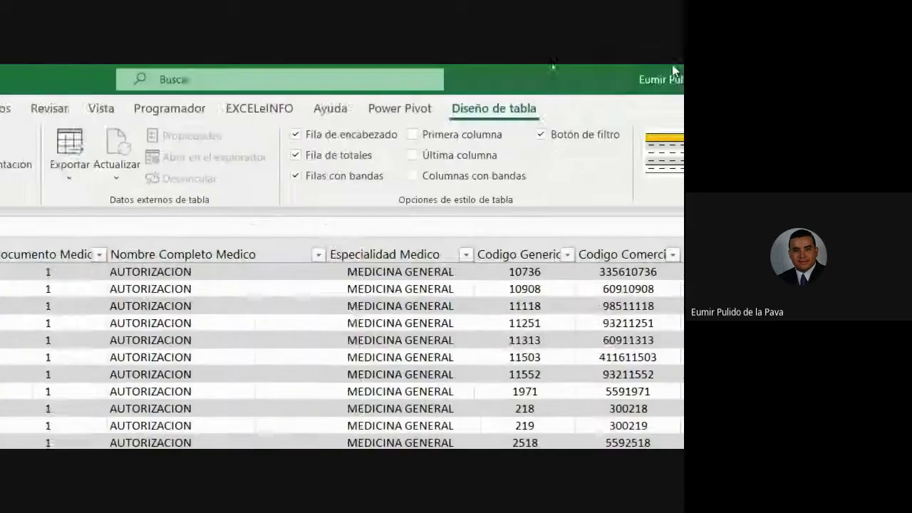
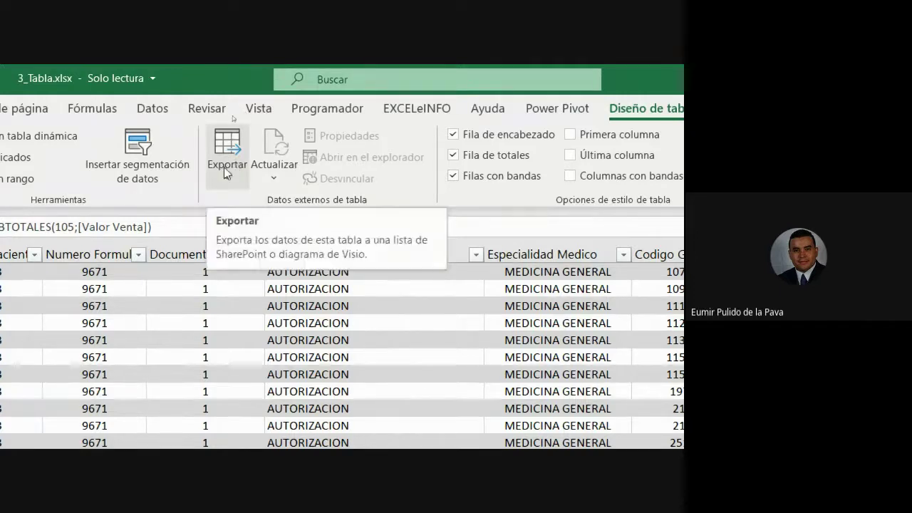
Step: Review the sort and filter data tools, the table design options for slicers, and the table's records
left_click(142, 111)
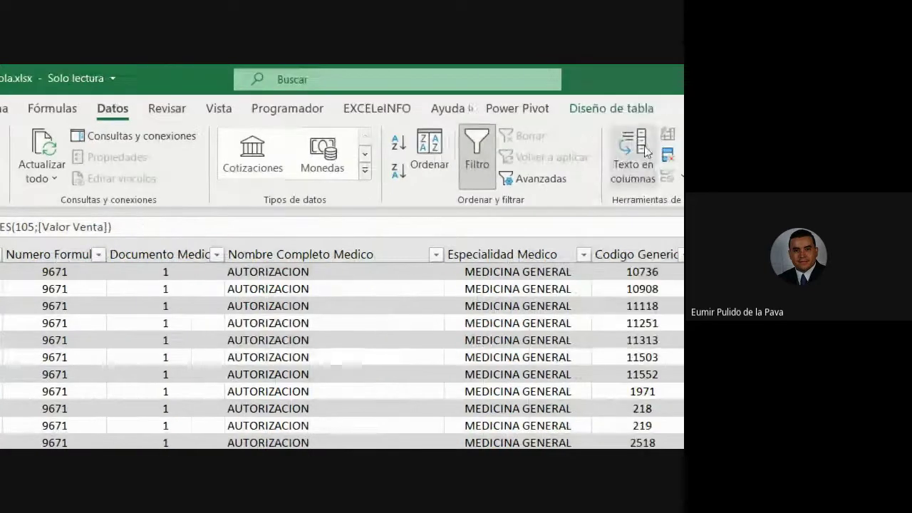
left_click(601, 114)
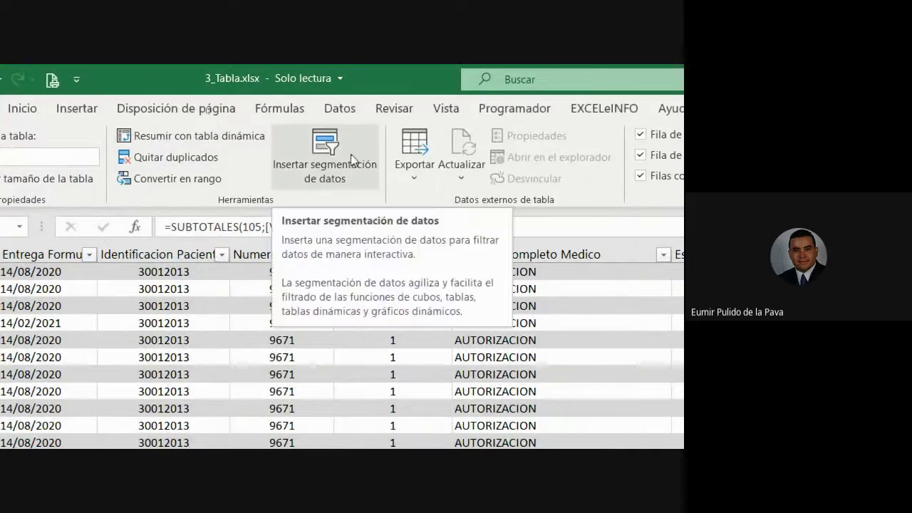
scroll(204, 375, "down", 15)
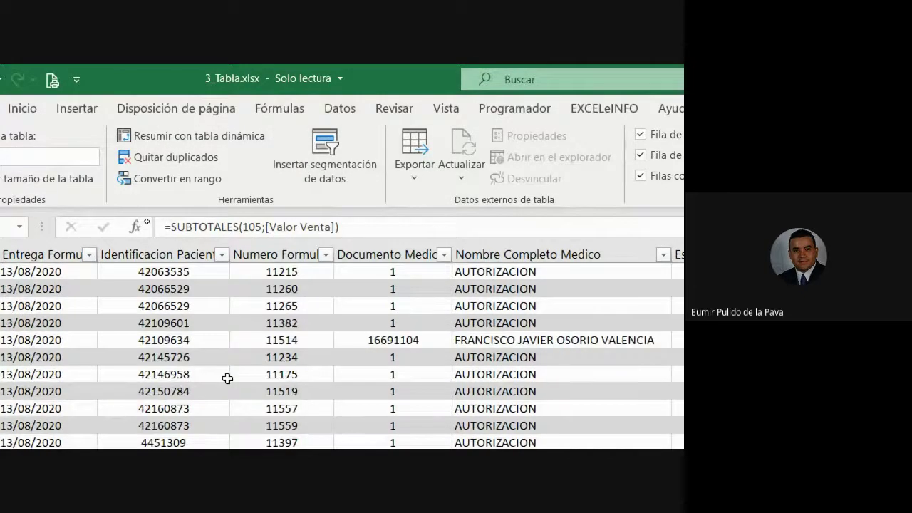
scroll(226, 377, "up", 15)
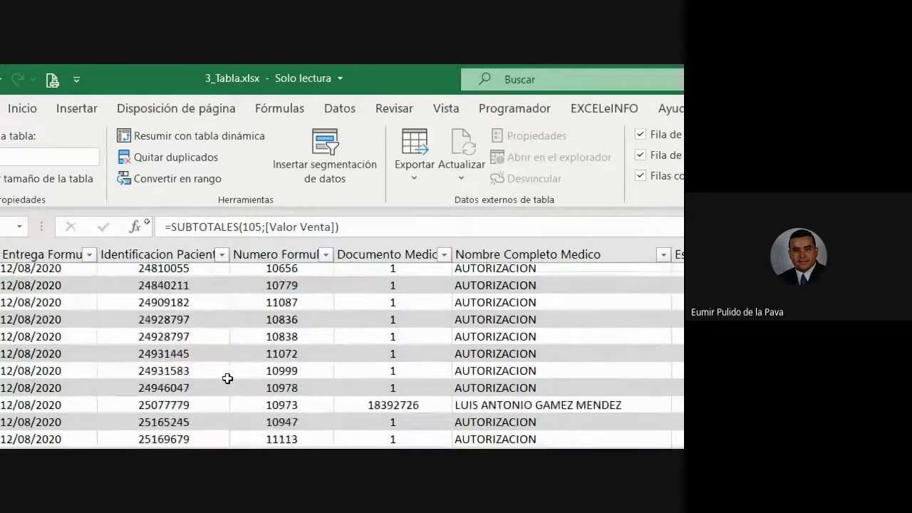
Step: Go to the Numero Formula header in C1 and insert slicers for Nombre Completo Medico and Especialidad Medico
left_click(330, 358)
key("ctrl+Up")
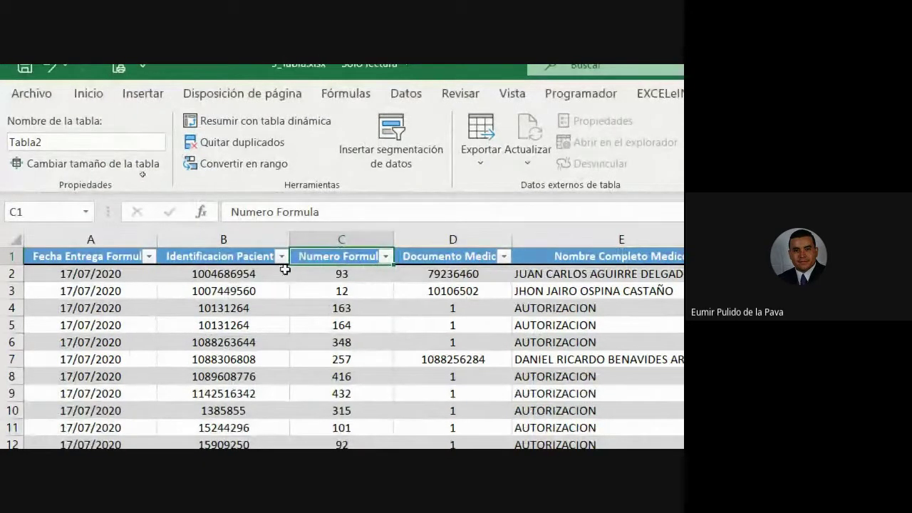
left_click(396, 149)
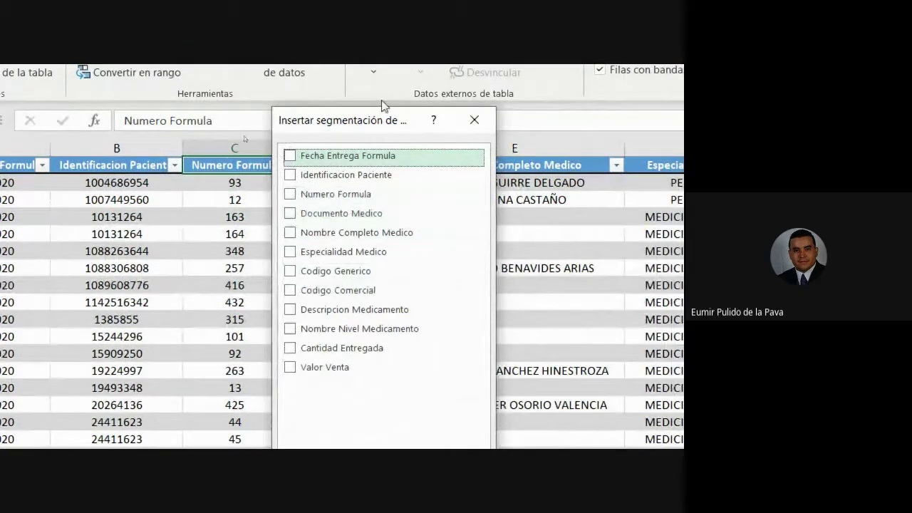
left_click_drag(375, 121, 420, 246)
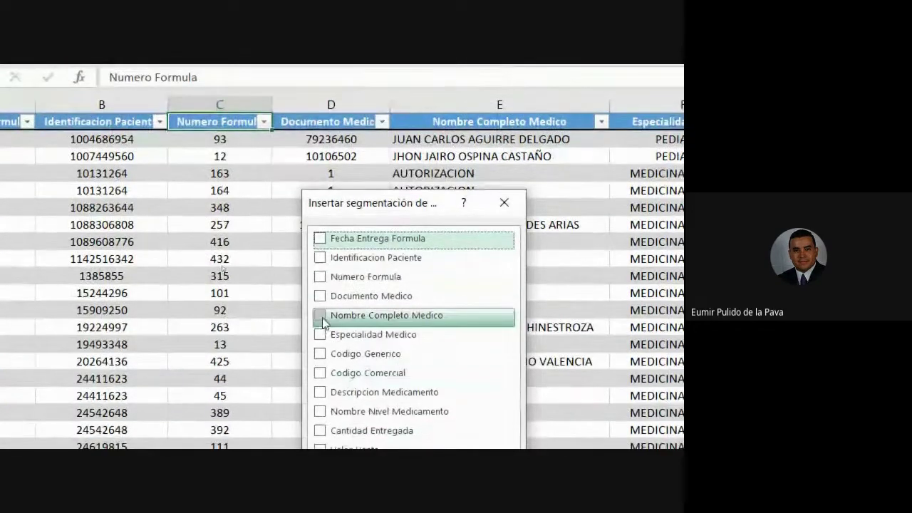
left_click(322, 317)
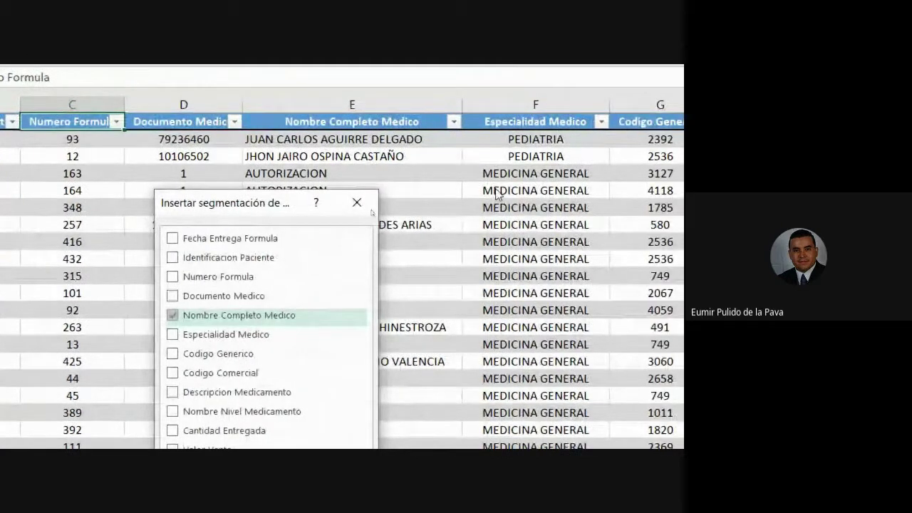
left_click(172, 334)
left_click(269, 428)
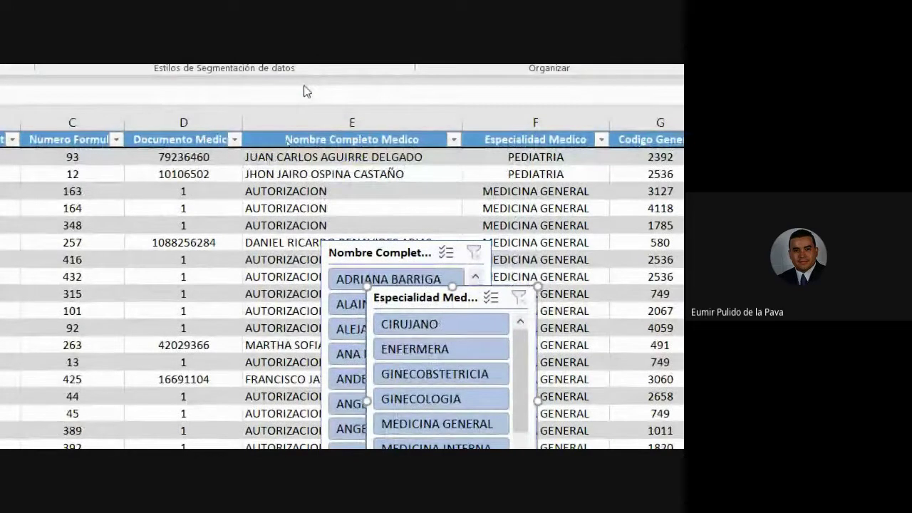
Step: Place the Especialidad Medico slicer beside the Nombre Completo Medico slicer, and select the Nombre Completo Medico slicer
left_click_drag(424, 305, 571, 253)
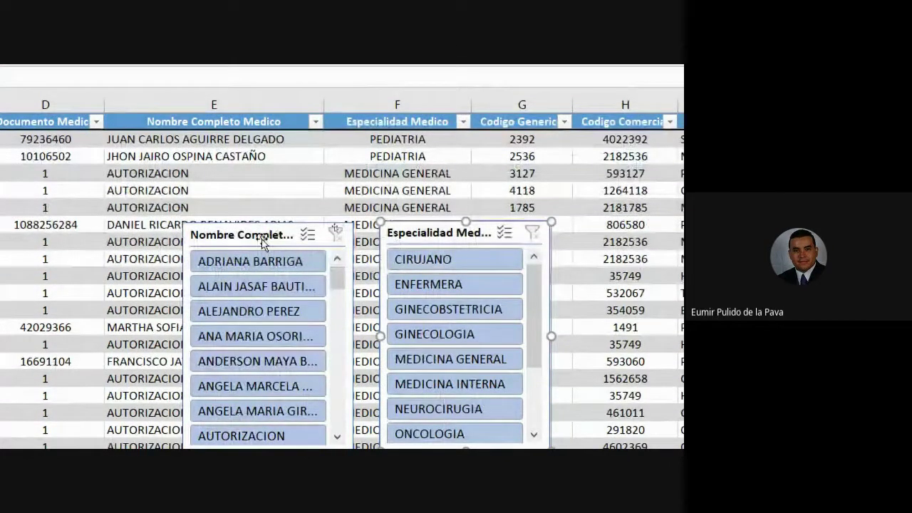
left_click(262, 238)
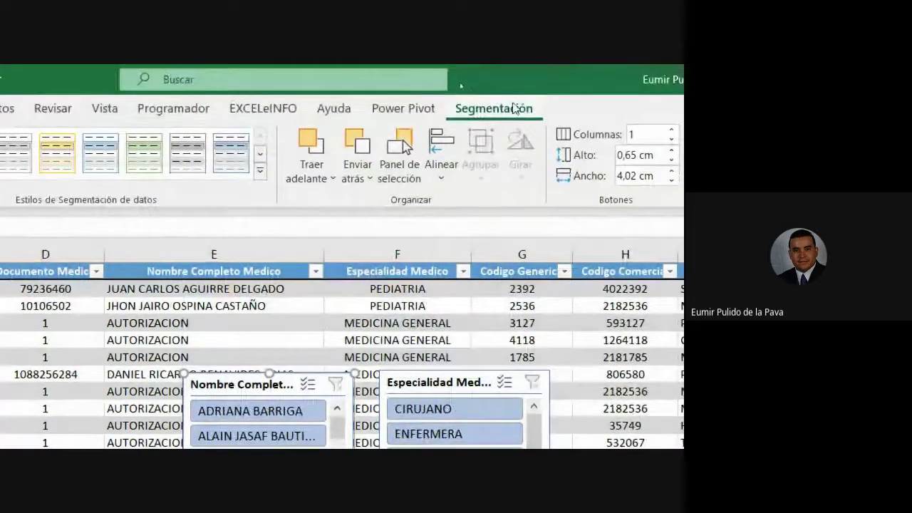
Step: Bring up the slicer options for the Nombre Completo Medico slicer and reduce the Lupa magnification from its zoomed view to the whole sheet
left_click(383, 321)
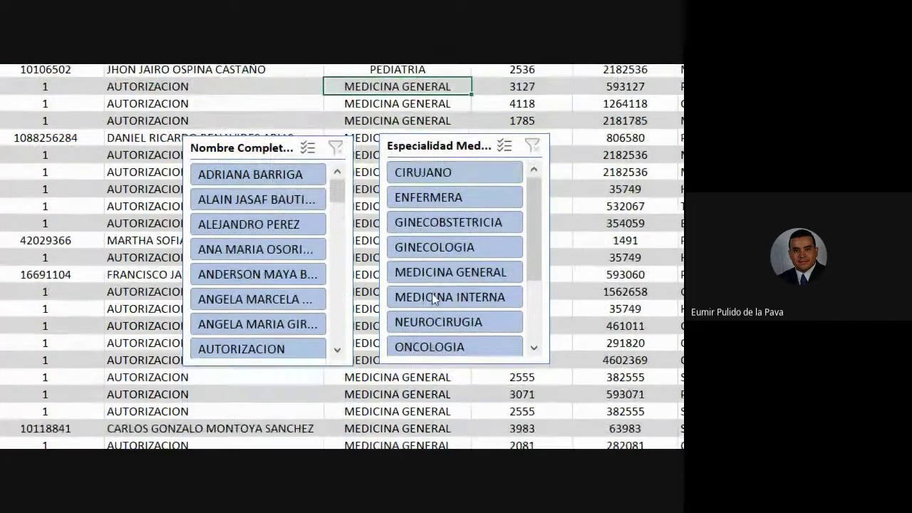
left_click(419, 147)
left_click(237, 147)
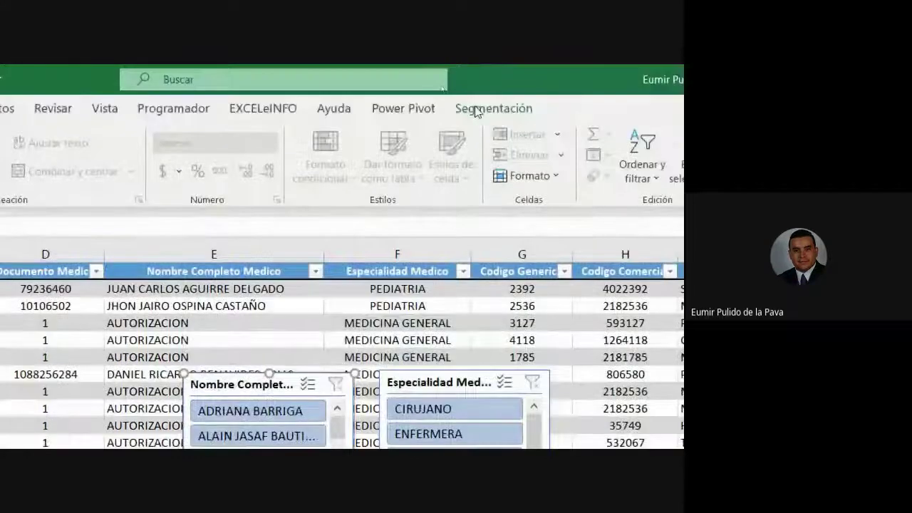
left_click(479, 108)
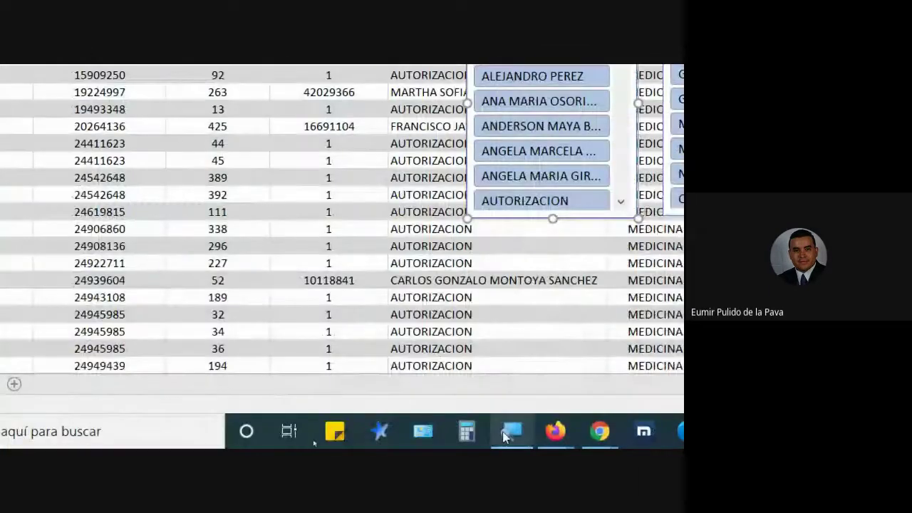
left_click(503, 431)
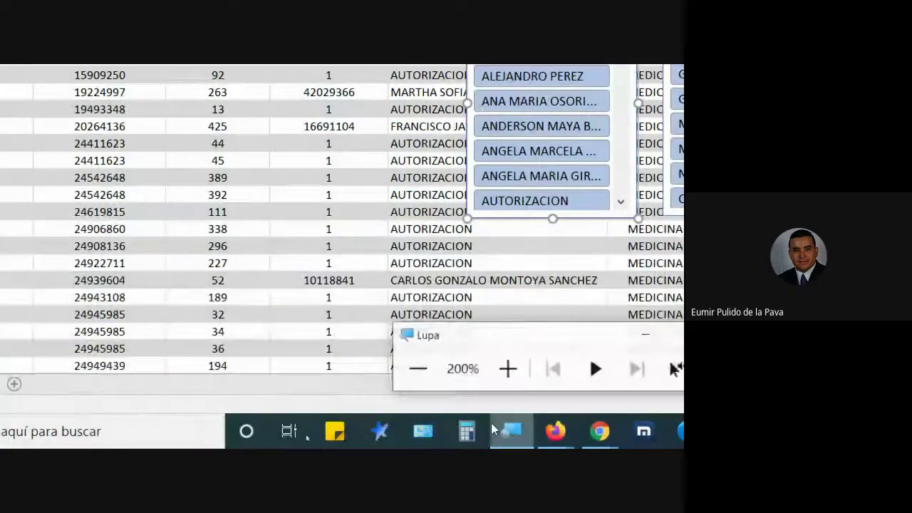
left_click(417, 367)
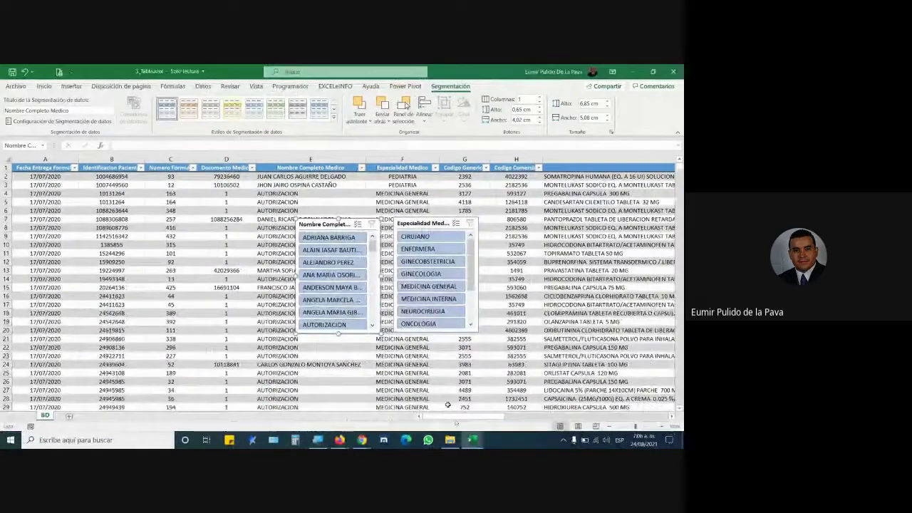
Step: Move the Especialidad Medico and Nombre Completo Medico slicers over the Descripcion Medicamento column
scroll(459, 419, "right", 2)
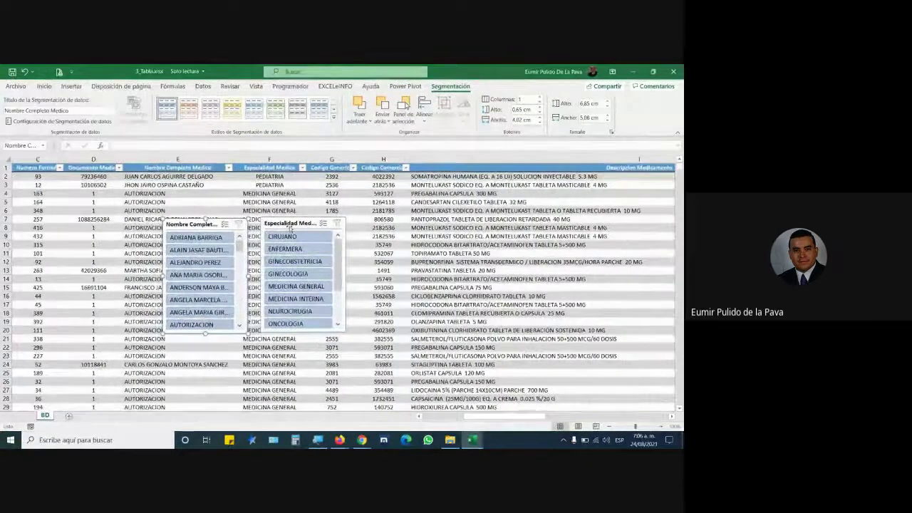
left_click_drag(310, 225, 504, 214)
left_click_drag(196, 224, 583, 211)
left_click_drag(543, 415, 670, 414)
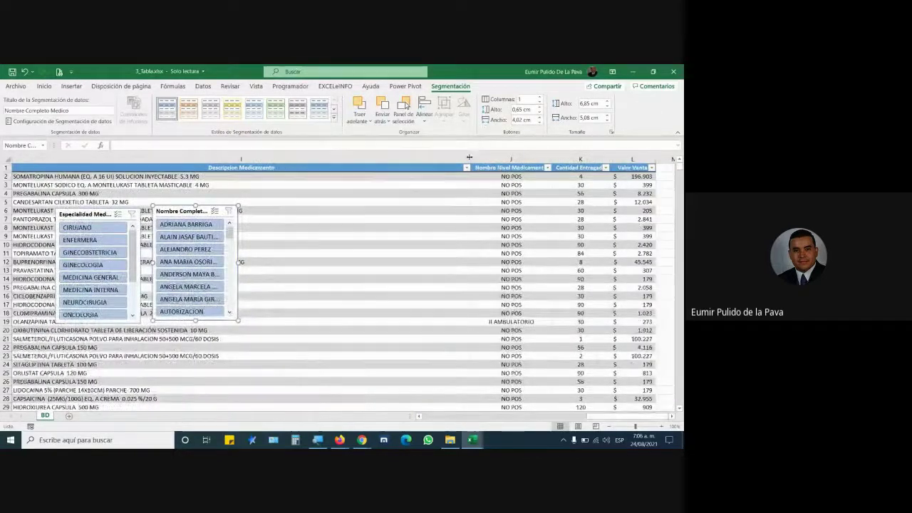
Step: Narrow the Descripcion Medicamento column and stack the Nombre Completo Medico slicer above the Especialidad Medico slicer in the empty columns after Valor Venta
left_click_drag(469, 156, 315, 145)
left_click_drag(188, 161, 175, 159)
left_click_drag(208, 213, 441, 175)
left_click_drag(88, 216, 417, 294)
Step: Arrange the Nombre Completo Medico slicer's buttons in 3 columns and widen the slicer to about 16.2 cm
left_click(415, 174)
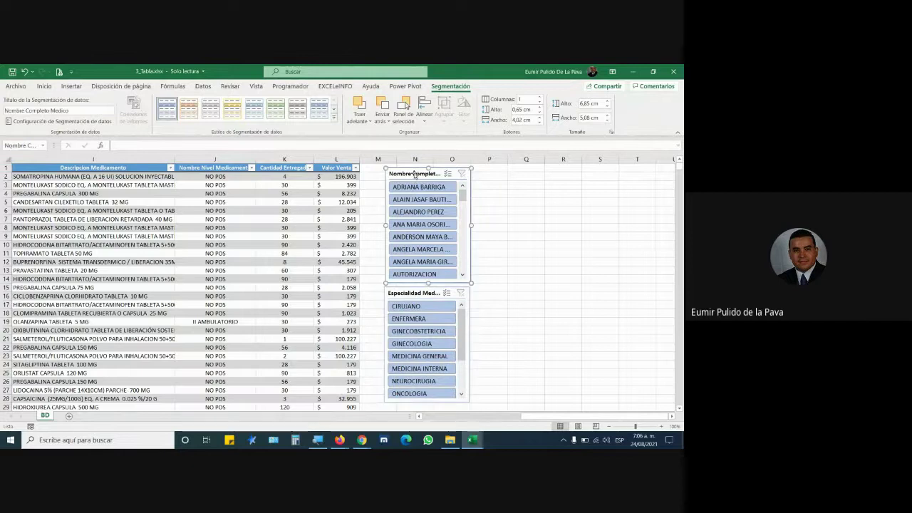
left_click(539, 99)
left_click(539, 99)
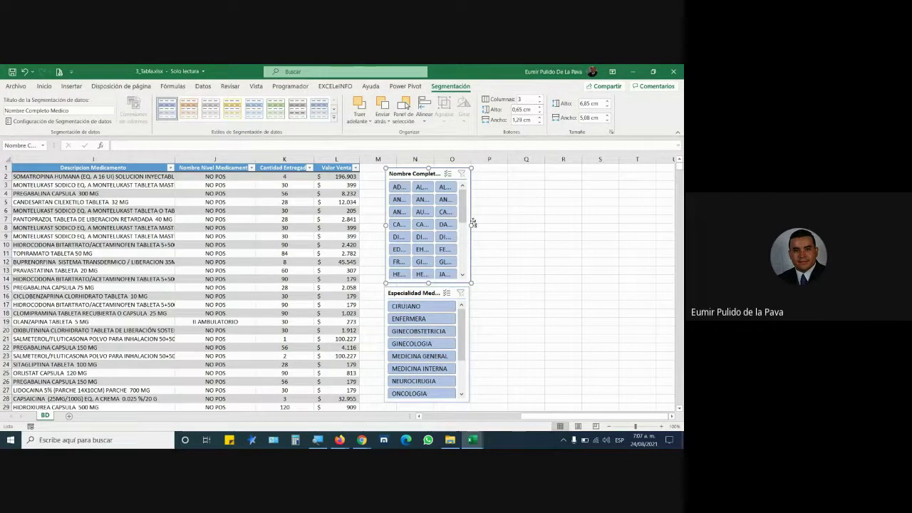
left_click_drag(470, 225, 659, 225)
Step: Move the Especialidad Medico slicer lower and extend the Nombre Completo Medico slicer's height to about 8.2 cm
left_click_drag(422, 295, 422, 325)
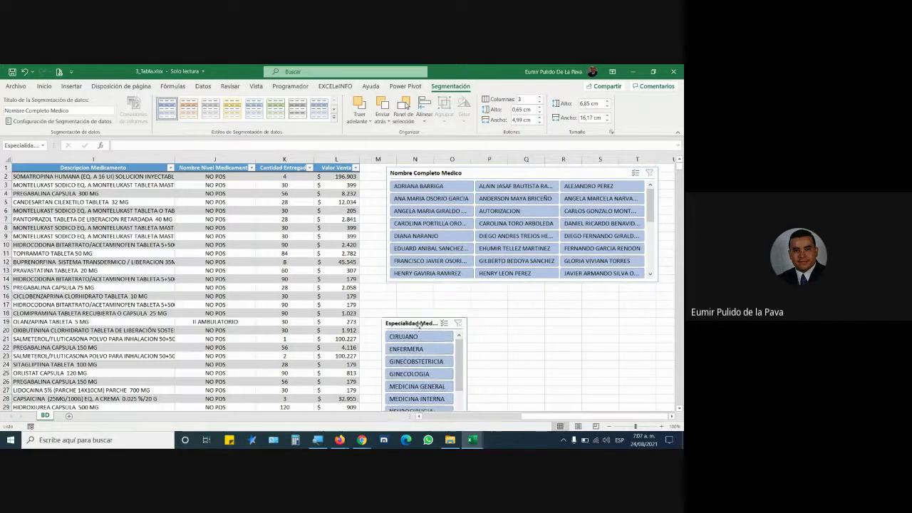
left_click(521, 284)
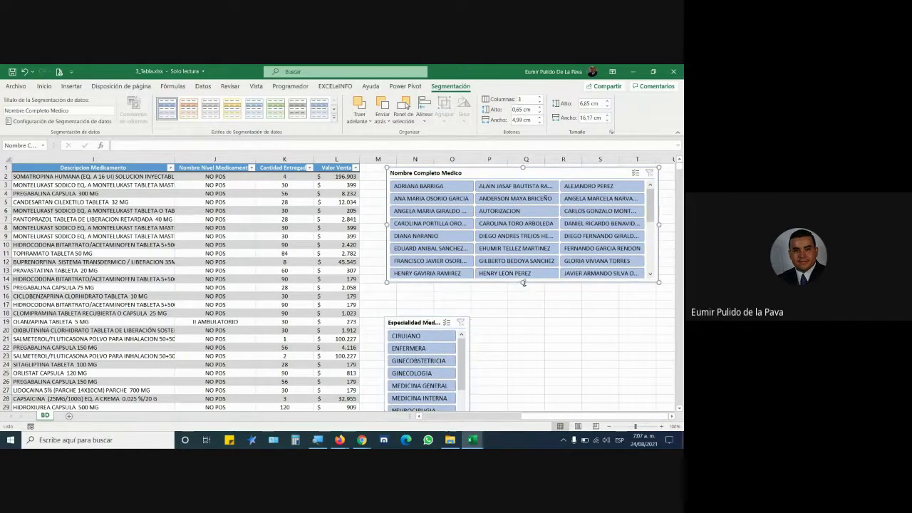
left_click_drag(523, 283, 522, 305)
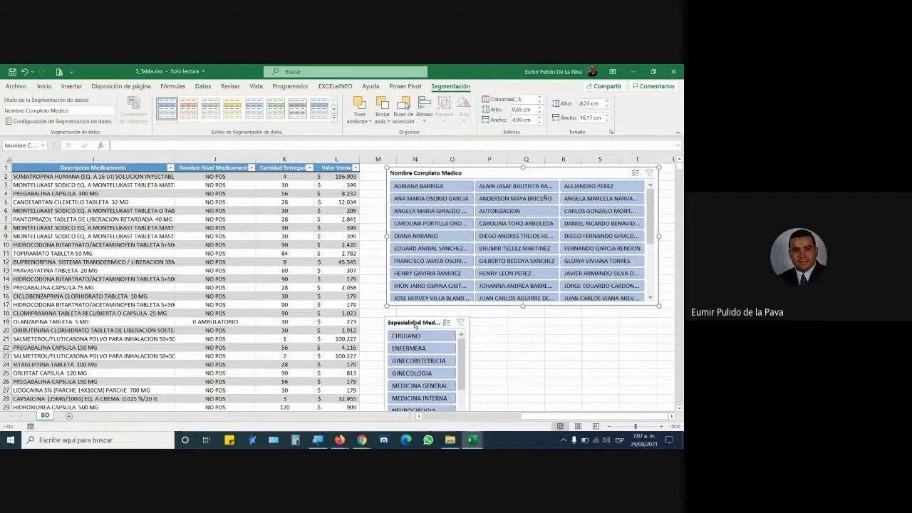
left_click_drag(416, 323, 416, 332)
Step: Arrange the Nombre Completo Medico slicer's buttons in 5 columns and adjust its height to about 9 cm so all names fit
left_click(498, 179)
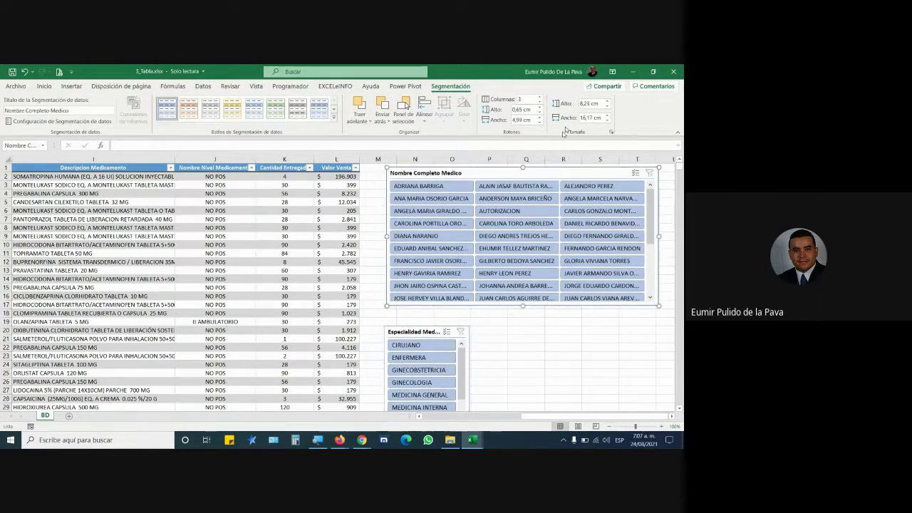
left_click(539, 99)
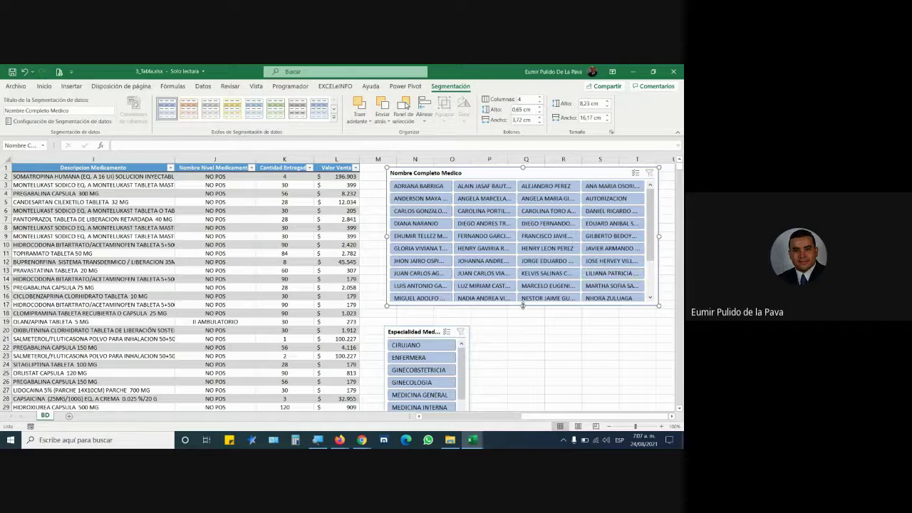
left_click_drag(523, 305, 522, 324)
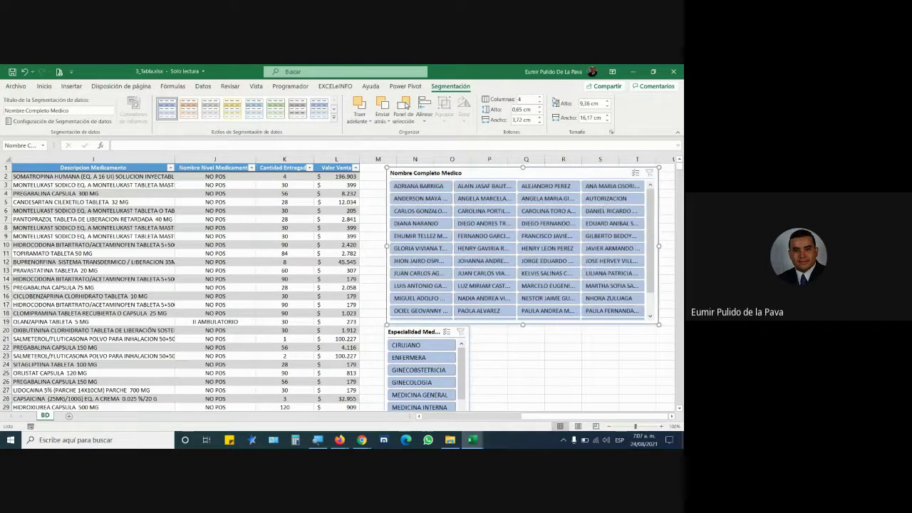
left_click(539, 99)
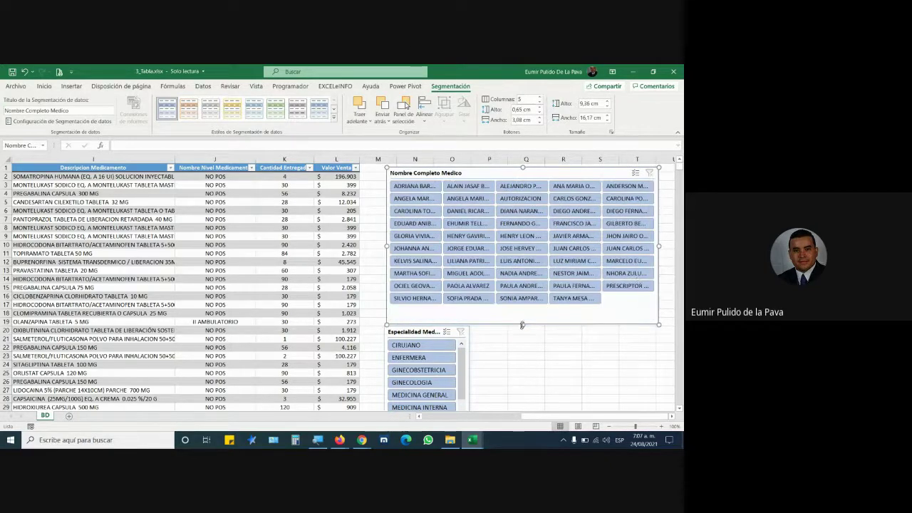
left_click_drag(523, 325, 524, 318)
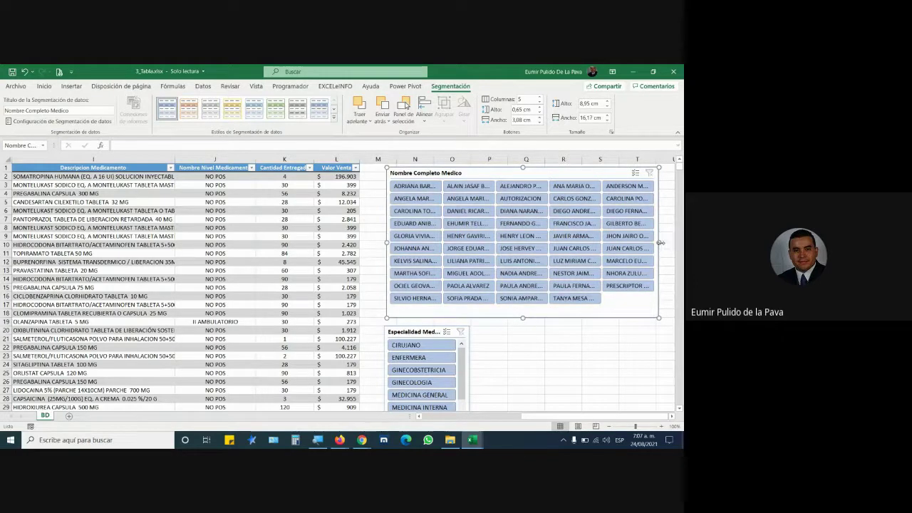
Step: Widen the Nombre Completo Medico slicer to about 22.9 cm and place the Especialidad Medico slicer directly beneath it
left_click_drag(661, 243, 608, 241)
left_click_drag(240, 335, 243, 330)
Step: Widen the Especialidad Medico slicer to about 22.8 cm and arrange its buttons in 3 columns
left_click_drag(309, 378, 608, 384)
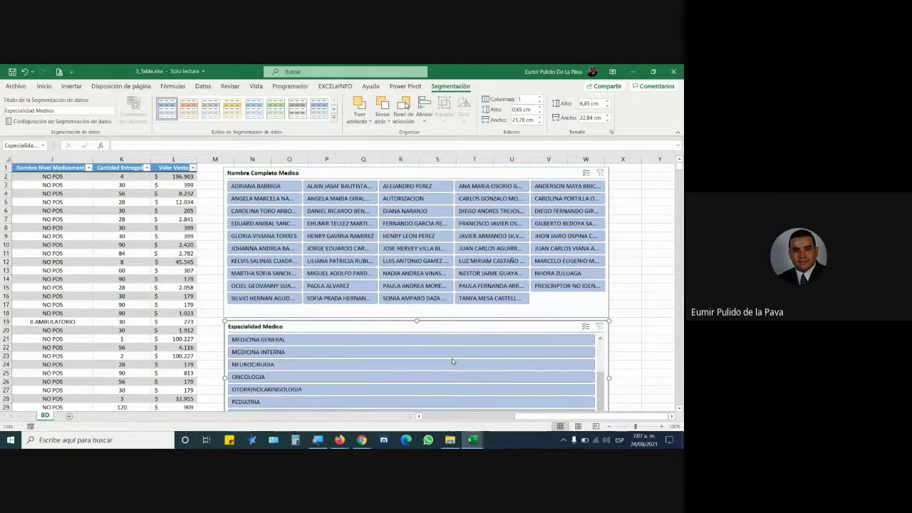
left_click(540, 97)
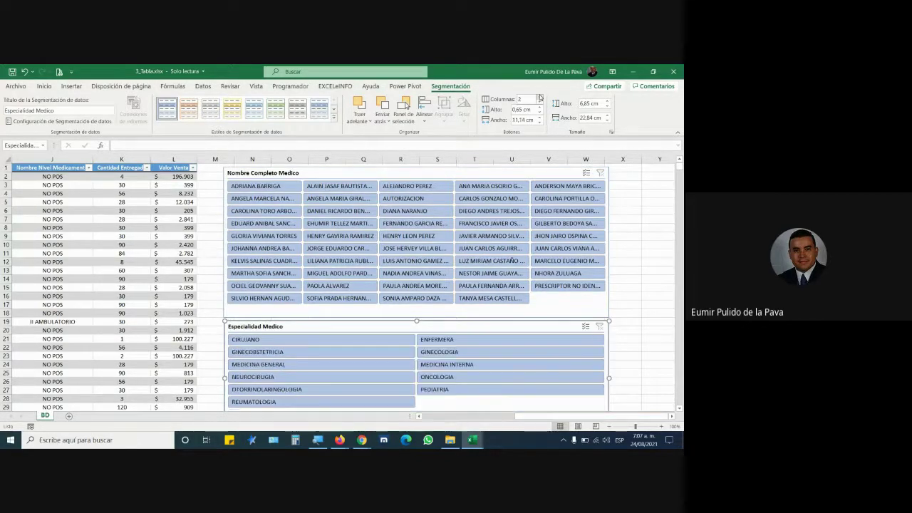
left_click(539, 97)
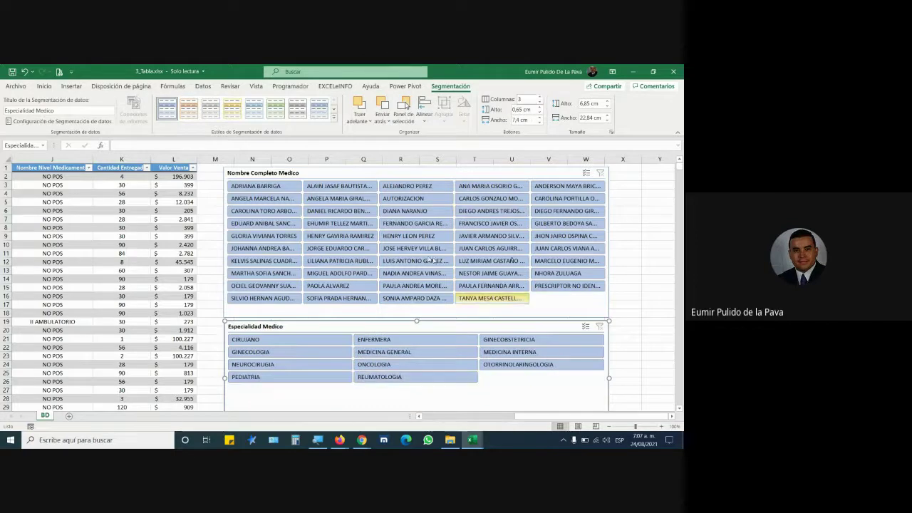
Step: Apply the dark green style to the Nombre Completo Medico slicer and the dark orange style to the Especialidad Medico slicer
left_click(342, 173)
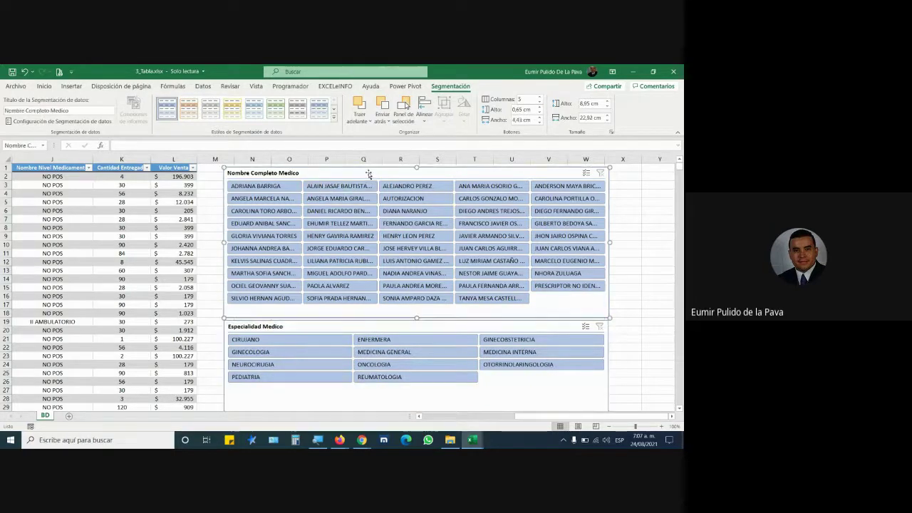
left_click(333, 121)
left_click(261, 163)
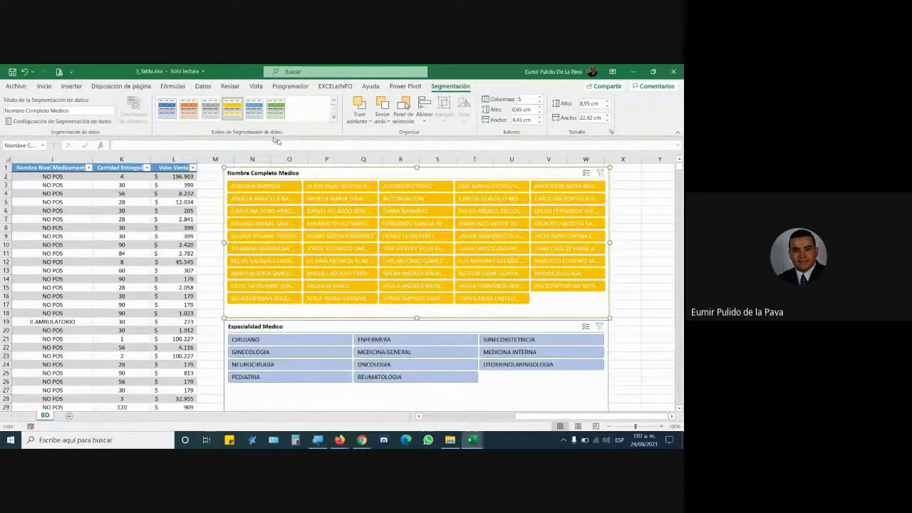
left_click(276, 109)
left_click(396, 327)
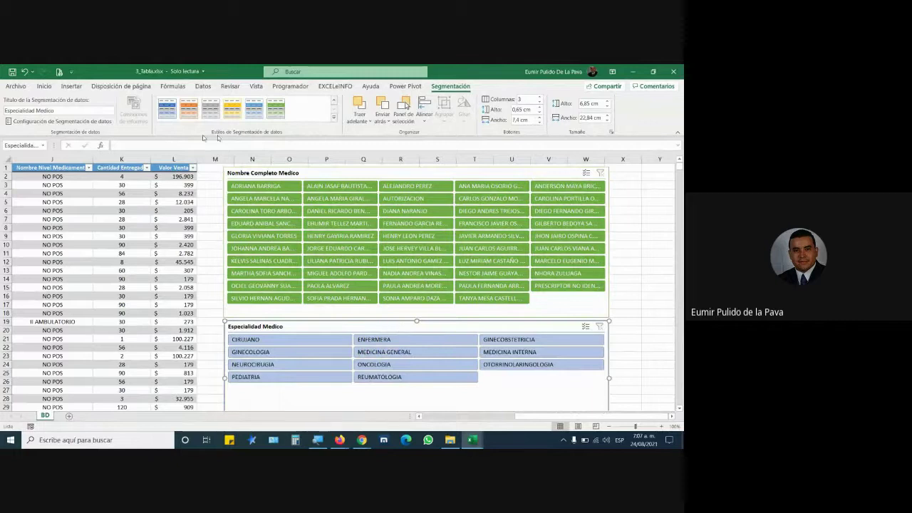
left_click(188, 106)
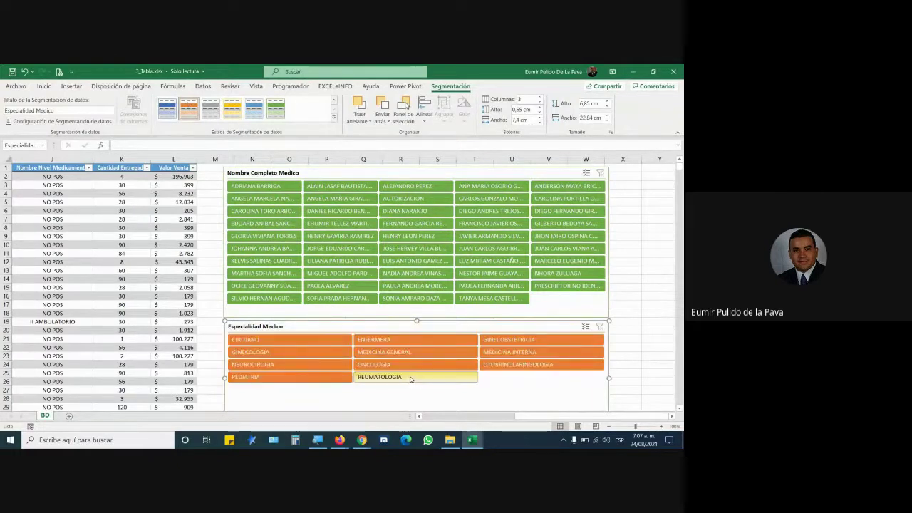
Step: Shorten the Especialidad Medico slicer to a height of about 4.3 cm and return to table cell K3
mouse_move(524, 417)
left_mouse_down()
mouse_move(477, 418)
mouse_move(523, 417)
left_mouse_up()
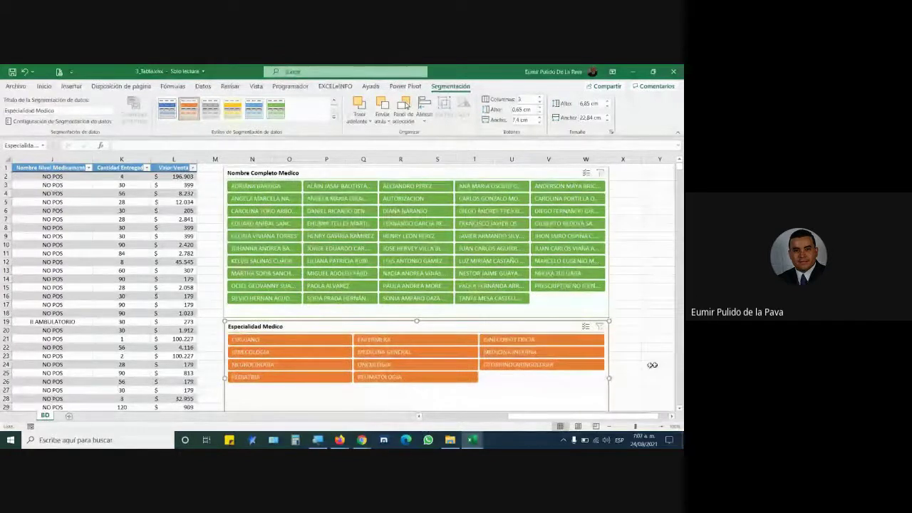
left_click_drag(417, 379, 439, 348)
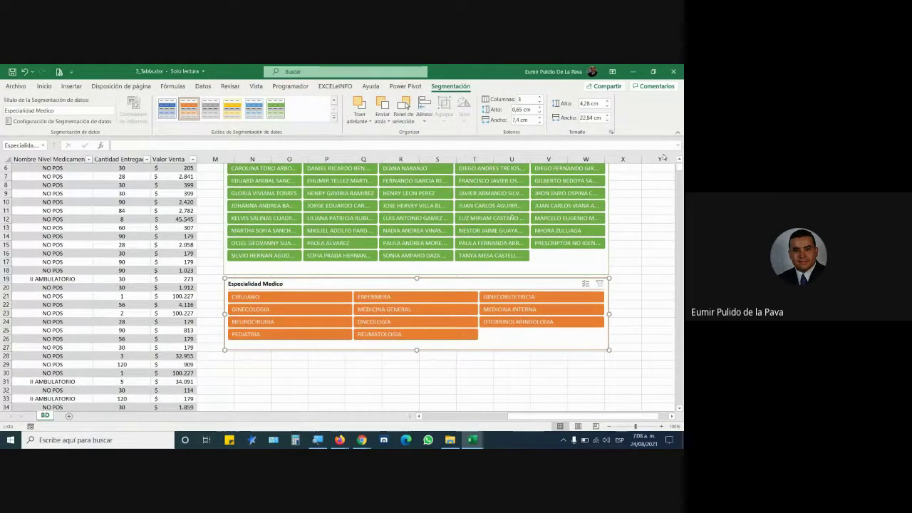
scroll(681, 163, "up", 2)
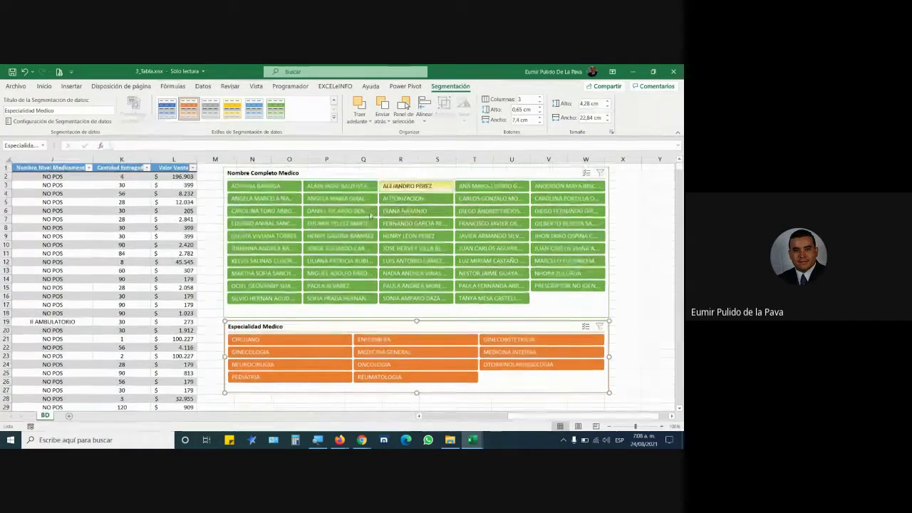
left_click(130, 187)
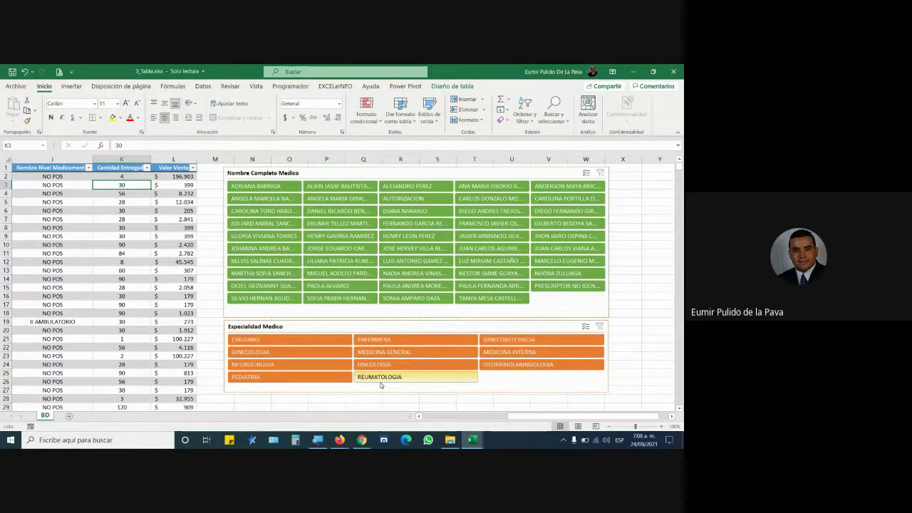
Step: Narrow the first three table columns, Fecha Entrega Formula, Identificacion Paciente and Numero Formula, to fit their data
left_click_drag(513, 418, 429, 415)
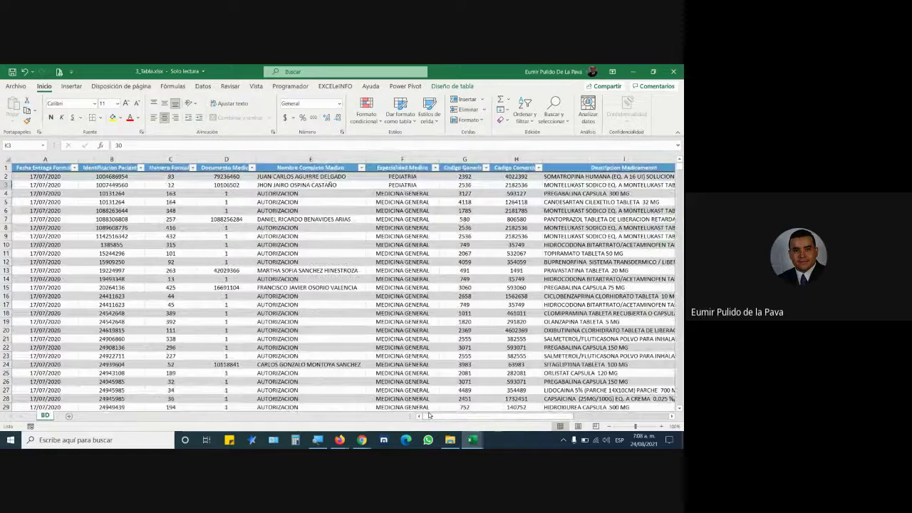
double_click(80, 160)
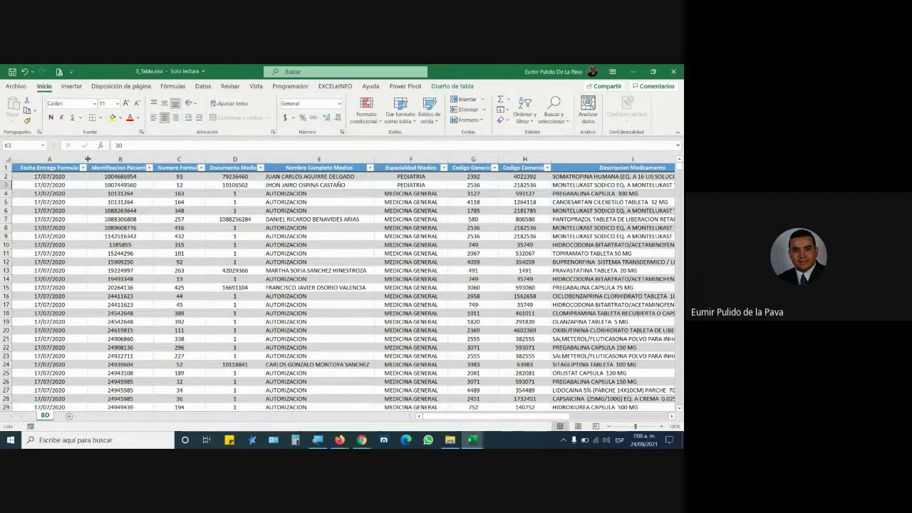
left_click_drag(58, 159, 58, 159)
left_click_drag(123, 158, 147, 157)
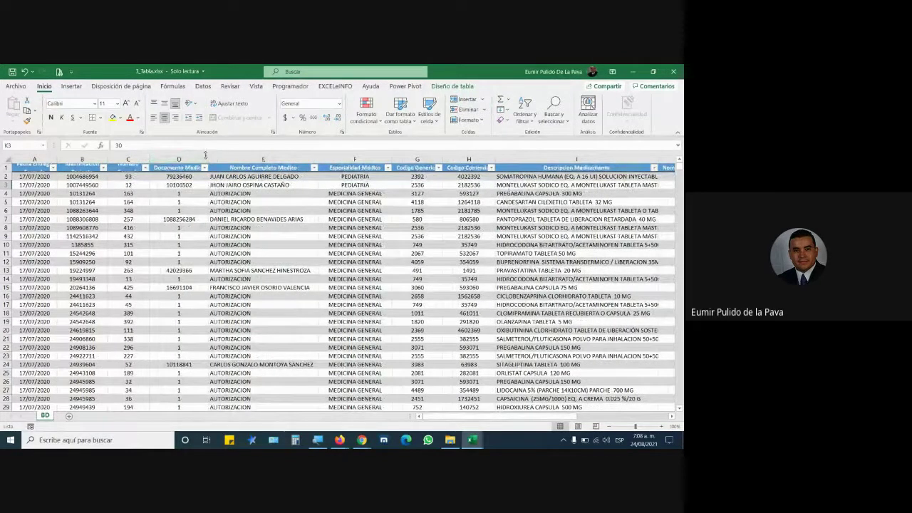
Step: Narrow the Documento Medico and Nombre Completo Medico columns and the two code columns G and H
left_click_drag(205, 158, 192, 158)
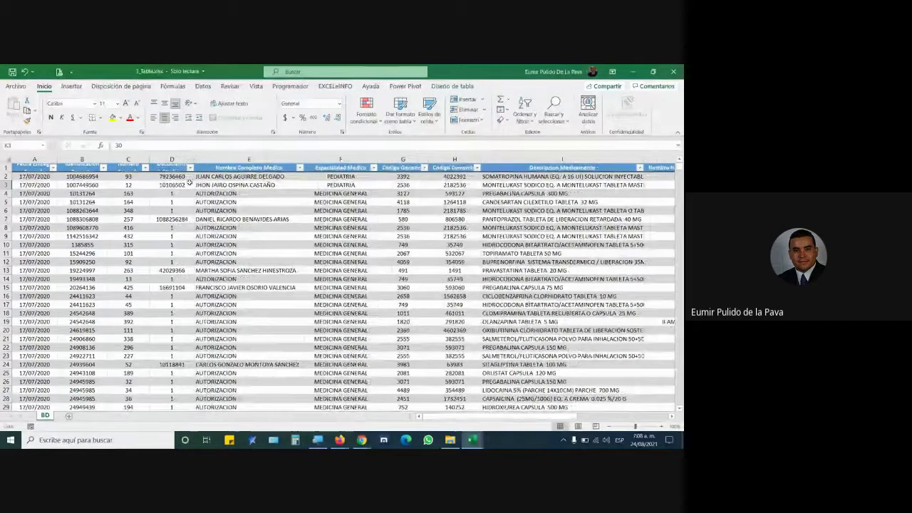
left_click_drag(305, 158, 271, 158)
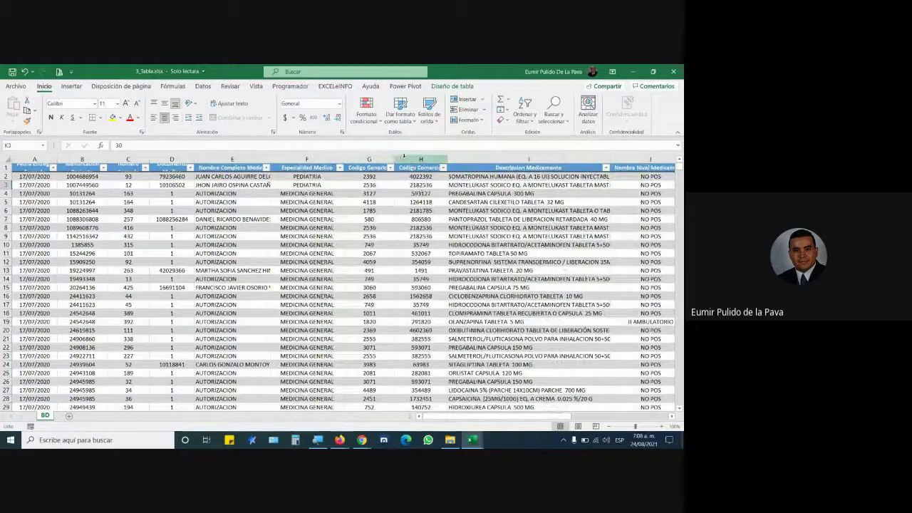
mouse_move(395, 159)
left_mouse_down()
mouse_move(371, 158)
mouse_move(410, 158)
left_mouse_up()
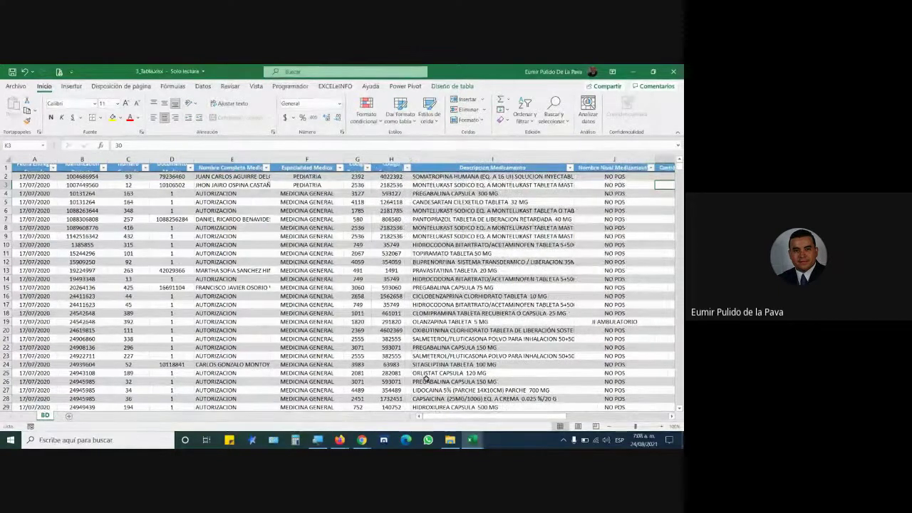
left_click_drag(484, 416, 541, 424)
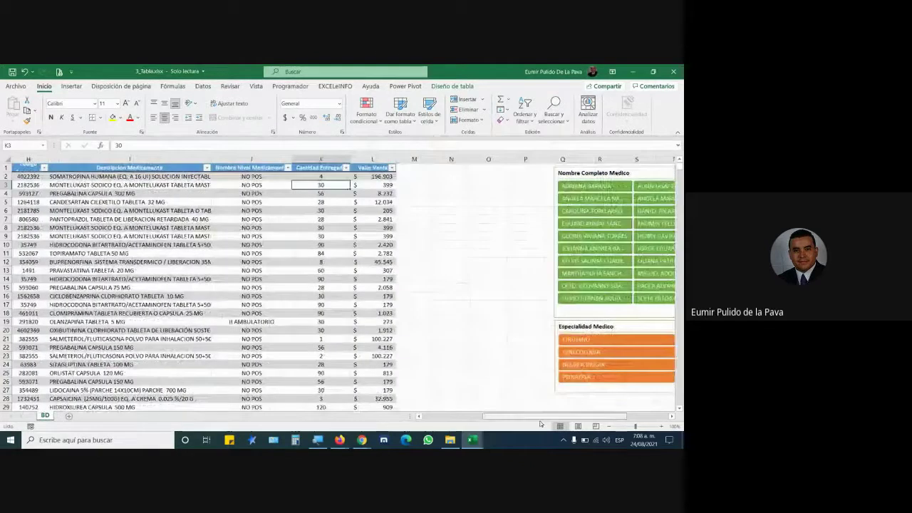
Step: Move the Nombre Completo Medico slicer beside the Valor Venta column and align the Especialidad Medico slicer directly below it
left_click_drag(567, 172, 427, 172)
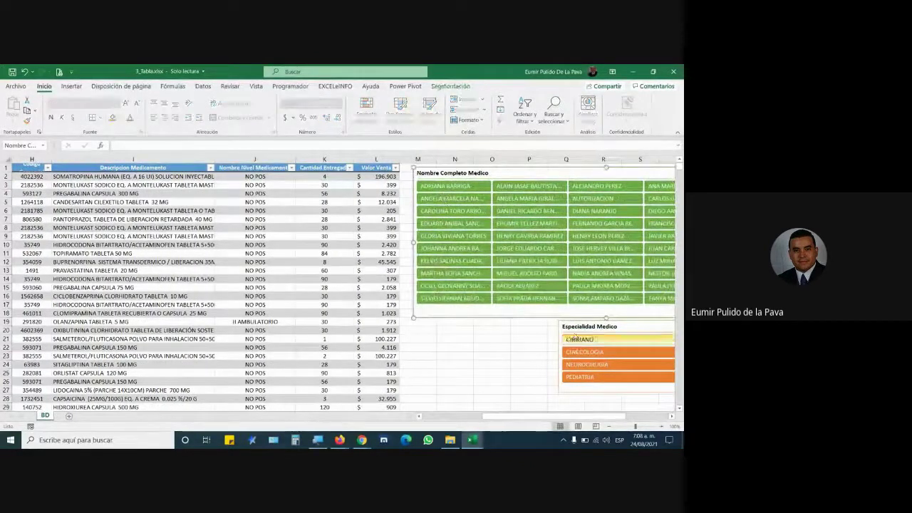
left_click_drag(576, 336, 443, 328)
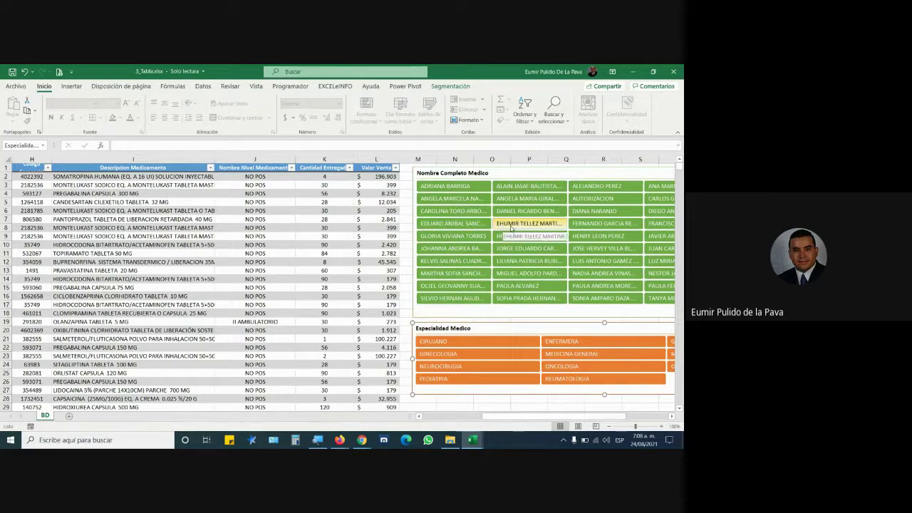
Step: Filter the table by one entry at a time in the Nombre Completo Medico slicer, using several individual doctors and AUTORIZACION
left_click(518, 226)
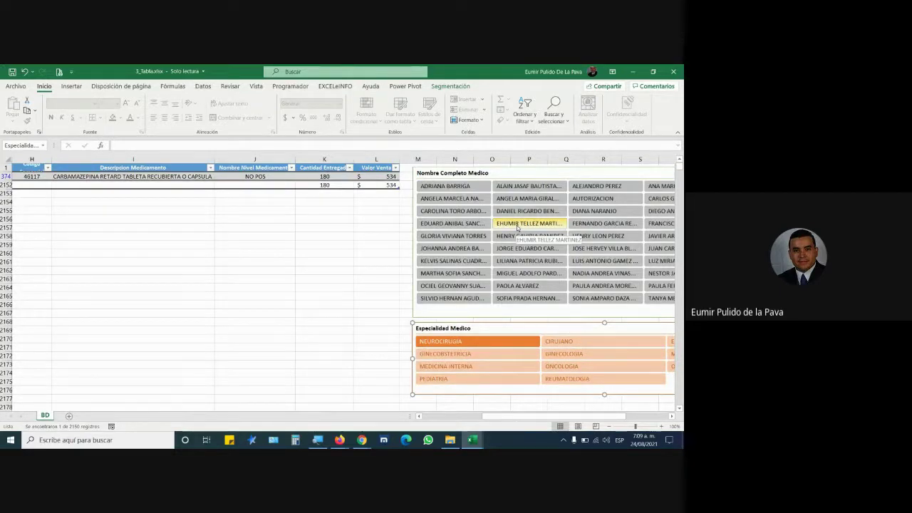
left_click(453, 186)
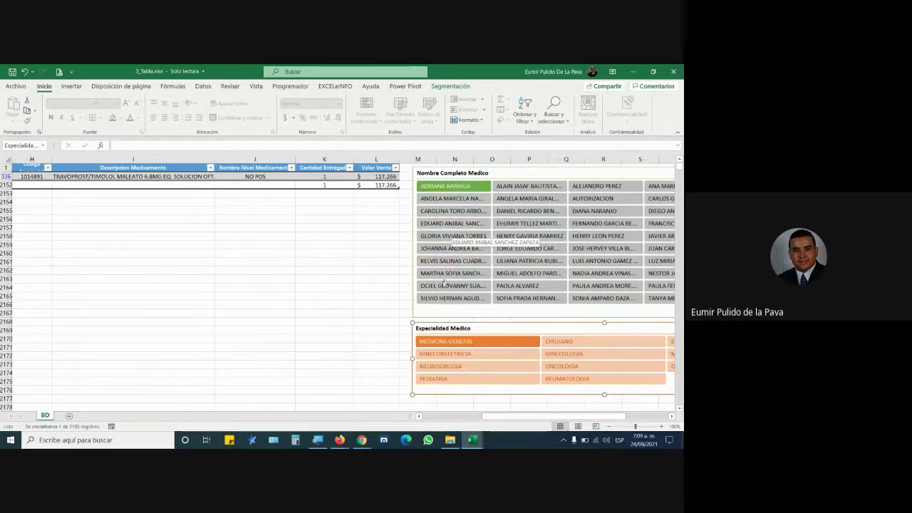
left_click(446, 261)
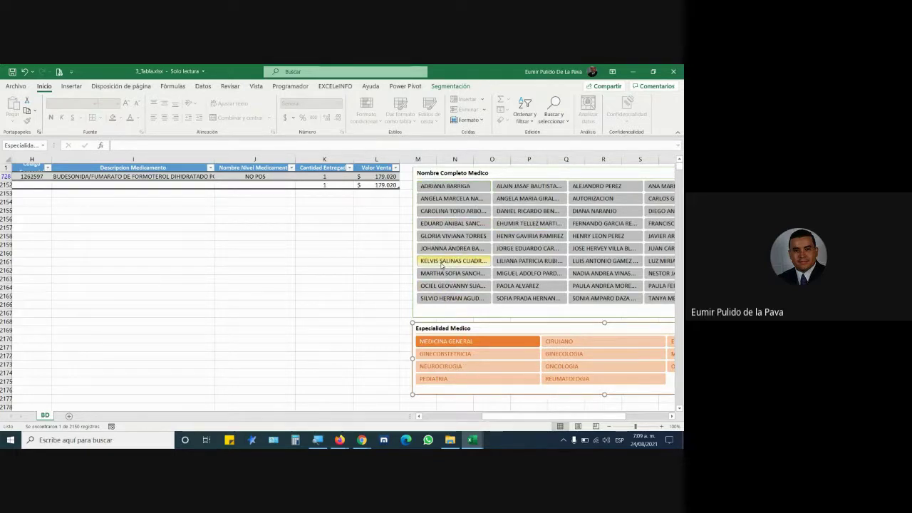
left_click(597, 199)
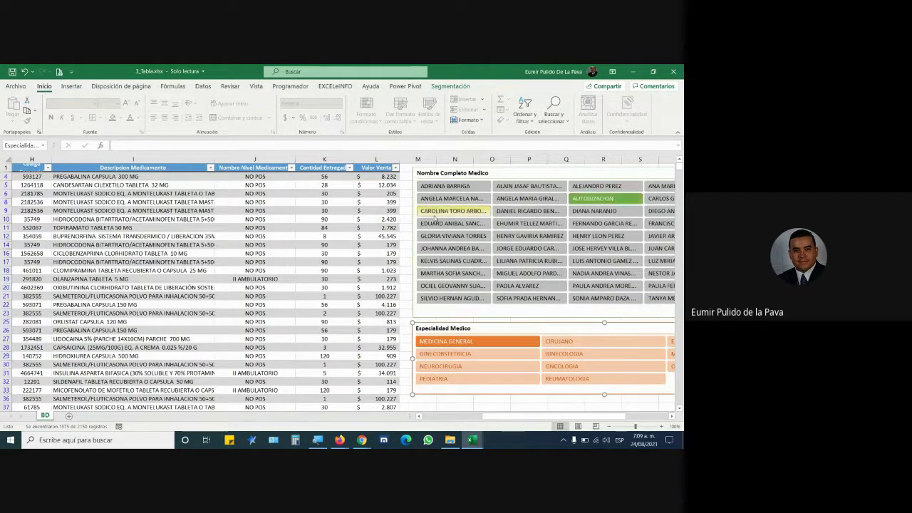
left_click(432, 226)
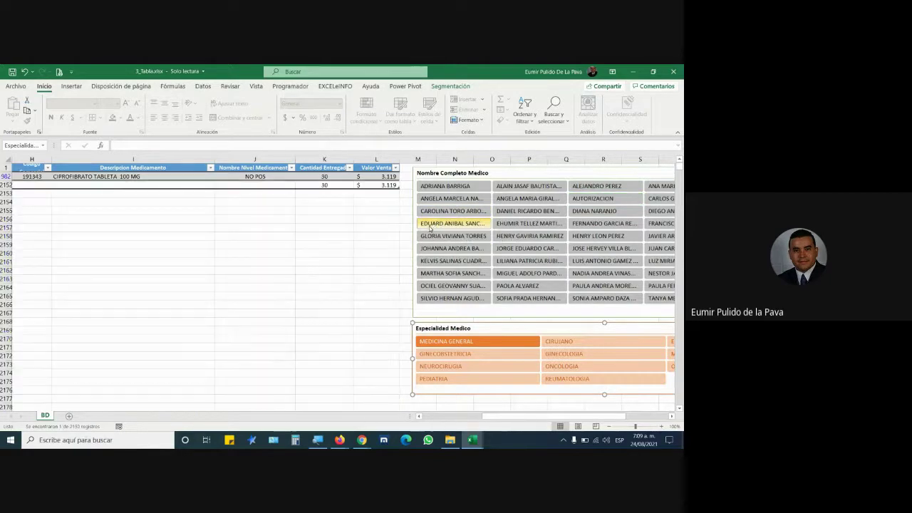
left_click(516, 275)
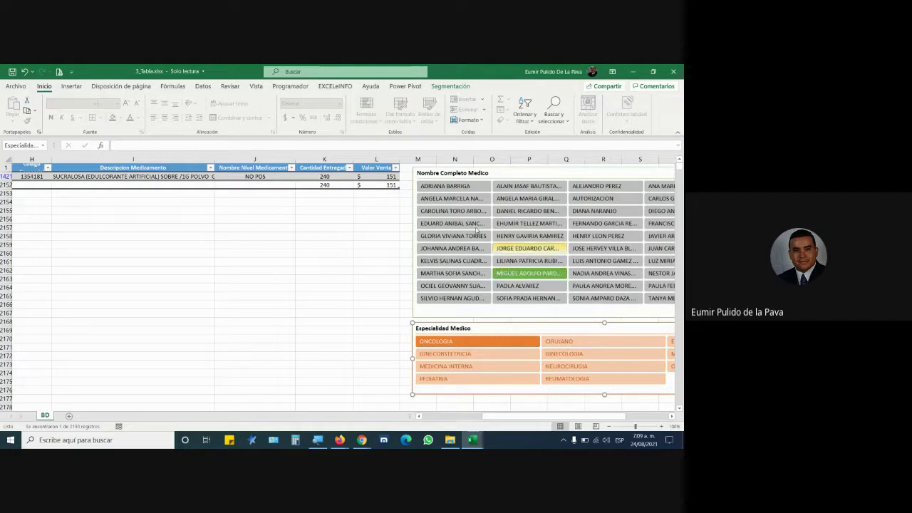
Step: Filter the table by the first three entries in each of the top two Nombre Completo Medico slicer rows together, and clear that filter
left_click_drag(540, 407, 525, 407)
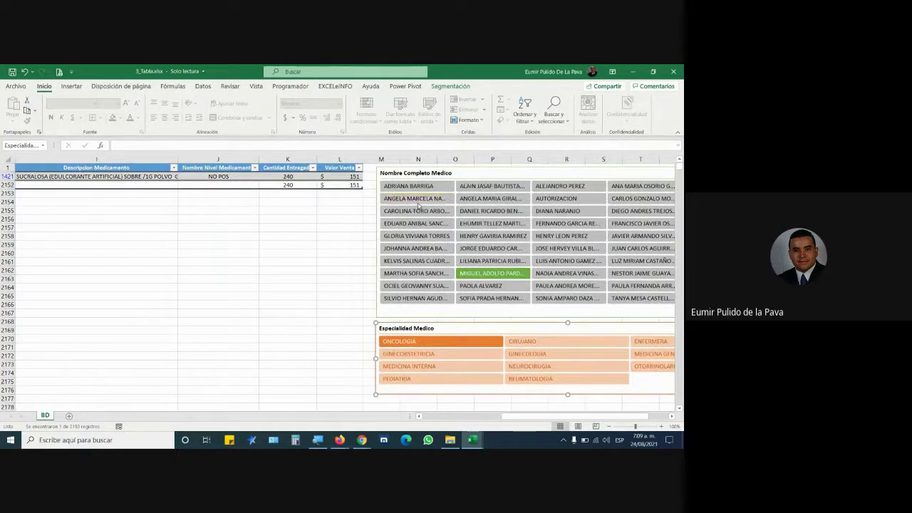
left_click(426, 186)
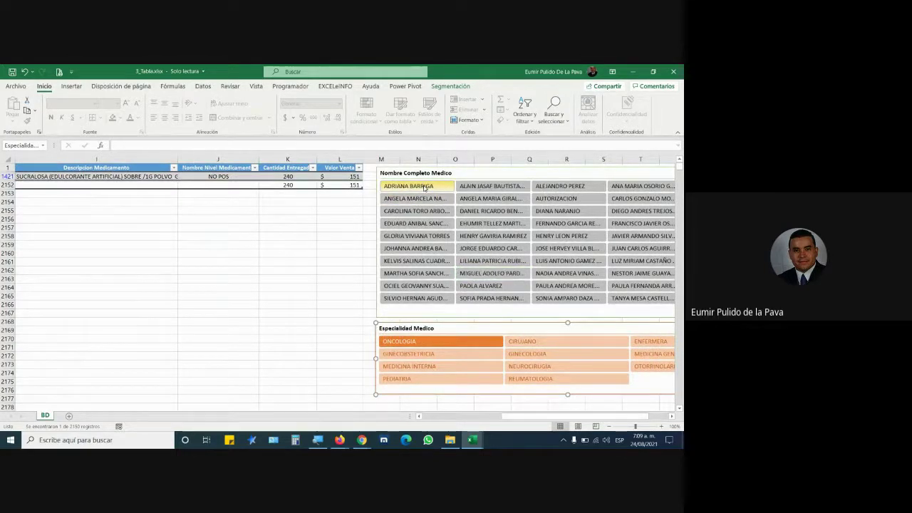
left_click(523, 186, "ctrl")
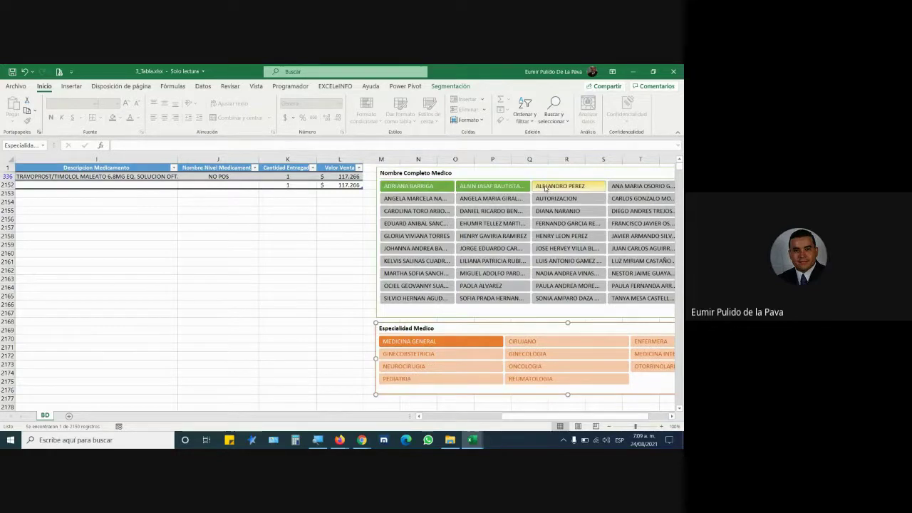
left_click(417, 199, "ctrl")
left_click(590, 189, "ctrl")
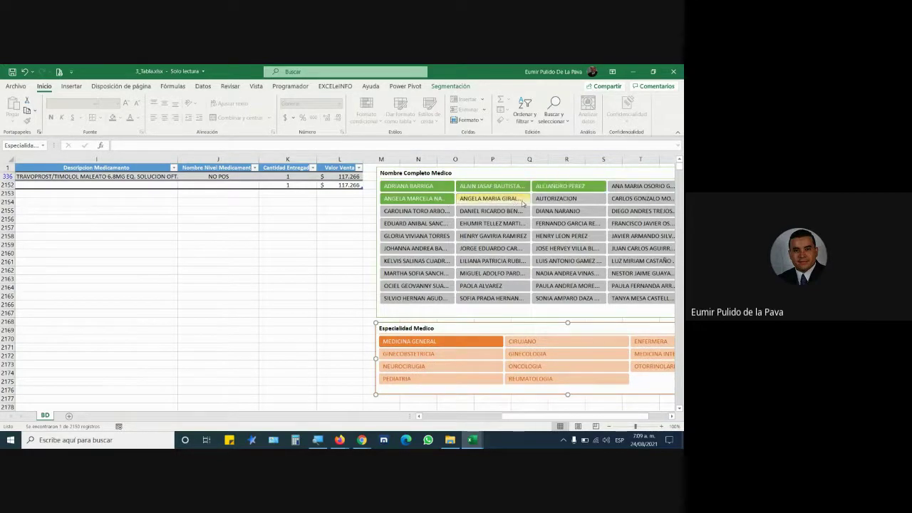
left_click(516, 202, "ctrl")
left_click(551, 202, "ctrl")
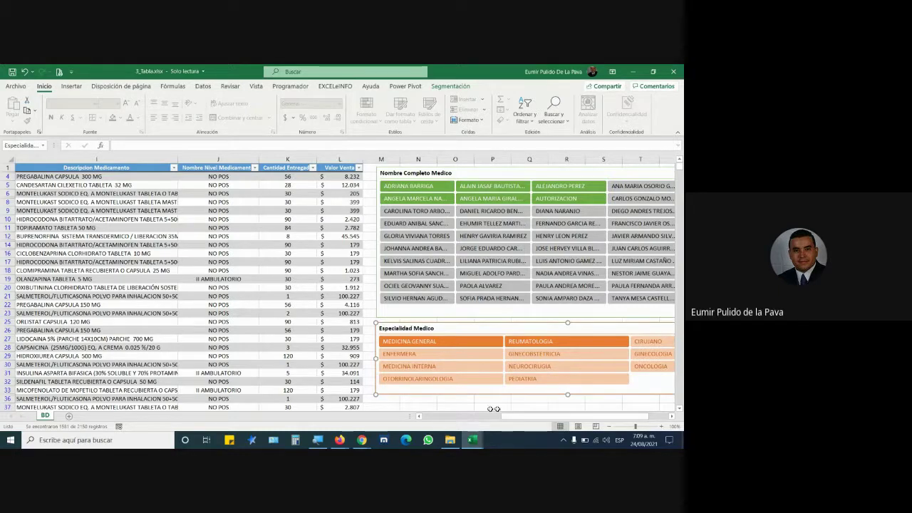
mouse_move(504, 417)
left_mouse_down()
mouse_move(545, 421)
mouse_move(518, 420)
left_mouse_up()
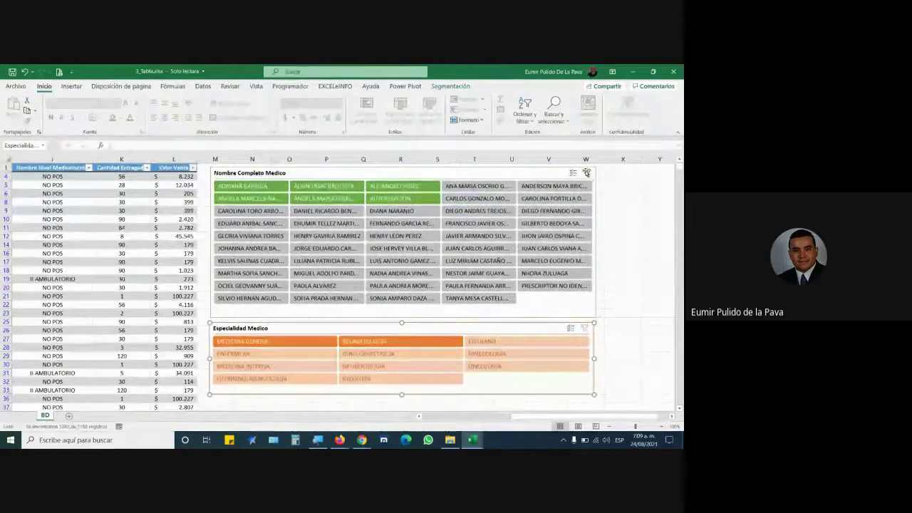
left_click(587, 173)
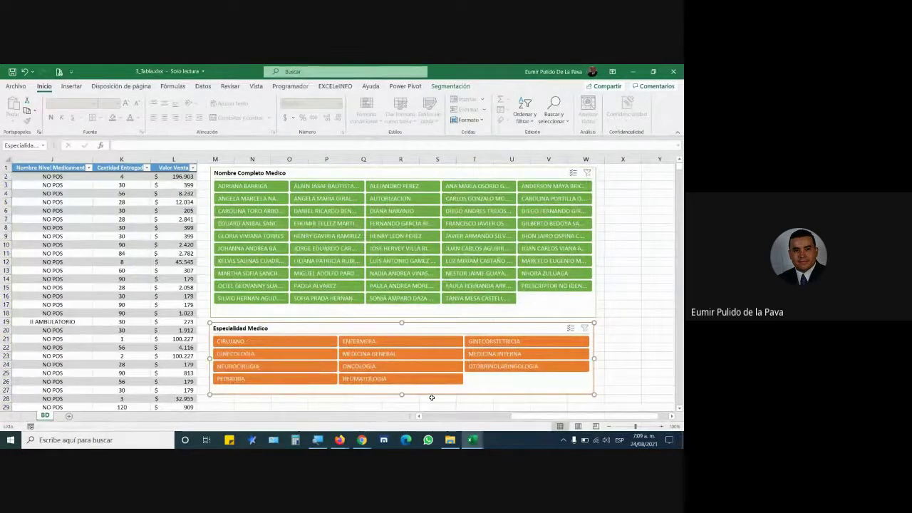
Step: Filter the table by one specialty at a time: REUMATOLOGIA, MEDICINA INTERNA, ONCOLOGIA, NEUROCIRUGIA and PEDIATRIA
left_click(377, 381)
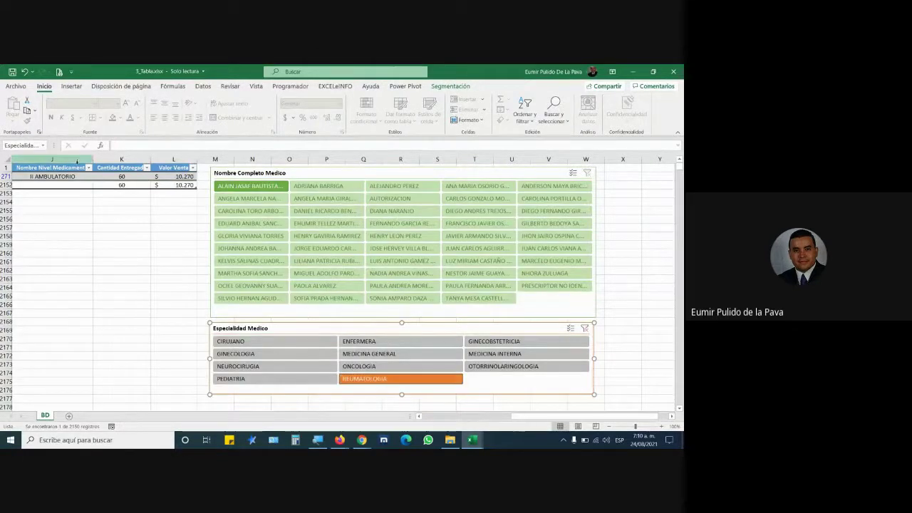
left_click(499, 355)
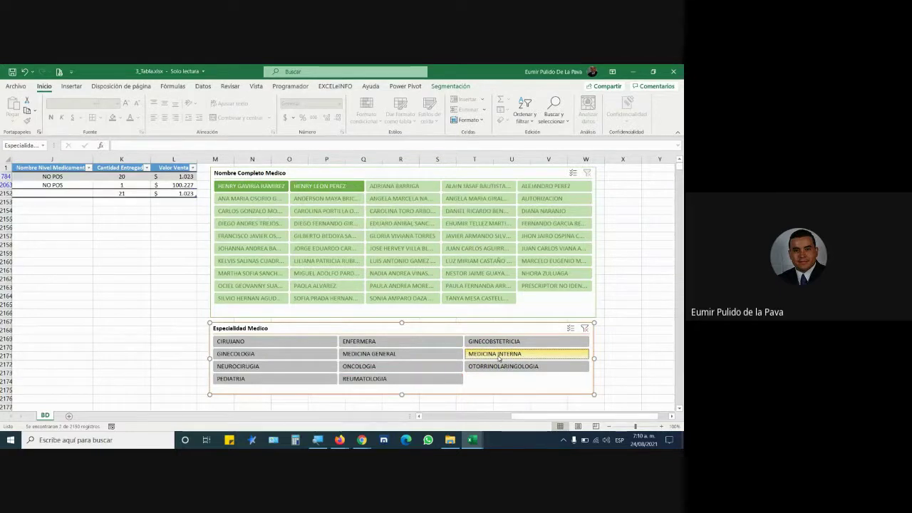
left_click_drag(517, 417, 581, 411)
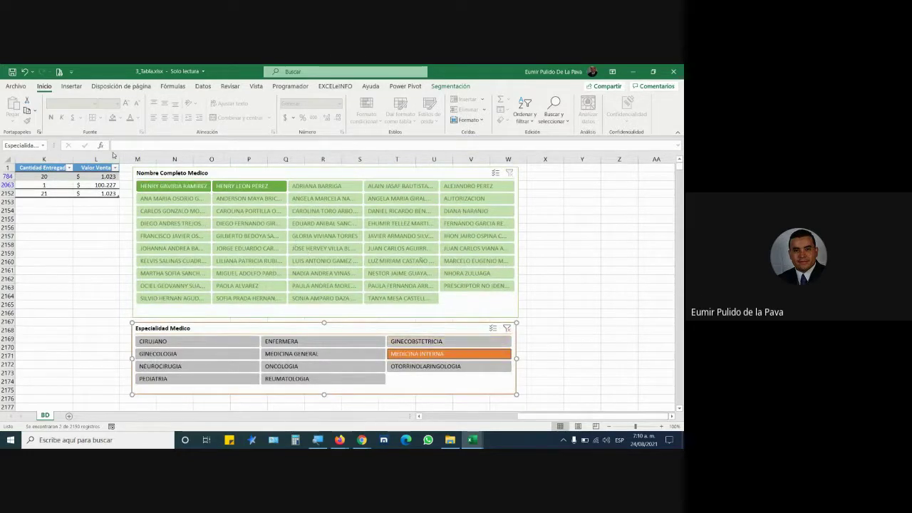
left_click(288, 367)
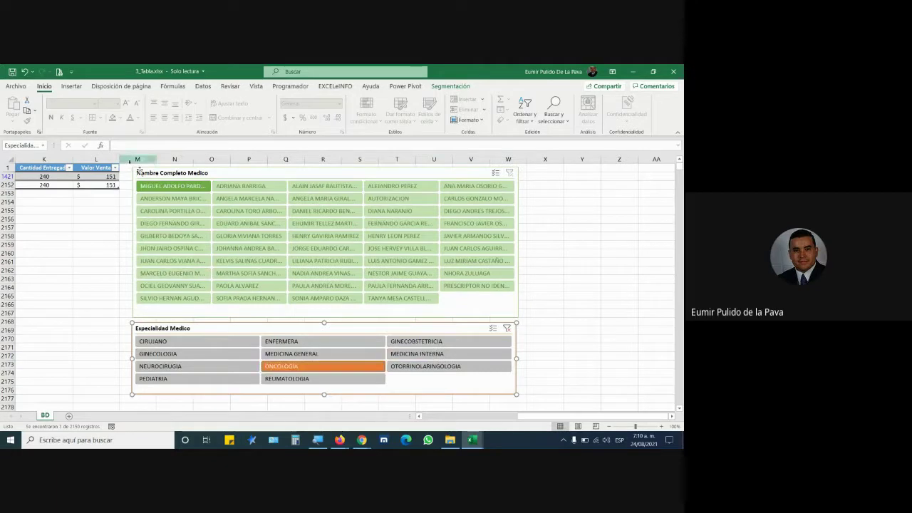
left_click(179, 367)
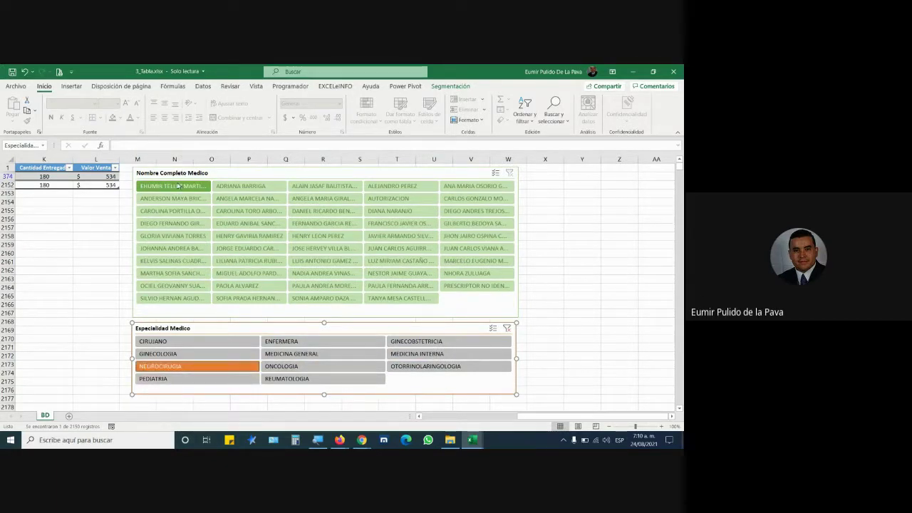
left_click(182, 382)
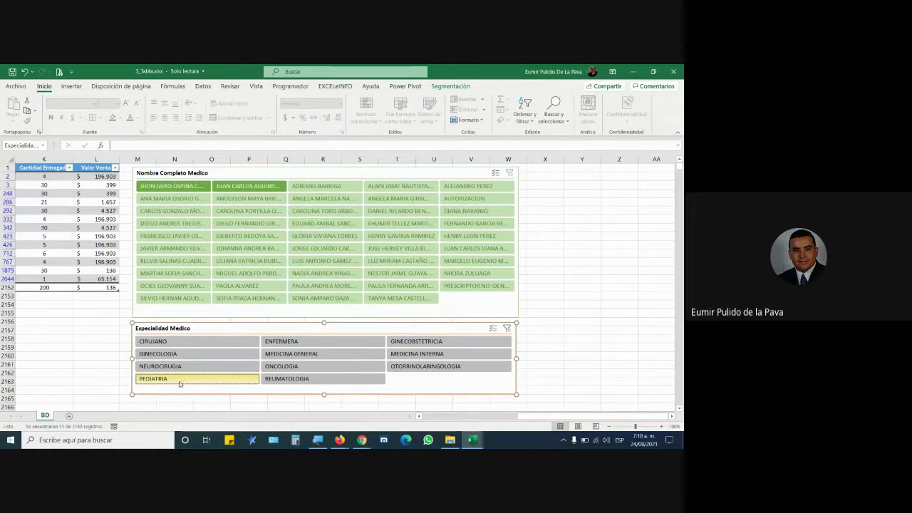
Step: Filter the table by CIRUJANO, ENFERMERA and GINECOBSTETRICIA together, review the matching rows, and clear the Especialidad Medico filter
left_click(178, 342)
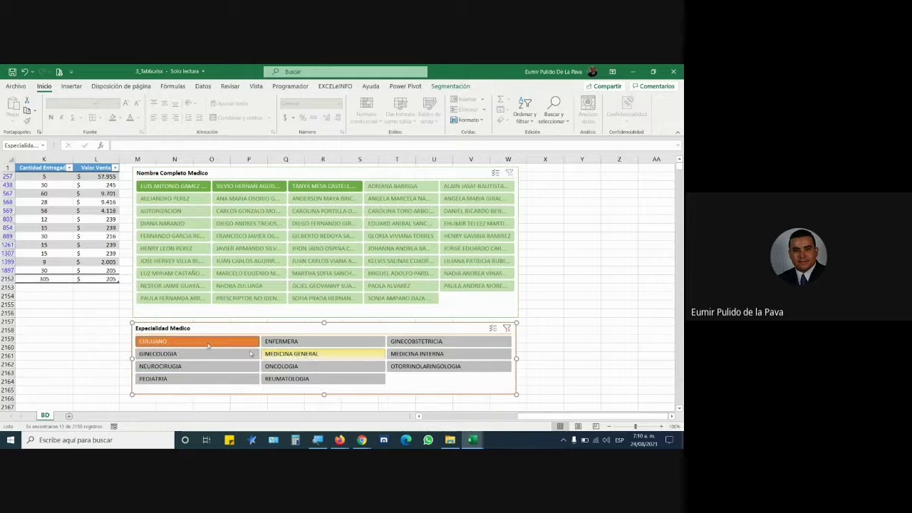
left_click(324, 345, "ctrl")
left_click(411, 345, "ctrl")
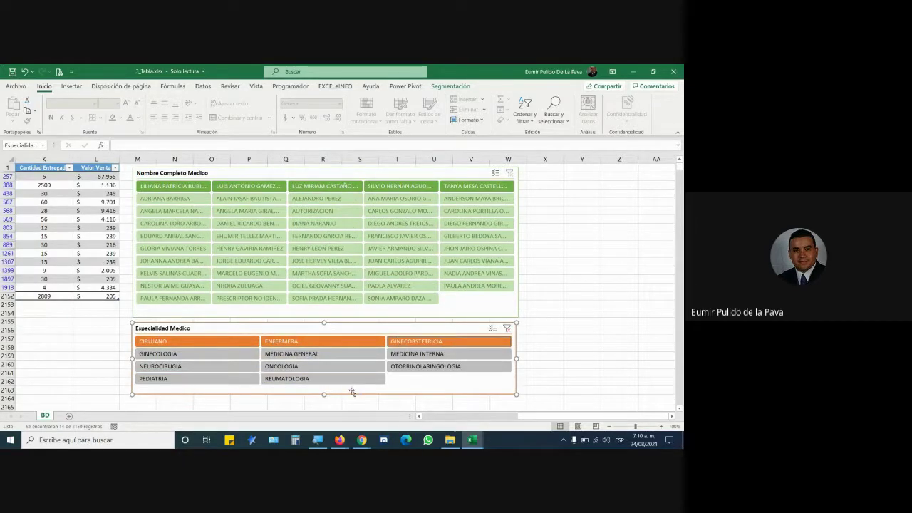
left_click_drag(526, 416, 418, 426)
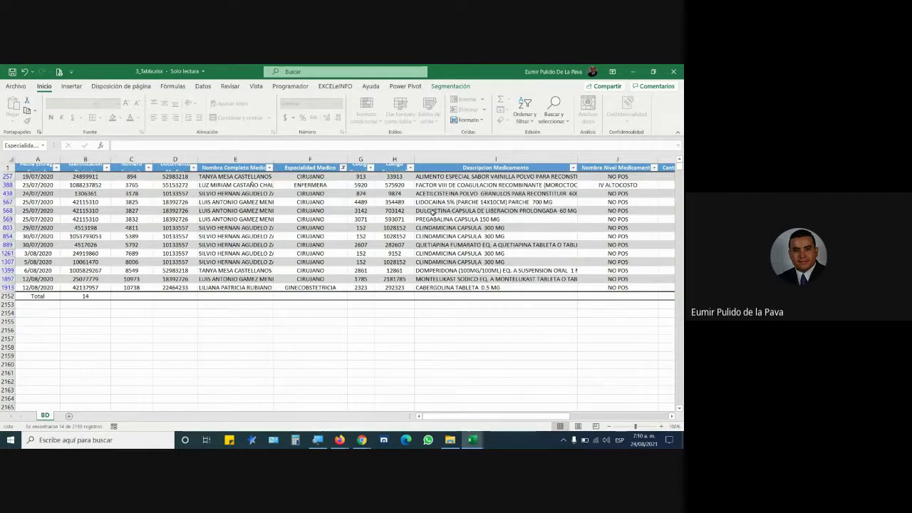
left_click_drag(486, 415, 538, 420)
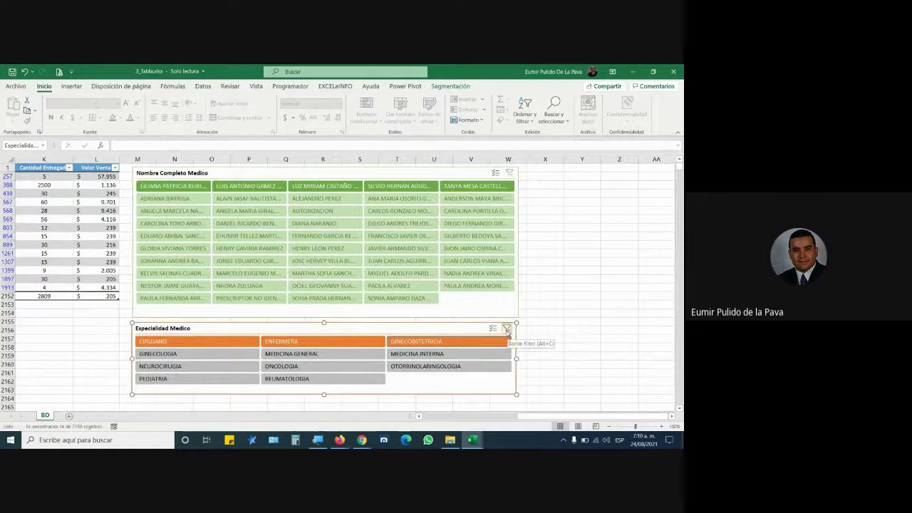
left_click(508, 328)
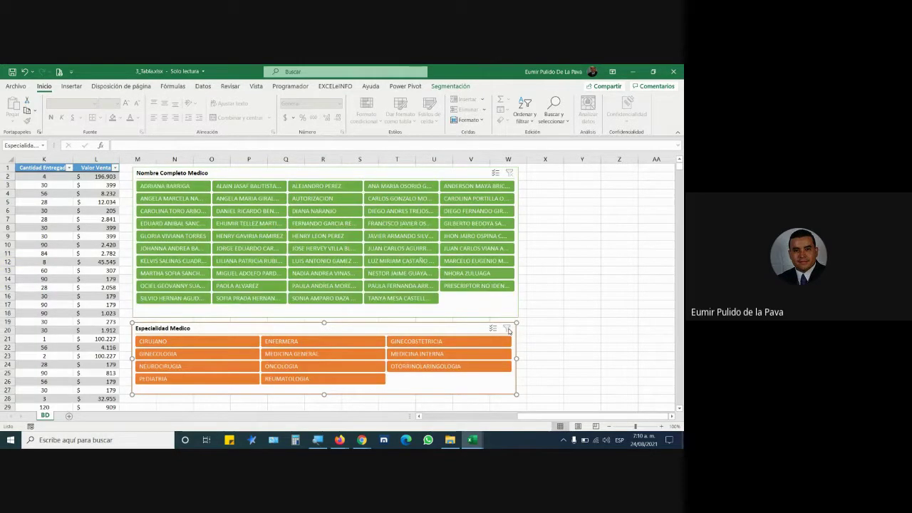
mouse_move(557, 417)
left_mouse_down()
mouse_move(470, 419)
mouse_move(541, 418)
left_mouse_up()
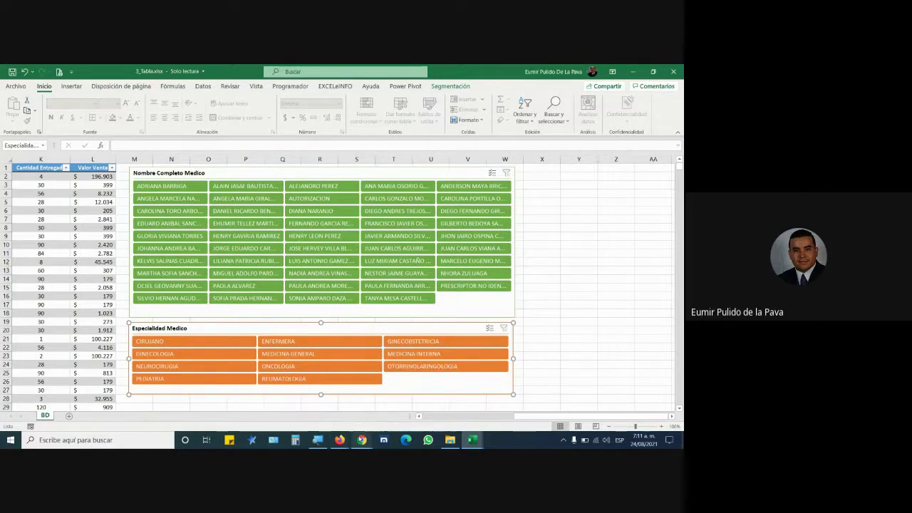
Step: Switch to the Google Meet call, mute and unmute the microphone, and return to the Excel workbook
left_click(348, 416)
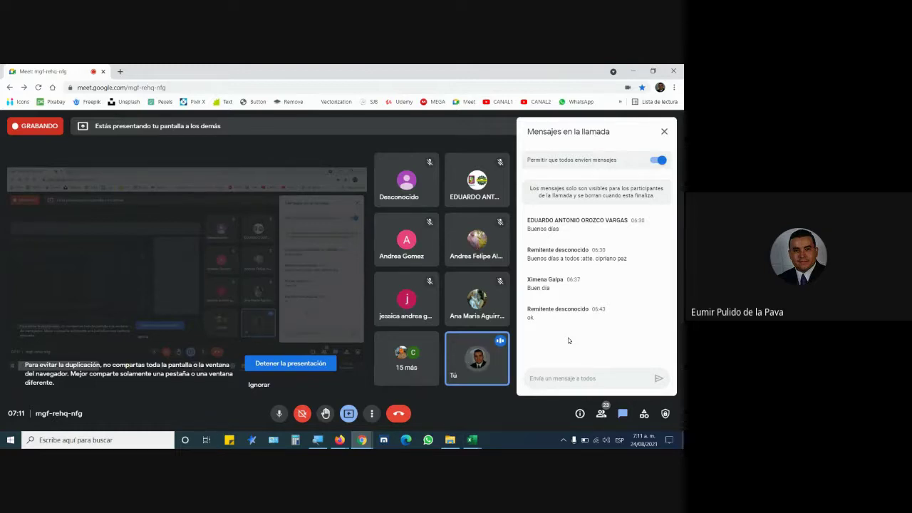
key("ctrl+d")
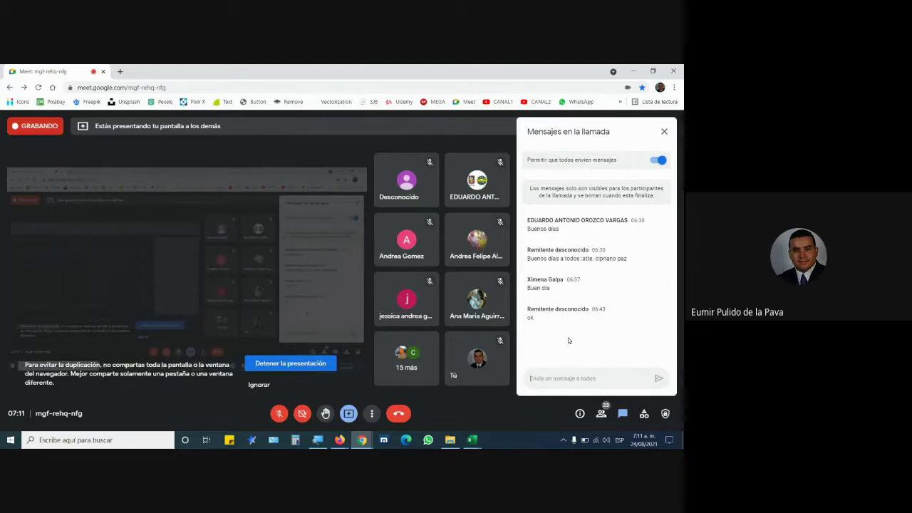
key("ctrl+d")
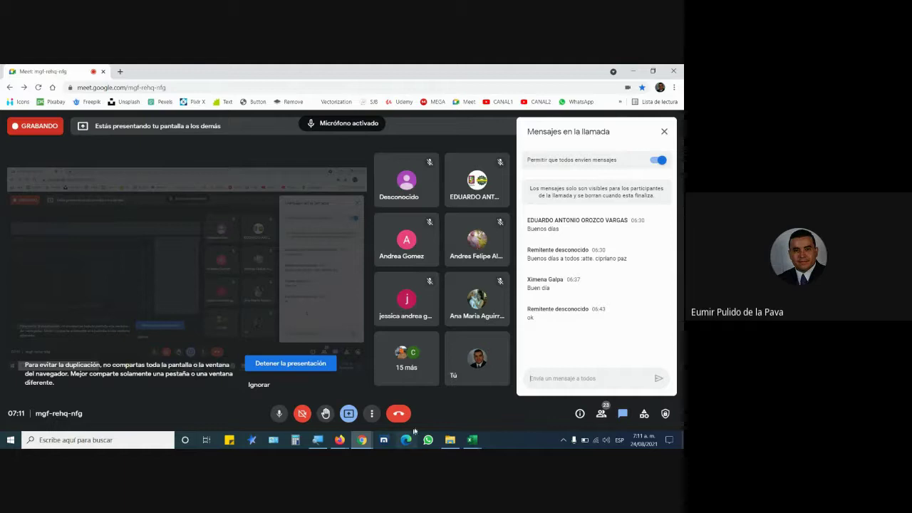
mouse_move(470, 440)
left_click(523, 400)
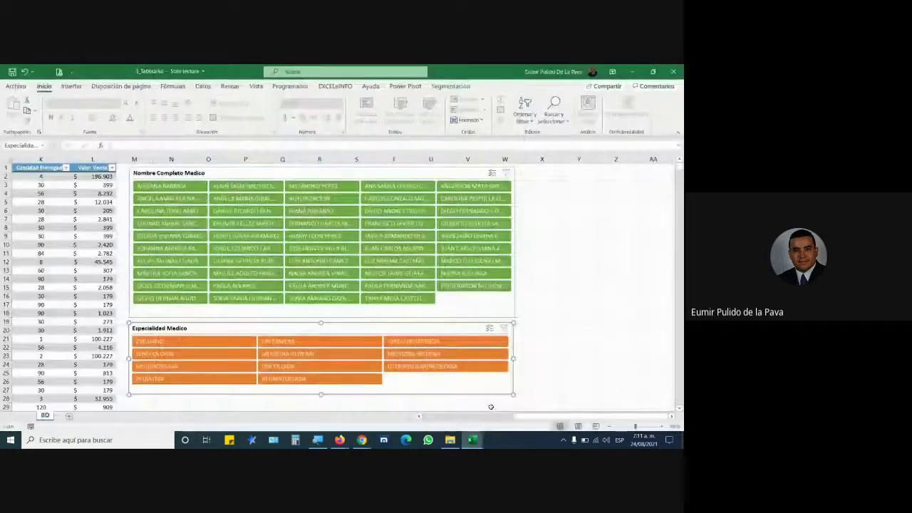
Step: Select table cell L5, show the table design options, and magnify the screen over the table's first columns
left_click(72, 201)
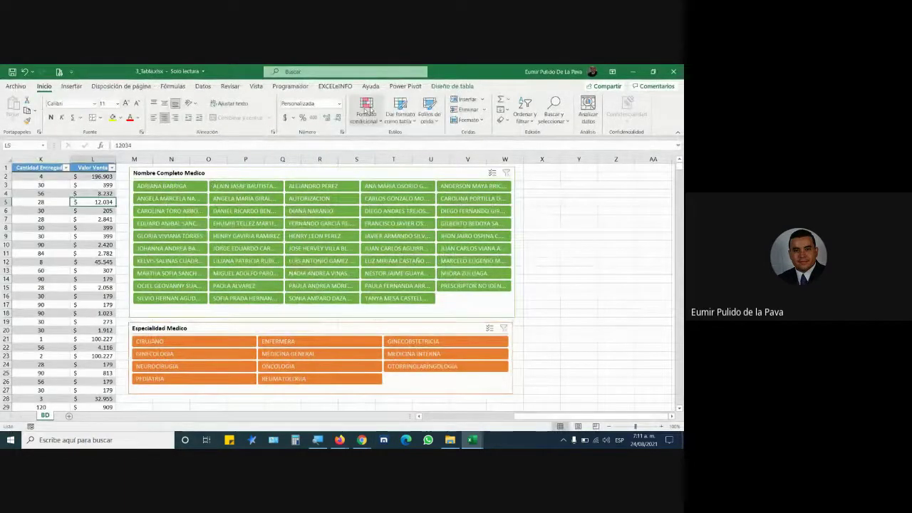
left_click(451, 88)
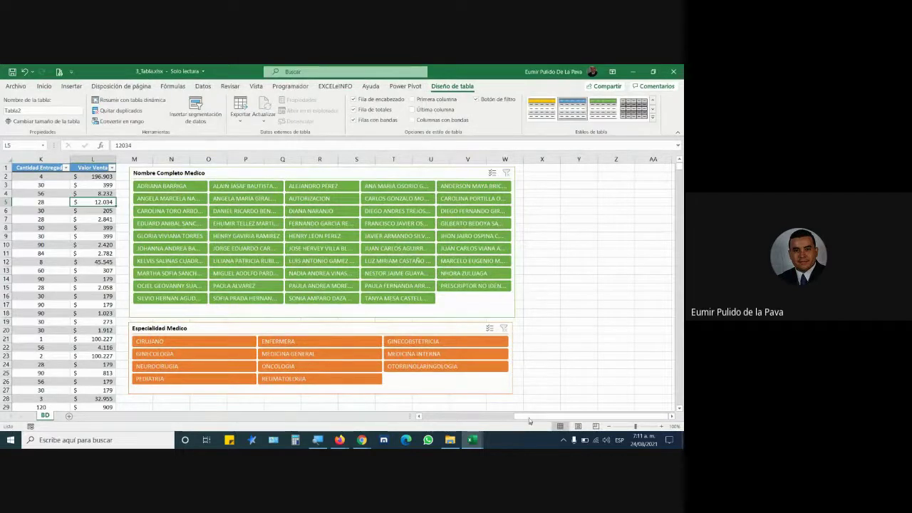
scroll(529, 421, "left", 10)
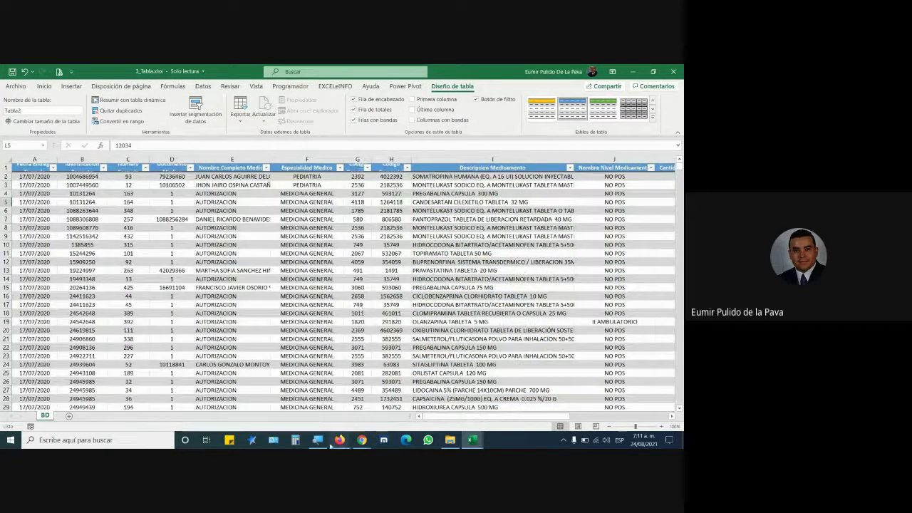
left_click(320, 442)
left_click(317, 408)
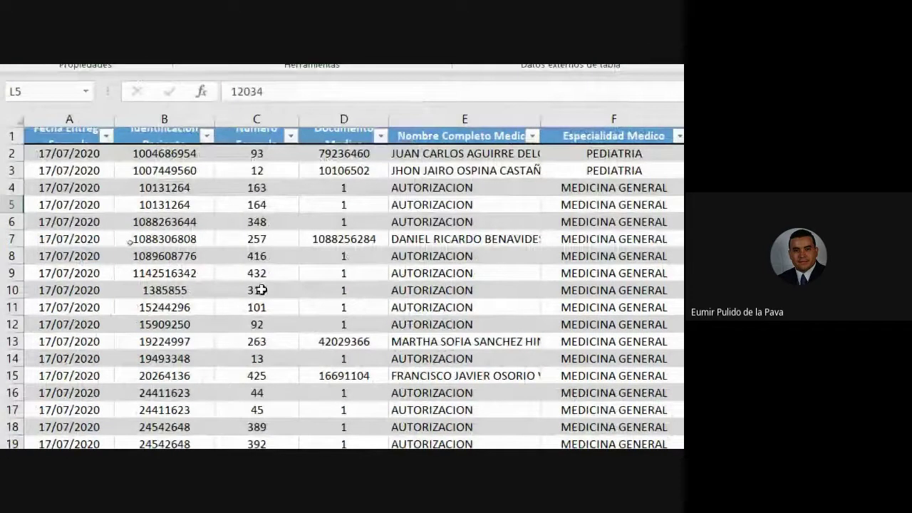
Step: Convert the medical formula table to a normal range and look over its headers and columns through Valor Venta
left_click(257, 256)
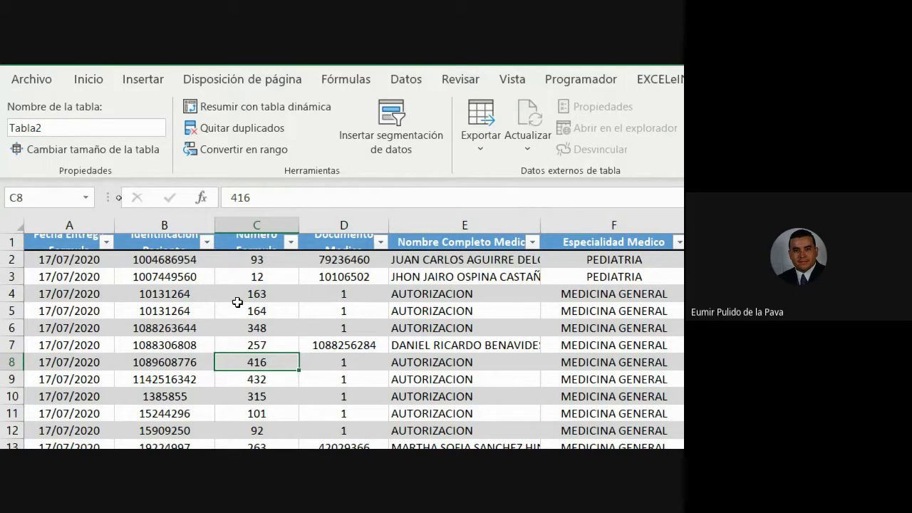
left_click(237, 151)
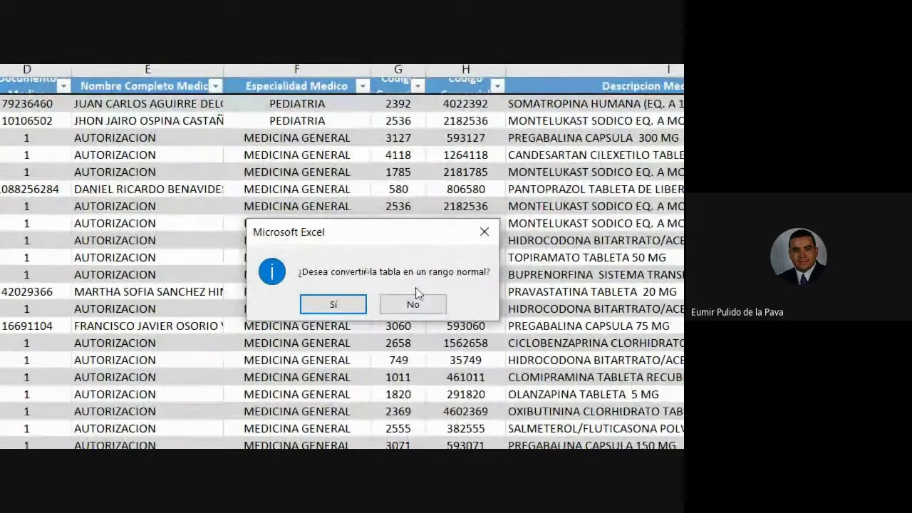
left_click(335, 304)
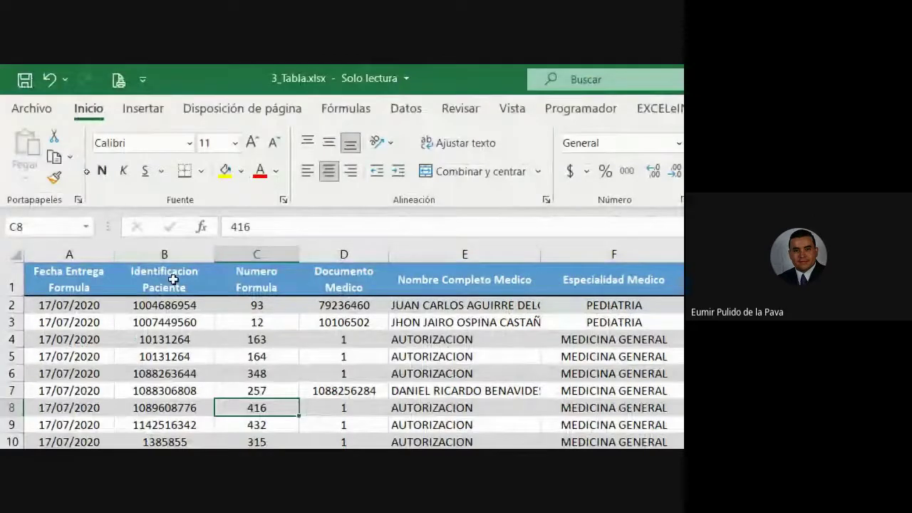
left_click(174, 278)
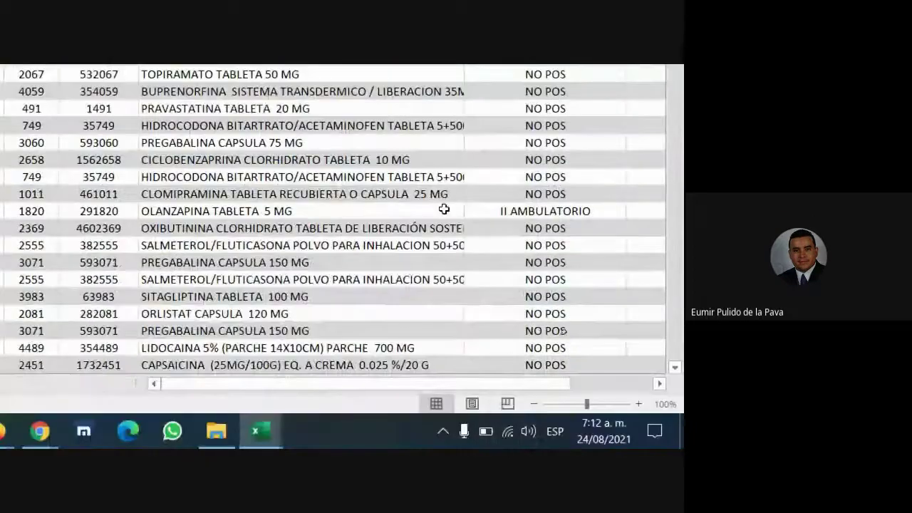
left_click(660, 383)
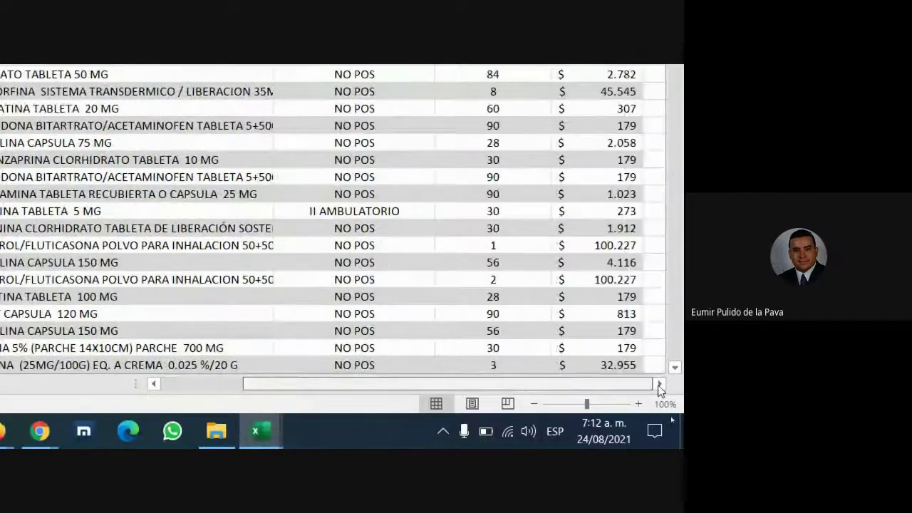
left_click(662, 385)
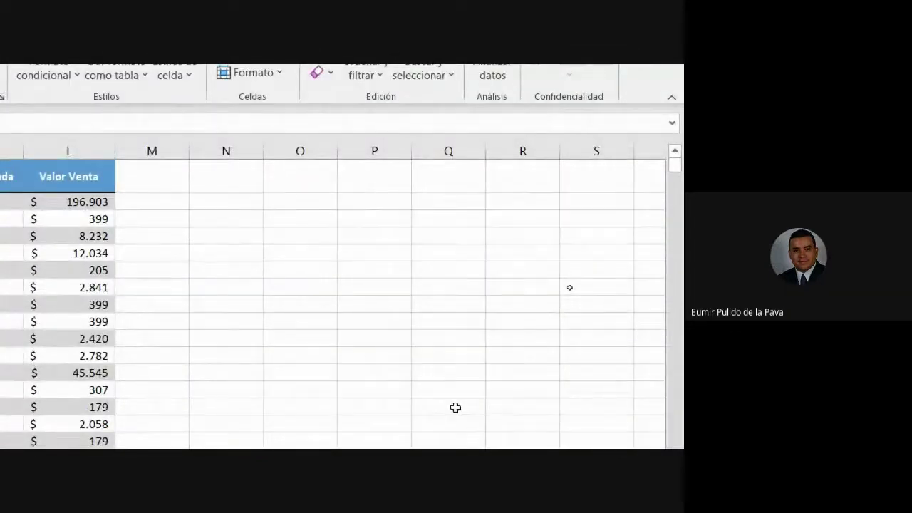
left_click(254, 217)
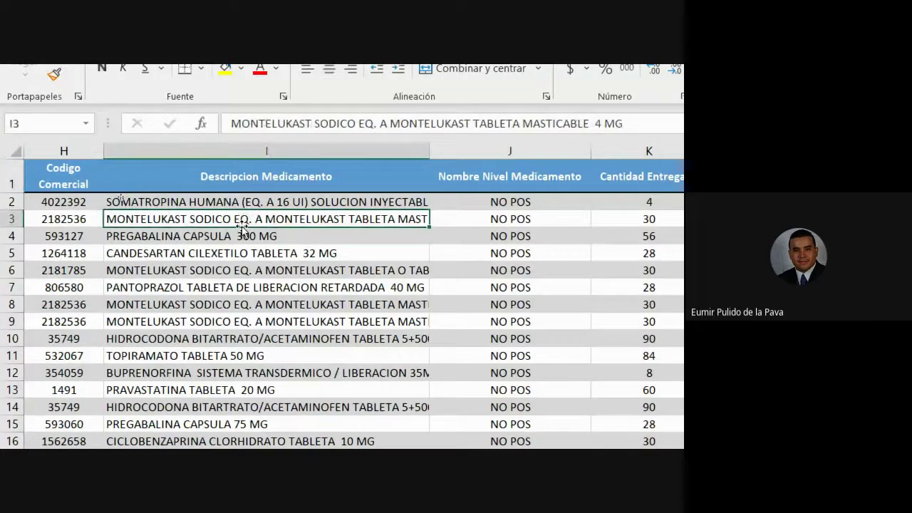
left_click(285, 303)
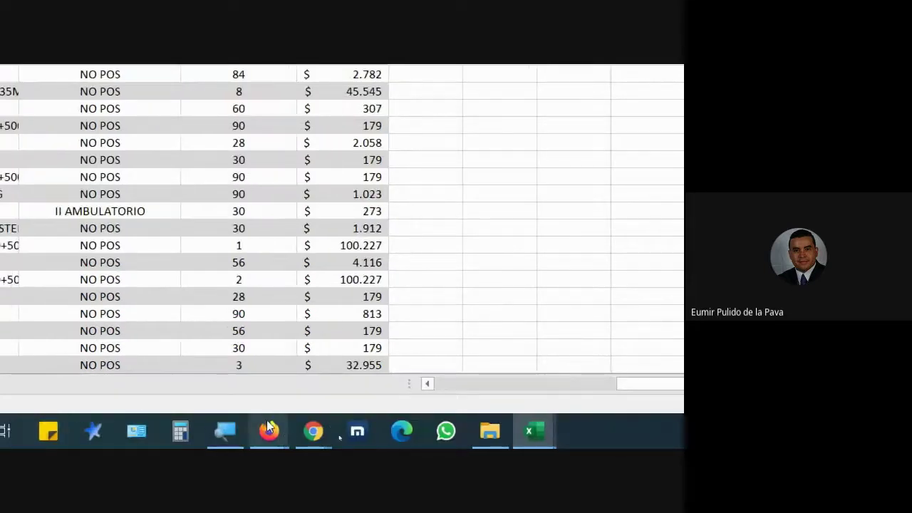
Step: Switch to the Google Meet call, admit the waiting participant, and return to the 3_Tabla.xlsx workbook in Excel
mouse_move(313, 431)
left_click(239, 349)
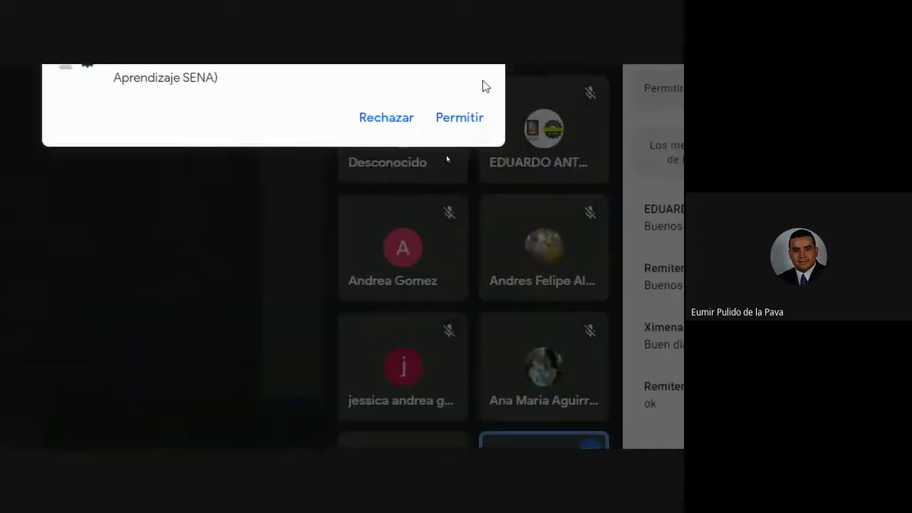
left_click(470, 183)
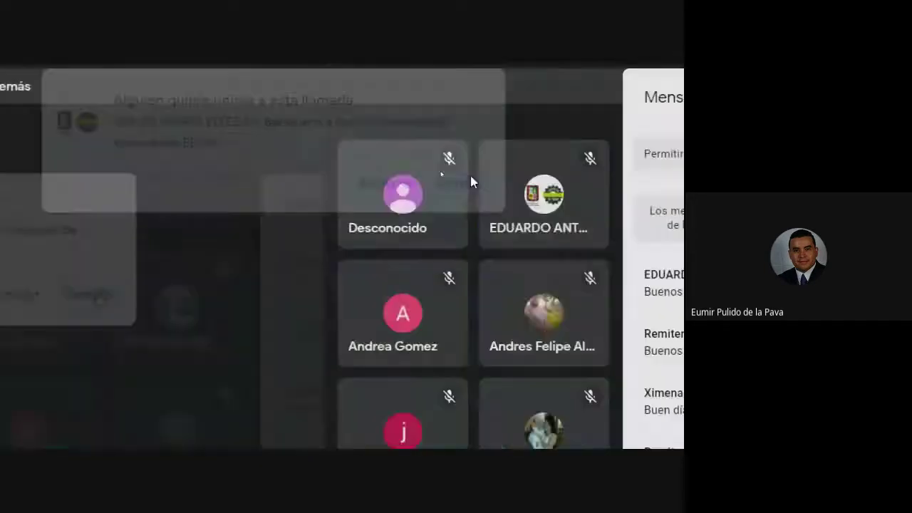
mouse_move(535, 431)
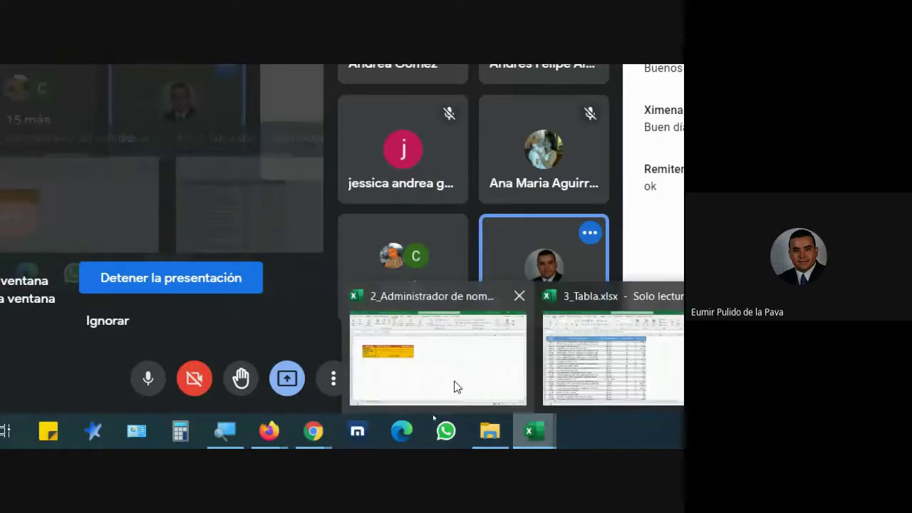
left_click(589, 370)
left_click(418, 332)
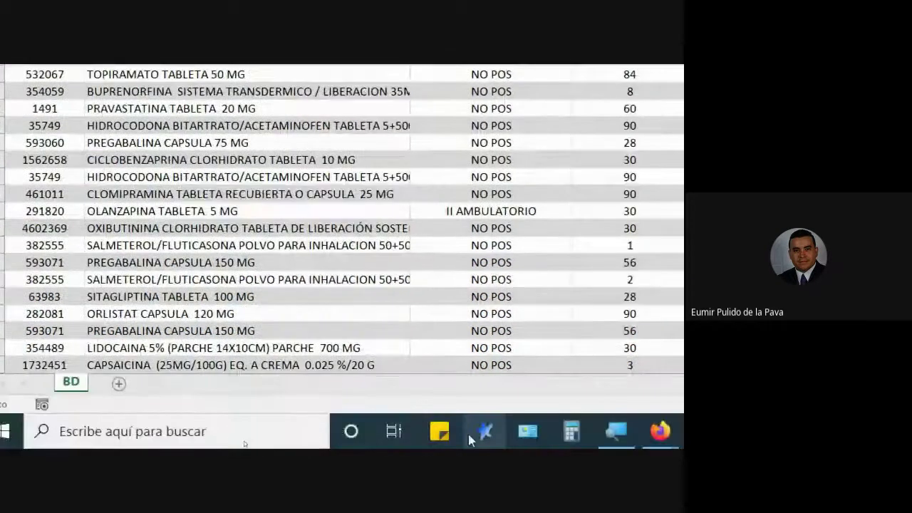
Step: Review the converted range across all its columns at normal magnification and undo the conversion to a normal range
left_click(513, 368)
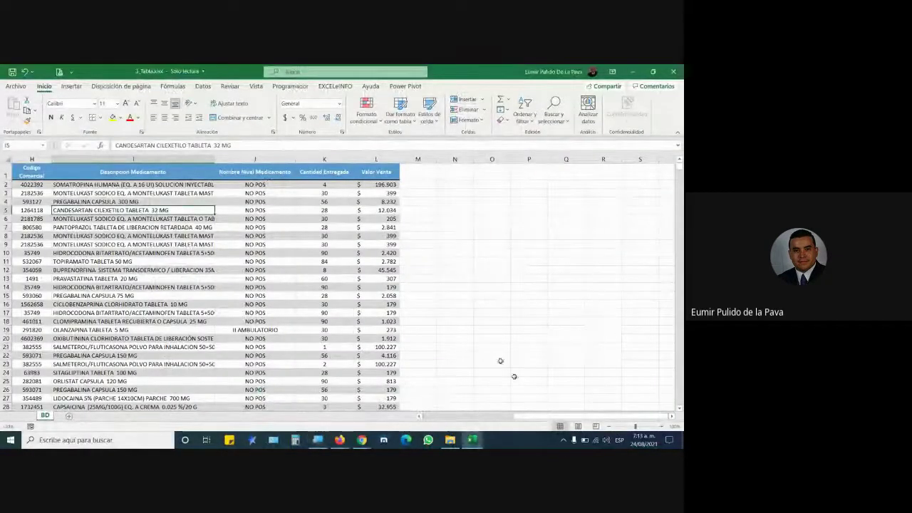
left_click_drag(531, 417, 404, 422)
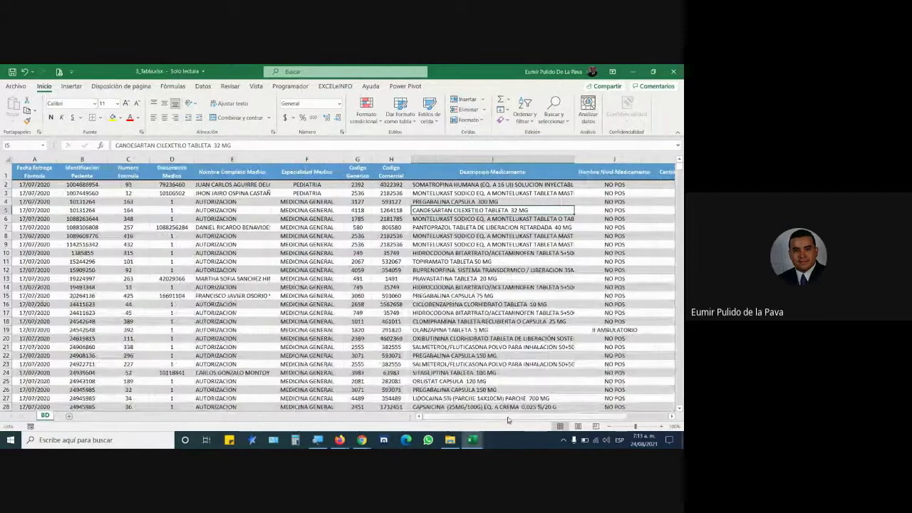
left_click_drag(506, 417, 657, 421)
scroll(534, 239, "right", 5)
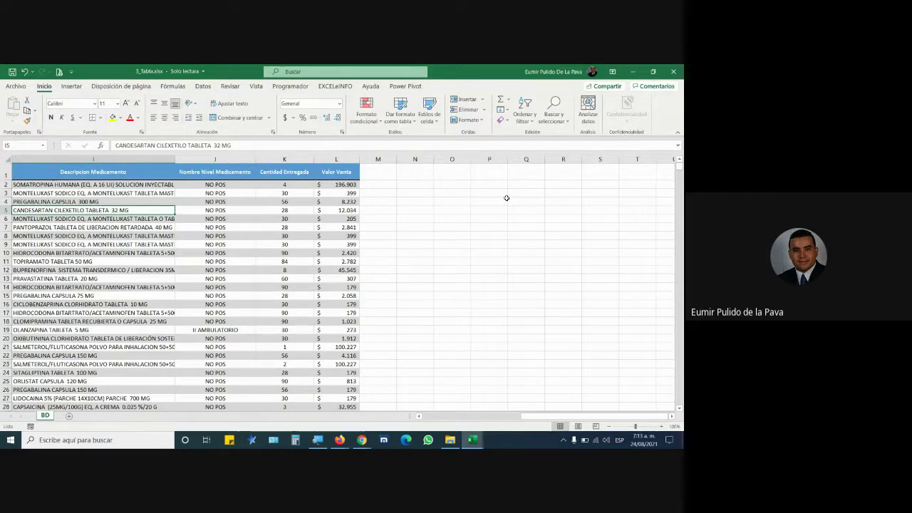
scroll(507, 197, "left", 6)
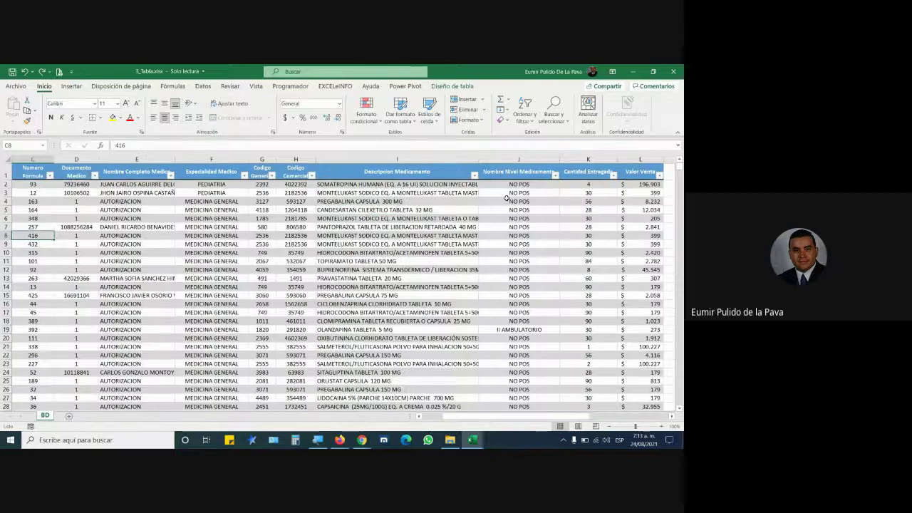
left_click(32, 235)
left_click(80, 253)
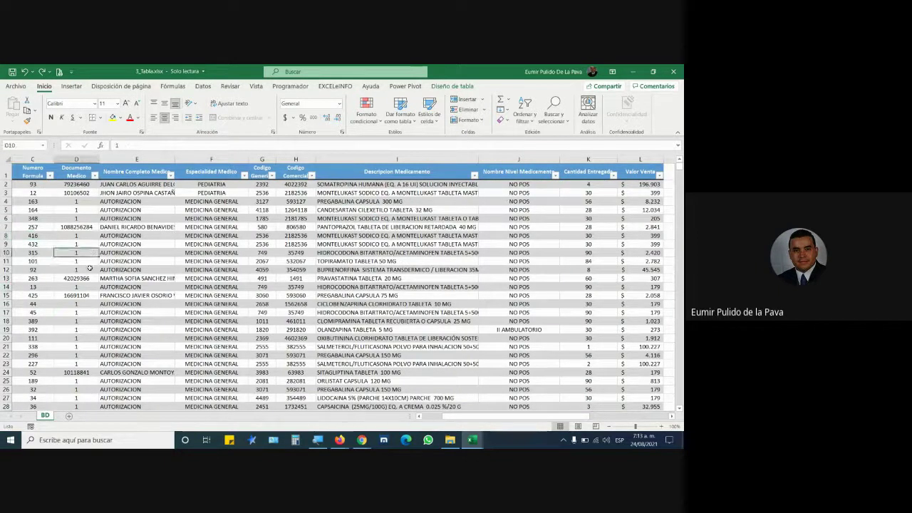
Step: Magnify the screen over the table's design options and rename the table as POS
left_click(449, 86)
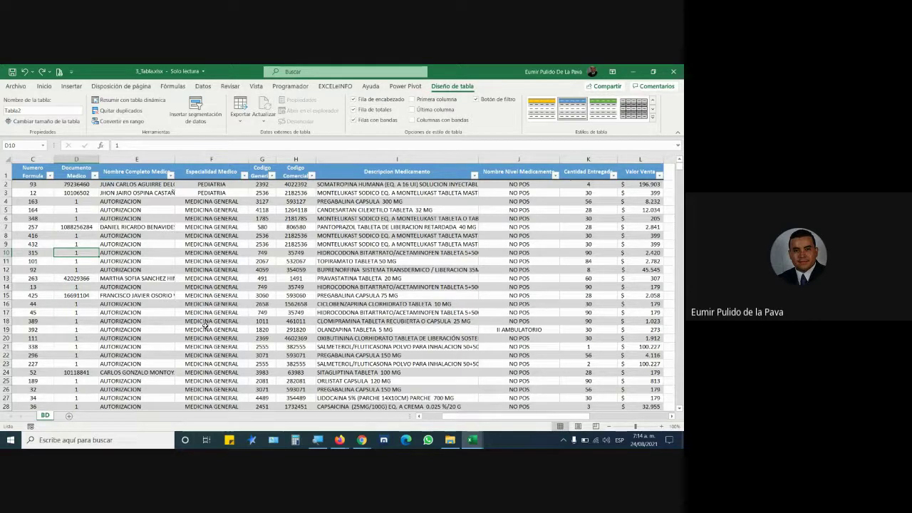
left_click(317, 439)
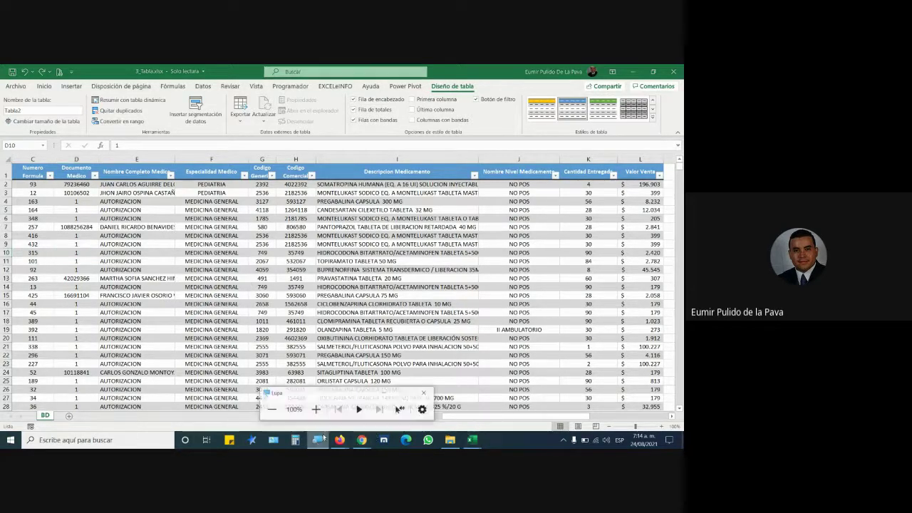
left_click(316, 407)
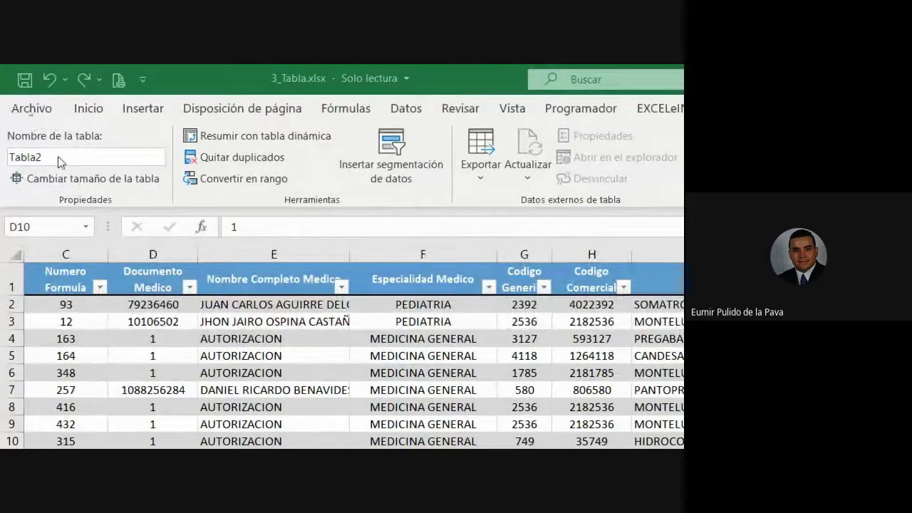
left_click(63, 285)
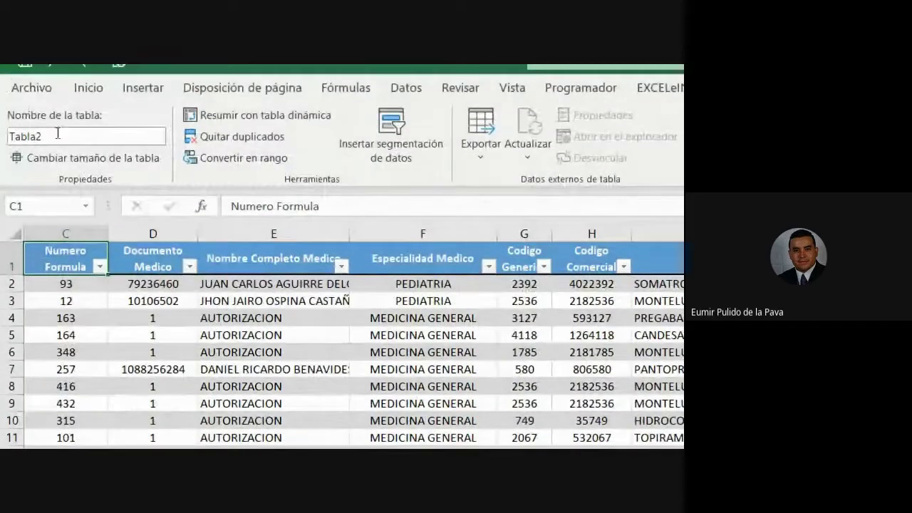
left_click(43, 158)
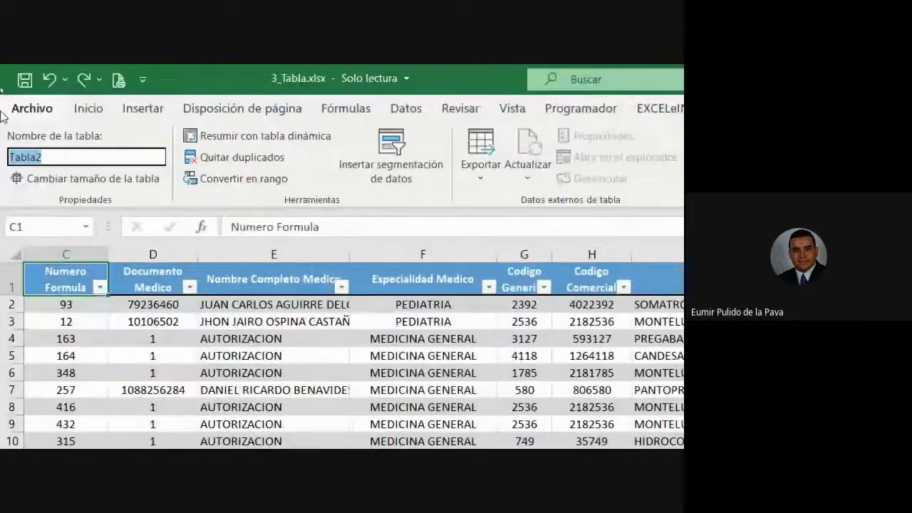
type("POS")
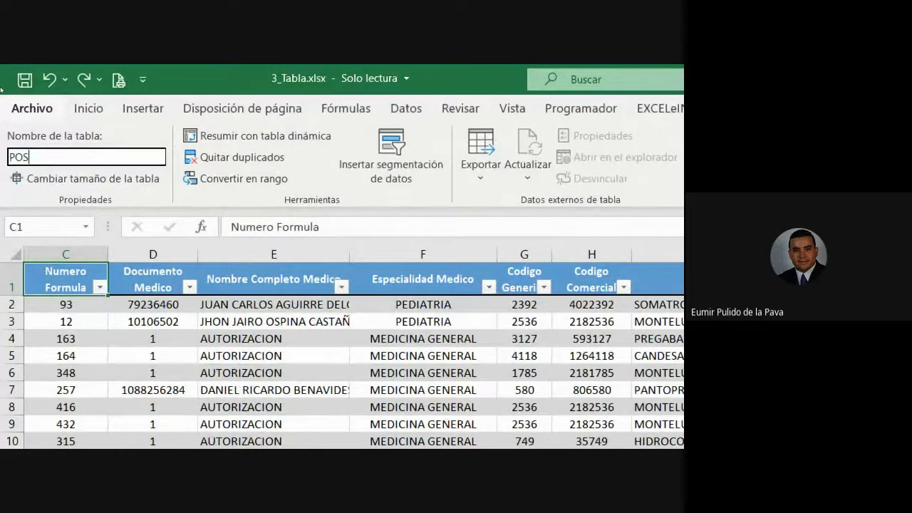
key("Return")
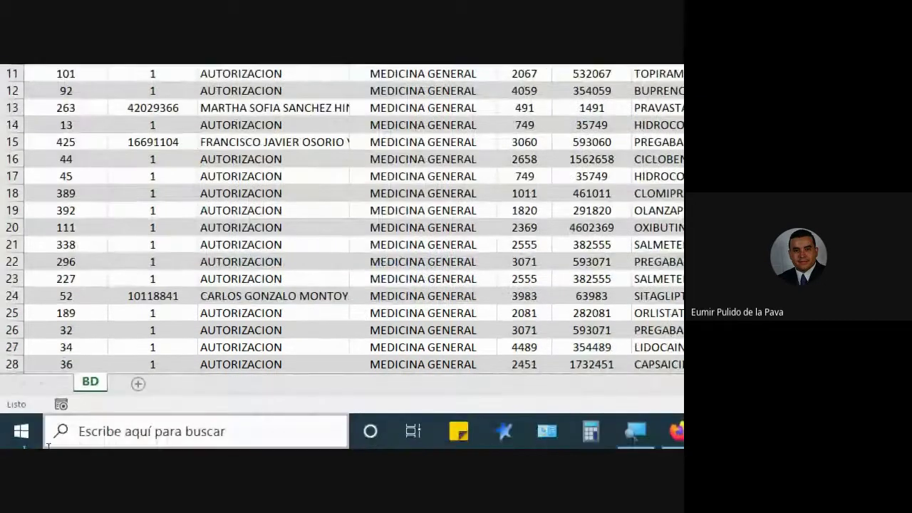
Step: Add a new worksheet and start a SUMA formula in cell A1 that references the POS table
left_click(138, 387)
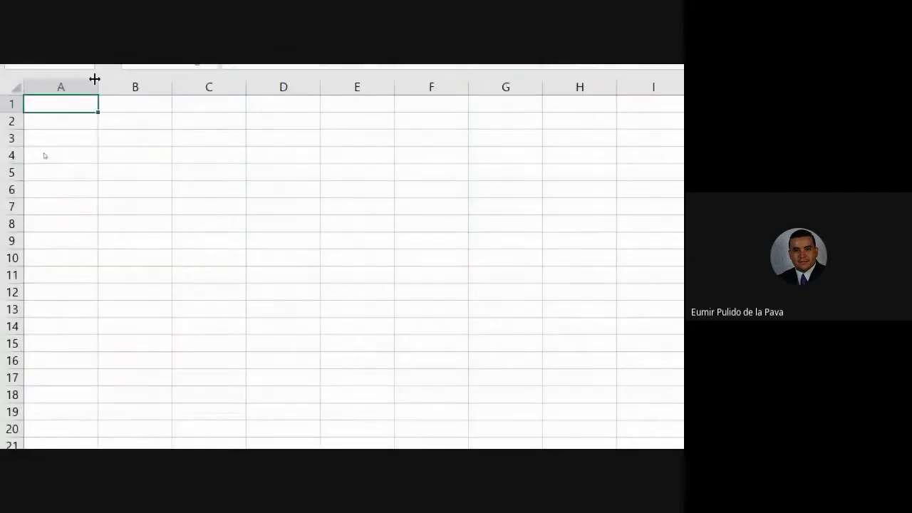
type("=SUMA(")
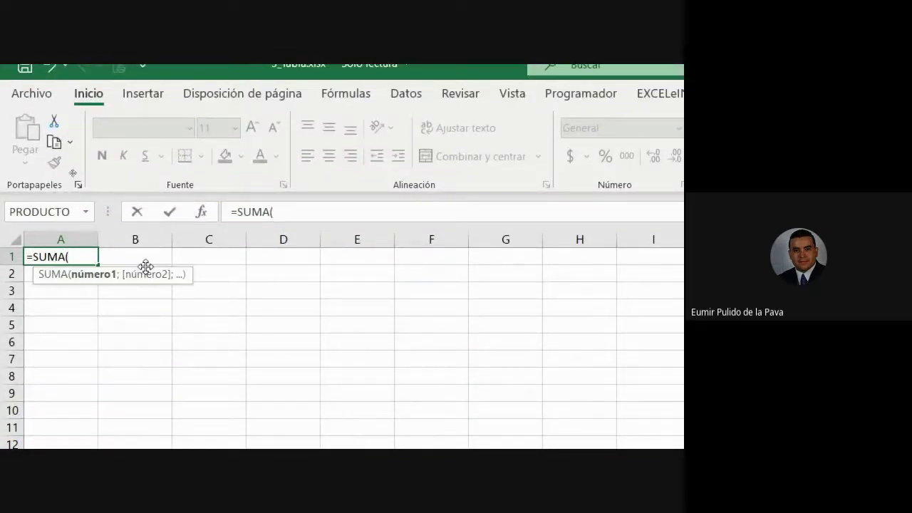
type("PO")
key("Down")
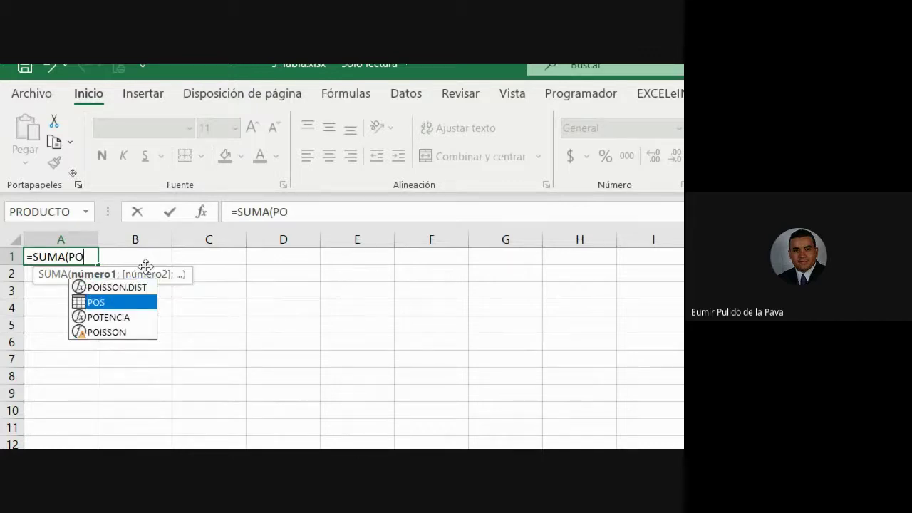
key("Tab")
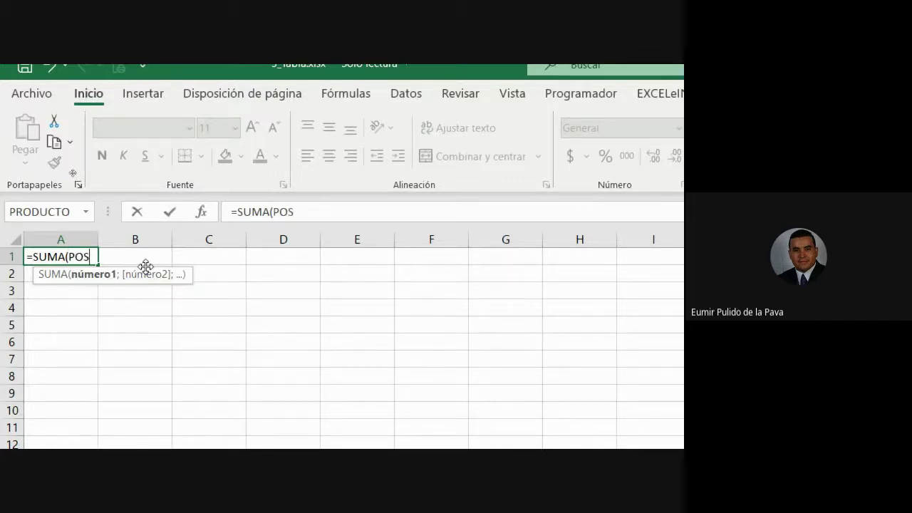
key("BackSpace")
key("BackSpace")
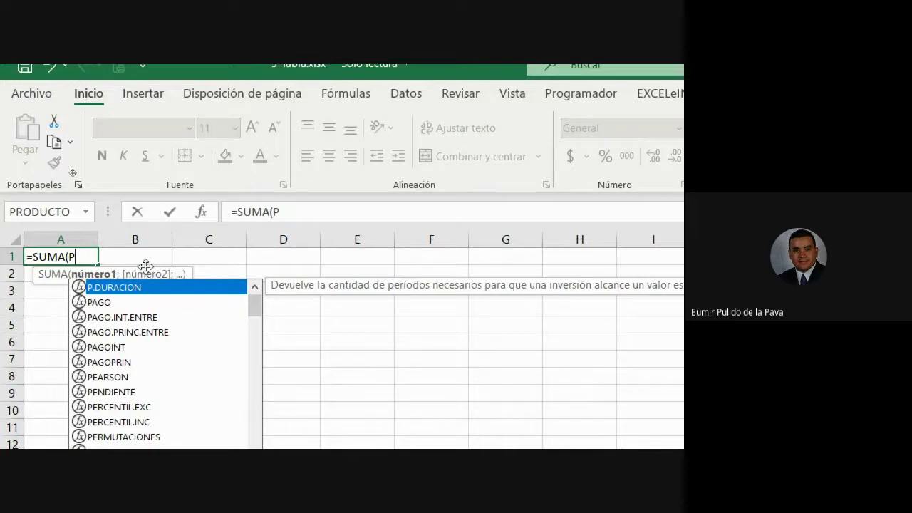
type("O")
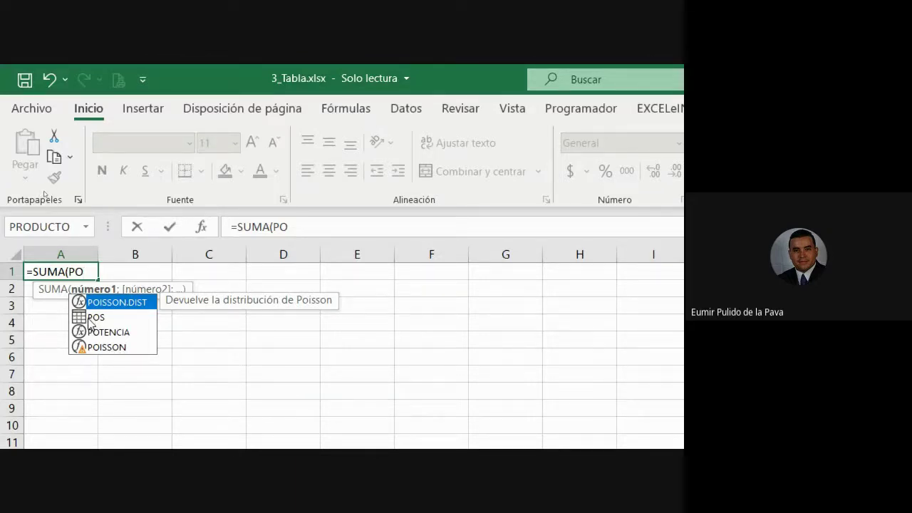
double_click(89, 318)
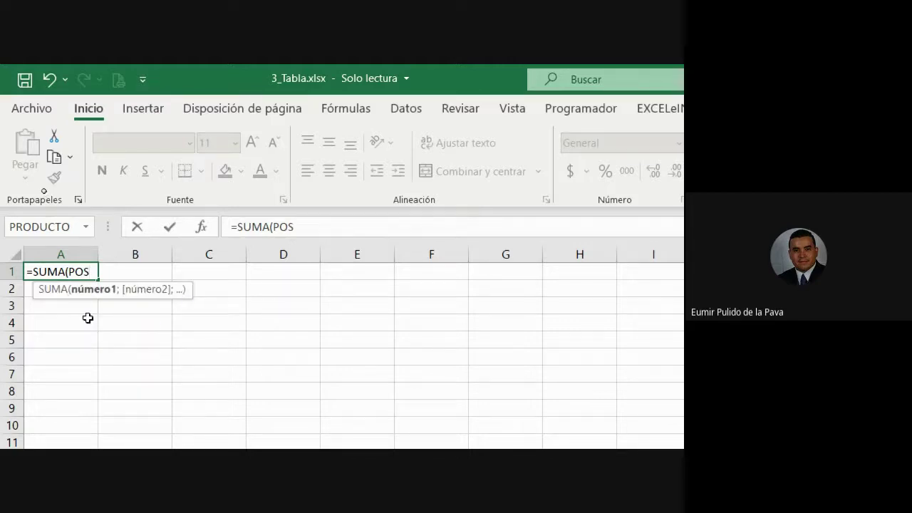
Step: Complete the SUMA formula in cell A1 so it adds up the Valor Venta column of the POS table
type("[")
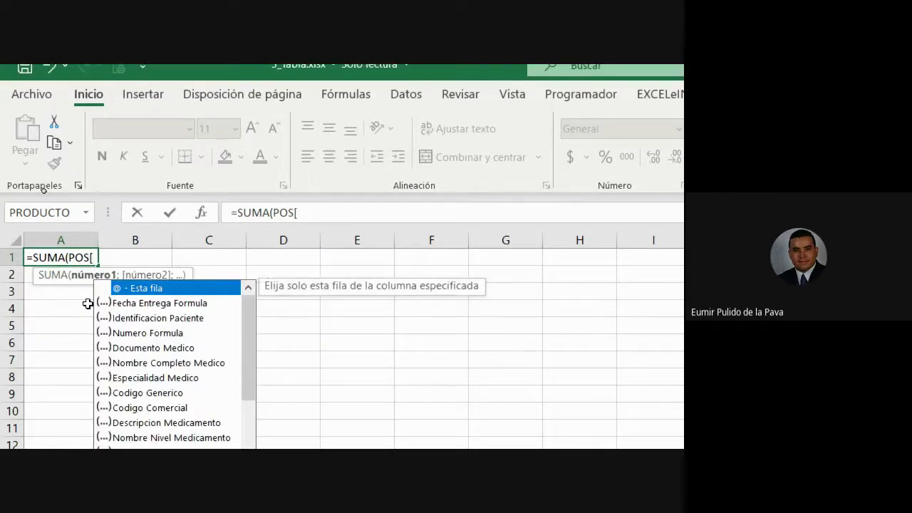
scroll(171, 399, "down", 3)
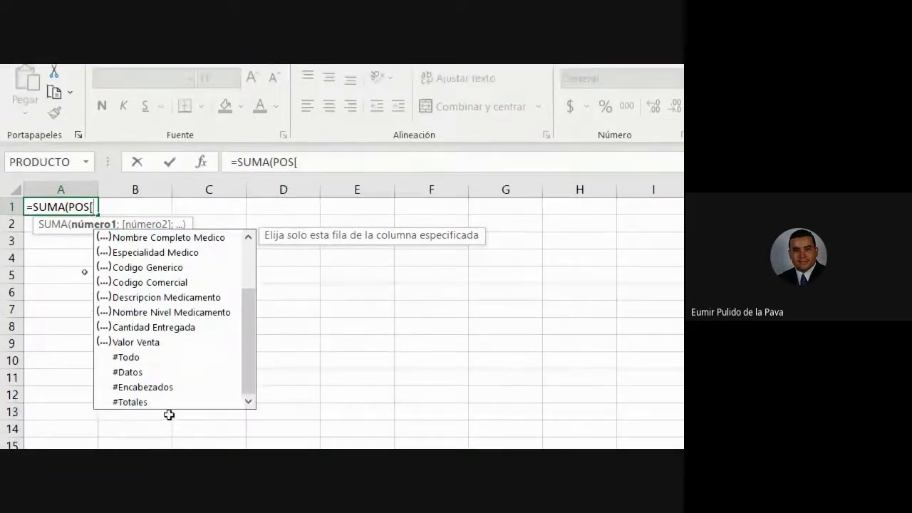
double_click(143, 343)
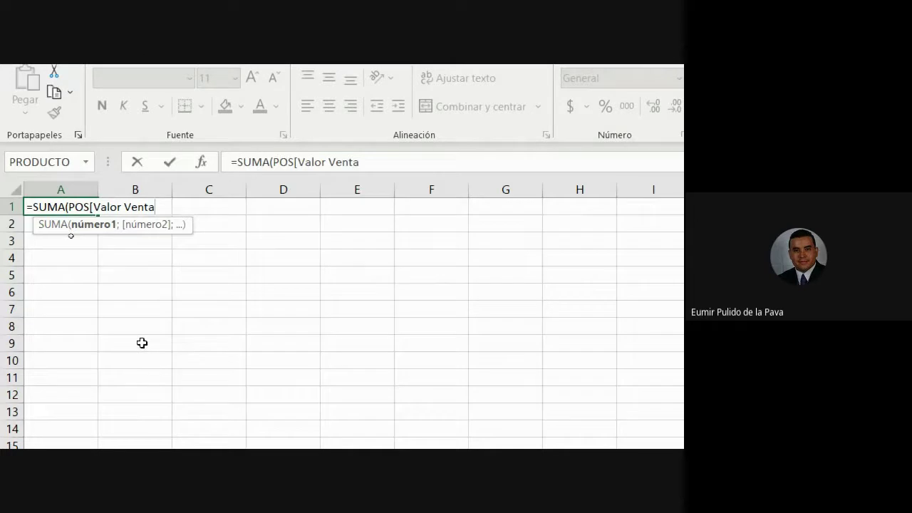
type("])")
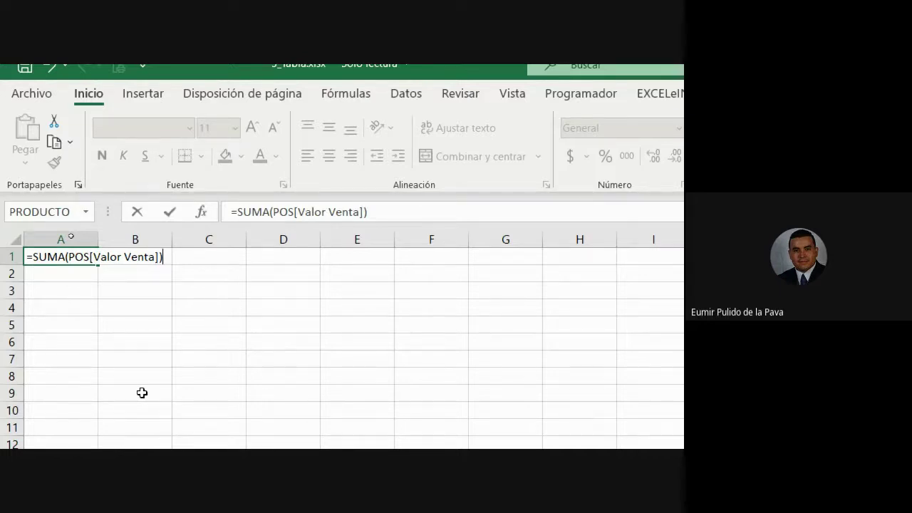
key("Return")
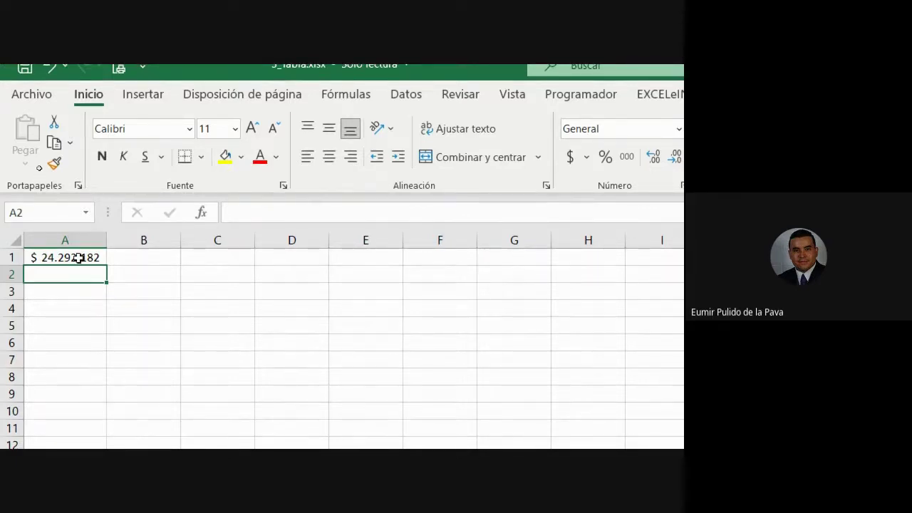
Step: Reopen the formula in cell A1 to examine its table and column references, leaving it as it is
double_click(76, 257)
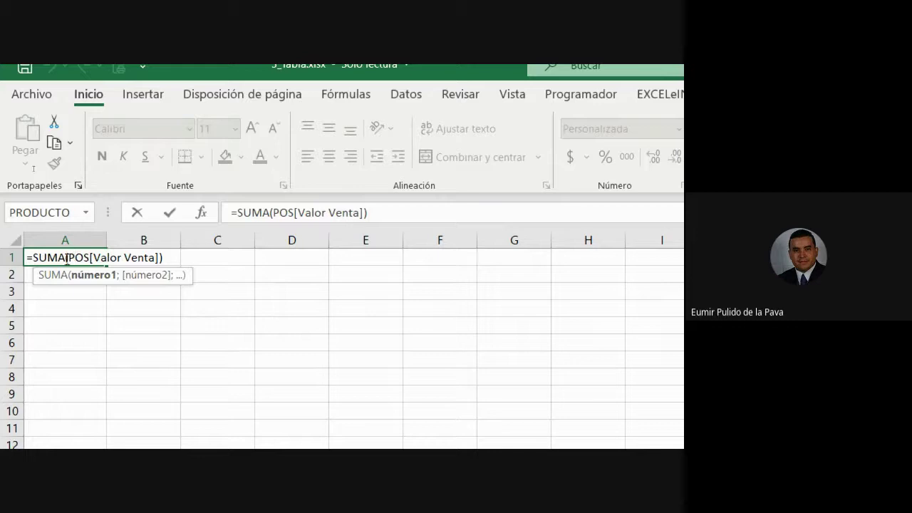
left_click_drag(68, 257, 156, 258)
left_click(93, 257)
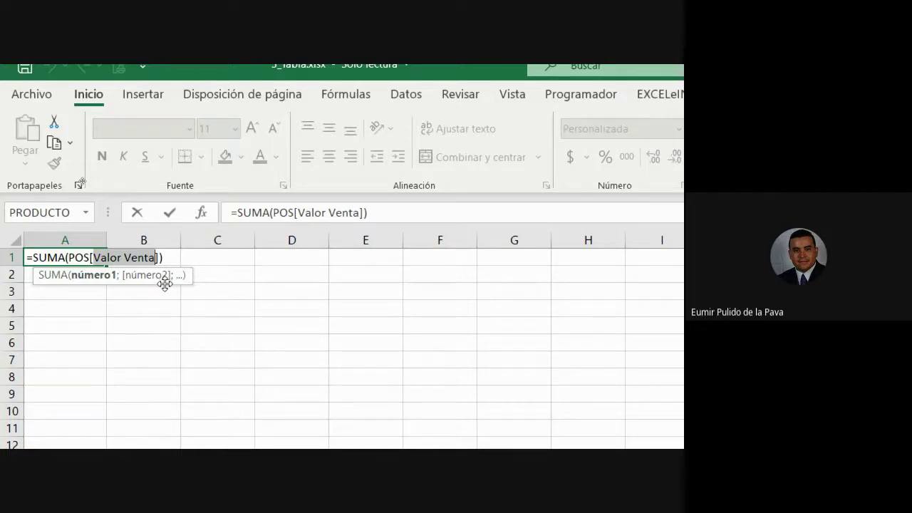
key("ctrl+Return")
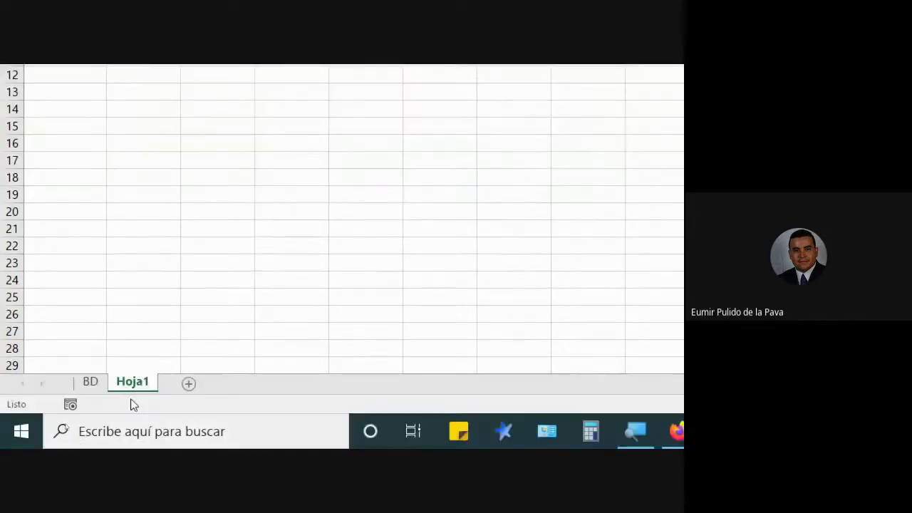
Step: Review the source table and its design options on the BD sheet, ending back on Hoja1
left_click(91, 382)
left_click(242, 201)
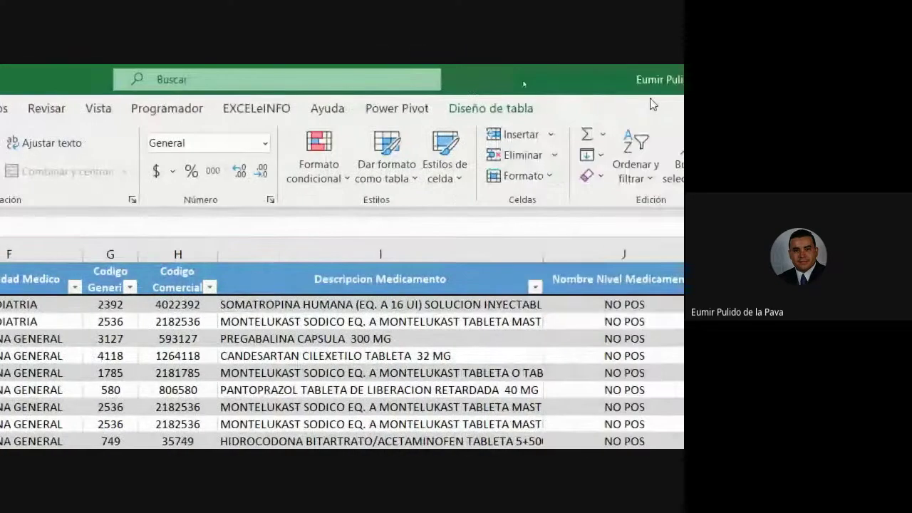
left_click(491, 111)
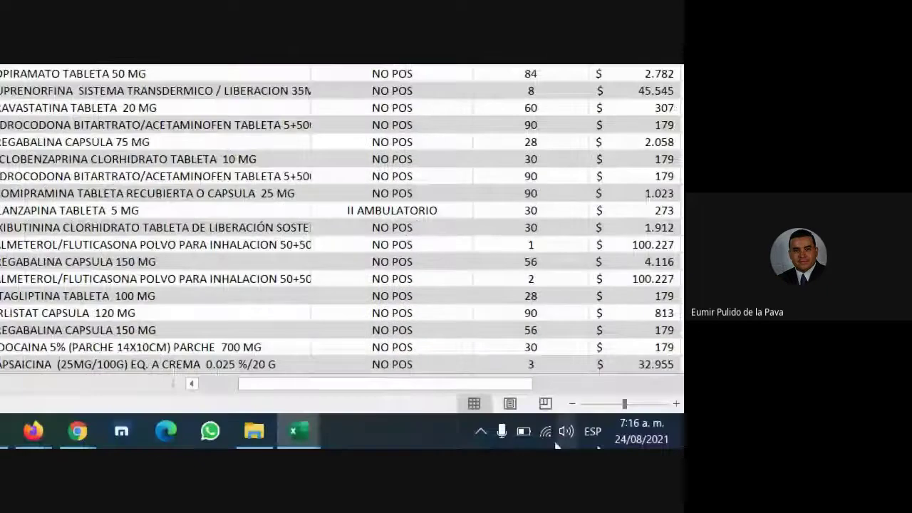
left_click_drag(466, 382, 523, 383)
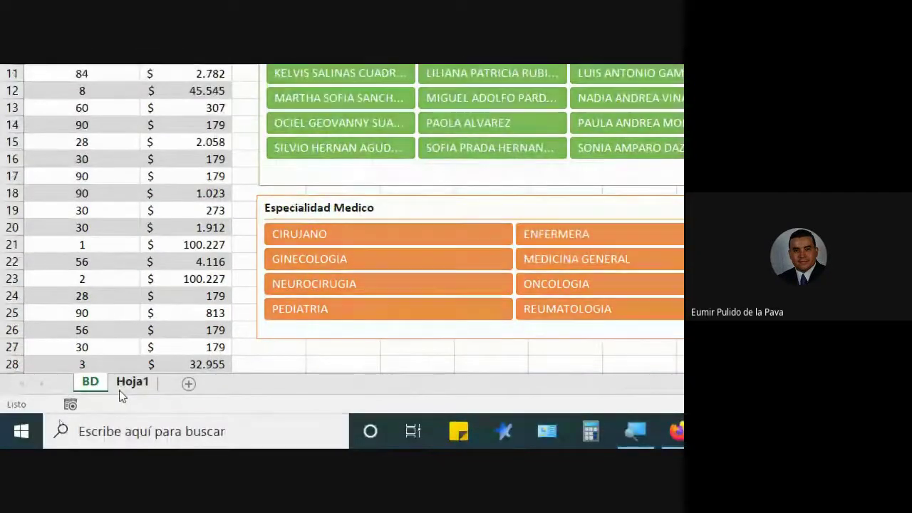
left_click(130, 382)
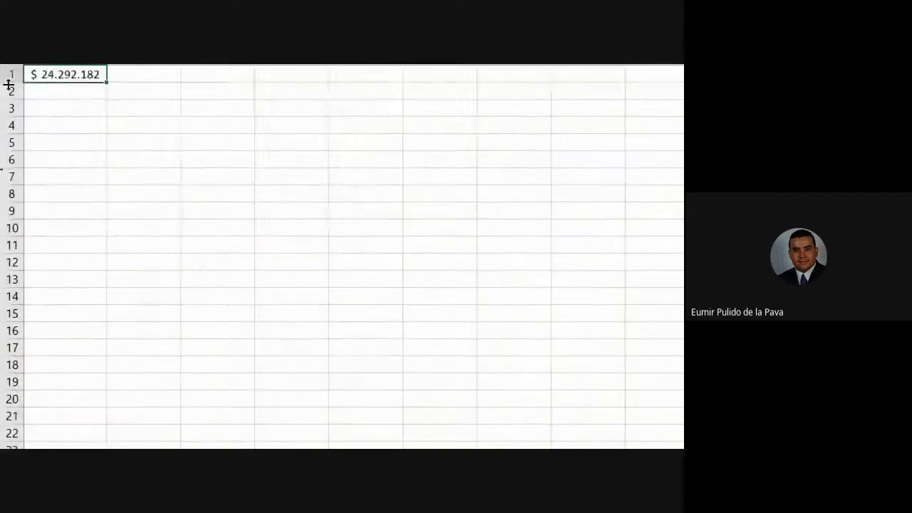
Step: Enter the label TOTAL CANTIDAD ENTREGADA DE MEDICAMENTOS in cell A2 and autofit column A to it
left_click(85, 215)
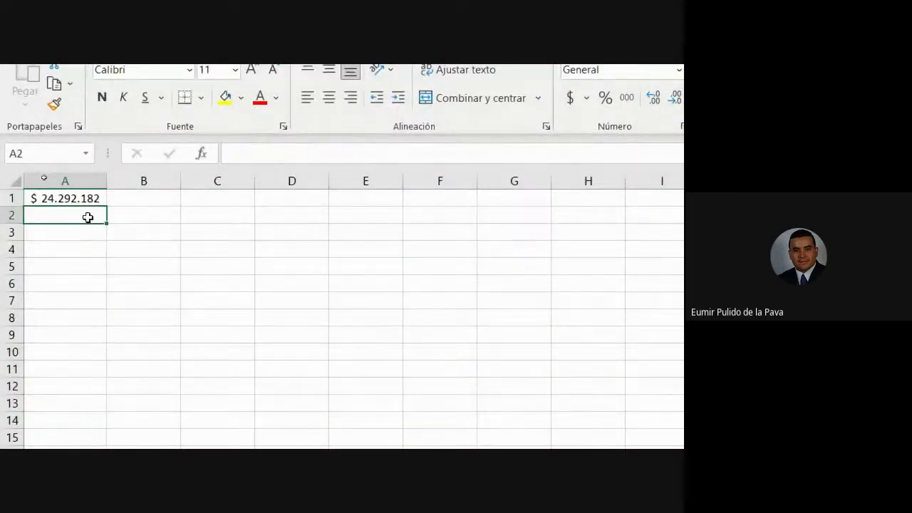
type("TOTAL CAN")
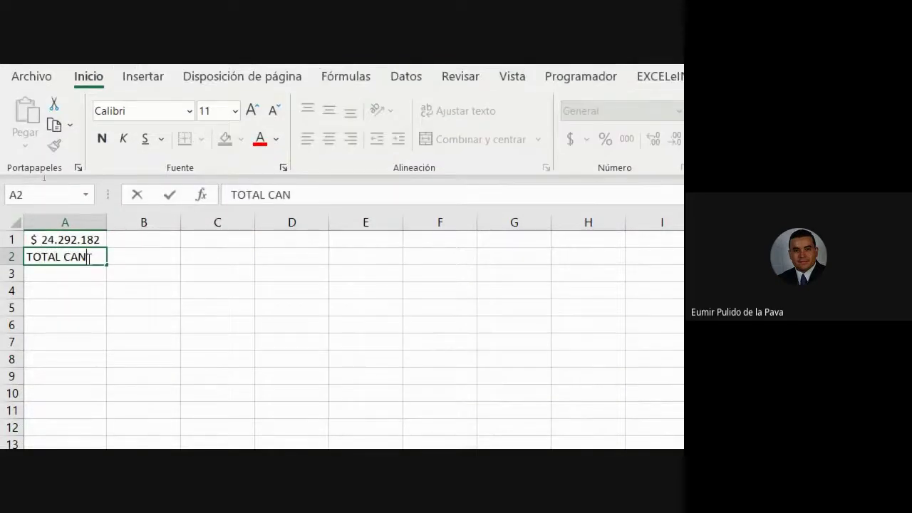
type("TIDAD ENTREGADA D")
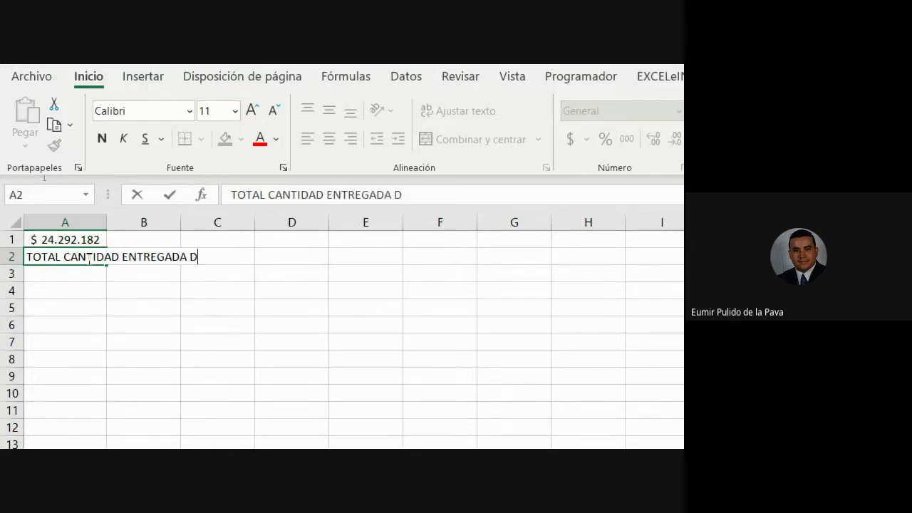
type("E MEDICAMENTOS")
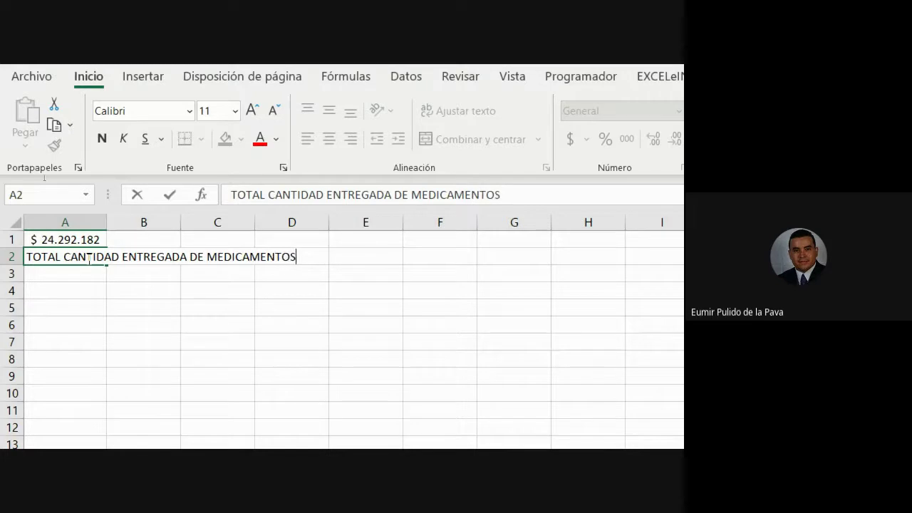
key("Tab")
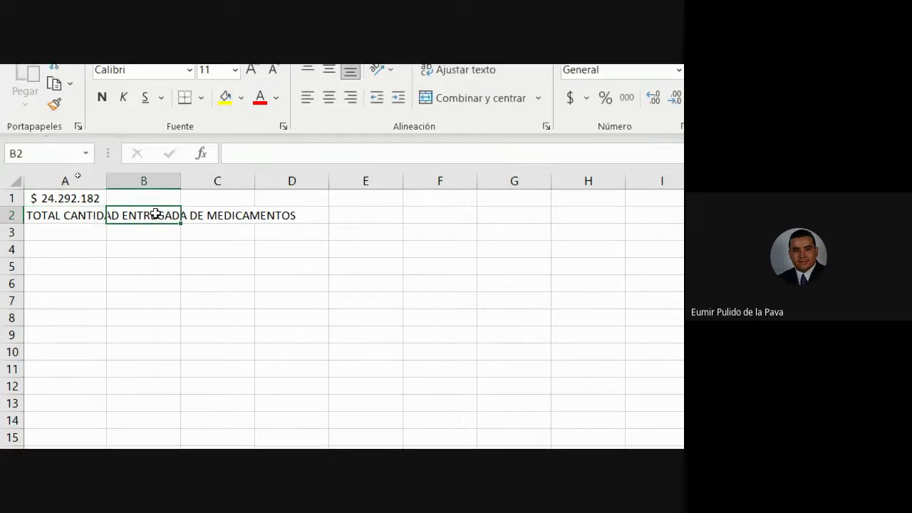
left_click(100, 222)
double_click(109, 180)
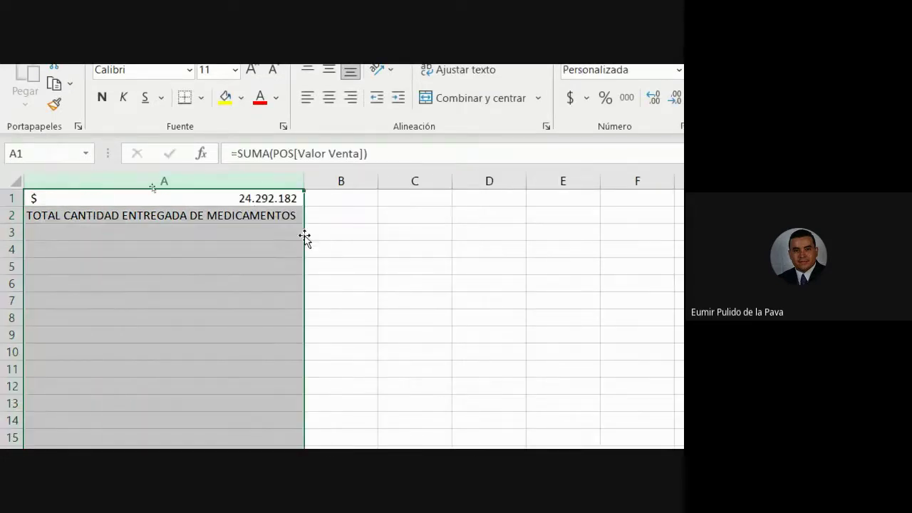
Step: Start a SUMA formula in cell B2 that references the POS table
left_click(326, 216)
type("=SUMA")
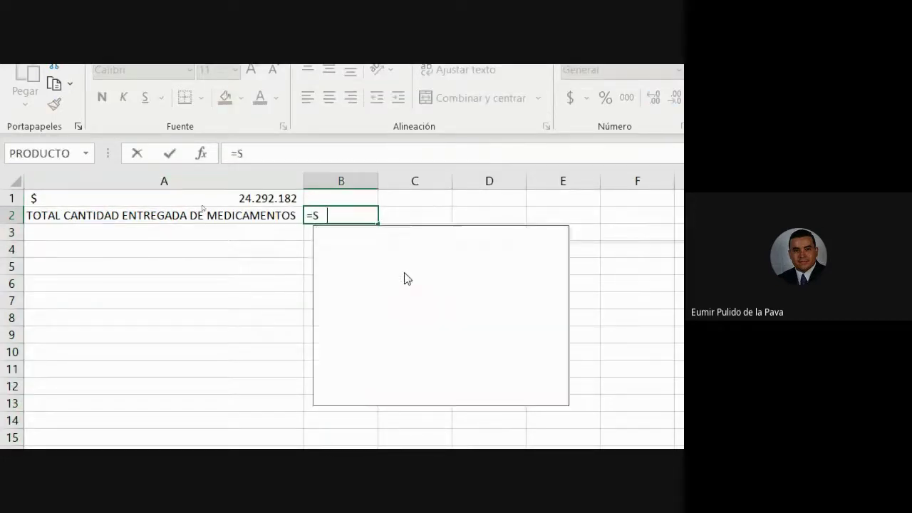
type("(")
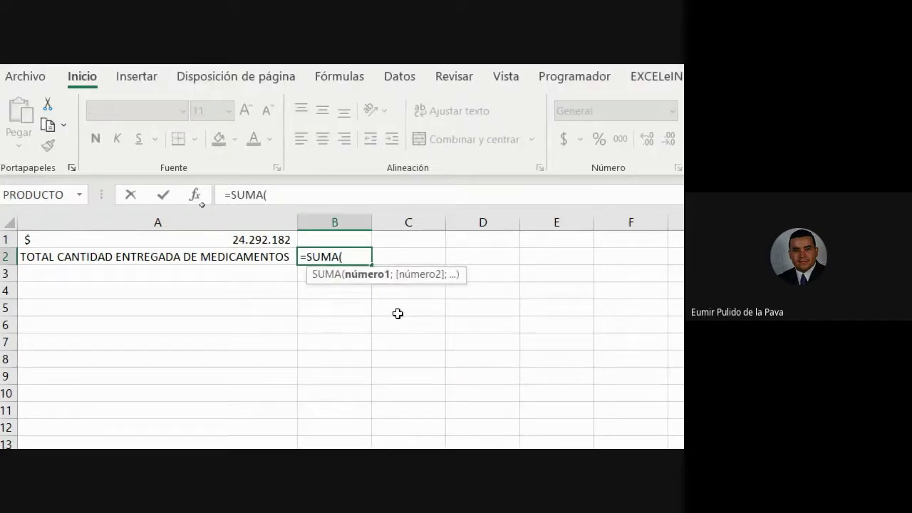
type("PO")
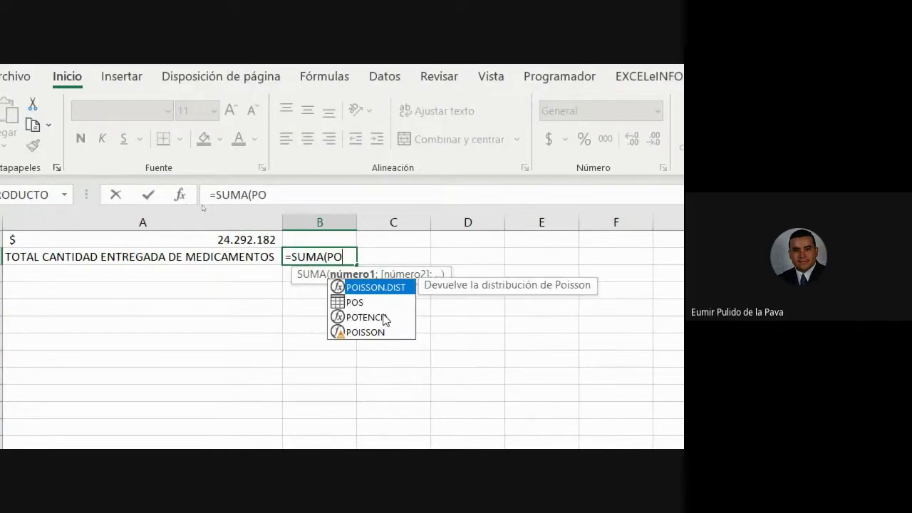
key("Down")
key("Tab")
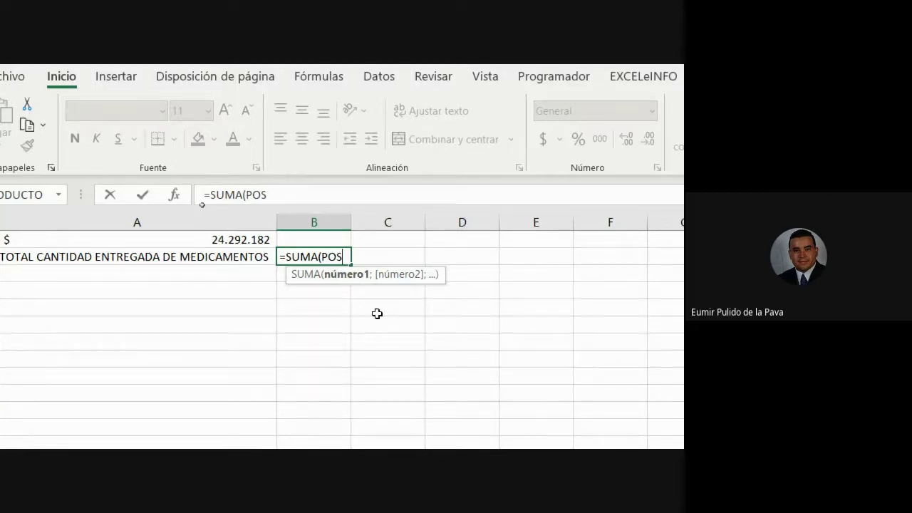
Step: Complete the B2 formula with the table's Cantidad Entregada column as =SUMA(POS[Cantidad Entregada])
type("[")
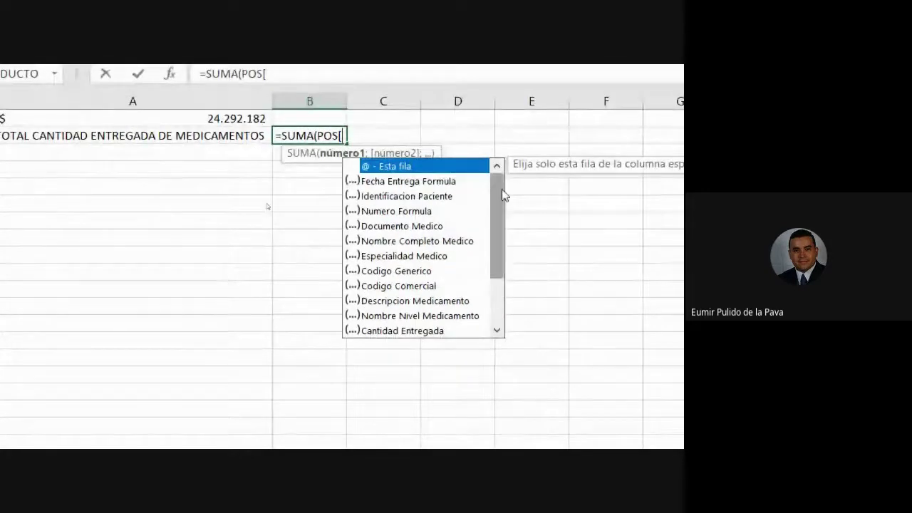
left_click_drag(501, 315, 497, 344)
mouse_move(497, 217)
left_mouse_down()
mouse_move(497, 267)
mouse_move(509, 193)
mouse_move(508, 228)
mouse_move(505, 206)
left_mouse_up()
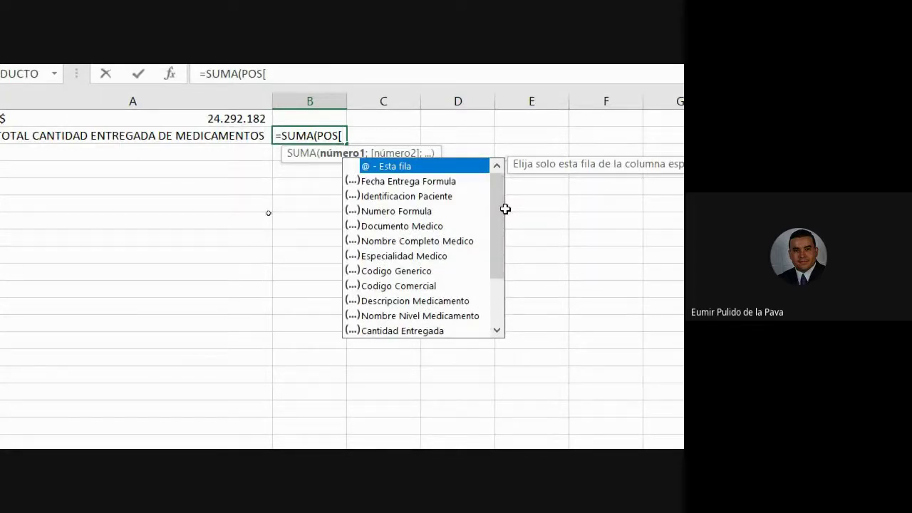
left_click_drag(505, 209, 507, 256)
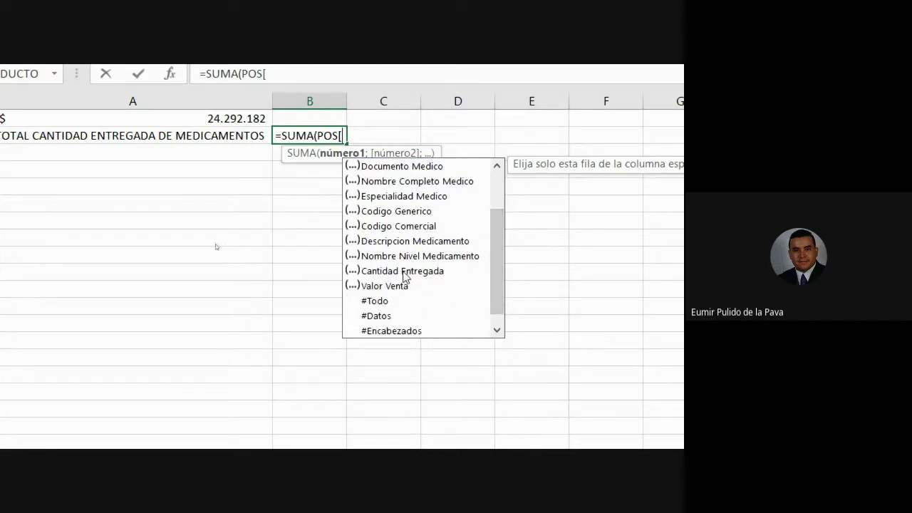
double_click(392, 271)
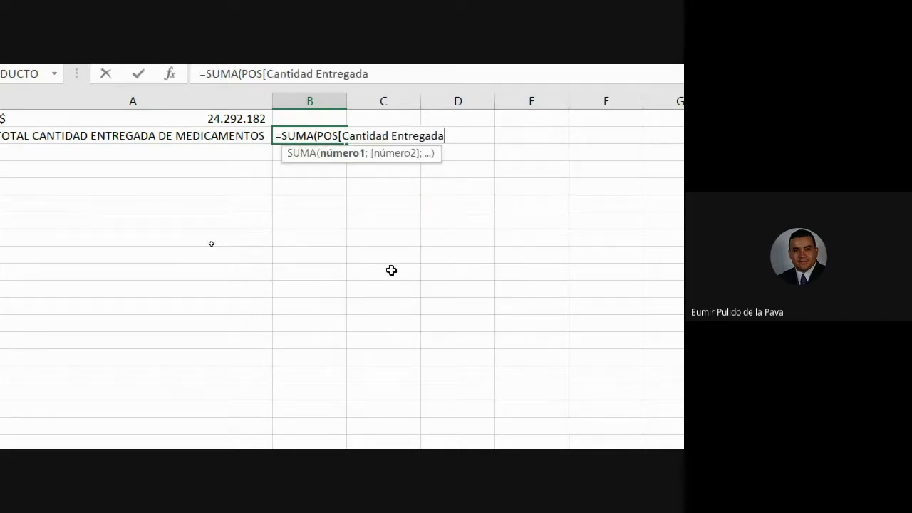
type("]")
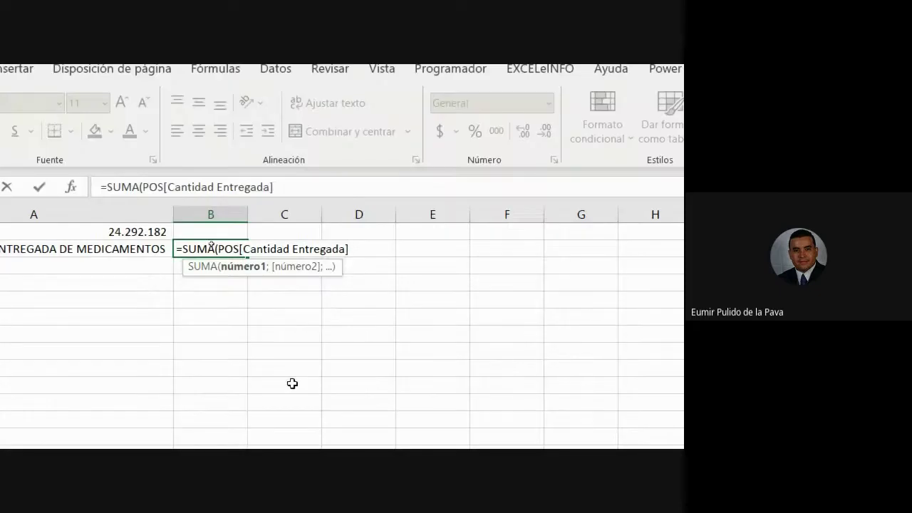
type(")")
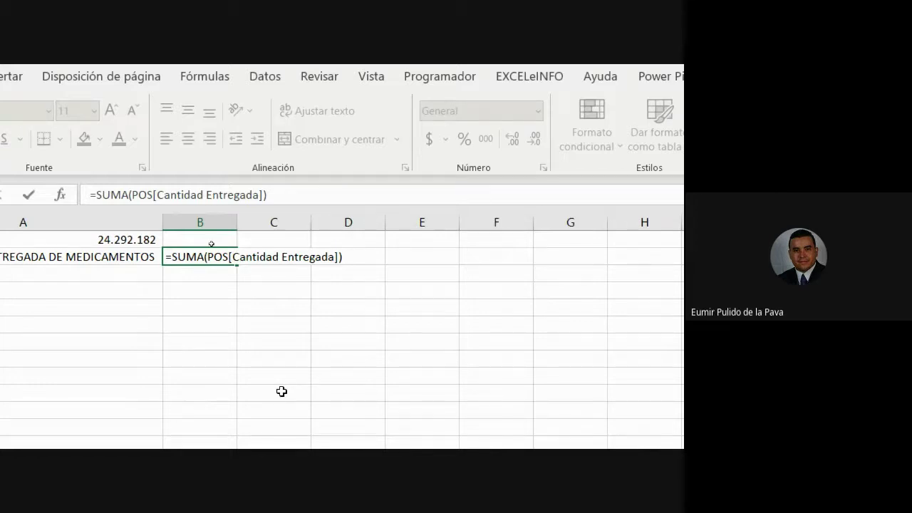
key("Return")
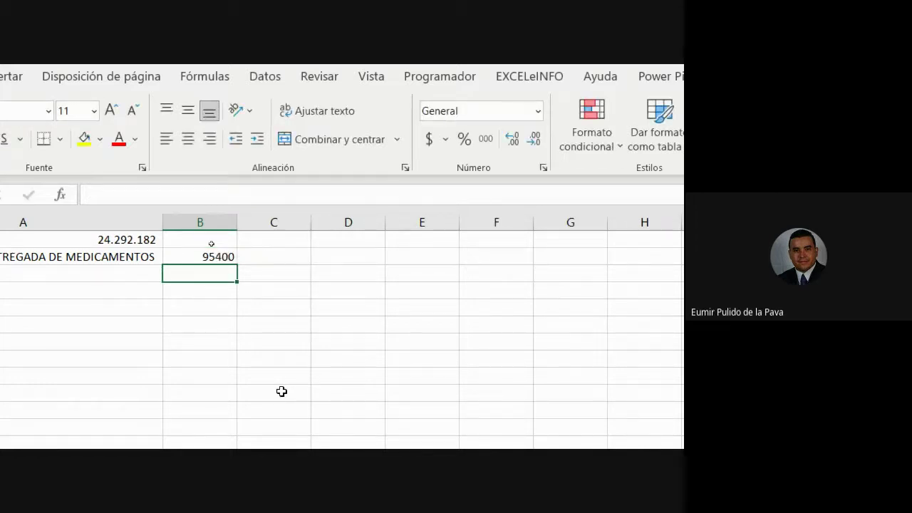
Step: Compare the B2 result on Hoja1 with the Cantidad Entregada total in the table's total row on the BD sheet
left_click(213, 257)
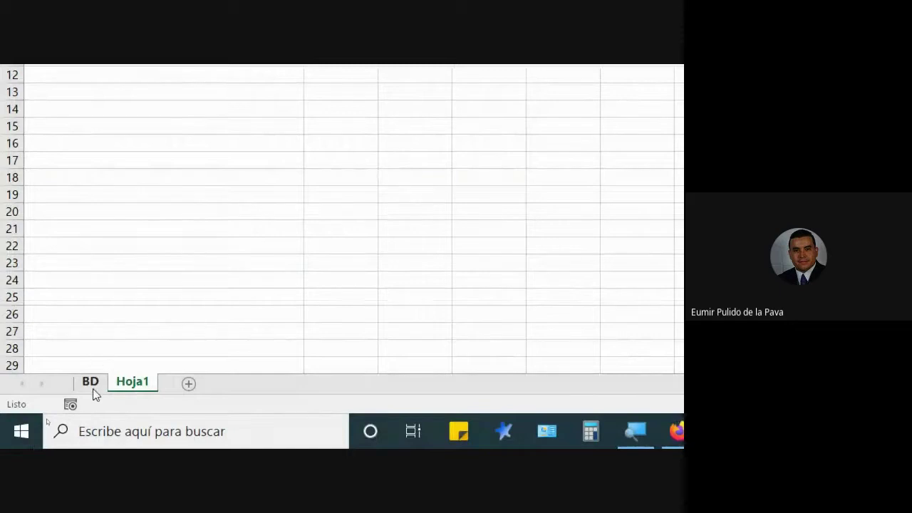
left_click(92, 387)
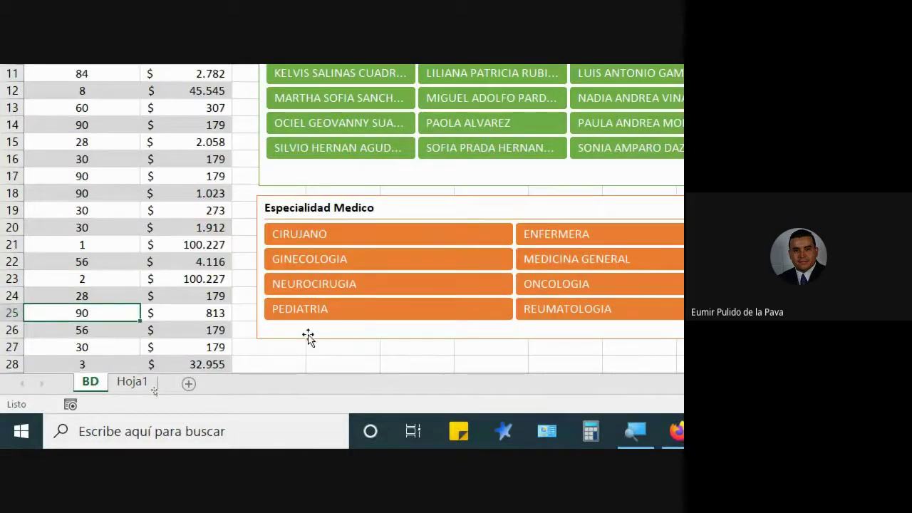
key("shift+Down")
key("ctrl+Down")
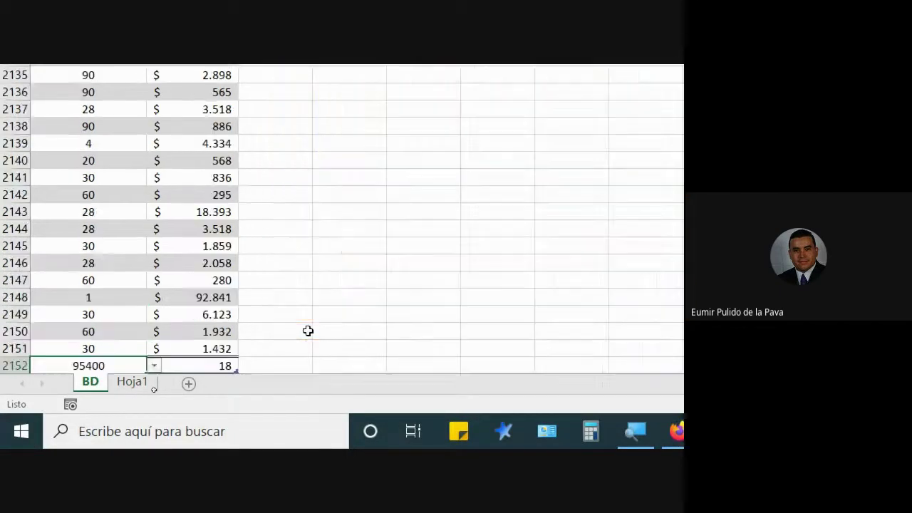
key("ctrl+Left")
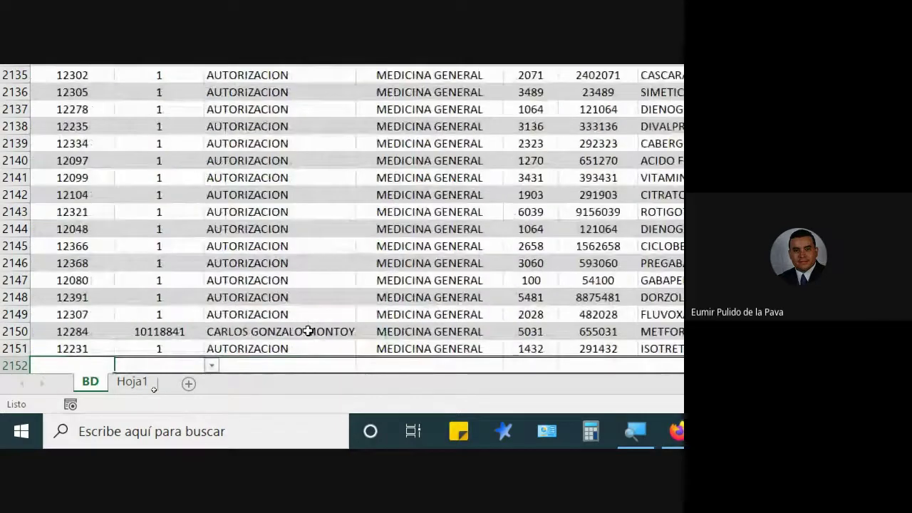
left_click(110, 385)
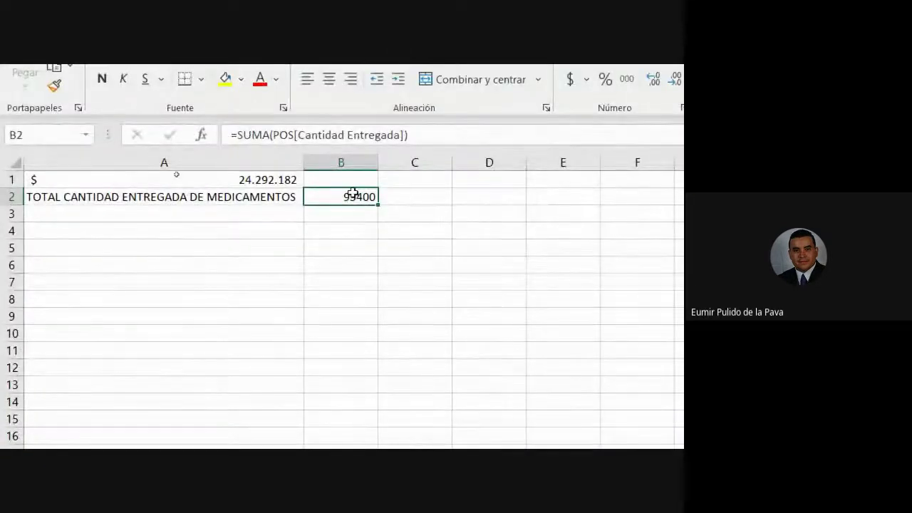
left_click(81, 383)
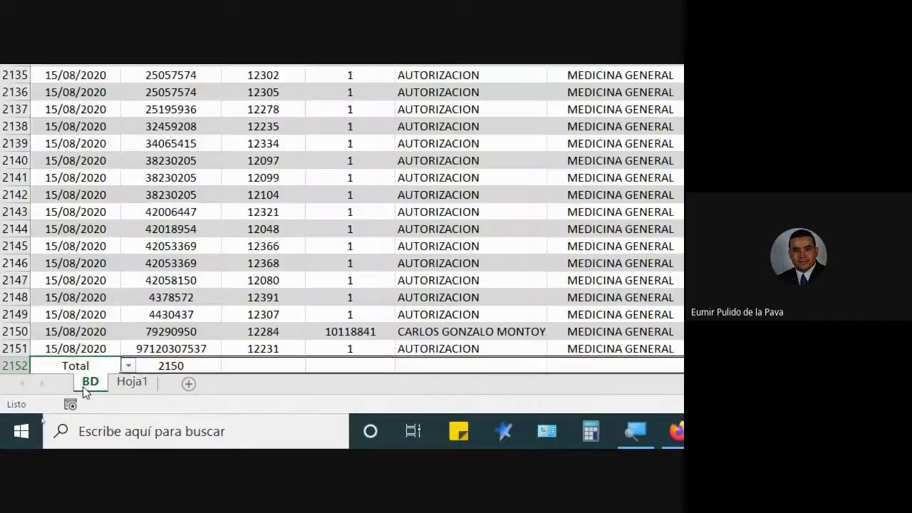
Step: Append a new blank record after the last data row of the POS table on the BD sheet
scroll(114, 335, "down", 2)
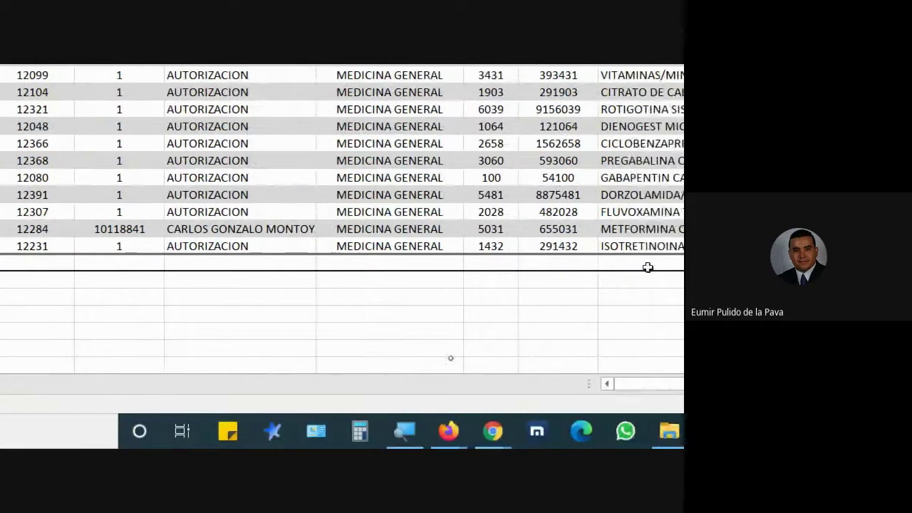
left_click(556, 245)
left_click(648, 245)
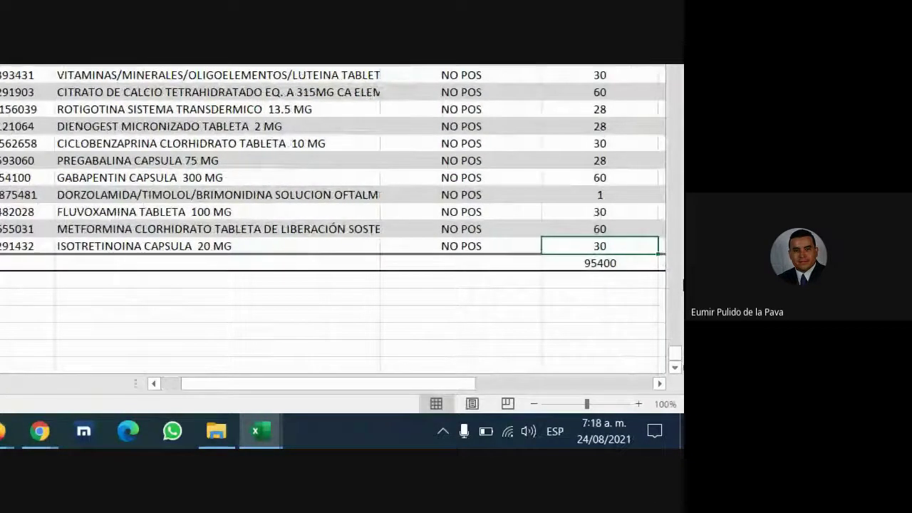
key("Right")
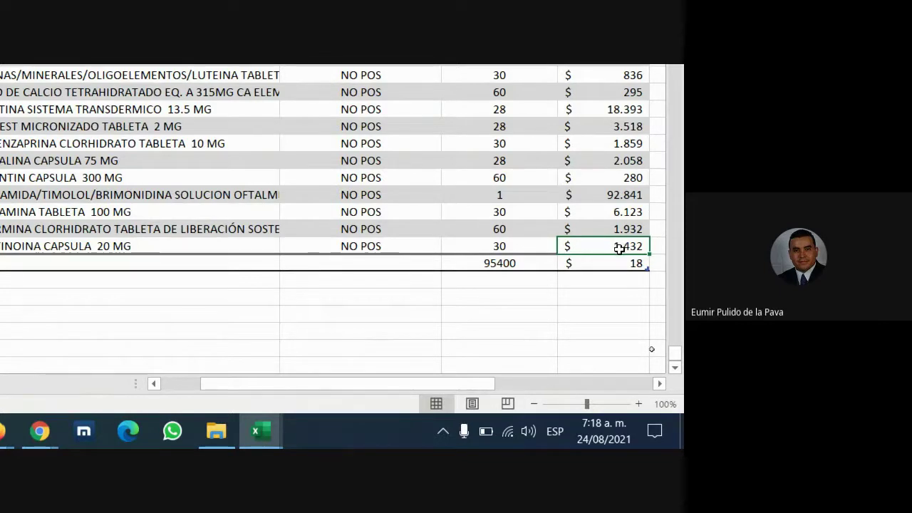
key("Tab")
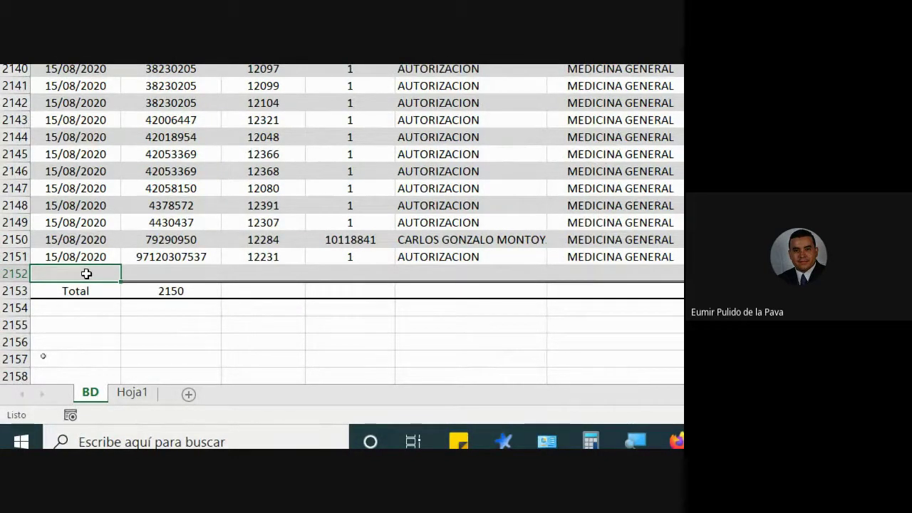
Step: Start the new record with the date 15/08/2021, a sample document number and formula number 12231
type("15/08")
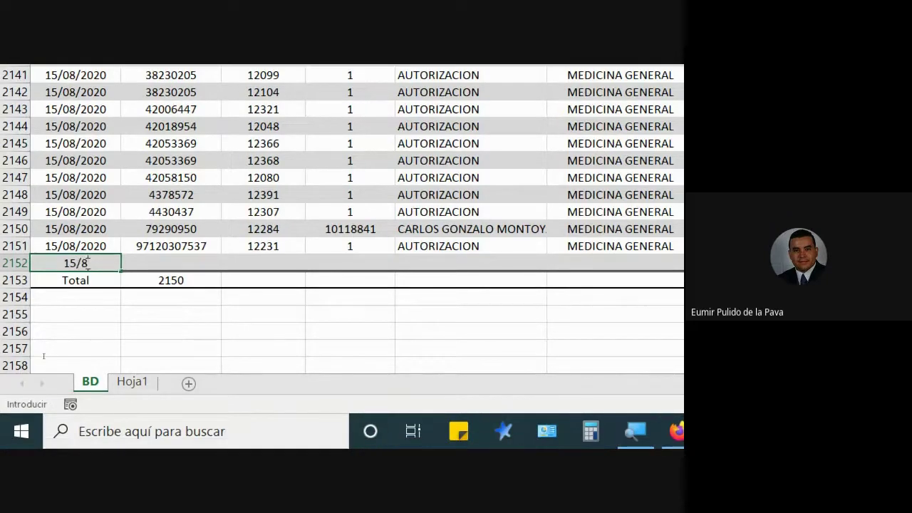
type("/2021")
key("Tab")
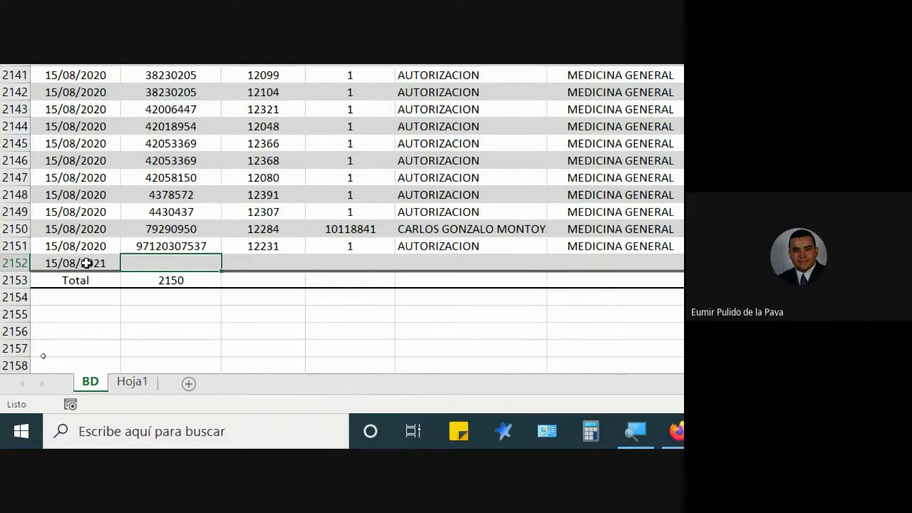
type("21321321")
key("Tab")
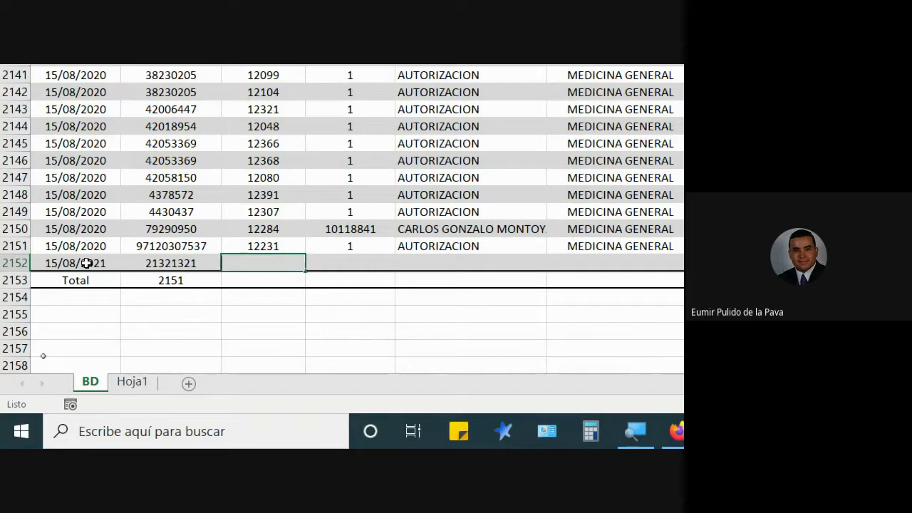
type("12231")
key("Tab")
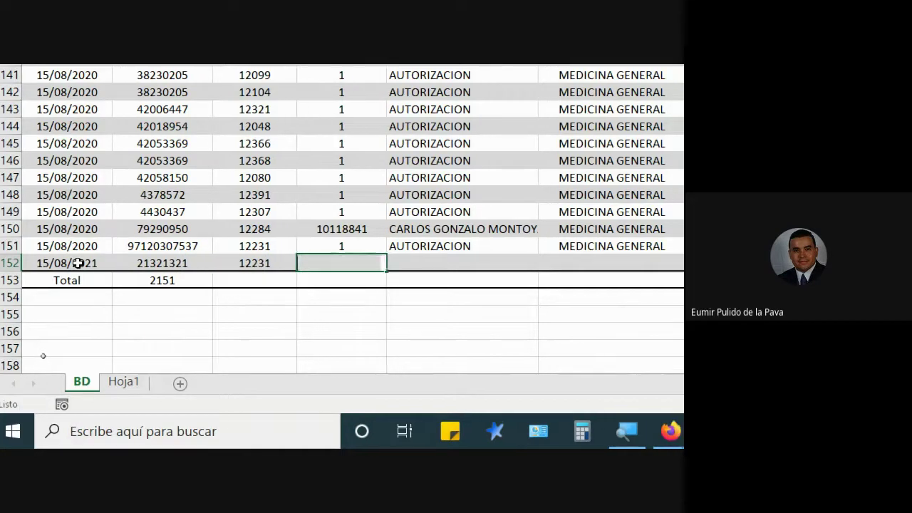
Step: Fill in the new record's doctor document as 1, doctor name as AUTORIZACION and specialty as MEDICINA GENERAL
type("1")
key("Tab")
type("A")
key("Tab")
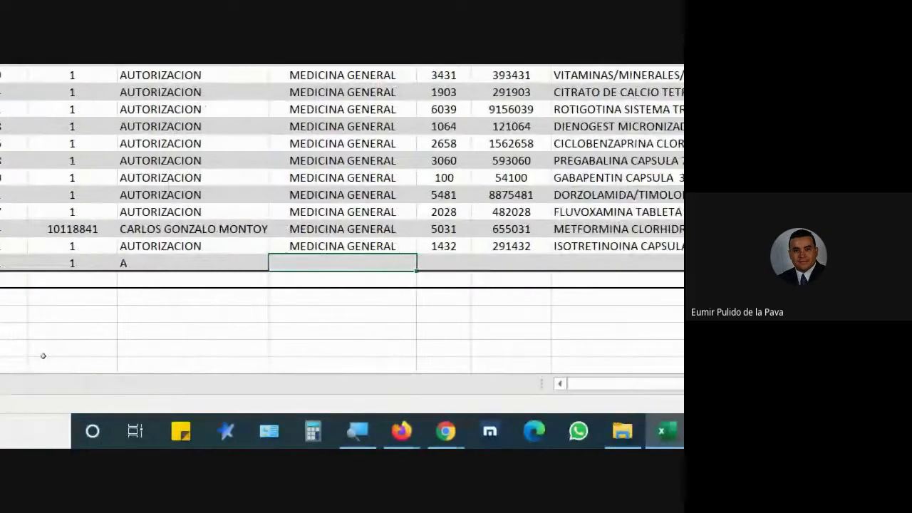
key("Left")
type("AU")
key("Tab")
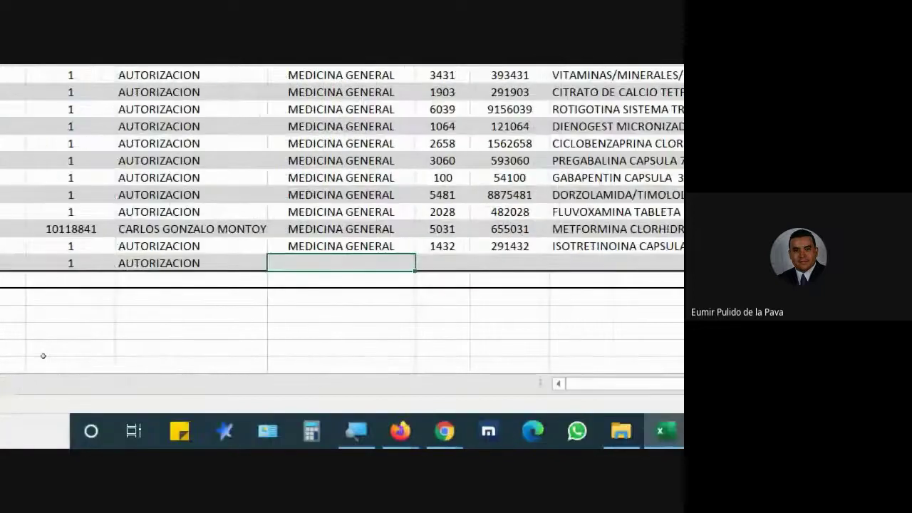
type("MEDICINA GENERAL")
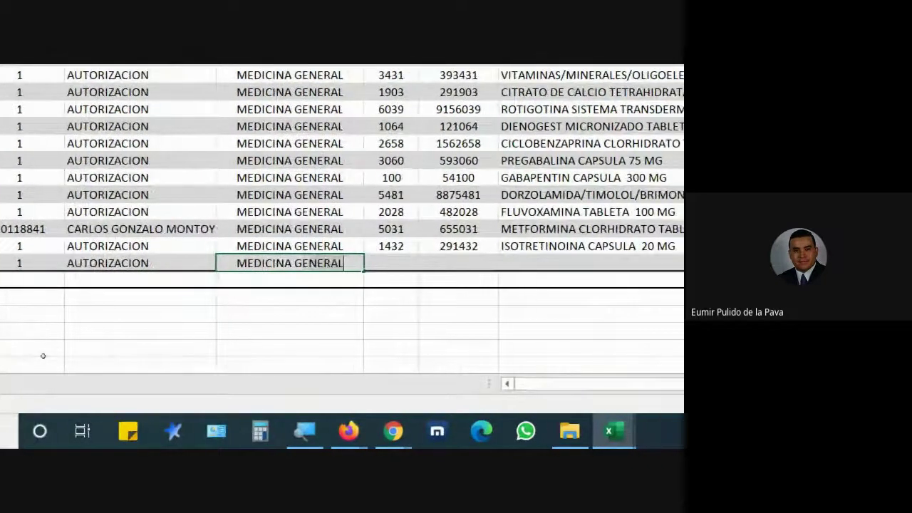
Step: Enter generic code 321, commercial code 21332, description XXXXXXX and medication level NO POS in the new record
key("Tab")
type("321")
key("Tab")
type("21332")
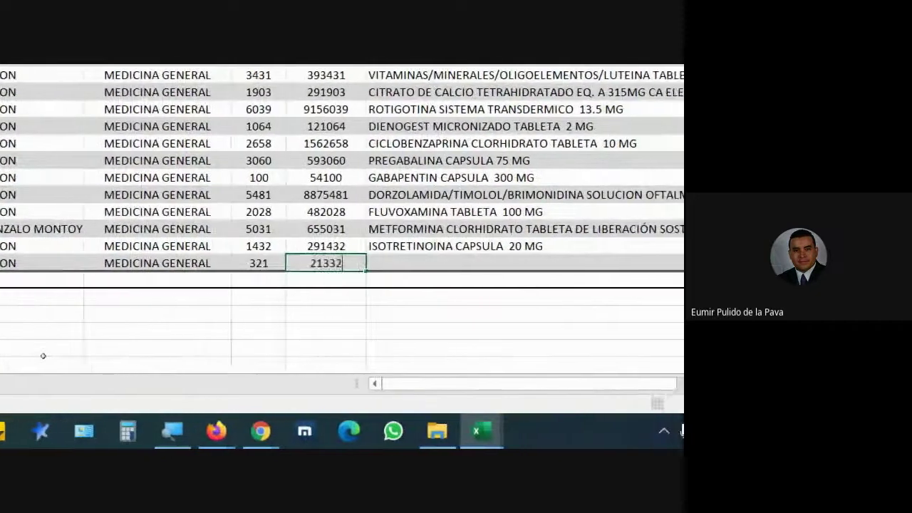
key("Tab")
type("XXXXXXX")
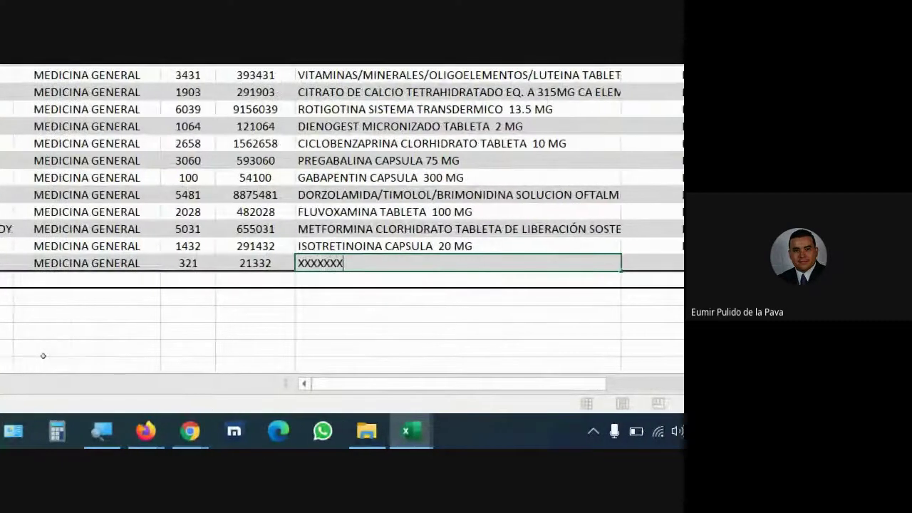
key("Tab")
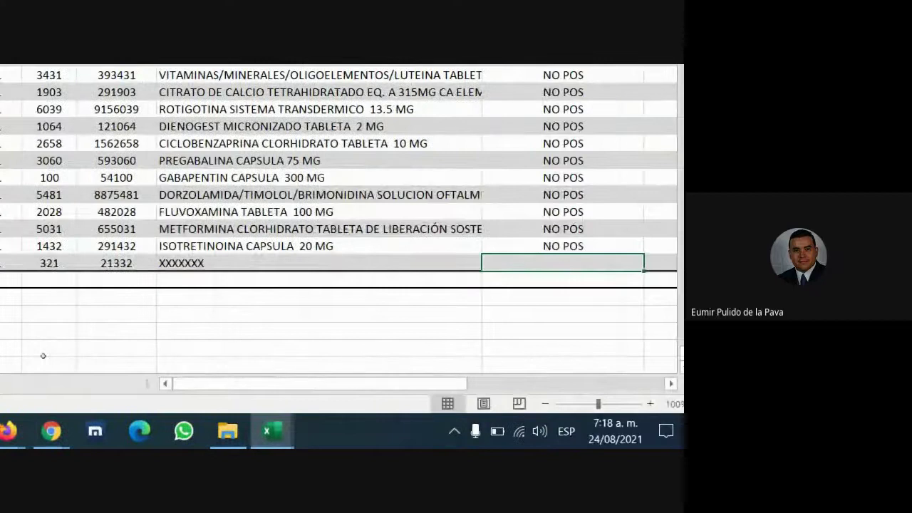
type("NO POS")
key("Tab")
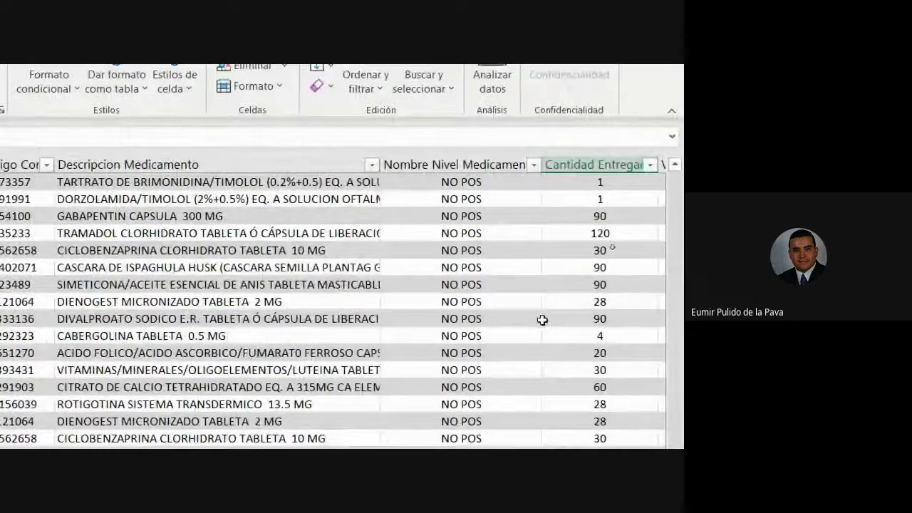
Step: Complete the new record with a Cantidad Entregada of 100 and a Valor Venta of 15000
type("100")
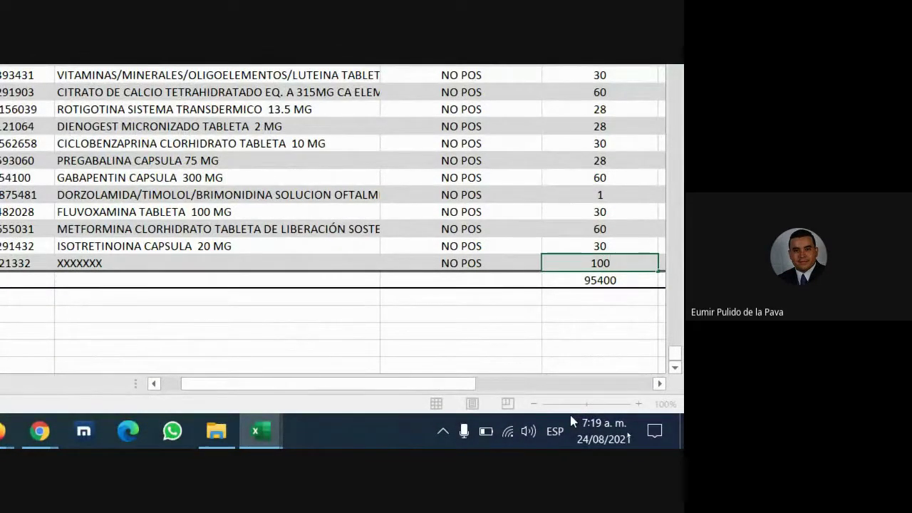
key("Tab")
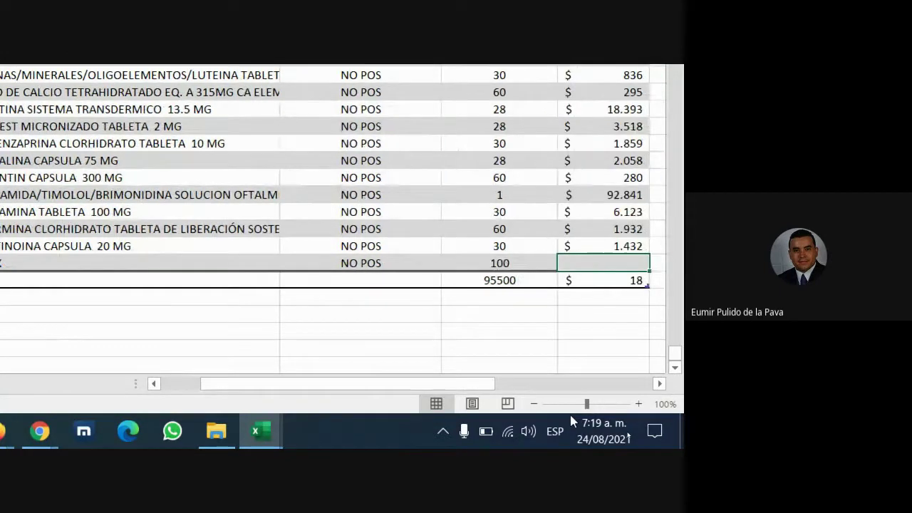
type("1500")
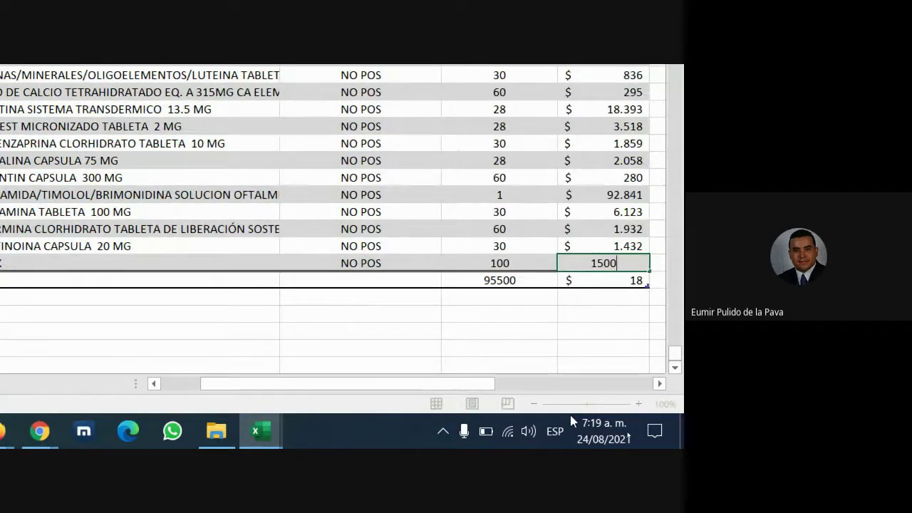
type("0")
key("Return")
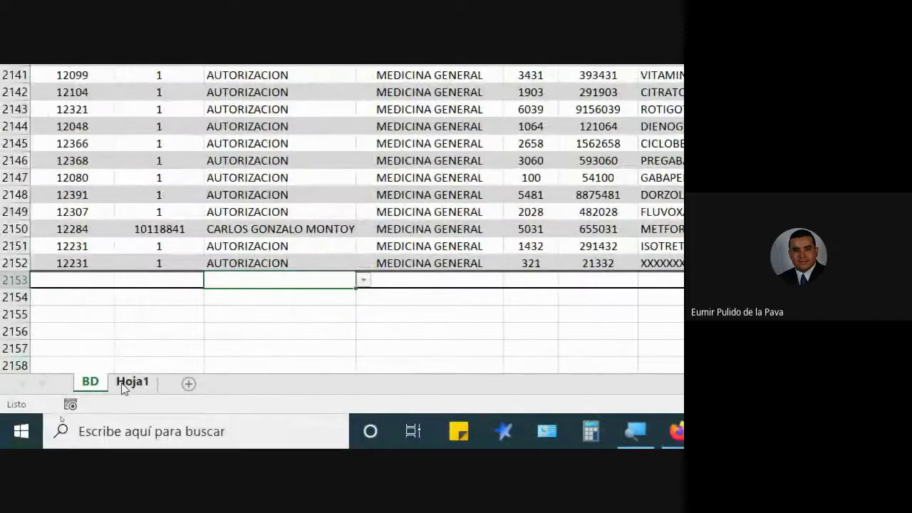
Step: Check the B2 total on Hoja1 and inspect the POS[Cantidad Entregada] reference in its formula
left_click(129, 382)
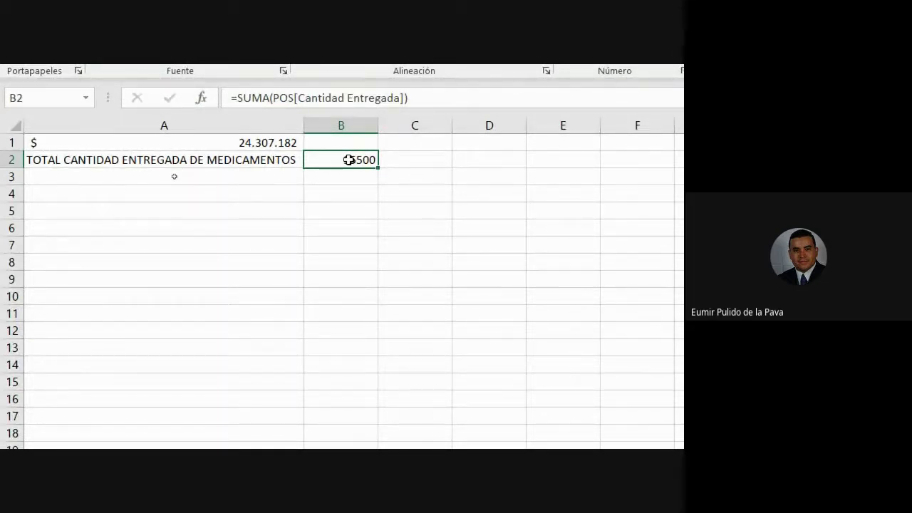
double_click(350, 160)
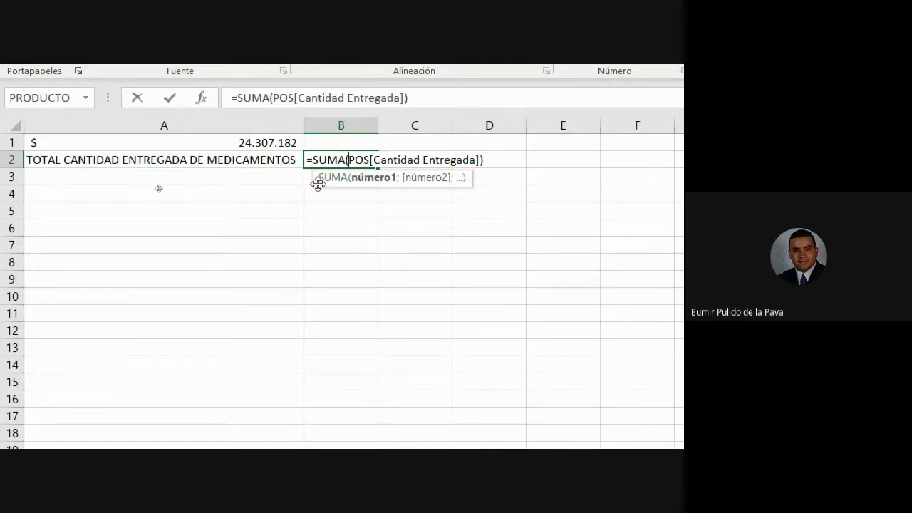
key("Escape")
double_click(349, 157)
left_click_drag(350, 157, 479, 162)
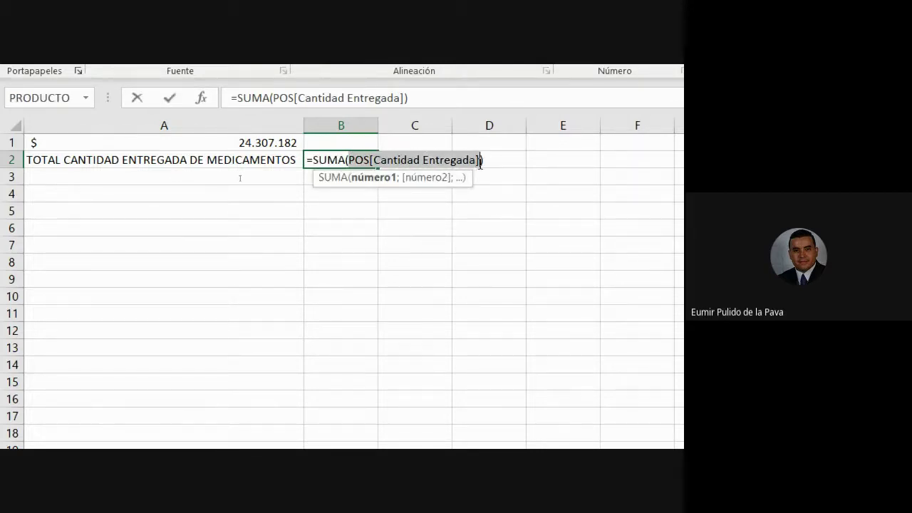
key("Escape")
Step: Look back at the POS table on BD, and highlight the table name inside the B2 formula on Hoja1
left_click(91, 382)
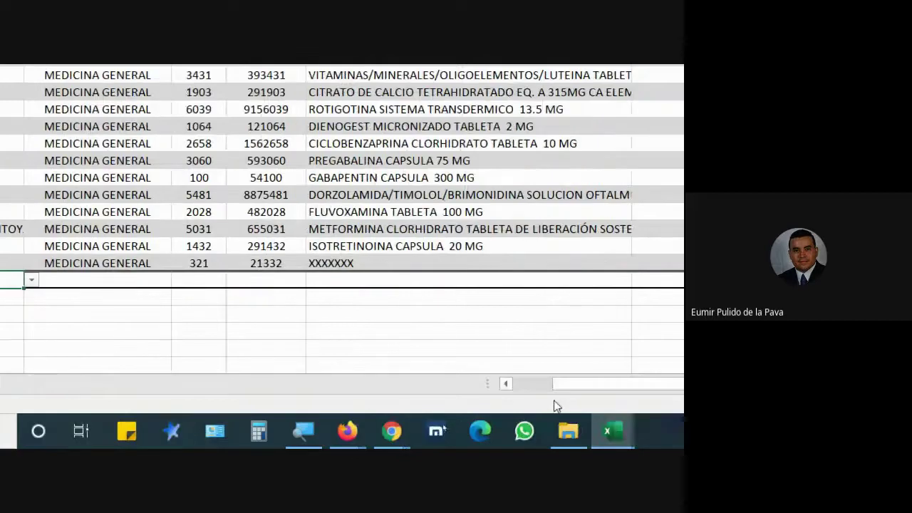
left_click(133, 381)
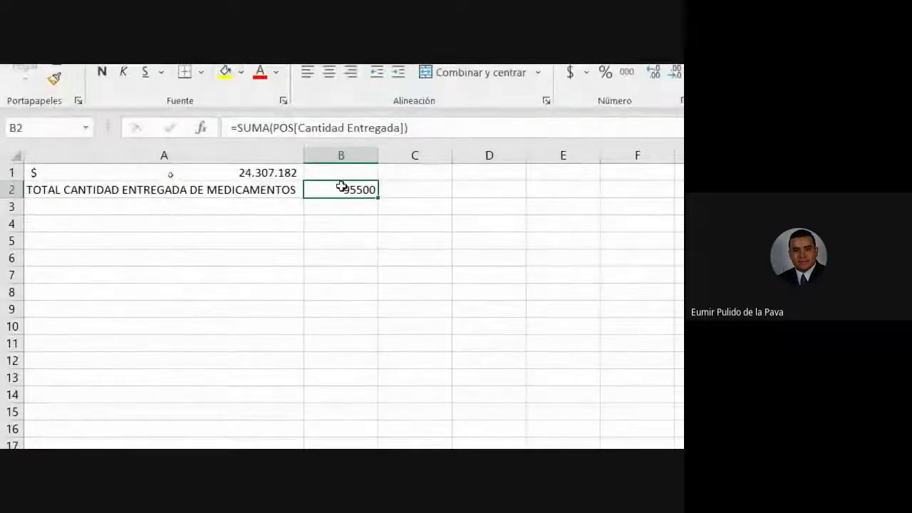
double_click(338, 188)
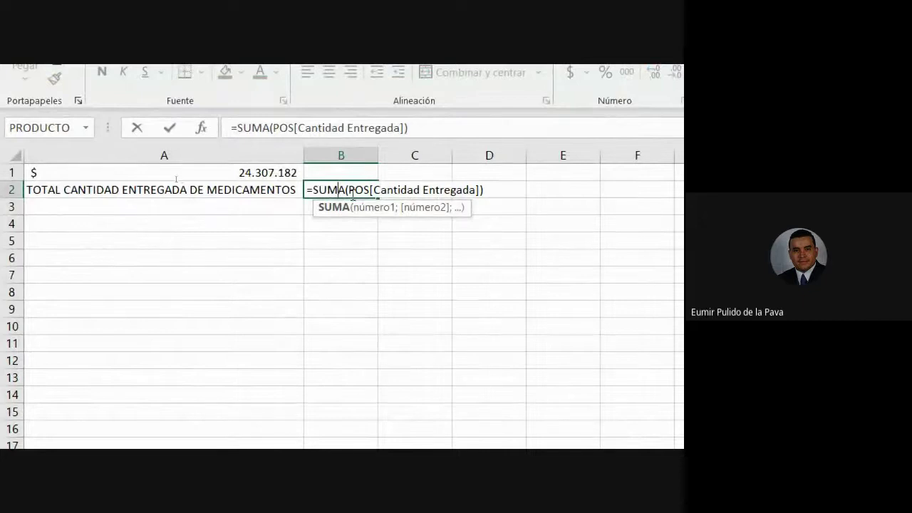
left_click_drag(347, 191, 374, 191)
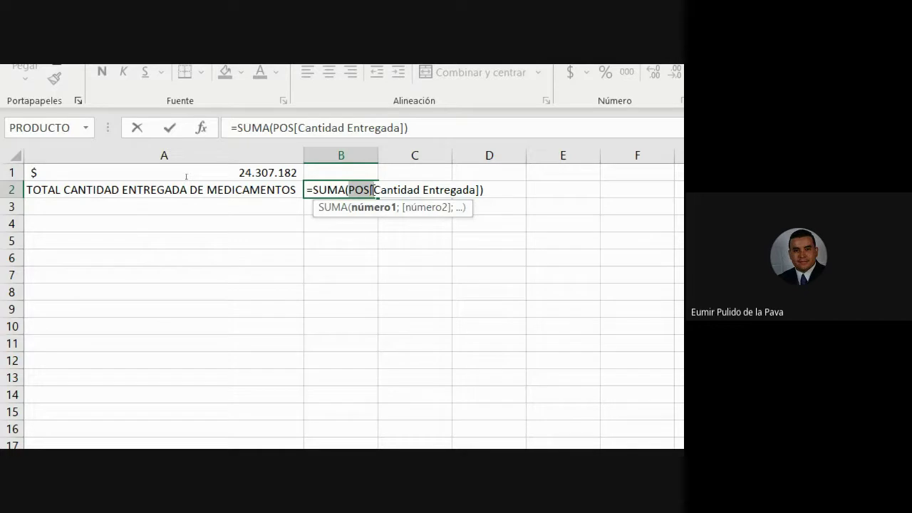
key("Return")
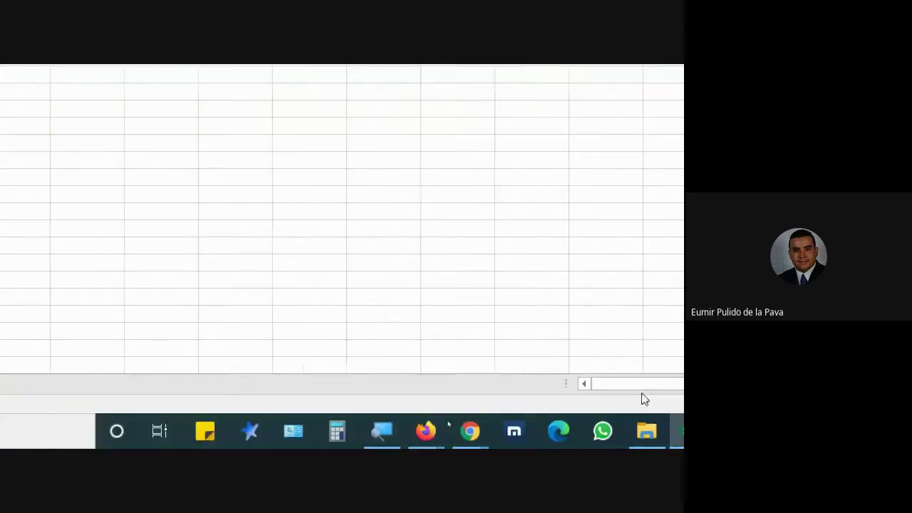
Step: Return the Lupa magnifier to 100%, check the Meet call for messages in Chrome and switch back to Excel
left_click(367, 429)
left_click(286, 368)
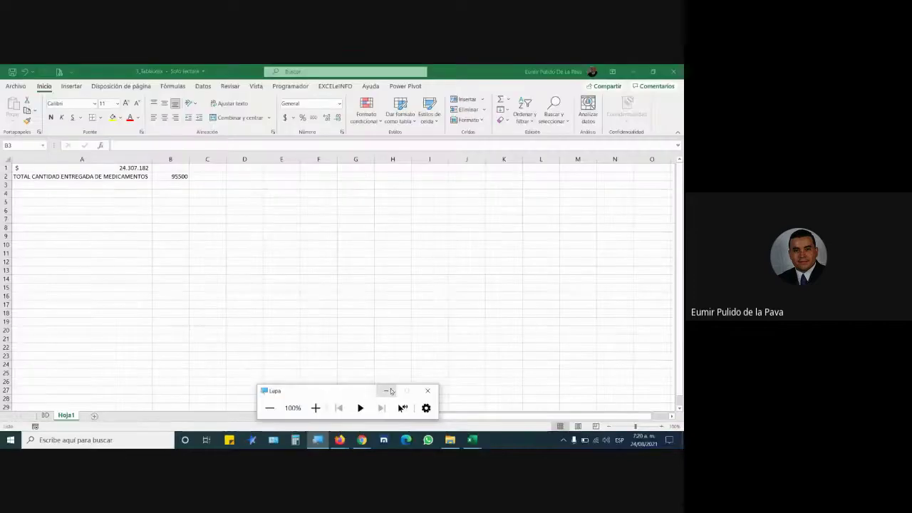
mouse_move(362, 440)
left_click(313, 399)
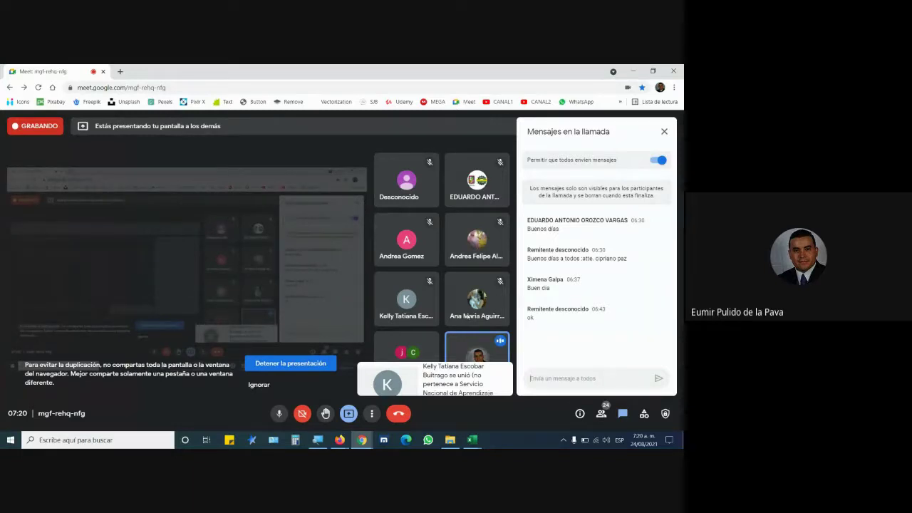
key("alt+Tab")
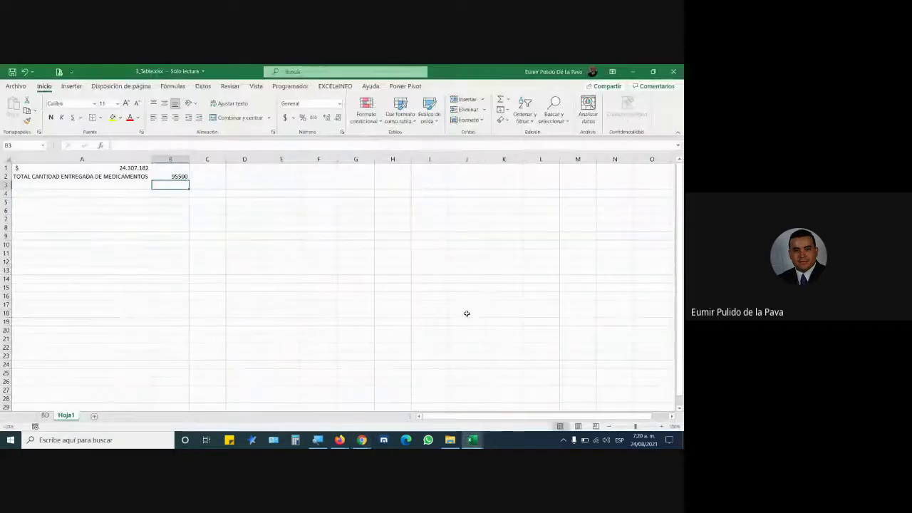
Step: Go to the top of the POS table on the BD sheet and show its table design options
left_click(44, 415)
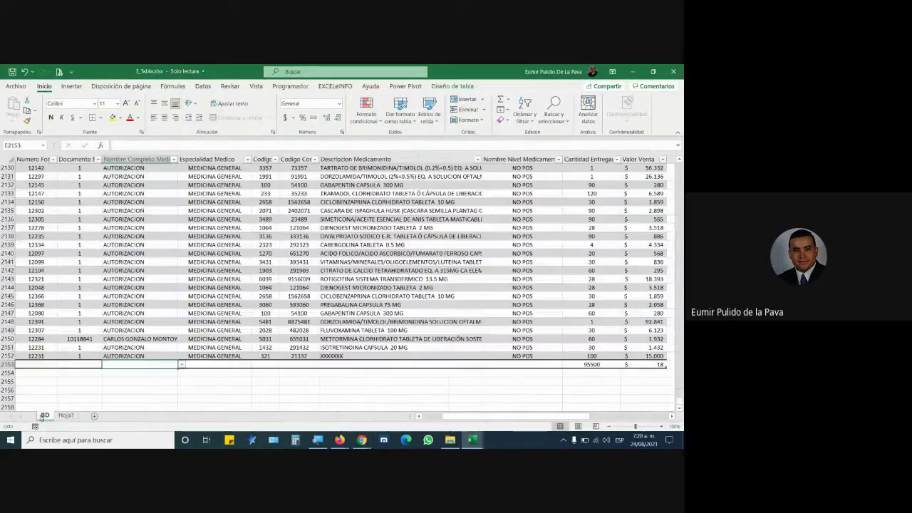
scroll(311, 323, "up", 3)
scroll(311, 323, "up", 20)
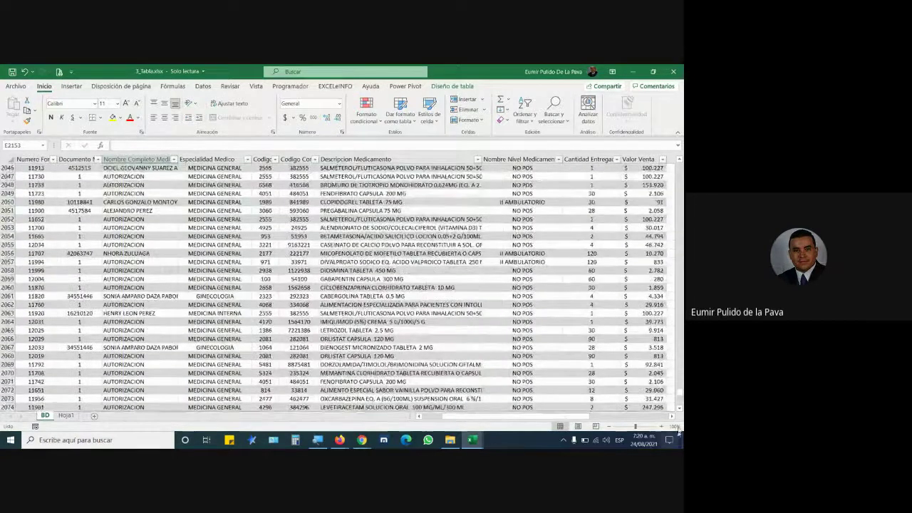
left_click_drag(679, 396, 680, 160)
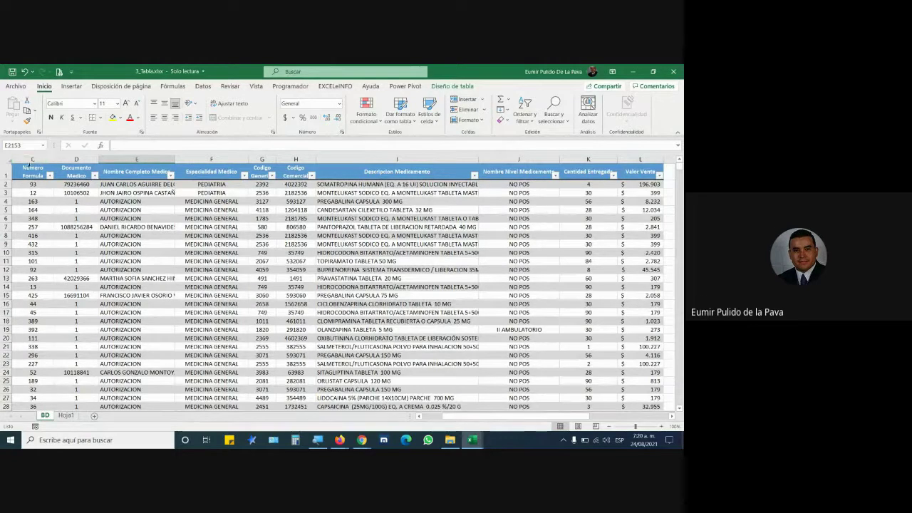
left_click(33, 173)
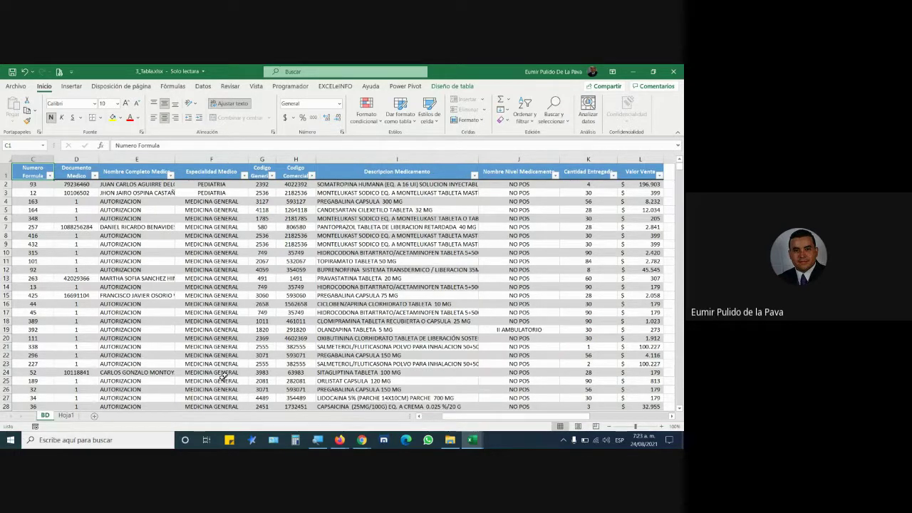
left_click(294, 312)
left_click(437, 86)
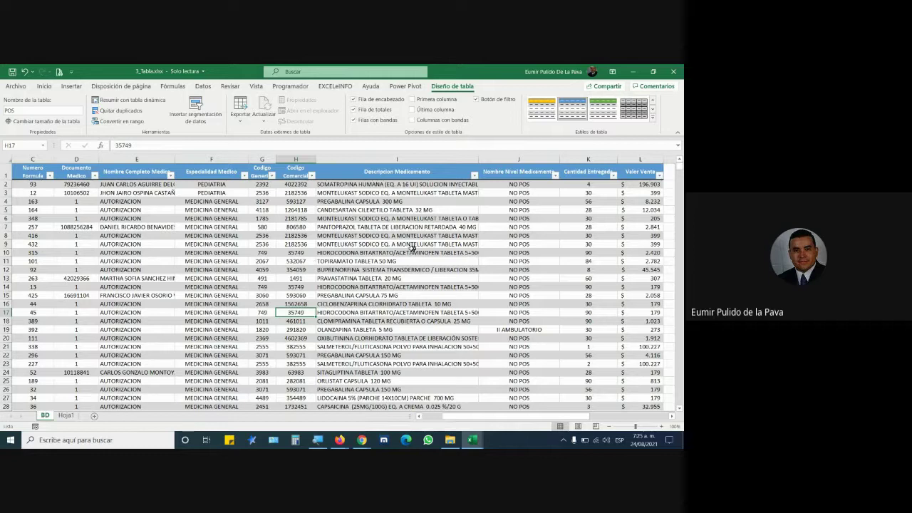
Step: Add a new worksheet and enter 10 in cell C5
left_click(94, 418)
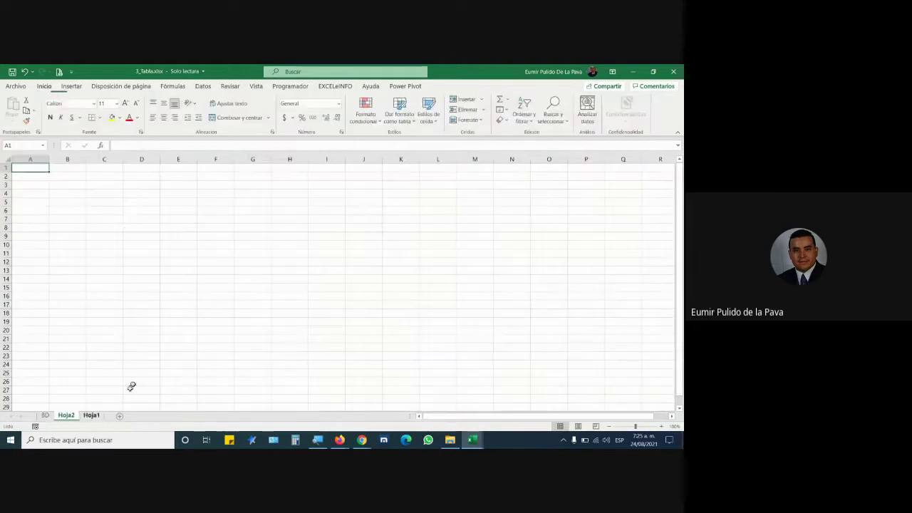
left_click(117, 201)
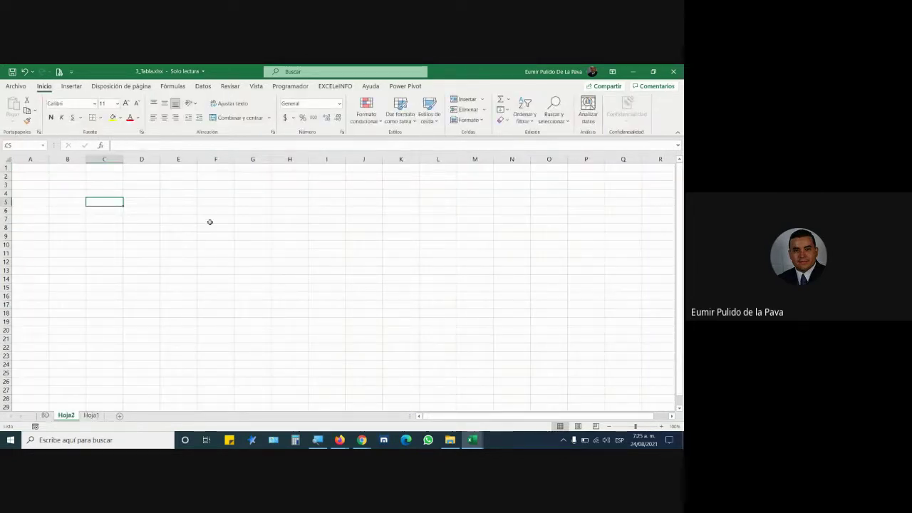
type("10")
key("Return")
key("Up")
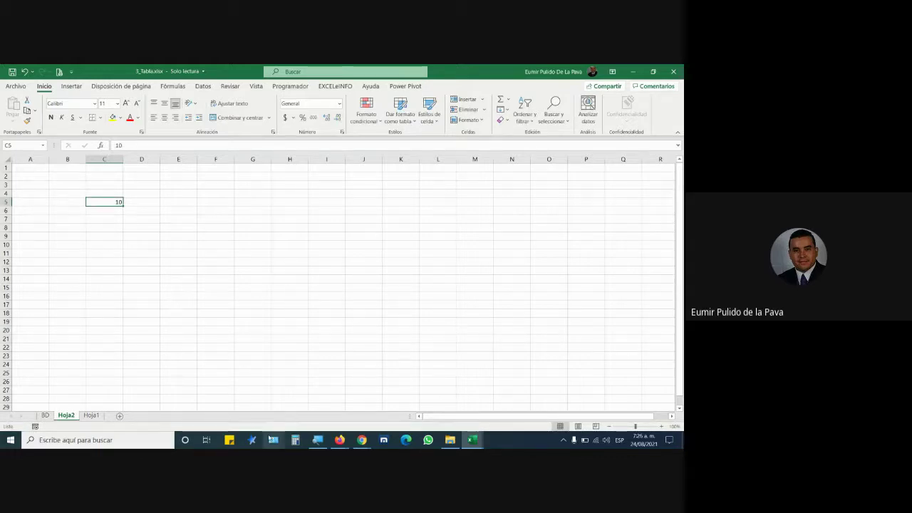
Step: Magnify the screen with Lupa and apply the percentage style to C5, undoing and redoing it once
left_click(317, 437)
left_click(315, 408)
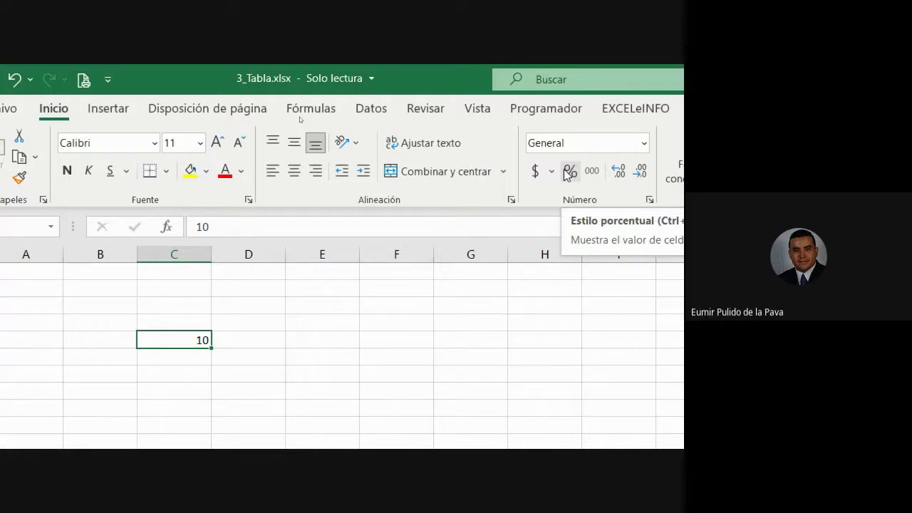
left_click(568, 173)
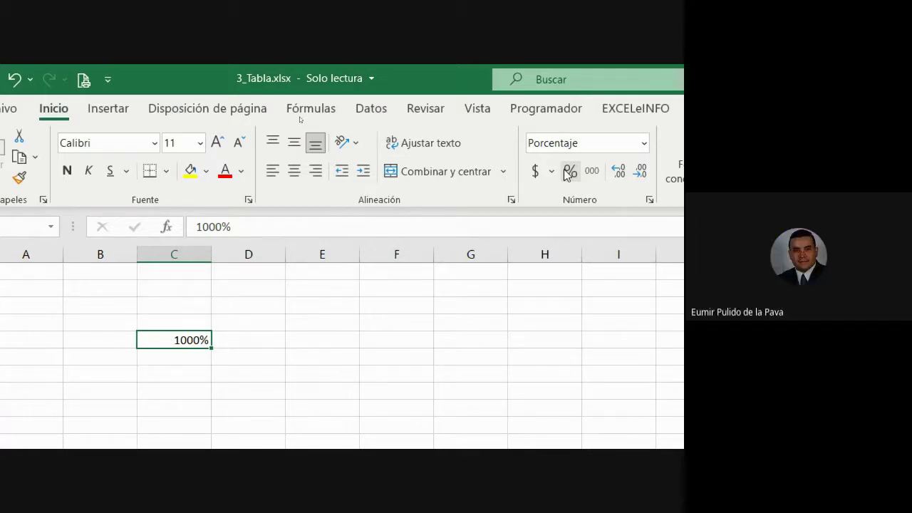
key("ctrl+z")
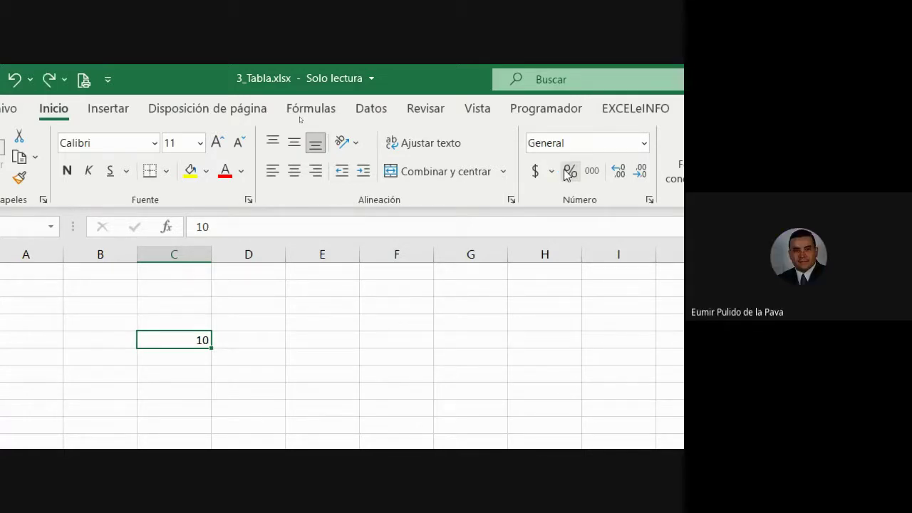
key("ctrl+y")
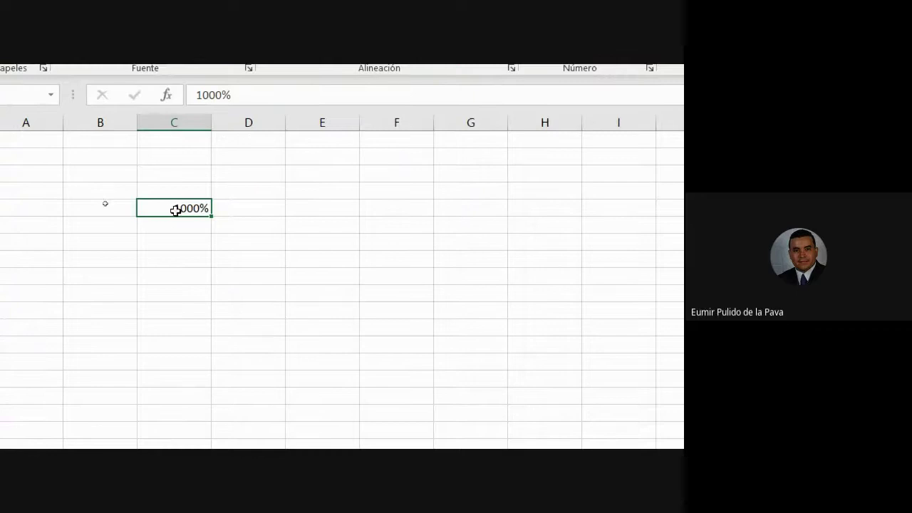
Step: Enter the values 3, 3,5, 5,5, 10 and 15 in cells D3 to D7
left_click(278, 178)
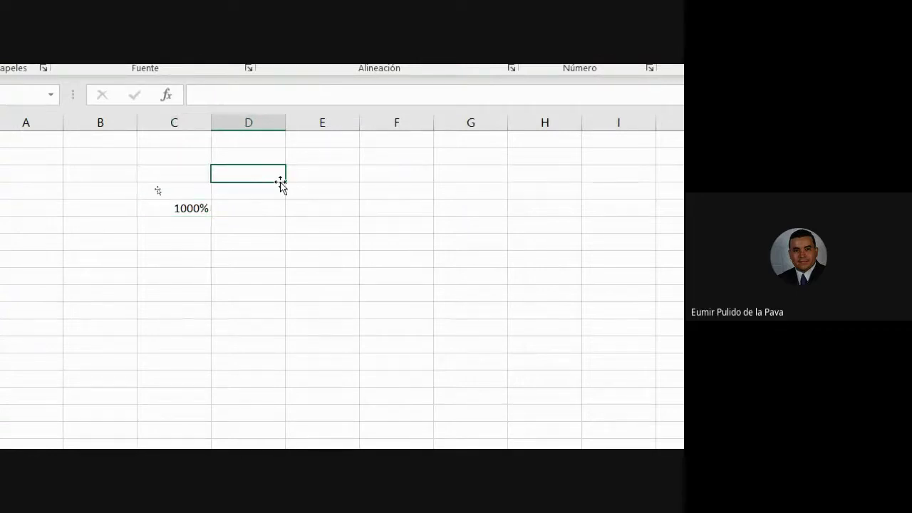
type("3,5")
key("Return")
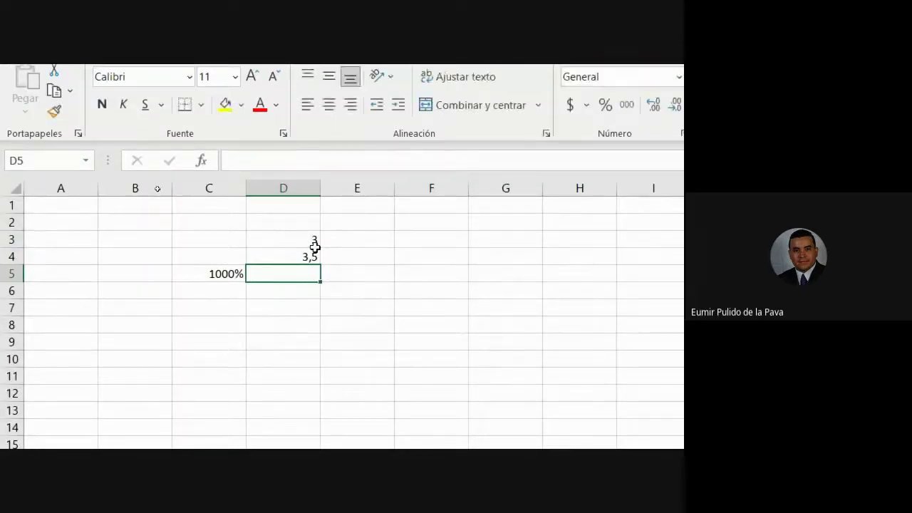
type("5,5")
key("Return")
type("10")
key("Return")
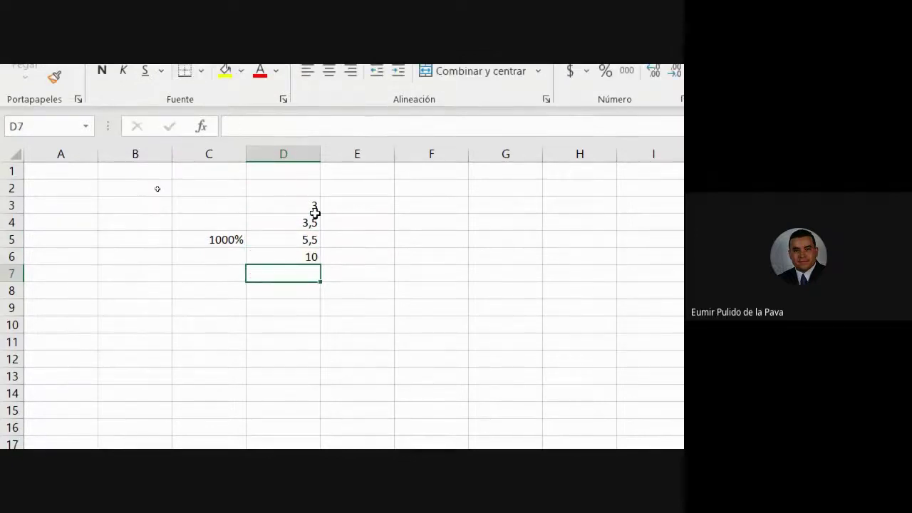
type("15")
key("Return")
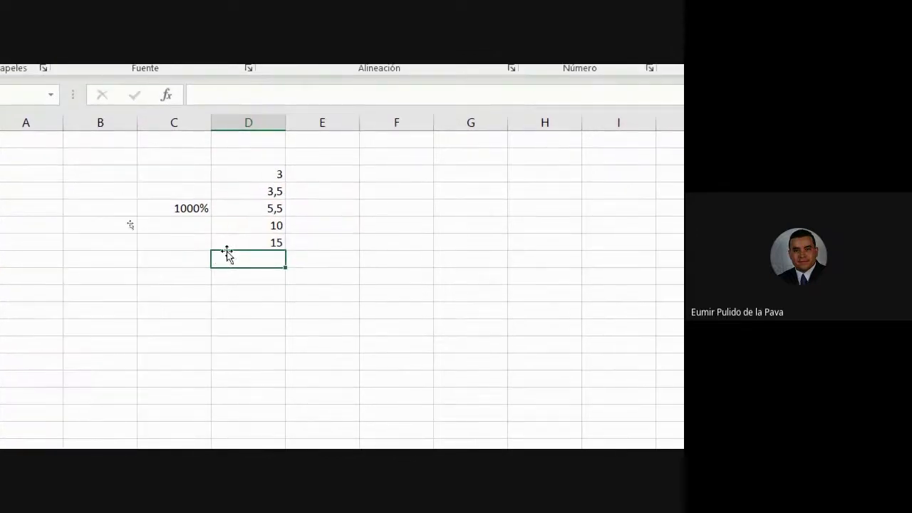
Step: Try the percentage style on the values in D3:D7 and undo it
left_click(279, 208)
left_click_drag(244, 183, 244, 238)
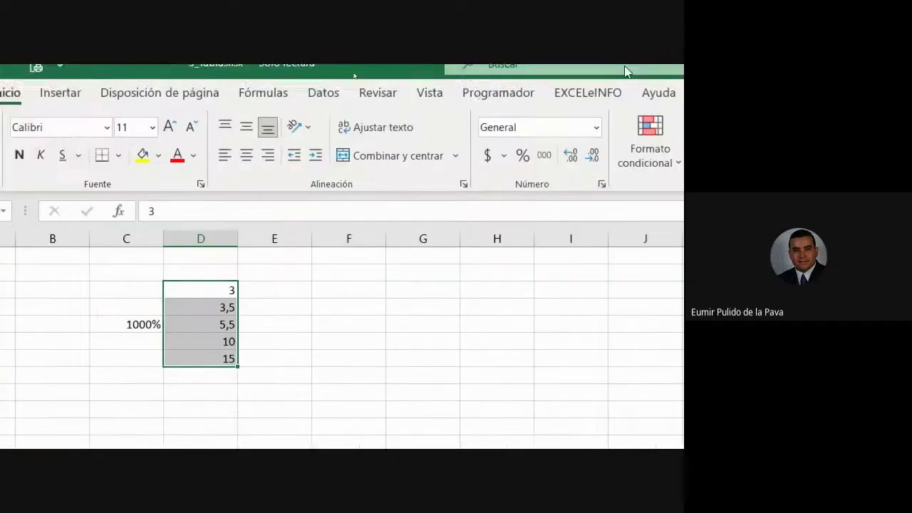
left_click(437, 162)
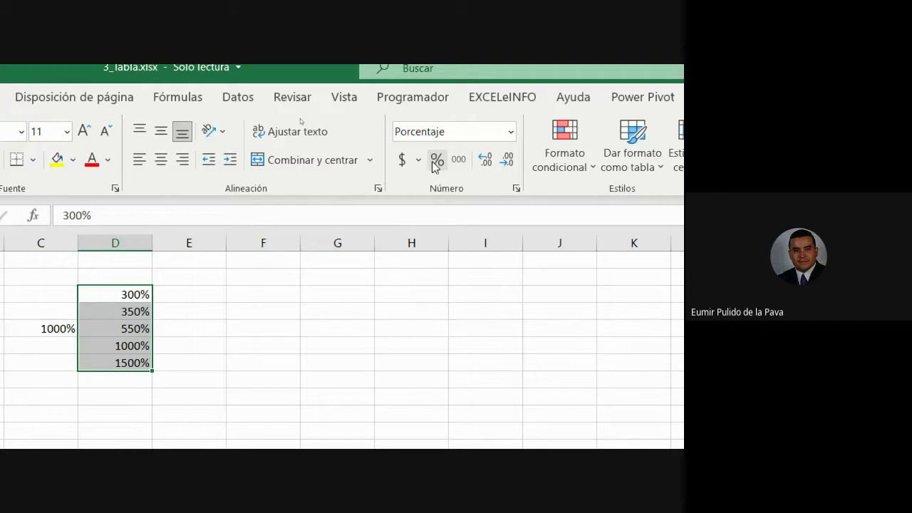
key("ctrl+z")
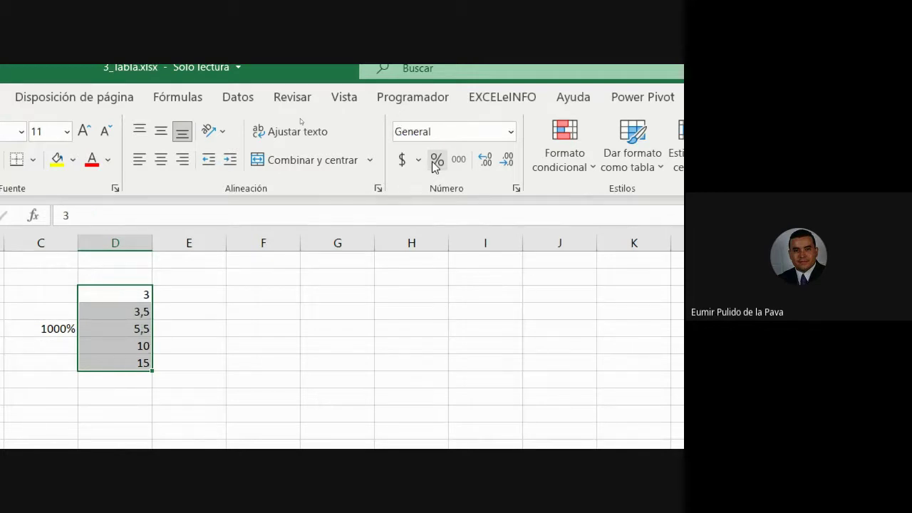
Step: Preview the Porcentaje category and the custom 0% code in the cell format settings for D3:D7
left_click(516, 188)
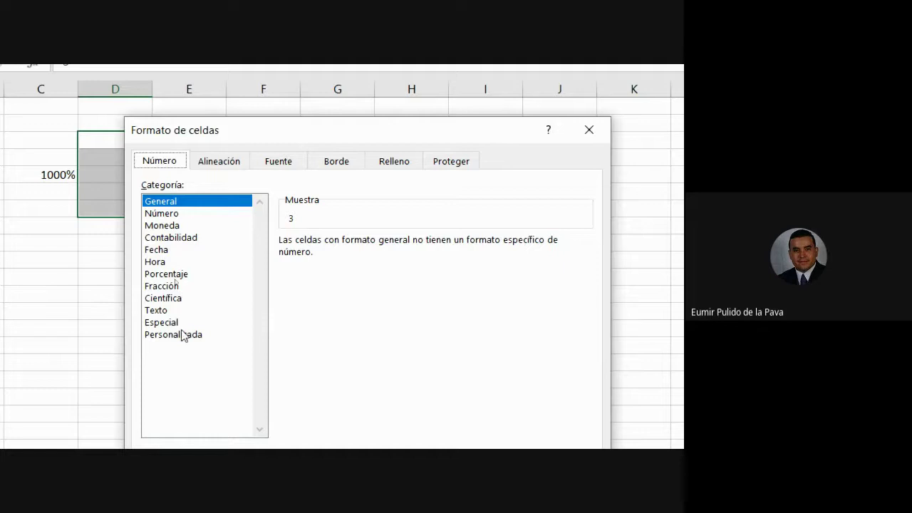
left_click(181, 276)
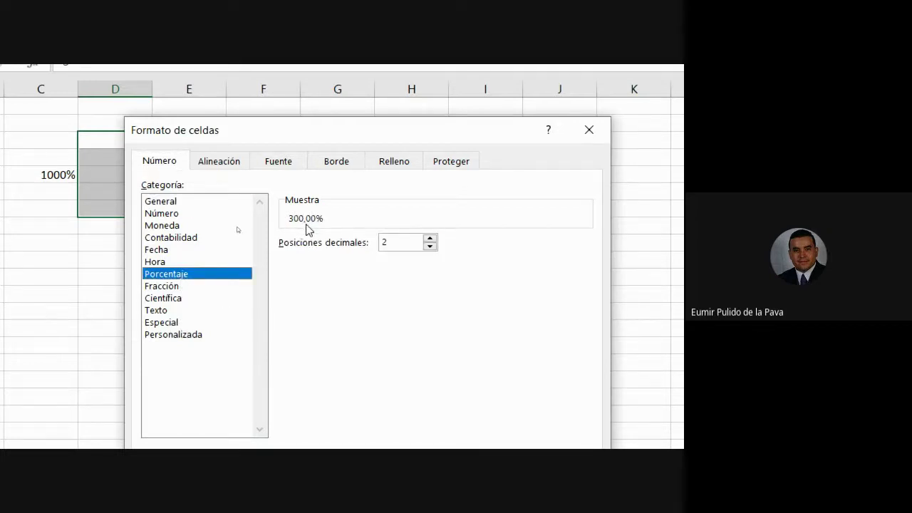
left_click(176, 335)
left_click(298, 276)
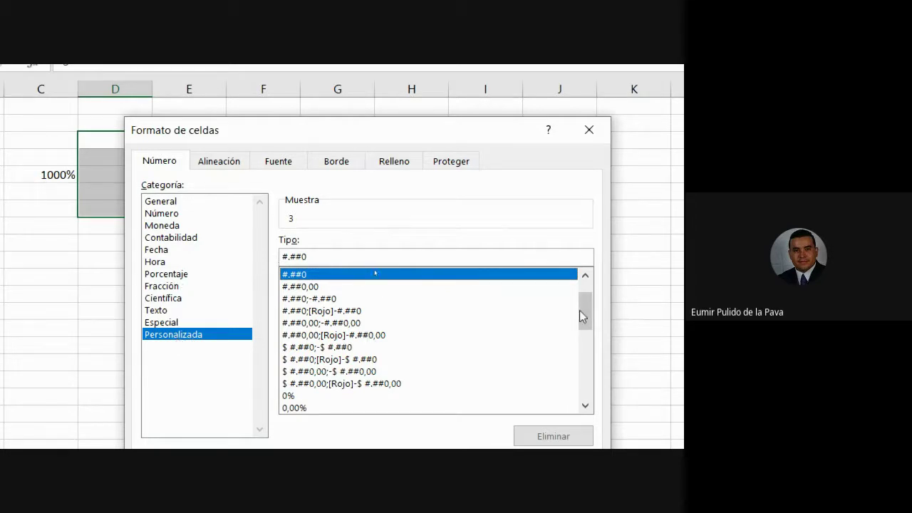
left_click_drag(579, 310, 582, 323)
left_click(291, 348)
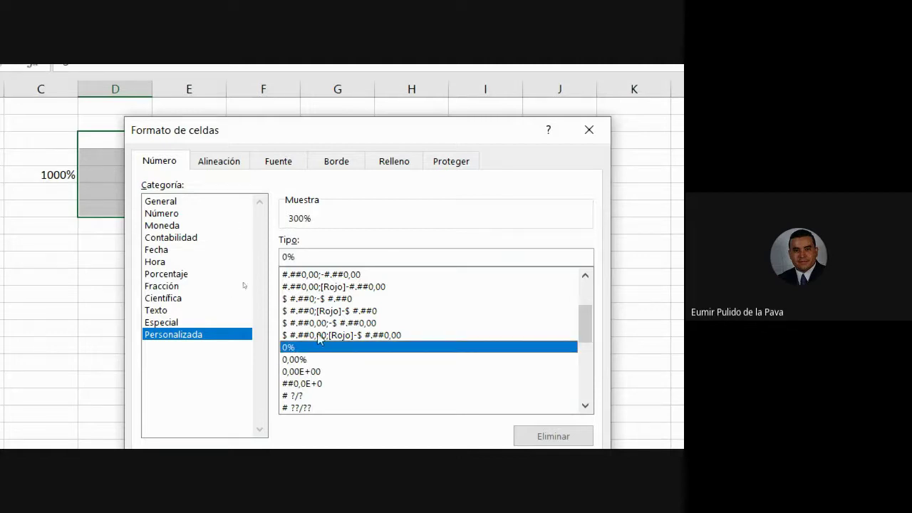
Step: Browse the other custom number format codes and their samples, and close the format settings without applying any
left_click(317, 359)
key("Down")
key("Down")
key("Down")
key("Down")
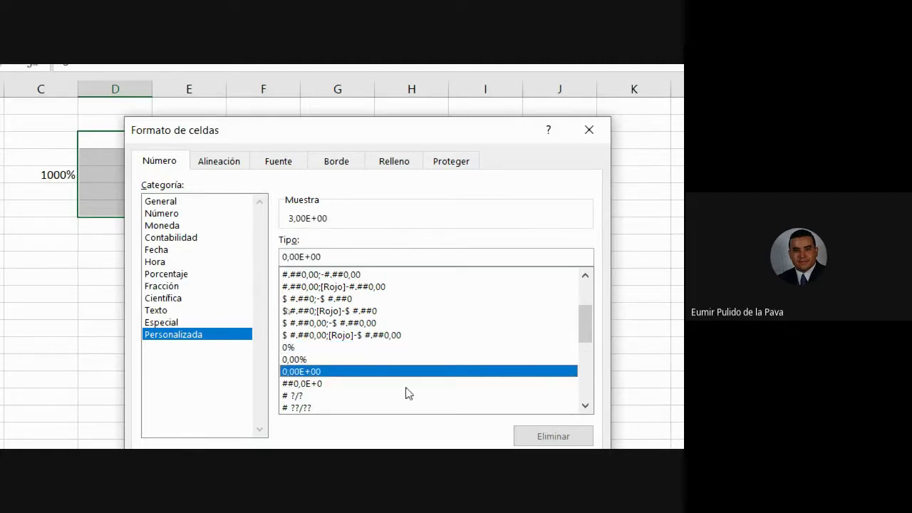
key("Down")
key("Down")
key("Down")
key("Down")
key("Down")
key("Down")
key("Down")
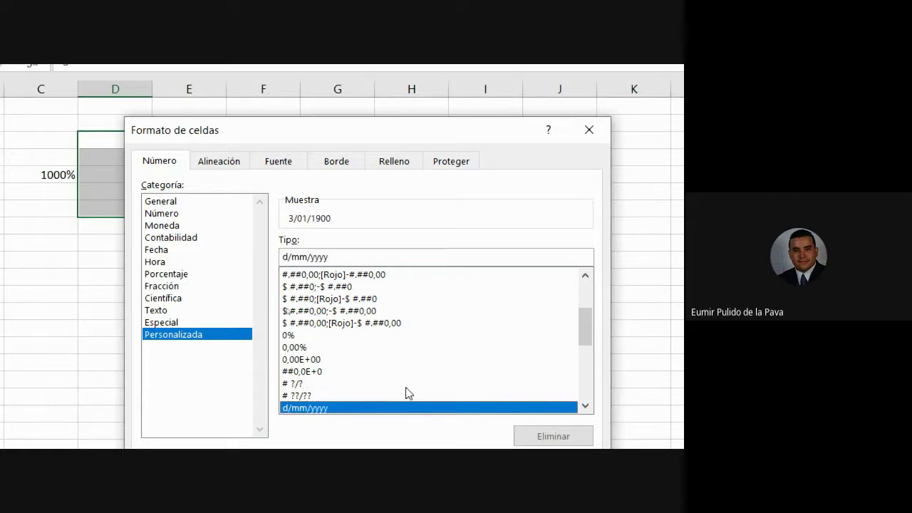
key("Up")
key("Up")
key("Up")
key("Up")
key("Up")
key("Up")
key("Up")
key("Up")
key("Up")
key("Up")
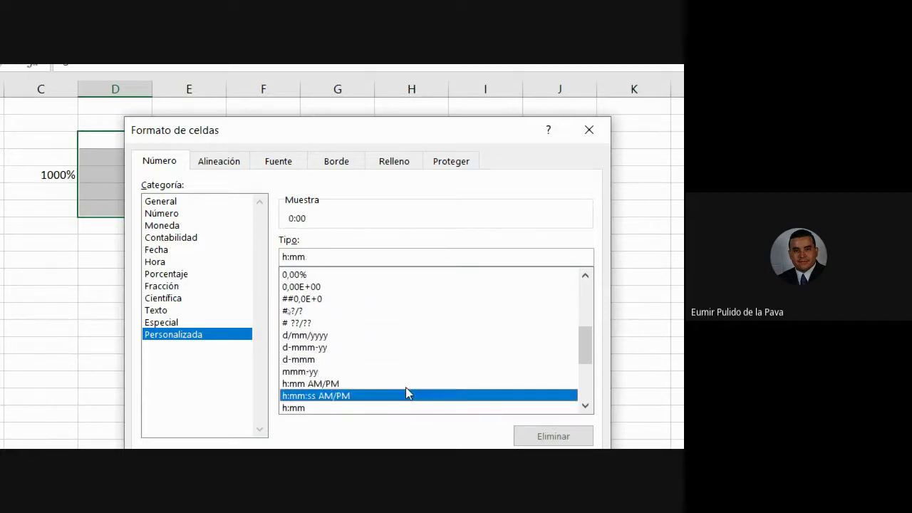
key("Up")
key("Up")
key("Up")
key("Up")
key("Up")
key("Up")
key("Up")
key("Up")
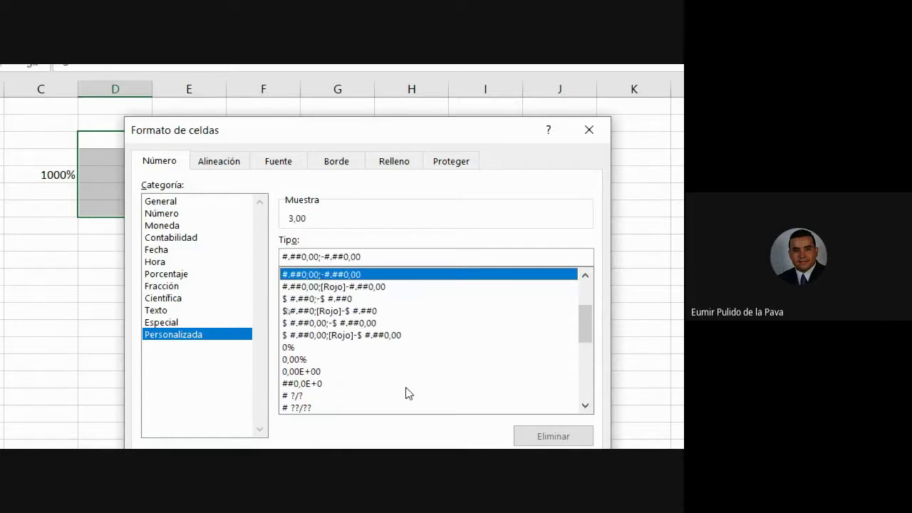
key("Up")
key("Up")
key("Up")
key("Up")
key("Up")
key("Up")
key("Up")
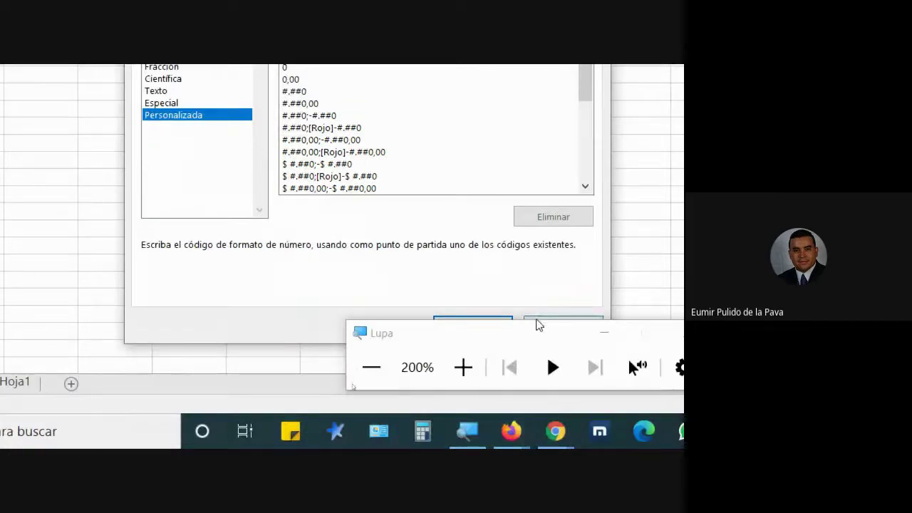
left_click(597, 337)
left_click(542, 325)
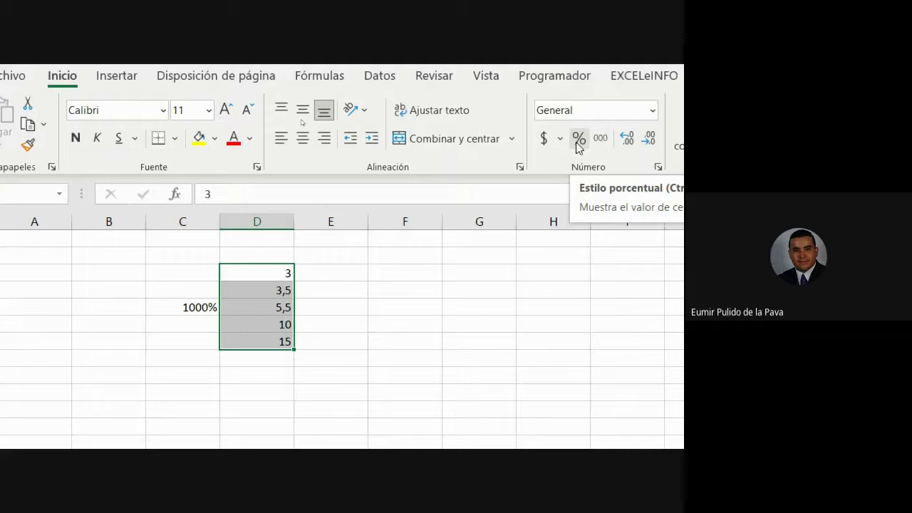
Step: Apply the percentage style to D3:D7 and read the Porcentaje format's description in the cell format settings
left_click(578, 138)
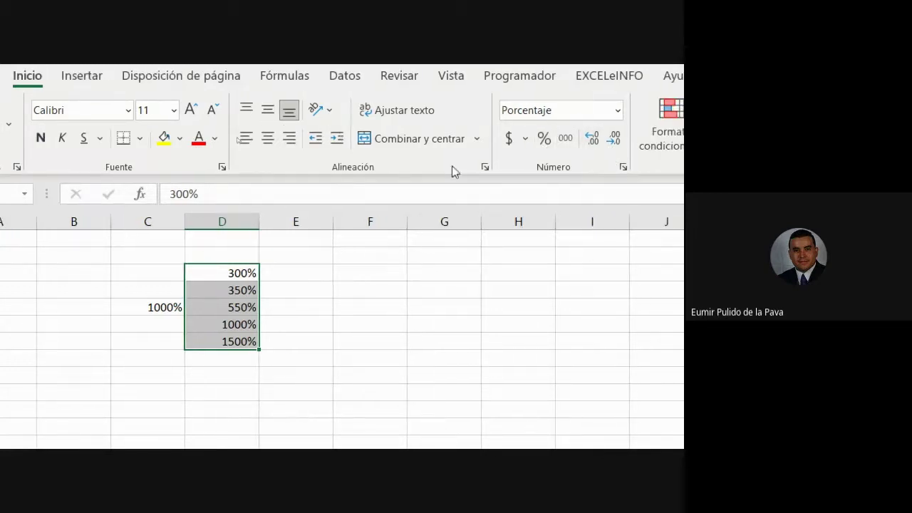
left_click(623, 168)
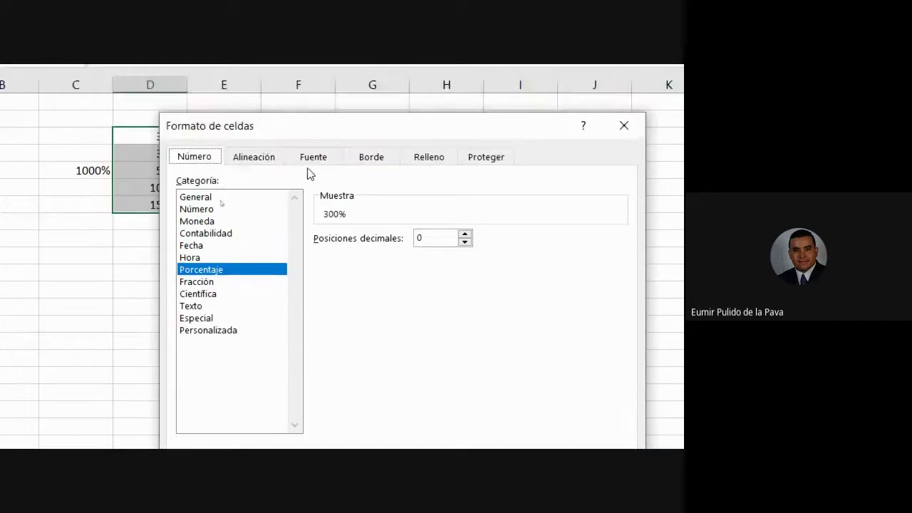
left_click_drag(309, 129, 408, 105)
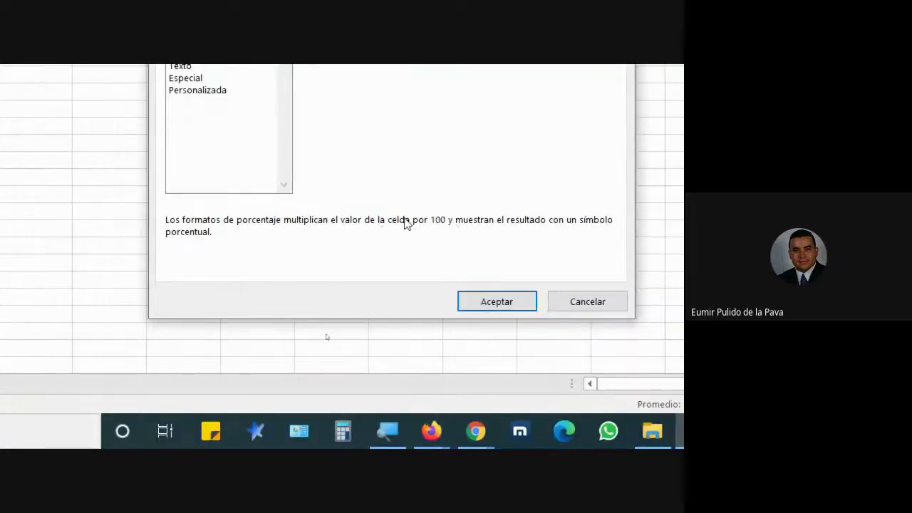
left_click(594, 306)
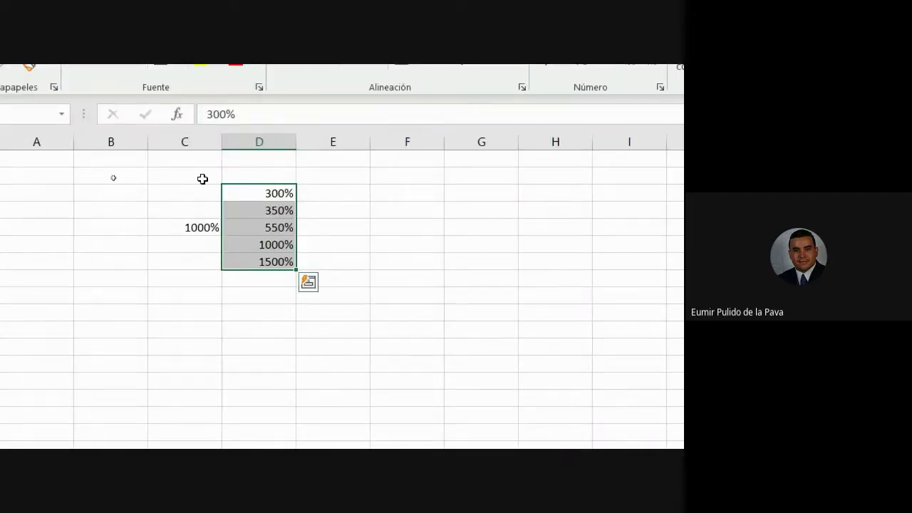
Step: Enter 100 in cell E1 as the divisor
left_click(356, 161)
type("100")
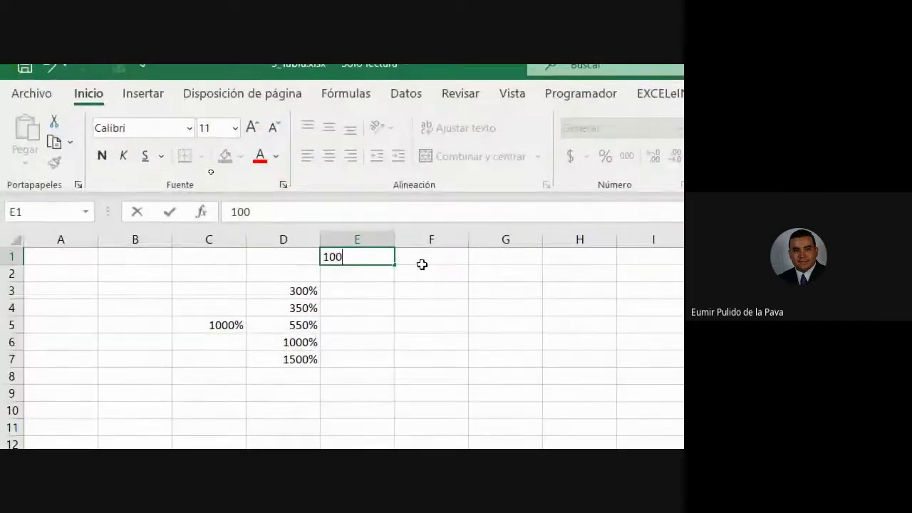
key("Return")
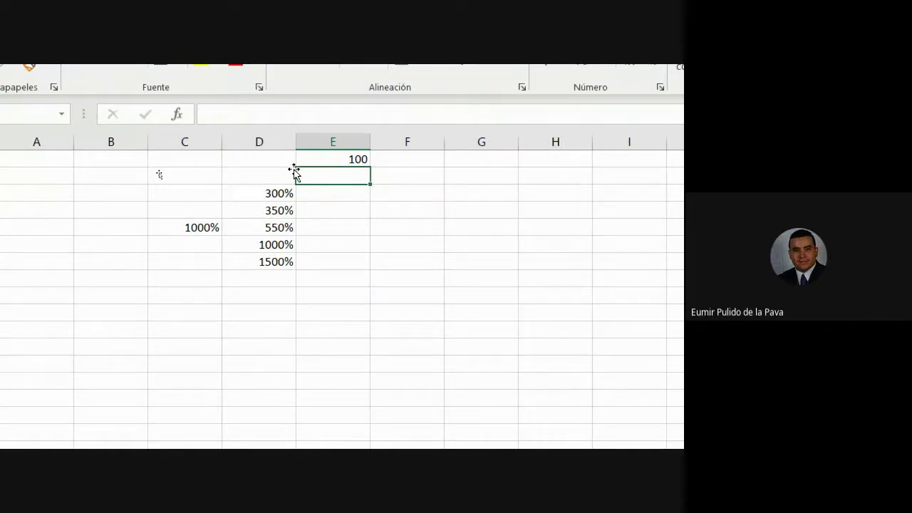
Step: Divide the values in D3:D7 by the 100 copied from E1, using paste special with Valores and the Dividir operation
left_click_drag(264, 191, 261, 265)
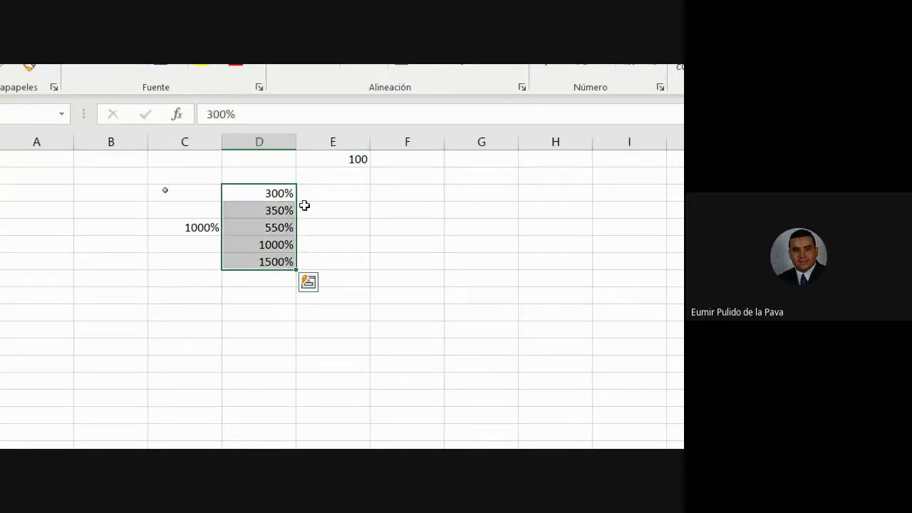
left_click(332, 155)
key("ctrl+c")
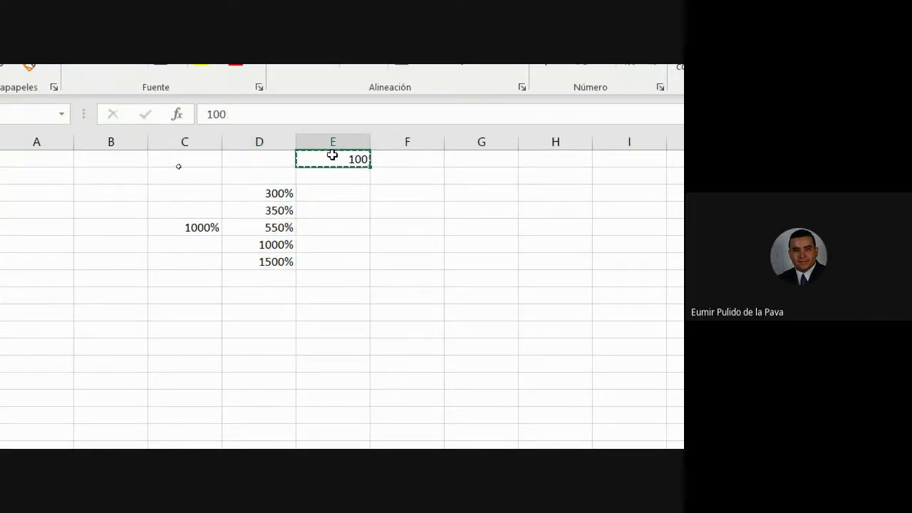
left_click_drag(277, 193, 259, 264)
key("ctrl+alt+v")
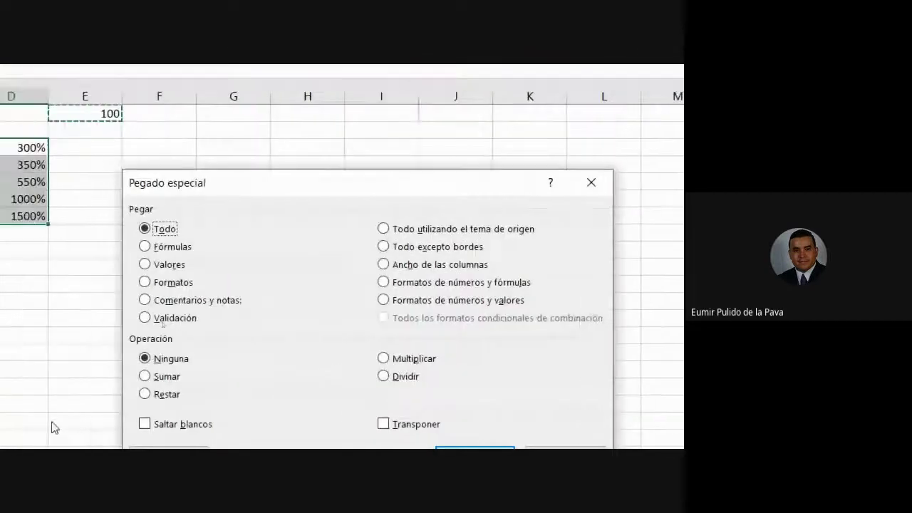
left_click_drag(230, 192, 197, 134)
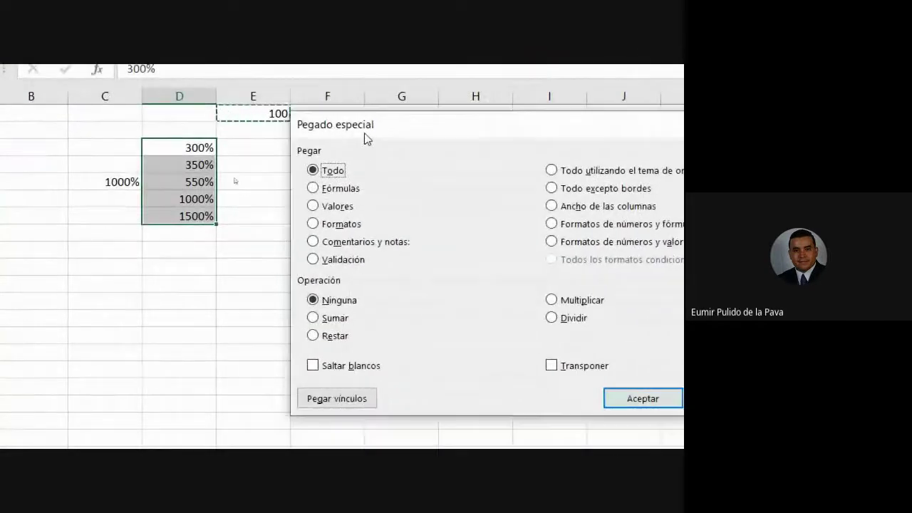
left_click(553, 317)
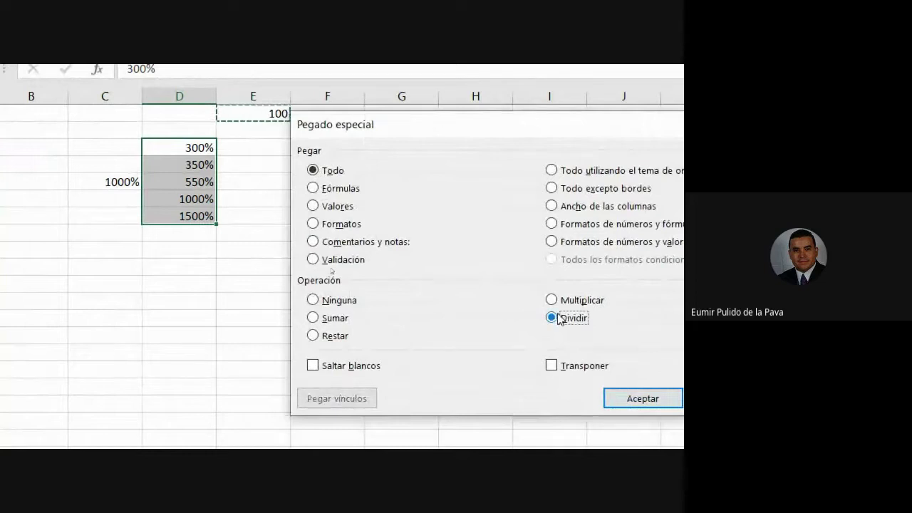
left_click(337, 207)
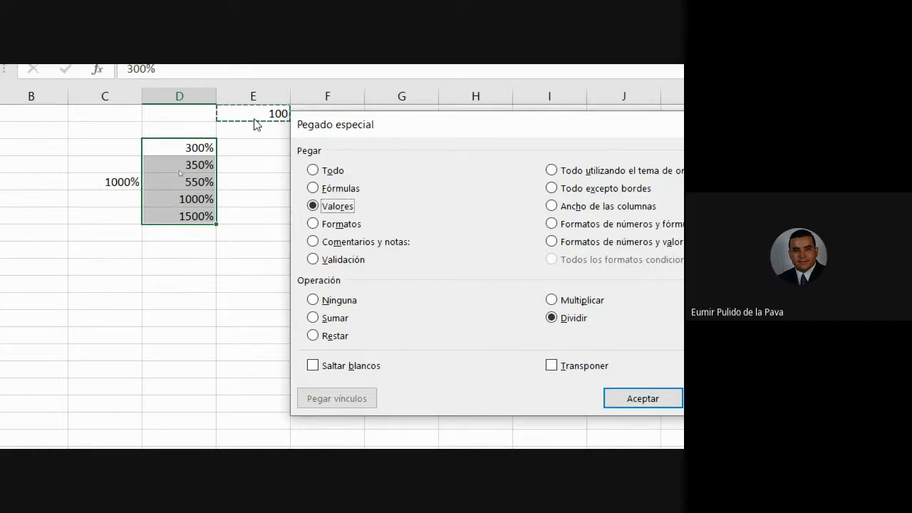
left_click(614, 397)
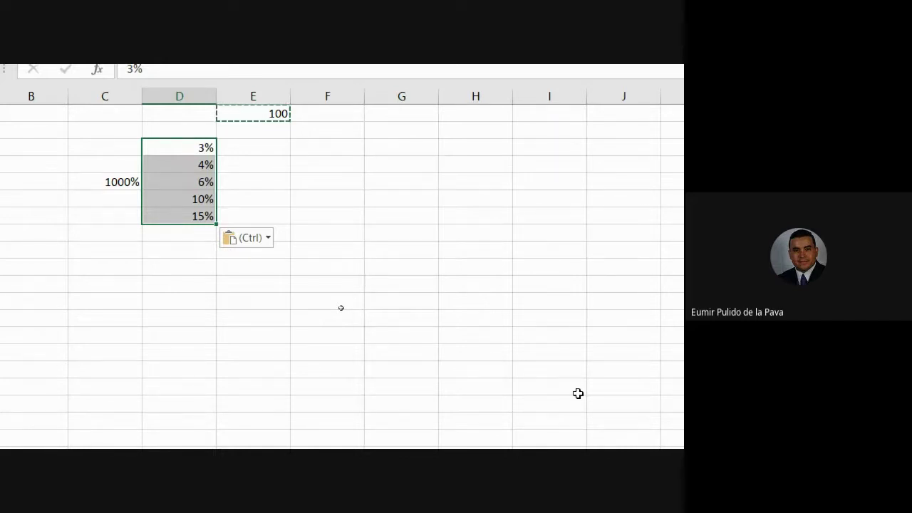
Step: Undo the paste special division of D3:D7 and the entry of the divisor in E1
key("ctrl+z")
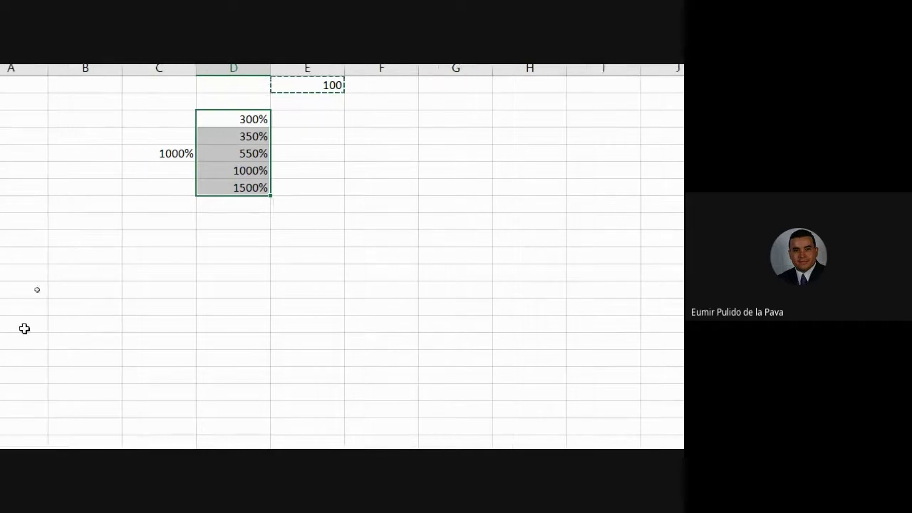
key("ctrl+z")
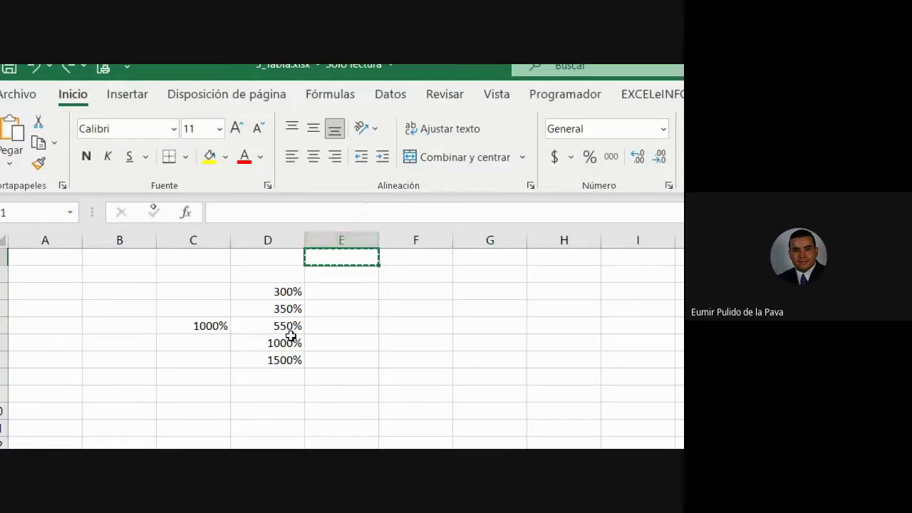
left_click_drag(280, 292, 269, 355)
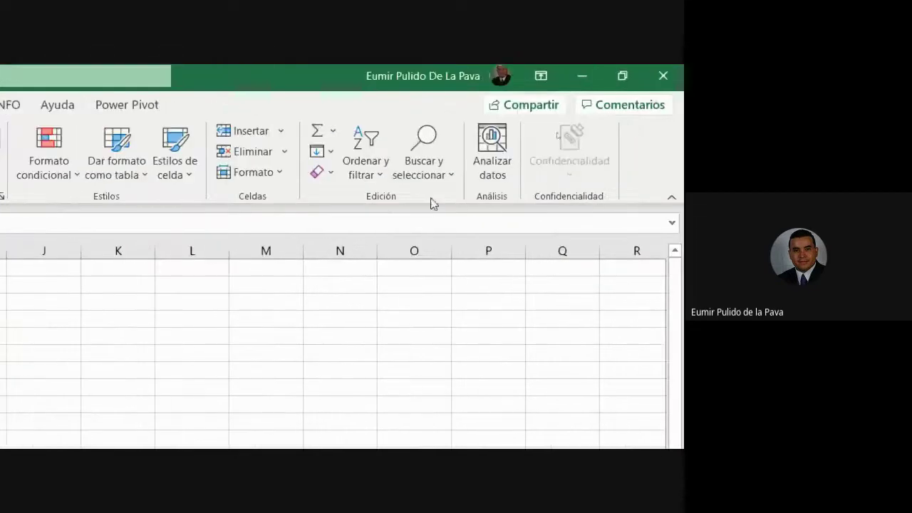
left_click(425, 178)
left_click(443, 227)
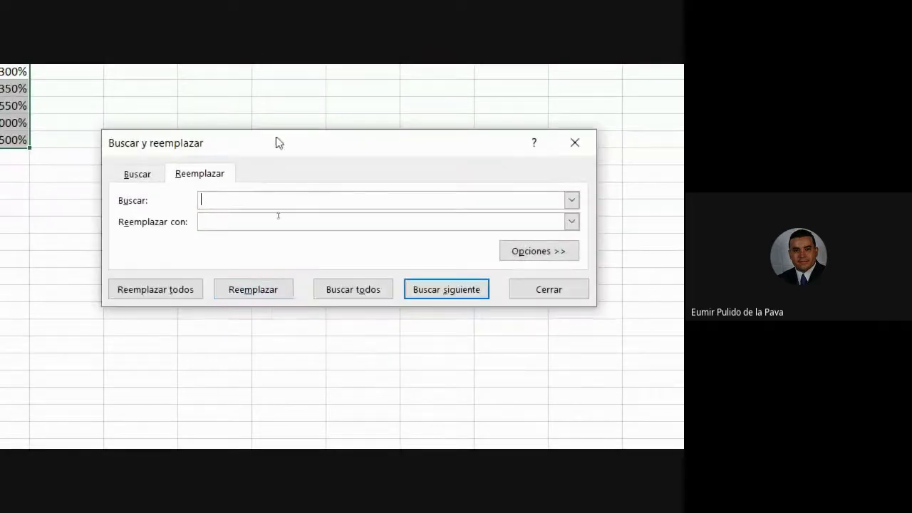
left_click_drag(153, 148, 109, 65)
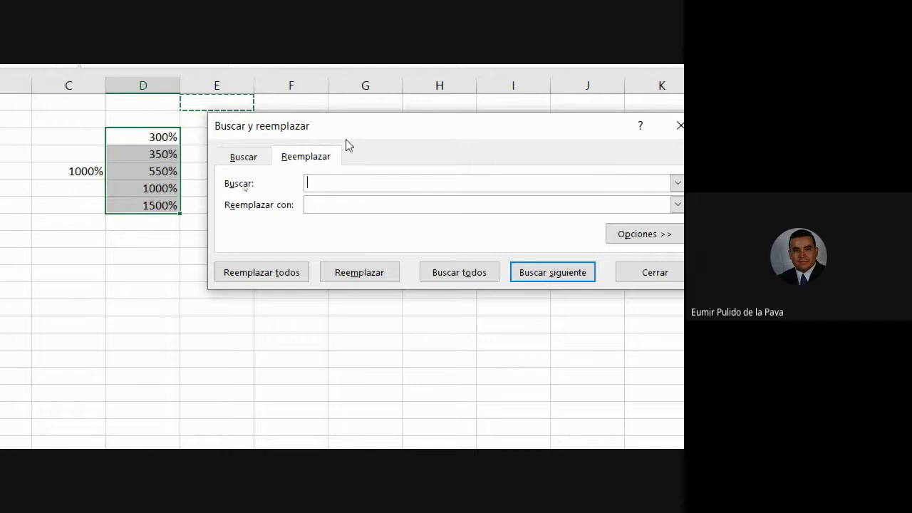
left_click_drag(338, 135, 289, 297)
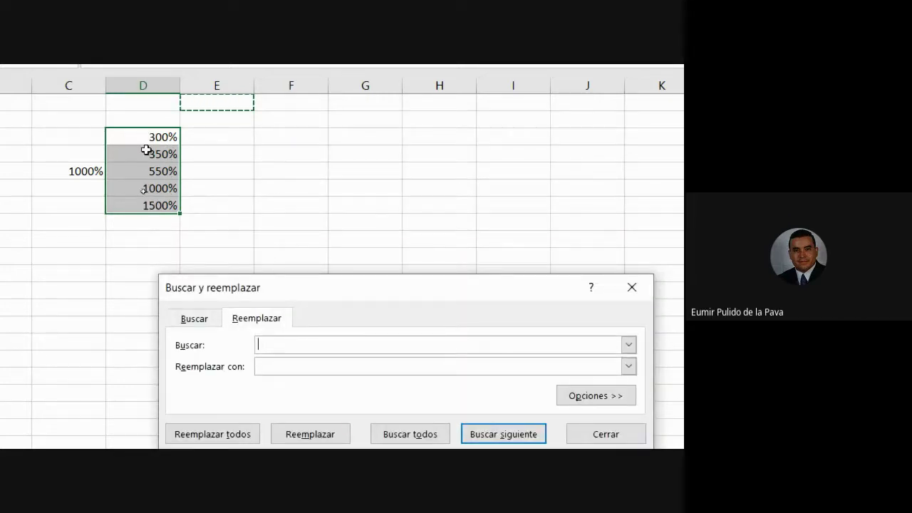
left_click(631, 287)
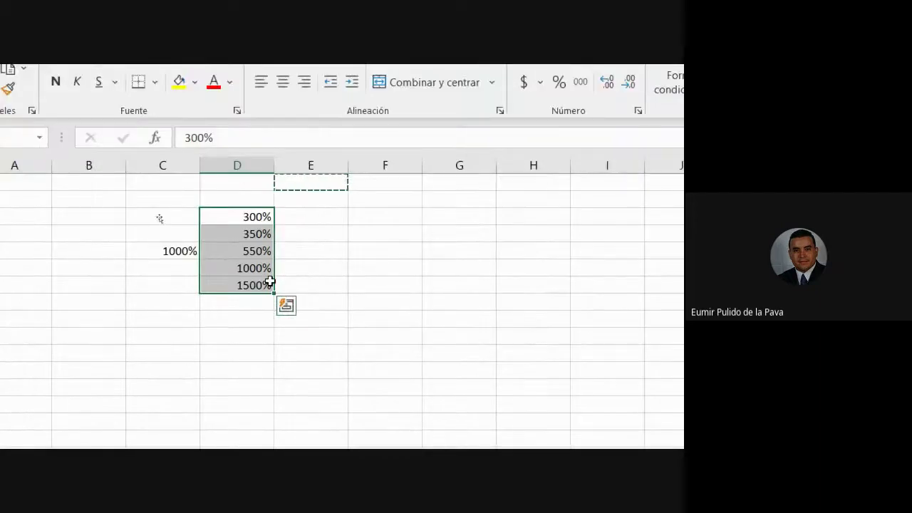
Step: Undo the percentage style on D3:D7 and select the range again
left_click(324, 272)
key("ctrl+z")
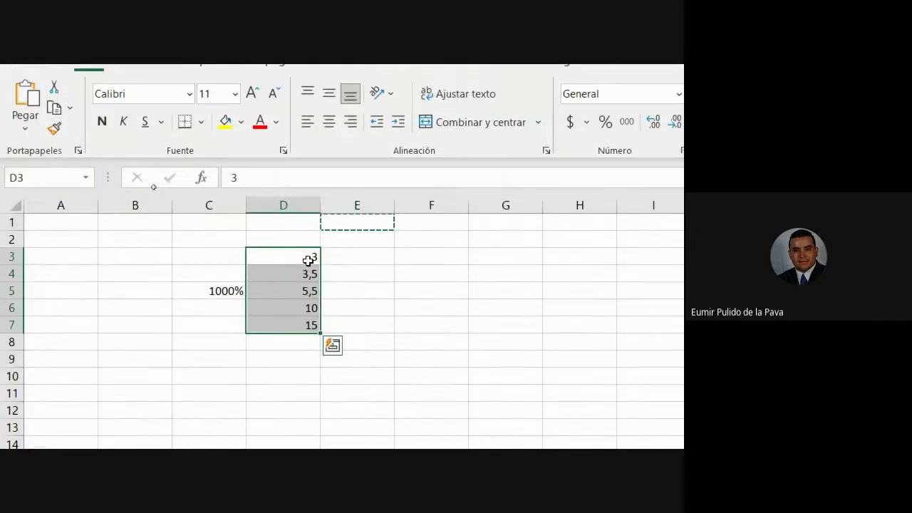
left_click_drag(292, 258, 276, 325)
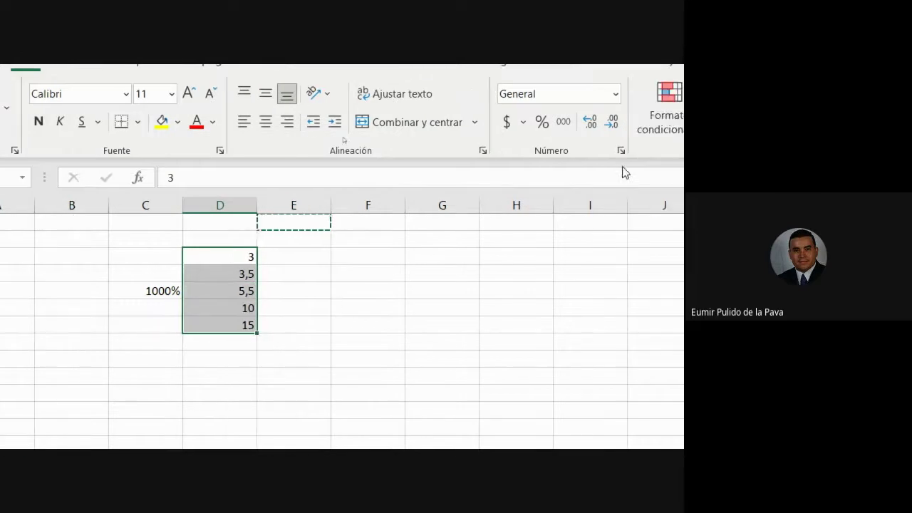
Step: Format the values in D3:D7 as percentages and enter 100 in cell F1
left_click(547, 129)
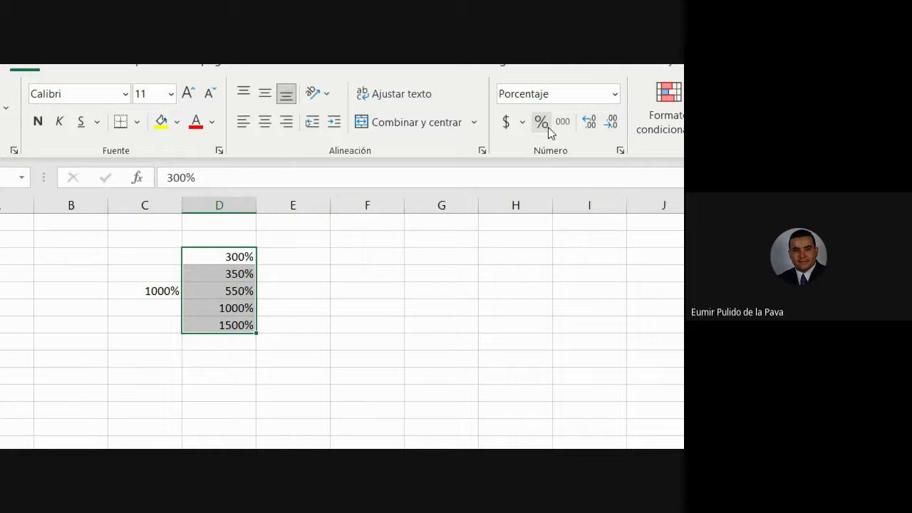
left_click(375, 231)
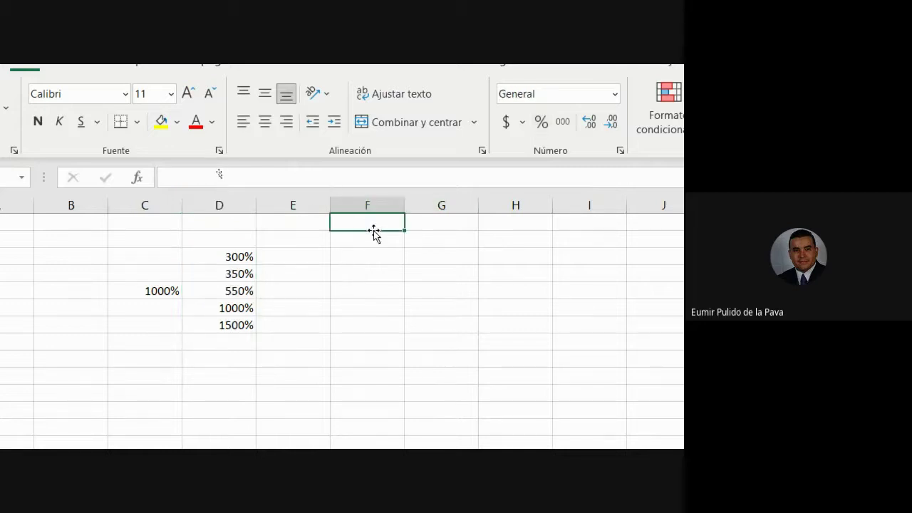
type("100")
key("Return")
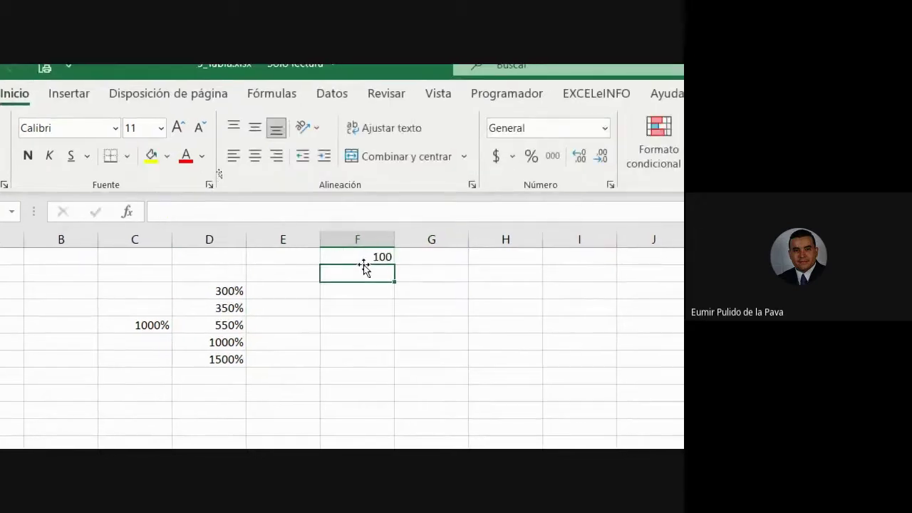
Step: Divide the percentages in D3:D7 by the 100 in F1 using Paste Special with Values and Divide
left_click(363, 251)
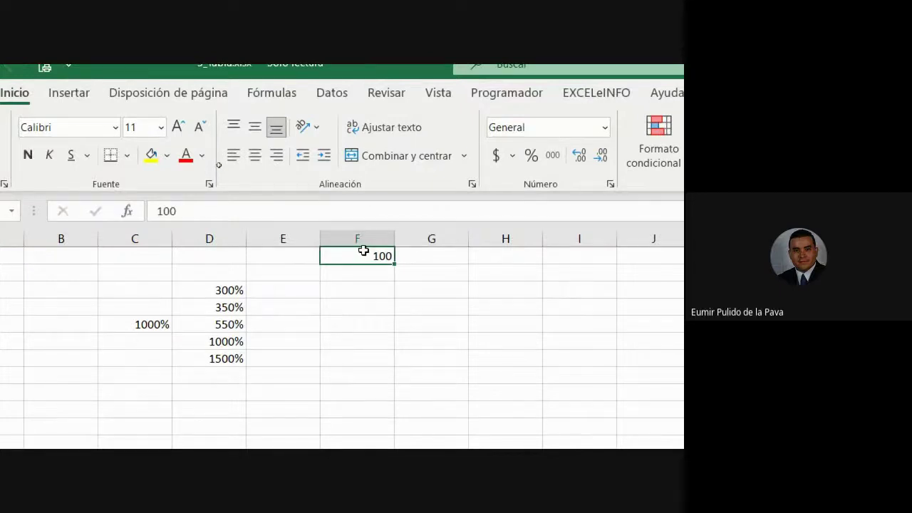
key("ctrl+c")
left_click_drag(224, 290, 211, 354)
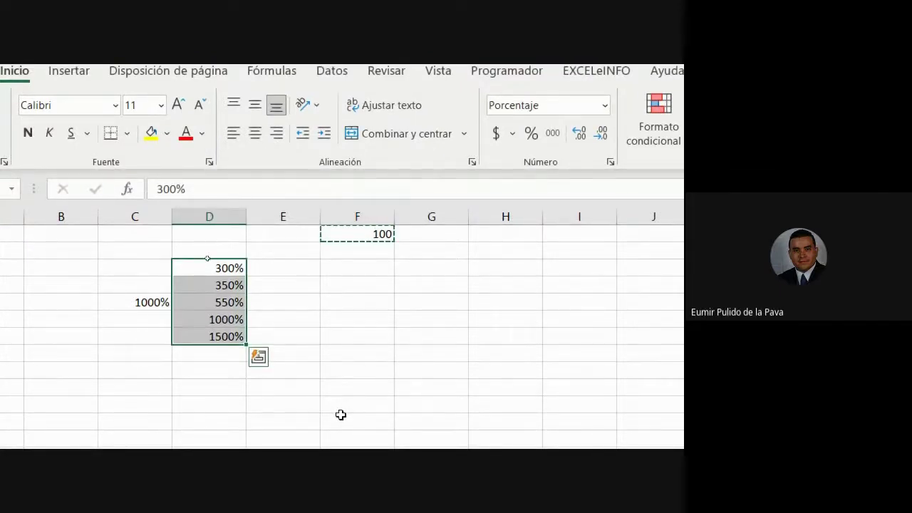
key("ctrl+alt+v")
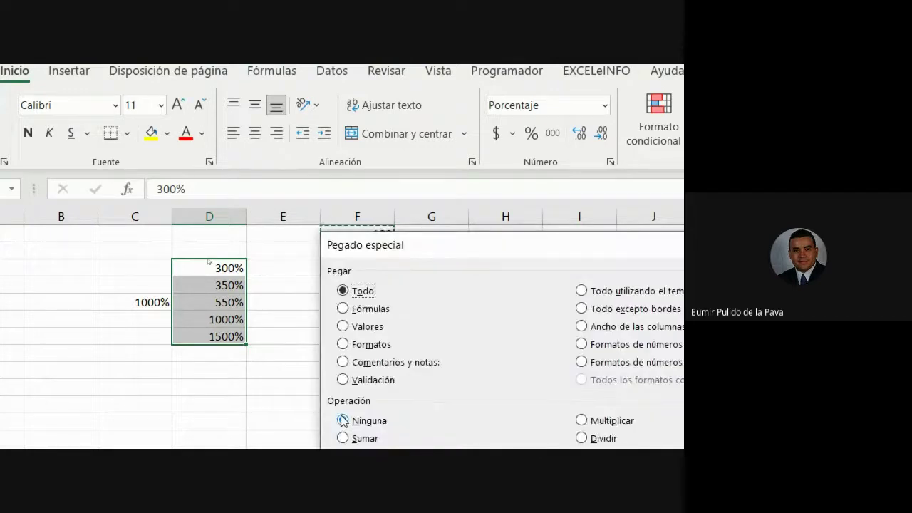
left_click_drag(387, 254, 342, 295)
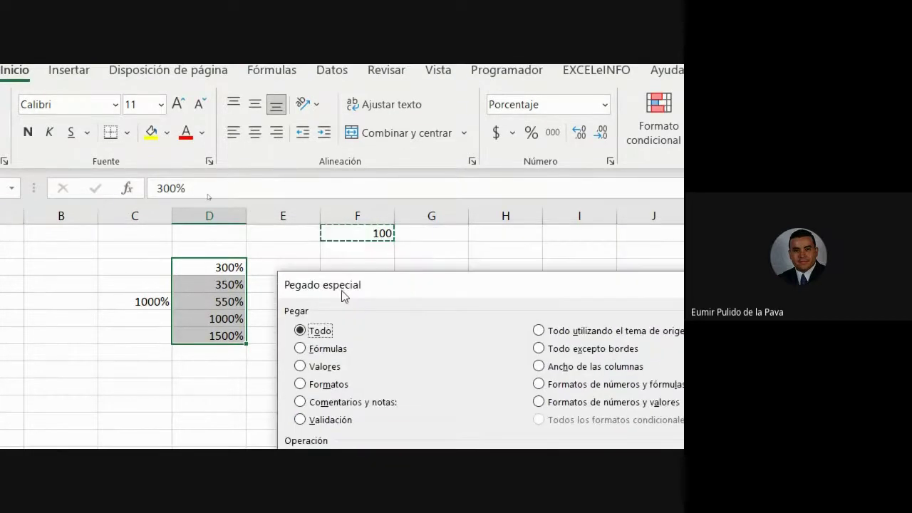
left_click(303, 365)
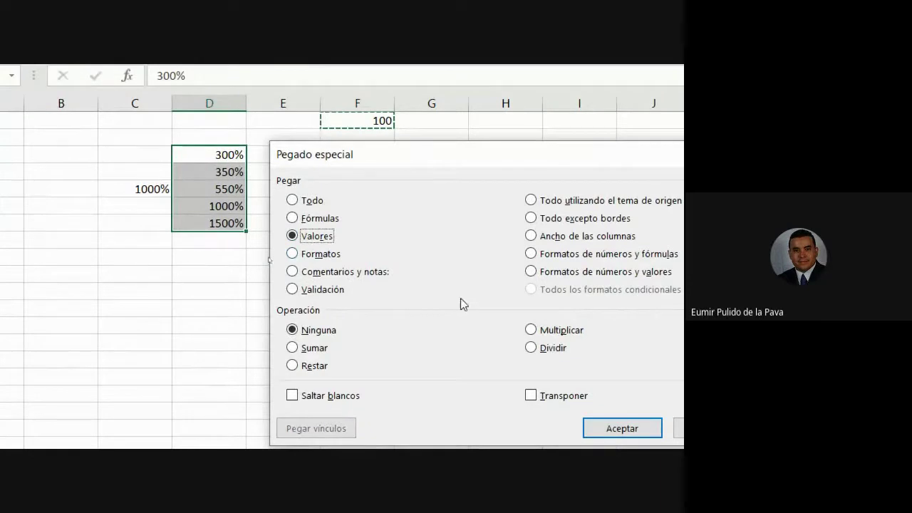
left_click(533, 349)
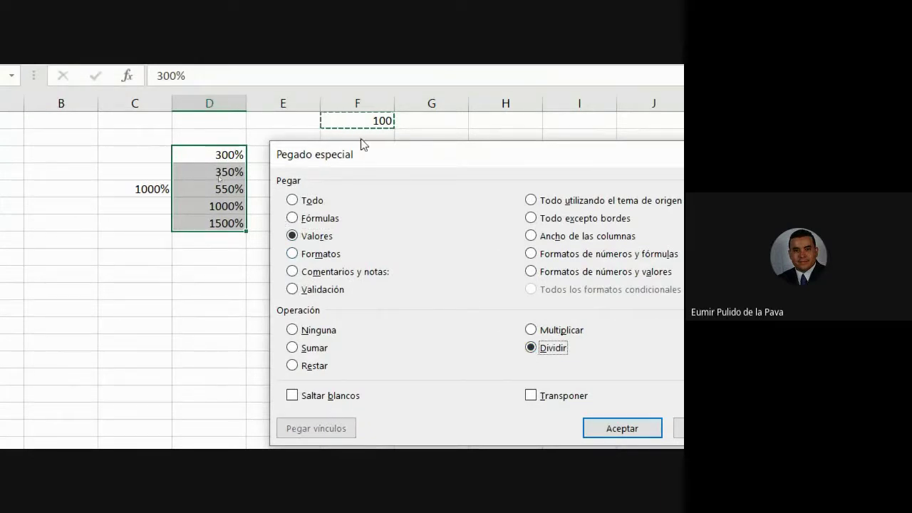
left_click(611, 426)
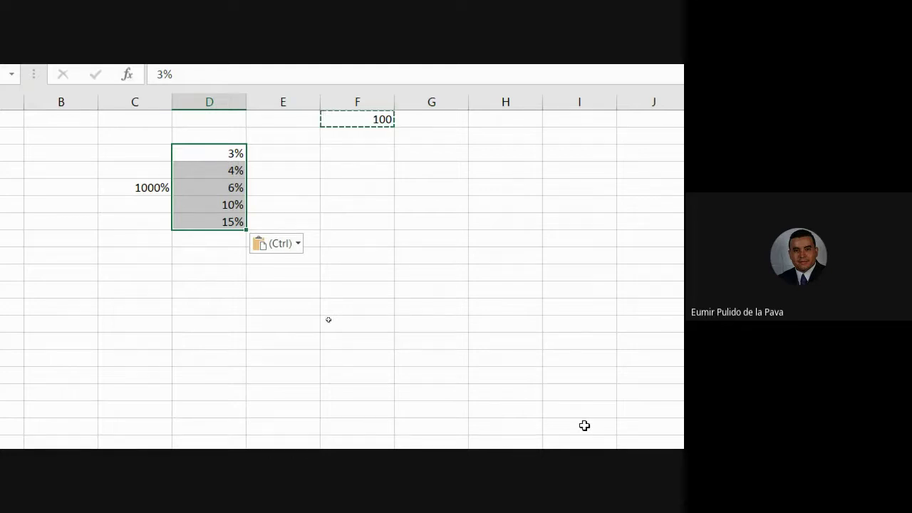
Step: Reduce the screen magnification, switch to the Google Meet call to check its chat messages, and return to the Excel workbook
left_click(362, 429)
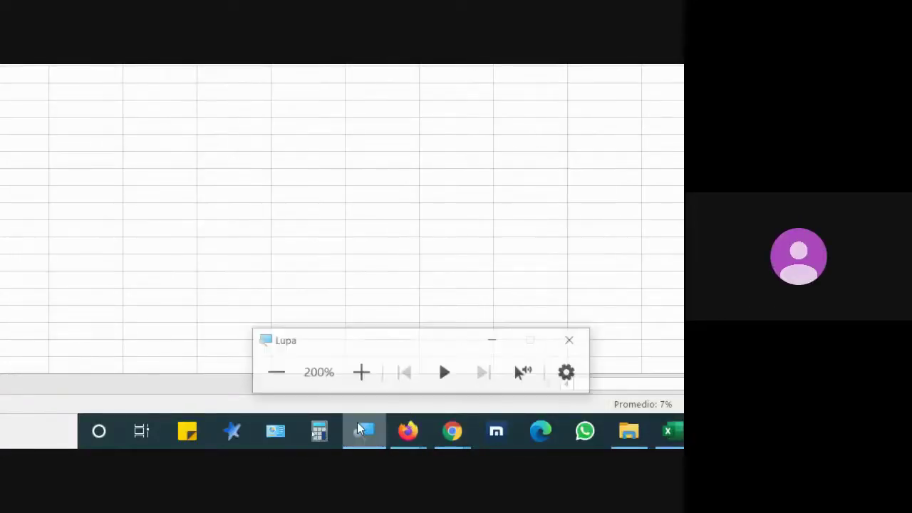
left_click(271, 369)
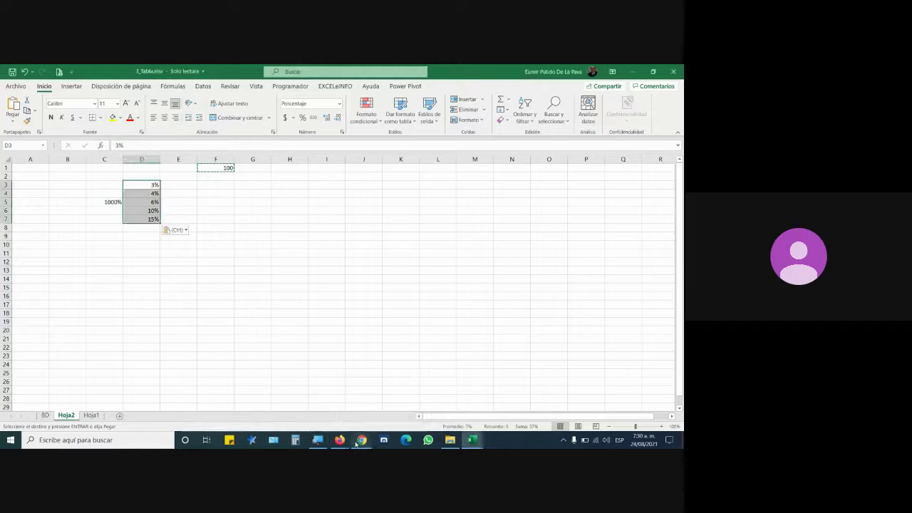
mouse_move(362, 440)
left_click(331, 403)
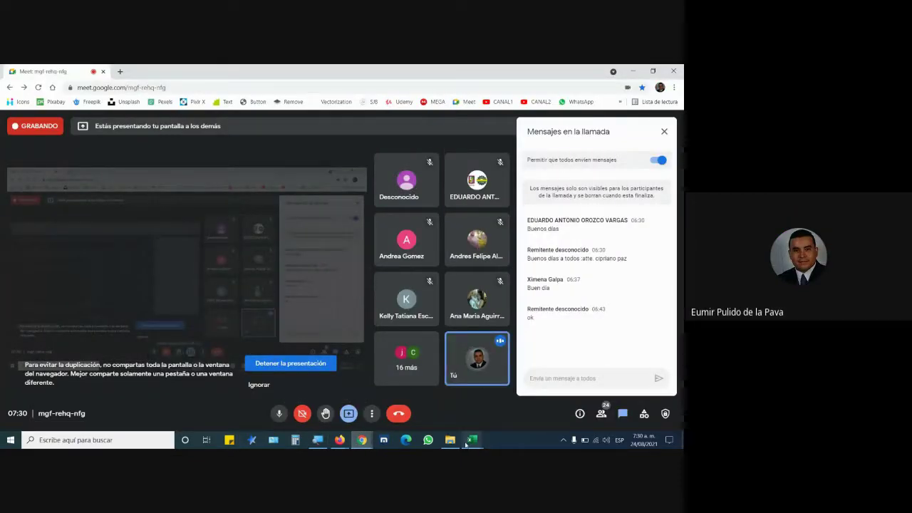
mouse_move(472, 439)
left_click(494, 411)
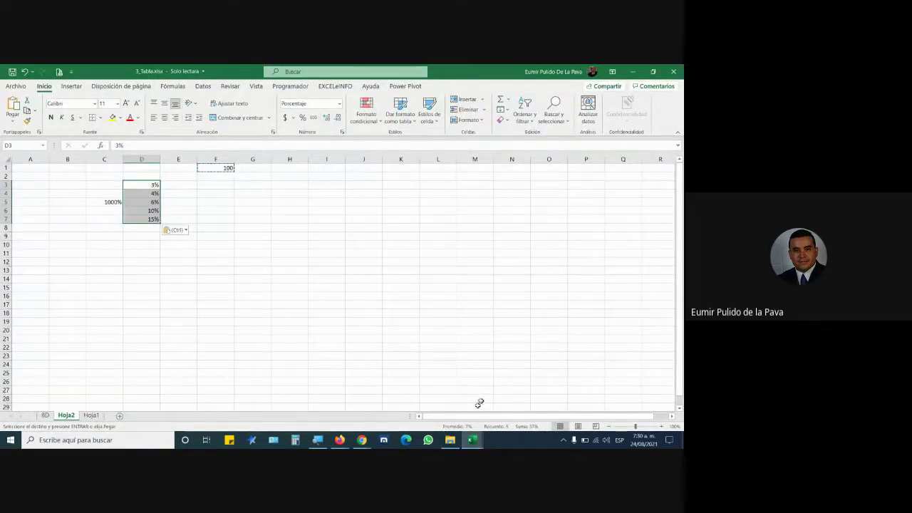
left_click(550, 114)
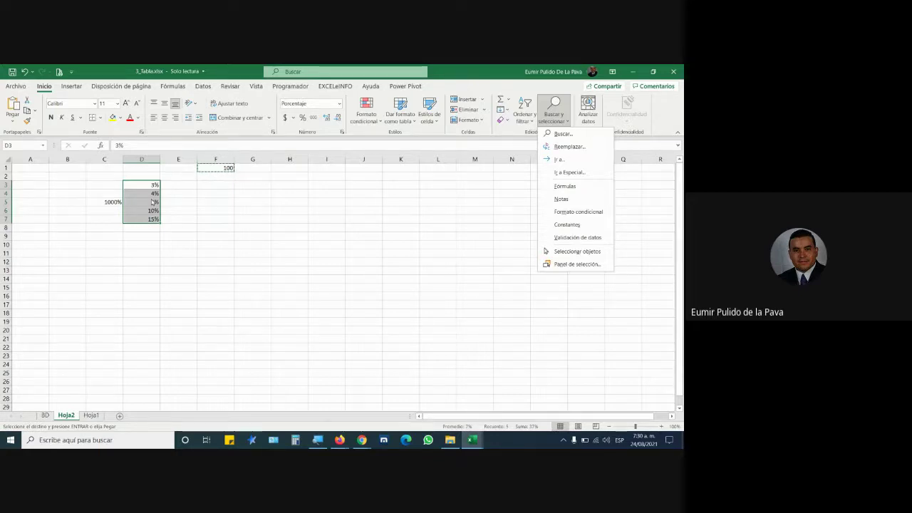
key("Escape")
key("ctrl+v")
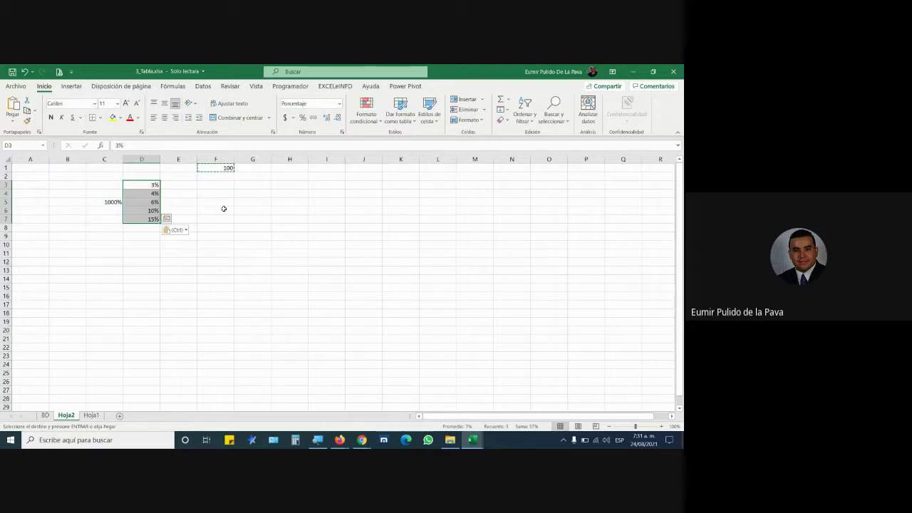
Step: Divide the percentage in C5 by the 100 in F1 using Paste Special with Values and Divide
left_click(226, 168)
key("ctrl+c")
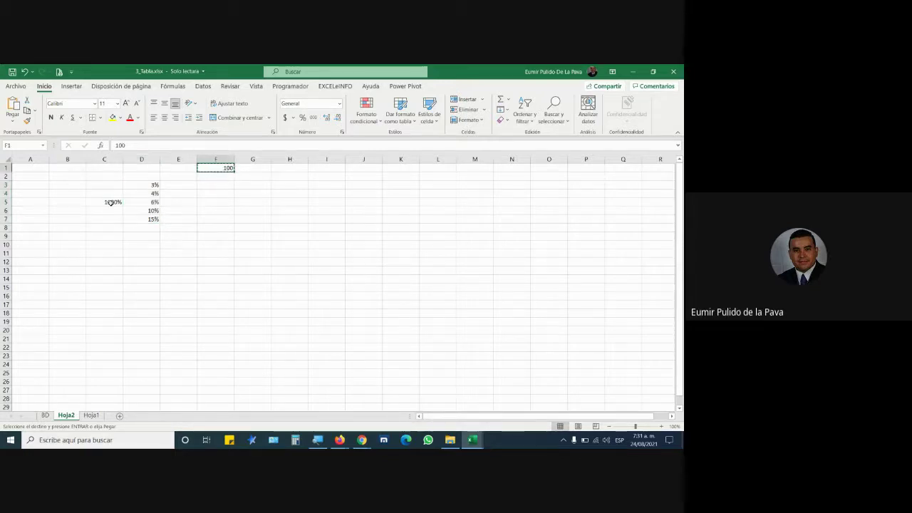
left_click(110, 203)
key("ctrl+alt+v")
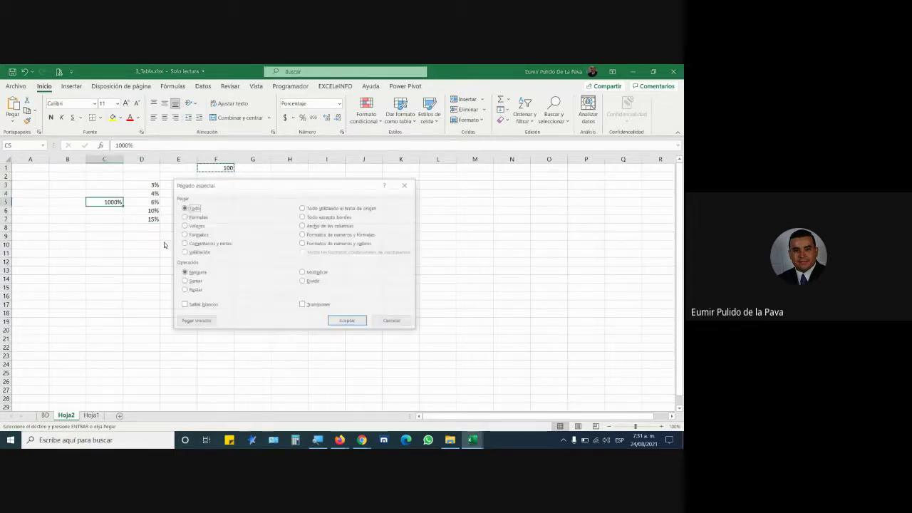
left_click(194, 226)
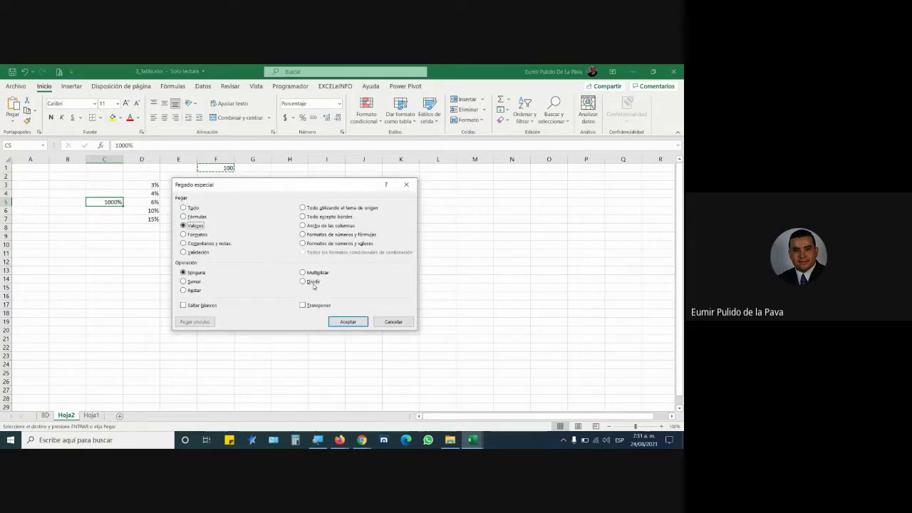
left_click(305, 282)
left_click(349, 322)
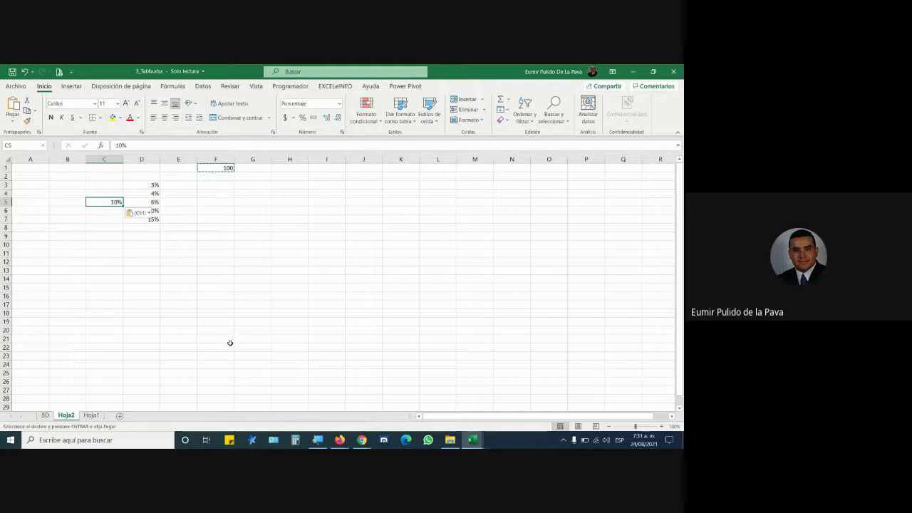
Step: Check the Google Meet call for new participant messages and switch back to the Excel workbook
left_click(362, 440)
left_click(322, 412)
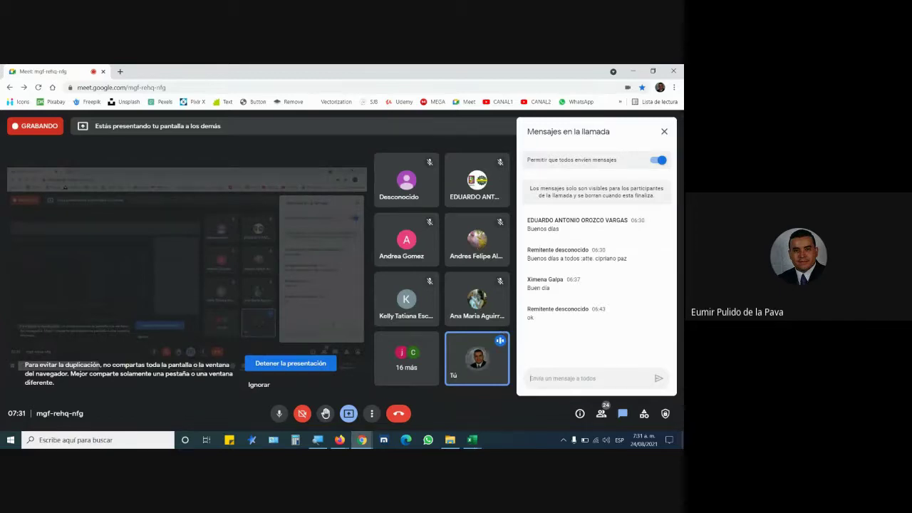
left_click(472, 440)
left_click(511, 406)
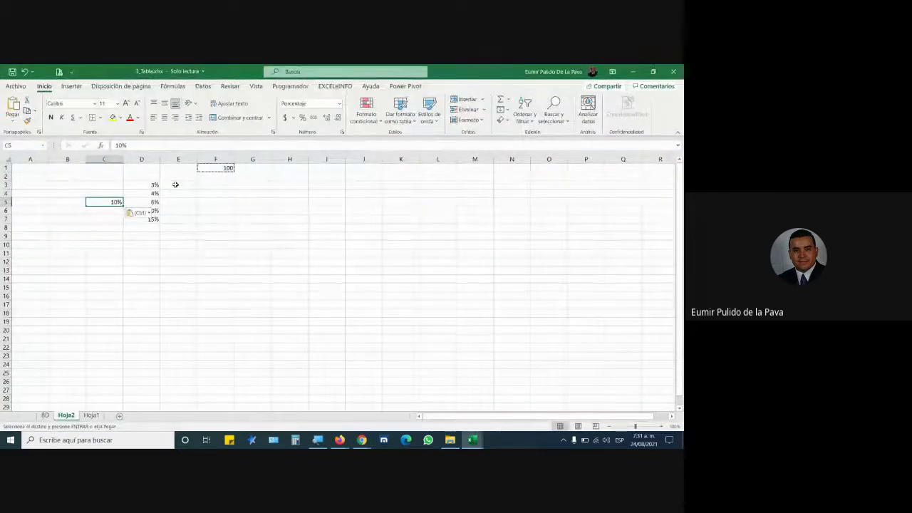
Step: Show the percentages in D3:D7 with two decimal places
left_click_drag(149, 184, 153, 220)
left_click(325, 118)
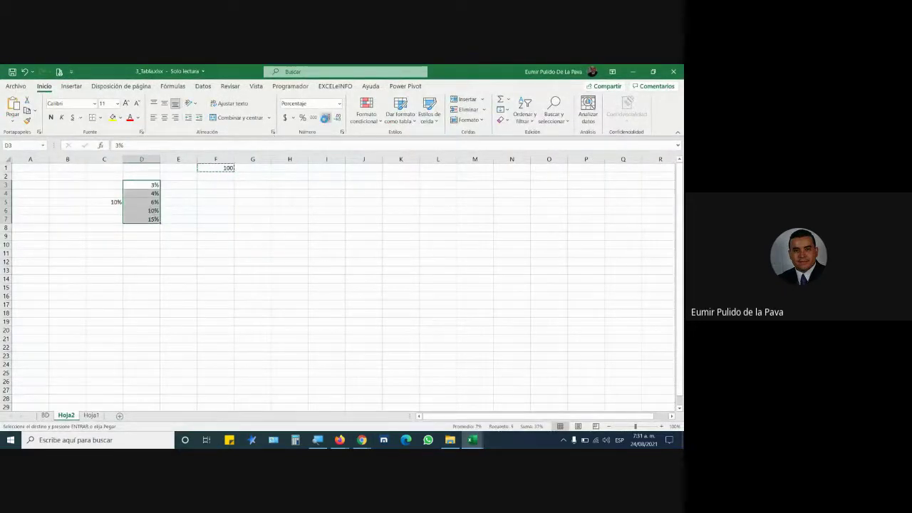
left_click(325, 118)
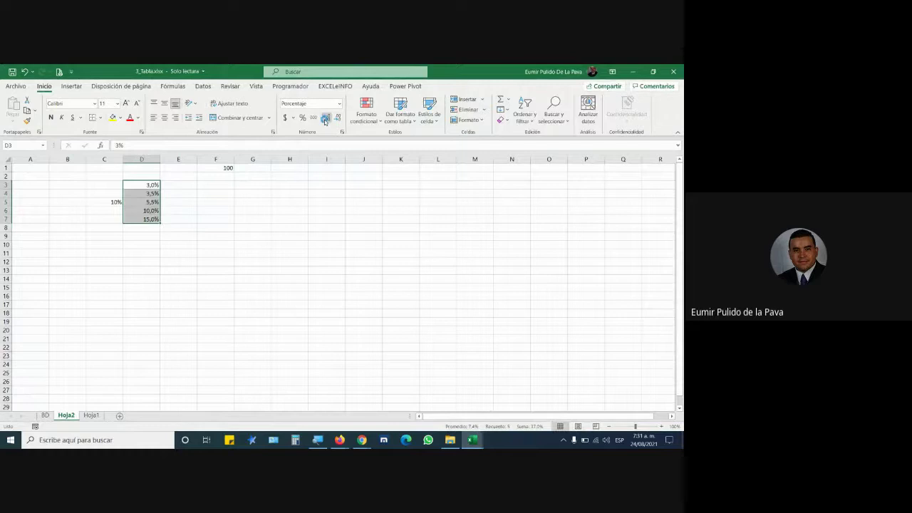
left_click(155, 193)
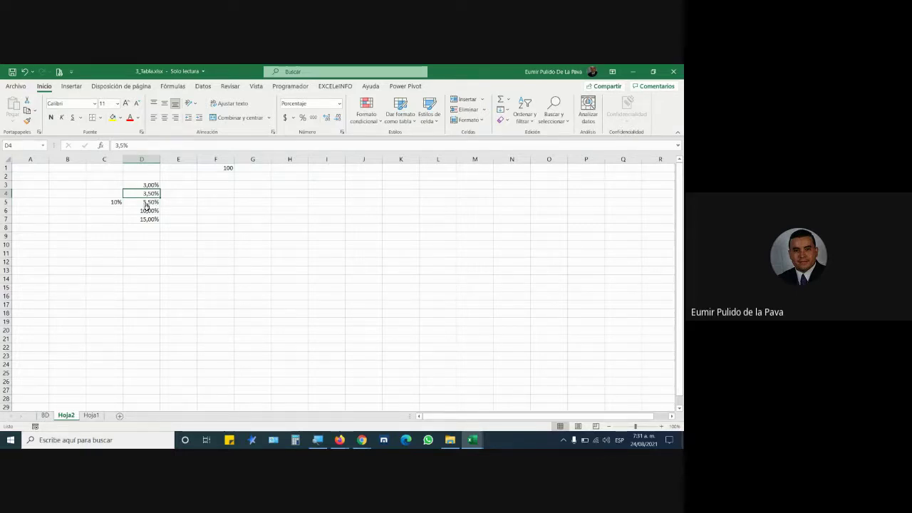
Step: Magnify the screen to 200%, view the Replace dialog for the percentages in D3:D7, and close it without replacing anything
left_click(317, 439)
left_click(316, 407)
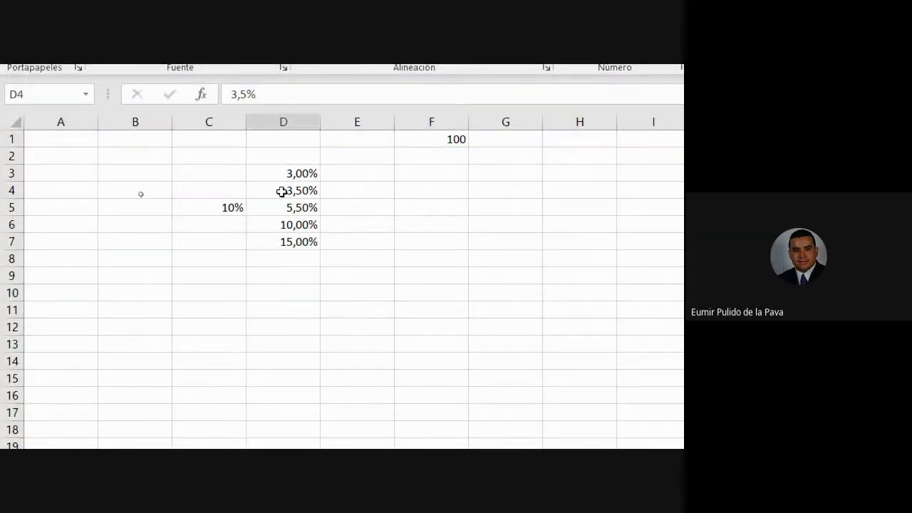
left_click_drag(278, 175, 268, 241)
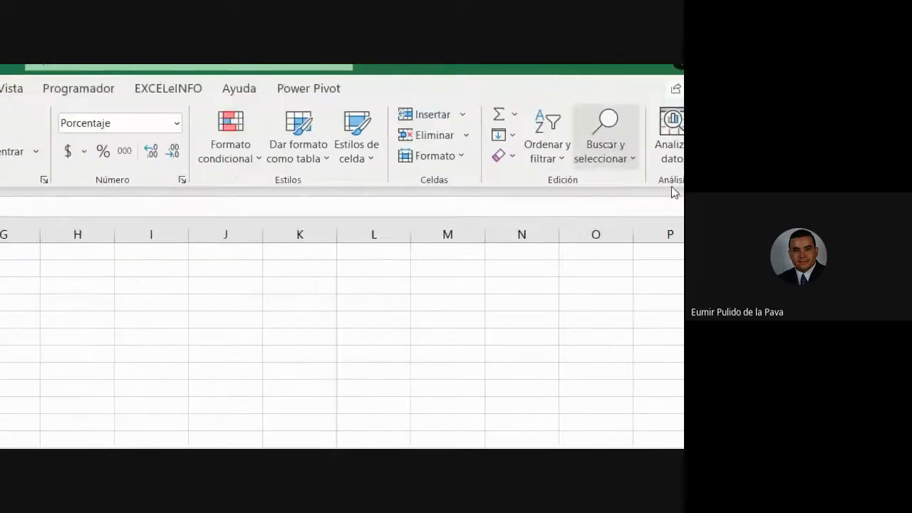
left_click(608, 155)
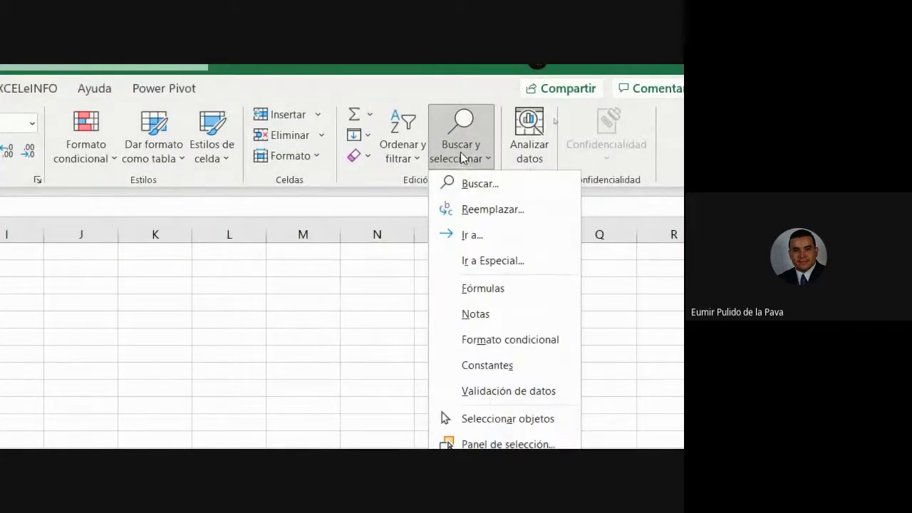
left_click(483, 209)
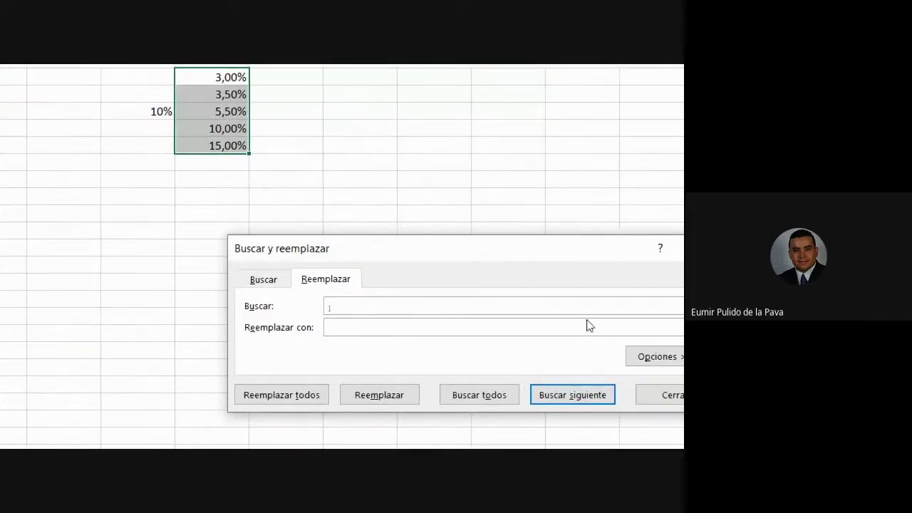
left_click(673, 396)
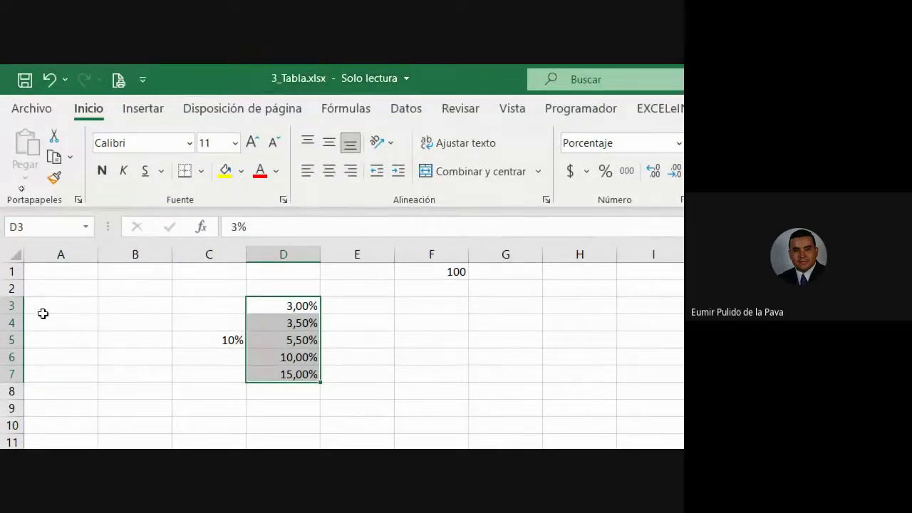
Step: Reselect the percentages in D3:D7 and reduce the screen magnification to show the whole screen
left_click(74, 274)
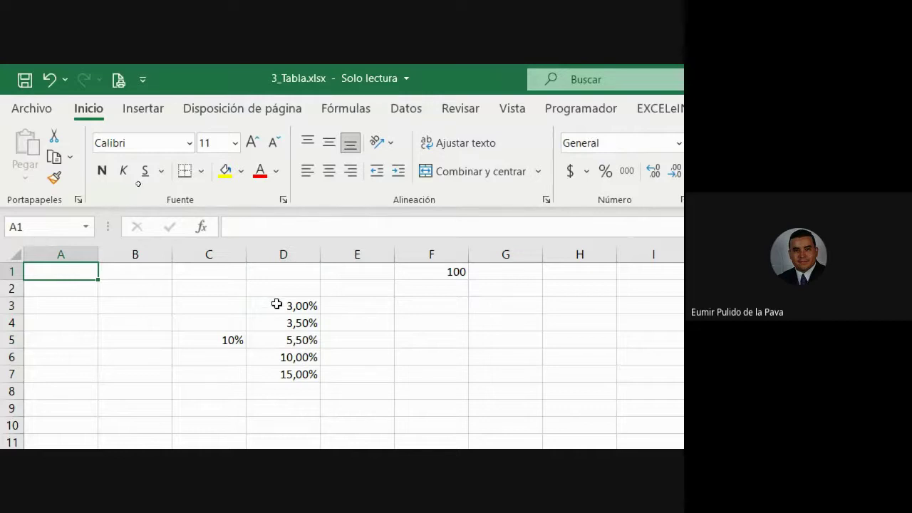
left_click_drag(278, 304, 269, 364)
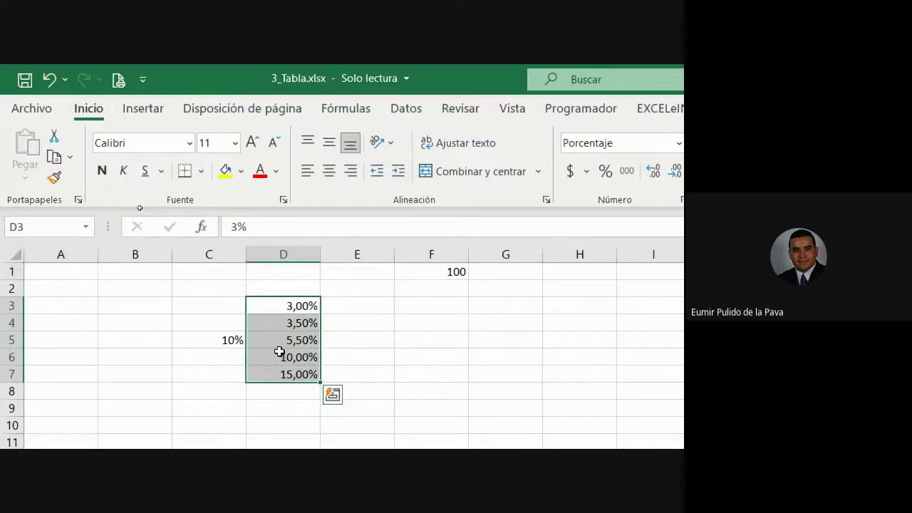
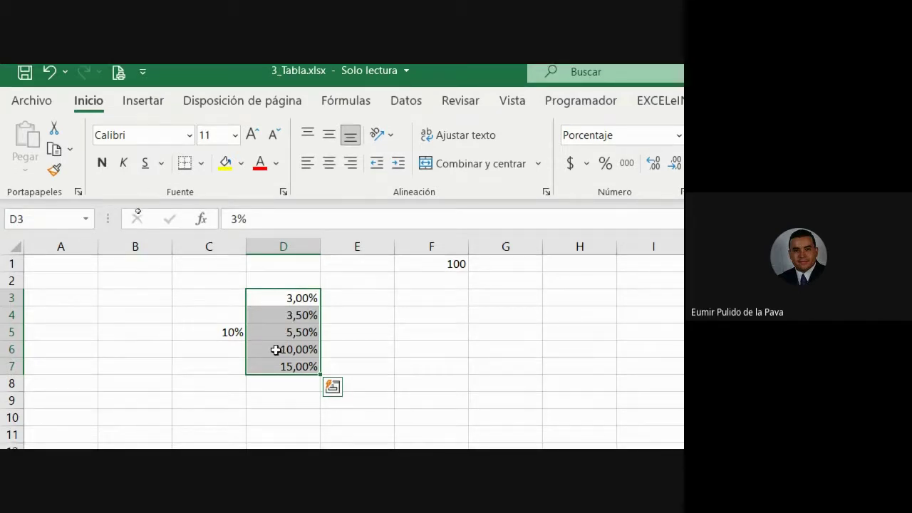
key("super+plus")
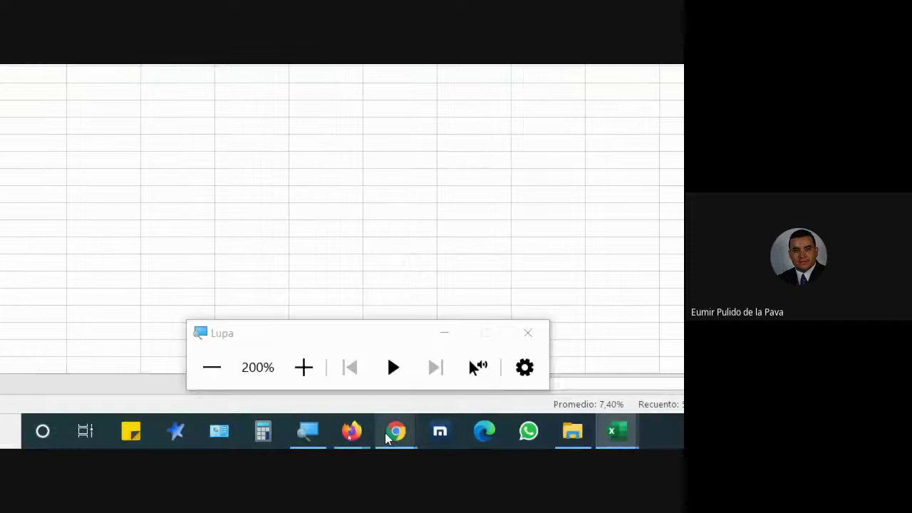
left_click(213, 369)
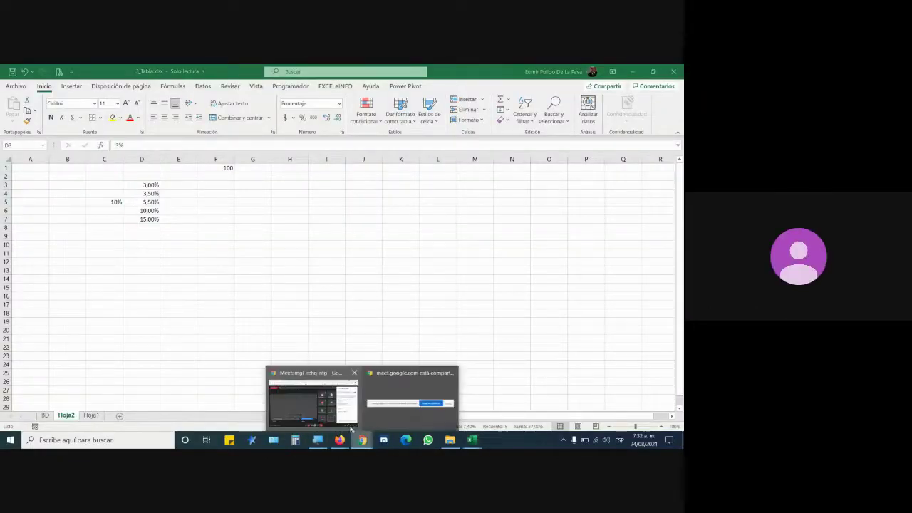
Step: Check the Google Meet call for new messages and return to the last table columns on the BD sheet of 3_Tabla.xlsx
left_click(351, 427)
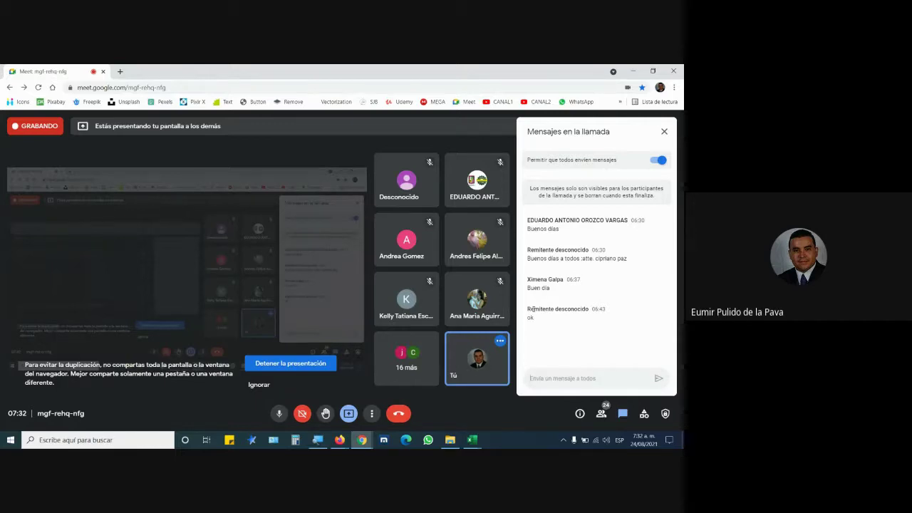
mouse_move(472, 439)
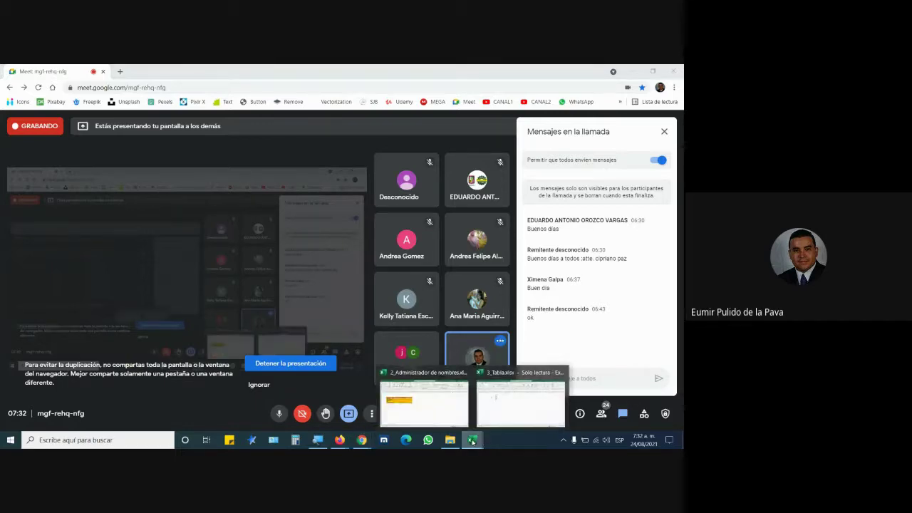
left_click(498, 410)
left_click(45, 415)
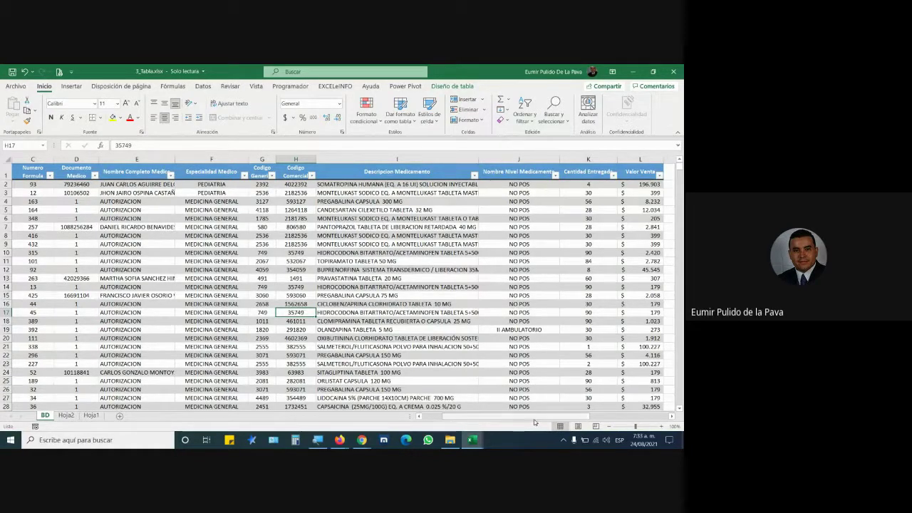
left_click_drag(517, 420, 595, 423)
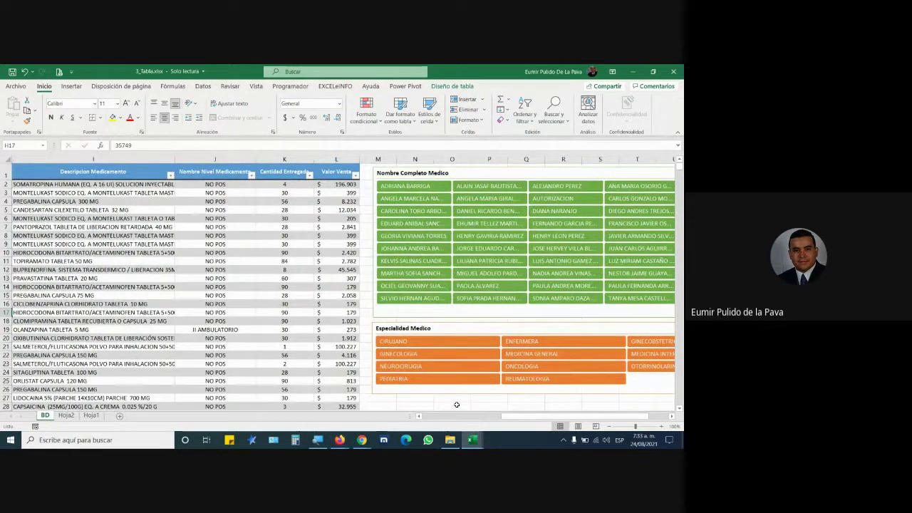
left_click(294, 293)
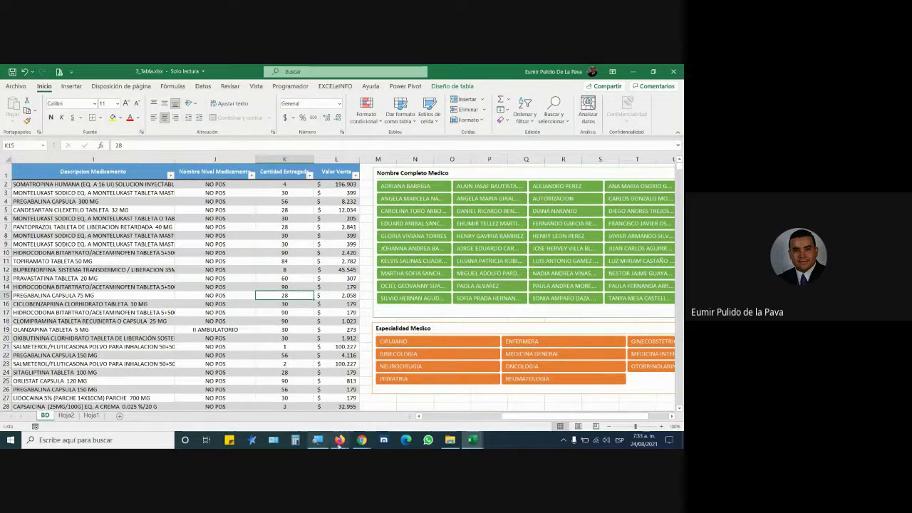
Step: Switch to Firefox to review the 3_Tabla.xlsx activity instructions in the PDF guide, and return to the Excel workbook
mouse_move(339, 439)
left_click(381, 408)
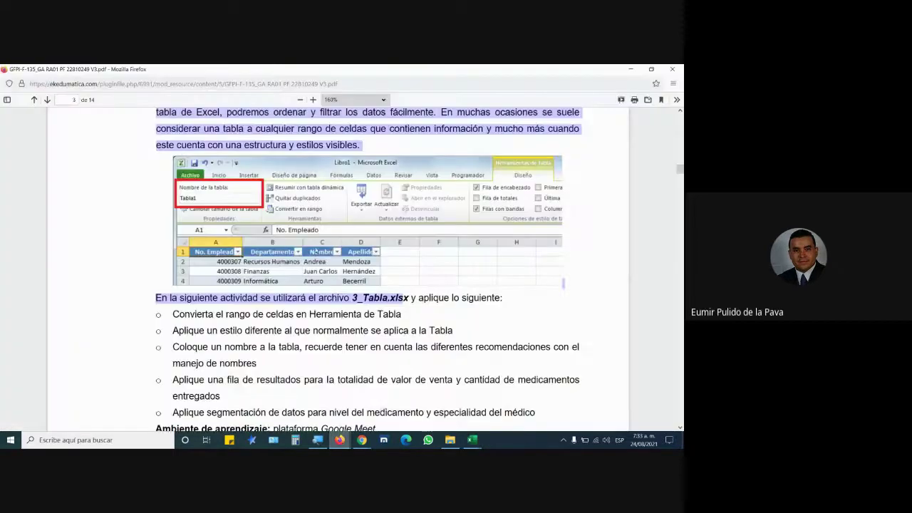
scroll(463, 271, "down", 3)
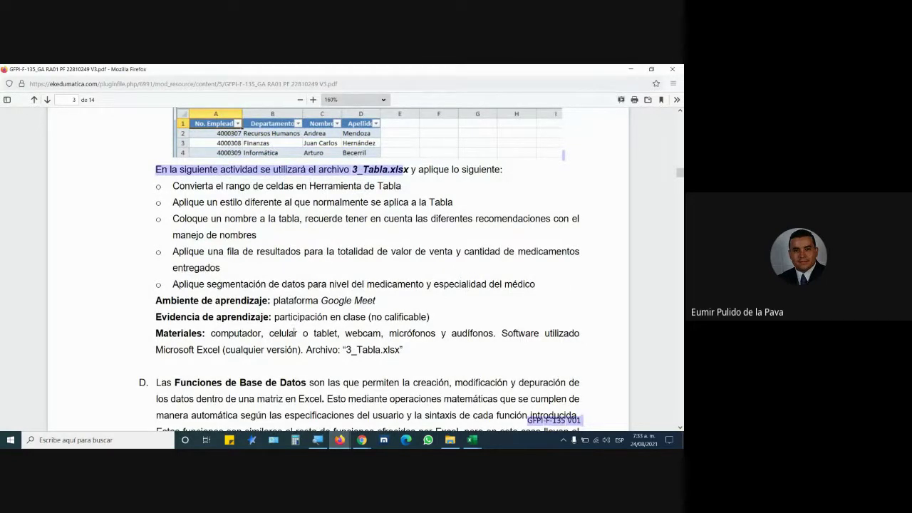
mouse_move(472, 440)
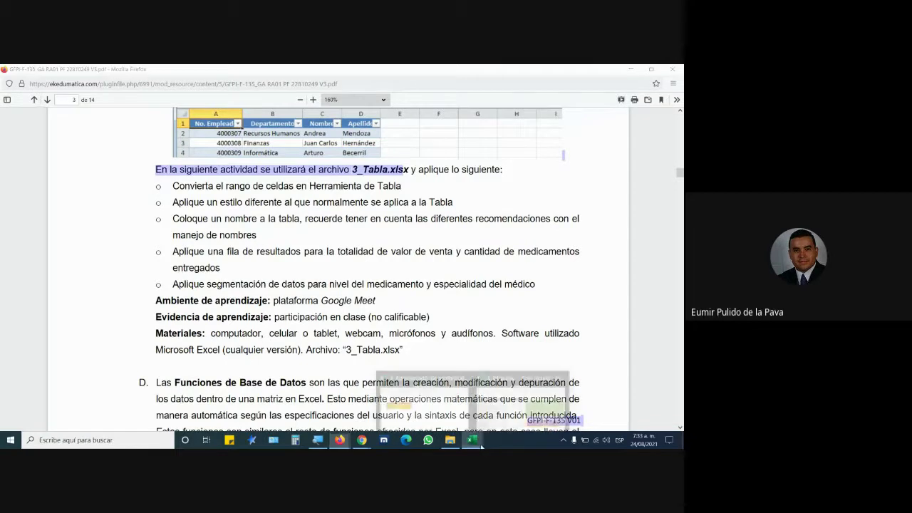
left_click(487, 403)
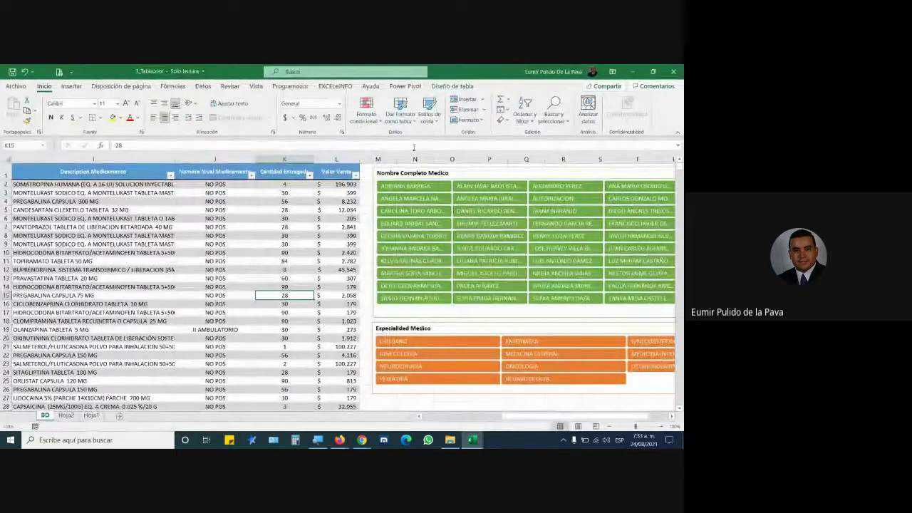
Step: Move the Nombre Completo Medico and Especialidad Medico slicers rightward to about column P, freeing the columns beside the table
left_click(503, 178)
left_click_drag(503, 178, 604, 180)
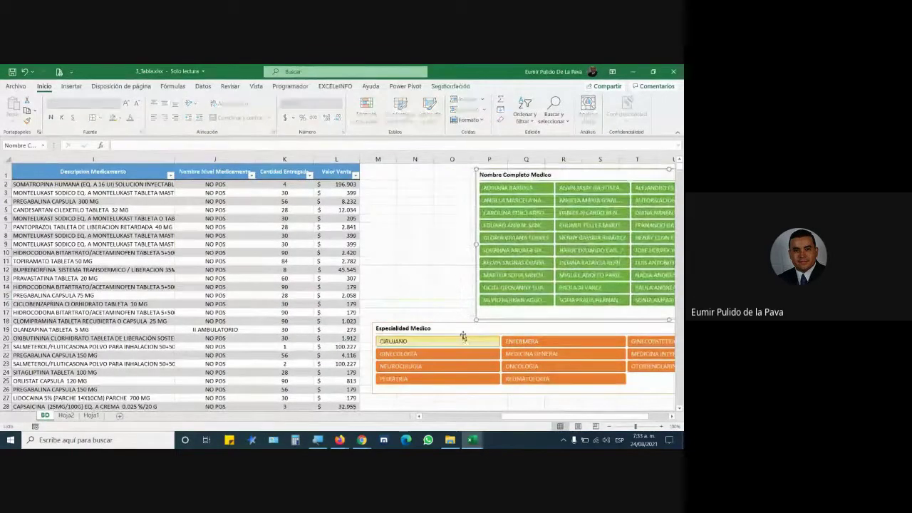
left_click_drag(460, 331, 569, 330)
Step: Add a table column headed Comisión in M1 and widen column M
left_click(377, 173)
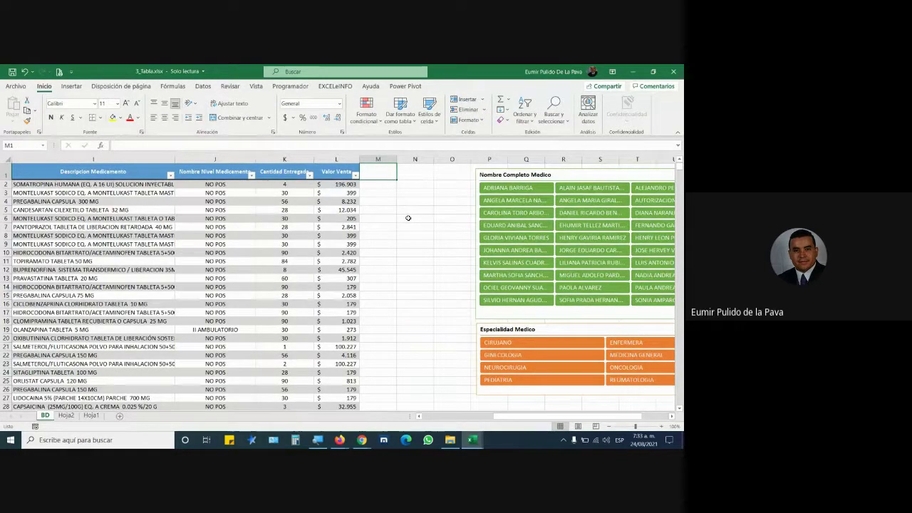
type("Comisi")
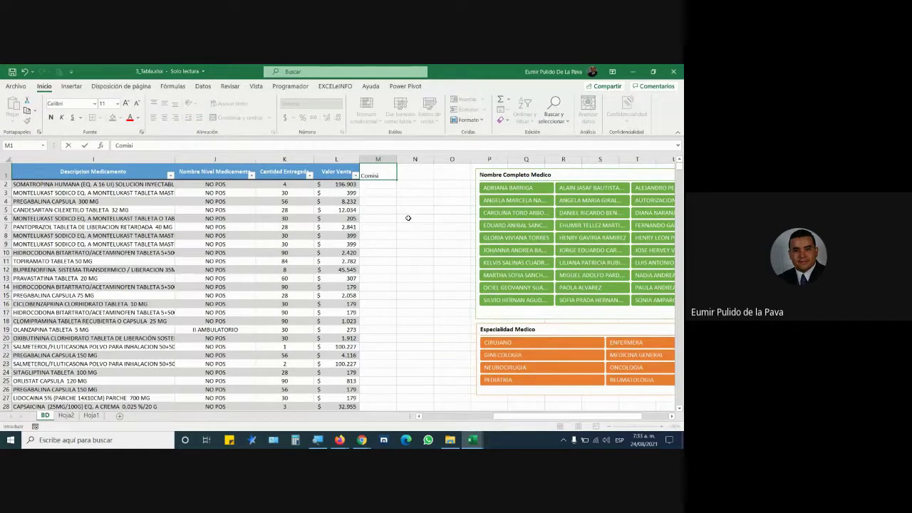
type("ón")
key("Return")
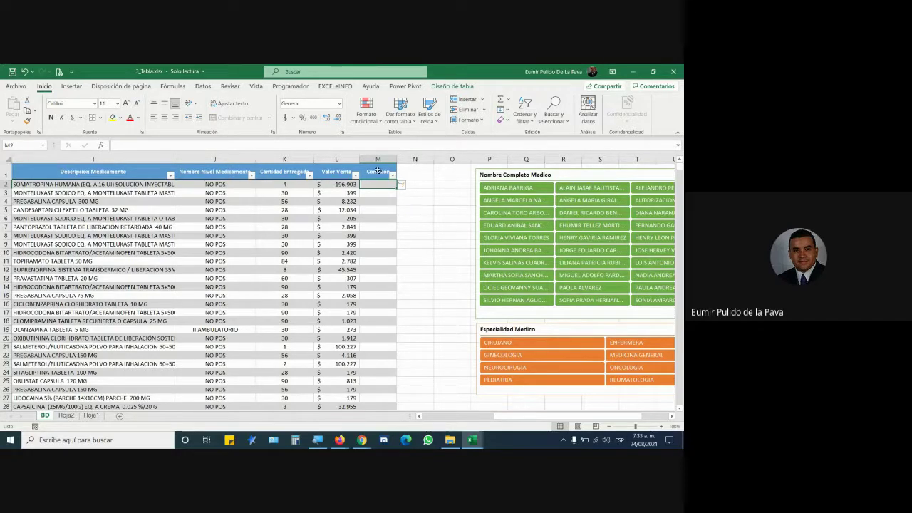
left_click_drag(397, 159, 430, 159)
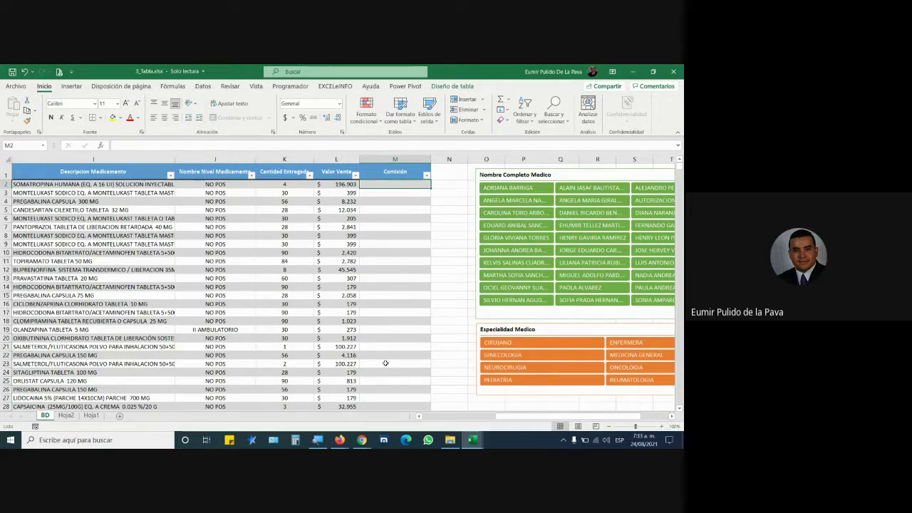
Step: Fill the Comisión column with the formula =[@[Valor Venta]]*1,5% from M2, magnifying the screen to show the formula before confirming it
type("=")
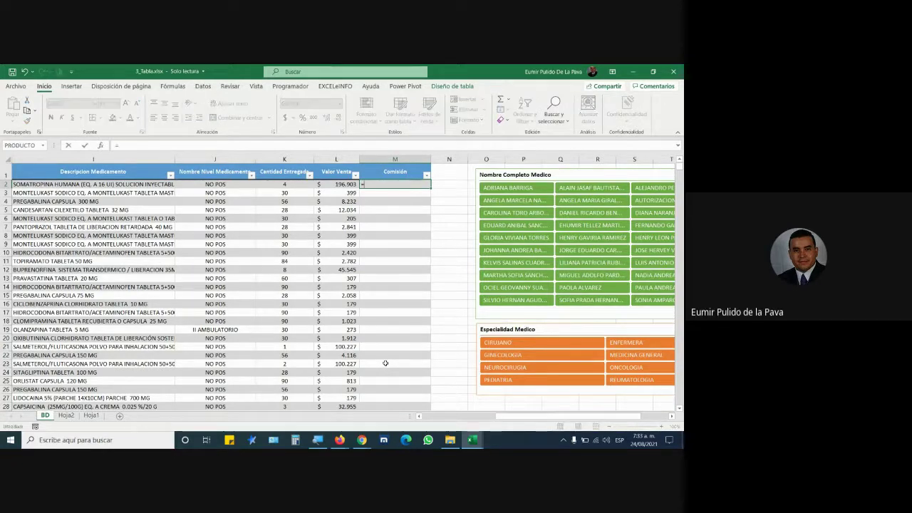
left_click(332, 184)
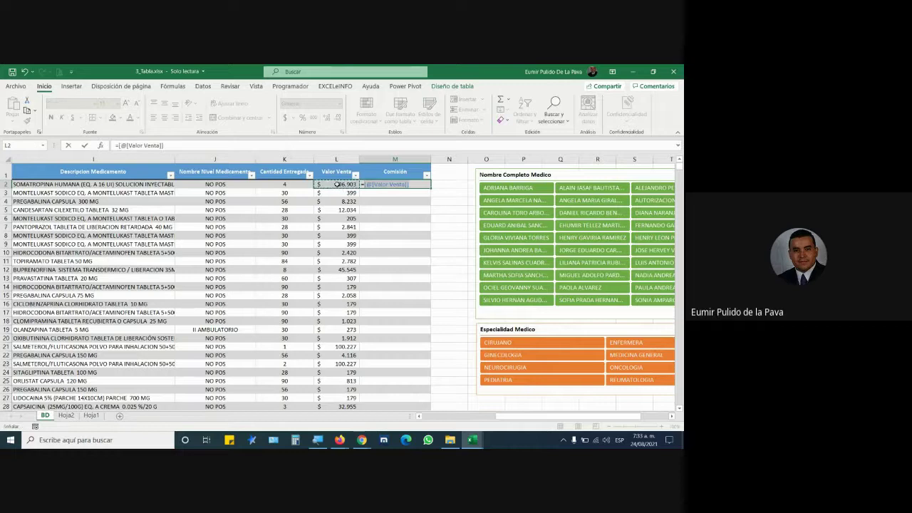
type("*")
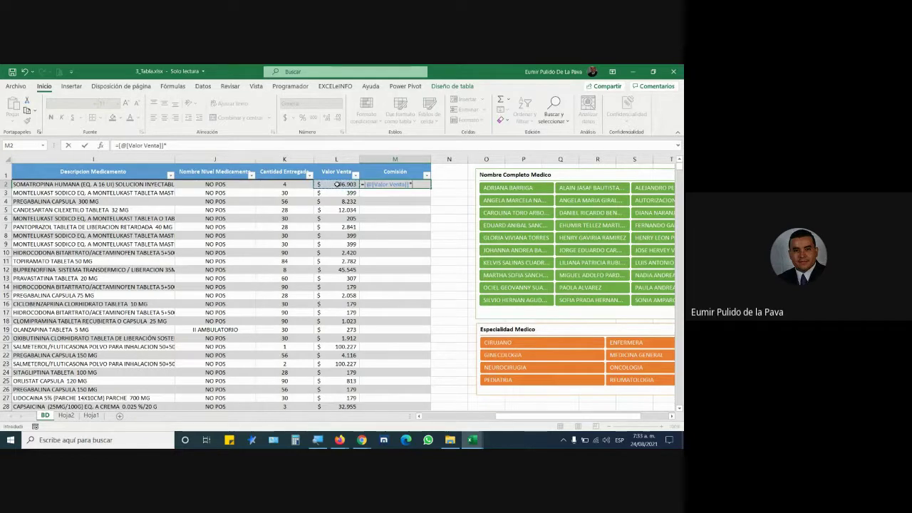
type("1,5%")
key("super+plus")
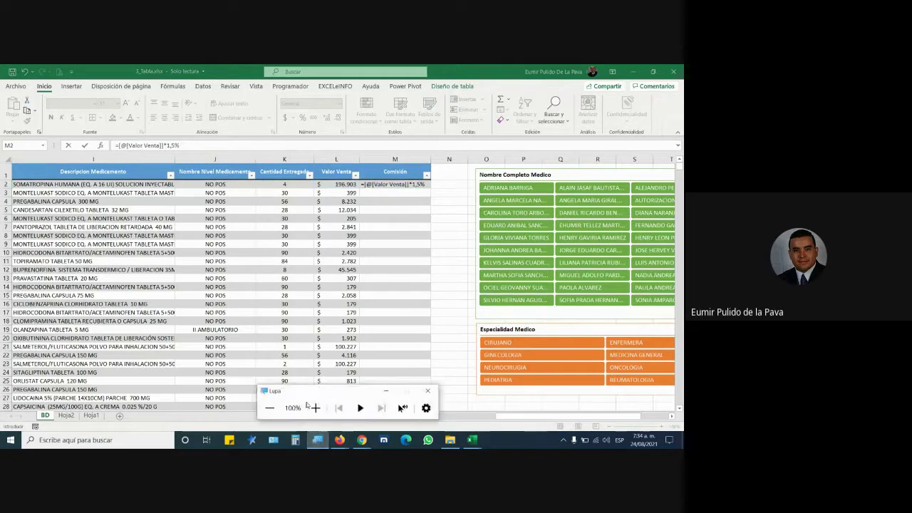
left_click(315, 407)
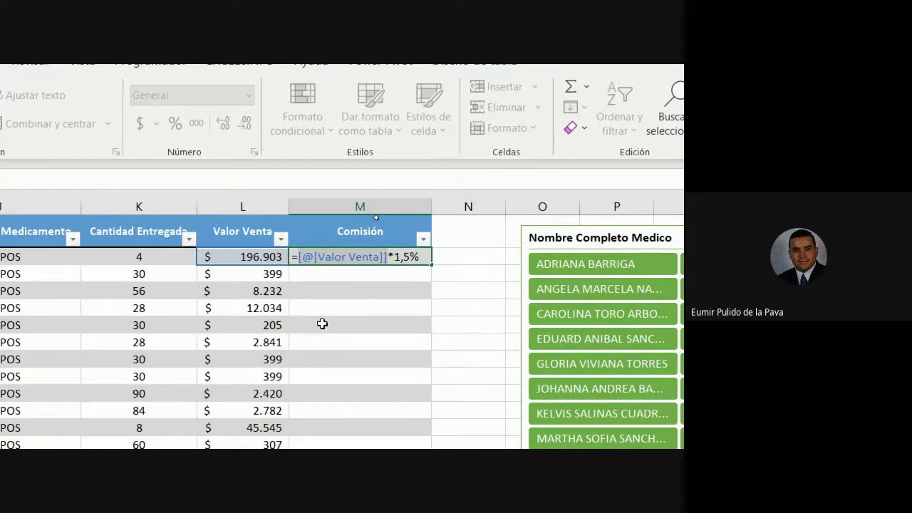
left_click(300, 257)
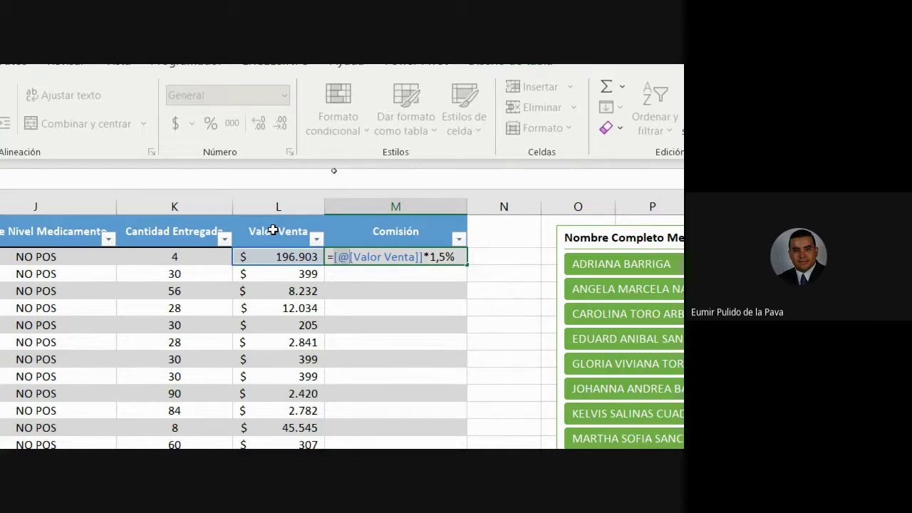
key("Return")
Step: Undo the automatic calculated column fill in Comisión through the AutoCorrect options of M2, and restore the fill
key("super+minus")
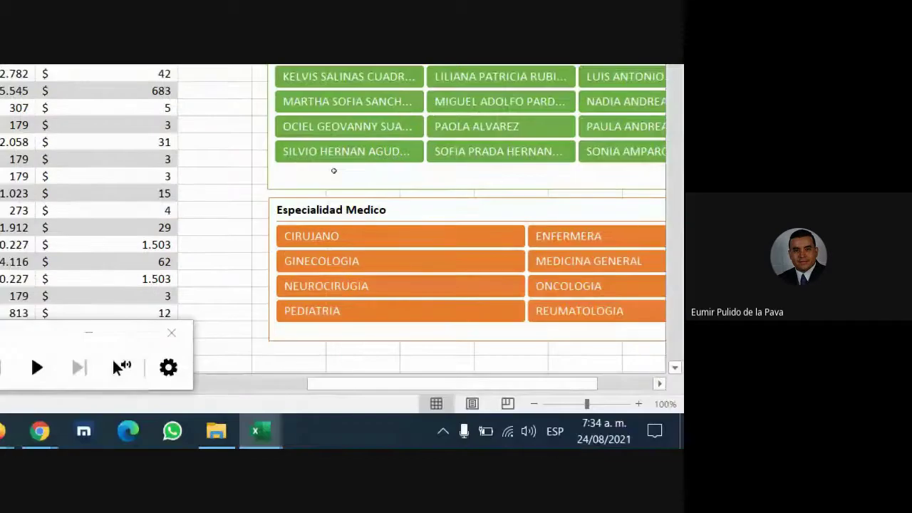
key("super+plus")
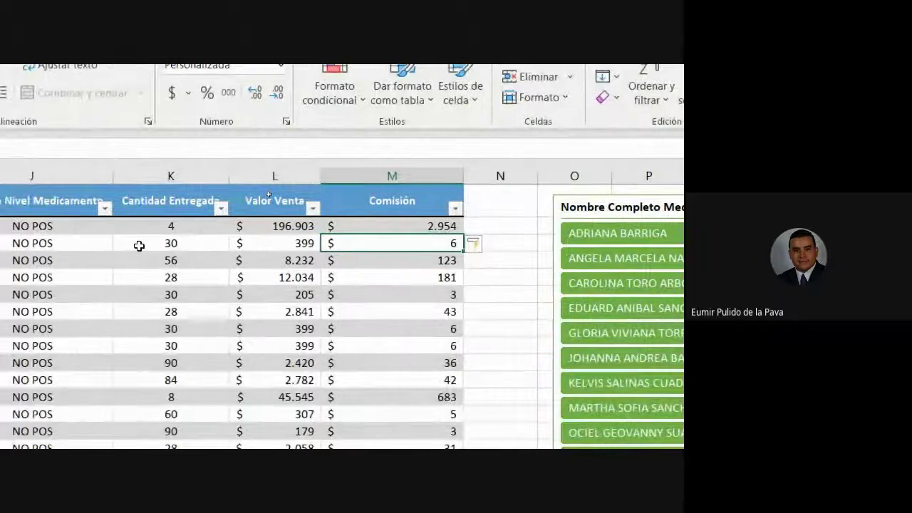
left_click(398, 227)
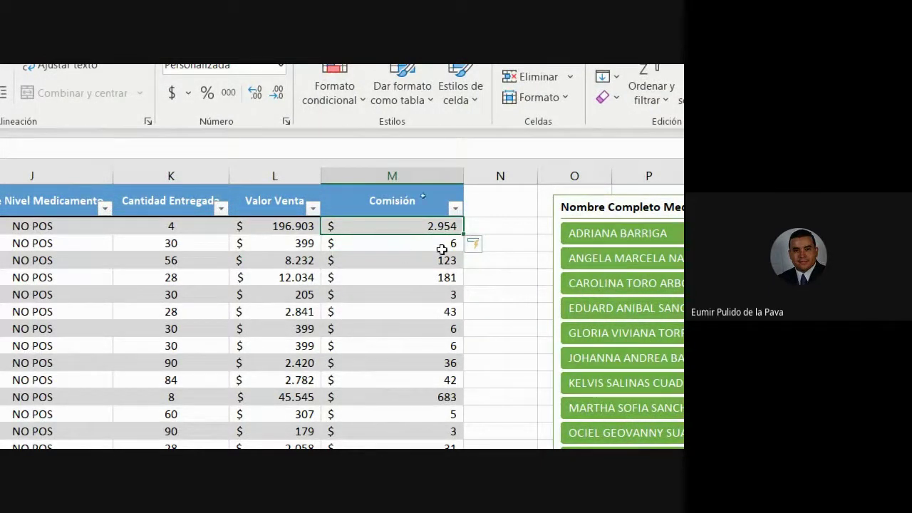
left_click(492, 243)
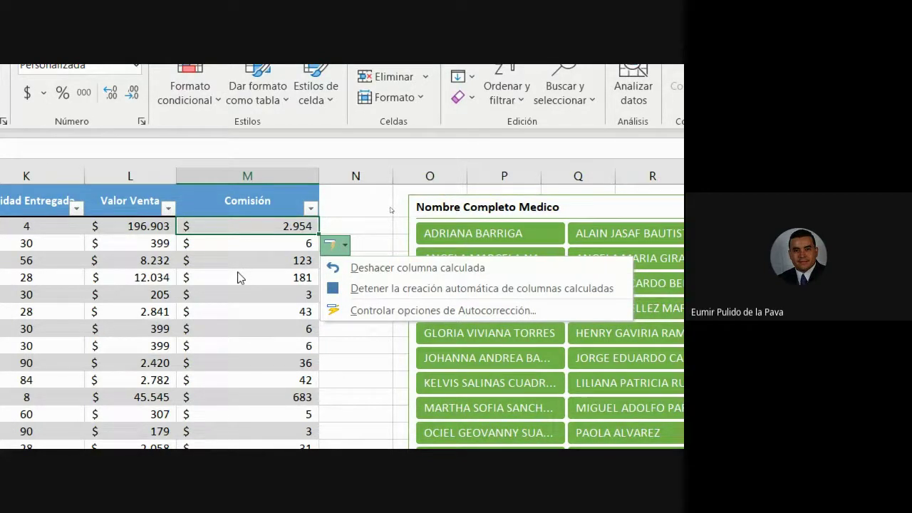
left_click(411, 273)
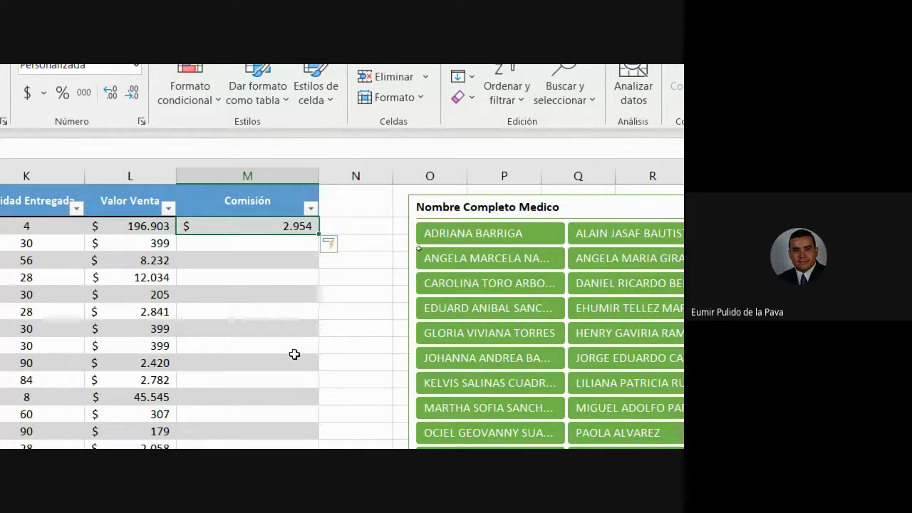
key("ctrl+y")
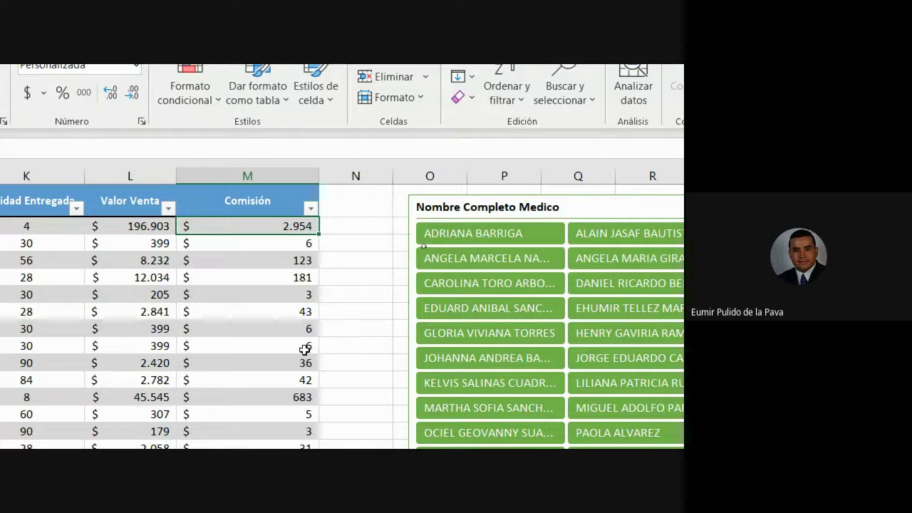
Step: Fit the width of the Comisión column to its contents and select its first value in M2
left_click(263, 243)
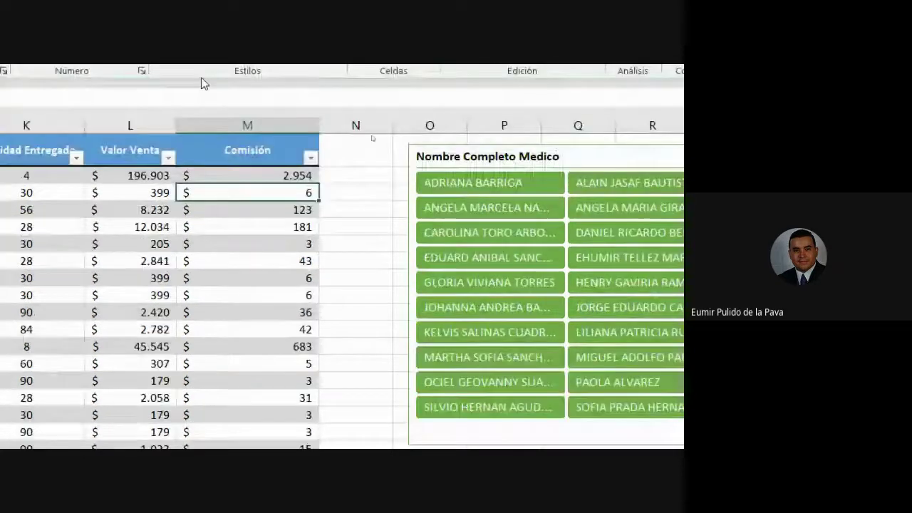
double_click(319, 125)
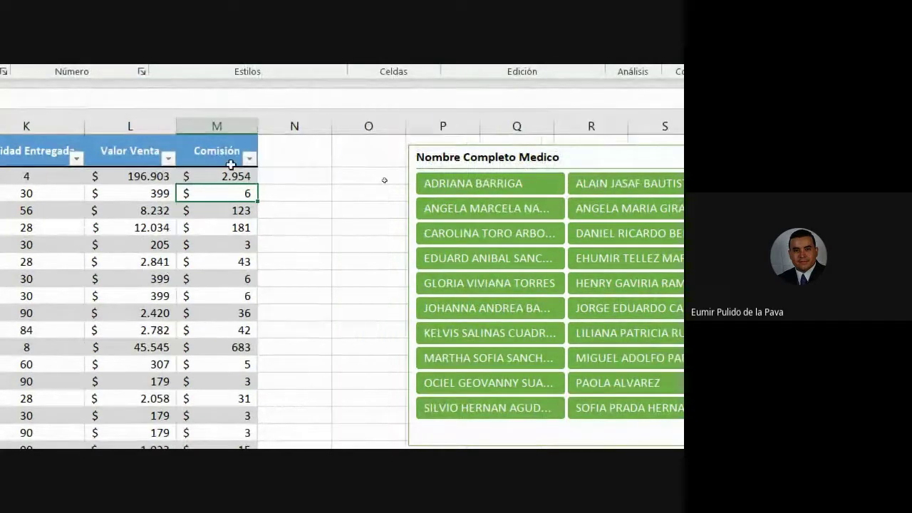
left_click(210, 120)
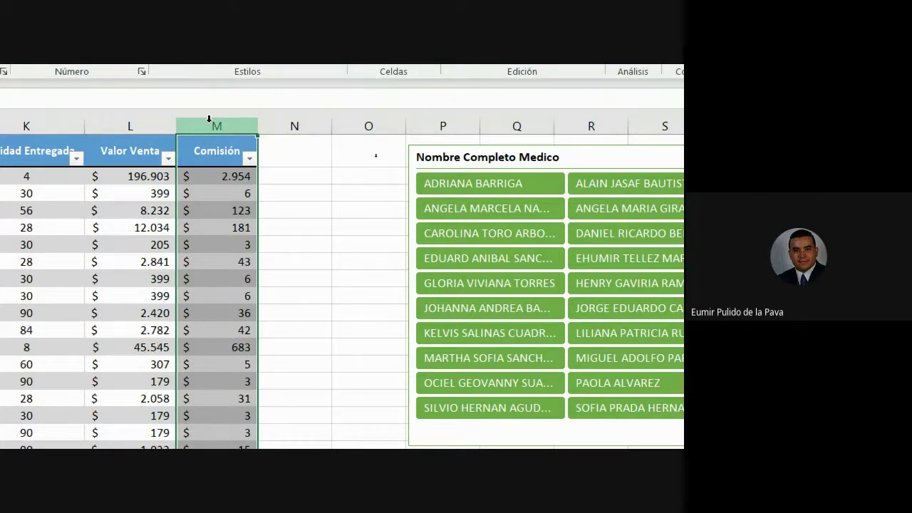
scroll(31, 193, "left", 3)
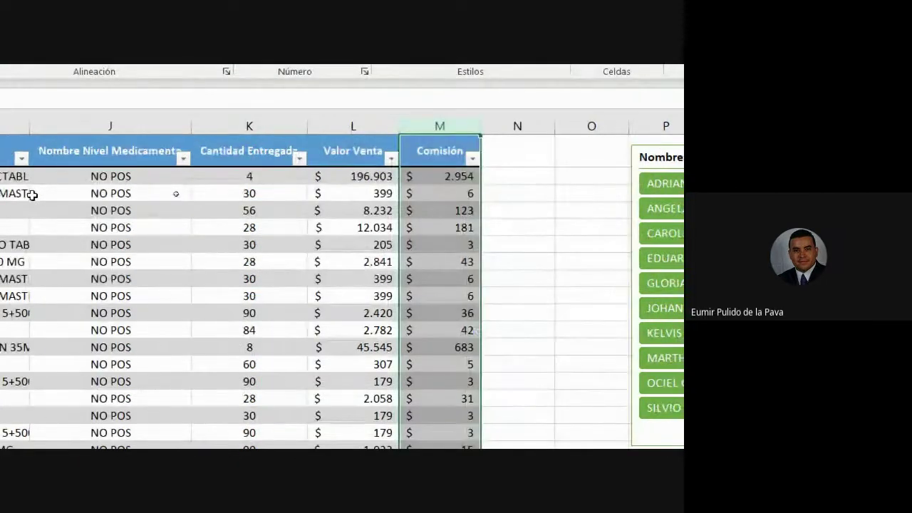
left_click(456, 176)
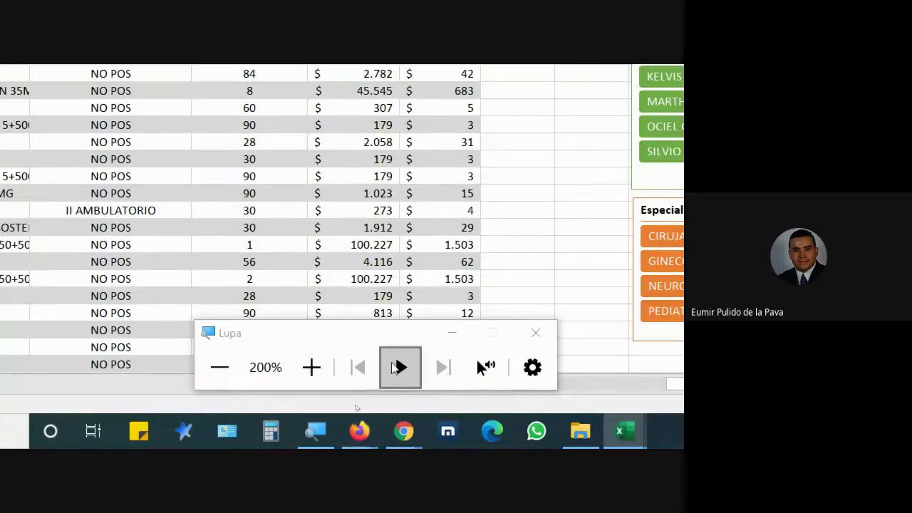
Step: Minimize the magnifier window and review the PDF guide in Firefox from the results row and slicer instructions to section D, Funciones de Base de Datos
left_click(452, 332)
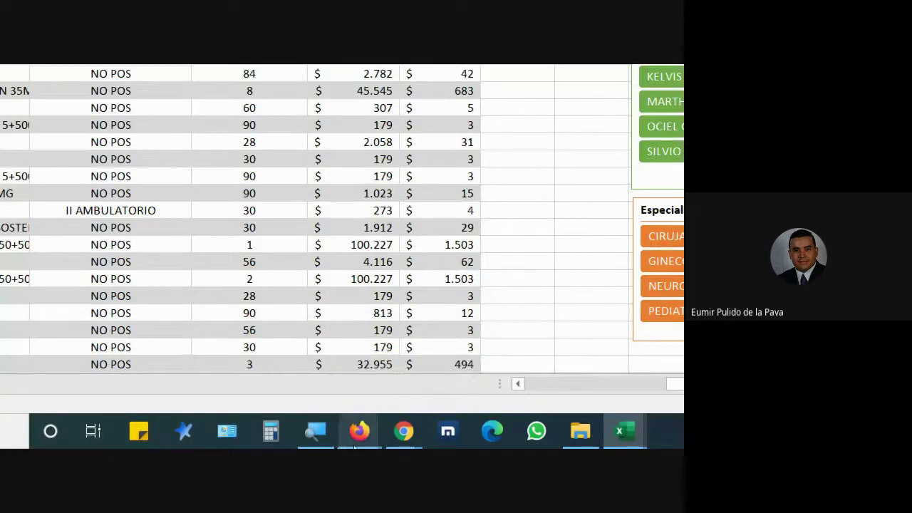
mouse_move(359, 444)
left_click(449, 342)
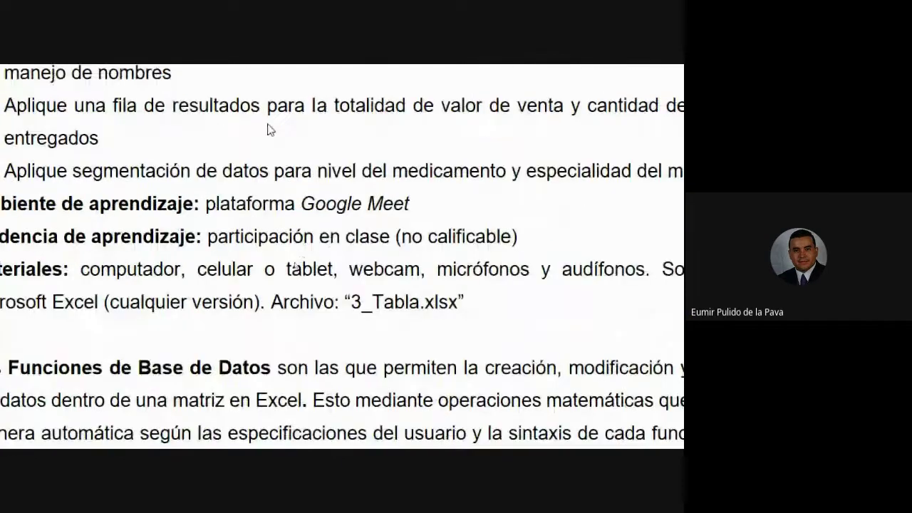
left_click_drag(123, 223, 634, 223)
left_click_drag(116, 285, 629, 286)
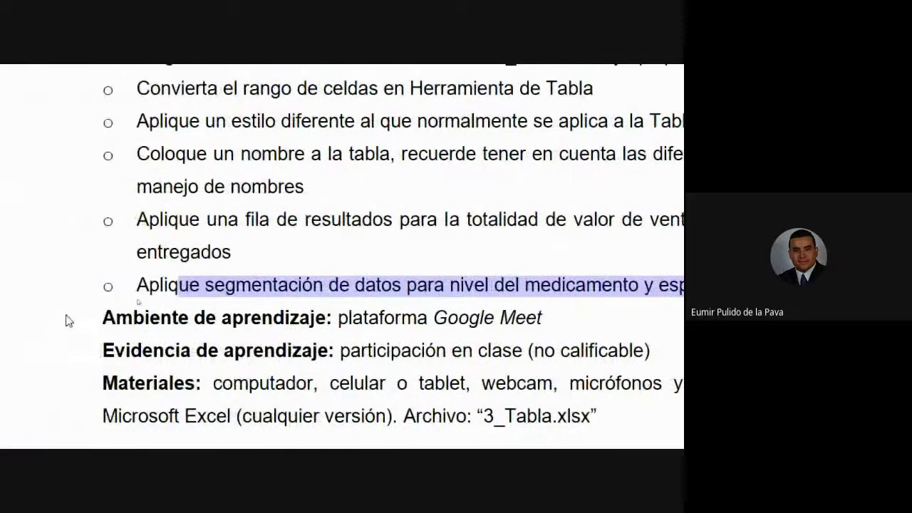
scroll(335, 280, "down", 5)
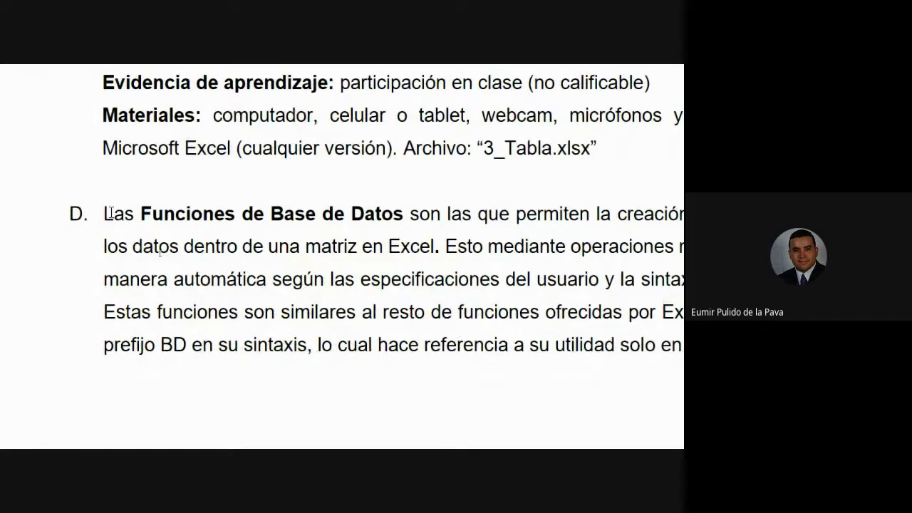
Step: Highlight the Funciones de Base de Datos heading text in section D of the guide and return the screen magnification to 100%
left_click_drag(106, 214, 404, 217)
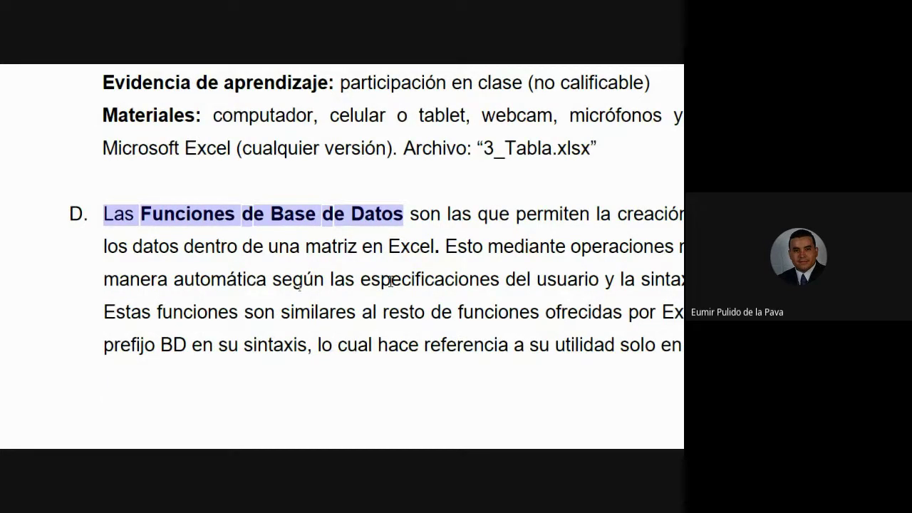
left_click(261, 223)
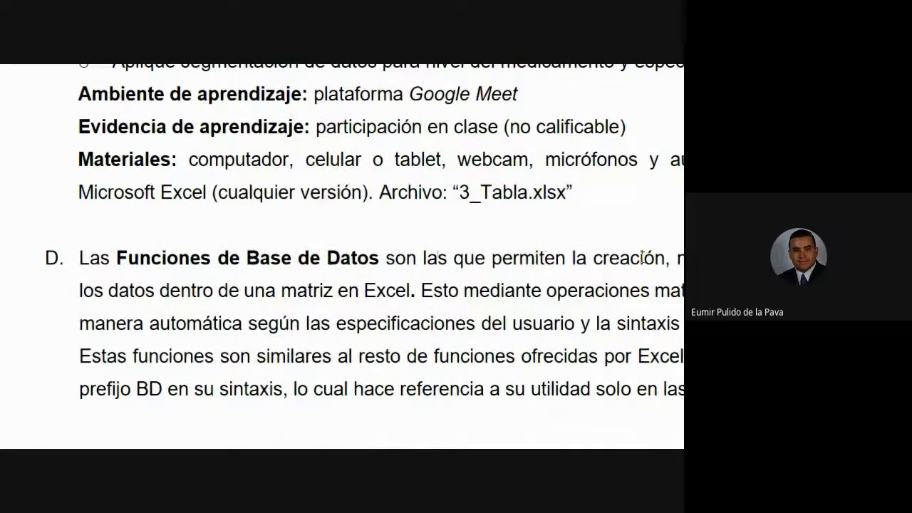
left_click(403, 432)
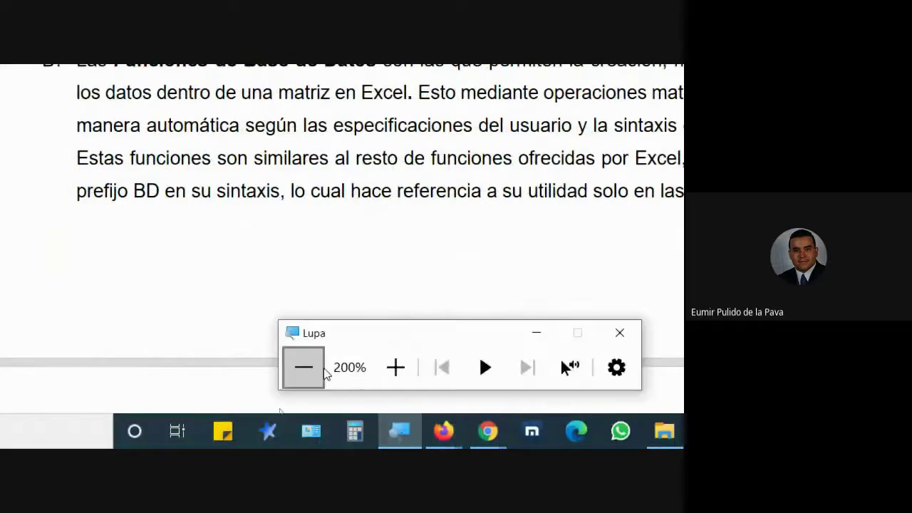
left_click(302, 367)
left_click(385, 391)
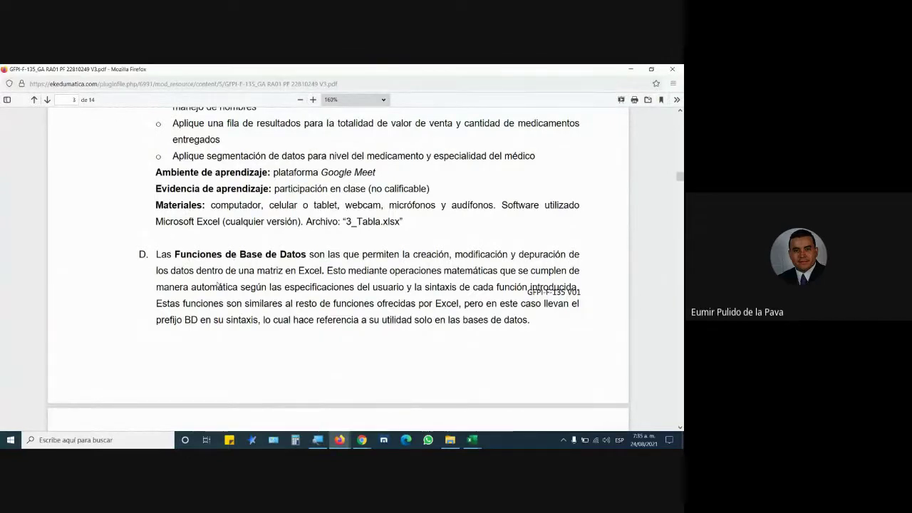
Step: Review the section D explanation, highlighting the matrix reference and the BD prefix, and highlight the exercise file name 4_Funciones BD.xlsx on page 4
left_click_drag(256, 272, 322, 273)
left_click_drag(185, 319, 199, 319)
scroll(390, 340, "down", 5)
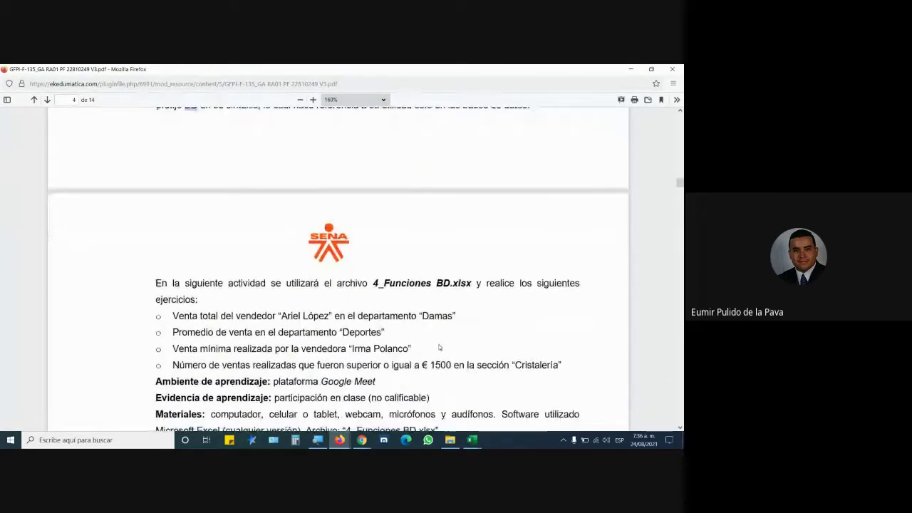
left_click_drag(374, 199, 451, 211)
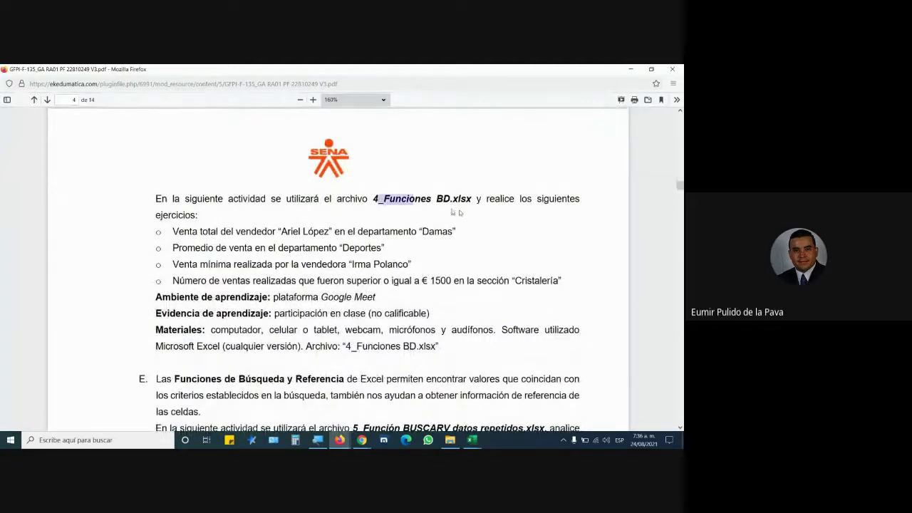
Step: Switch to the course files page in Firefox and open 4_Funciones BD.xlsx with Excel
mouse_move(339, 440)
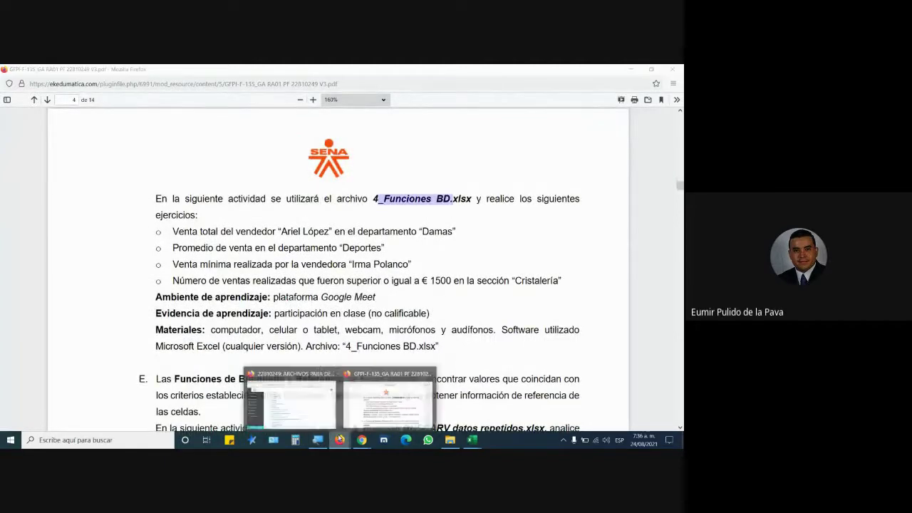
left_click(305, 417)
left_click(206, 269)
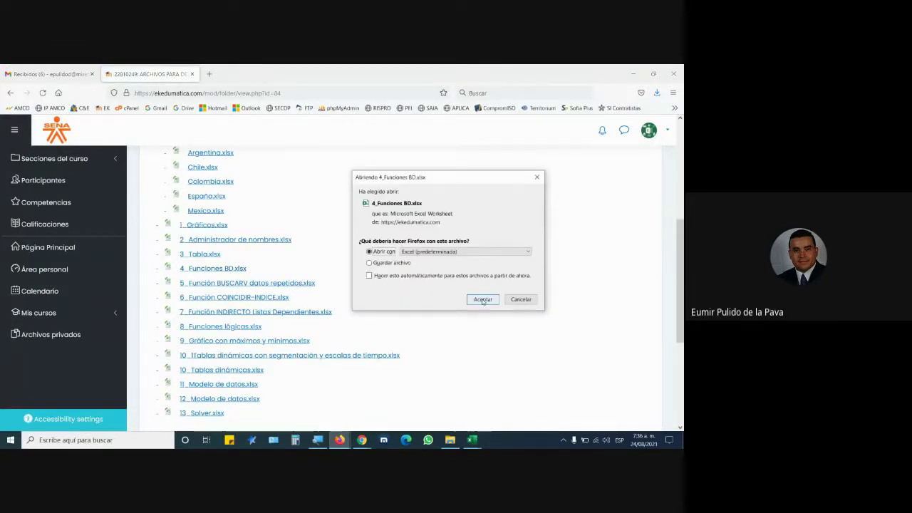
left_click(482, 301)
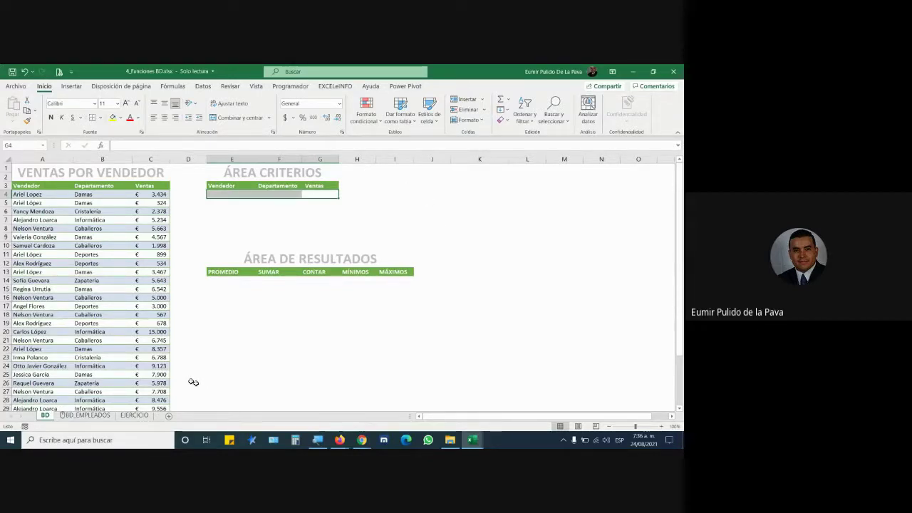
Step: Look through the BD sales table and the BD_EMPLEADOS and EJERCICIO sheets, and return to the BD sheet
scroll(107, 242, "down", 8)
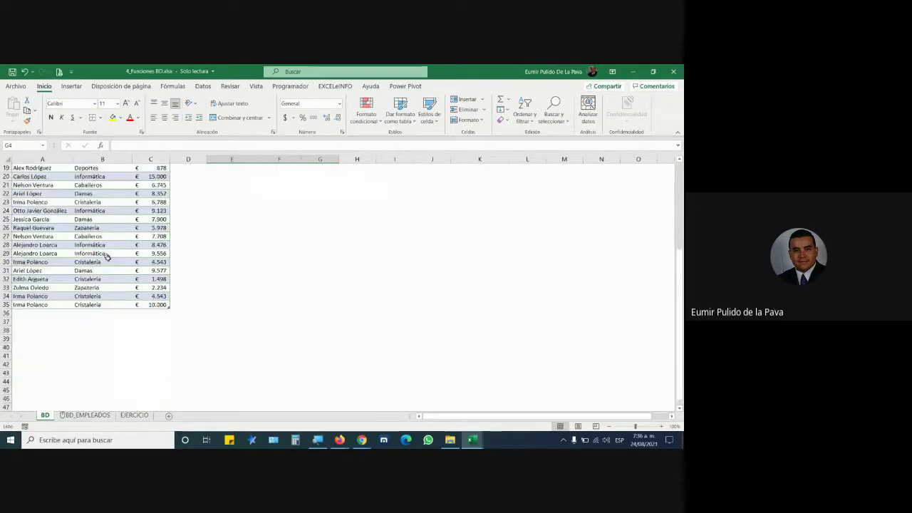
scroll(113, 257, "up", 8)
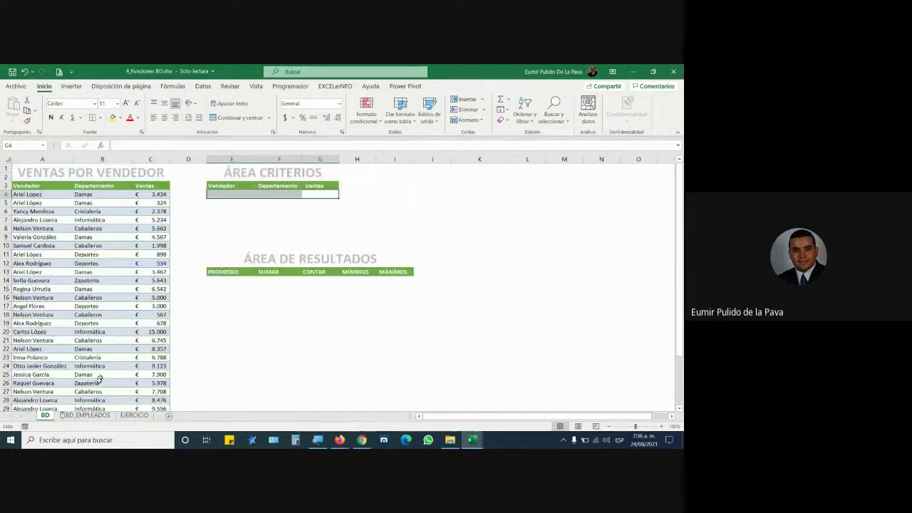
left_click(87, 414)
left_click(134, 415)
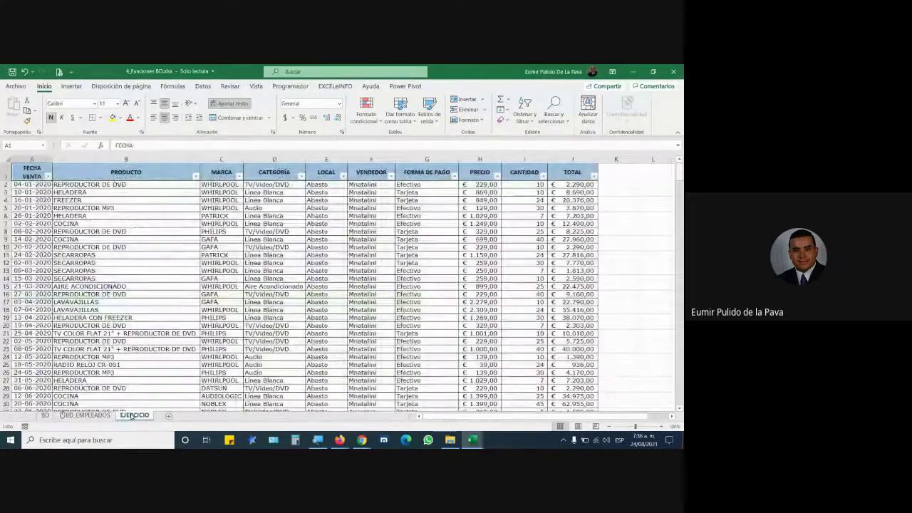
left_click(45, 414)
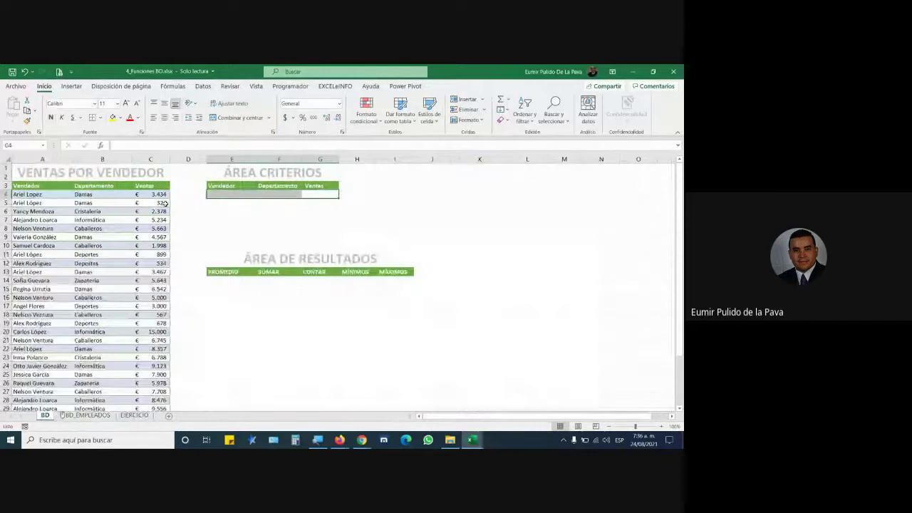
left_click(220, 203)
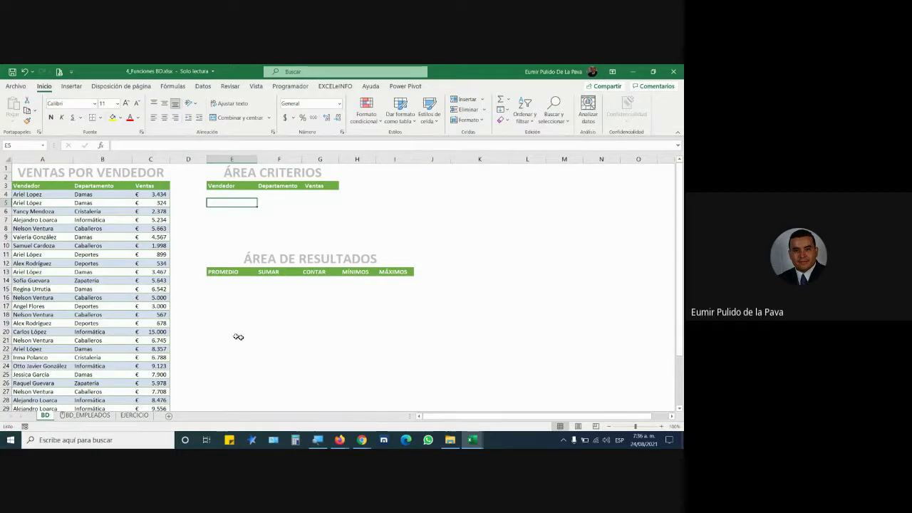
Step: Review the first database exercise in the PDF guide, about a seller's total sales in Damas, and return to the 4_Funciones BD workbook
left_click(318, 440)
mouse_move(340, 440)
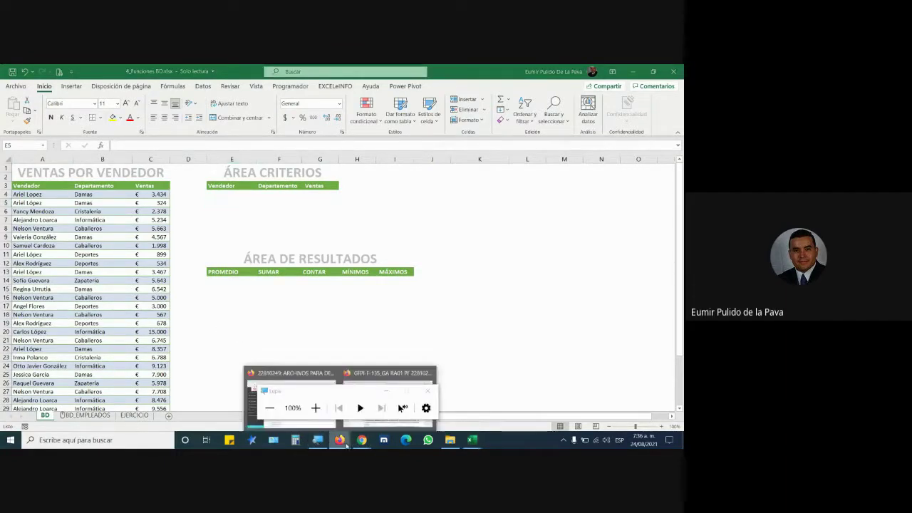
left_click(385, 373)
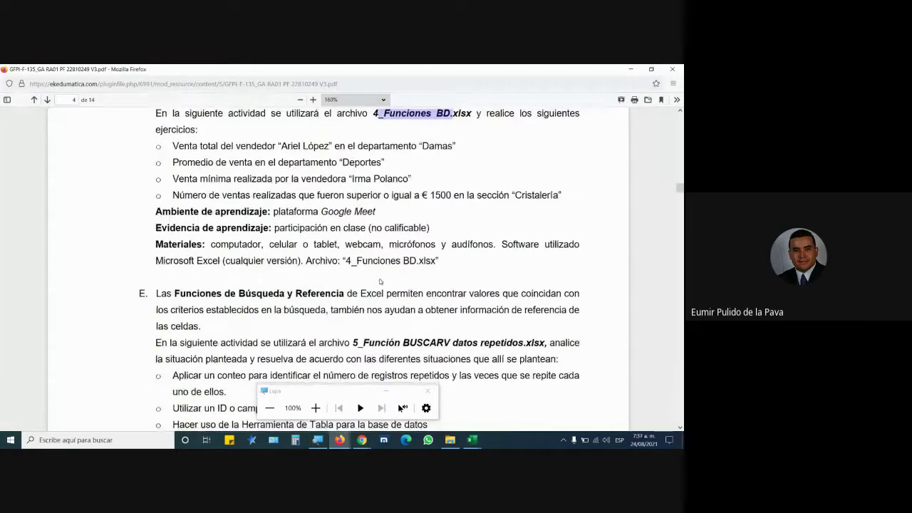
left_click_drag(174, 146, 453, 162)
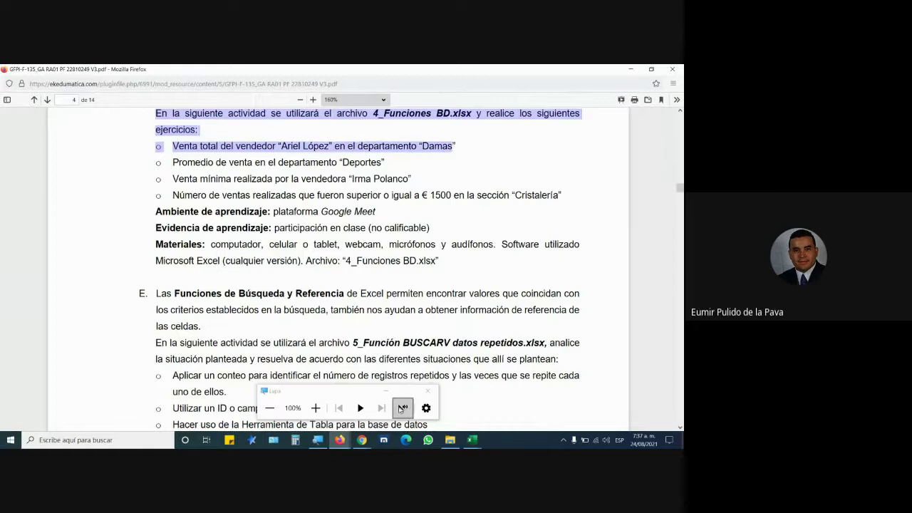
left_click(473, 441)
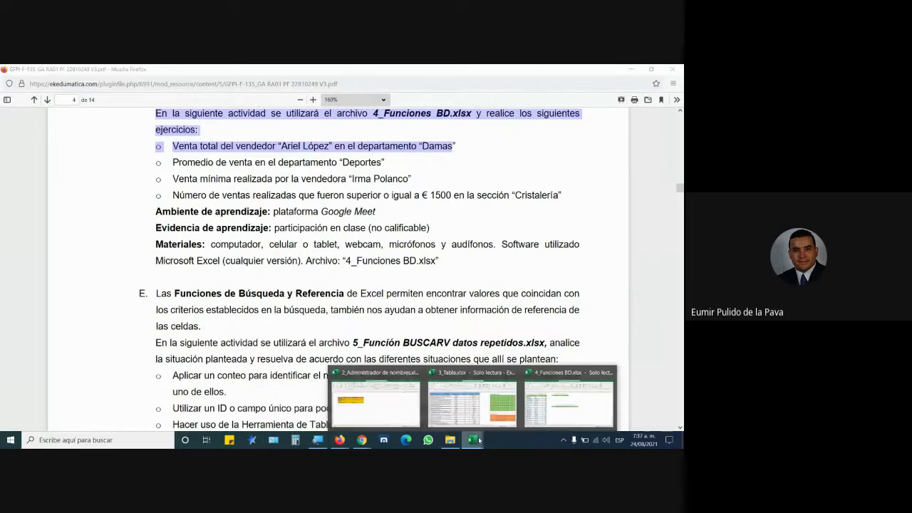
left_click(555, 403)
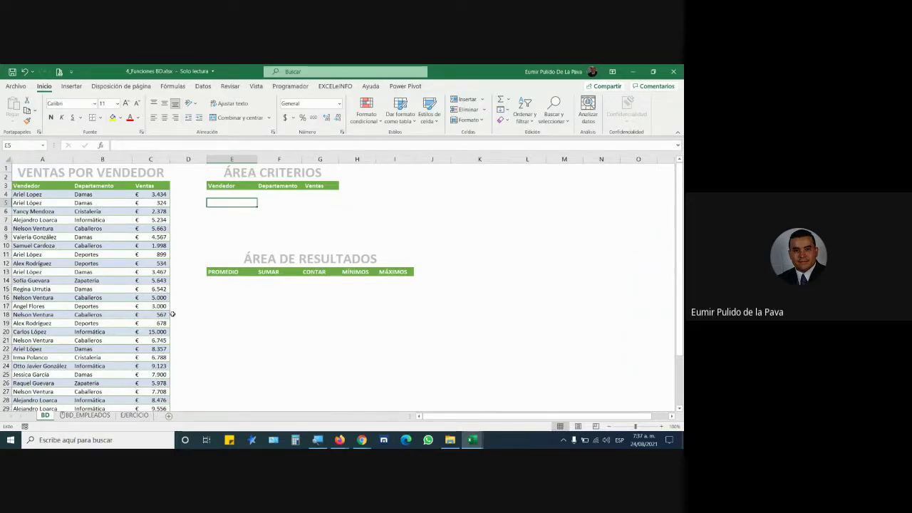
Step: Examine the Vendedor and Departamento columns of the VENTAS POR VENDEDOR table as the criteria for the first exercise
left_click(223, 322)
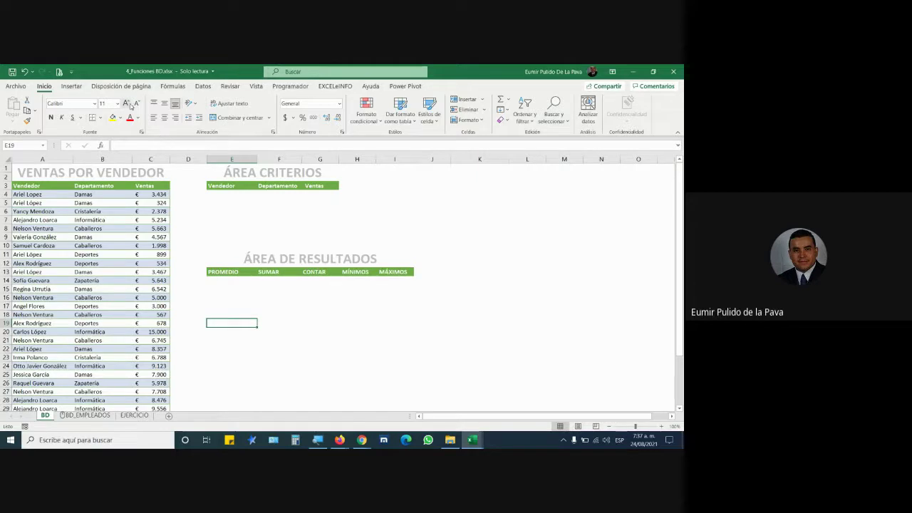
left_click(39, 160)
left_click(101, 160)
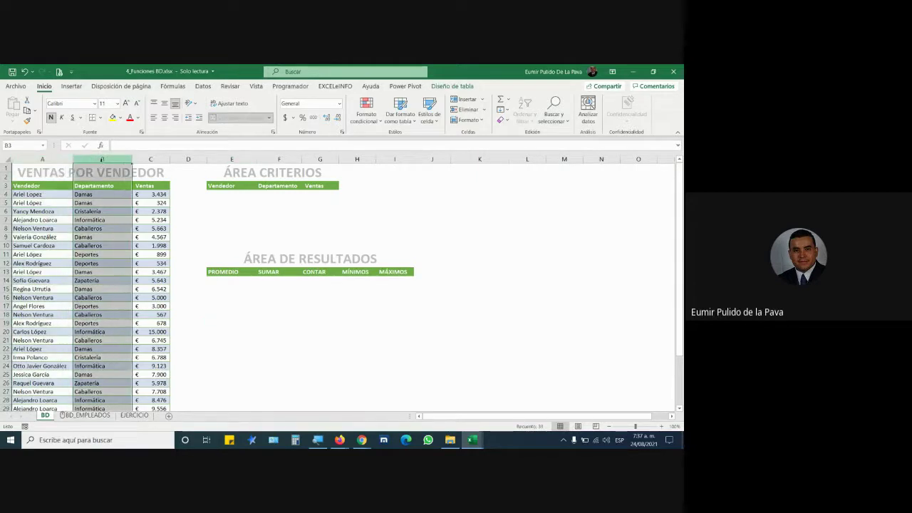
left_click(43, 159)
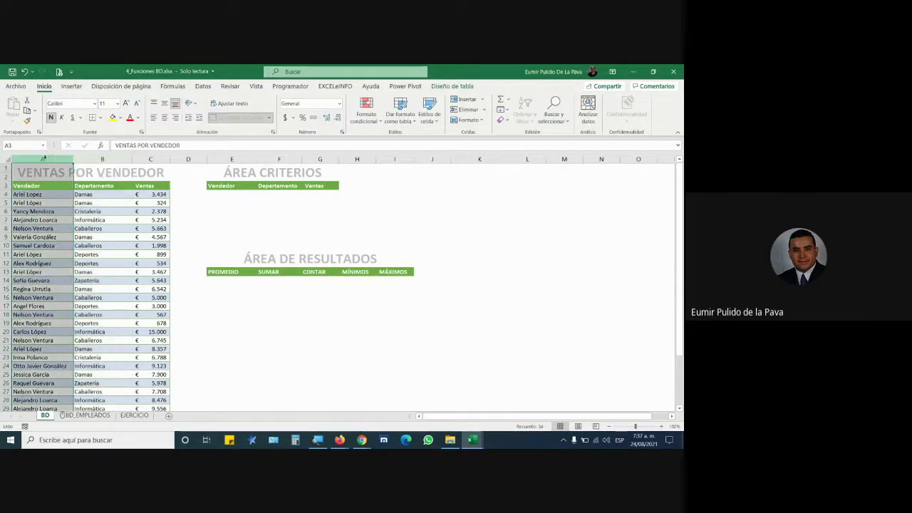
left_click(90, 159)
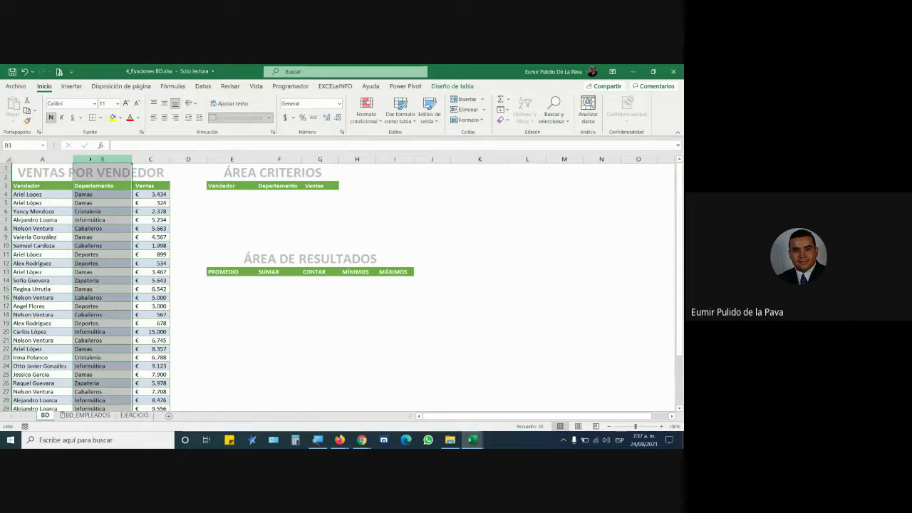
left_click(221, 307)
Step: Increase the font size of the empty cell J3 beside the criteria area to 20
left_click(438, 187)
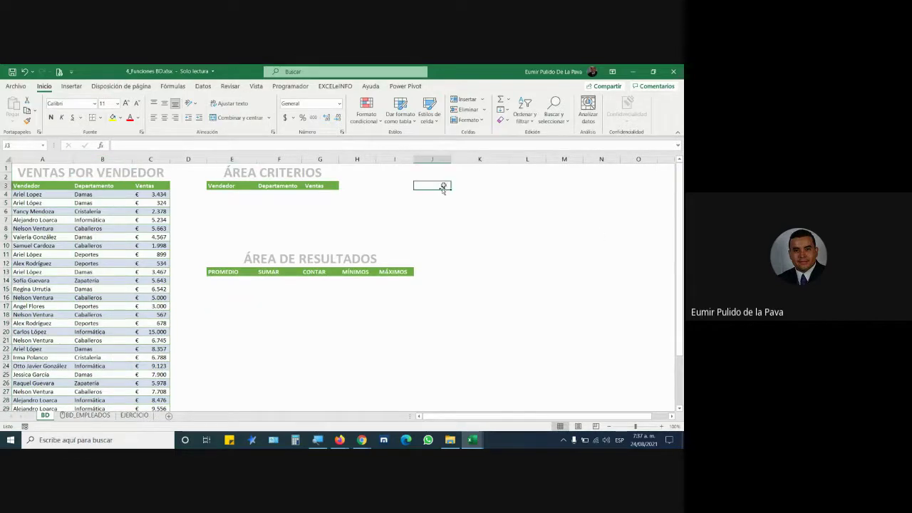
left_click(127, 104)
left_click(126, 104)
left_click(126, 104)
left_click(126, 104)
left_click(126, 104)
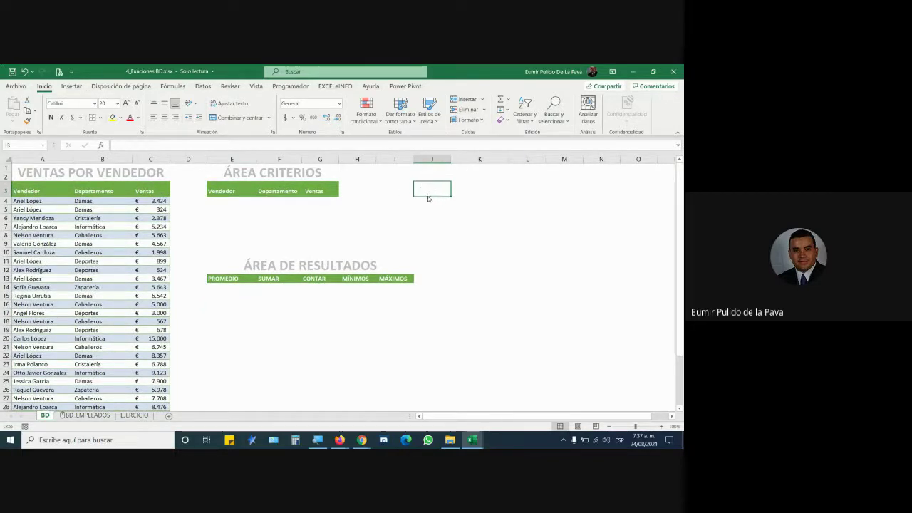
Step: Start a SUMAR.SI.CONJUNTO formula in I3 with Tabla1[Ventas] as the sum range
left_click(400, 195)
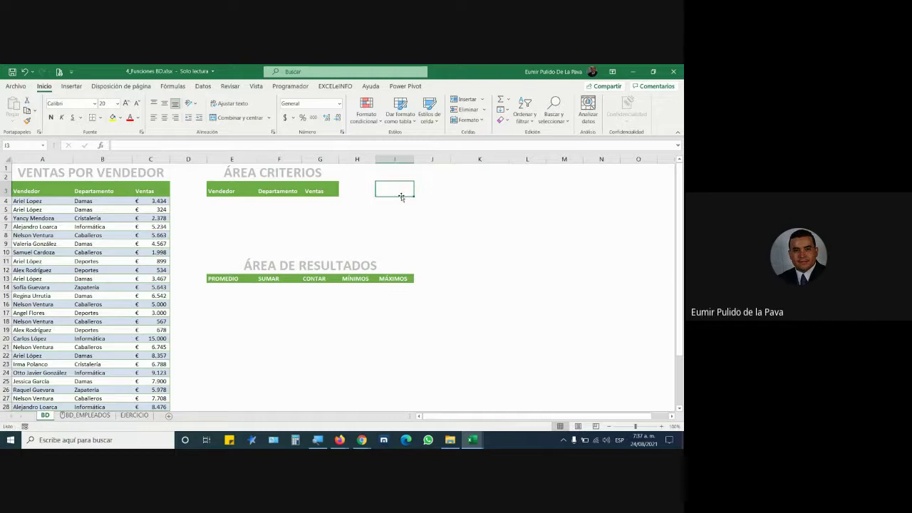
type("=suma")
key("Down")
key("Down")
key("Down")
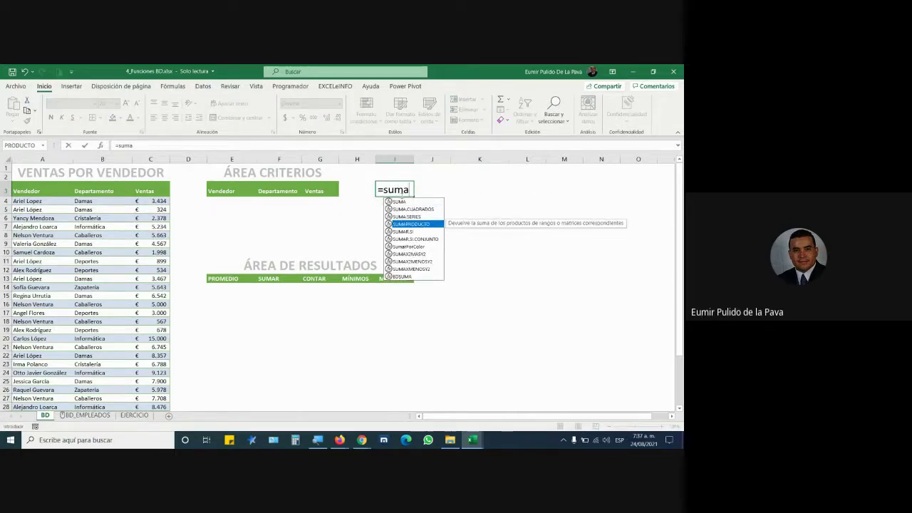
key("Down")
key("Down")
key("Tab")
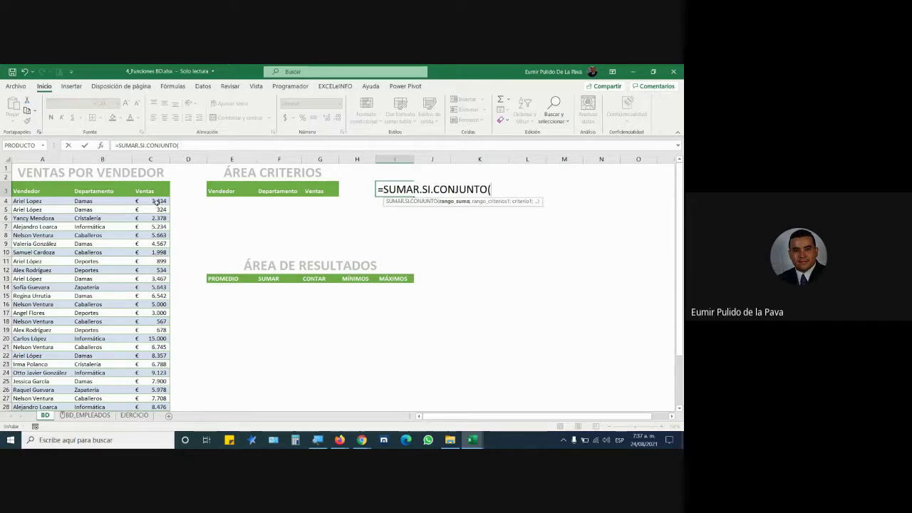
left_click(156, 202)
key("ctrl+shift+Down")
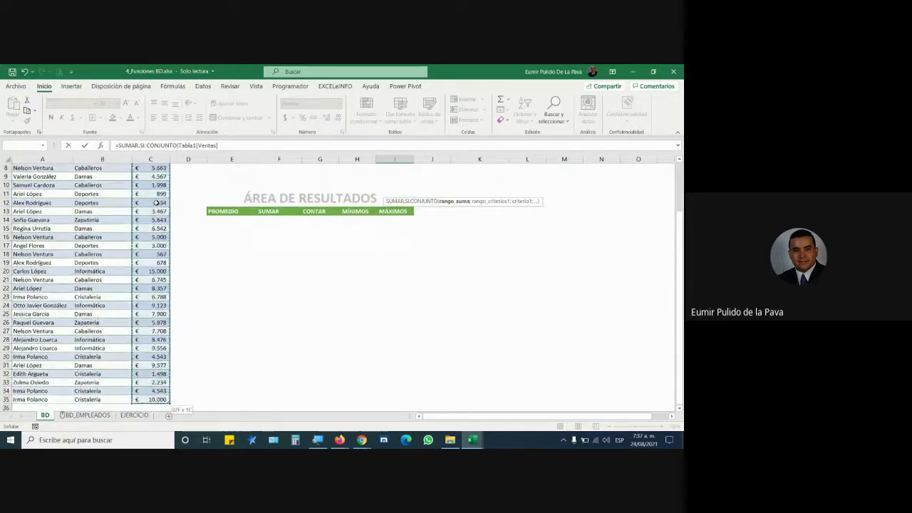
type(";")
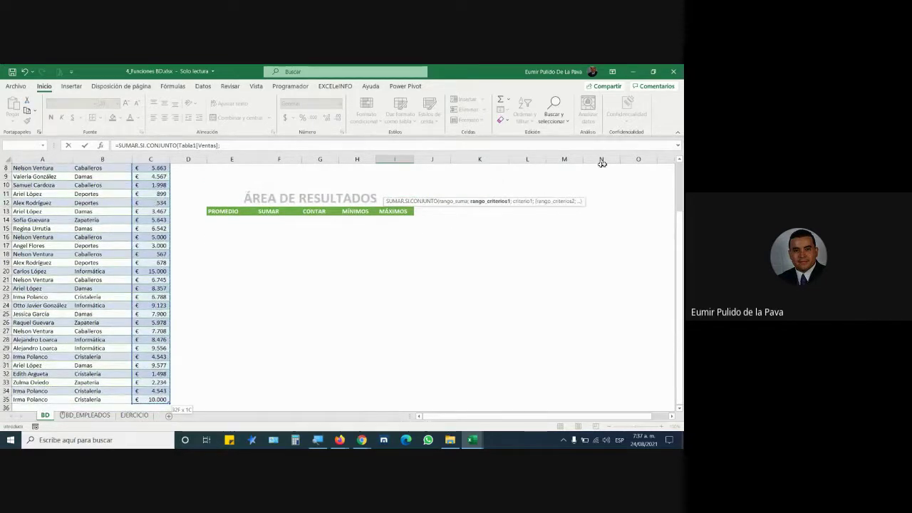
Step: Add Tabla1[Vendedor] as the first criteria range of the I3 formula, with the seller's name in quotes as its criterion
scroll(407, 230, "up", 3)
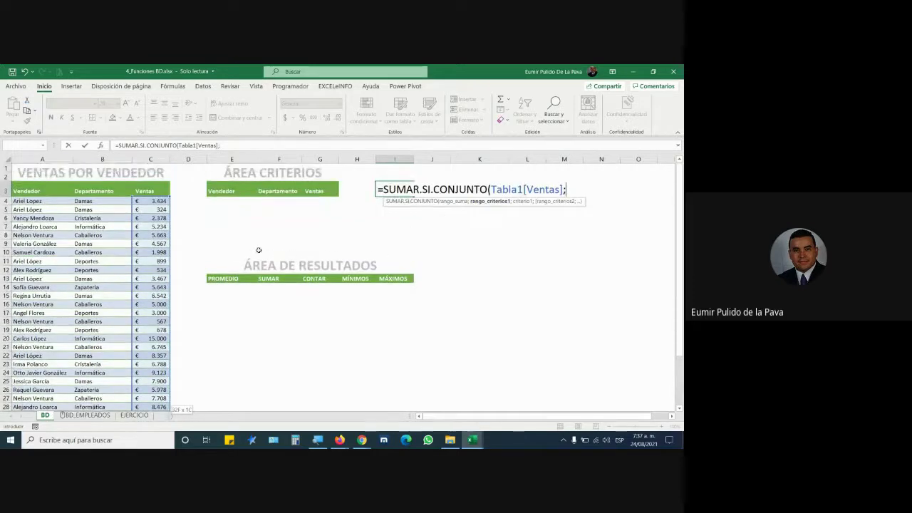
left_click(41, 202)
key("ctrl+shift+Down")
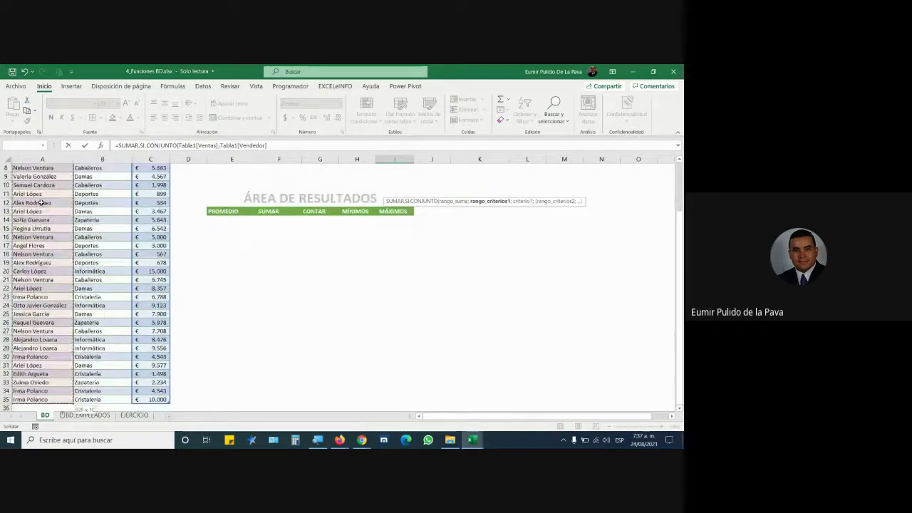
type(";")
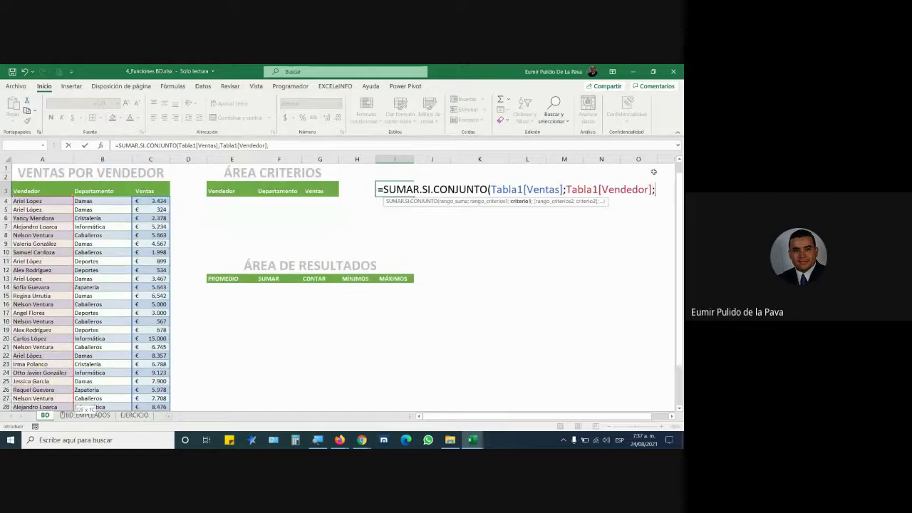
type("\"")
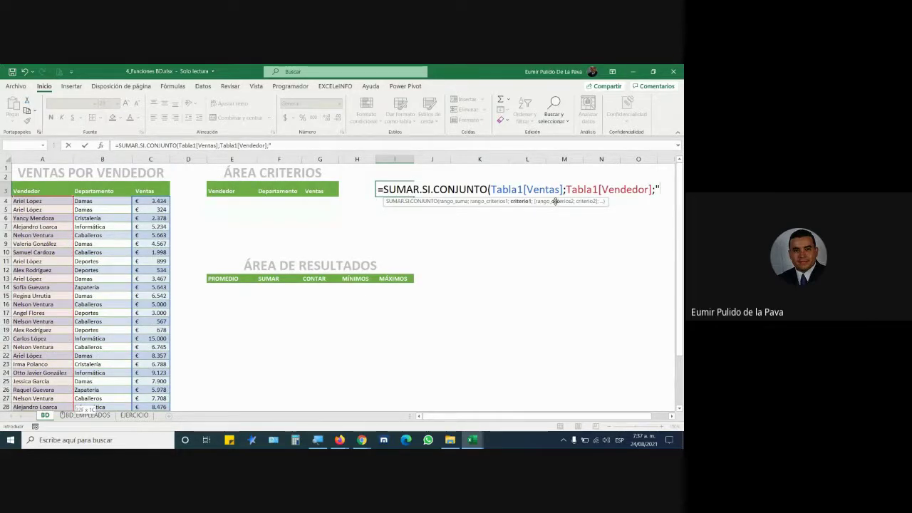
type("Ariel Lopez\"")
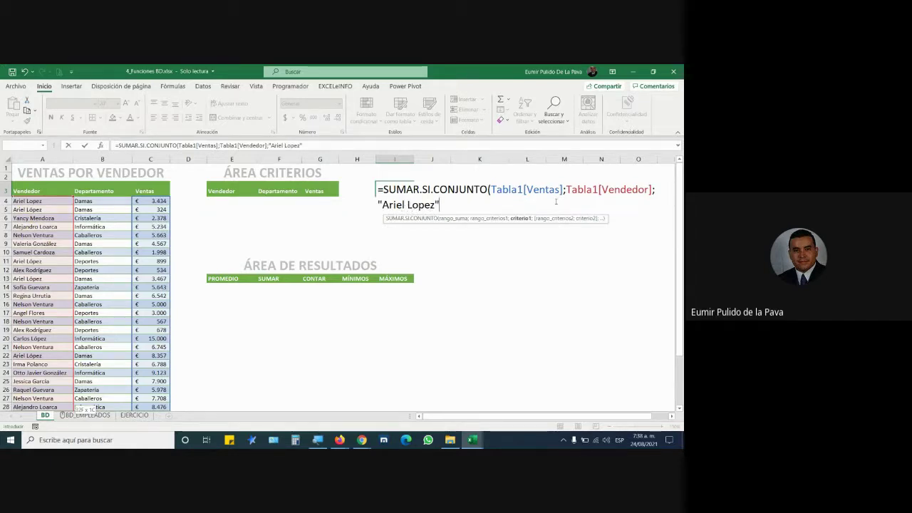
Step: Add Tabla1[Departamento] as the second criteria range with "damas" as its criterion, and enter the completed SUMAR.SI.CONJUNTO formula in I3
type(";")
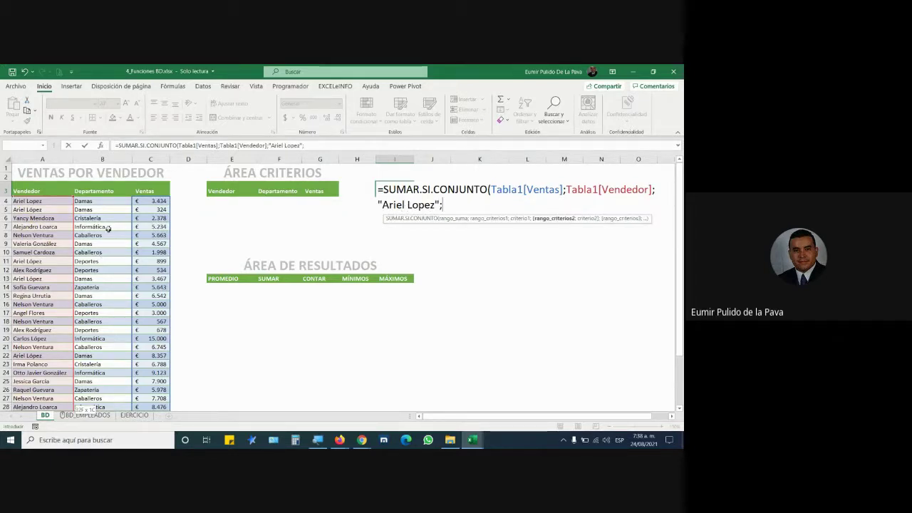
left_click(106, 203)
key("ctrl+shift+Down")
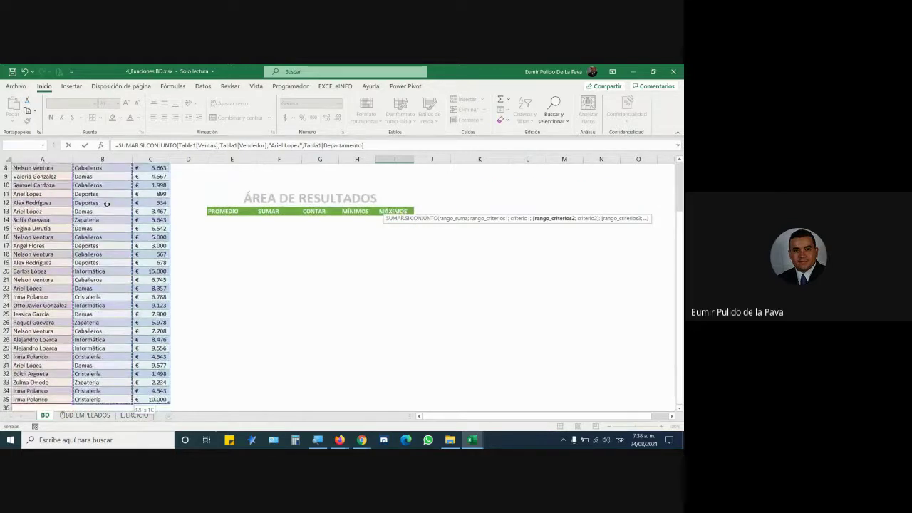
type(";")
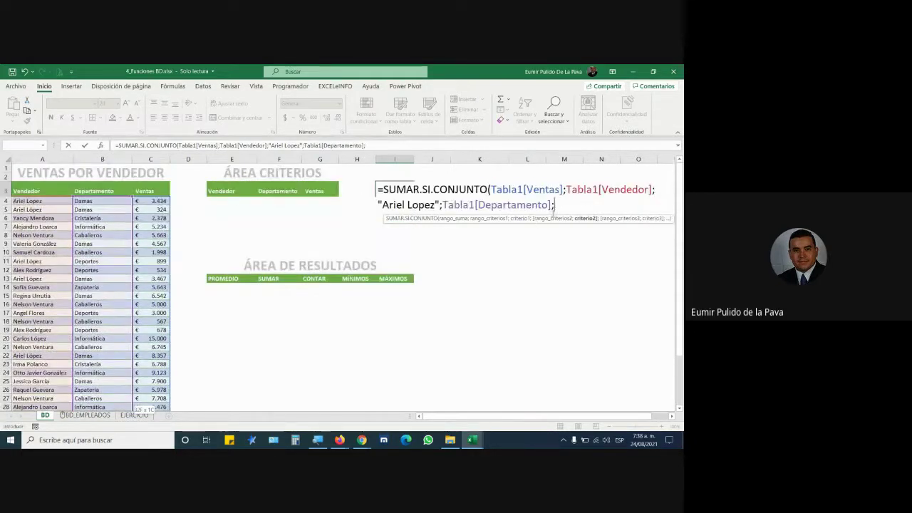
type("\"damas")
key("BackSpace")
type("damas")
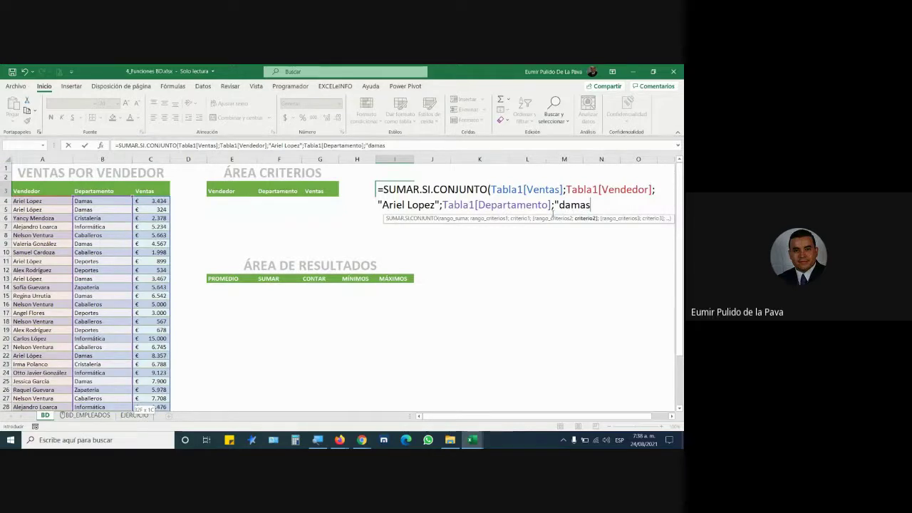
type("\")")
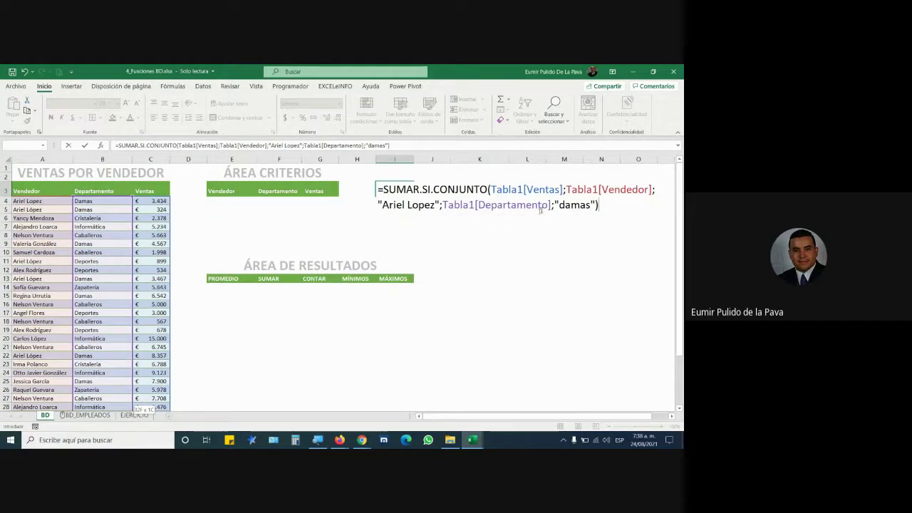
left_click_drag(492, 189, 524, 189)
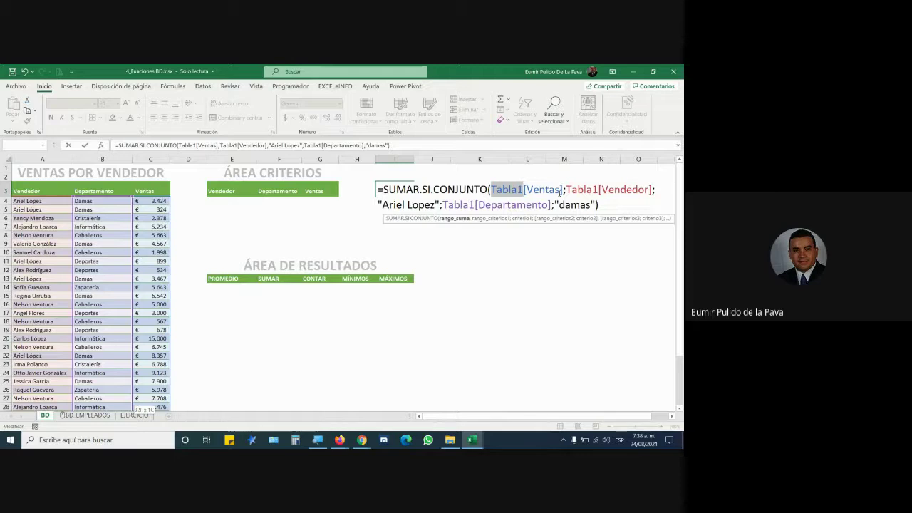
key("Return")
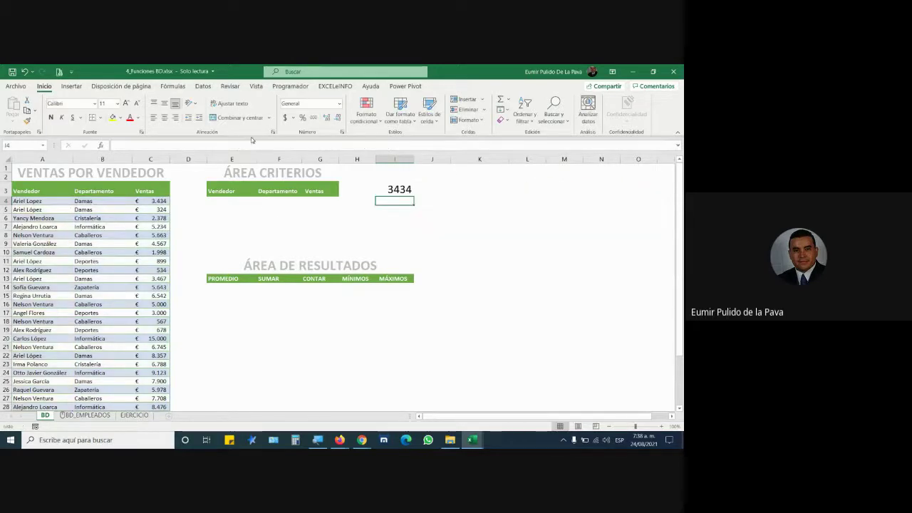
Step: Check the formula in I3 against the first exercise statement in the PDF guide, leaving the formula unchanged
left_click(419, 189)
left_click(401, 190)
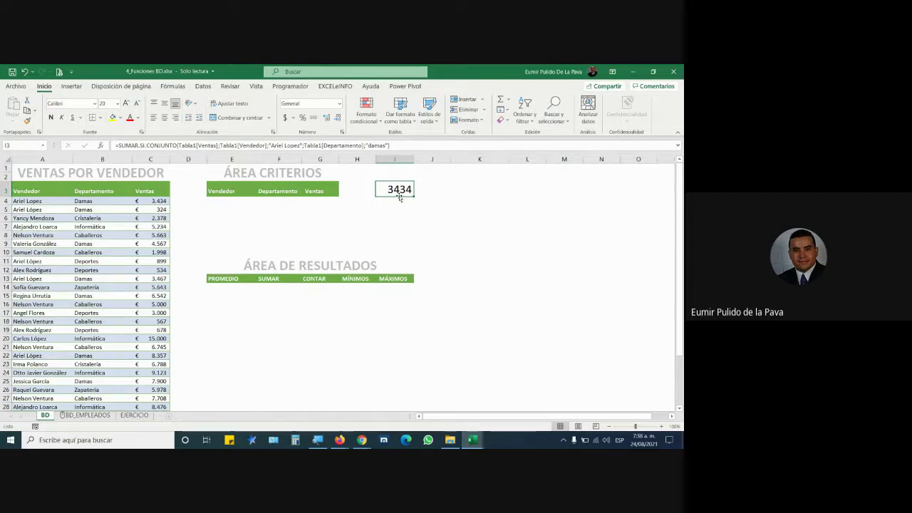
double_click(403, 191)
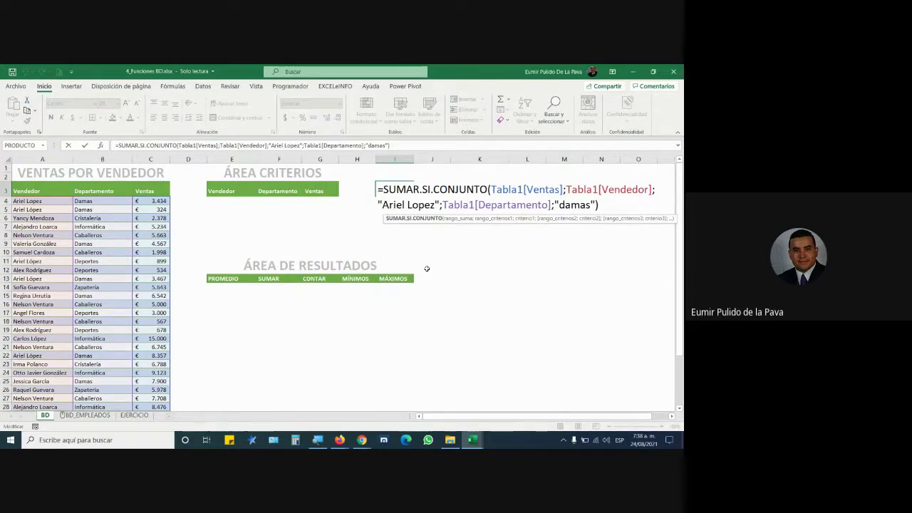
key("Return")
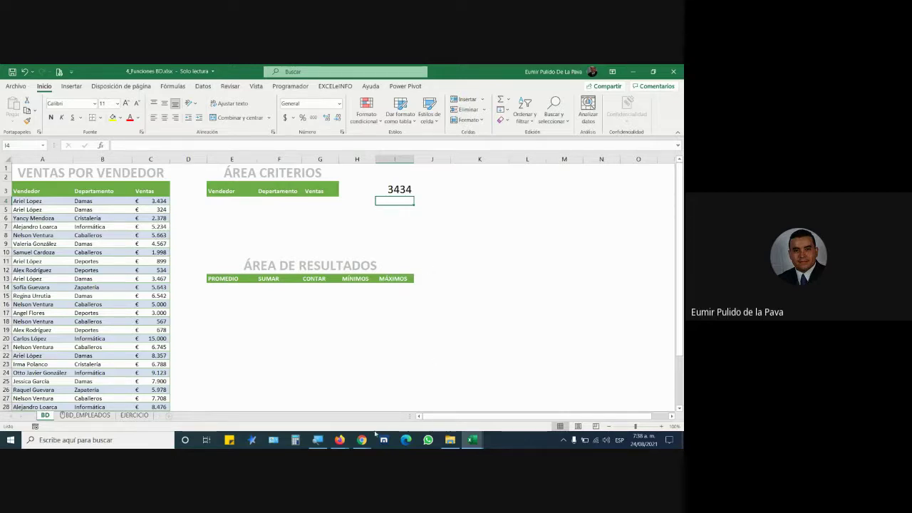
mouse_move(340, 440)
left_click(310, 400)
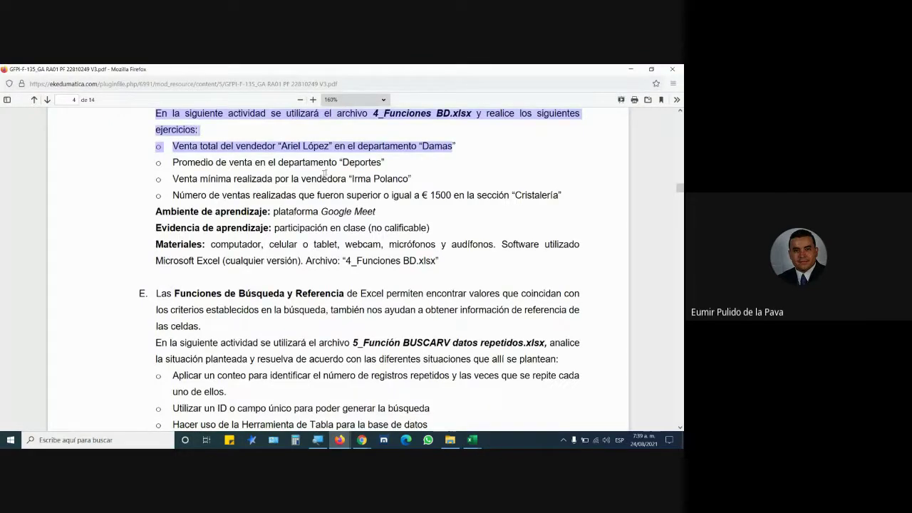
mouse_move(471, 440)
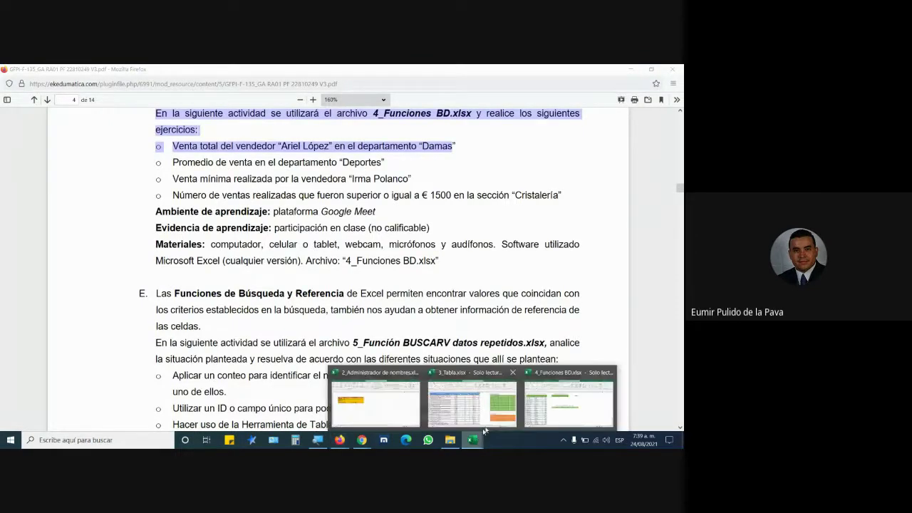
left_click(568, 406)
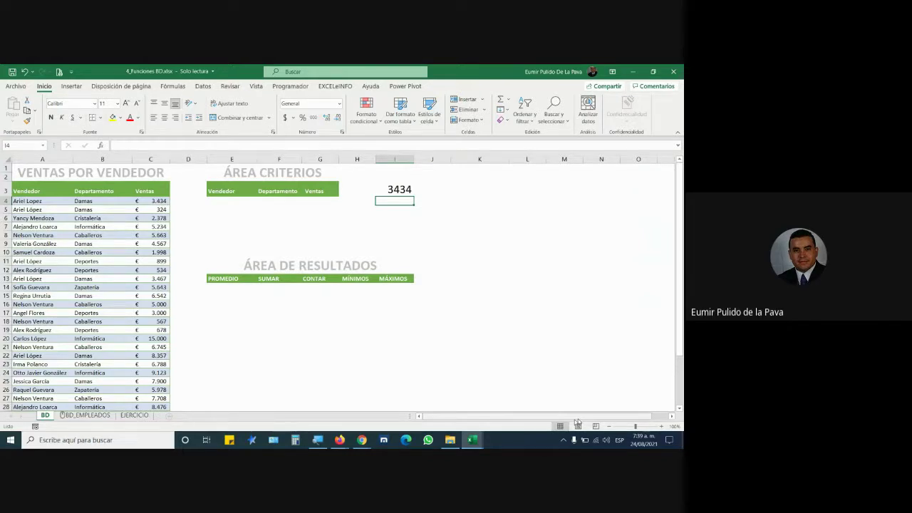
left_click(390, 191)
double_click(396, 191)
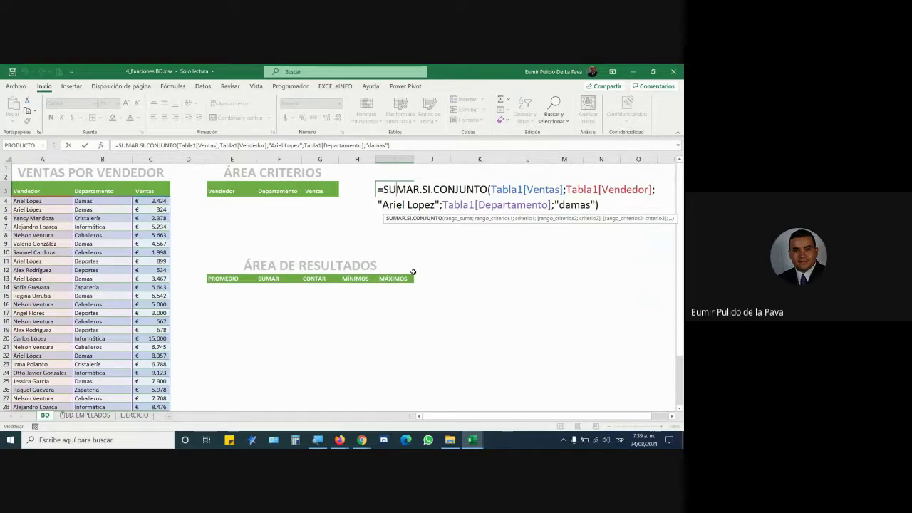
key("Return")
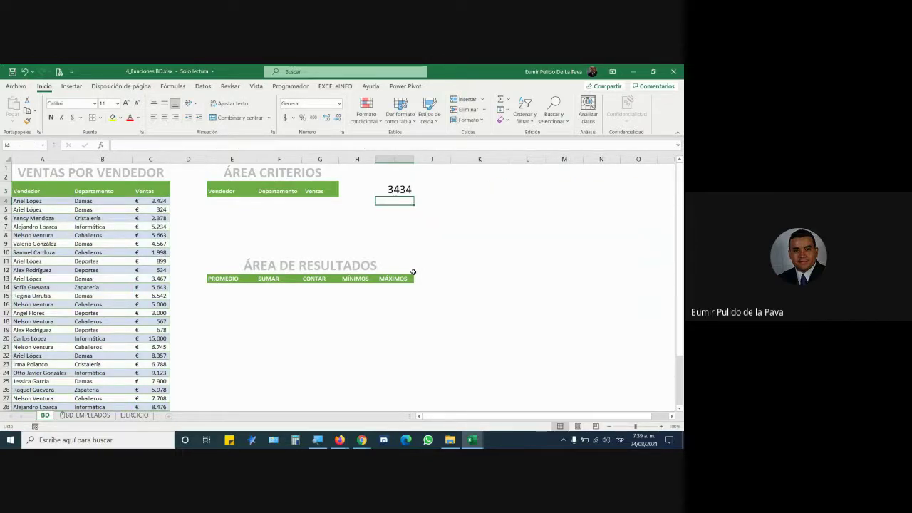
Step: Show the filter buttons on the VENTAS POR VENDEDOR table's header row, check the table style options, and hide the buttons again
left_click(38, 191)
left_click(452, 87)
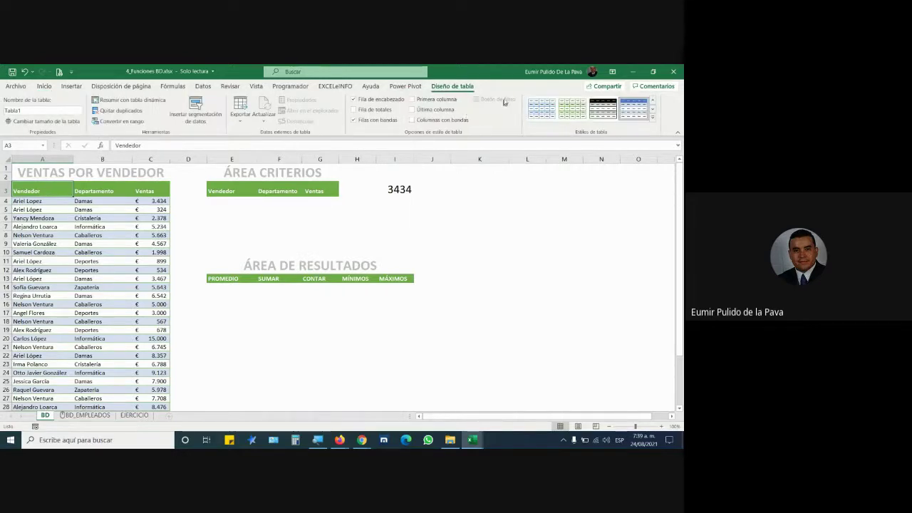
left_click(202, 86)
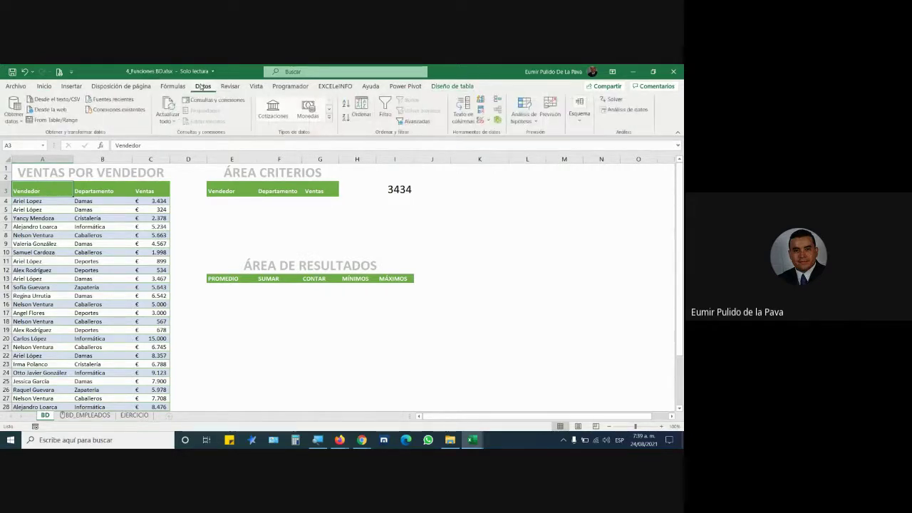
left_click(385, 108)
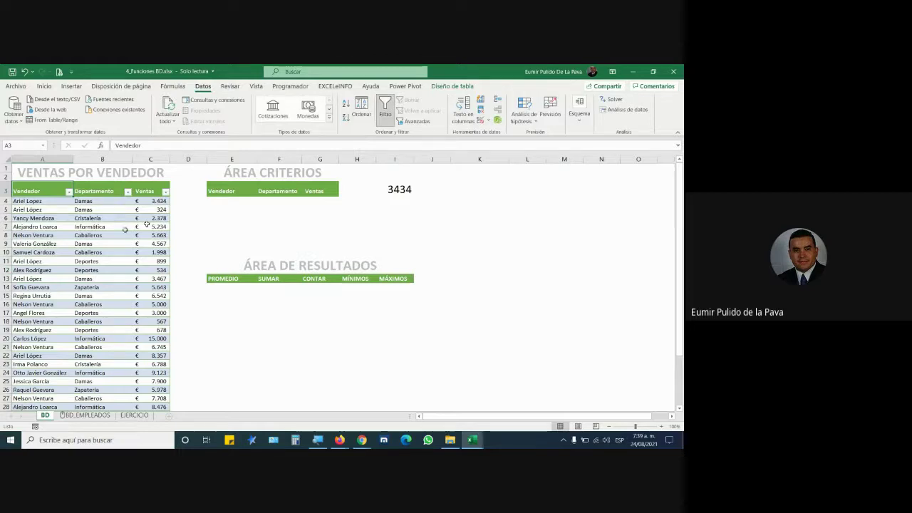
left_click(442, 89)
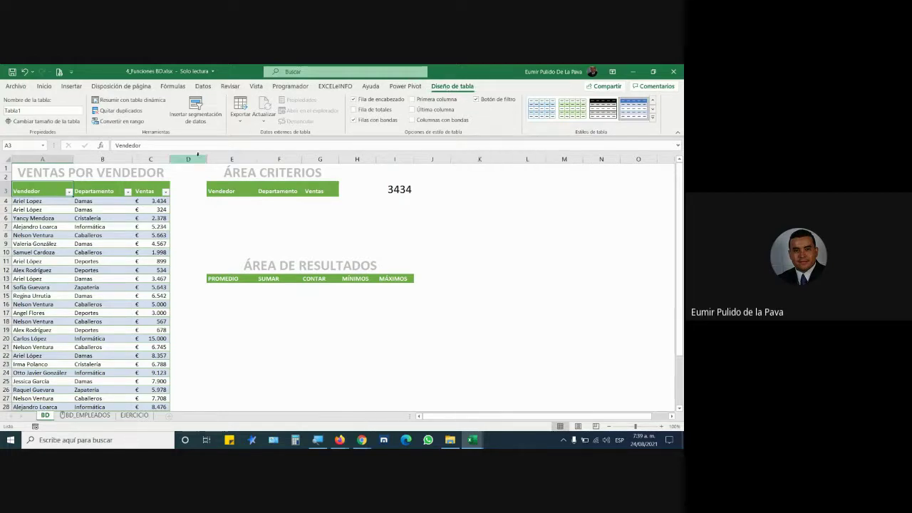
left_click(203, 86)
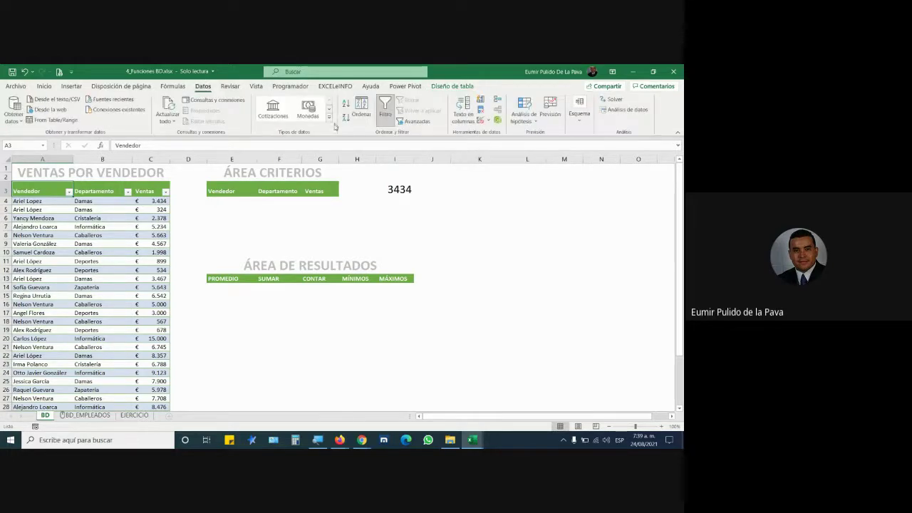
left_click(385, 108)
Step: Magnify the screen, turn on the data filter for Tabla1, and remove its header buttons with the Botón de filtro table style option
left_click(317, 440)
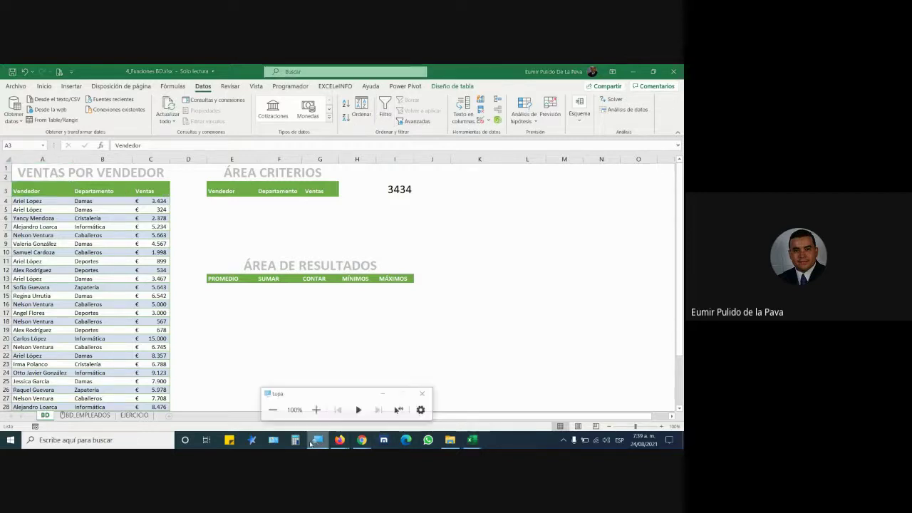
left_click(315, 407)
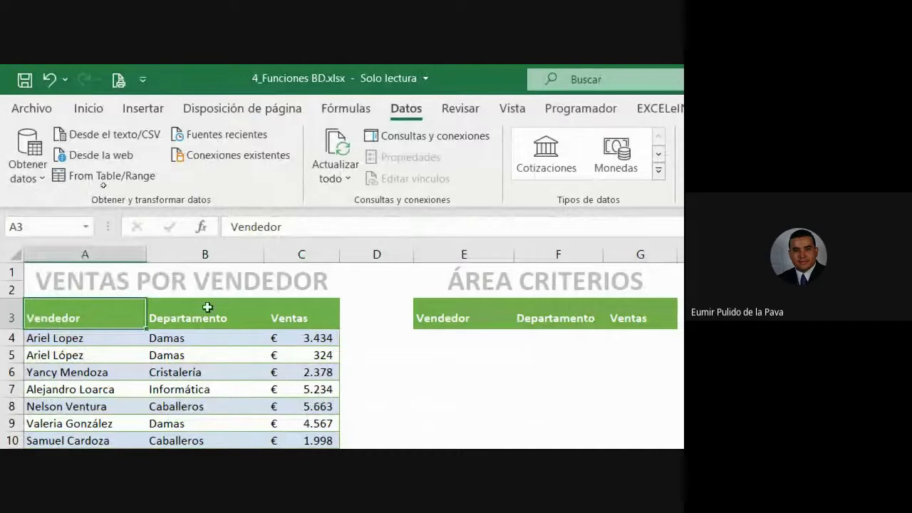
left_click(531, 107)
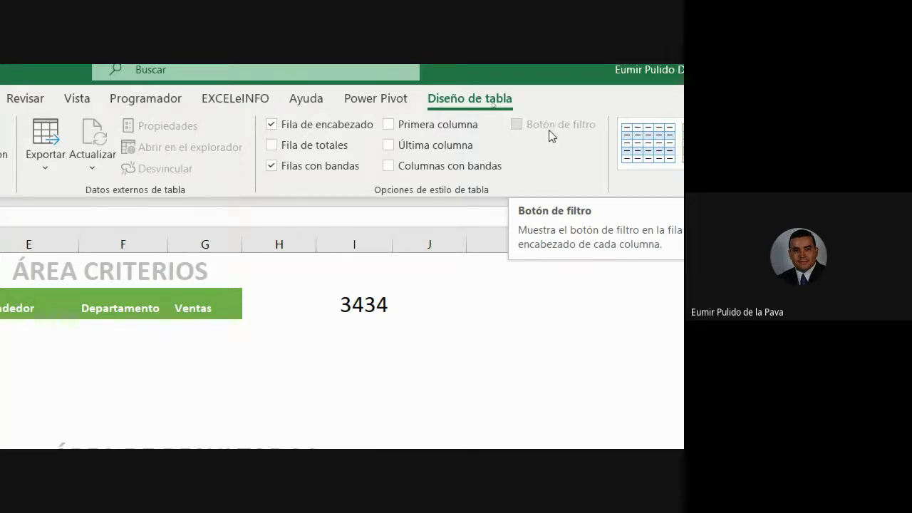
left_click(413, 111)
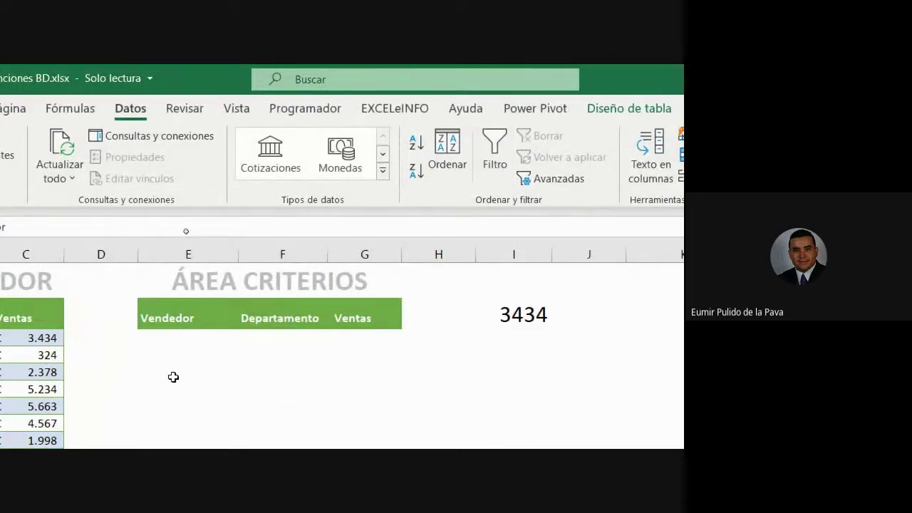
left_click(495, 153)
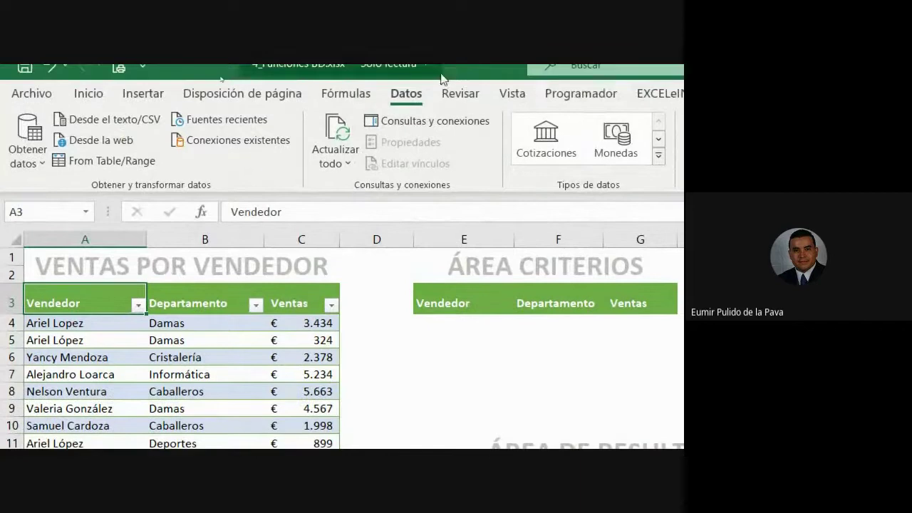
left_click(550, 98)
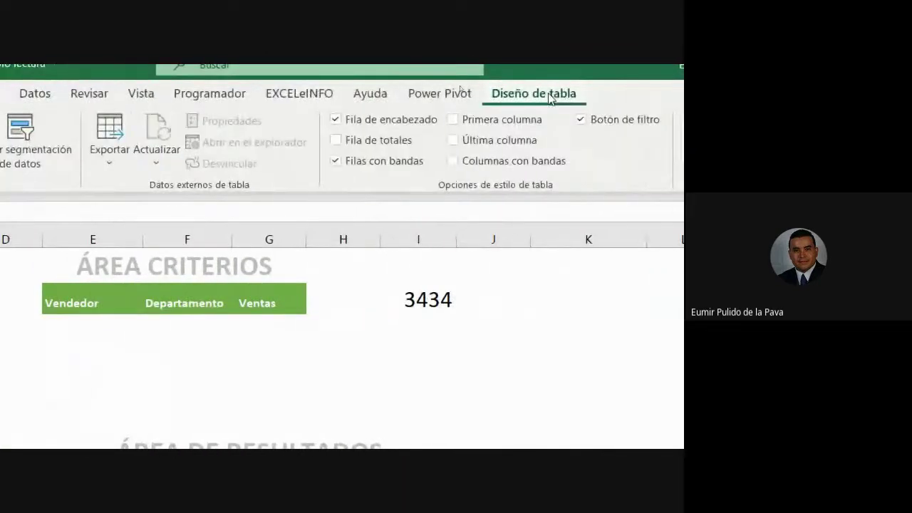
left_click(581, 120)
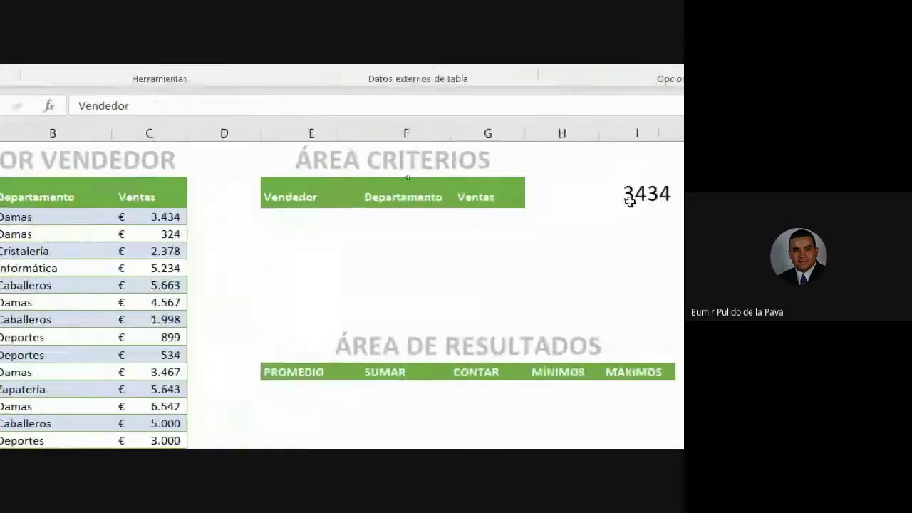
Step: Re-enable the Botón de filtro option for Tabla1, turn it off through the data Filtro command, and return to the table design options
left_click(548, 102)
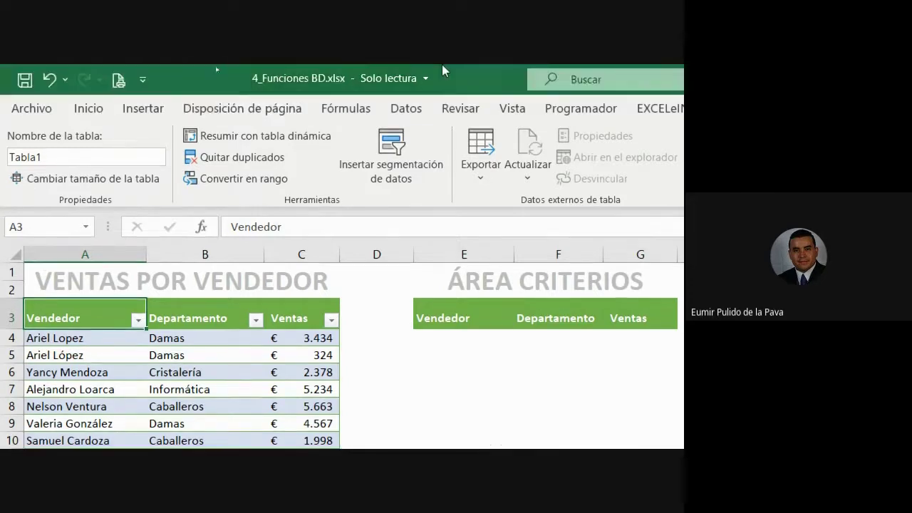
left_click(406, 73)
left_click(596, 153)
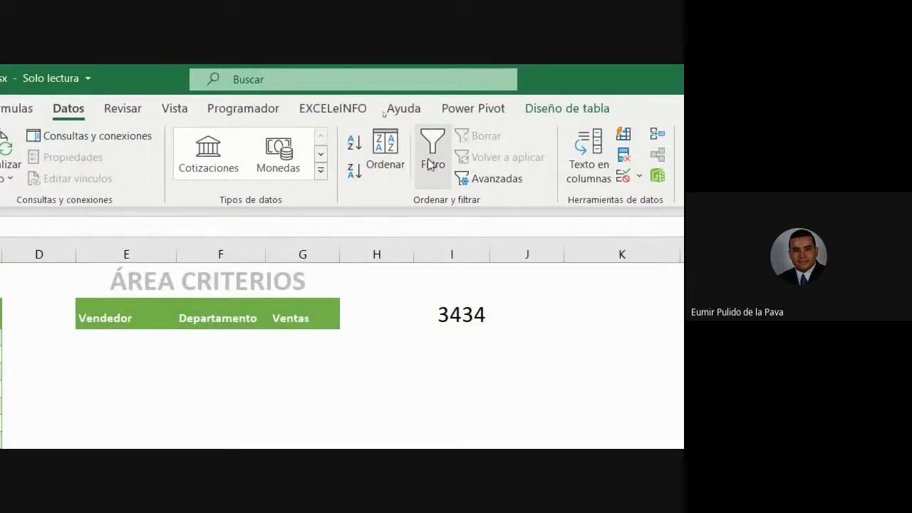
left_click(567, 109)
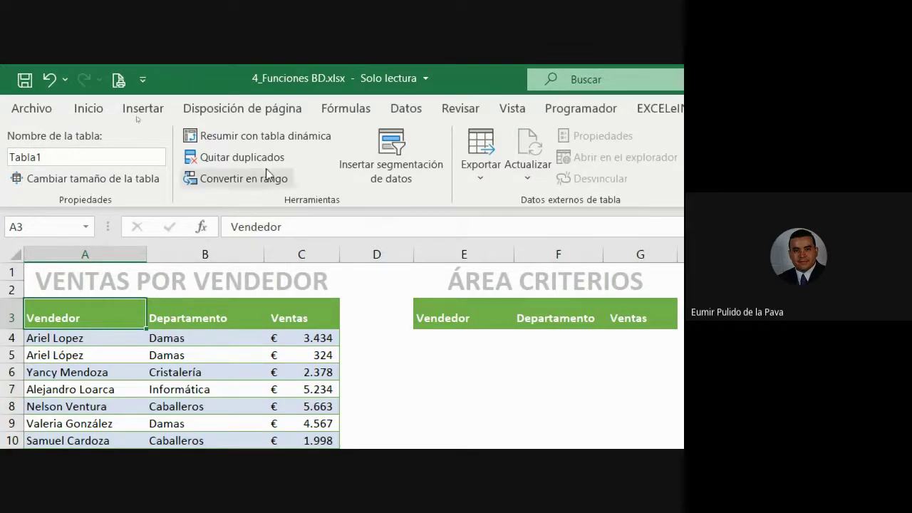
Step: Toggle the data filter for Tabla1 and show the header filter buttons with the Botón de filtro table style option
left_click(406, 108)
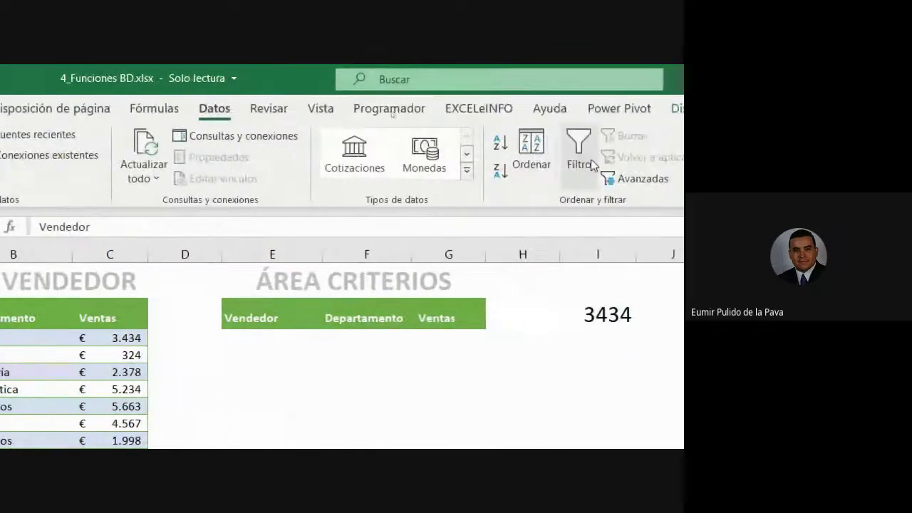
left_click(652, 157)
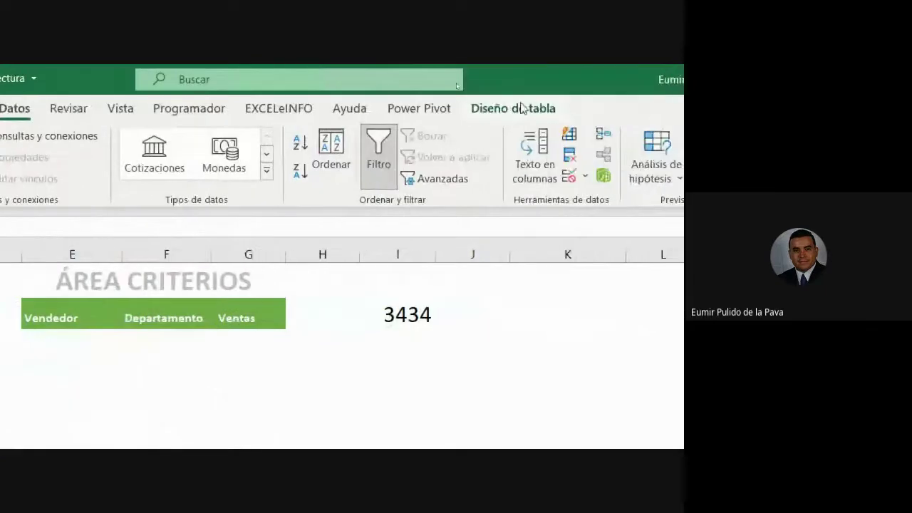
left_click(514, 108)
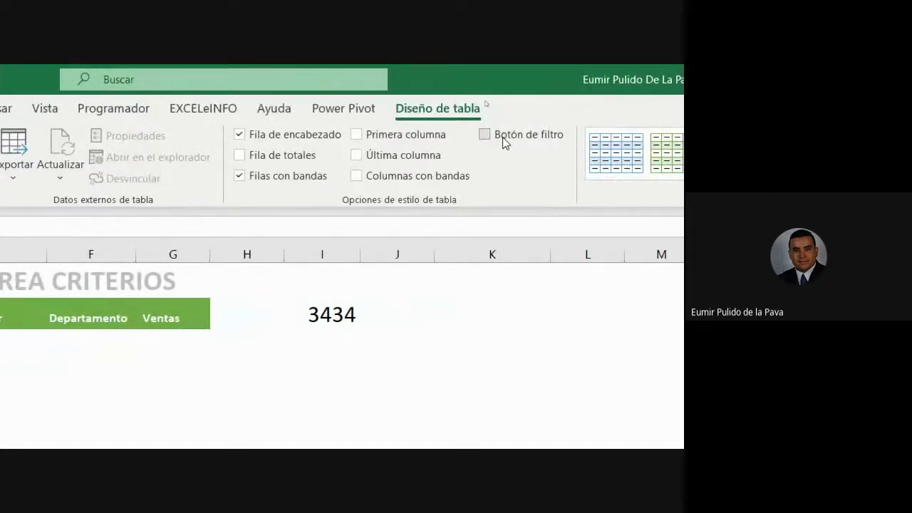
left_click(500, 141)
left_click(496, 140)
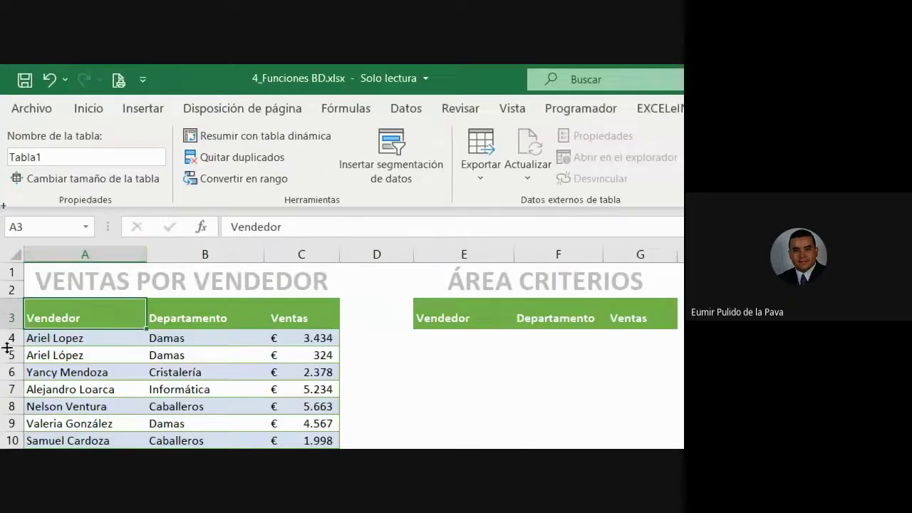
left_click(528, 135)
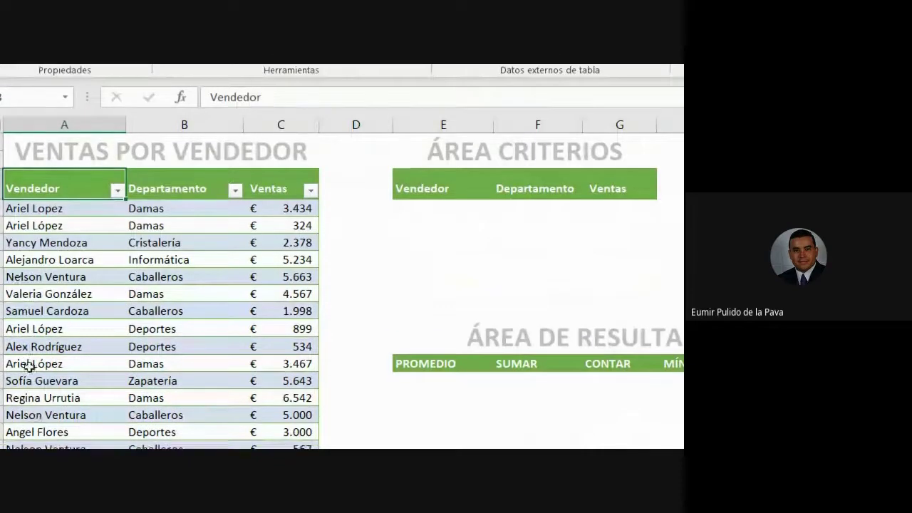
Step: Filter the Vendedor column to only the two spellings, with and without accent, of the seller in A4 and A5
left_click(119, 192)
left_click(27, 400)
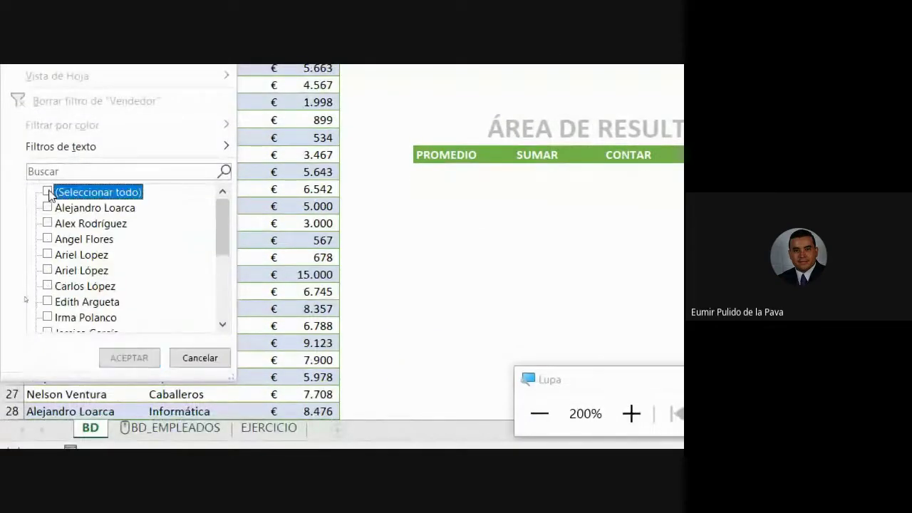
left_click(47, 254)
left_click(47, 270)
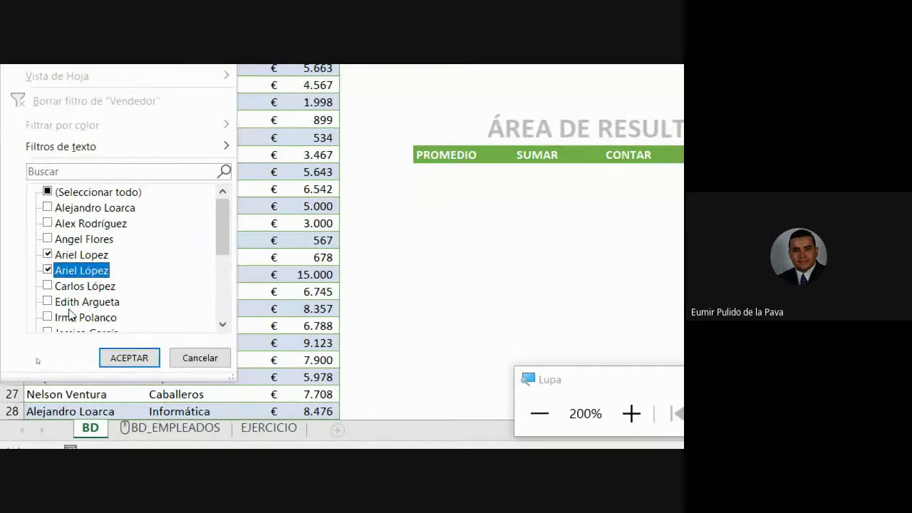
left_click(129, 357)
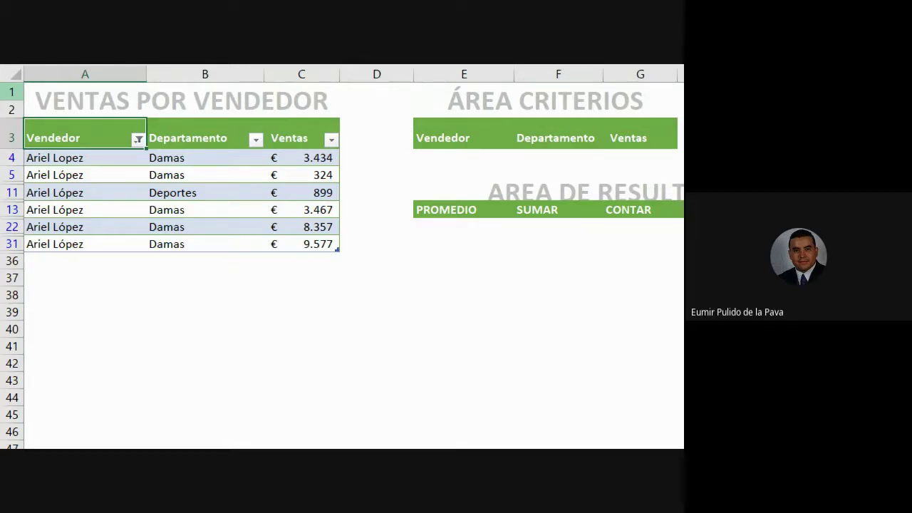
Step: Select the seller's Damas sales amounts in C4, C5, C13, C22 and C31 to review what the formula should add up
left_click(321, 158)
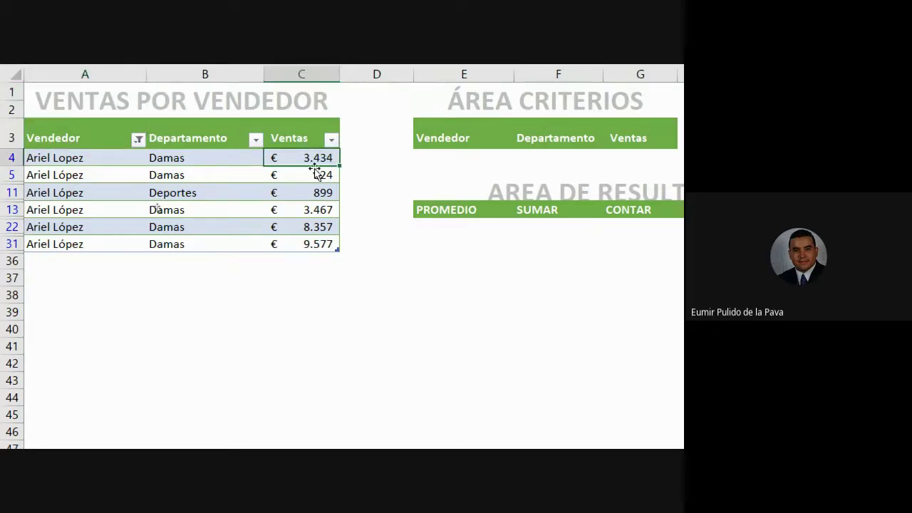
left_click(311, 175, "ctrl")
left_click(307, 209, "ctrl")
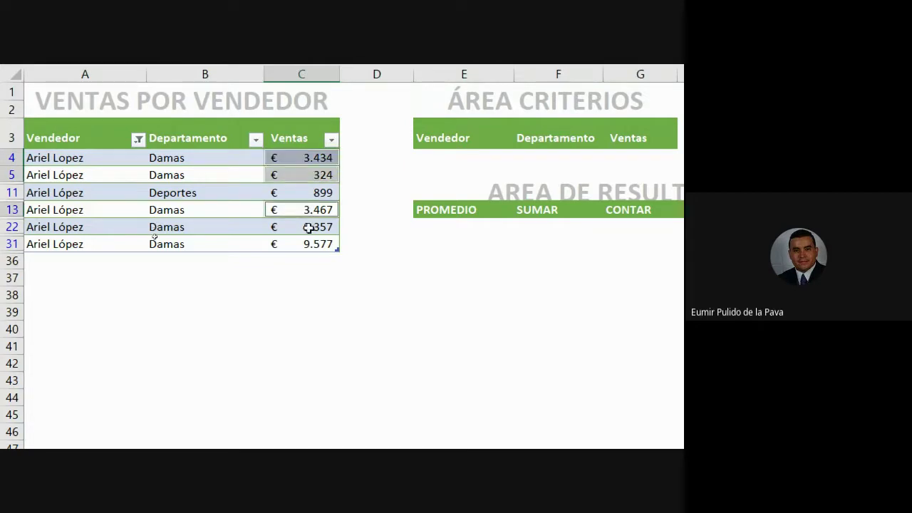
left_click(309, 227, "ctrl")
left_click(305, 243, "ctrl")
key("super+plus")
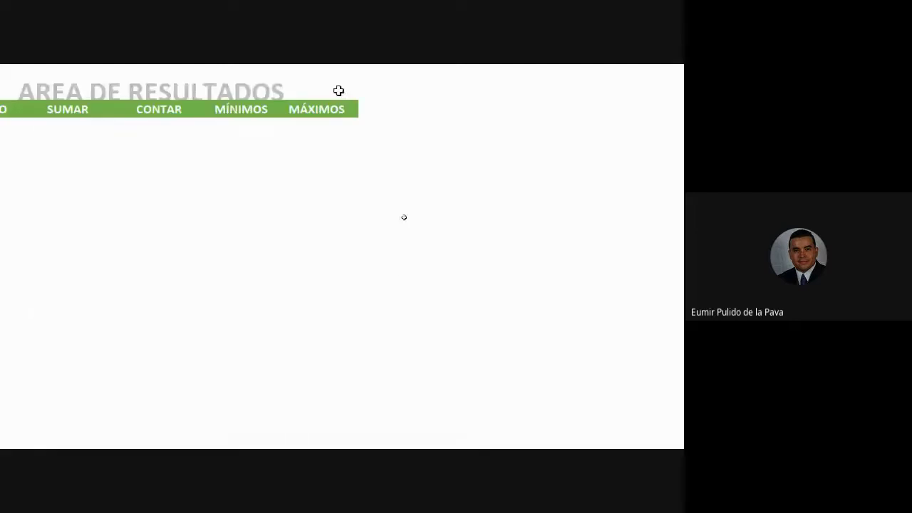
Step: Replace the o in the seller's surname with the ? wildcard in the first criterion of the SUMAR.SI.CONJUNTO formula in I3
left_click(314, 159)
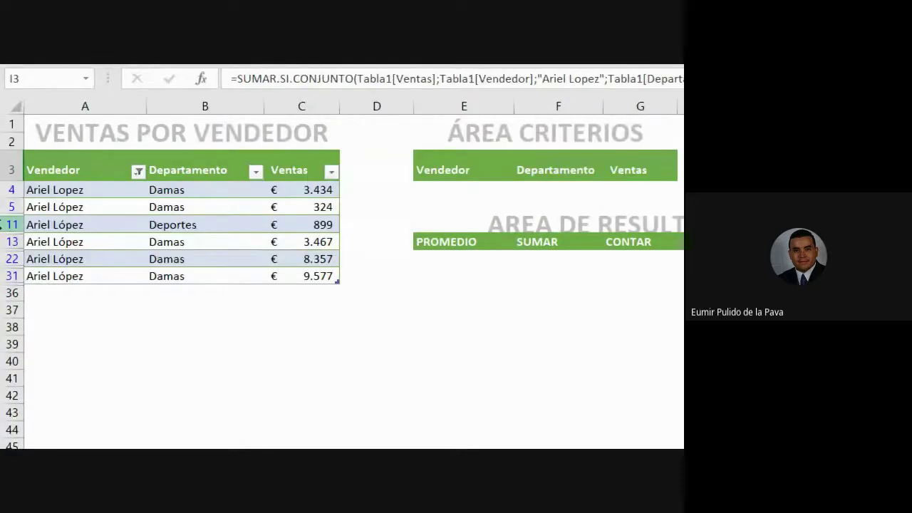
left_click_drag(67, 187, 317, 189)
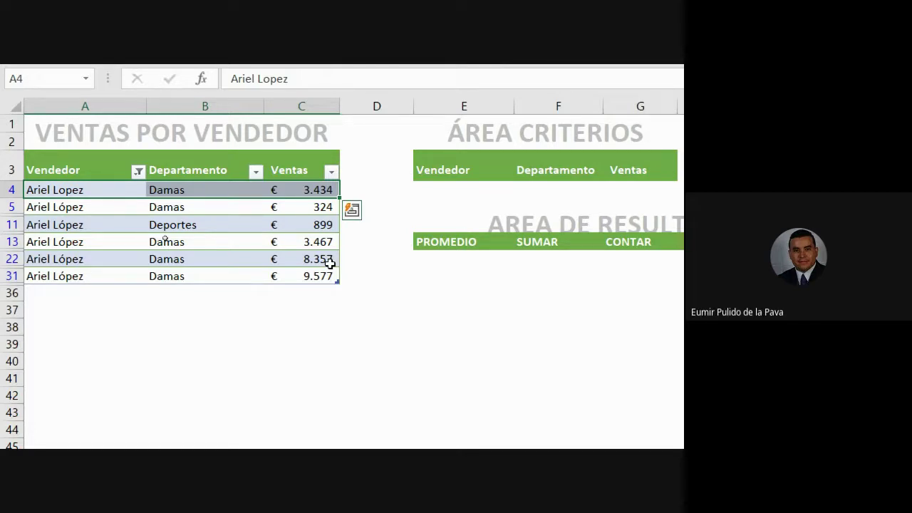
double_click(235, 167)
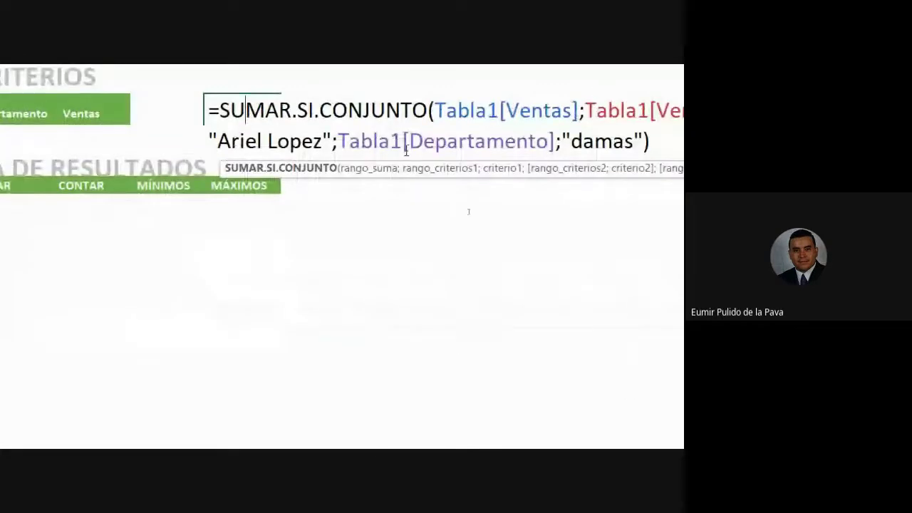
left_click(291, 144)
key("BackSpace")
type("ó")
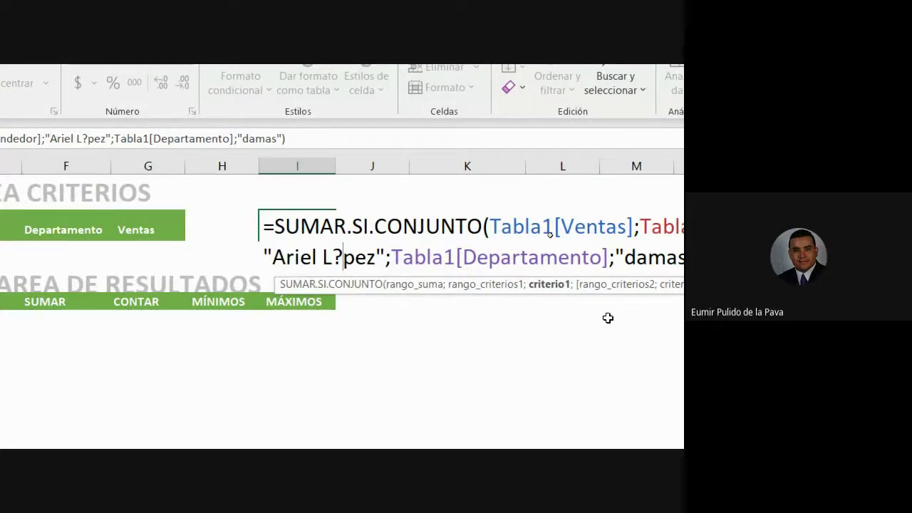
key("Return")
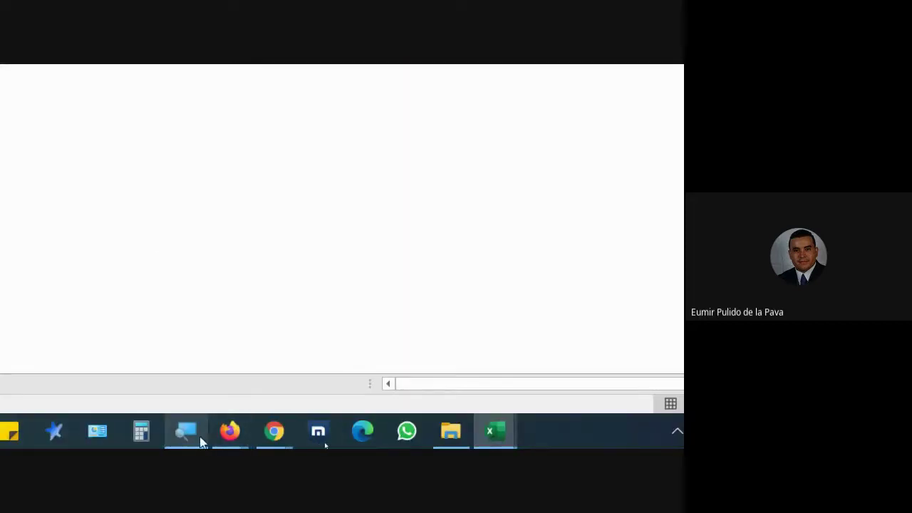
Step: Reduce the screen magnification to 100% to show the whole BD sheet
left_click(187, 431)
left_click(90, 366)
left_click(389, 389)
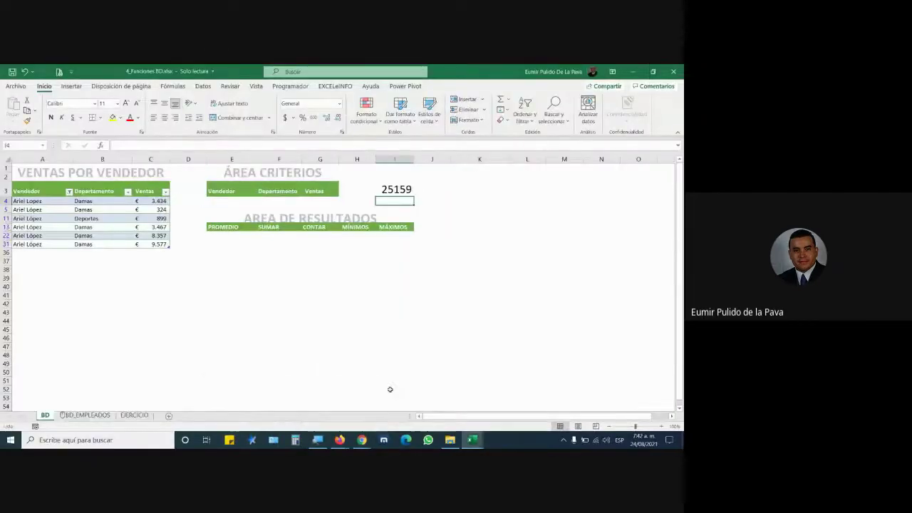
Step: Switch to the Google Meet call in Chrome to check the chat messages, and return to the 4_Funciones BD.xlsx workbook in Excel
mouse_move(362, 440)
left_click(334, 378)
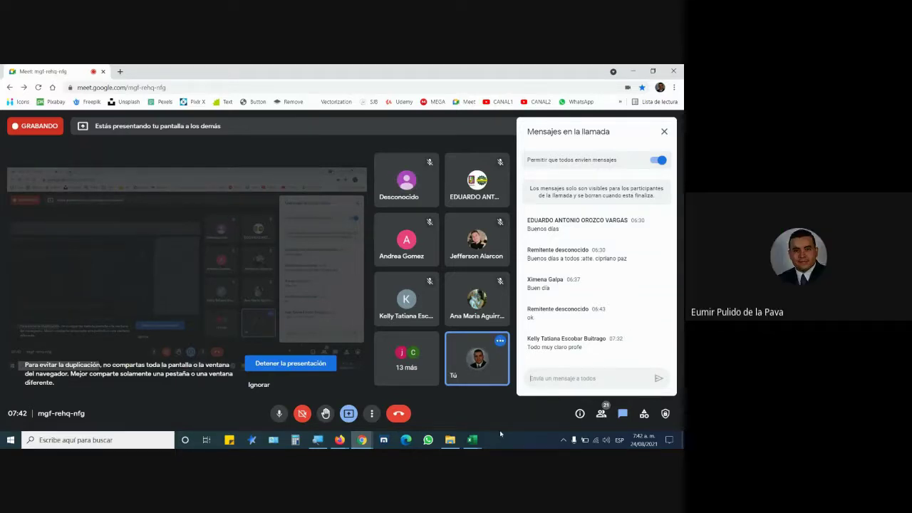
mouse_move(471, 434)
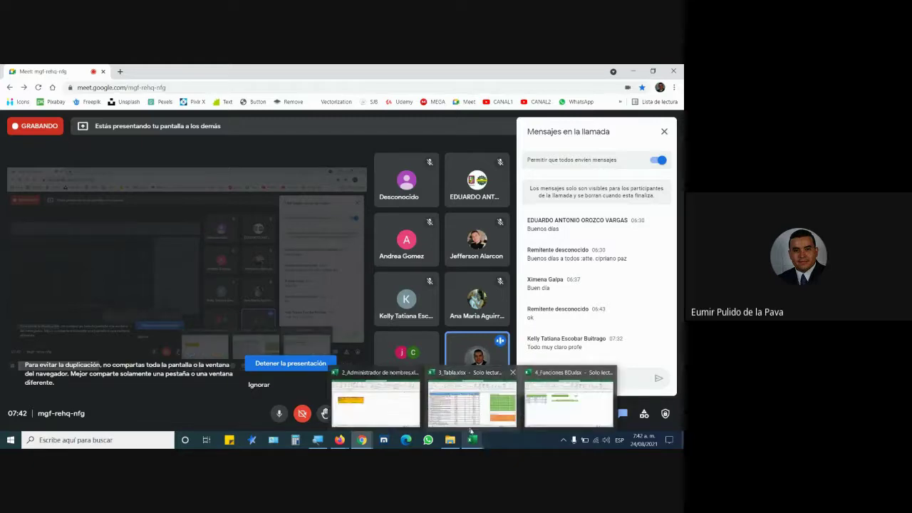
left_click(471, 437)
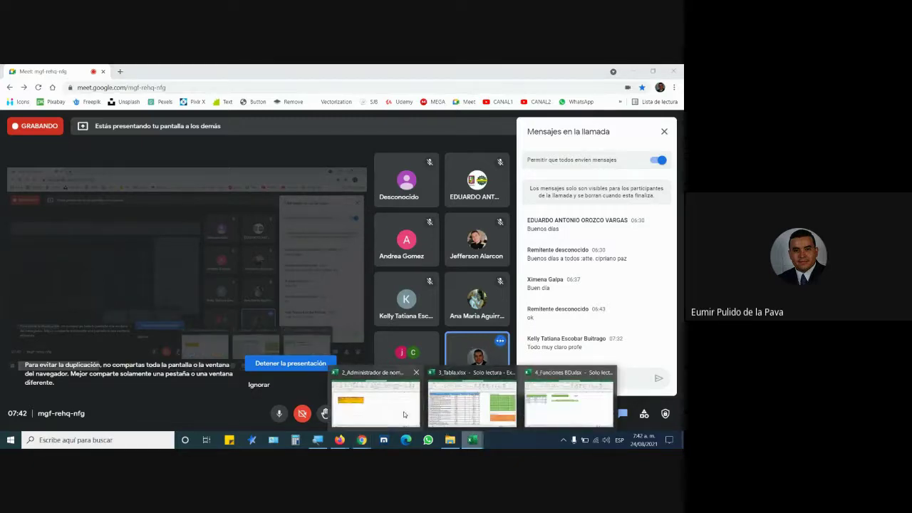
left_click(541, 403)
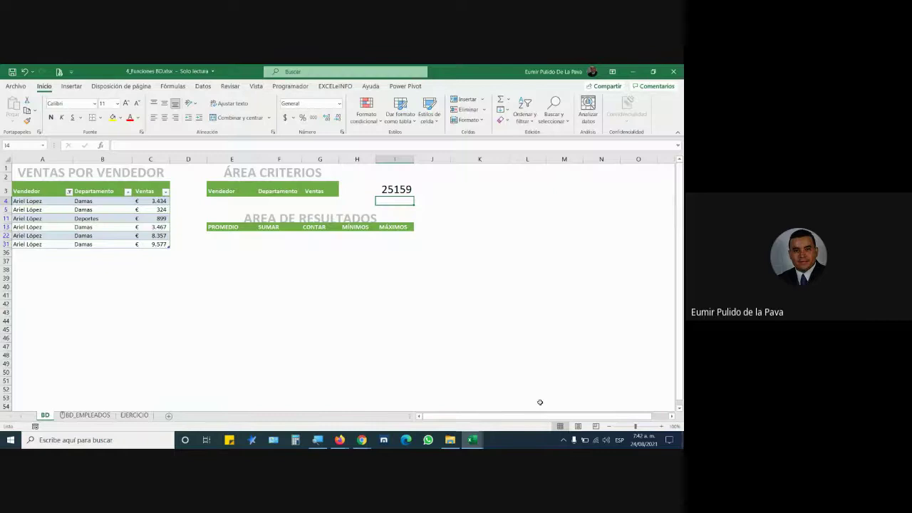
Step: Open the SUMAR.SI.CONJUNTO formula in I3 to review its ranges and criteria, leaving it unchanged
double_click(409, 187)
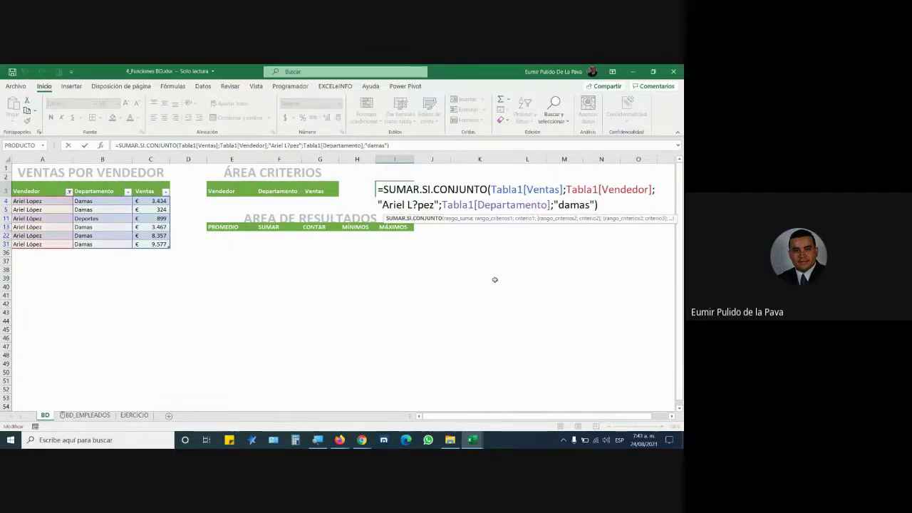
left_click_drag(378, 190, 598, 205)
key("Return")
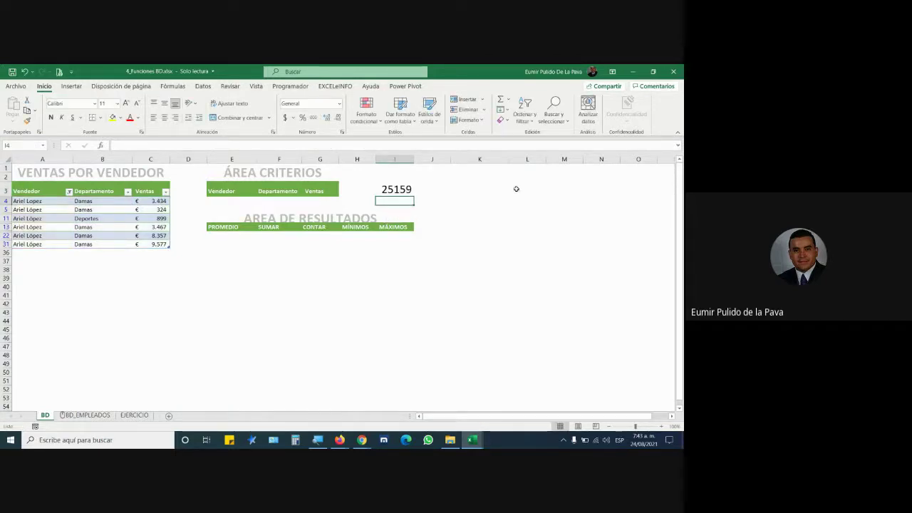
Step: Clear the filter from the Vendedor column and filter the Departamento column to Damas only
left_click(68, 191)
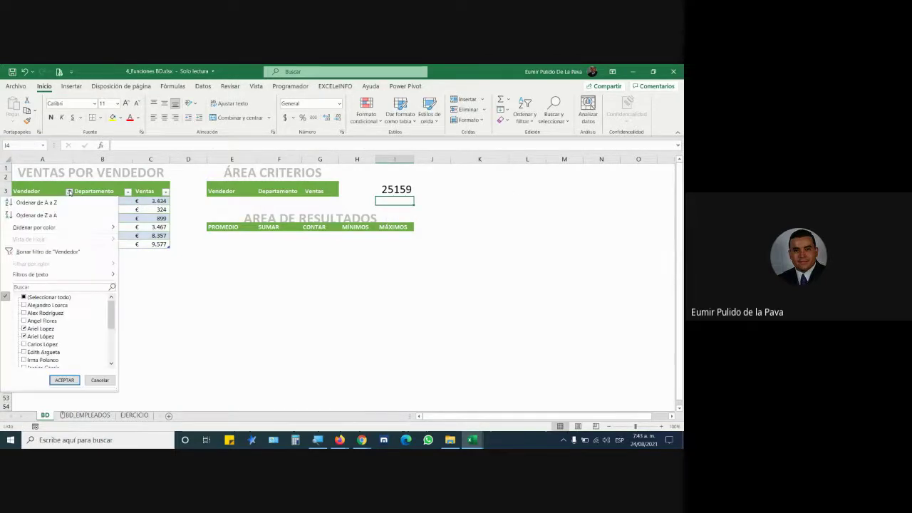
left_click(48, 251)
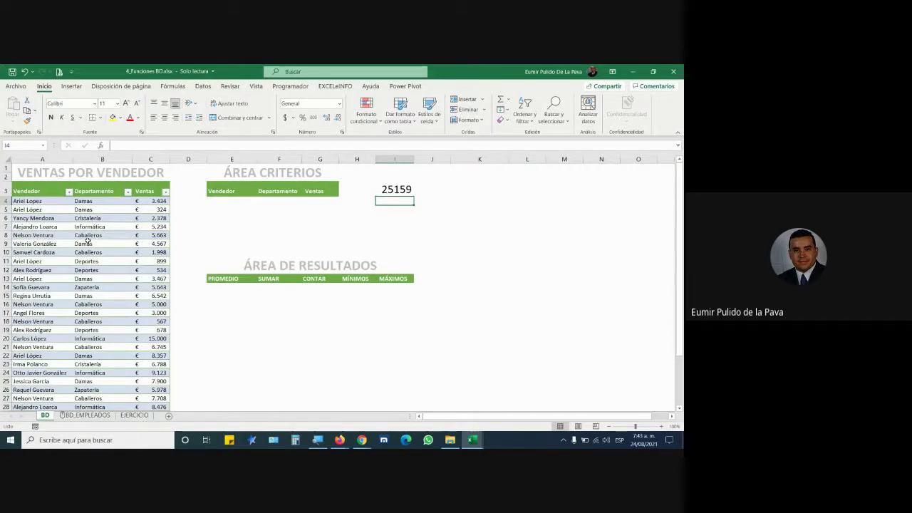
left_click(128, 192)
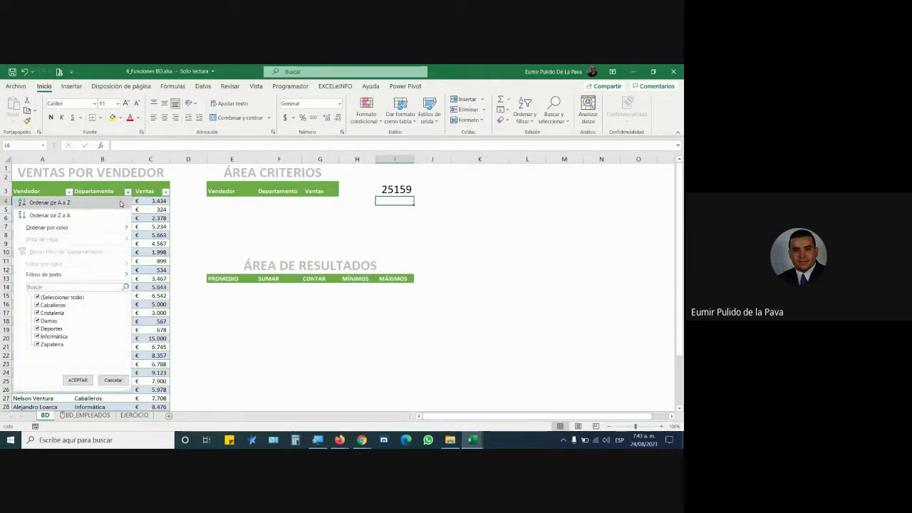
left_click(37, 296)
left_click(37, 321)
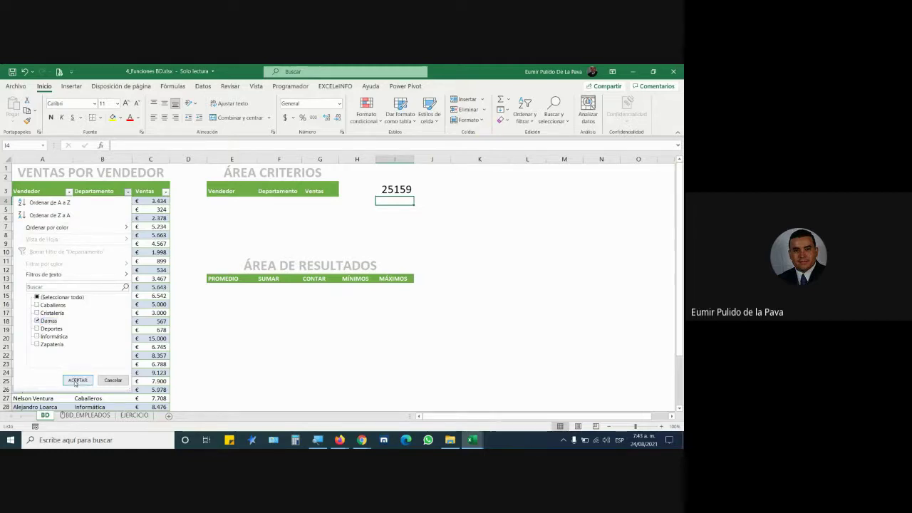
left_click(78, 379)
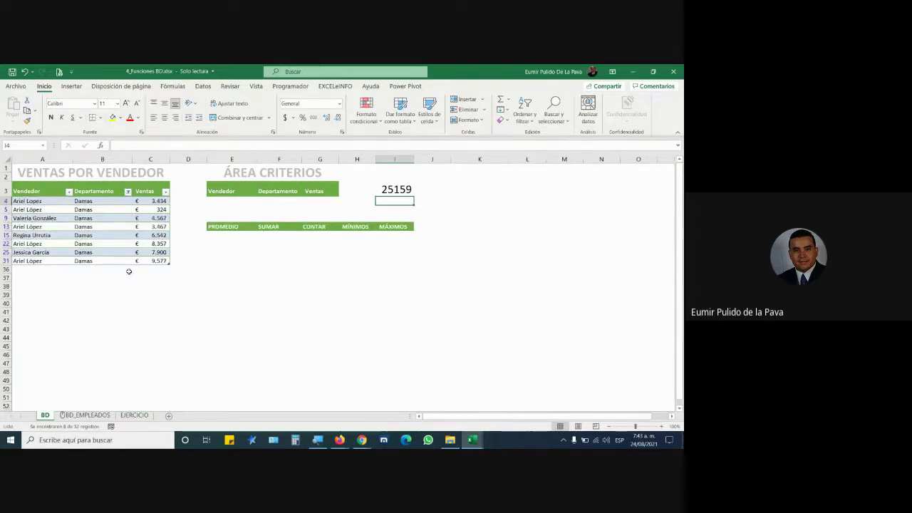
Step: Magnify the screen to 200% and examine the different sellers listed in the filtered Damas rows
left_click(317, 439)
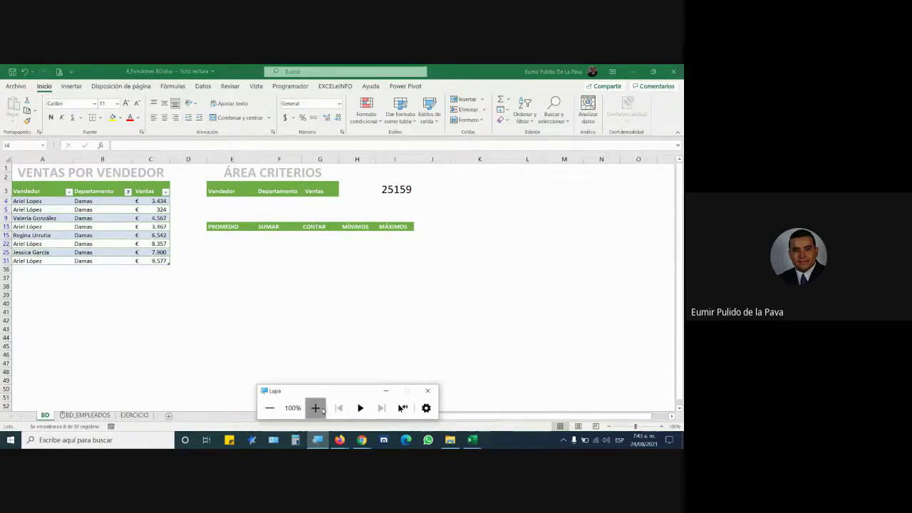
left_click(316, 408)
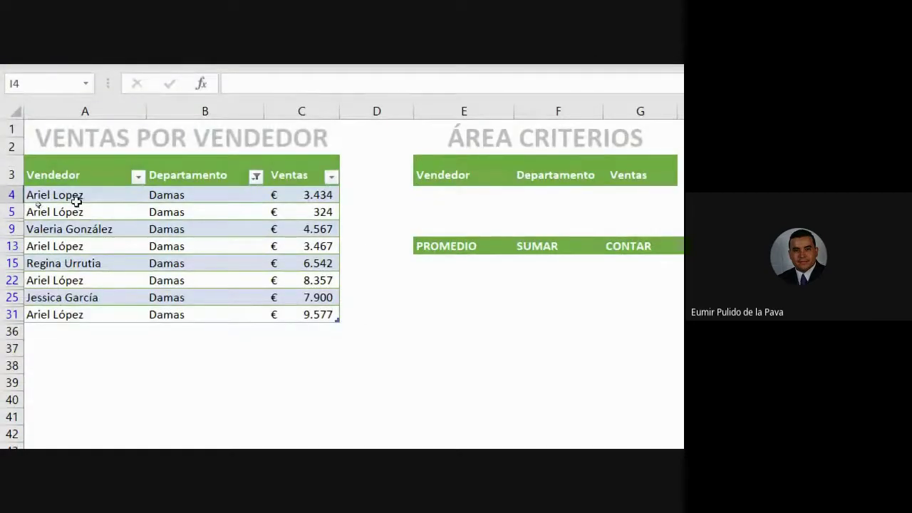
left_click(71, 196)
left_click(80, 230)
left_click(89, 263)
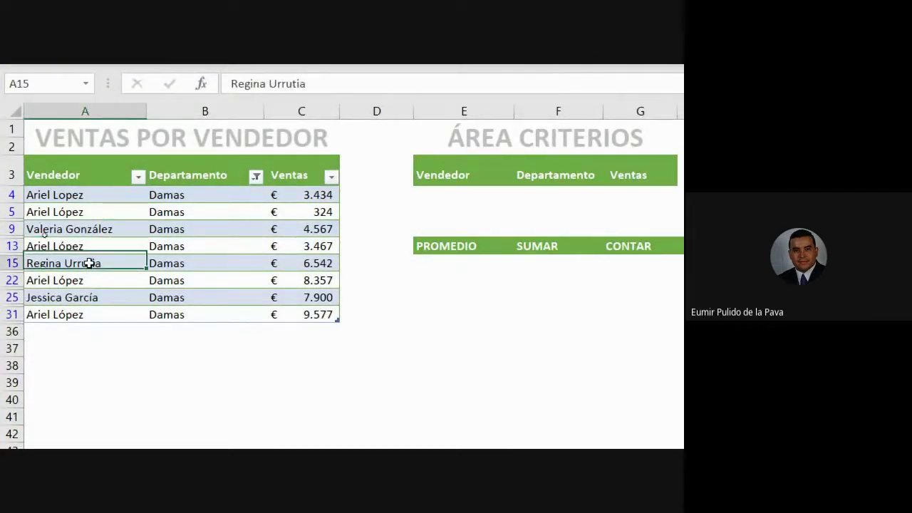
left_click(82, 304)
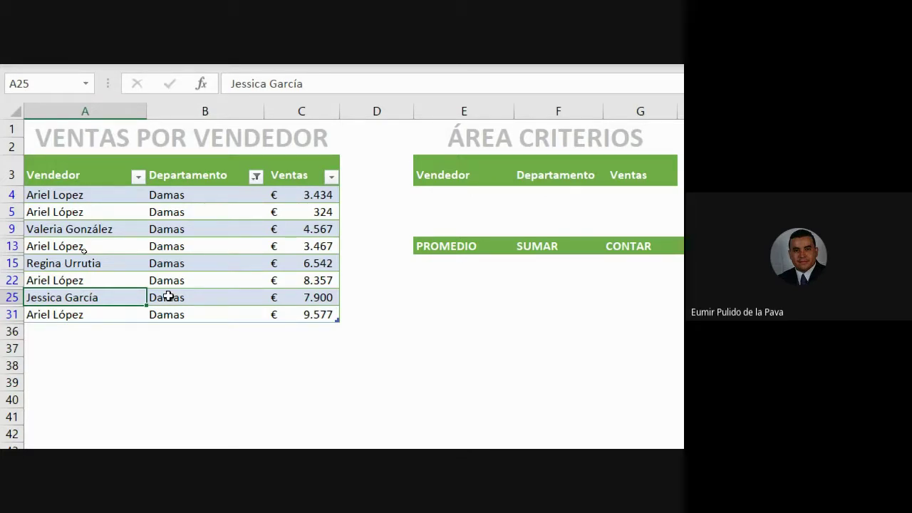
Step: Clear the Damas filter from the Departamento column of the sales table
left_click(256, 176)
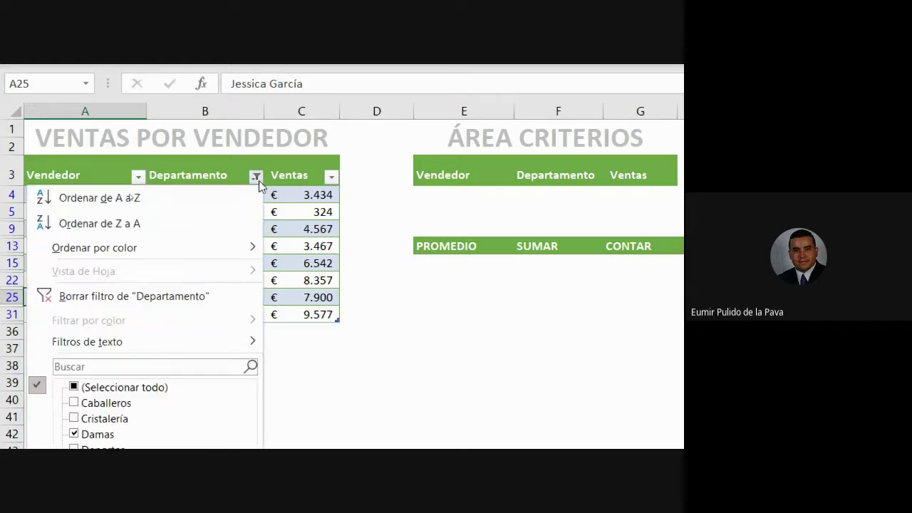
left_click(130, 294)
left_click(138, 176)
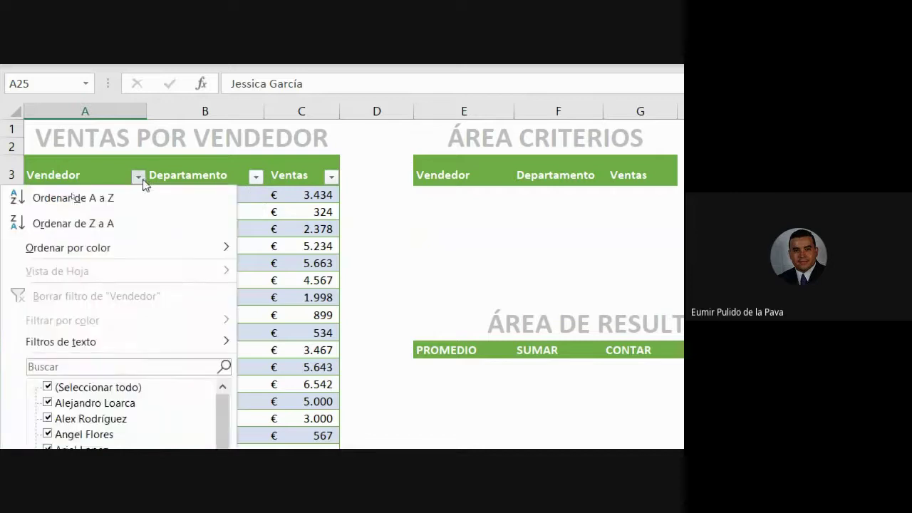
left_click(50, 189)
left_click_drag(218, 220, 218, 292)
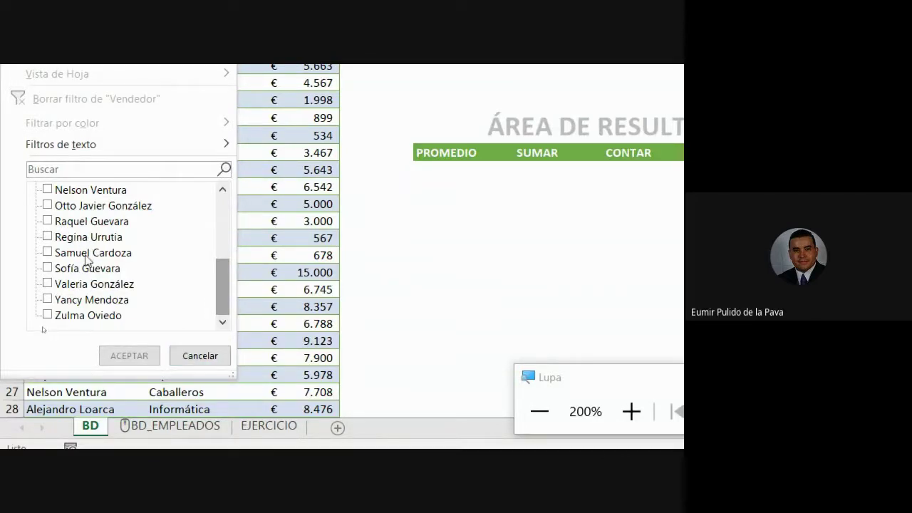
left_click(52, 237)
left_click(51, 285)
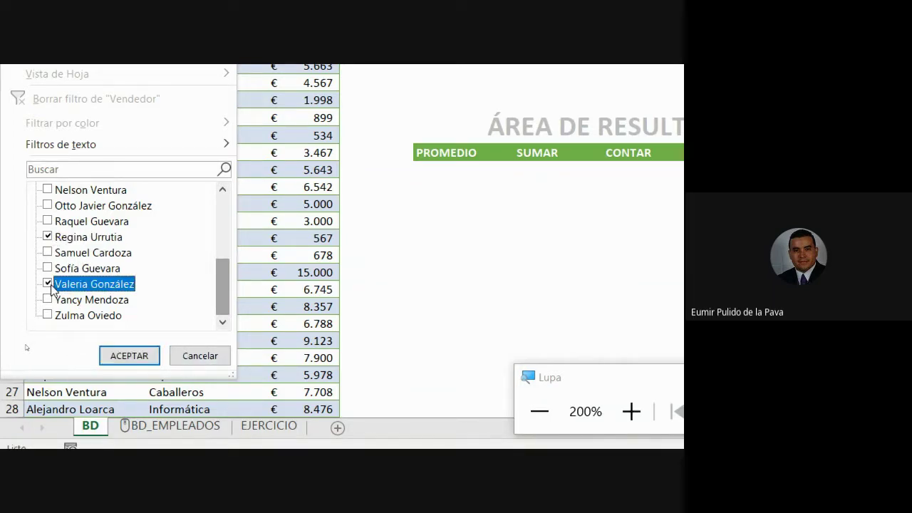
left_click(48, 284)
left_click(48, 237)
left_click(200, 355)
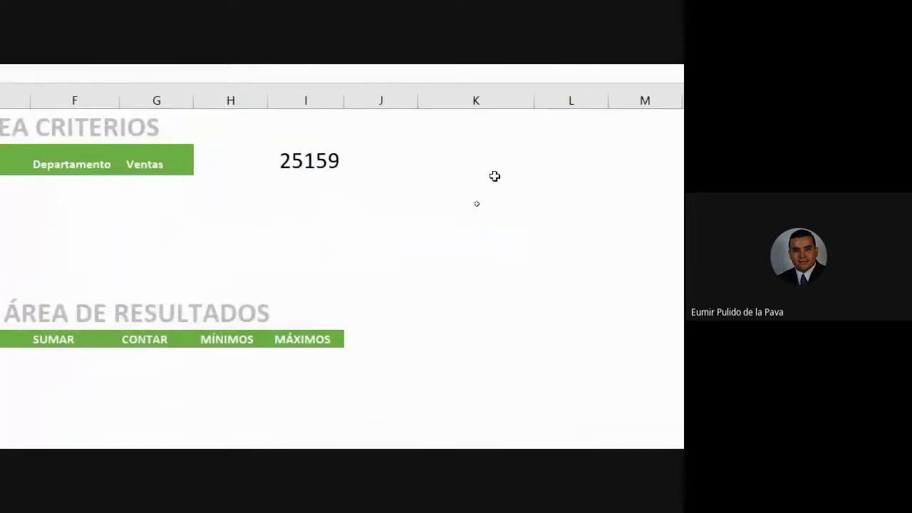
Step: Copy the formatting of the total in I3 to the empty cell I4 with Format Painter
left_click(326, 192)
key("Up")
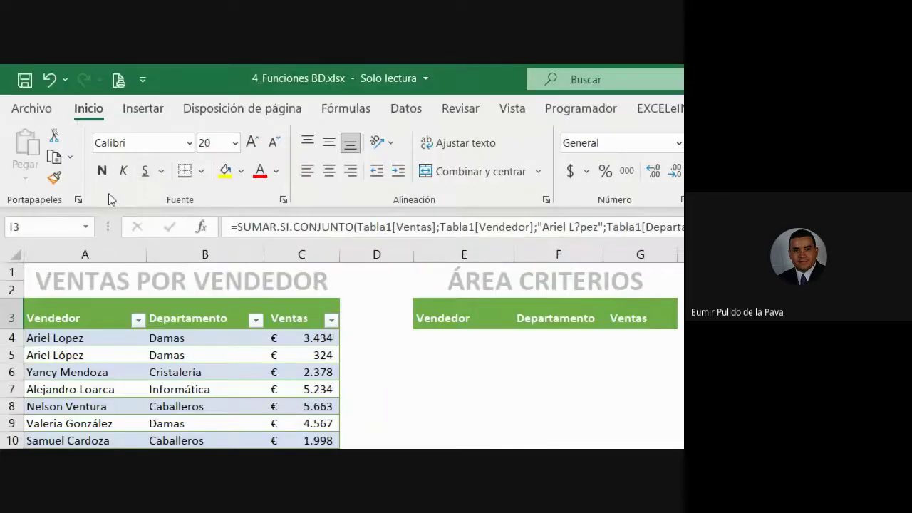
left_click(53, 171)
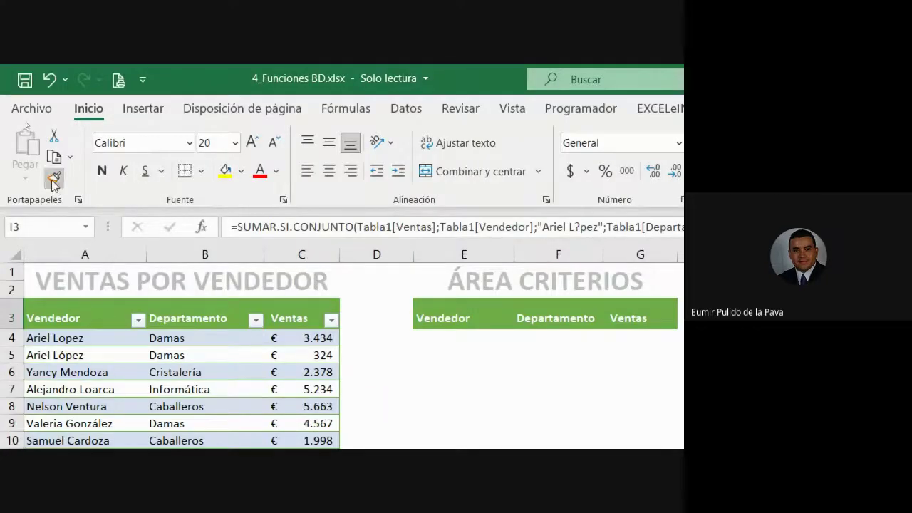
left_click(426, 121)
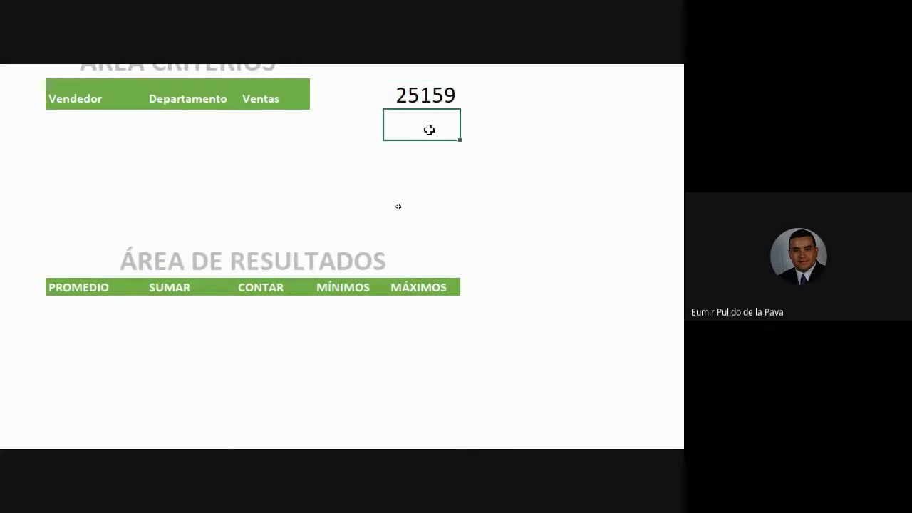
Step: Start a SUMAR.SI.CONJUNTO formula in I4 with Tabla1[Ventas] as the sum range
type("=suma")
key("Down")
key("Down")
key("Down")
key("Down")
key("Down")
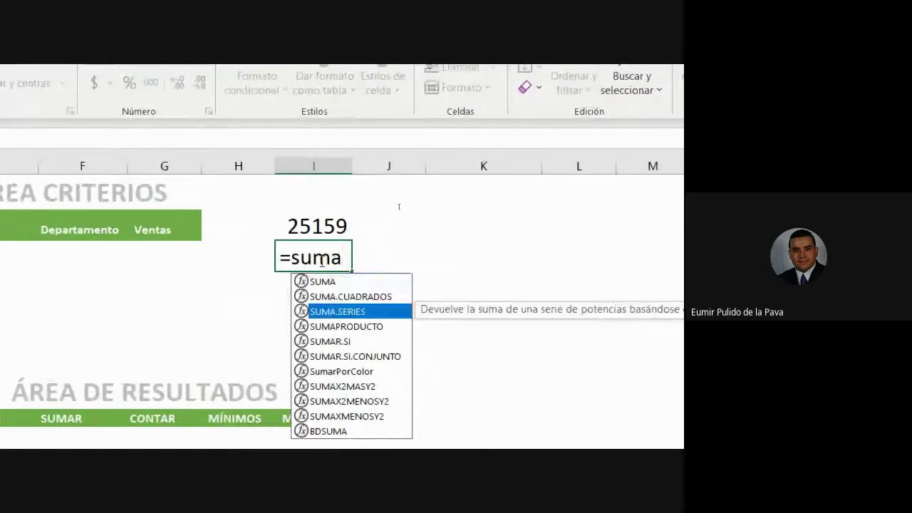
key("Tab")
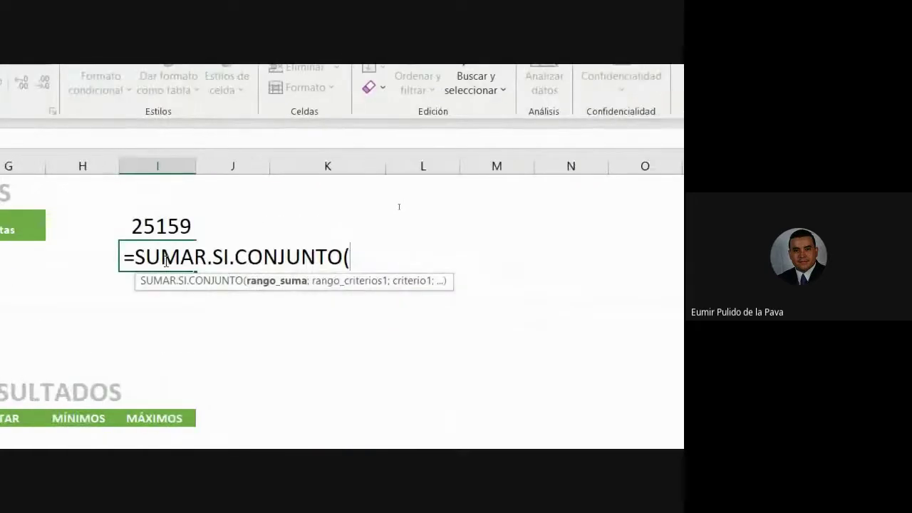
left_click(303, 258)
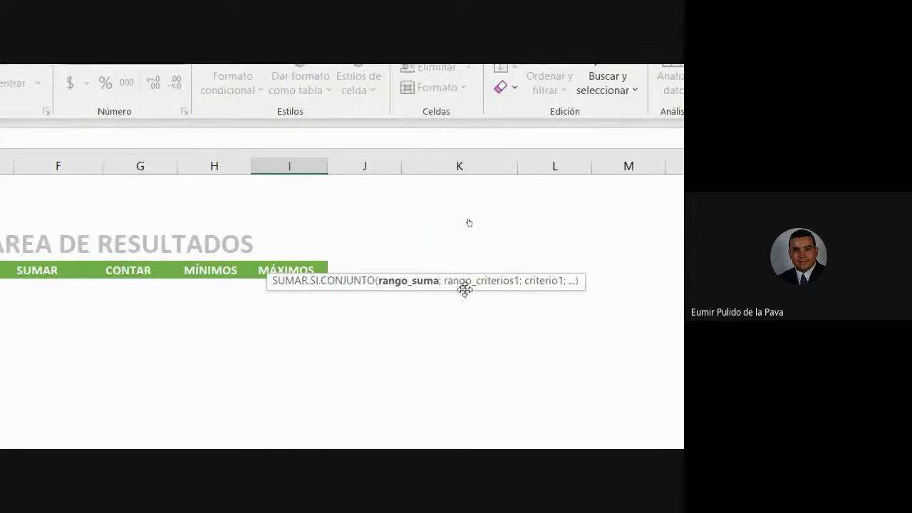
scroll(459, 149, "up", 2)
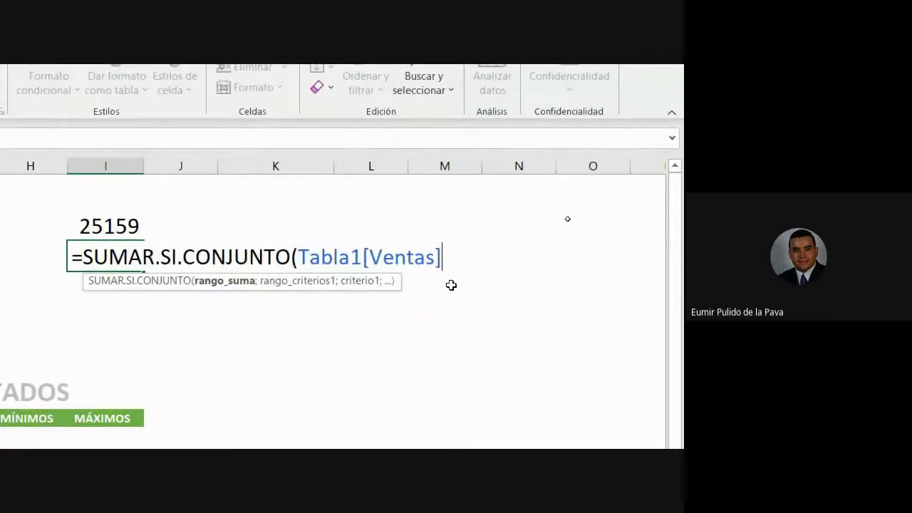
type(";")
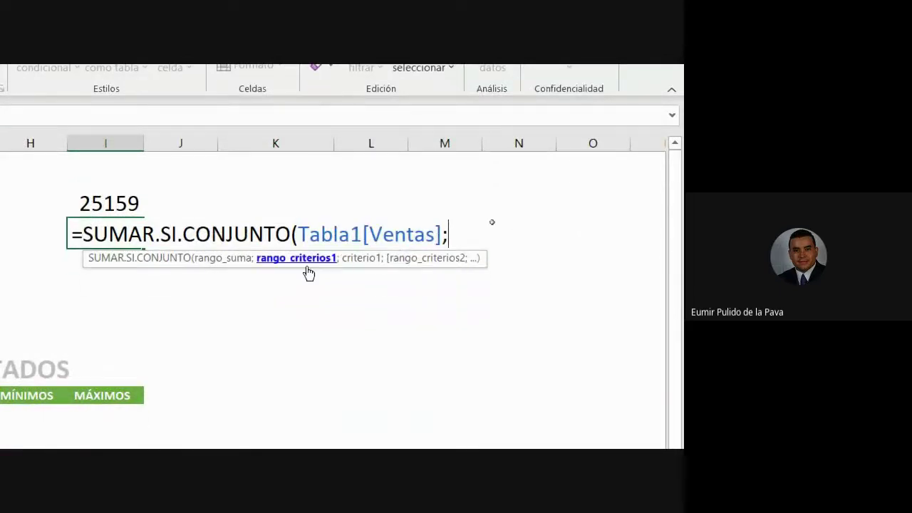
Step: Add Tabla1[Vendedor] as the first criteria range with the wildcard criterion "re*"
left_click(57, 252)
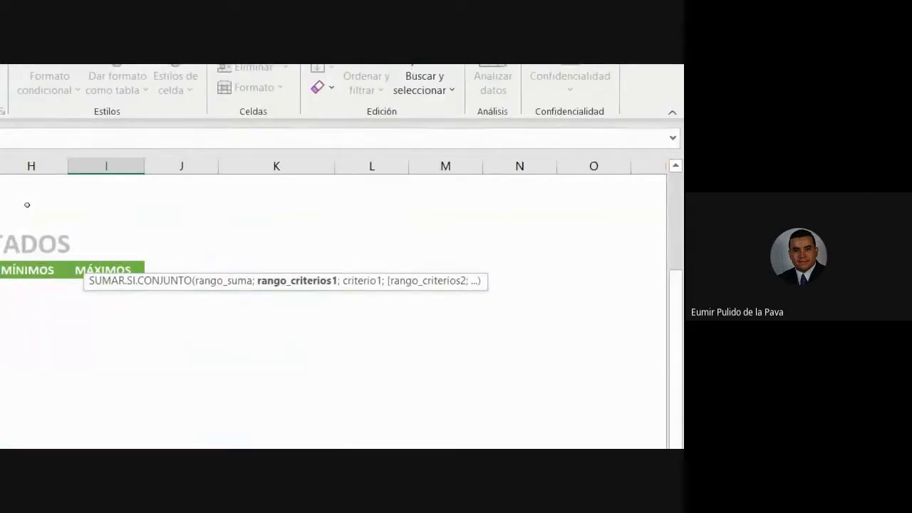
type(";")
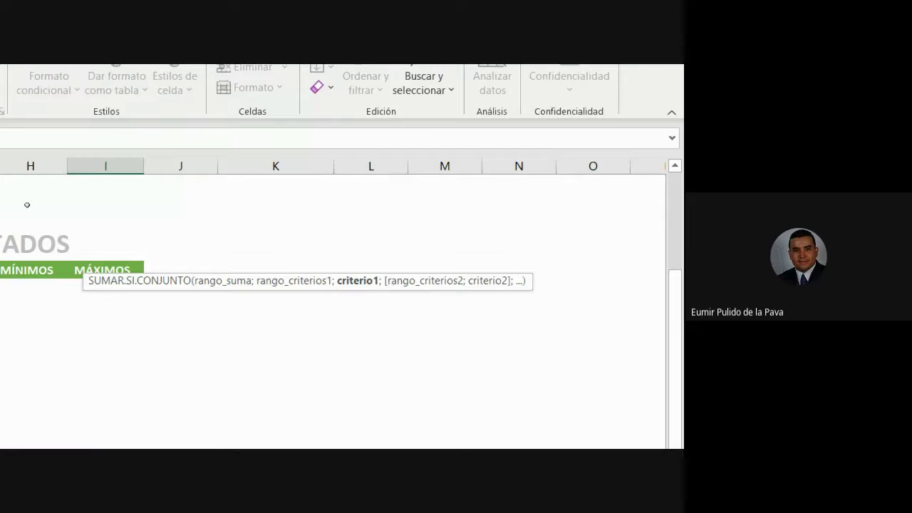
type(";Tabla1[Vendedor];\"re*\";")
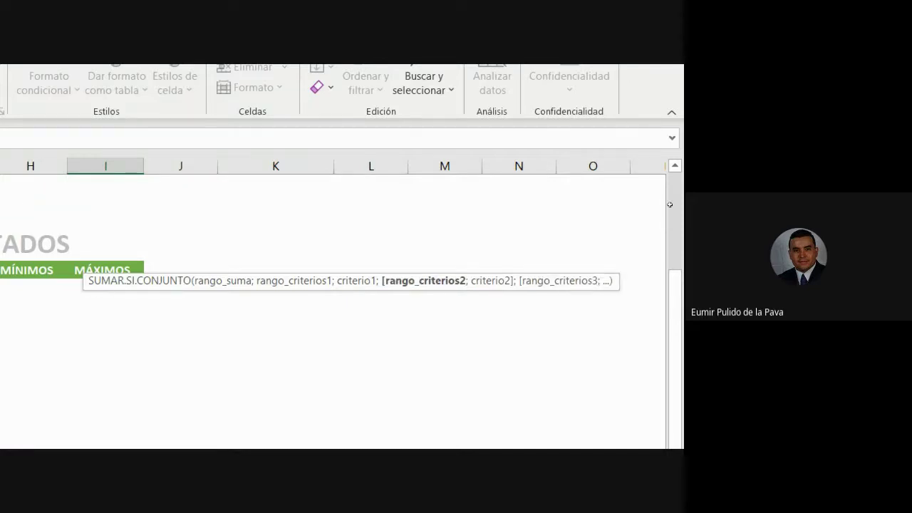
Step: Add Tabla1[Vendedor] again as the second criteria range, with the wildcard criterion "vale*"
scroll(107, 276, "up", 3)
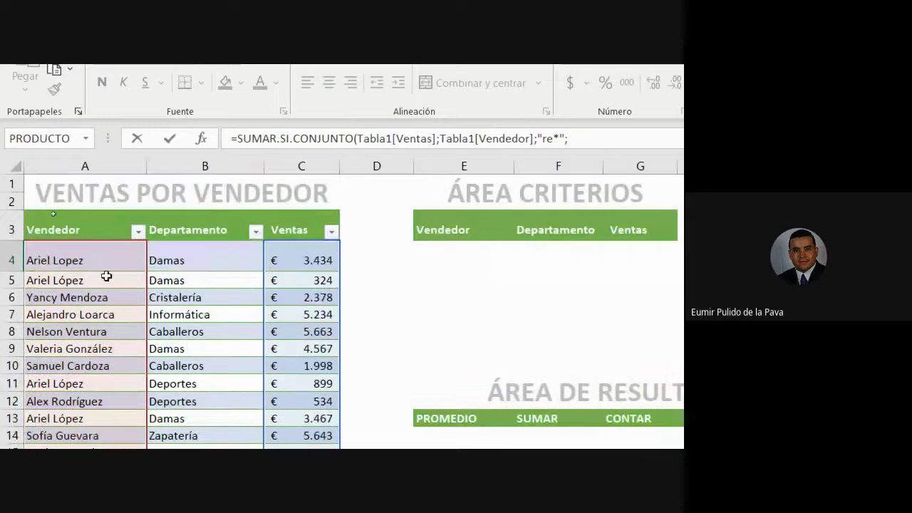
left_click(106, 258)
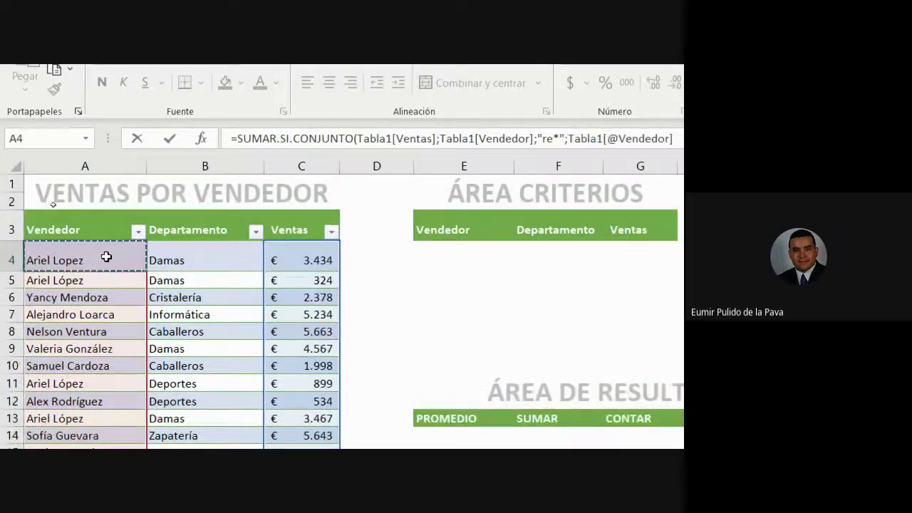
scroll(106, 258, "down", 3)
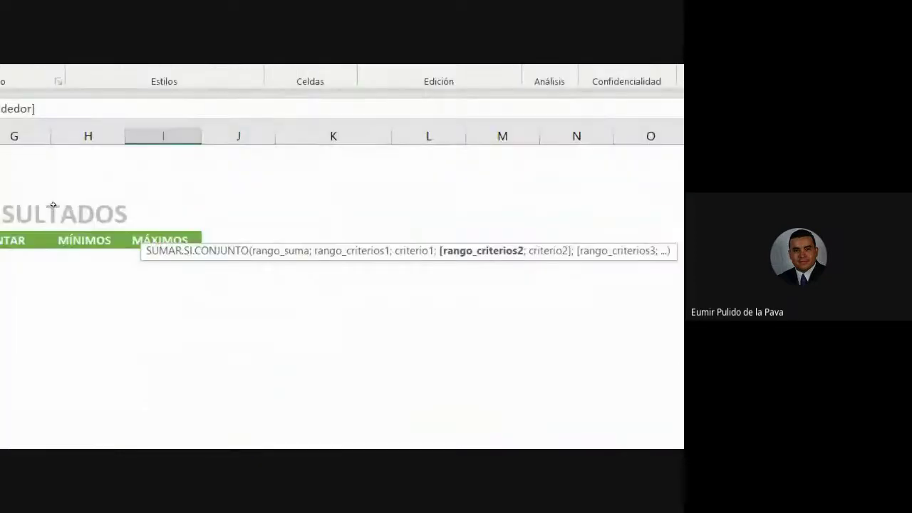
type(";\"Total")
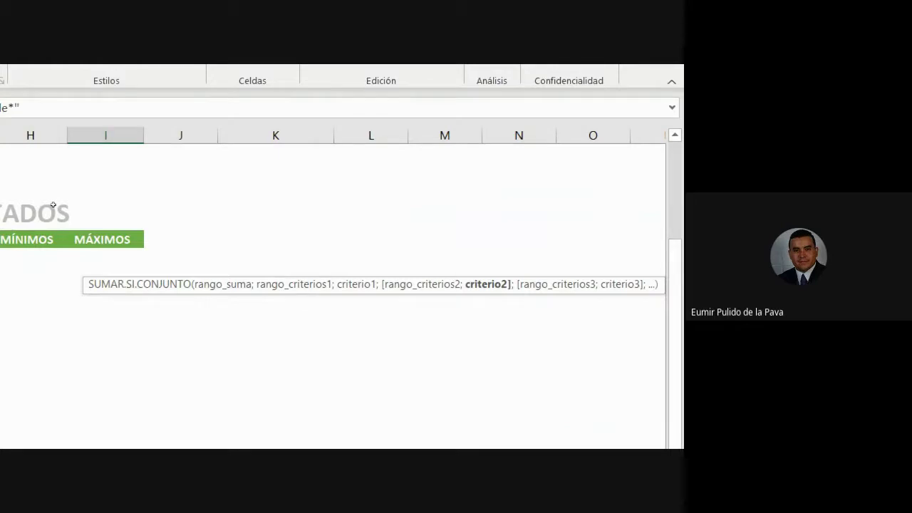
Step: Add Tabla1[Departamento] as the third criteria range with the criterion "damas" and close the formula's parenthesis
type(";")
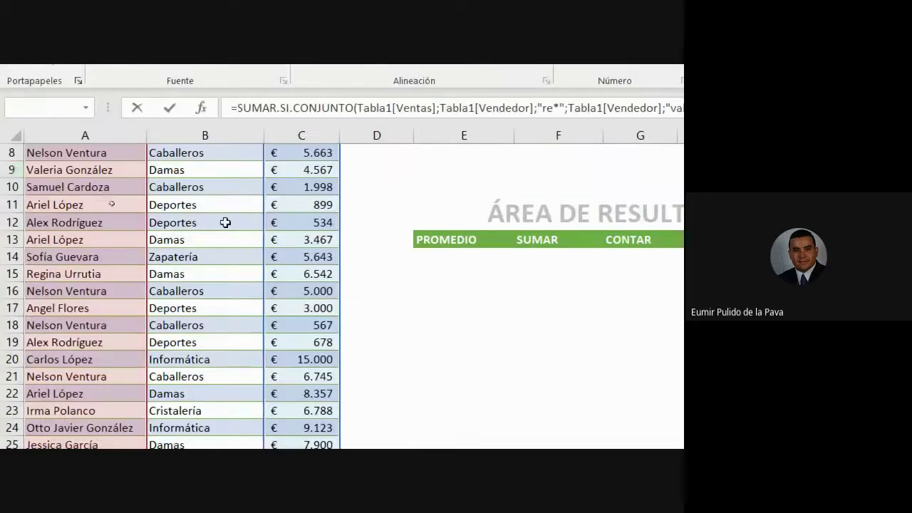
scroll(216, 231, "up", 3)
left_click(210, 232)
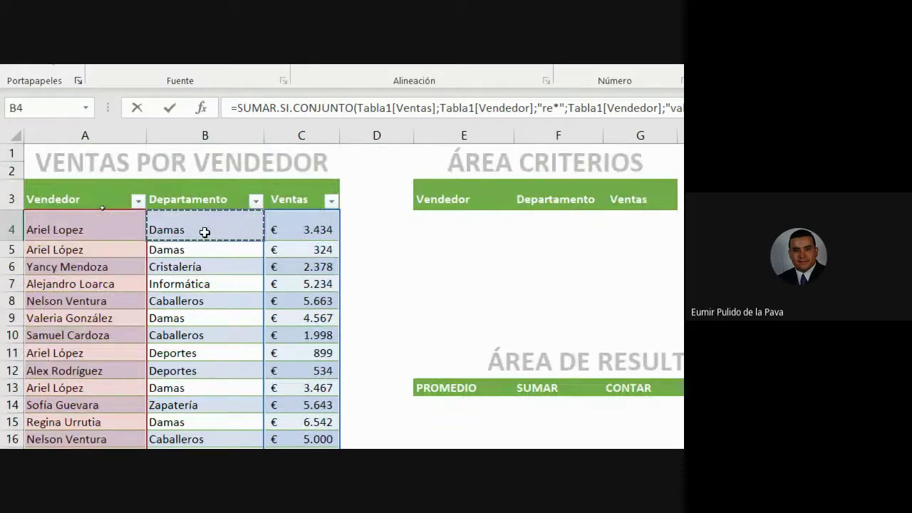
type(";Tabla1[Departamento")
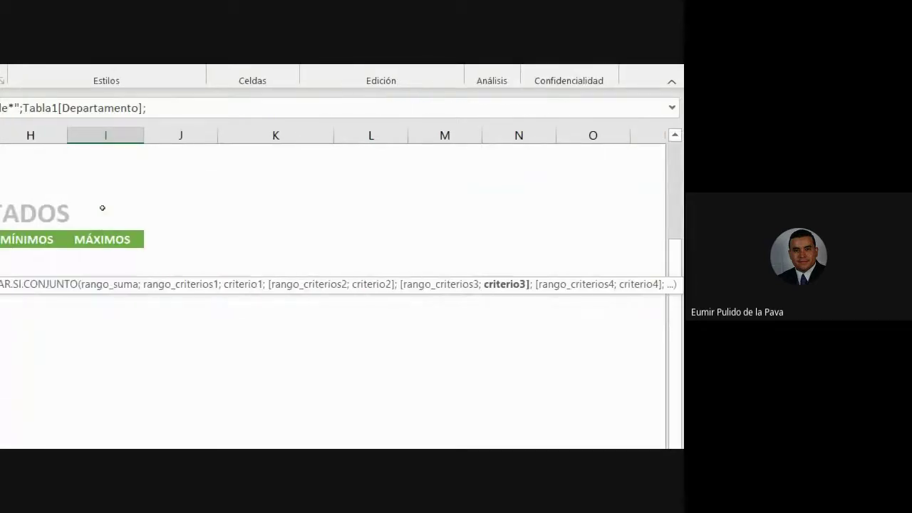
type("\"damas\"")
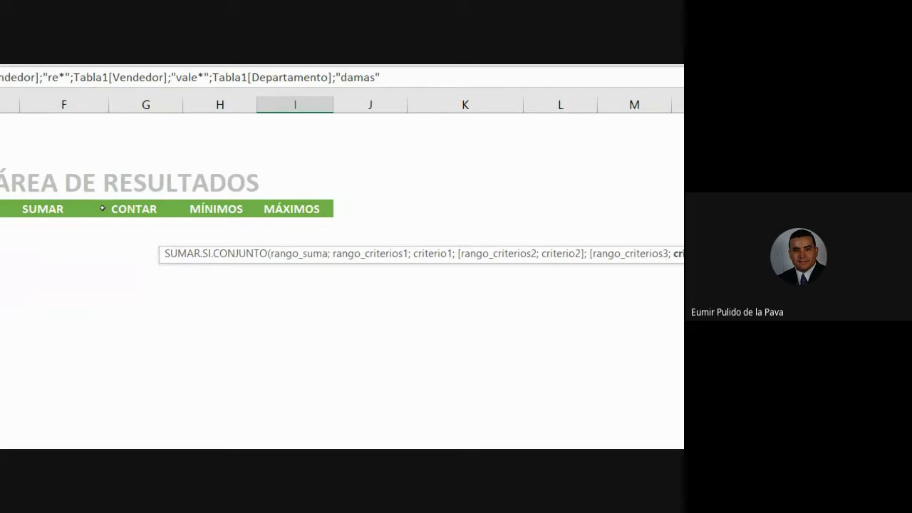
type(")")
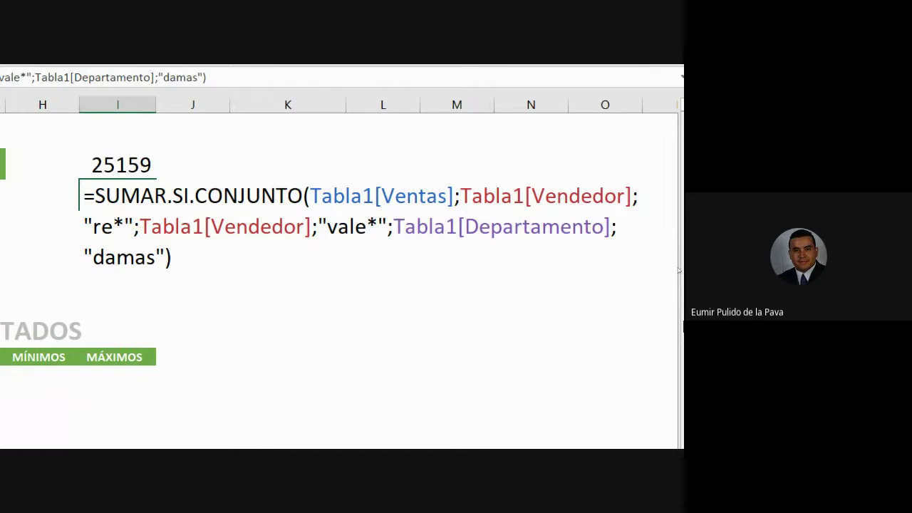
Step: Examine each range and criterion of the SUMAR.SI.CONJUNTO formula in I4, comparing the two Vendedor conditions "re*" and "vale*"
left_click(309, 193)
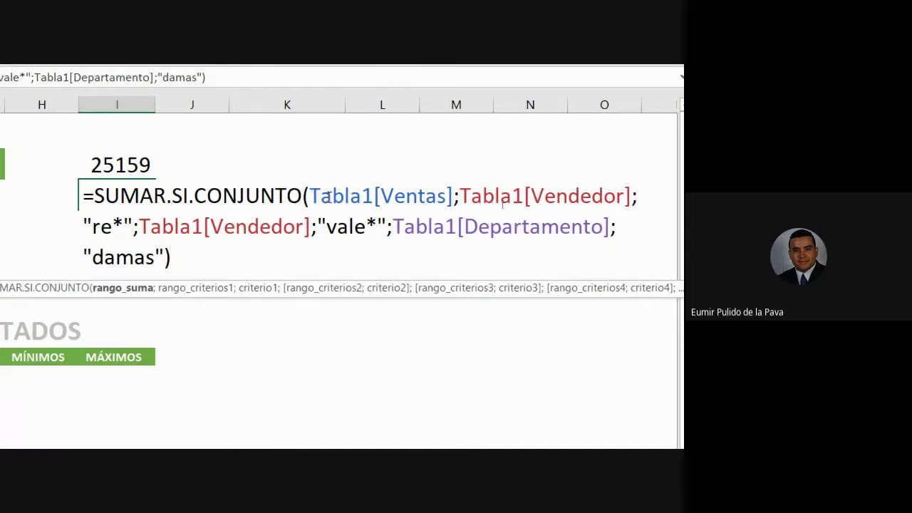
left_click_drag(311, 196, 631, 198)
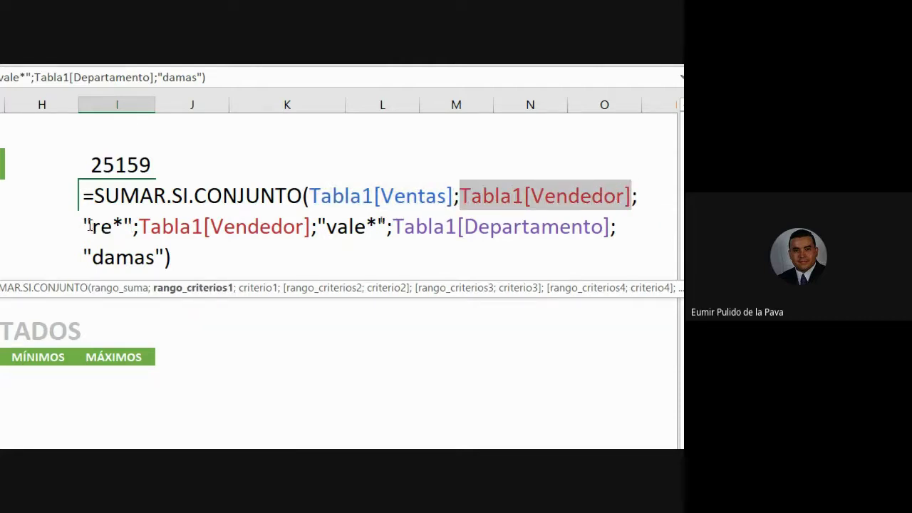
left_click_drag(92, 227, 122, 226)
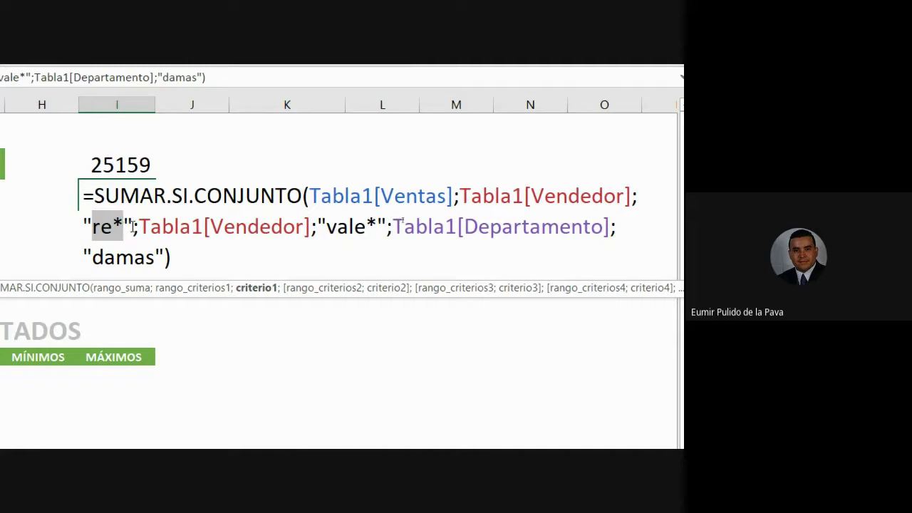
left_click_drag(113, 227, 308, 225)
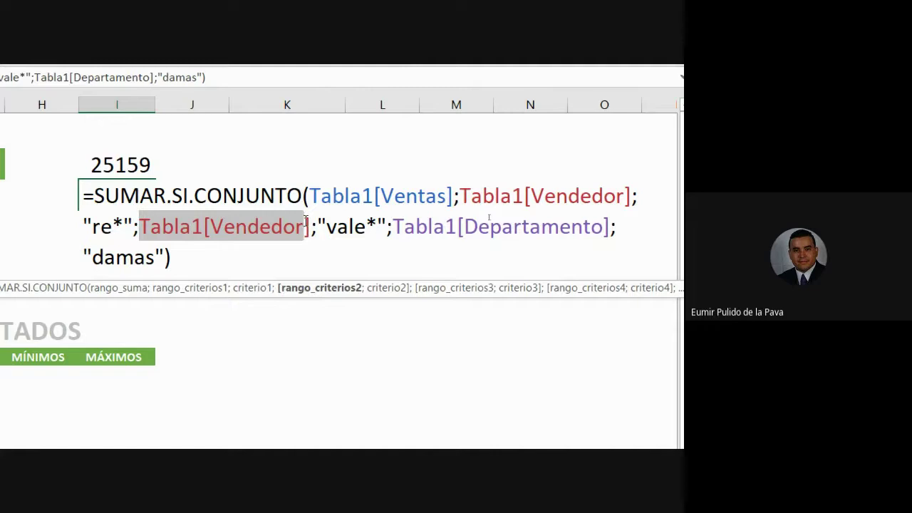
left_click_drag(326, 226, 377, 226)
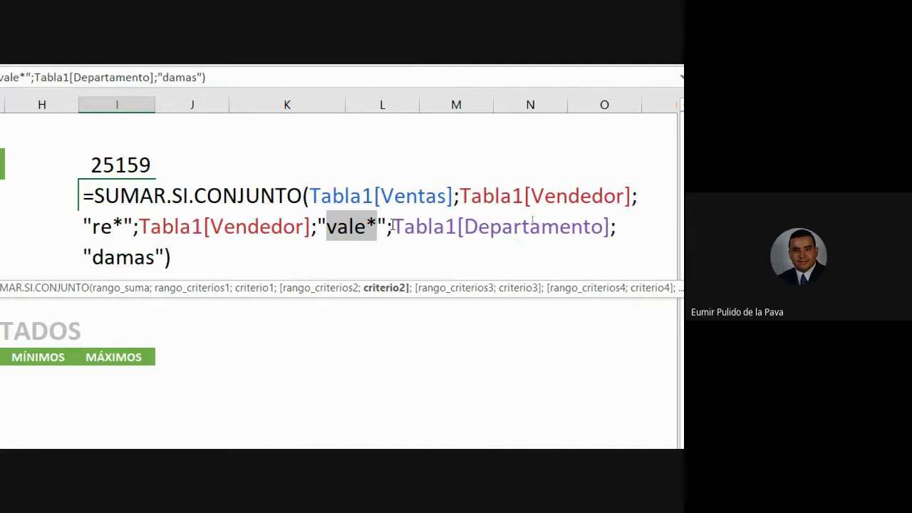
left_click_drag(391, 227, 603, 228)
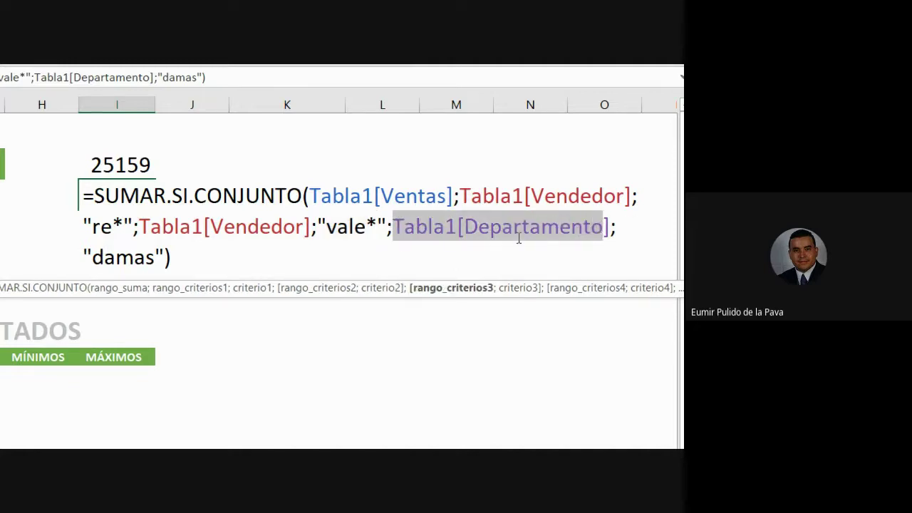
left_click(203, 270)
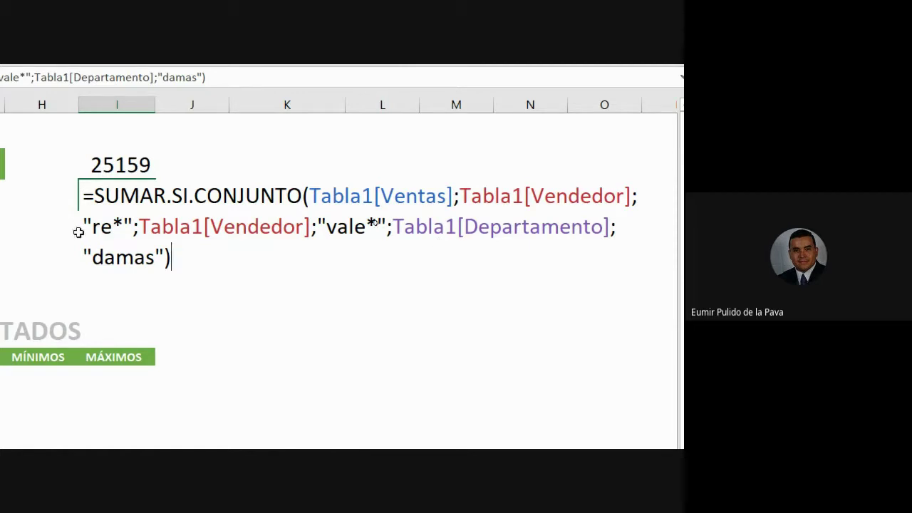
left_click_drag(92, 227, 124, 226)
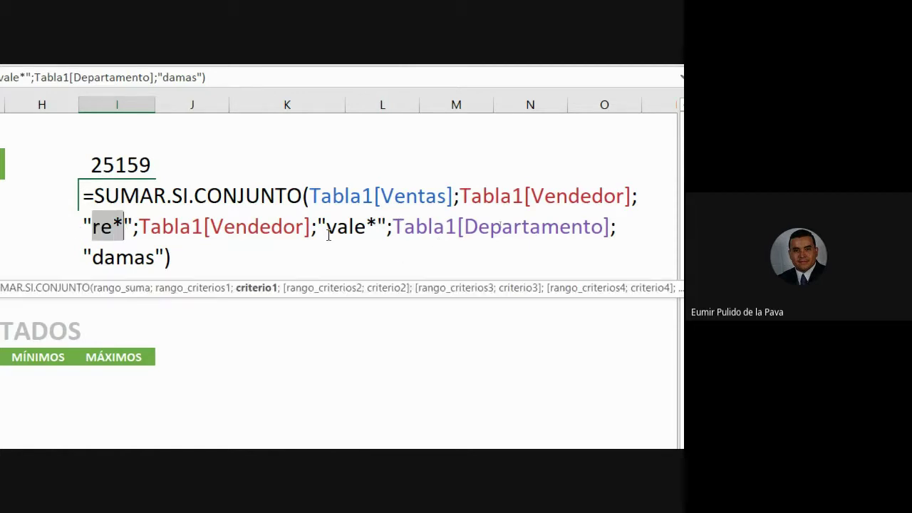
left_click_drag(326, 226, 376, 230)
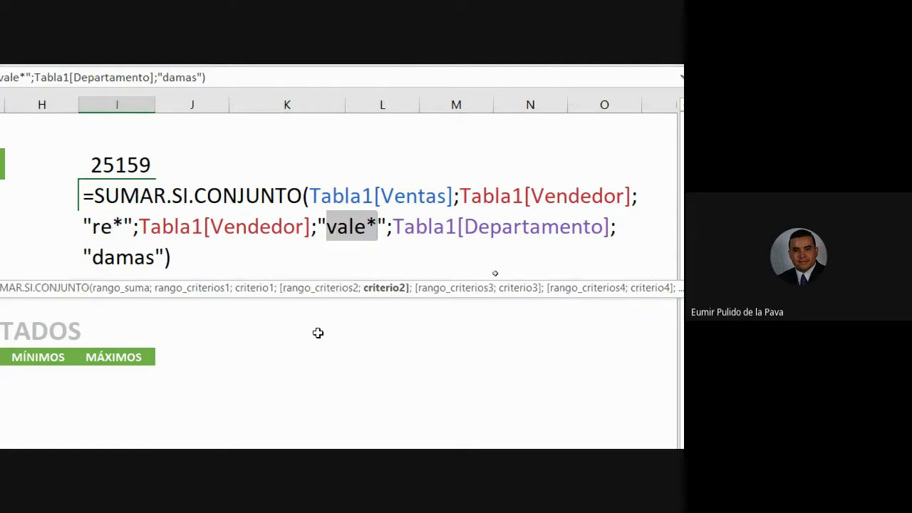
left_click(242, 260)
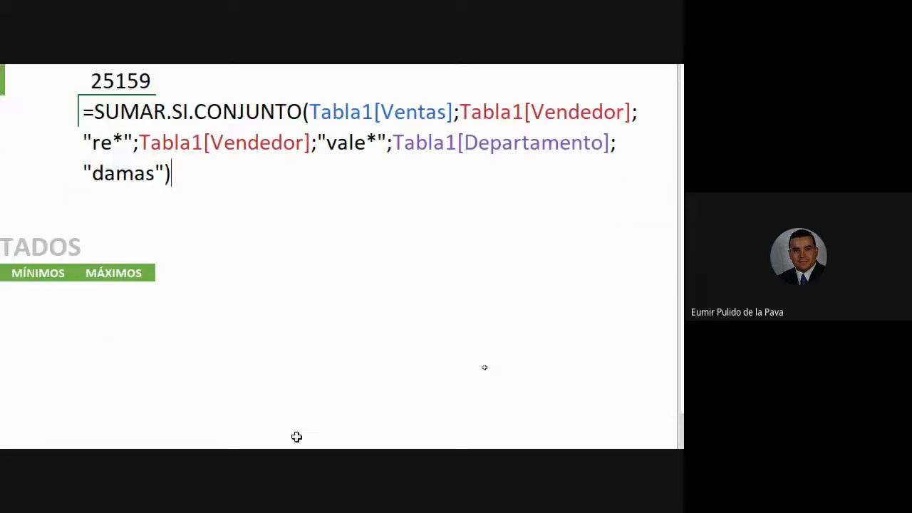
Step: Switch to the Google Meet call in Chrome and read the latest chat message about deleting table columns
left_click(48, 368)
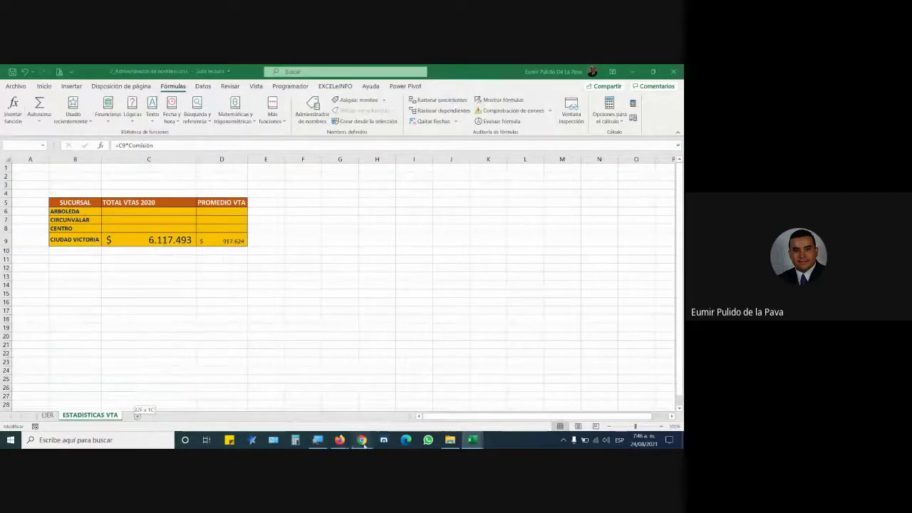
left_click(361, 440)
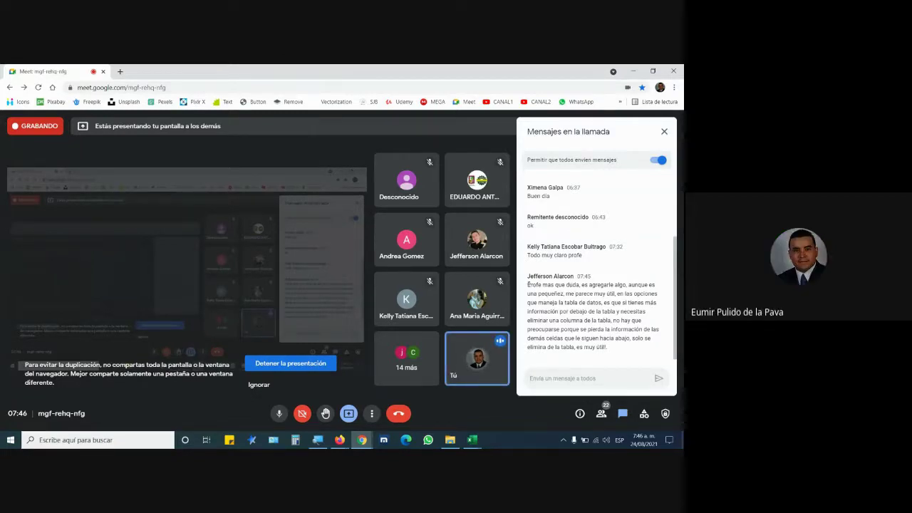
left_click_drag(528, 284, 610, 354)
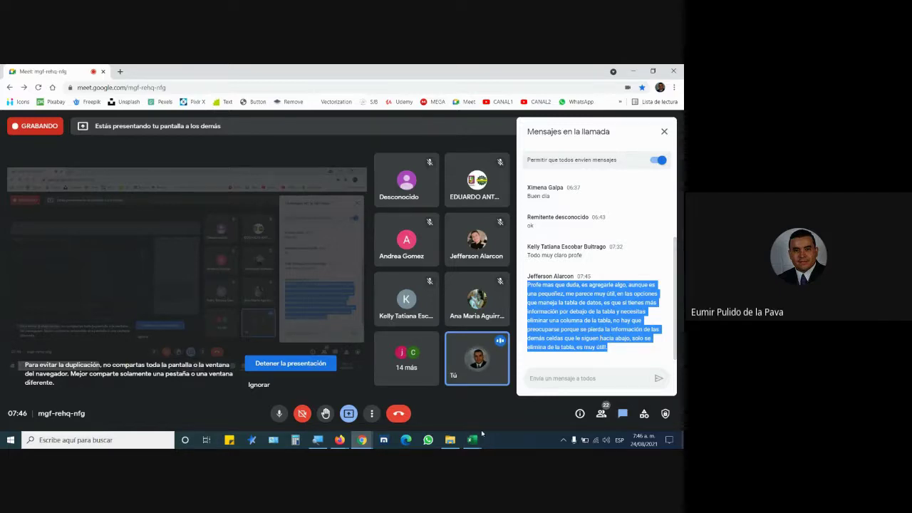
mouse_move(472, 439)
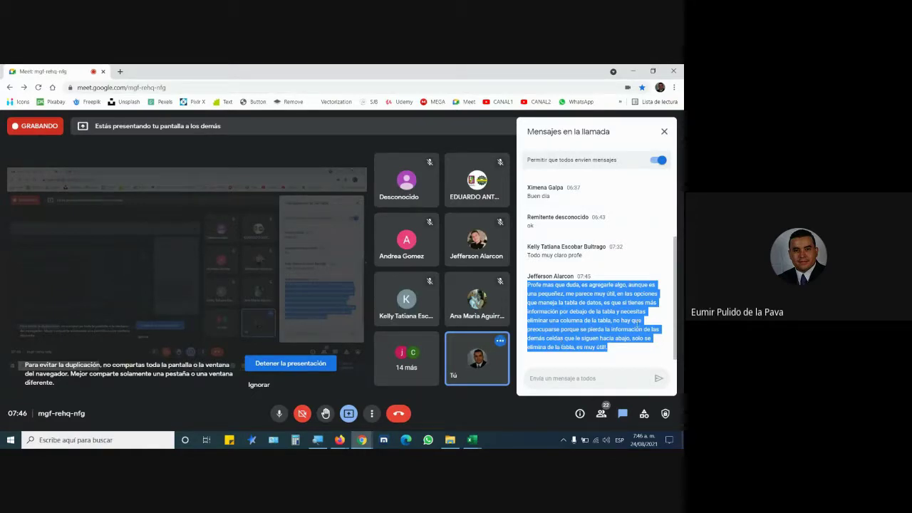
Step: Return to the 4_Funciones BD.xlsx workbook and commit the SUMAR.SI.CONJUNTO formula in I4
key("alt+Tab")
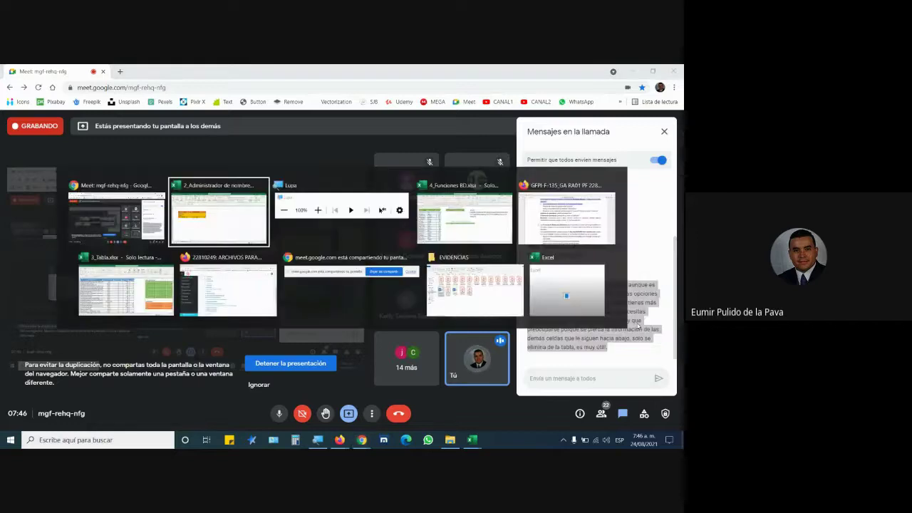
key("alt+Tab")
key("alt+Tab")
key("Return")
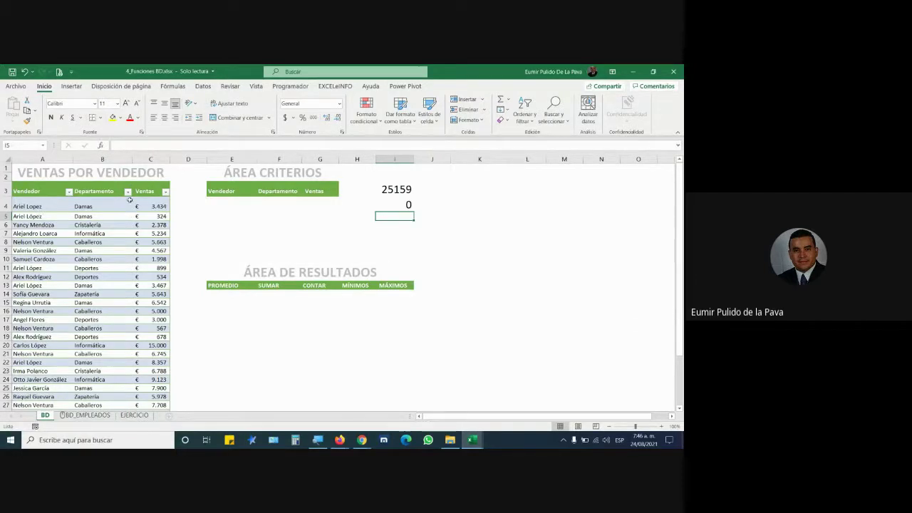
Step: Try choosing only the sellers matching "vale*" and "re*" in the Vendedor column's filter list, and abandon the filter
left_click(69, 192)
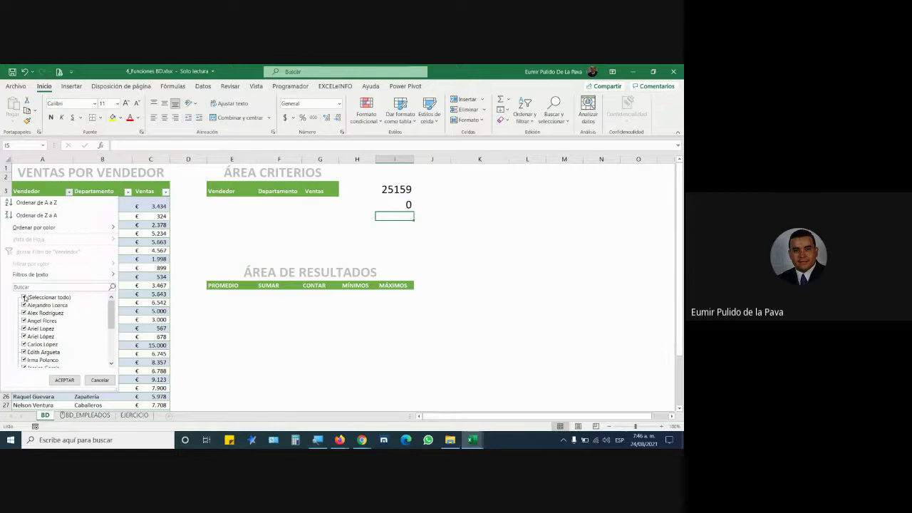
left_click(43, 297)
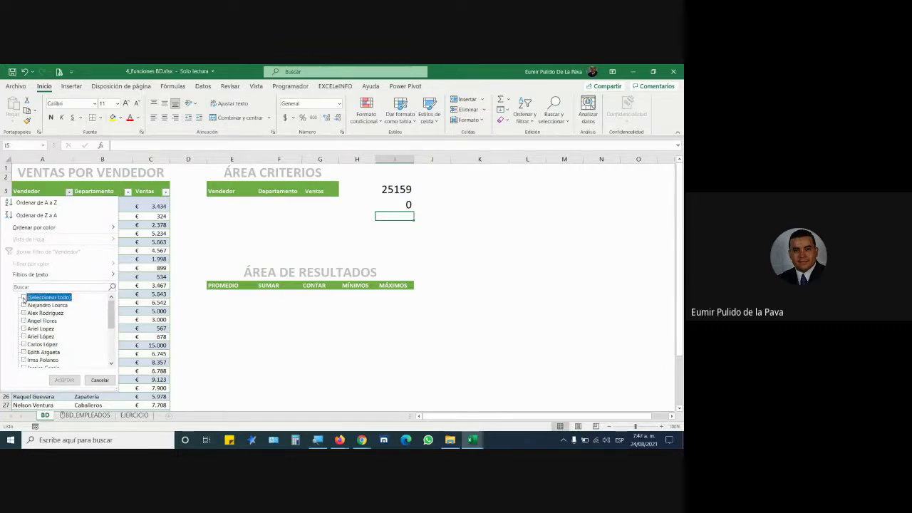
left_click_drag(112, 316, 112, 348)
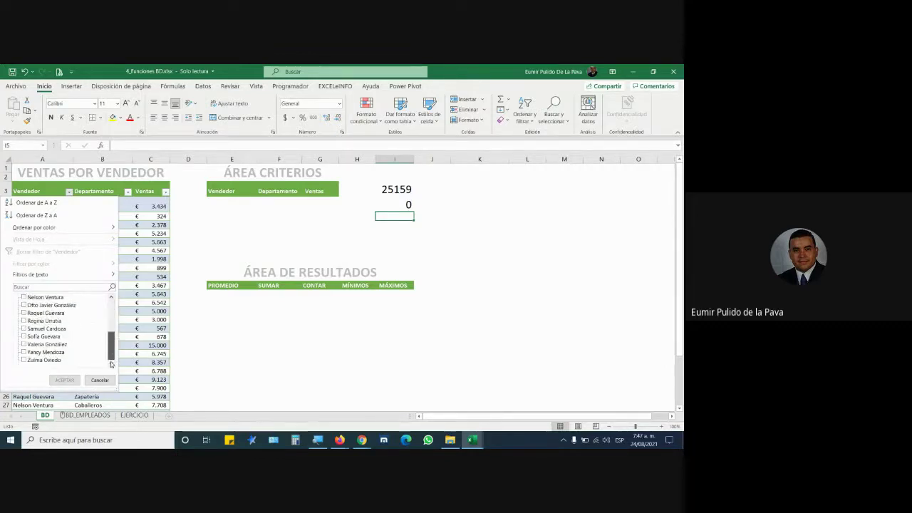
left_click(27, 344)
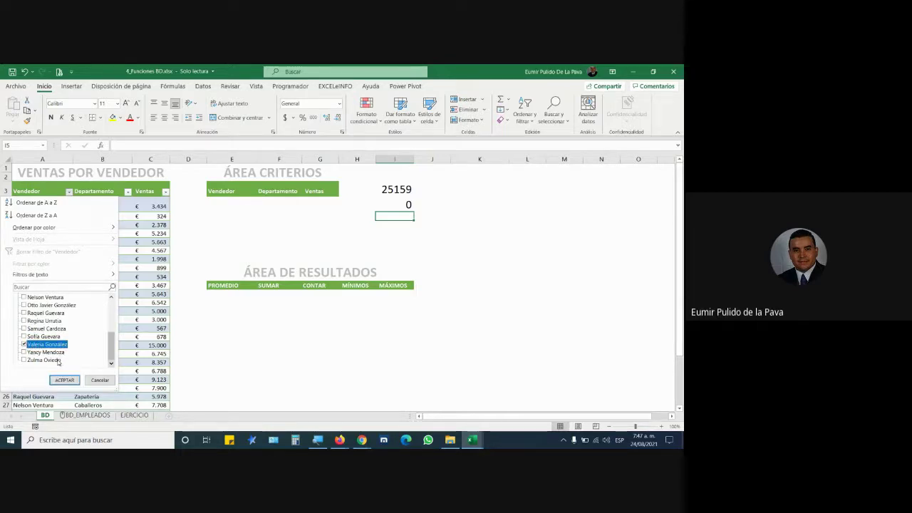
left_click(23, 321)
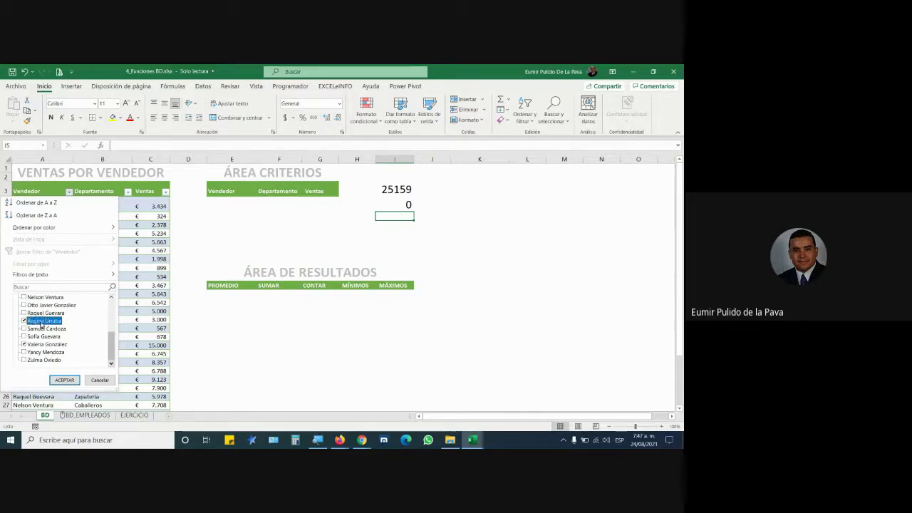
left_click(43, 321)
left_click(44, 344)
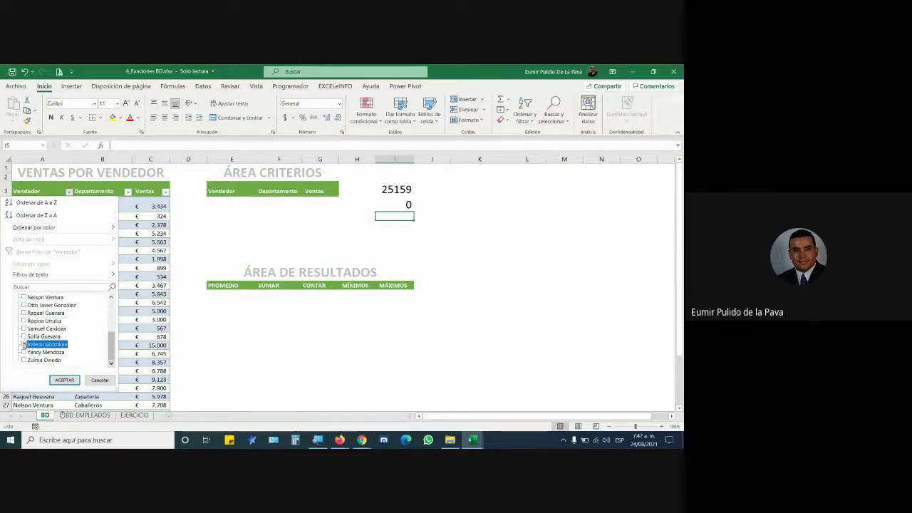
left_click(100, 379)
Step: Review the "re*" and "vale*" seller criteria inside the formula in I4 and close the formula without edits
double_click(410, 205)
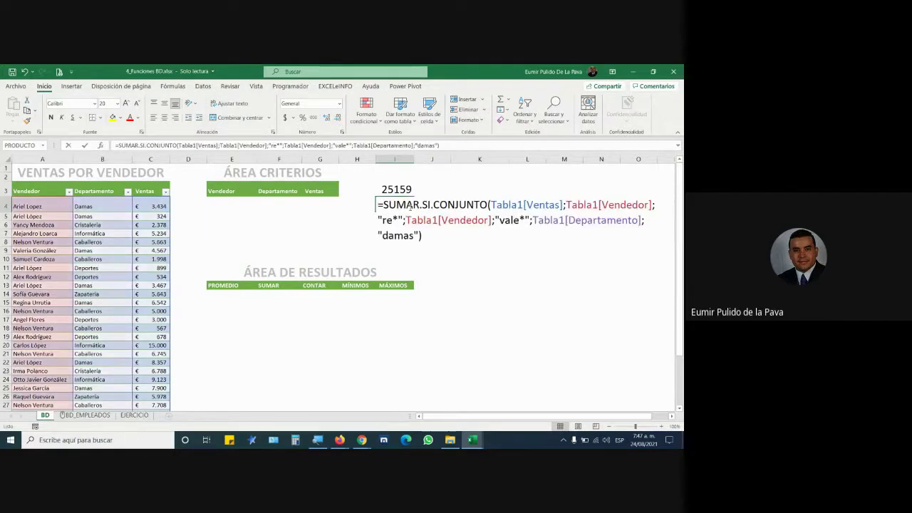
double_click(388, 220)
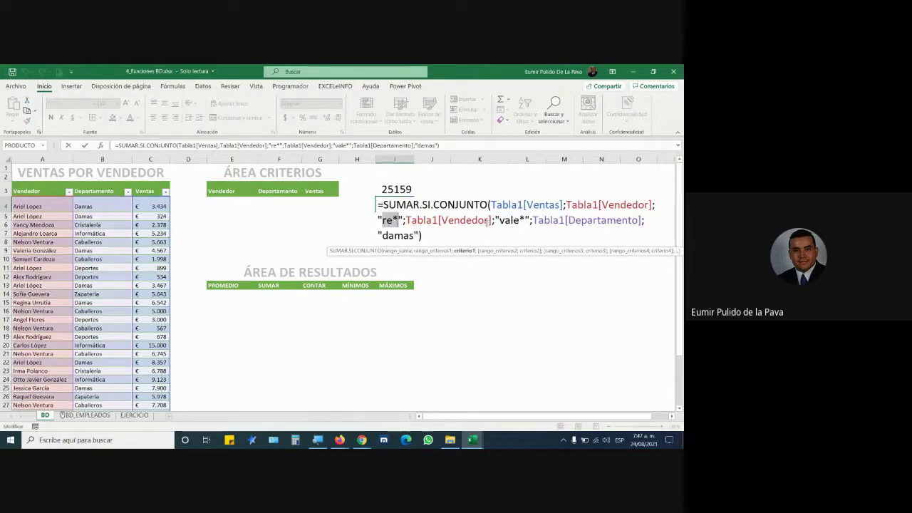
double_click(515, 220)
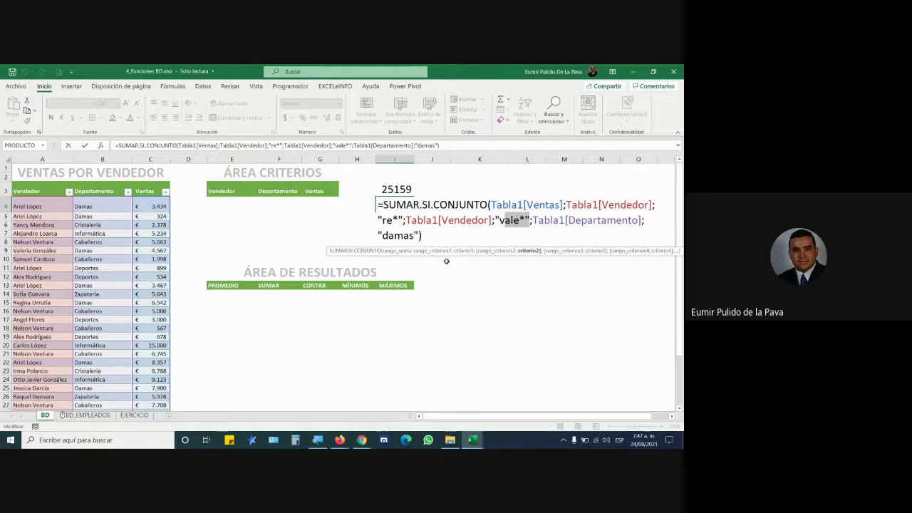
key("Return")
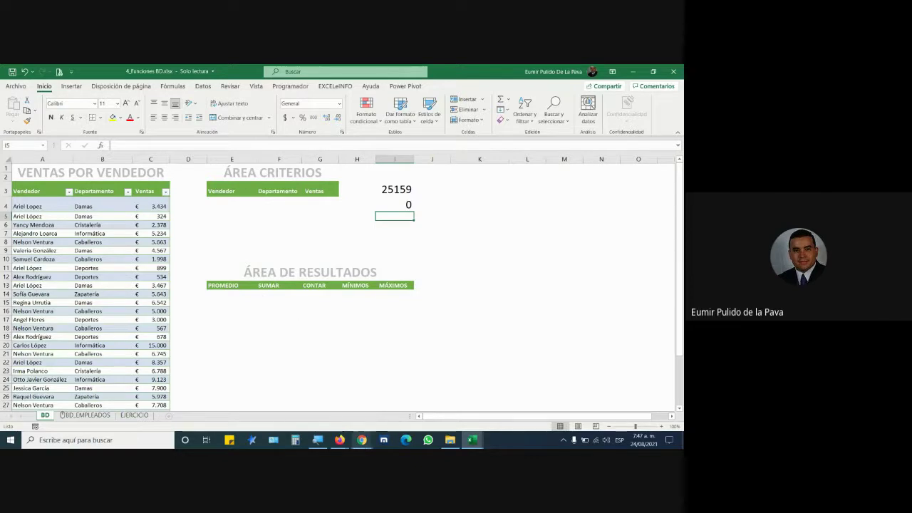
Step: Check the Google Meet call's chat again and return to the 4_Funciones BD.xlsx workbook
left_click(362, 440)
left_click(333, 420)
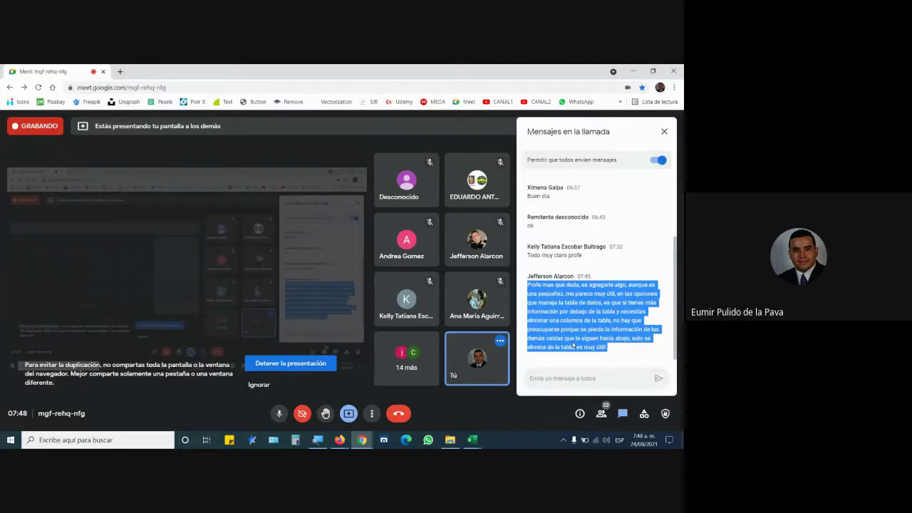
left_click(479, 440)
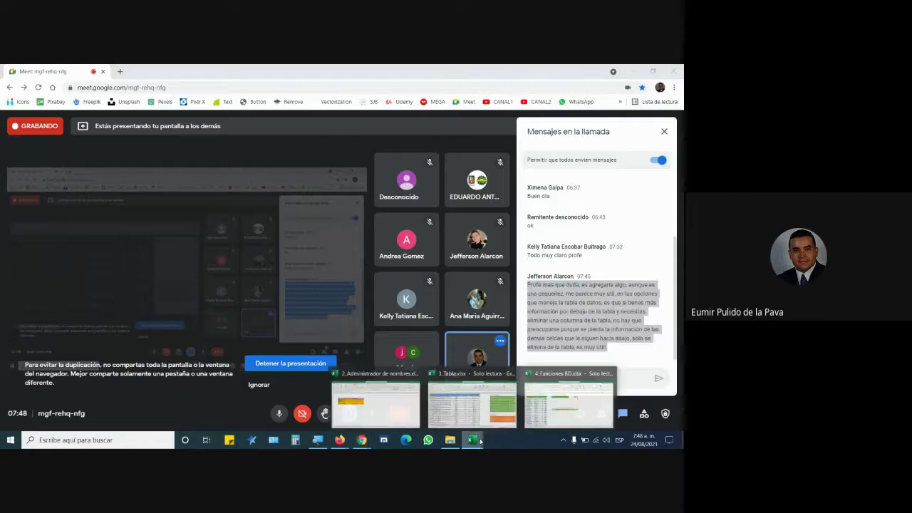
left_click(569, 404)
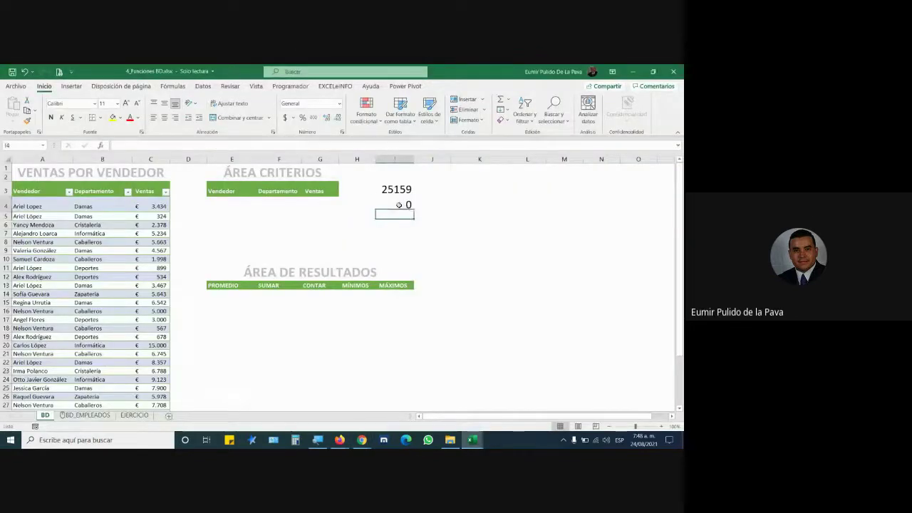
Step: Open the formula in I4 for editing and examine its SUMAR.SI.CONJUNTO function name
left_click(399, 204)
double_click(399, 205)
left_click_drag(378, 205, 433, 205)
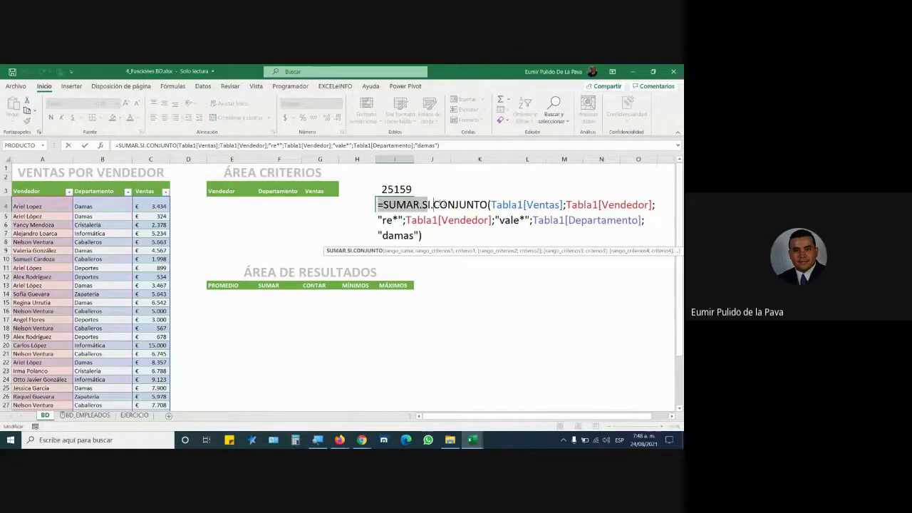
key("shift+Right")
key("shift+Right")
key("shift+Right")
key("shift+Right")
key("shift+Right")
key("shift+Right")
key("shift+Right")
key("shift+Right")
key("shift+Right")
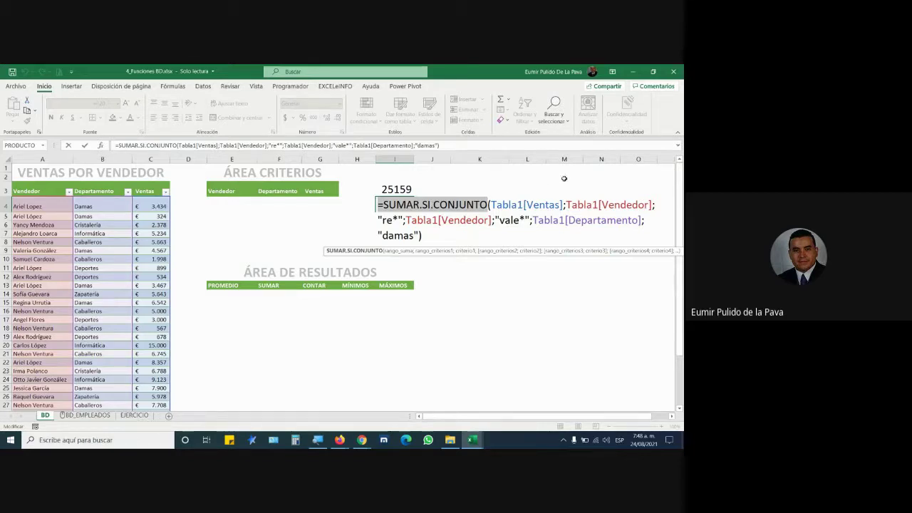
Step: Compare the first and second Tabla1[Vendedor] criteria ranges within the SUMAR.SI.CONJUNTO formula in I4
left_click_drag(567, 205, 653, 204)
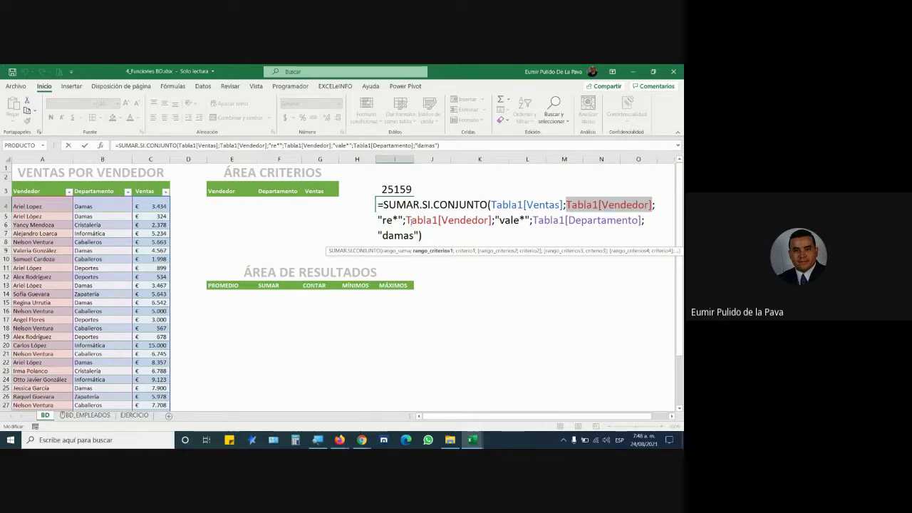
left_click_drag(405, 220, 492, 221)
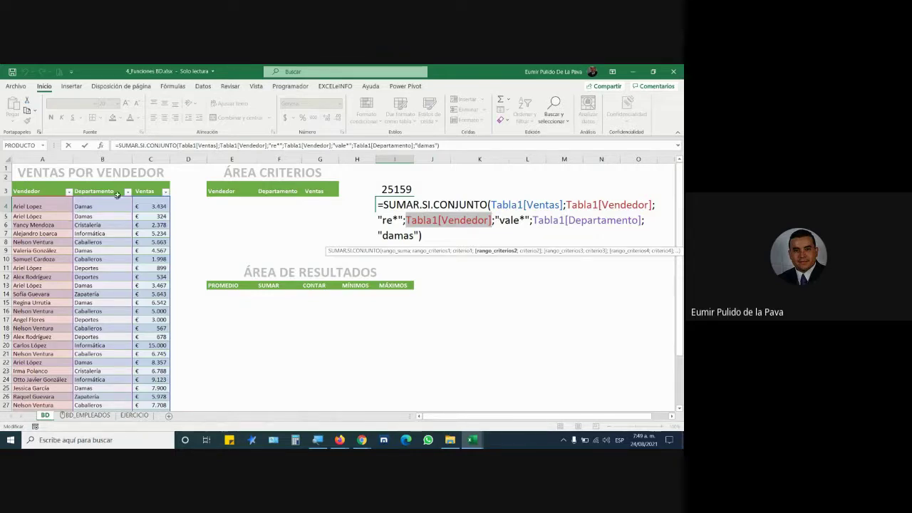
left_click_drag(383, 204, 489, 206)
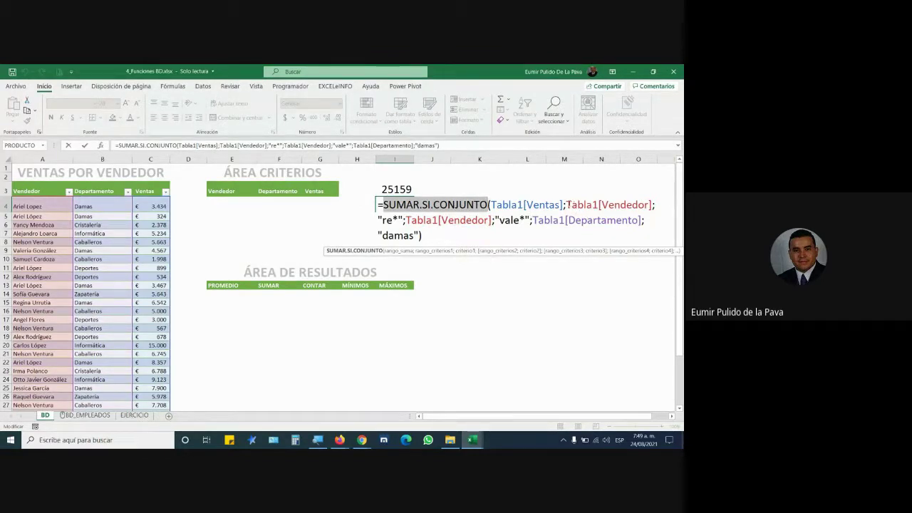
left_click_drag(566, 205, 660, 206)
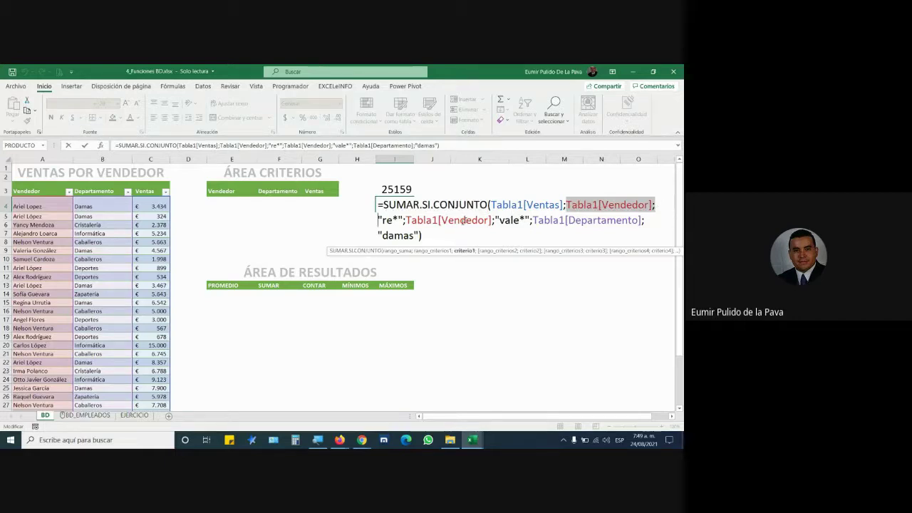
left_click_drag(425, 221, 486, 221)
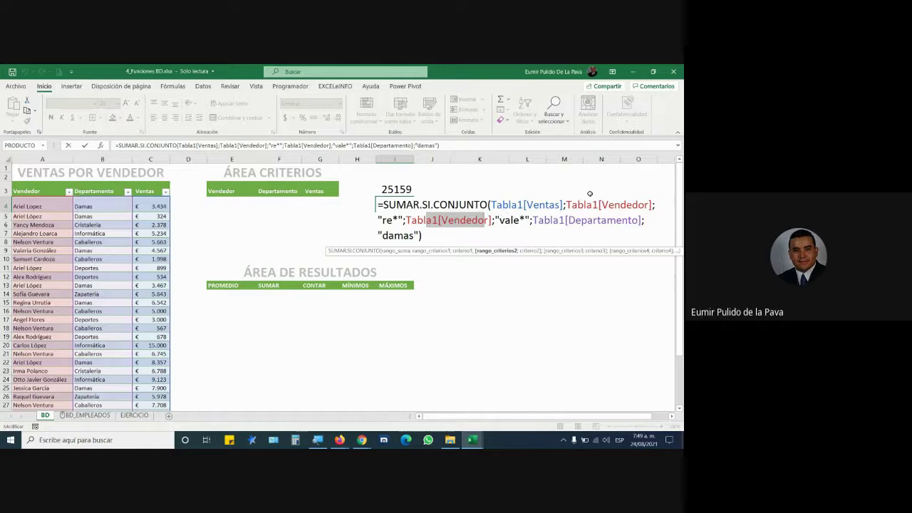
left_click_drag(572, 205, 650, 206)
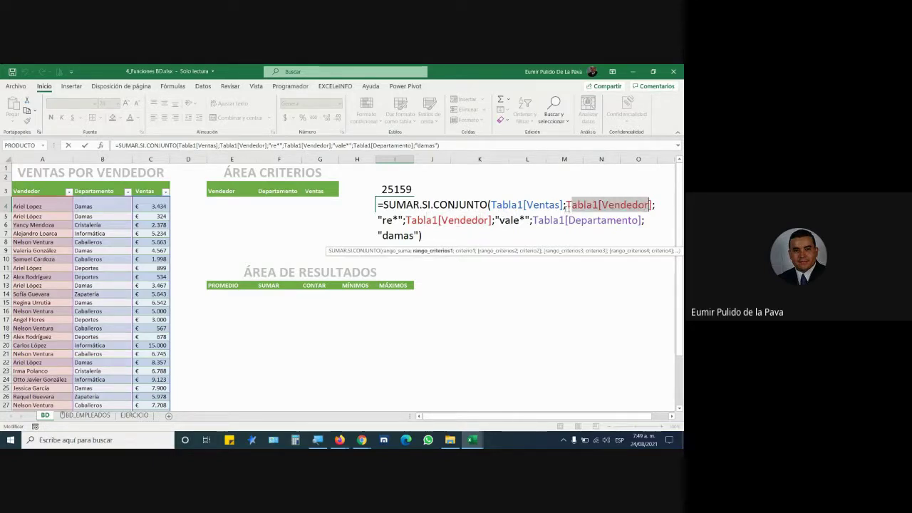
left_click_drag(424, 221, 492, 221)
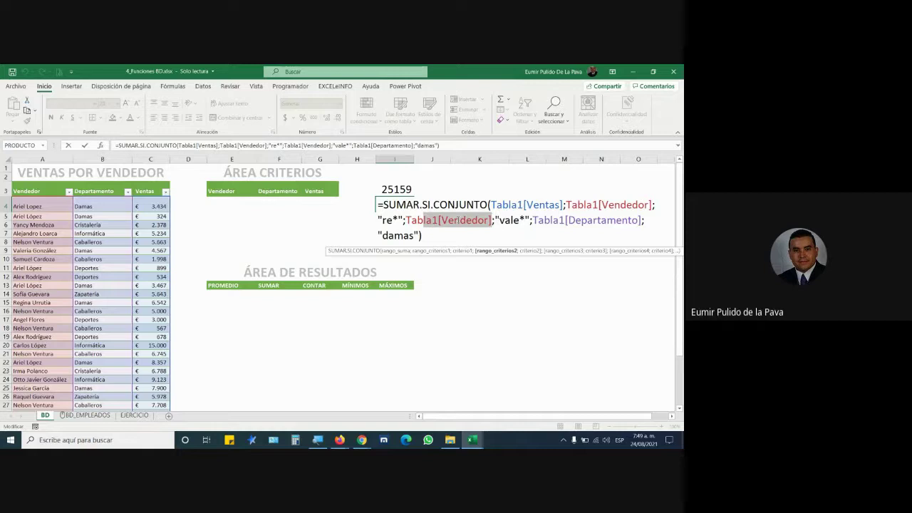
left_click_drag(569, 205, 645, 205)
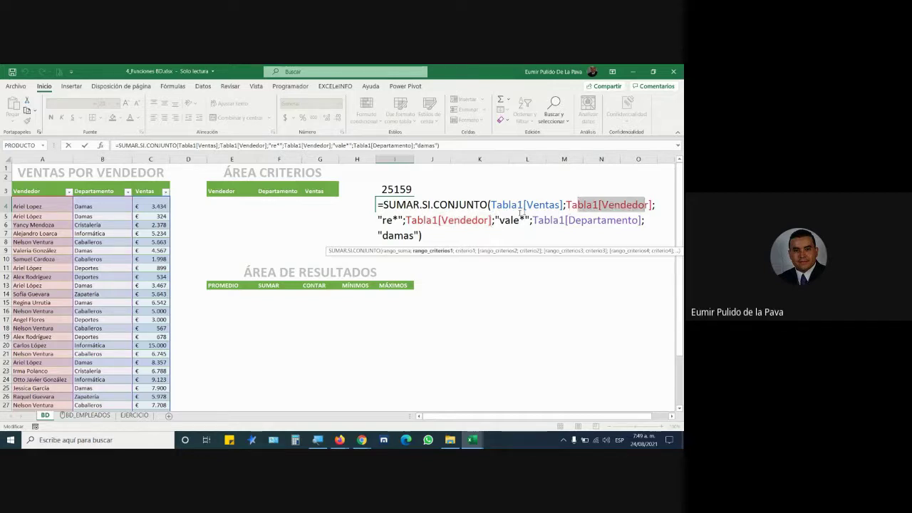
left_click(383, 220)
Step: Remove the second Tabla1[Vendedor] range and its "vale*" criterion from the formula in I4
left_click_drag(436, 220, 489, 220)
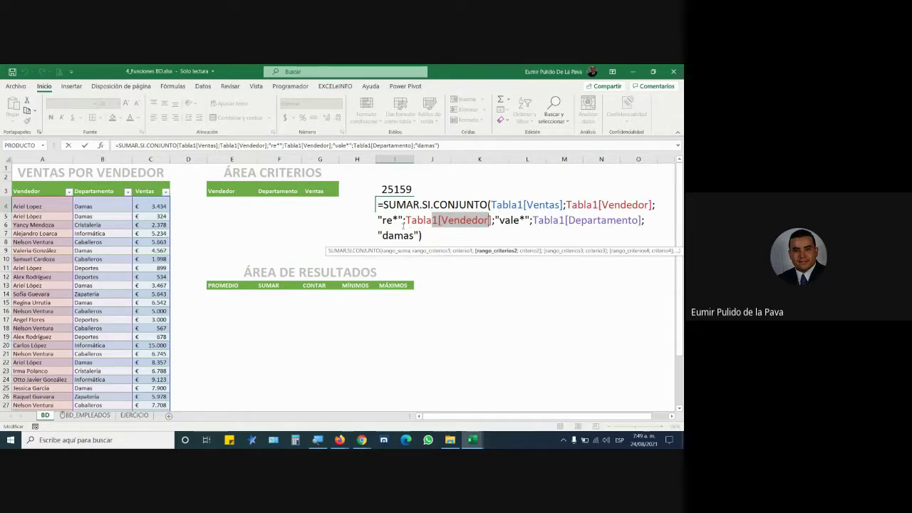
left_click_drag(403, 220, 531, 220)
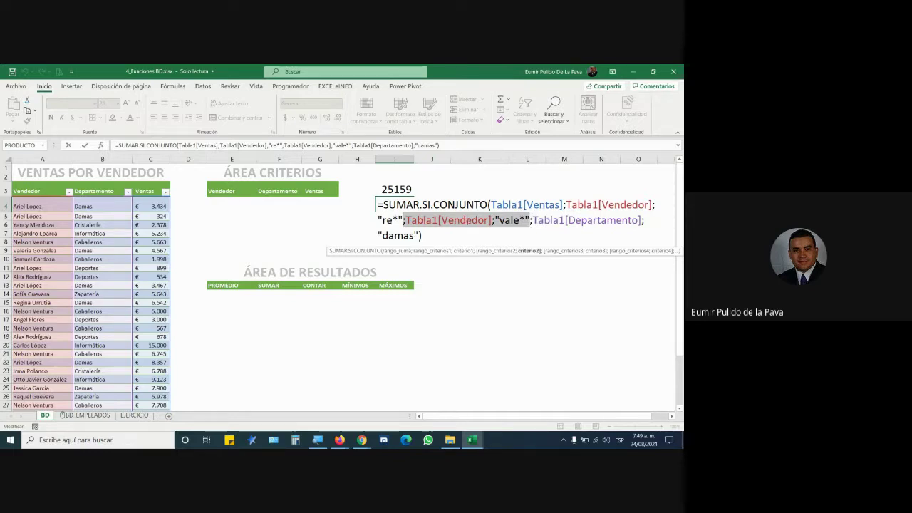
key("BackSpace")
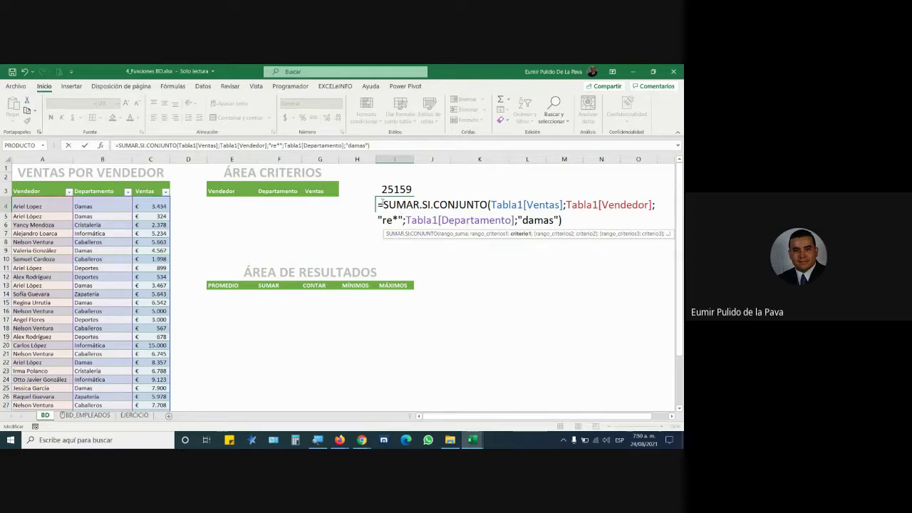
Step: Append a plus sign and a copy of the SUMAR.SI.CONJUNTO expression with the "re*" and "damas" criteria to the I4 formula
left_click_drag(379, 205, 568, 217)
key("ctrl+c")
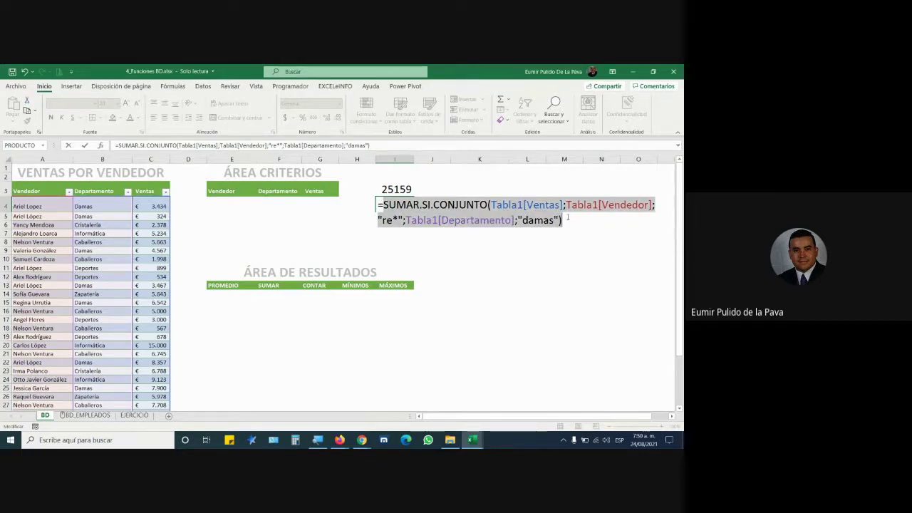
left_click(568, 218)
type("+")
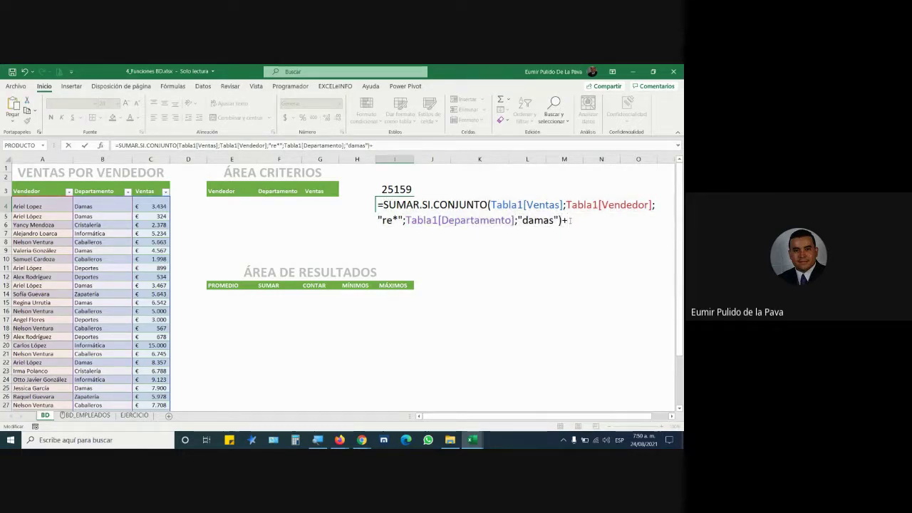
key("ctrl+v")
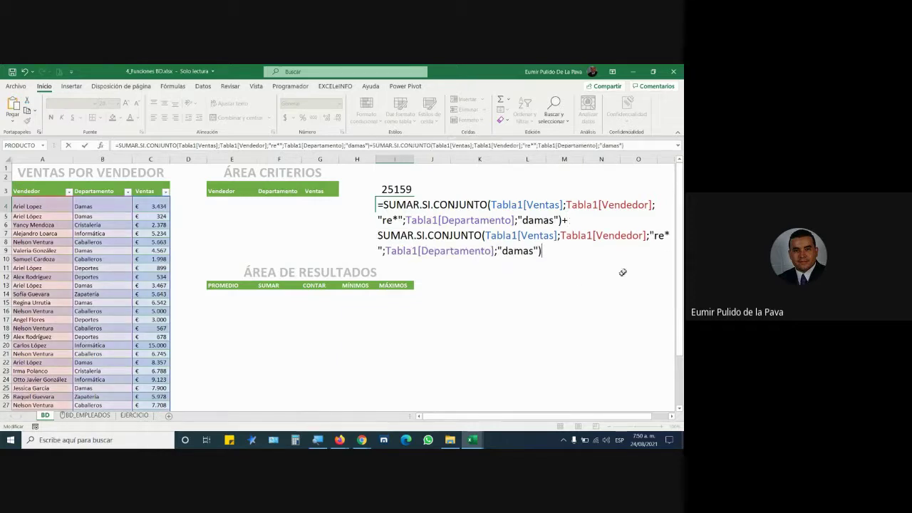
Step: Change the seller criterion in the second SUMAR.SI.CONJUNTO expression of I4 to "vale*" and commit the formula
left_click_drag(655, 237, 663, 238)
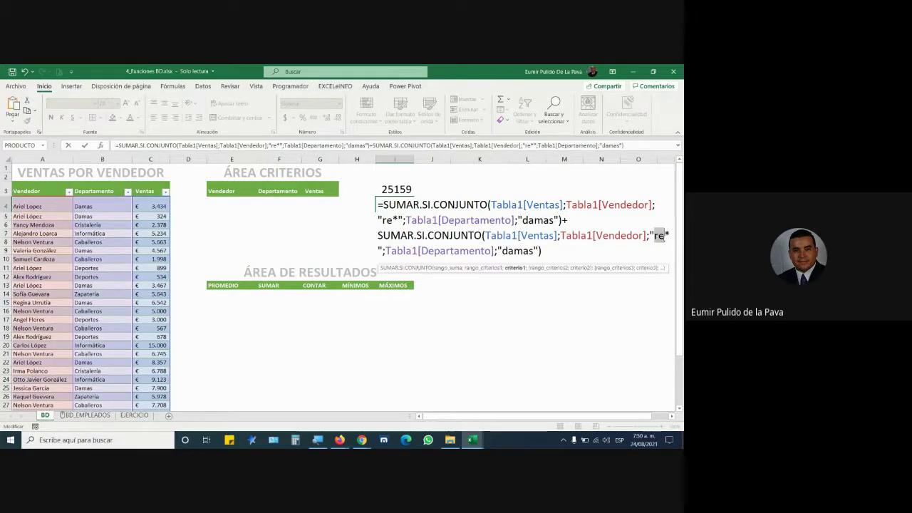
type("vale")
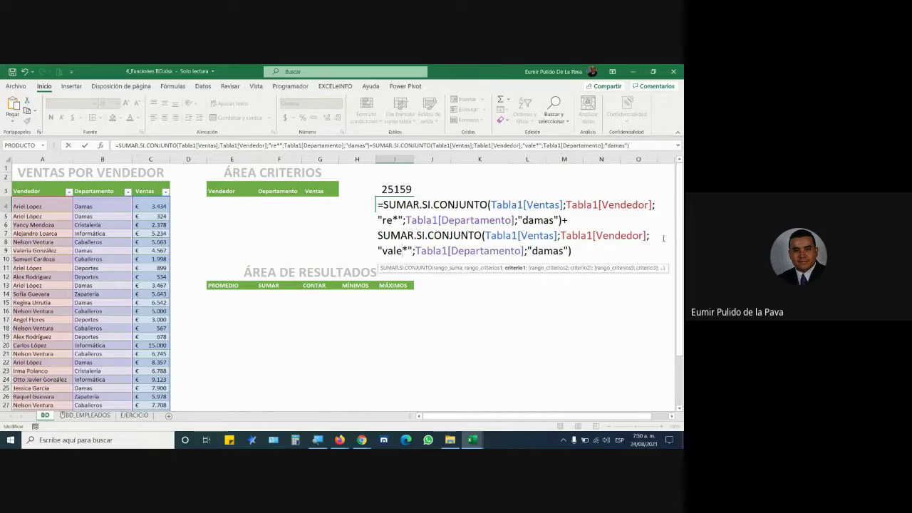
key("Return")
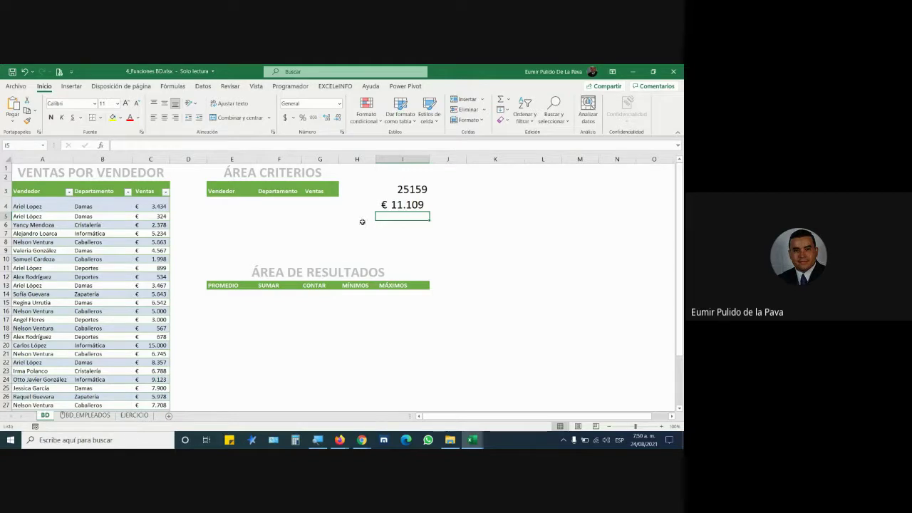
Step: Examine the two added SUMAR.SI.CONJUNTO expressions in the I4 formula and compare their seller and department criteria
double_click(403, 205)
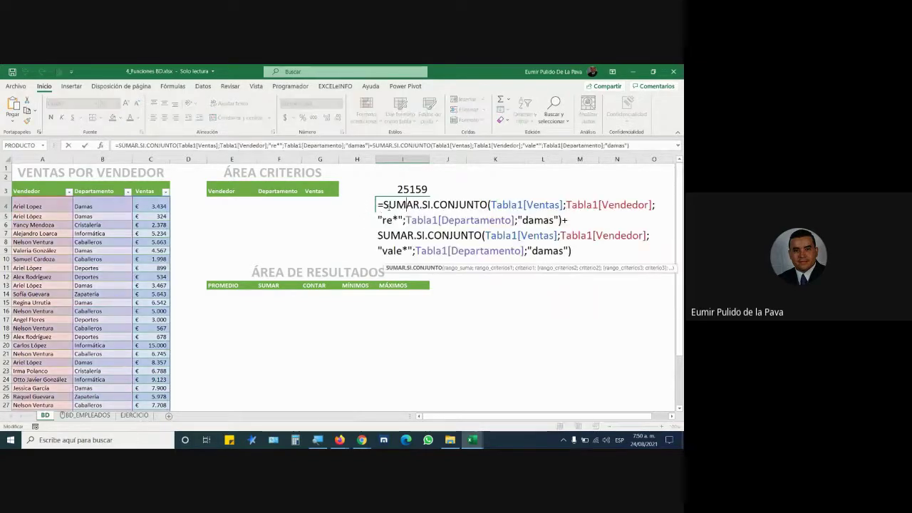
left_click_drag(379, 205, 565, 221)
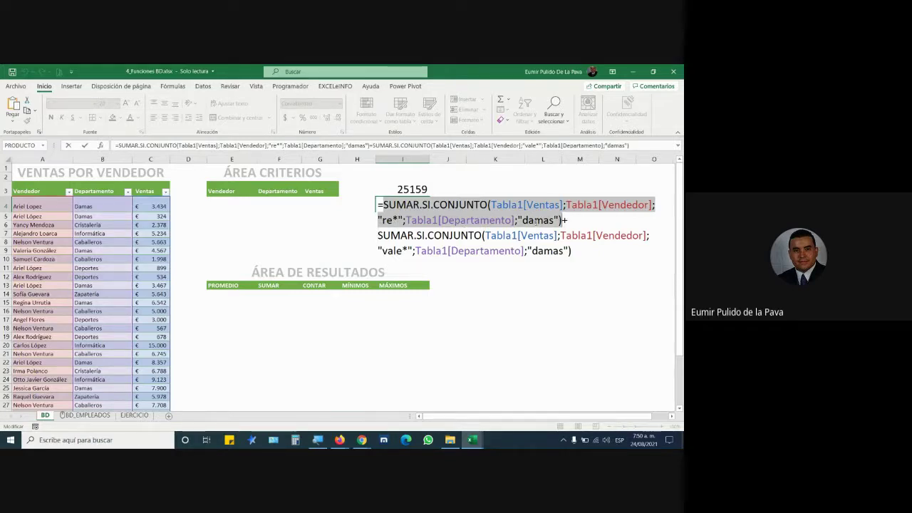
left_click(561, 220)
left_click_drag(563, 220, 384, 204)
left_click_drag(596, 235, 567, 252)
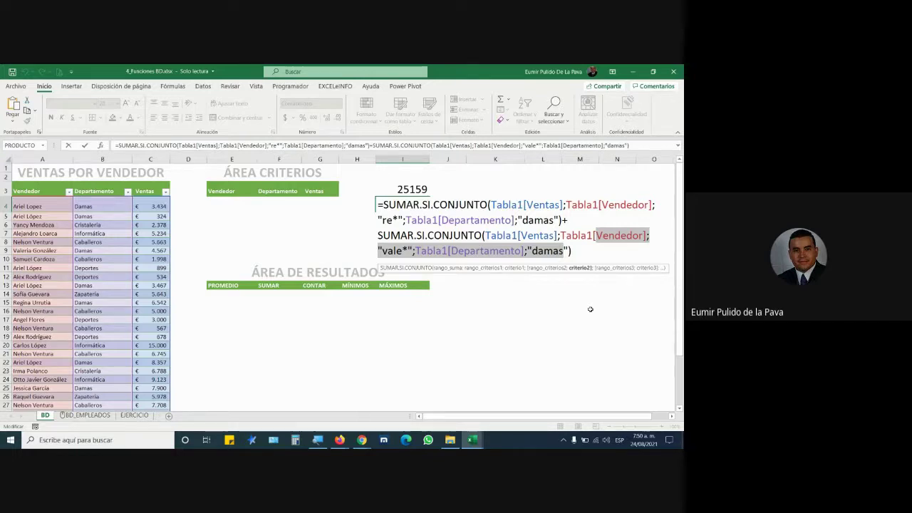
left_click_drag(572, 251, 366, 208)
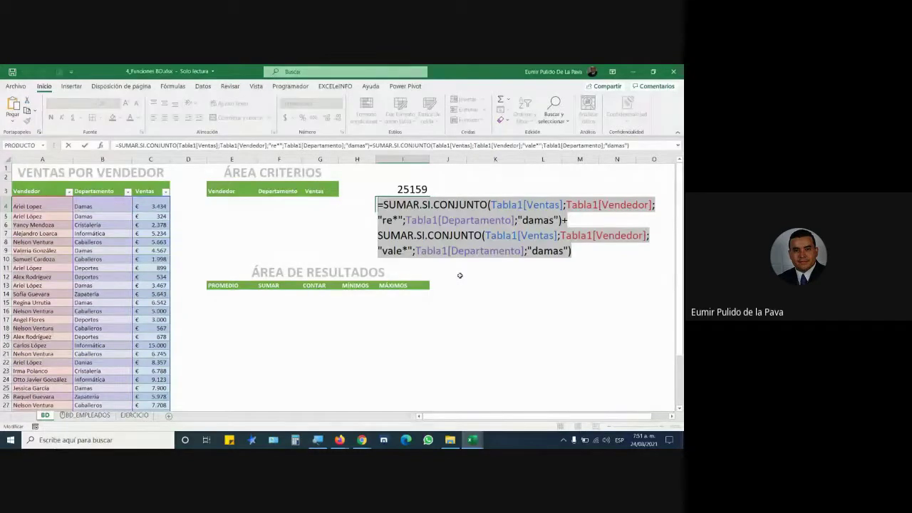
left_click(486, 223)
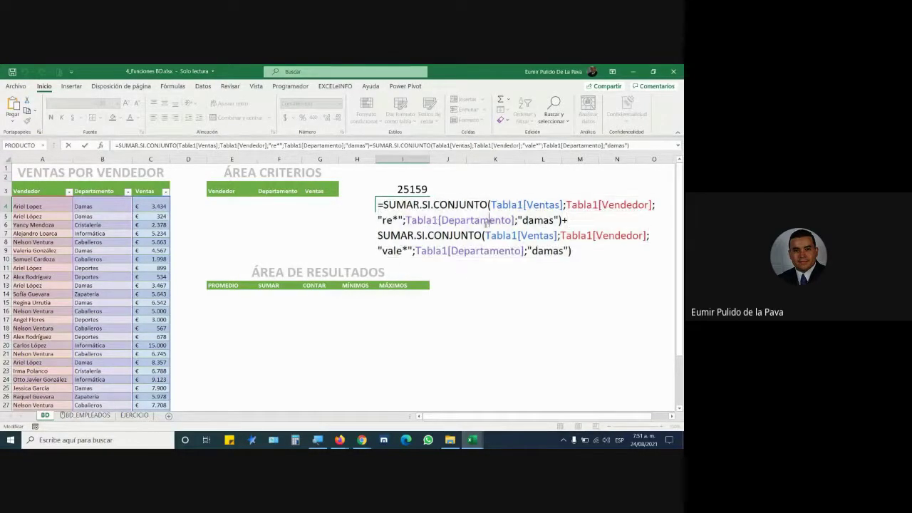
left_click_drag(378, 205, 596, 265)
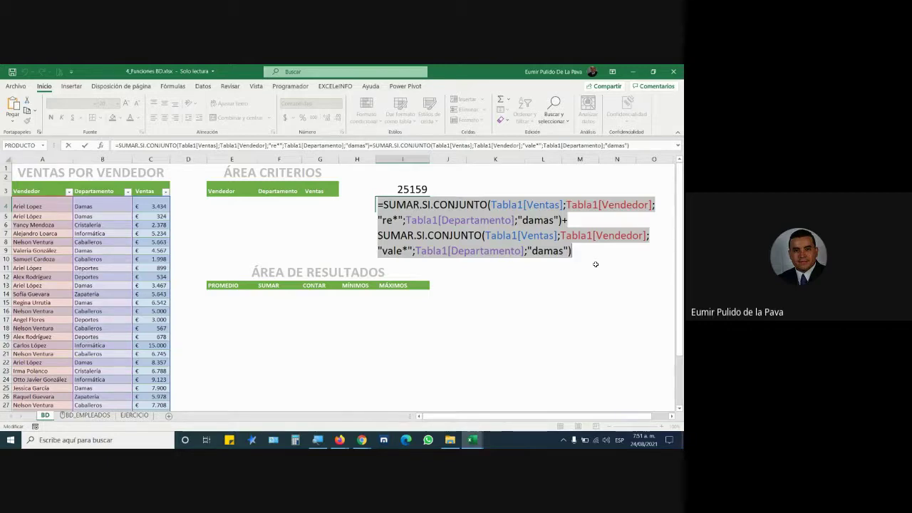
key("Return")
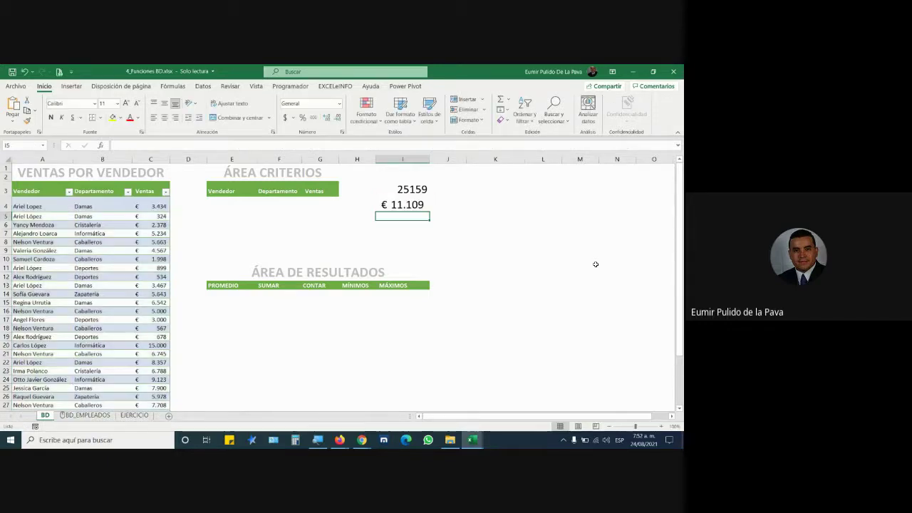
Step: Switch to the Google Meet call and read the chat message about deleting a table column with information below the table
left_click(366, 439)
left_click(322, 403)
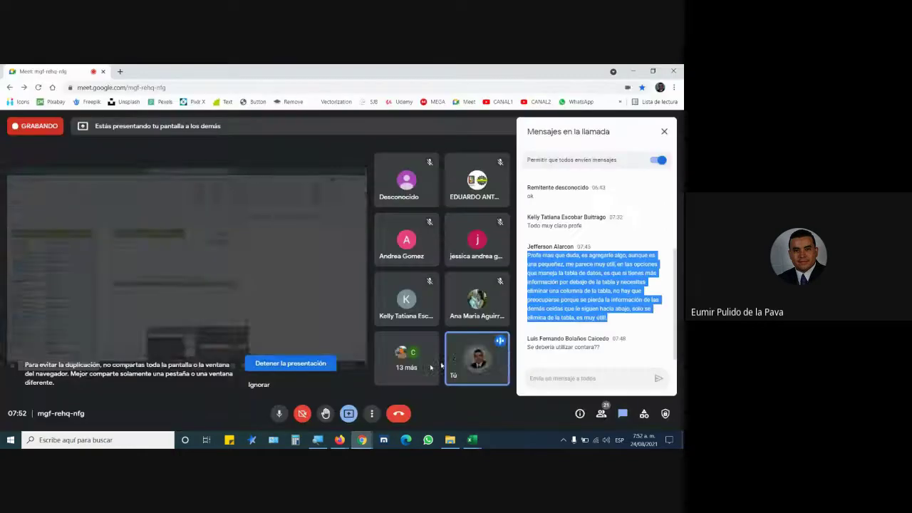
left_click(584, 379)
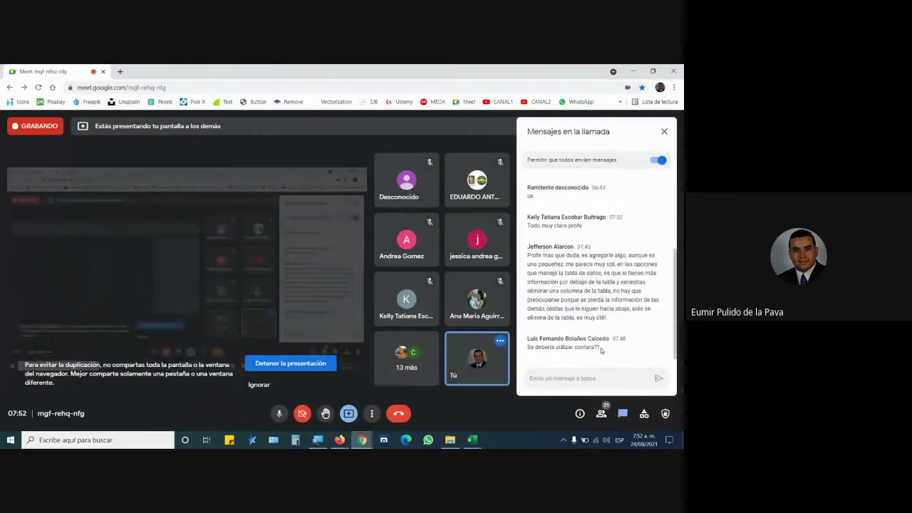
left_click_drag(573, 339, 536, 339)
left_click_drag(528, 255, 605, 318)
left_click(612, 288)
left_click_drag(555, 255, 600, 274)
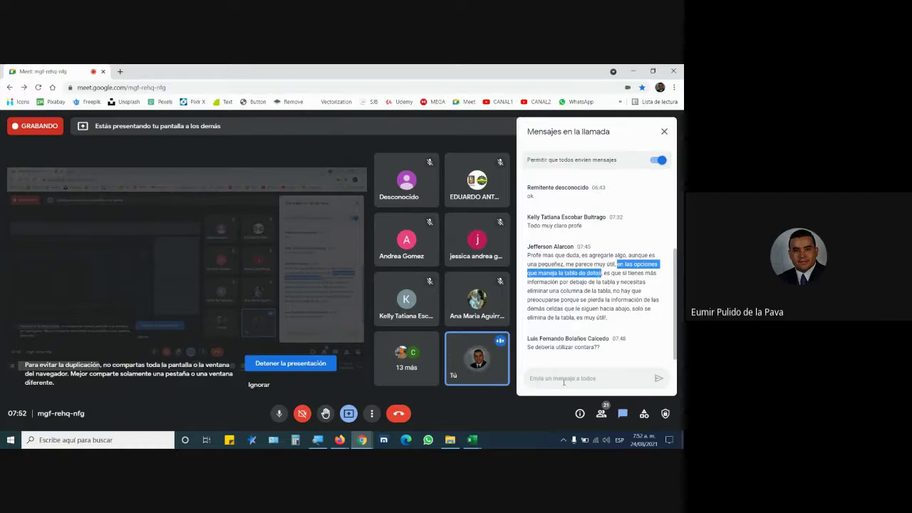
left_click(472, 441)
left_click(475, 404)
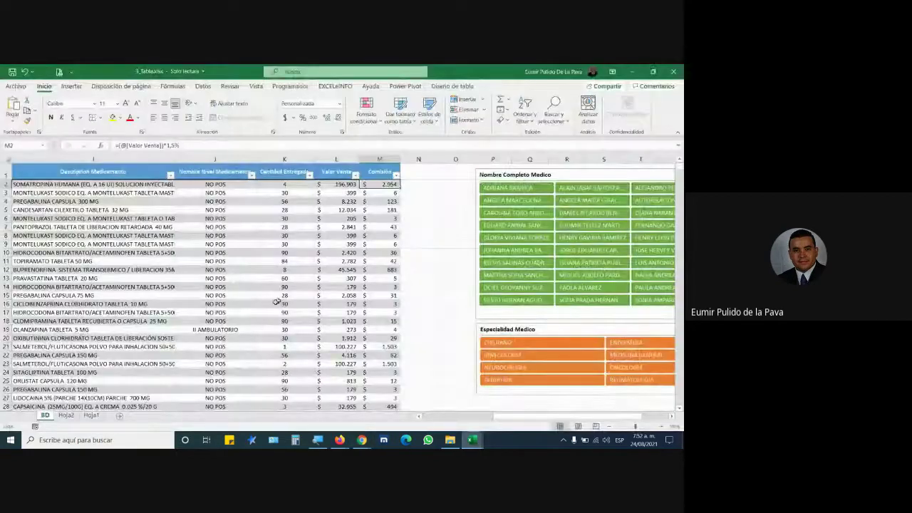
key("alt+Tab")
left_click_drag(623, 274, 615, 321)
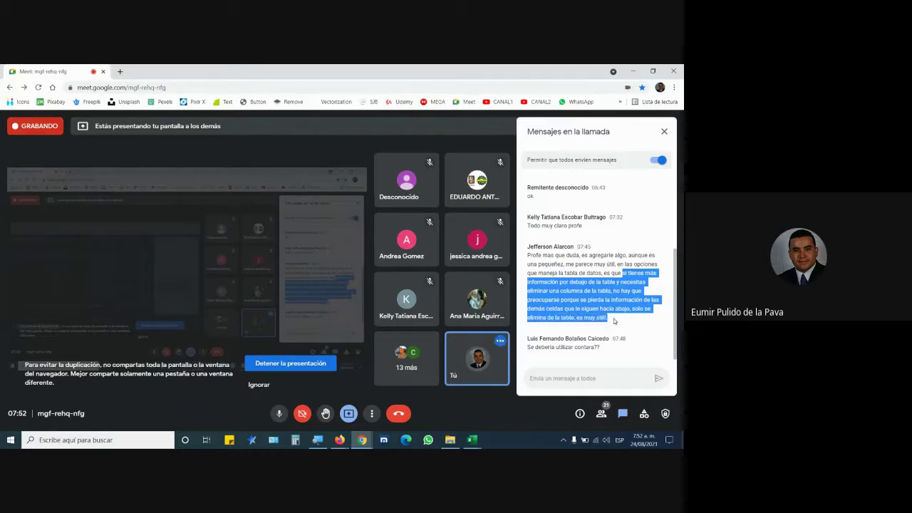
Step: Switch to the 3_Tabla.xlsx workbook and show the end of the table around the Comisión column on sheet BD
mouse_move(472, 439)
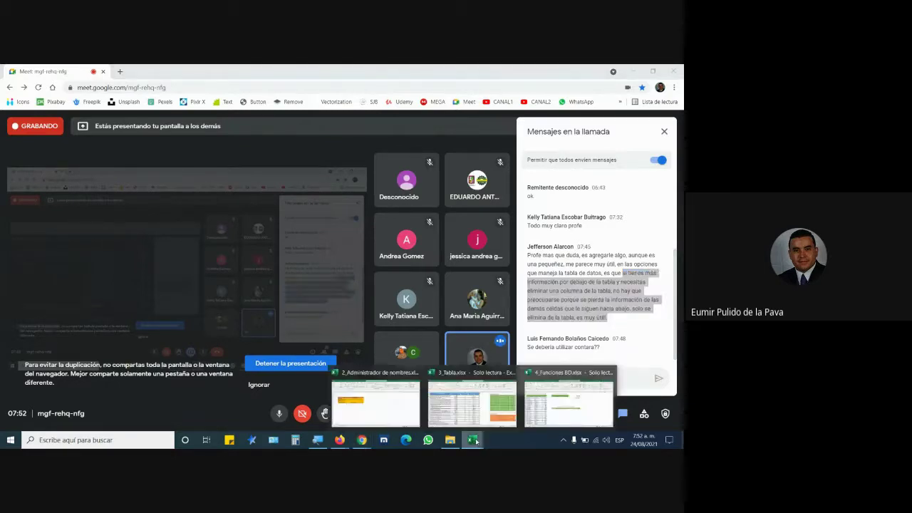
left_click(563, 406)
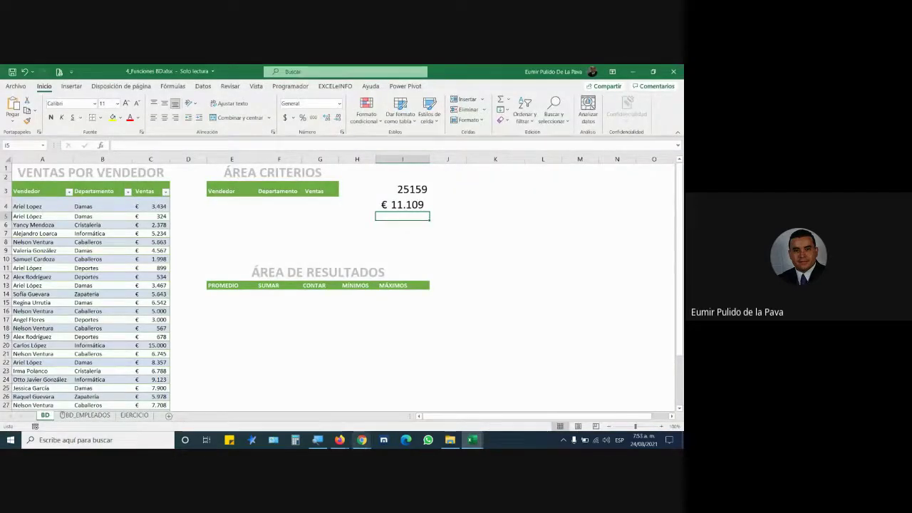
mouse_move(472, 439)
left_click(471, 403)
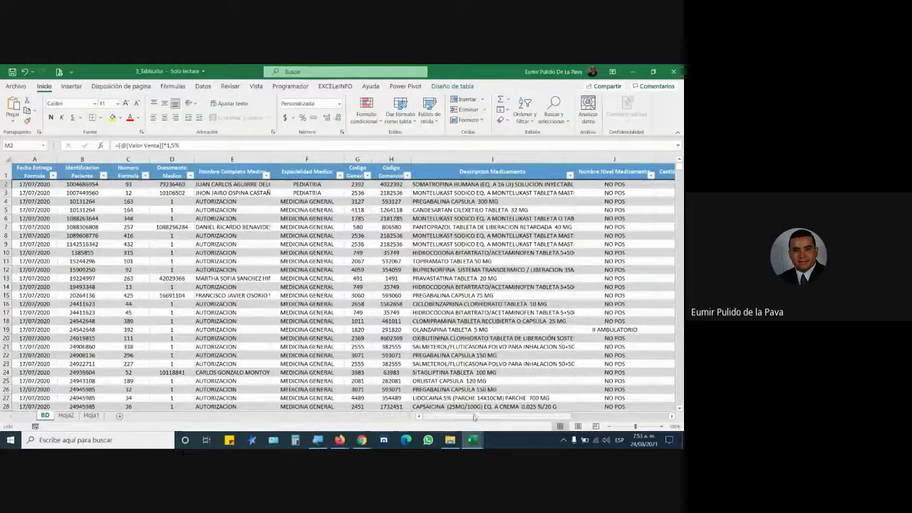
left_click_drag(474, 418, 574, 419)
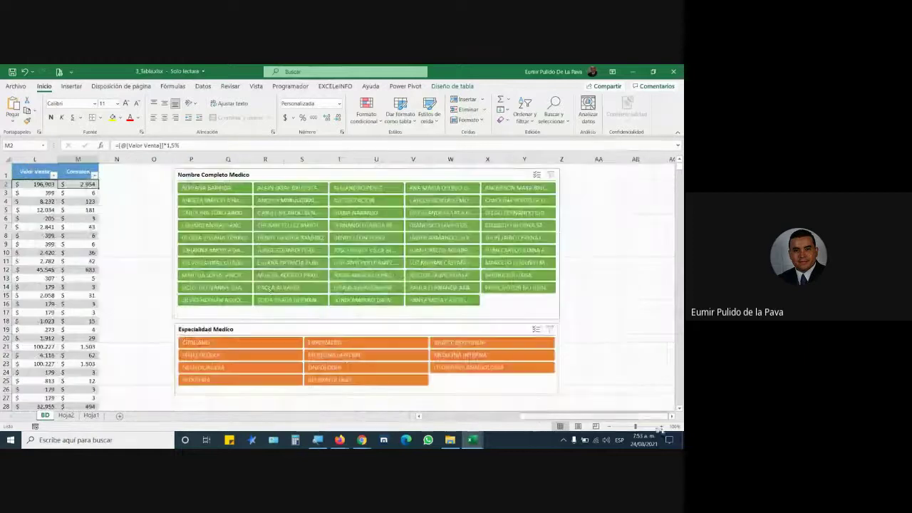
Step: Add a test column headed "dasdas" in N1 beside the table and delete it again
left_click(125, 179)
left_click(123, 175)
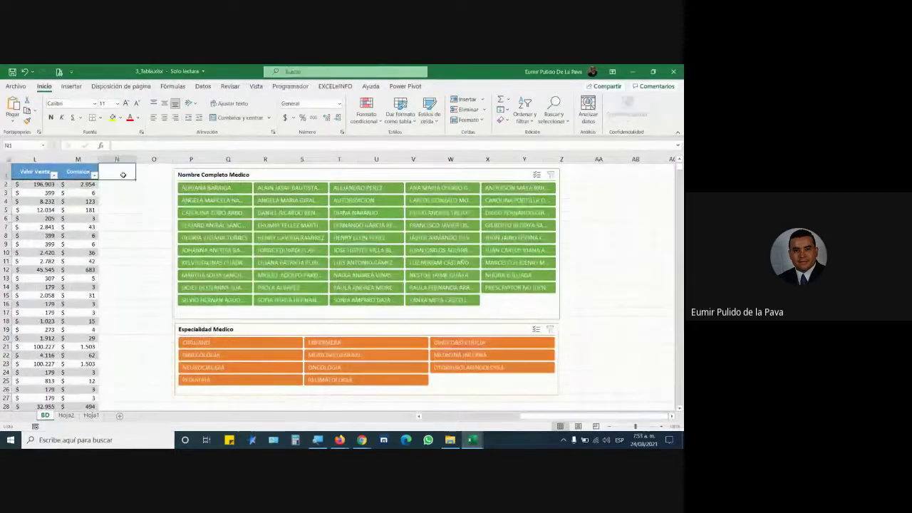
type("dasdas")
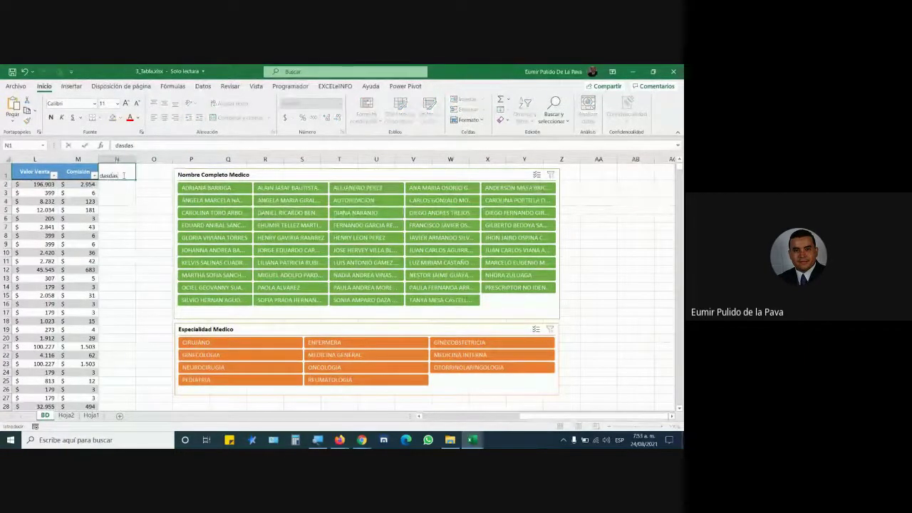
key("Return")
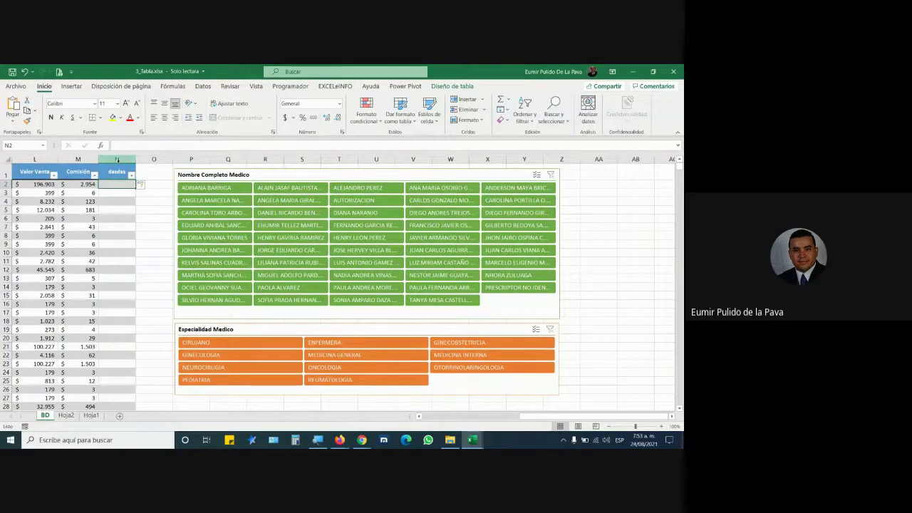
right_click(117, 159)
left_click(146, 246)
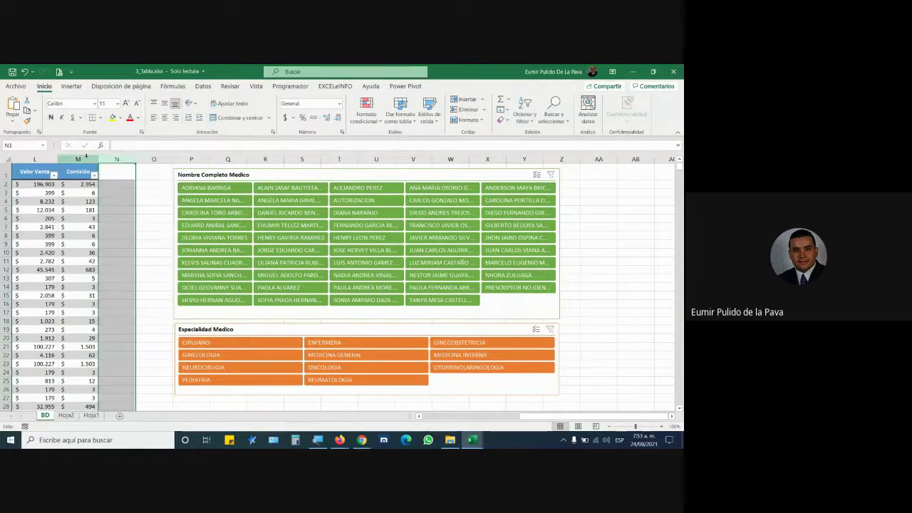
Step: Delete the Comisión column from the table on sheet BD
right_click(78, 159)
left_click(107, 246)
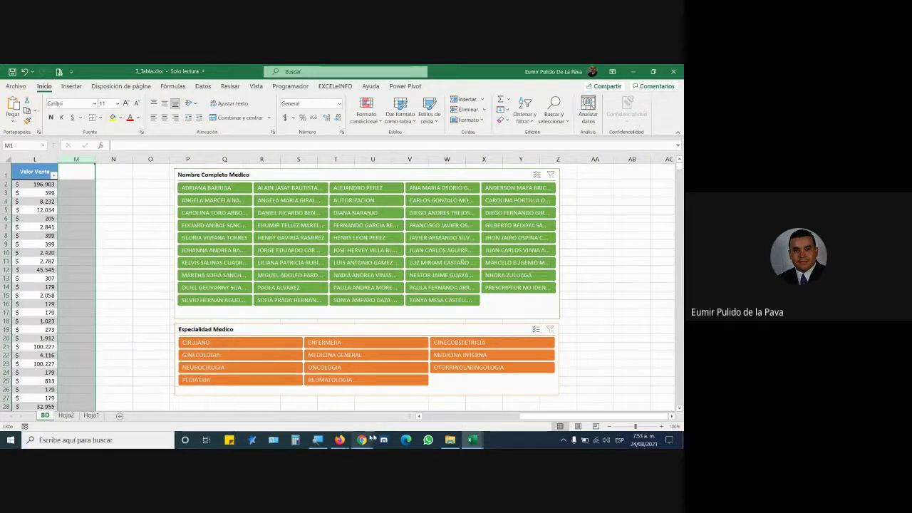
Step: Delete the last ten data rows of the table on sheet BD, rows 2143 to 2152
scroll(247, 344, "left", 5)
scroll(247, 343, "down", 13)
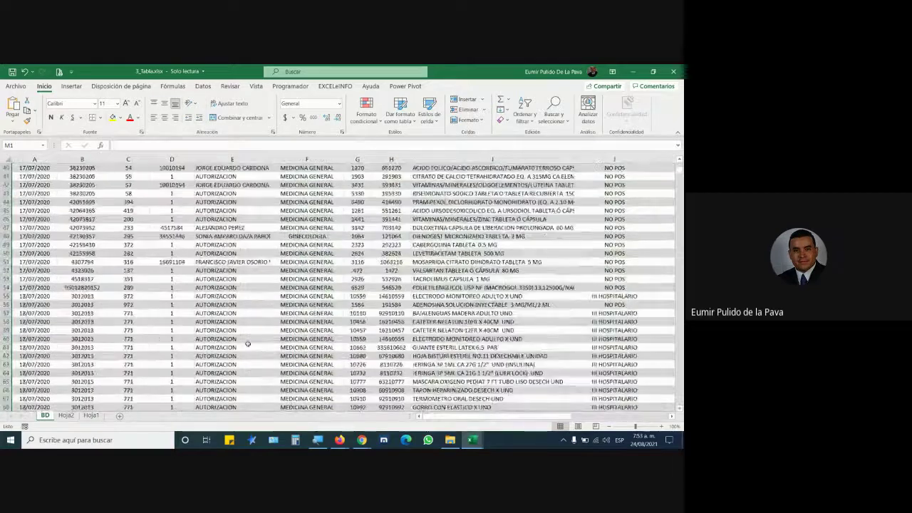
scroll(248, 343, "down", 15)
left_click(184, 304)
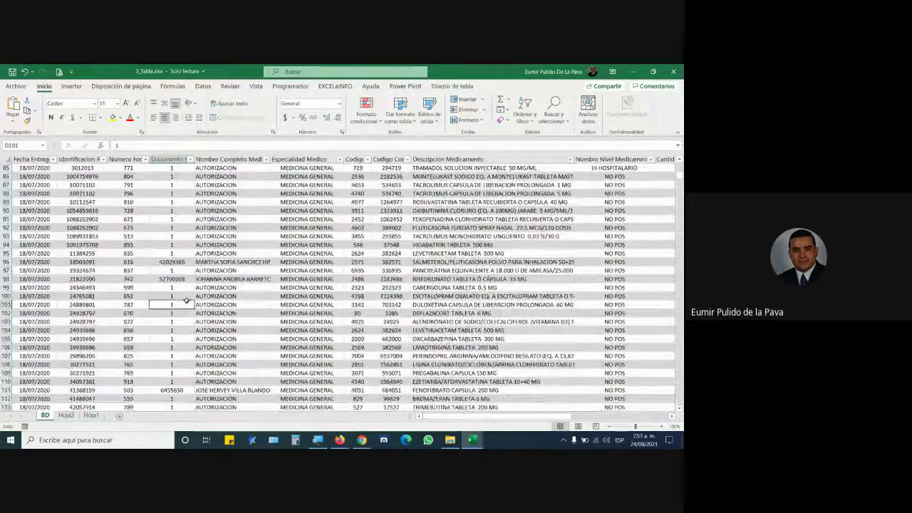
key("ctrl+Down")
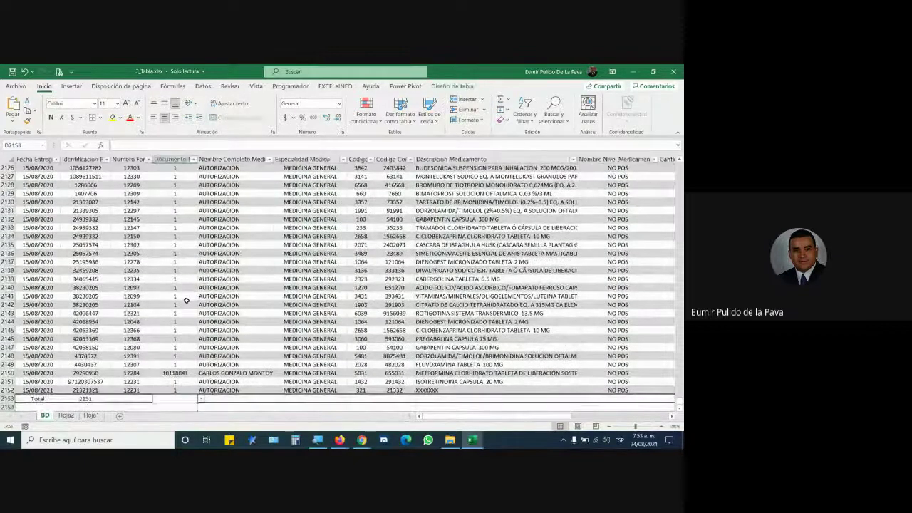
left_click(8, 390)
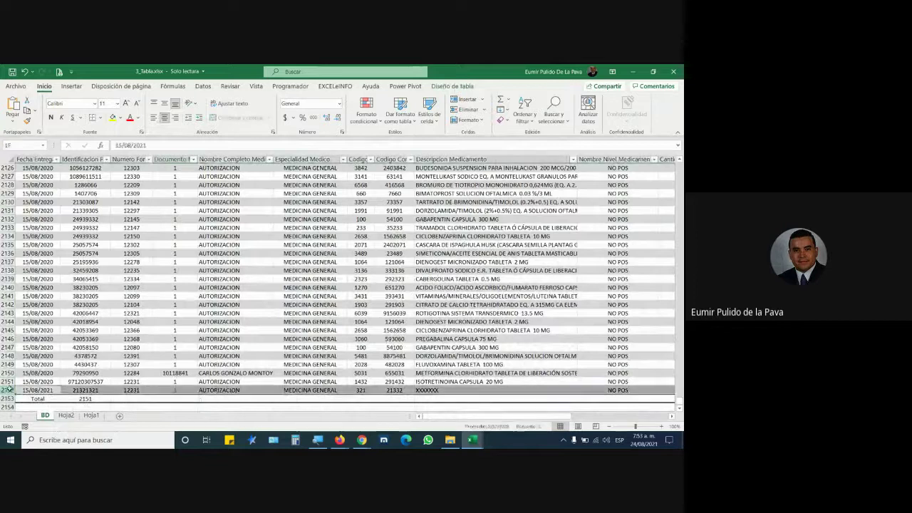
left_click_drag(8, 389, 9, 313)
right_click(14, 325)
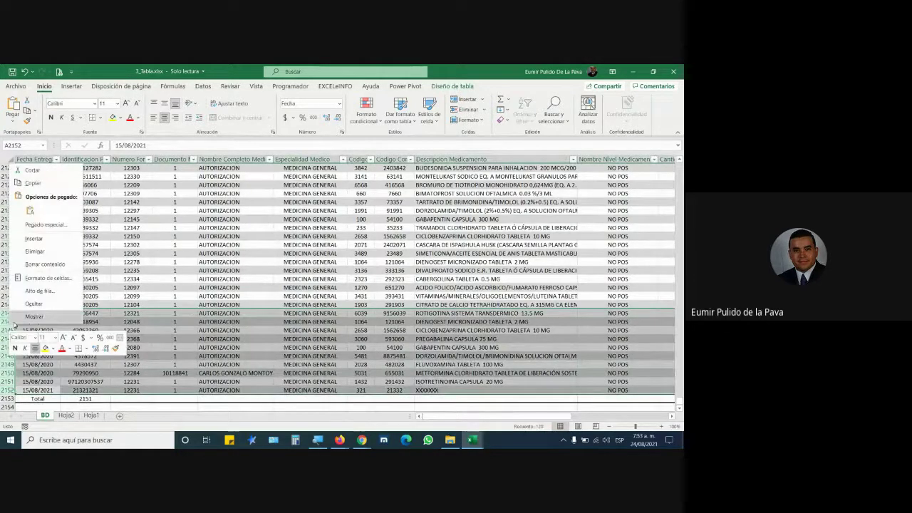
left_click(34, 251)
left_click(301, 322)
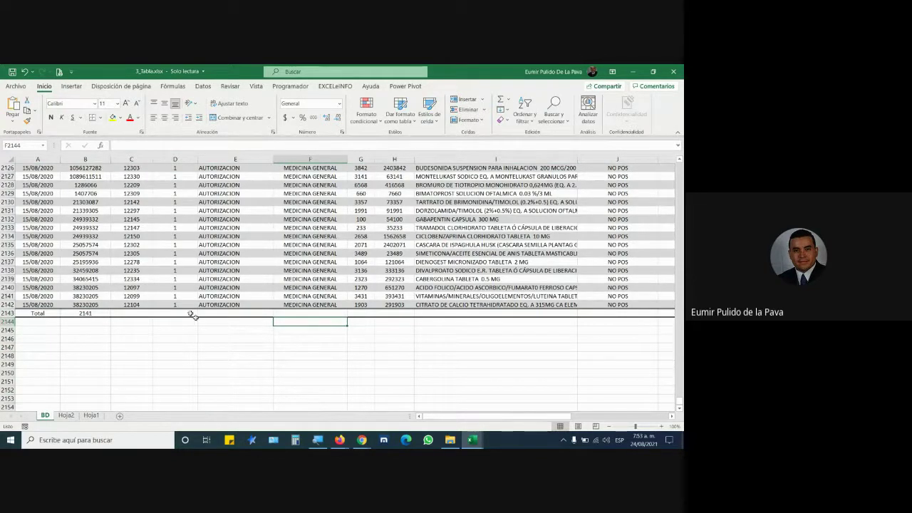
Step: Look over sheets Hoja2 and Hoja1, examine the SUMA formula in Hoja1 cell B2, and return to sheet BD
left_click(66, 415)
left_click(146, 184)
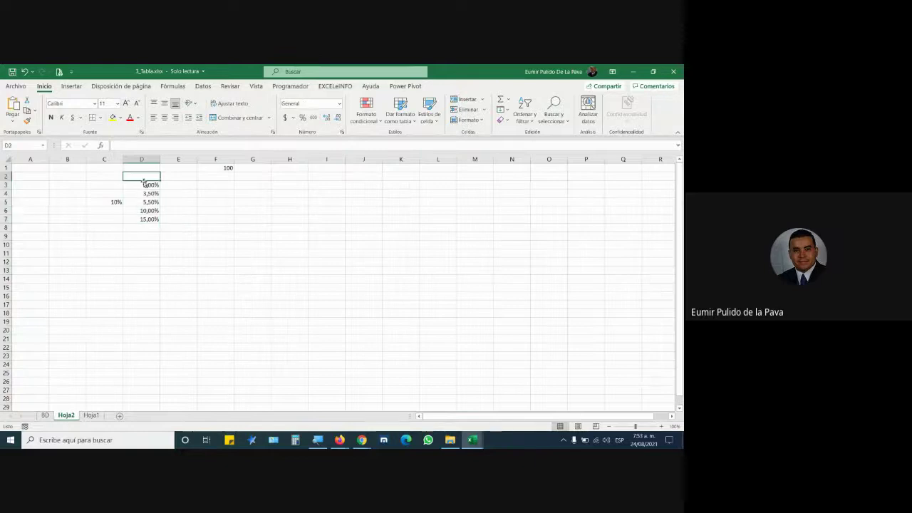
left_click(91, 415)
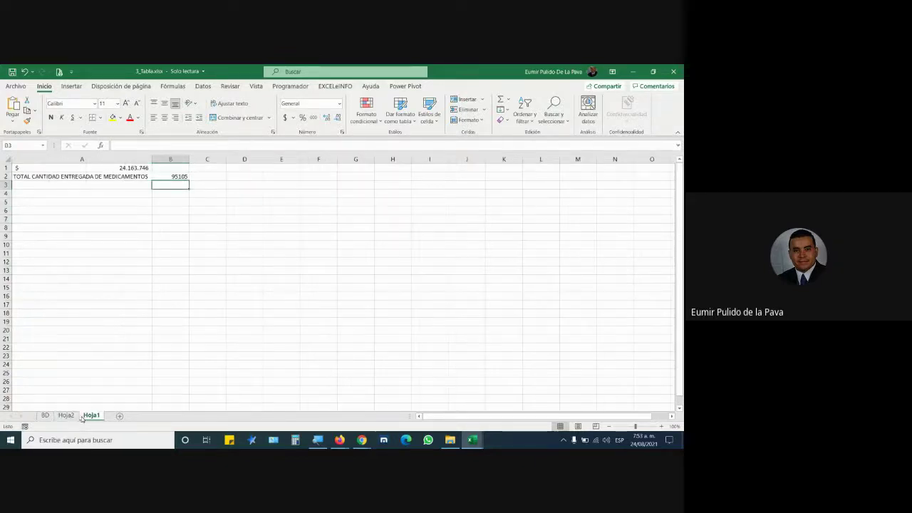
double_click(169, 178)
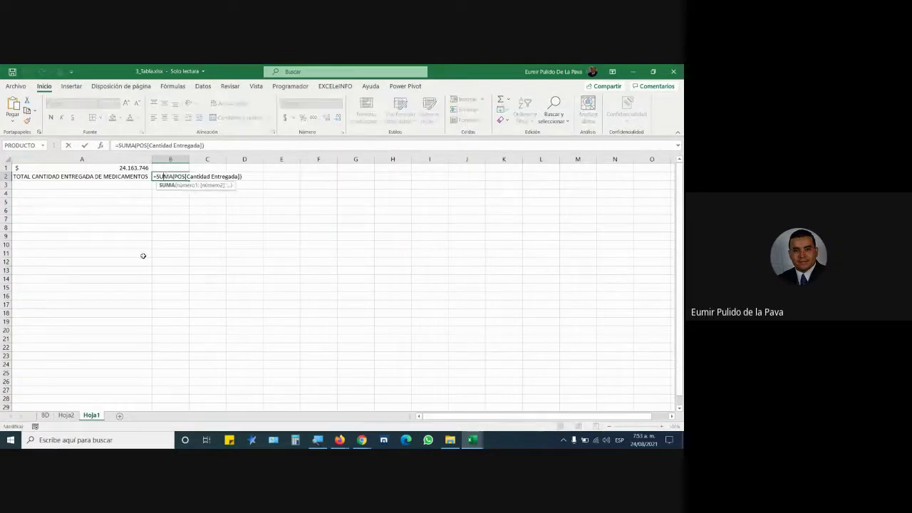
key("Return")
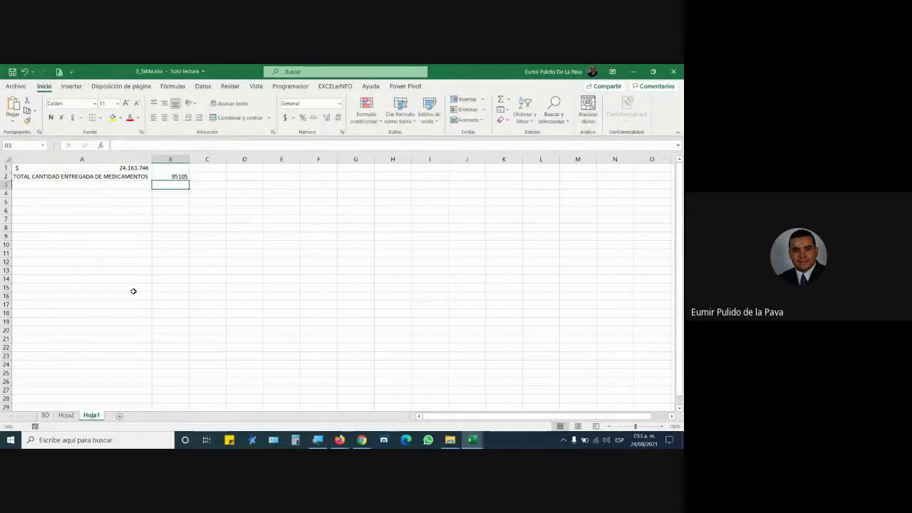
left_click(45, 415)
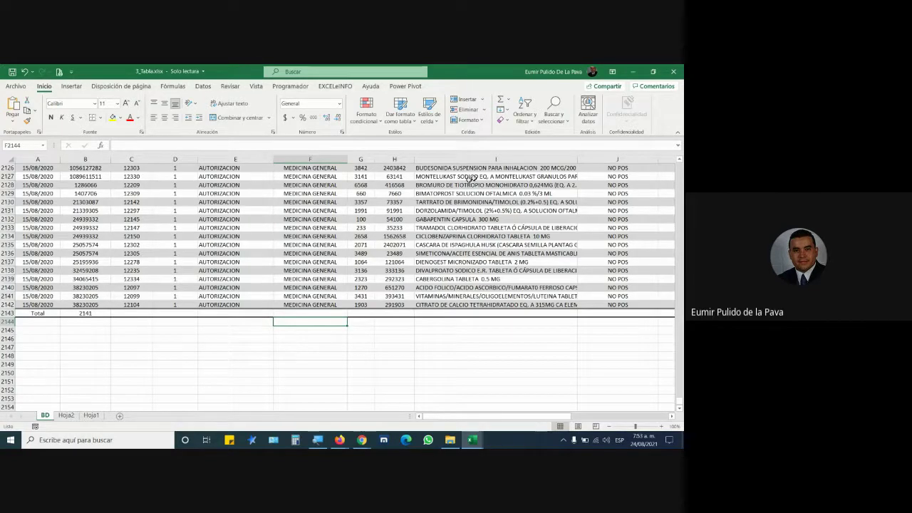
Step: Delete columns G to I, before Nombre Nivel Medicamento, from the table on sheet BD
left_click(420, 160)
left_click_drag(420, 160, 357, 160)
right_click(360, 159)
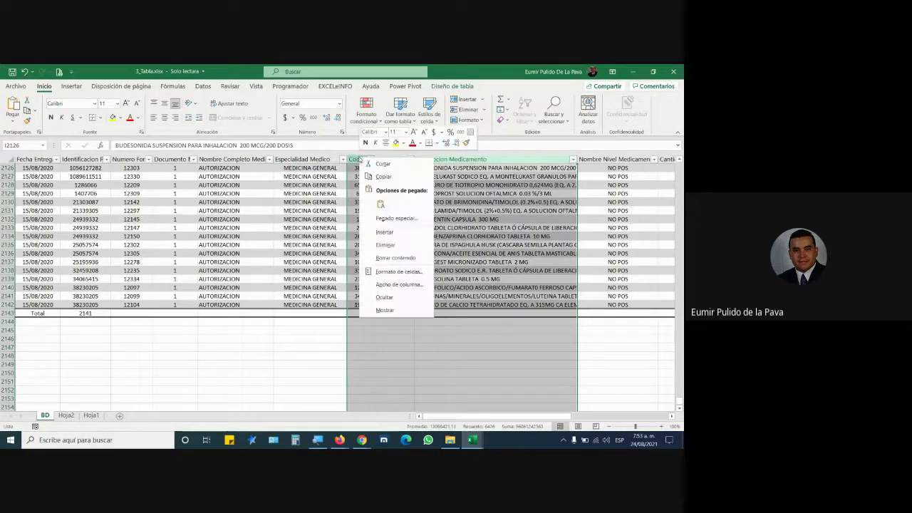
left_click(401, 244)
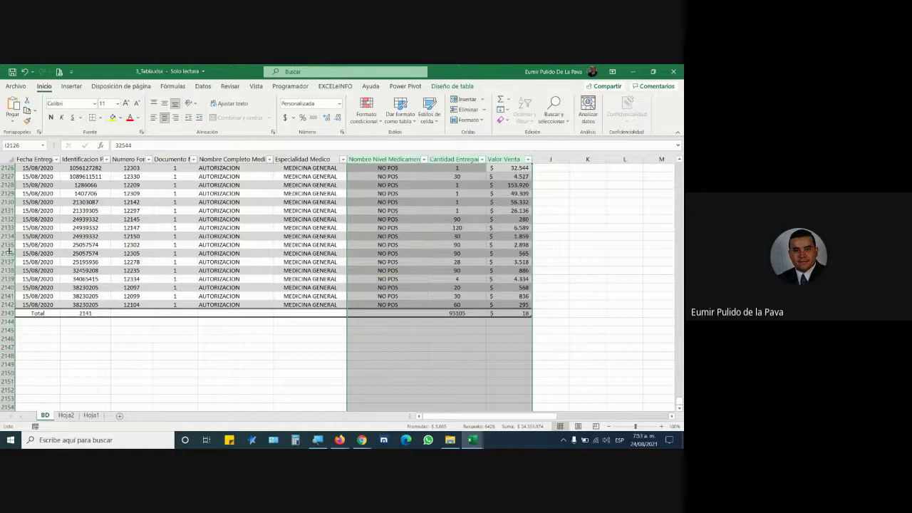
Step: Delete the last seven data rows of the table on sheet BD, rows 2136 to 2142
left_click_drag(7, 253, 7, 304)
right_click(8, 297)
left_click(28, 226)
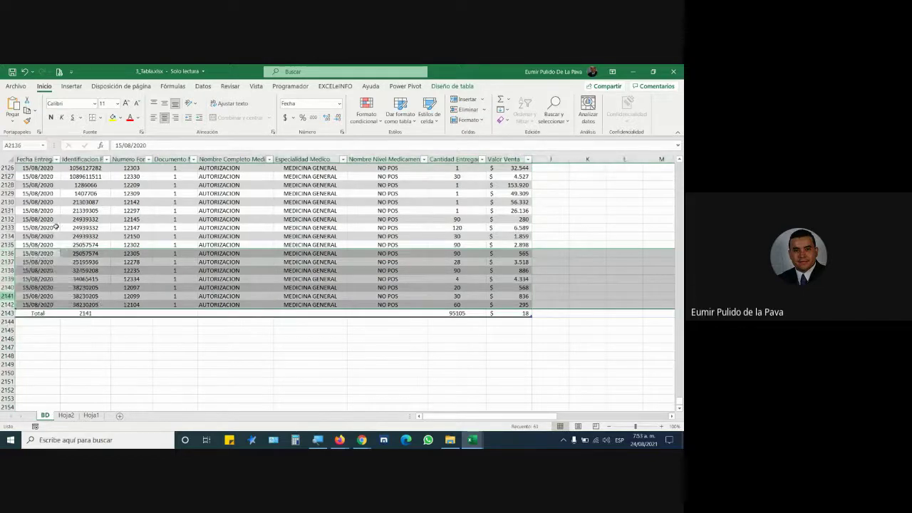
Step: Examine the POS[Cantidad Entregada] table reference inside the SUMA formula in cell B2 of sheet Hoja1
left_click(91, 415)
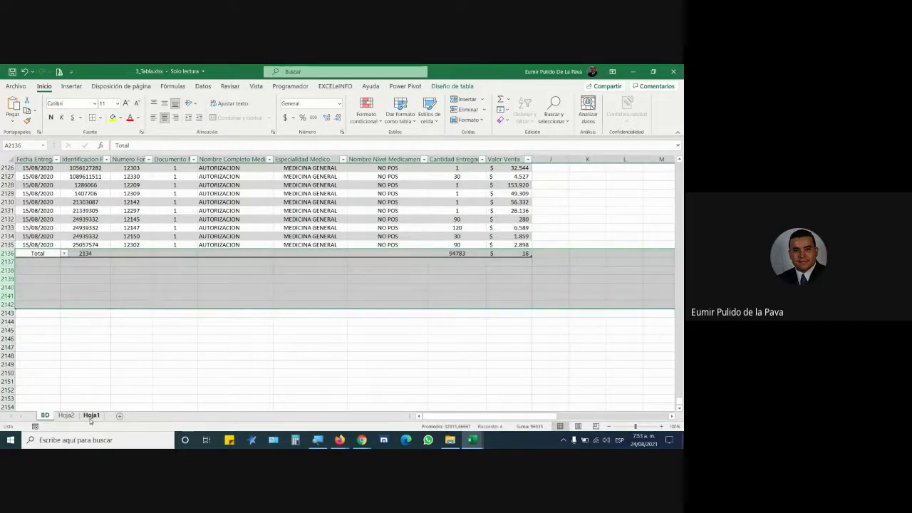
left_click(177, 176)
double_click(177, 176)
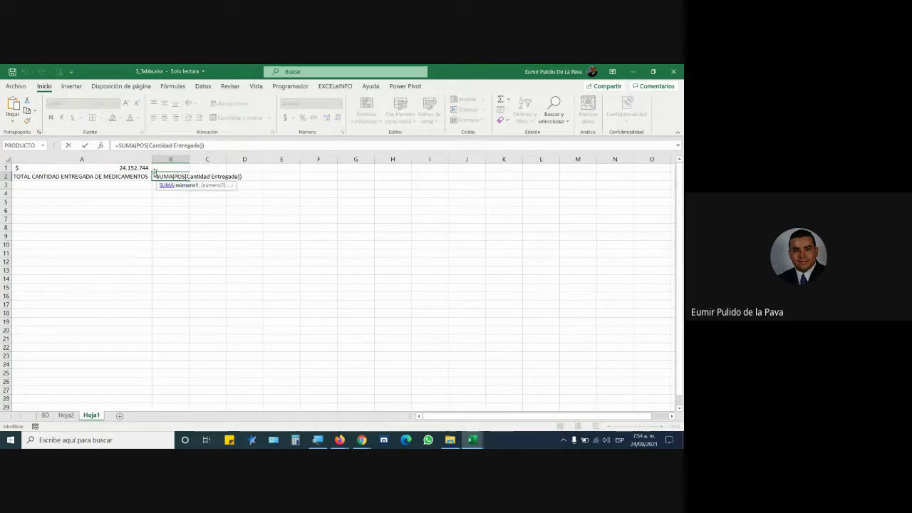
left_click_drag(154, 176, 242, 176)
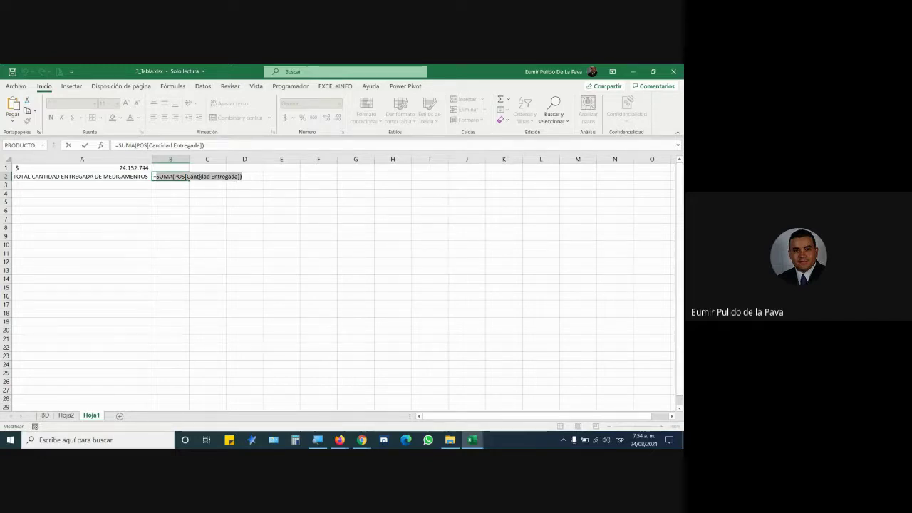
left_click(186, 176)
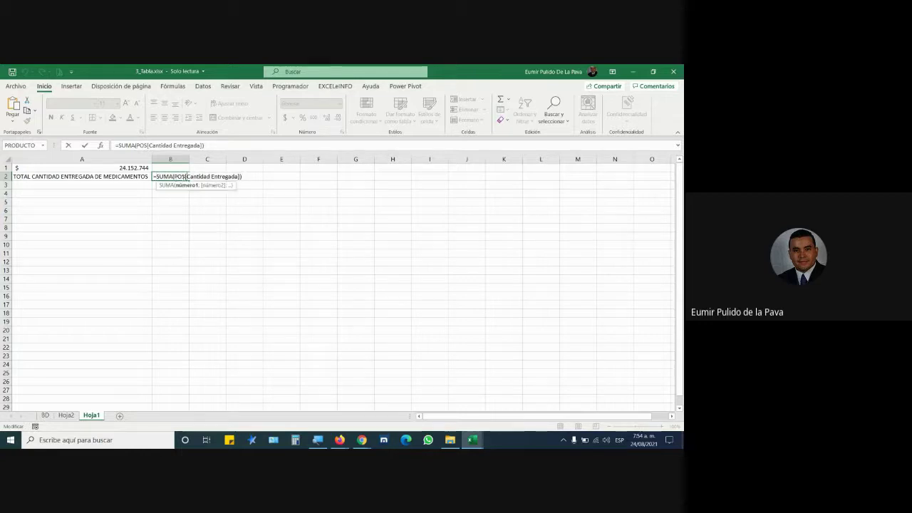
left_click_drag(176, 176, 239, 176)
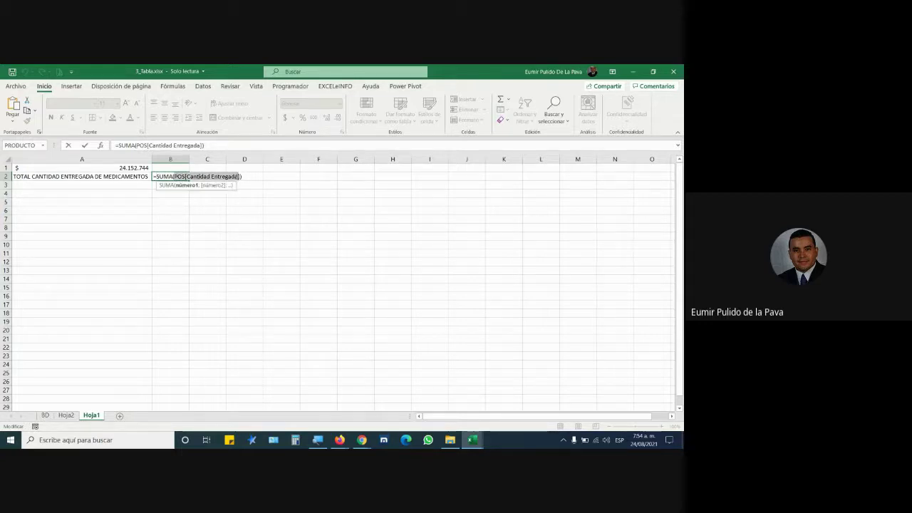
left_click(203, 176)
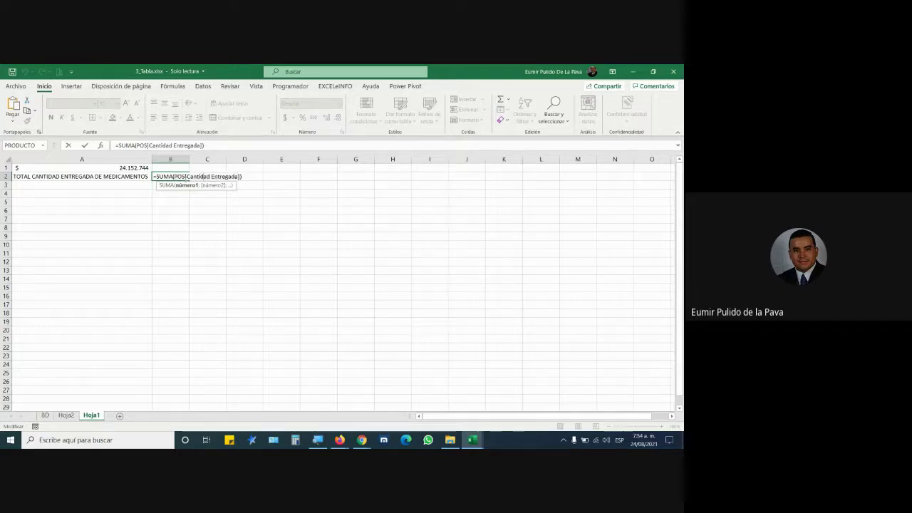
left_click_drag(174, 176, 206, 176)
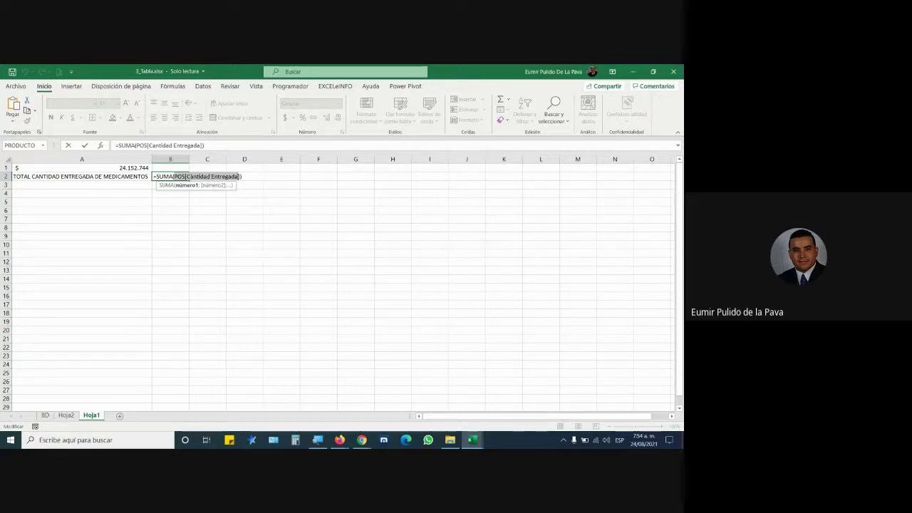
left_click_drag(174, 176, 235, 174)
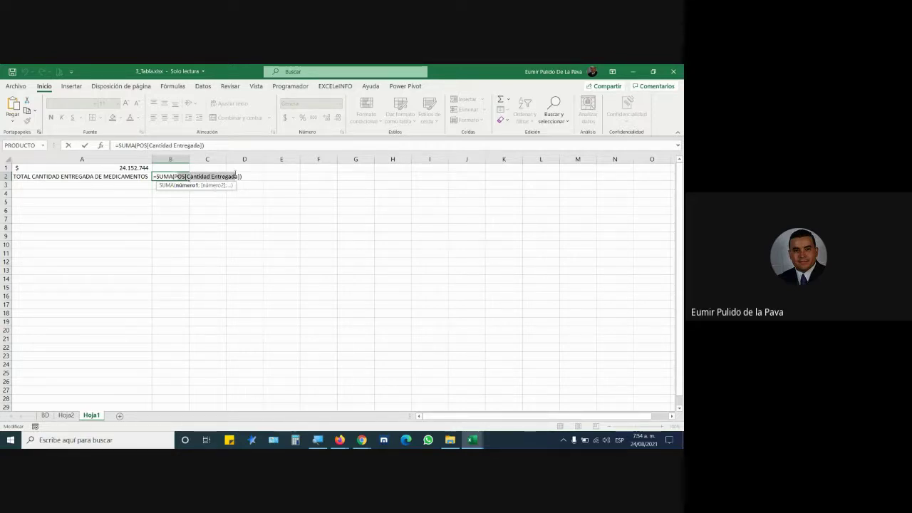
Step: Return to the start of the table on sheet BD and look over the Nombre Nivel Medicamento column and rows 6 and 9
left_click(45, 415)
scroll(220, 273, "up", 20)
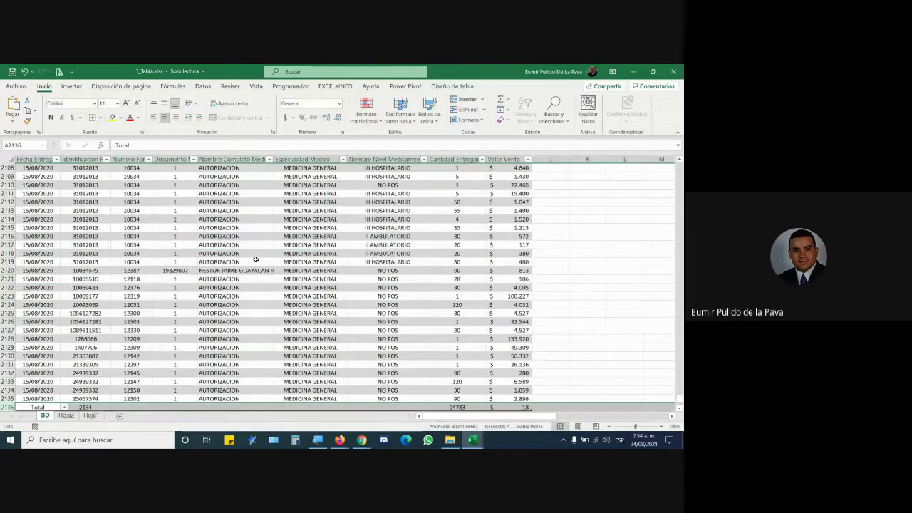
left_click_drag(672, 387, 673, 166)
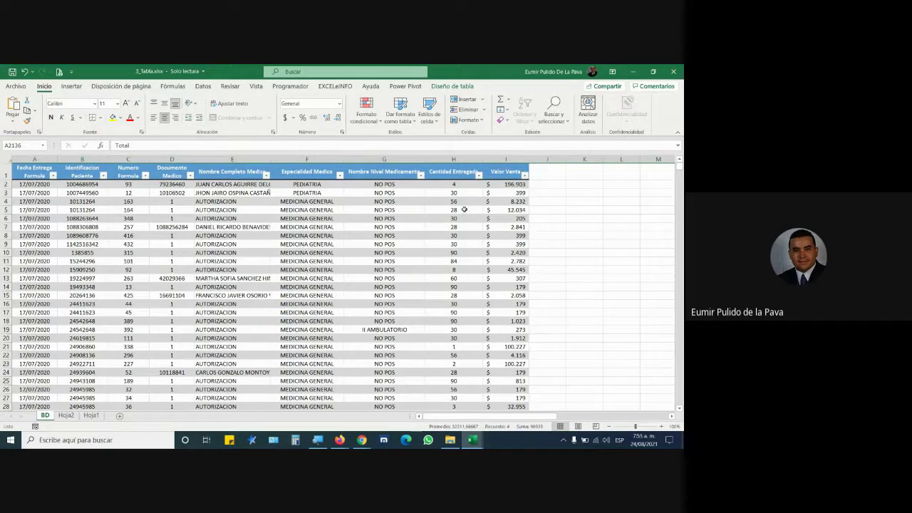
left_click_drag(415, 185, 399, 286)
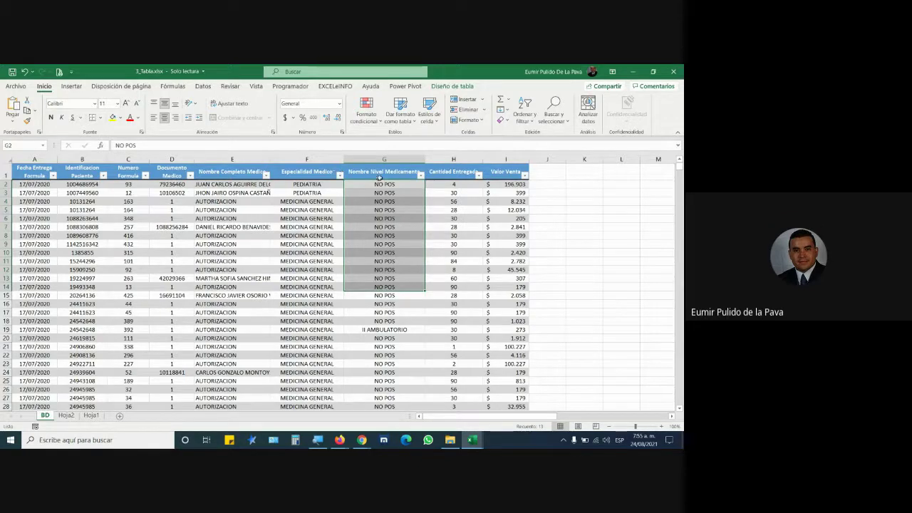
left_click(396, 159)
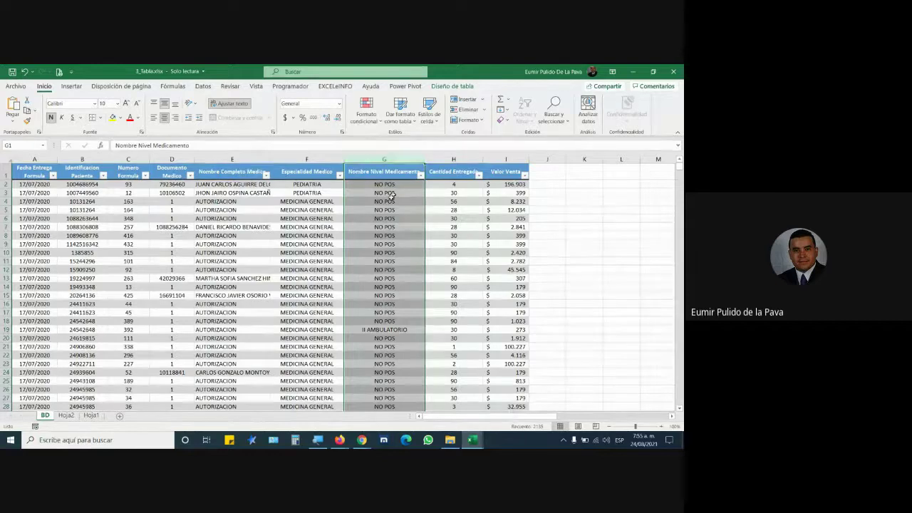
left_click(384, 220)
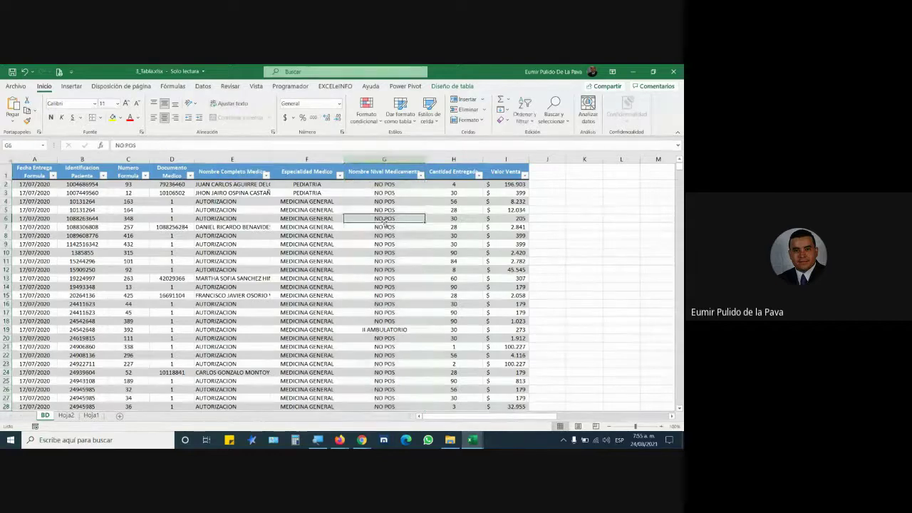
left_click(385, 159)
left_click(5, 218)
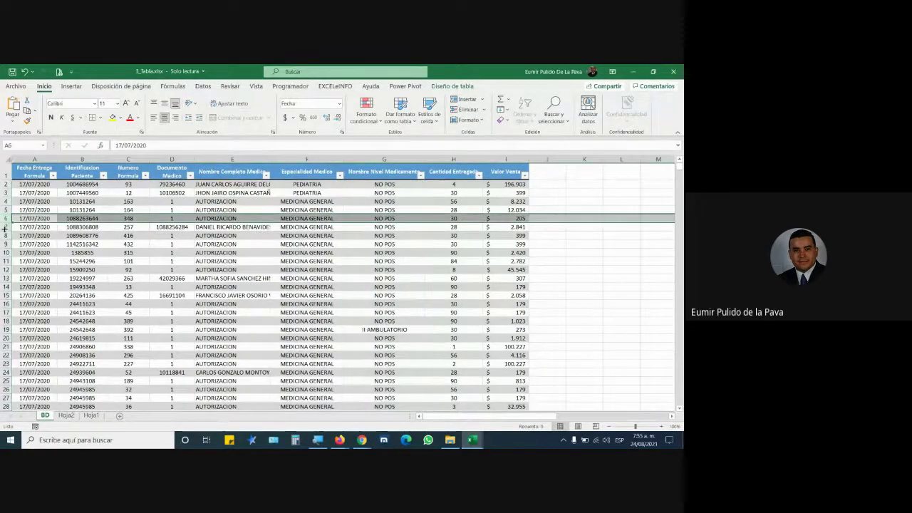
left_click(5, 243)
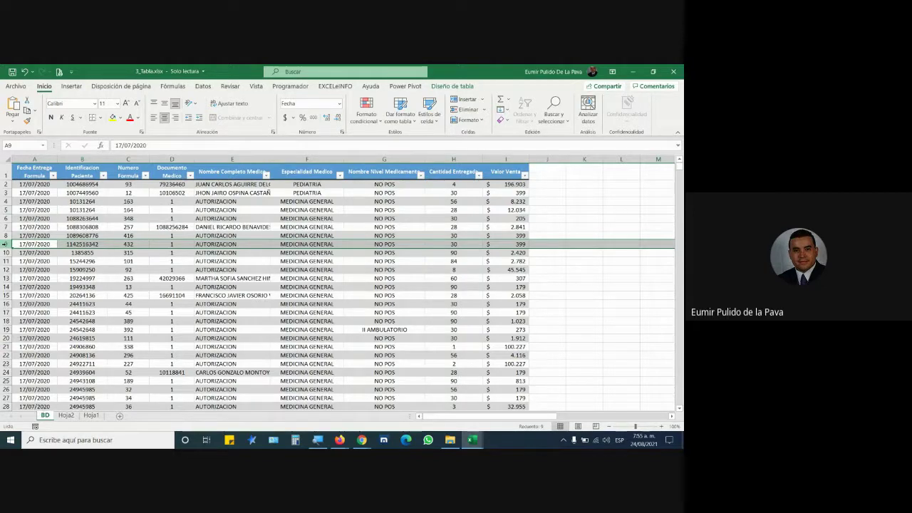
Step: Switch to the Google Meet call in Chrome and check the chat messages and the list of participants
left_click(364, 441)
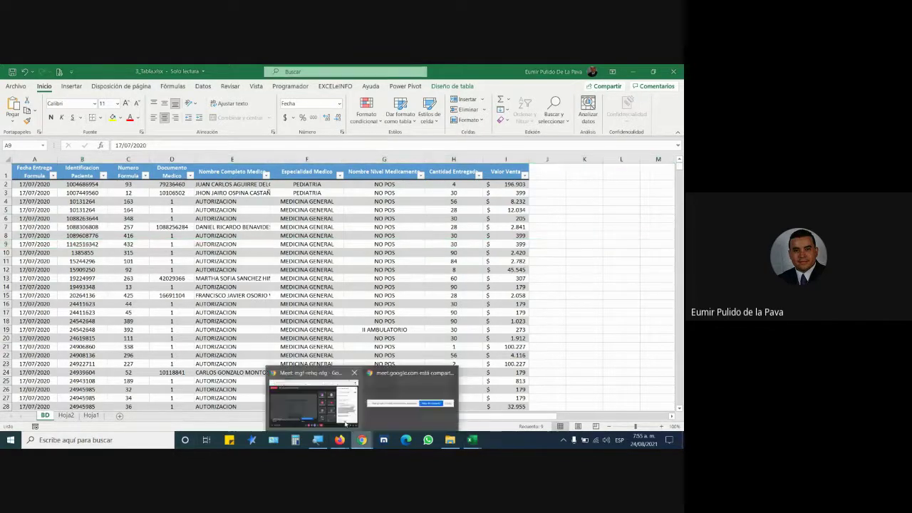
left_click(313, 403)
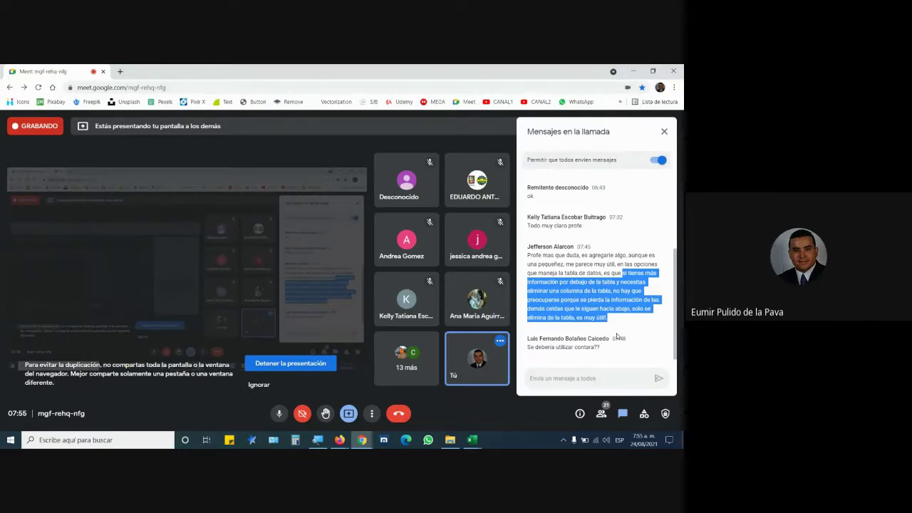
left_click(601, 413)
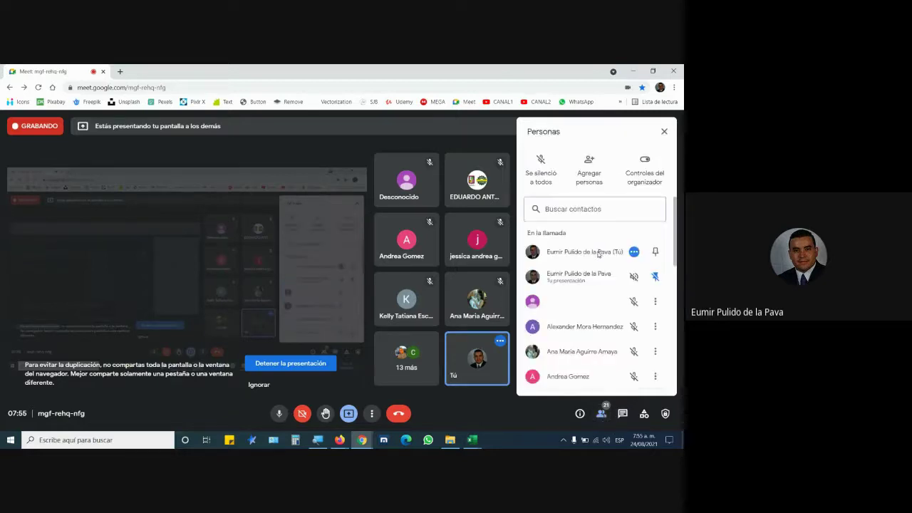
scroll(570, 321, "down", 5)
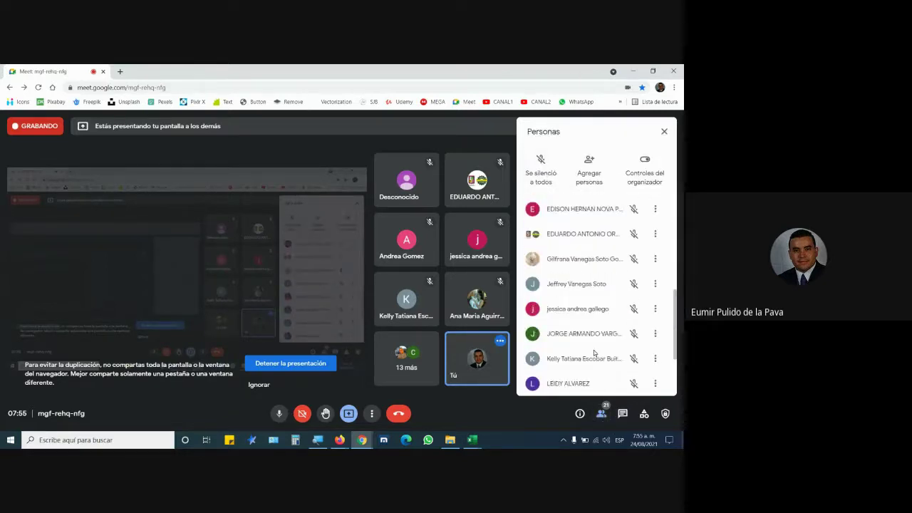
scroll(602, 349, "down", 2)
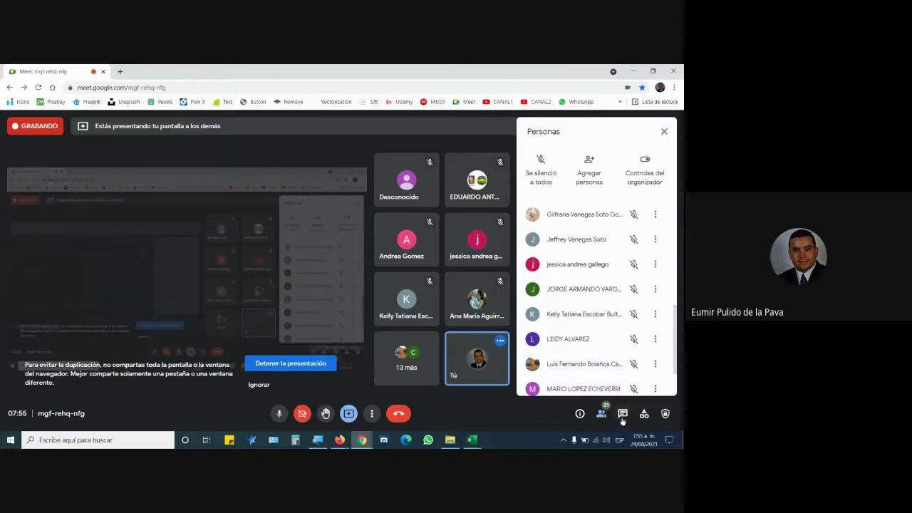
left_click(622, 413)
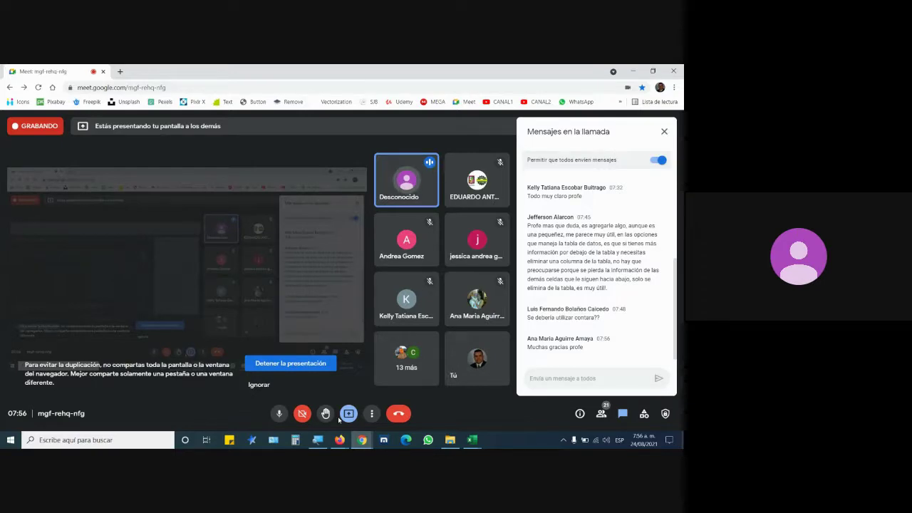
Step: Switch to the Windows Control Panel, open the Region settings and review the format choices, keeping Español (Colombia)
mouse_move(480, 440)
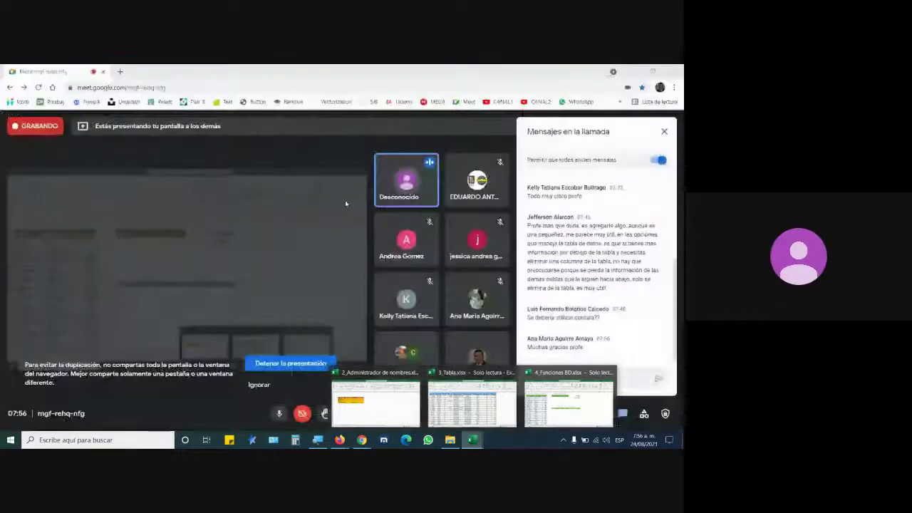
left_click(274, 440)
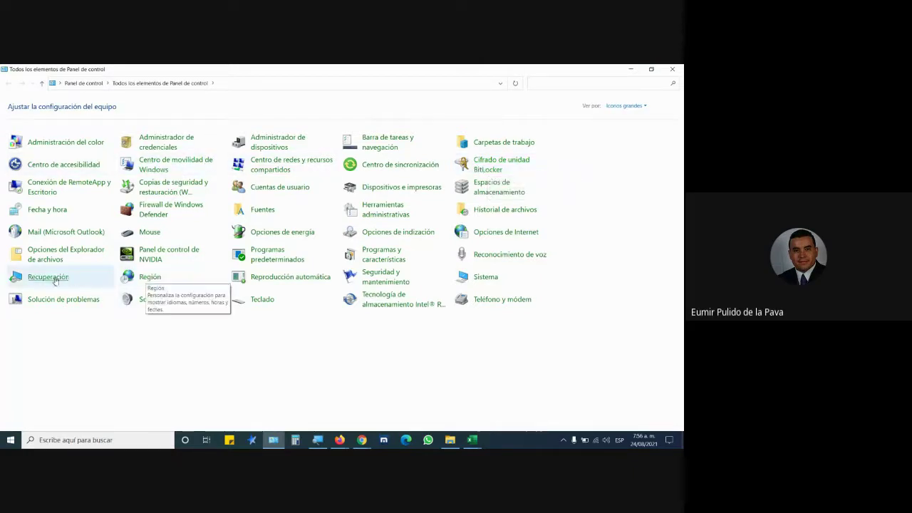
left_click(149, 278)
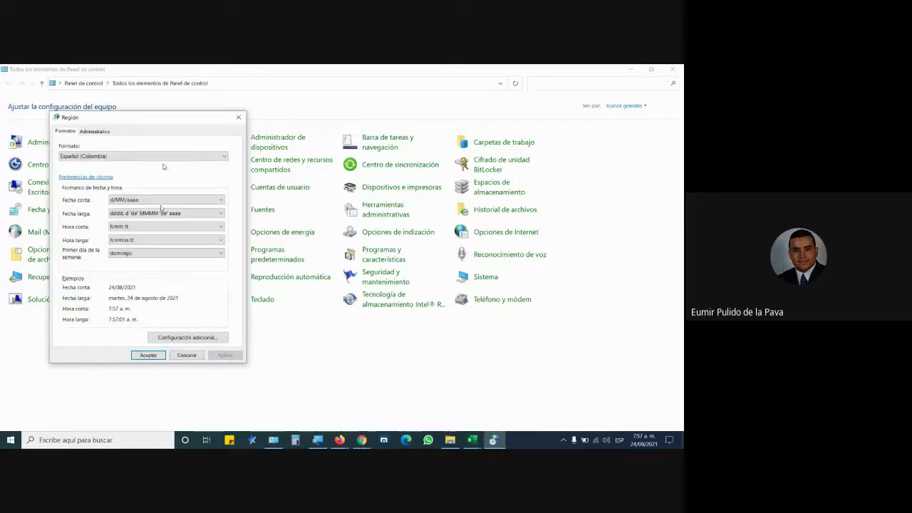
left_click_drag(161, 118, 292, 124)
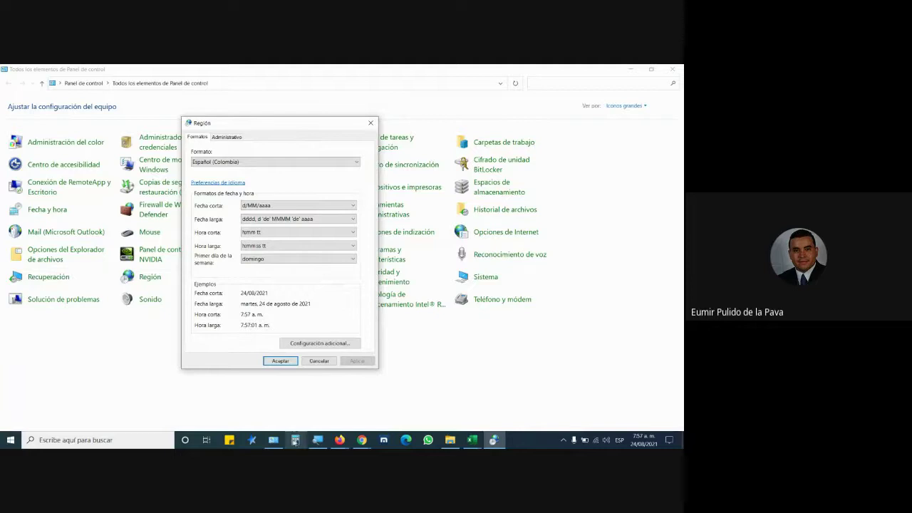
left_click(318, 440)
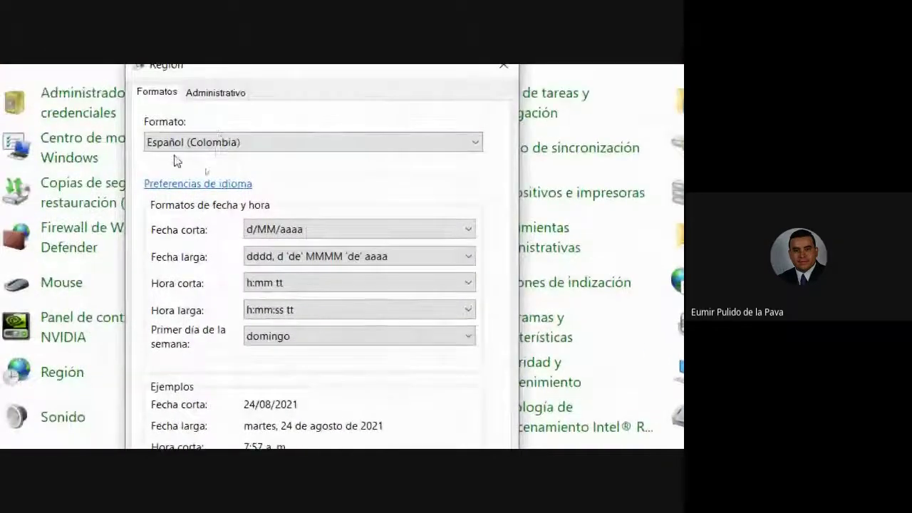
left_click(178, 145)
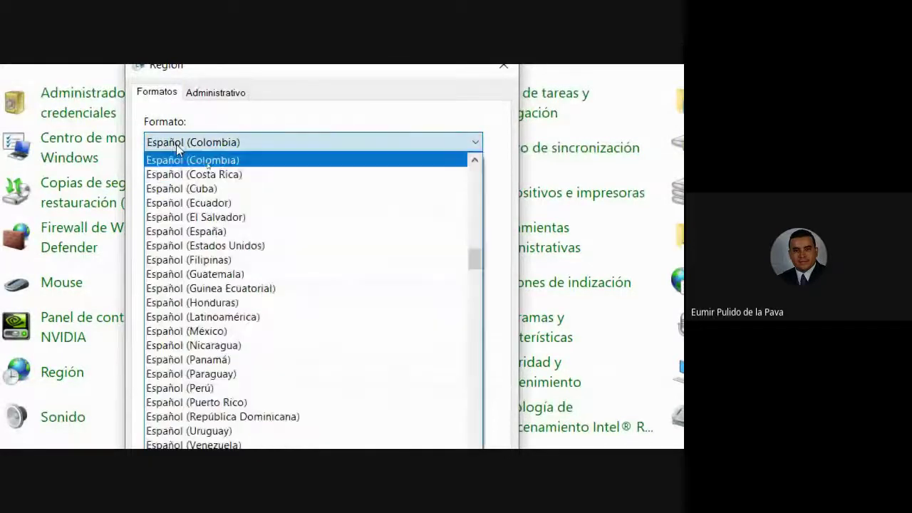
left_click(285, 160)
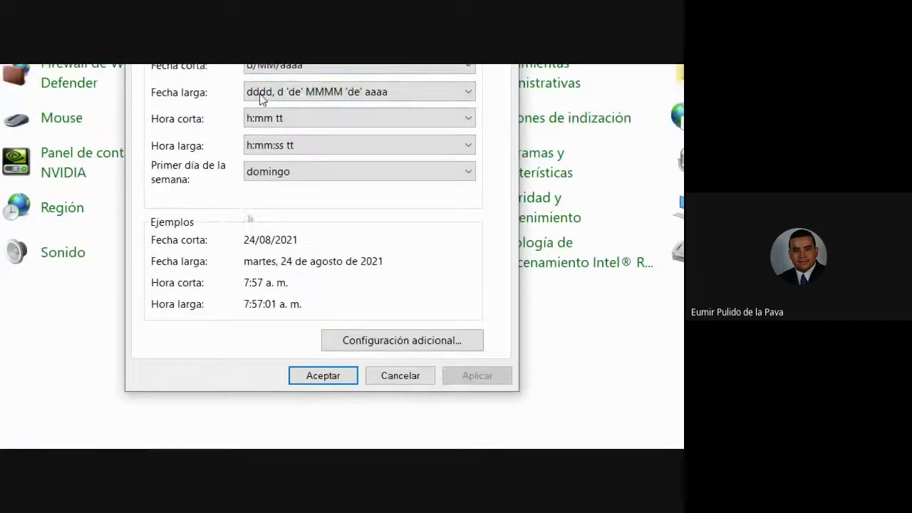
Step: Open the additional format settings and review the currency symbol choices, keeping $ as the symbol
left_click(389, 376)
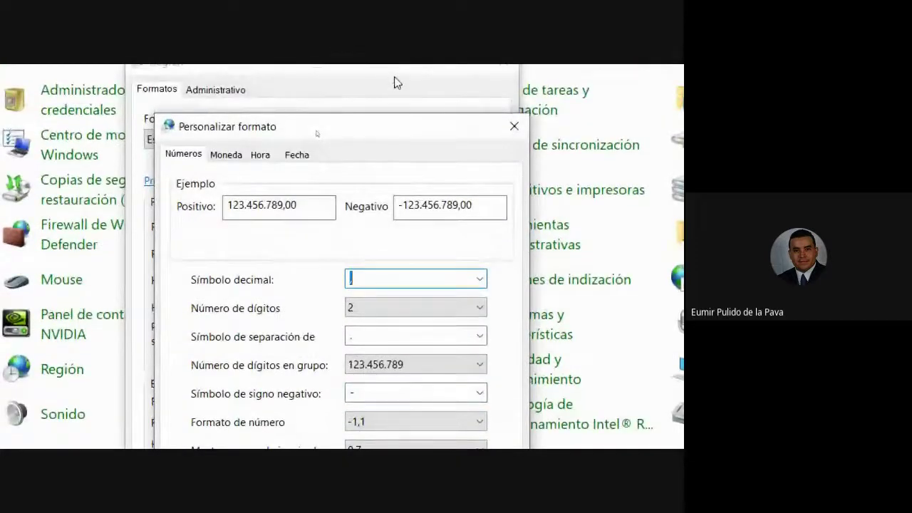
left_click(226, 152)
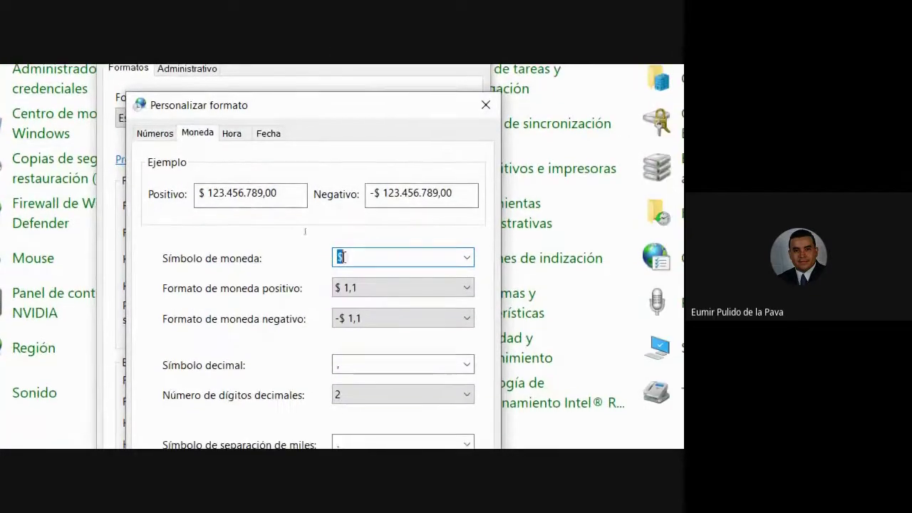
left_click(466, 257)
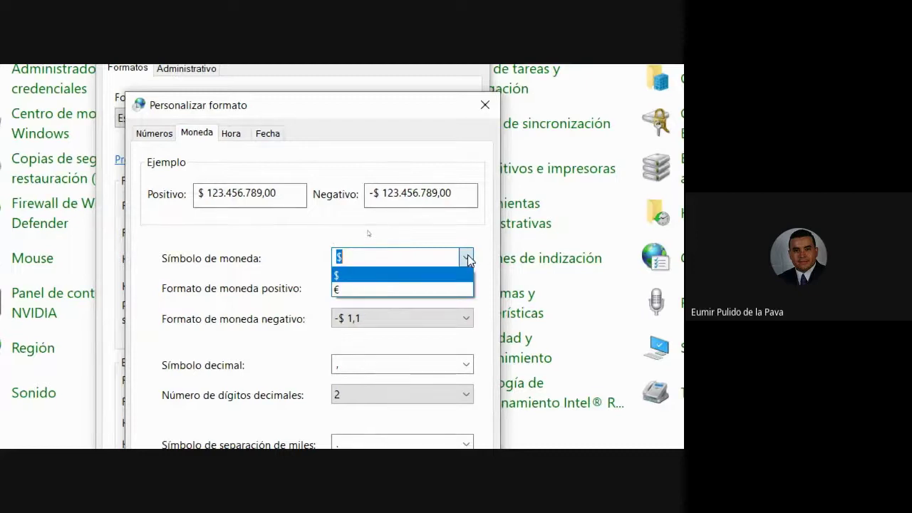
left_click(350, 276)
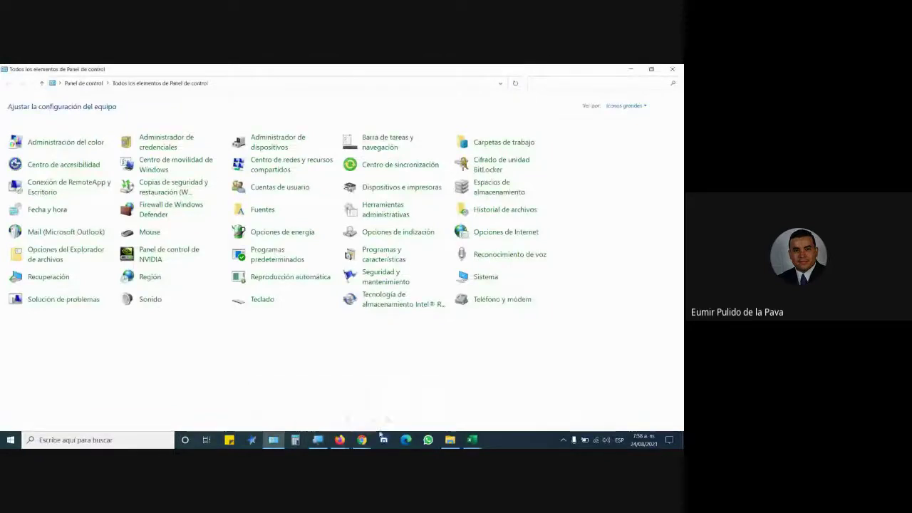
Step: Check the Google Meet chat, switch to Firefox and open ekedumatica.com/asistencia in a new tab
left_click(362, 439)
left_click(318, 400)
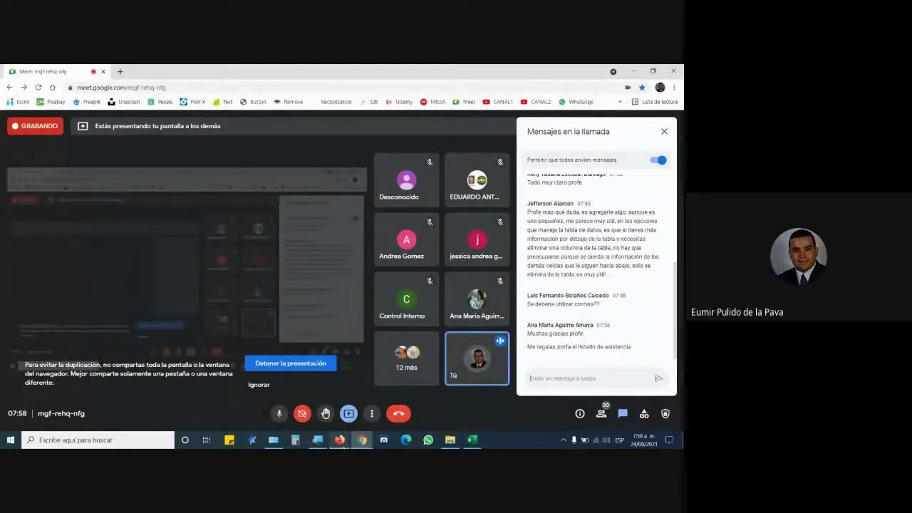
mouse_move(339, 440)
left_click(256, 394)
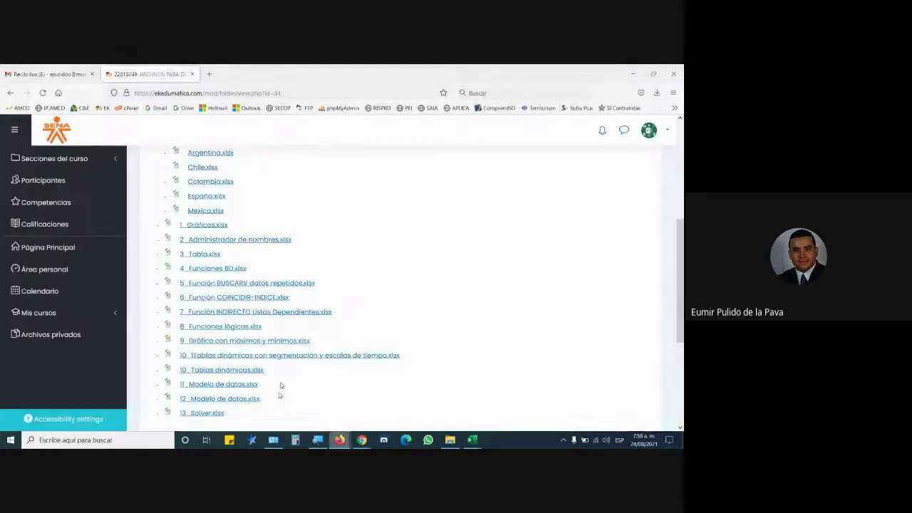
left_click(207, 75)
type("ekedumatica.com/as")
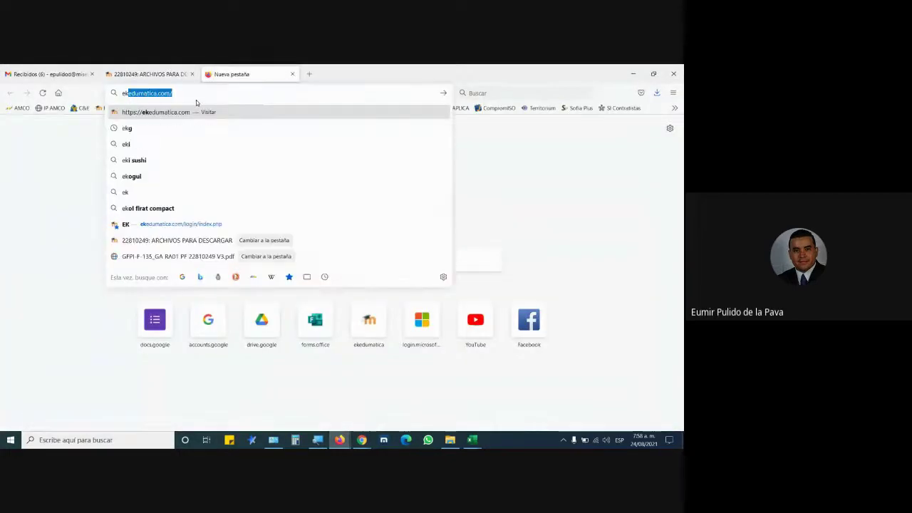
type("istencia")
key("Return")
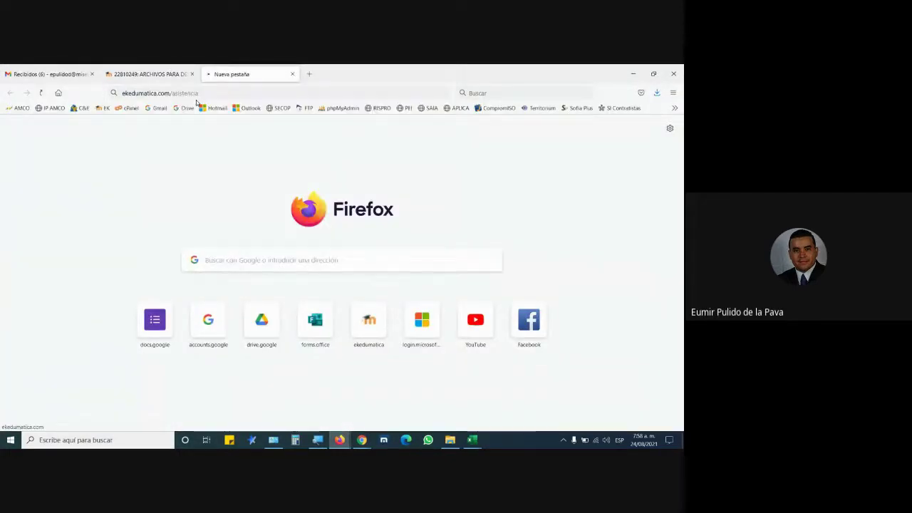
Step: Copy the attendance page's address and send it to everyone in the Google Meet chat in Chrome
left_click(222, 90)
key("ctrl+c")
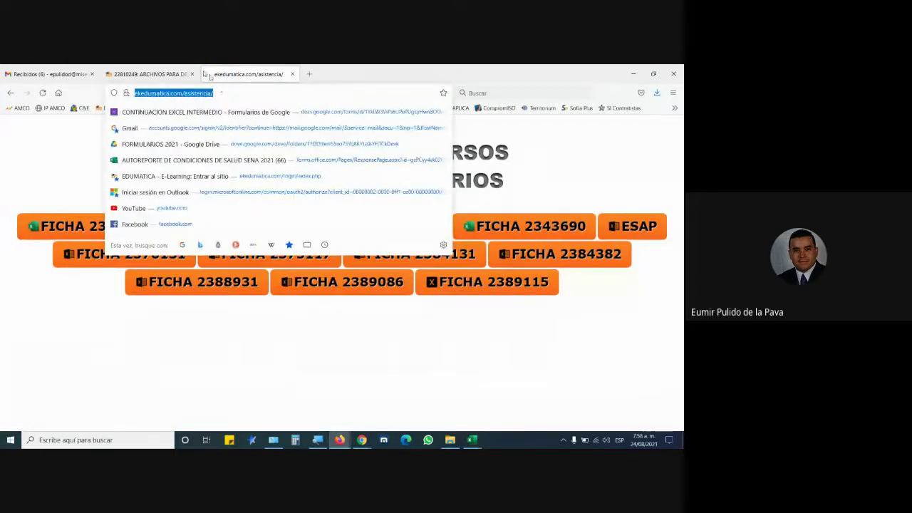
left_click(362, 440)
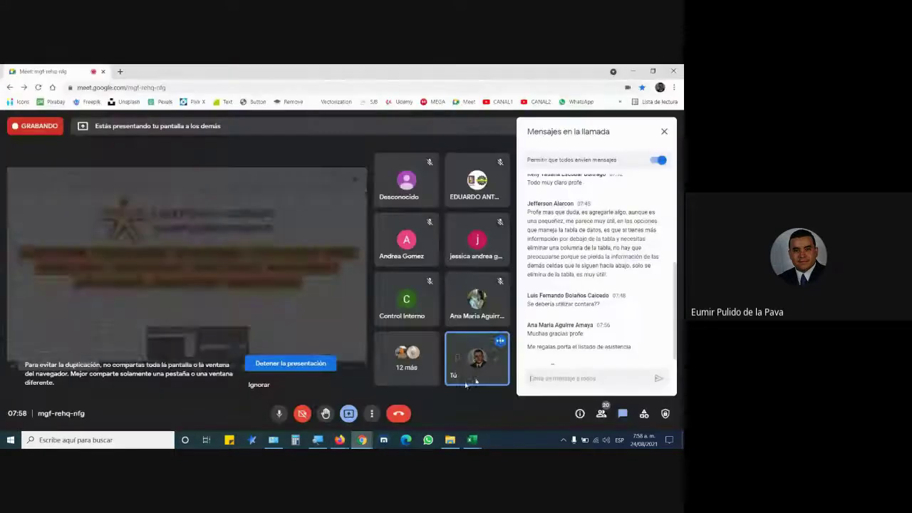
left_click(551, 379)
key("ctrl+v")
key("Return")
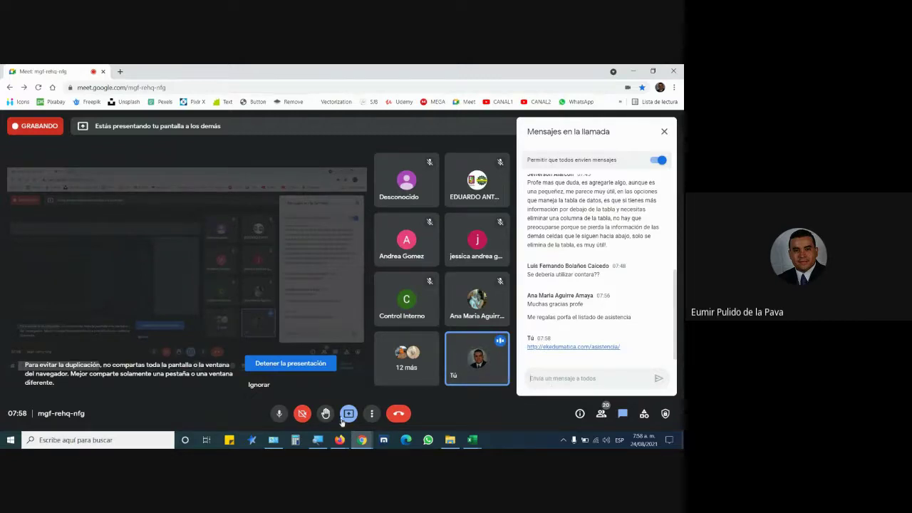
Step: Show the attendance page in Firefox, return to the Meet call in Chrome and open the call options that include stopping the recording
left_click(339, 440)
left_click(290, 368)
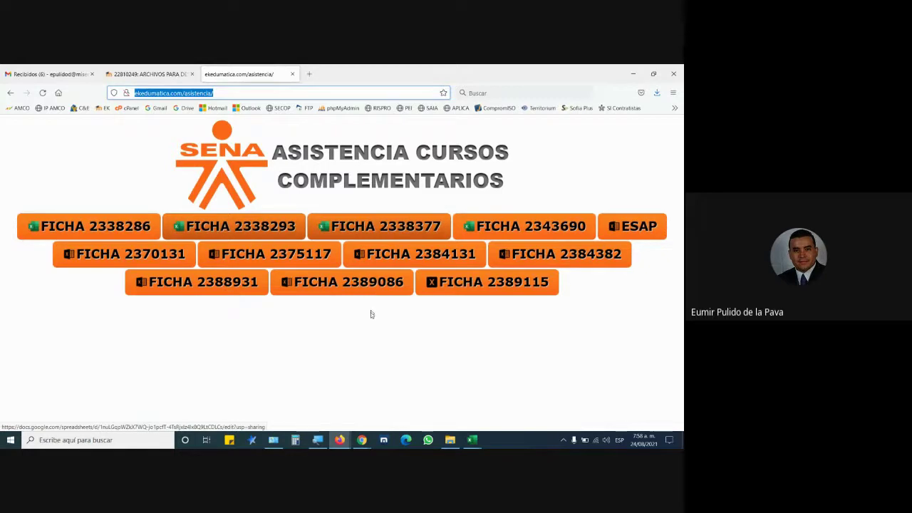
left_click(362, 440)
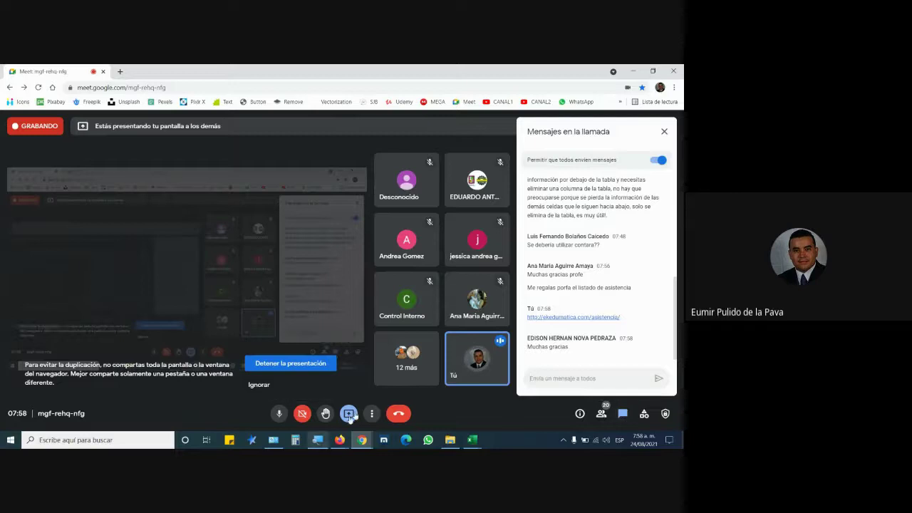
left_click(372, 413)
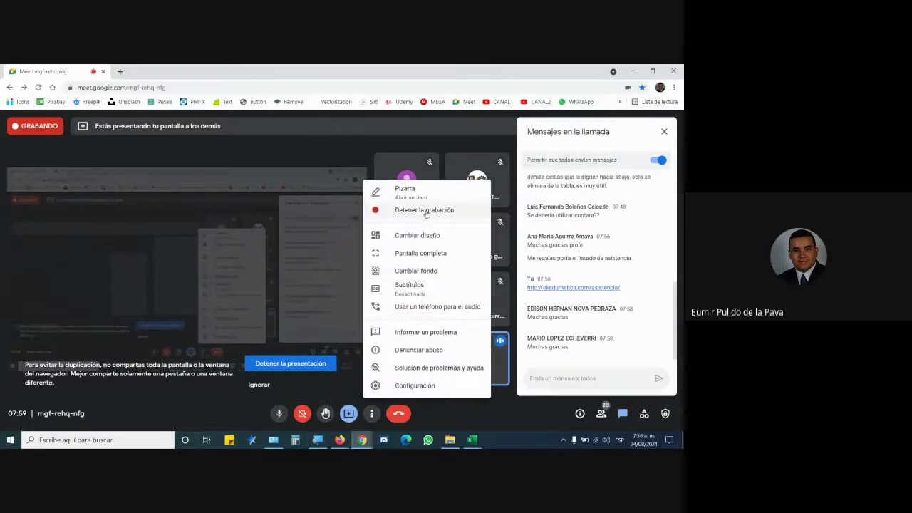